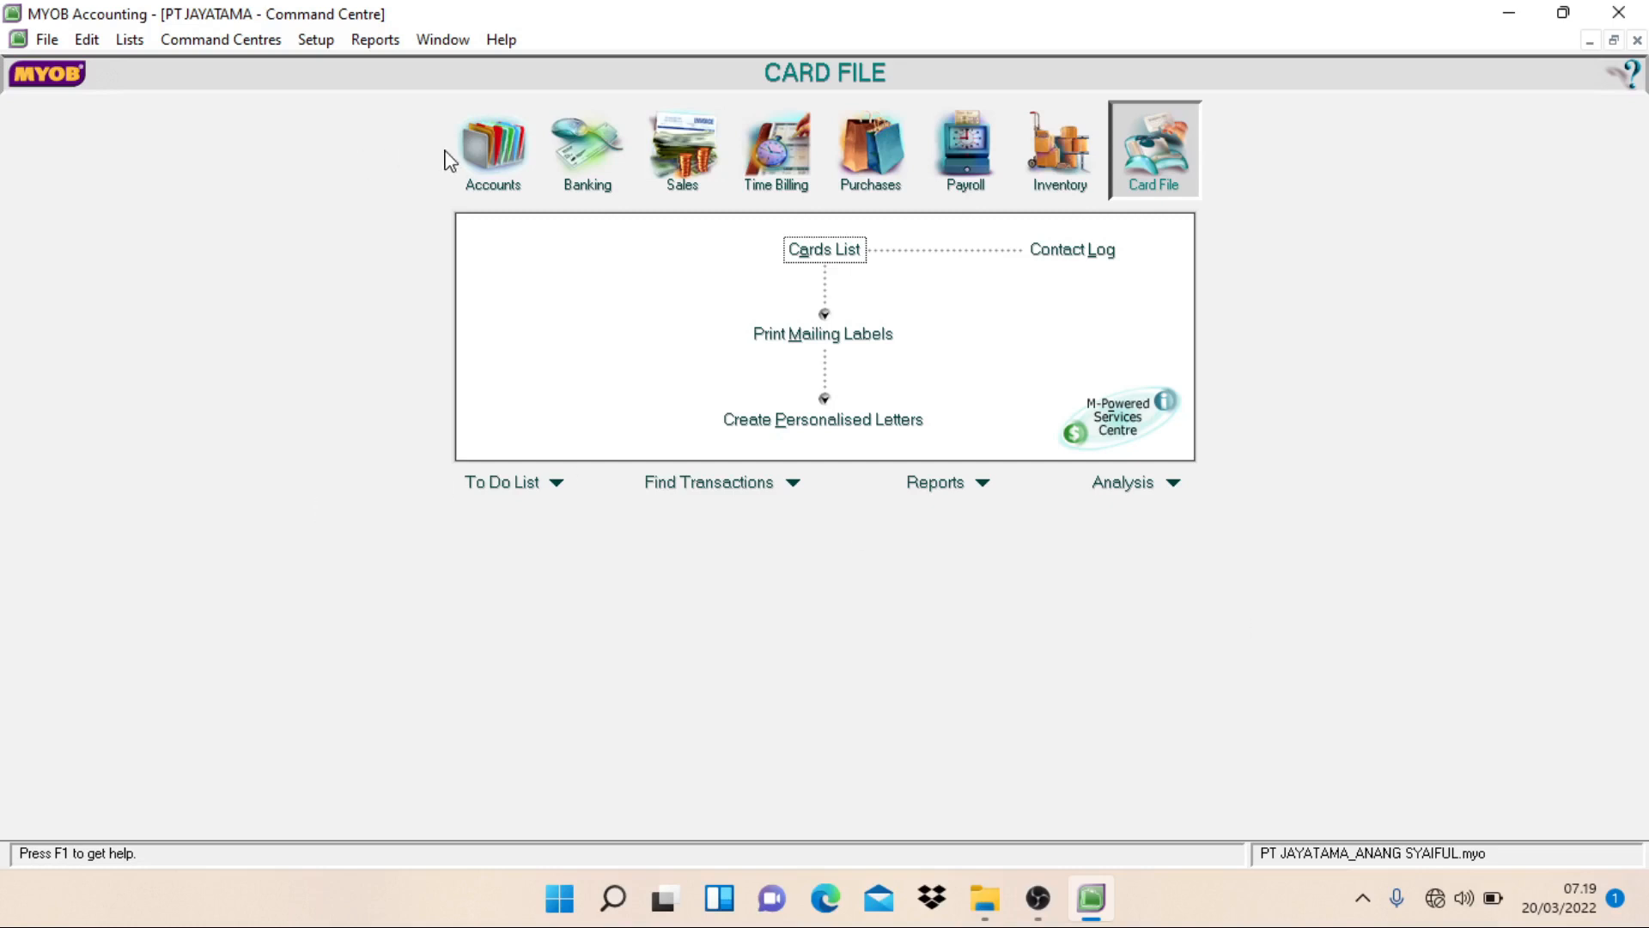
Step: Open the Accounts List and show only the asset accounts
left_click(501, 194)
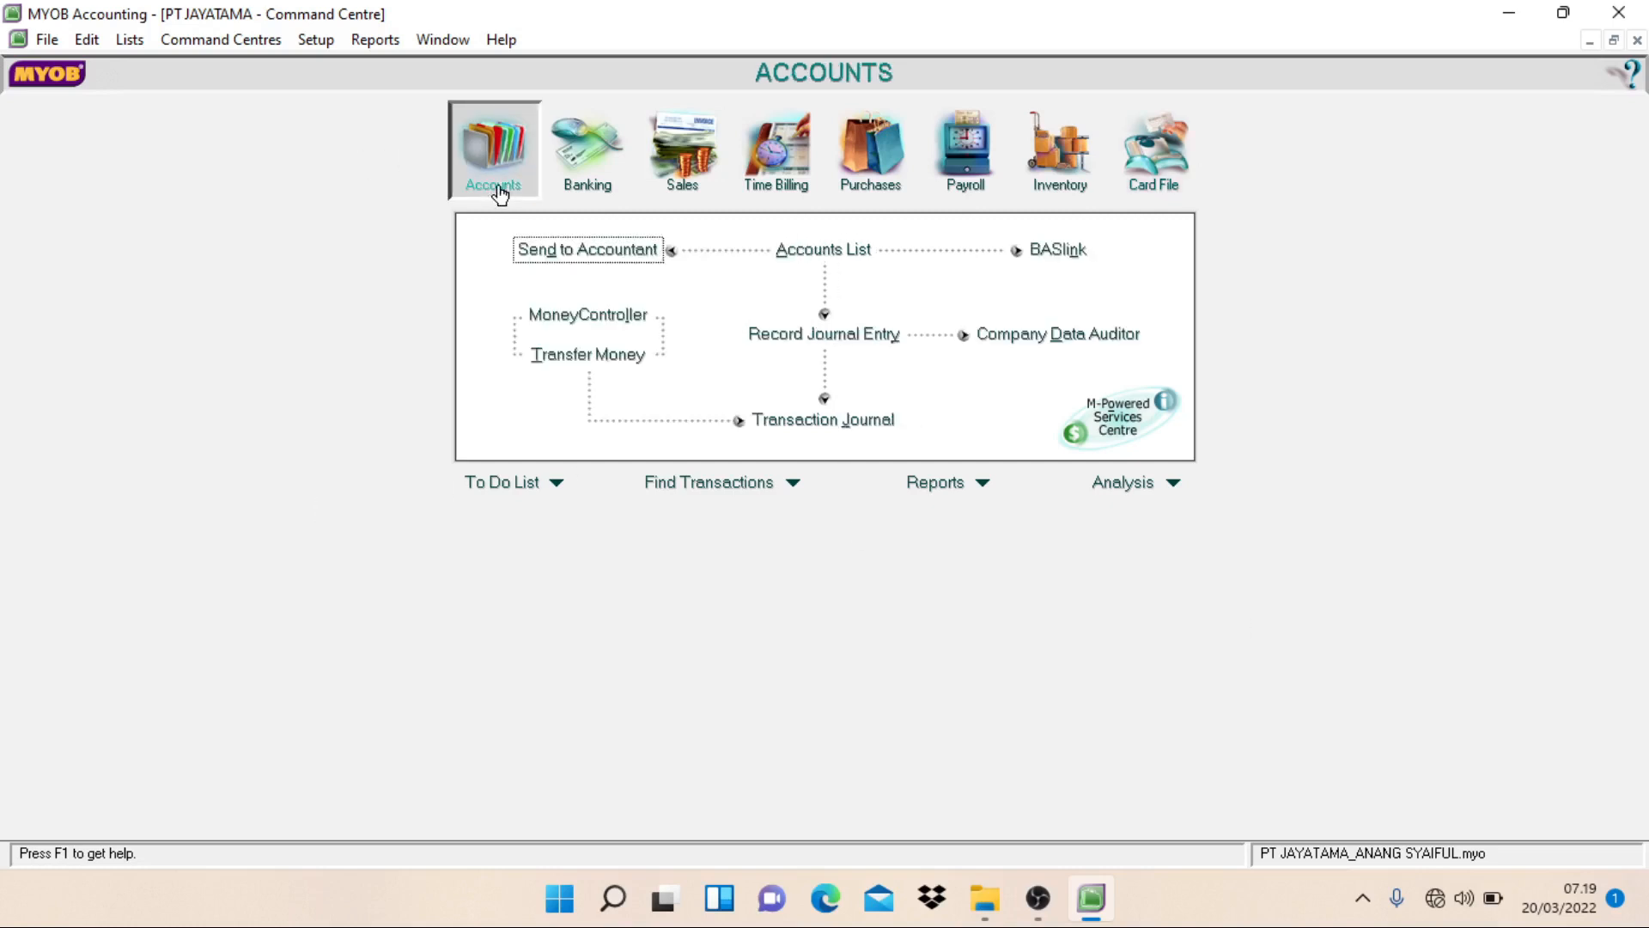
left_click(841, 256)
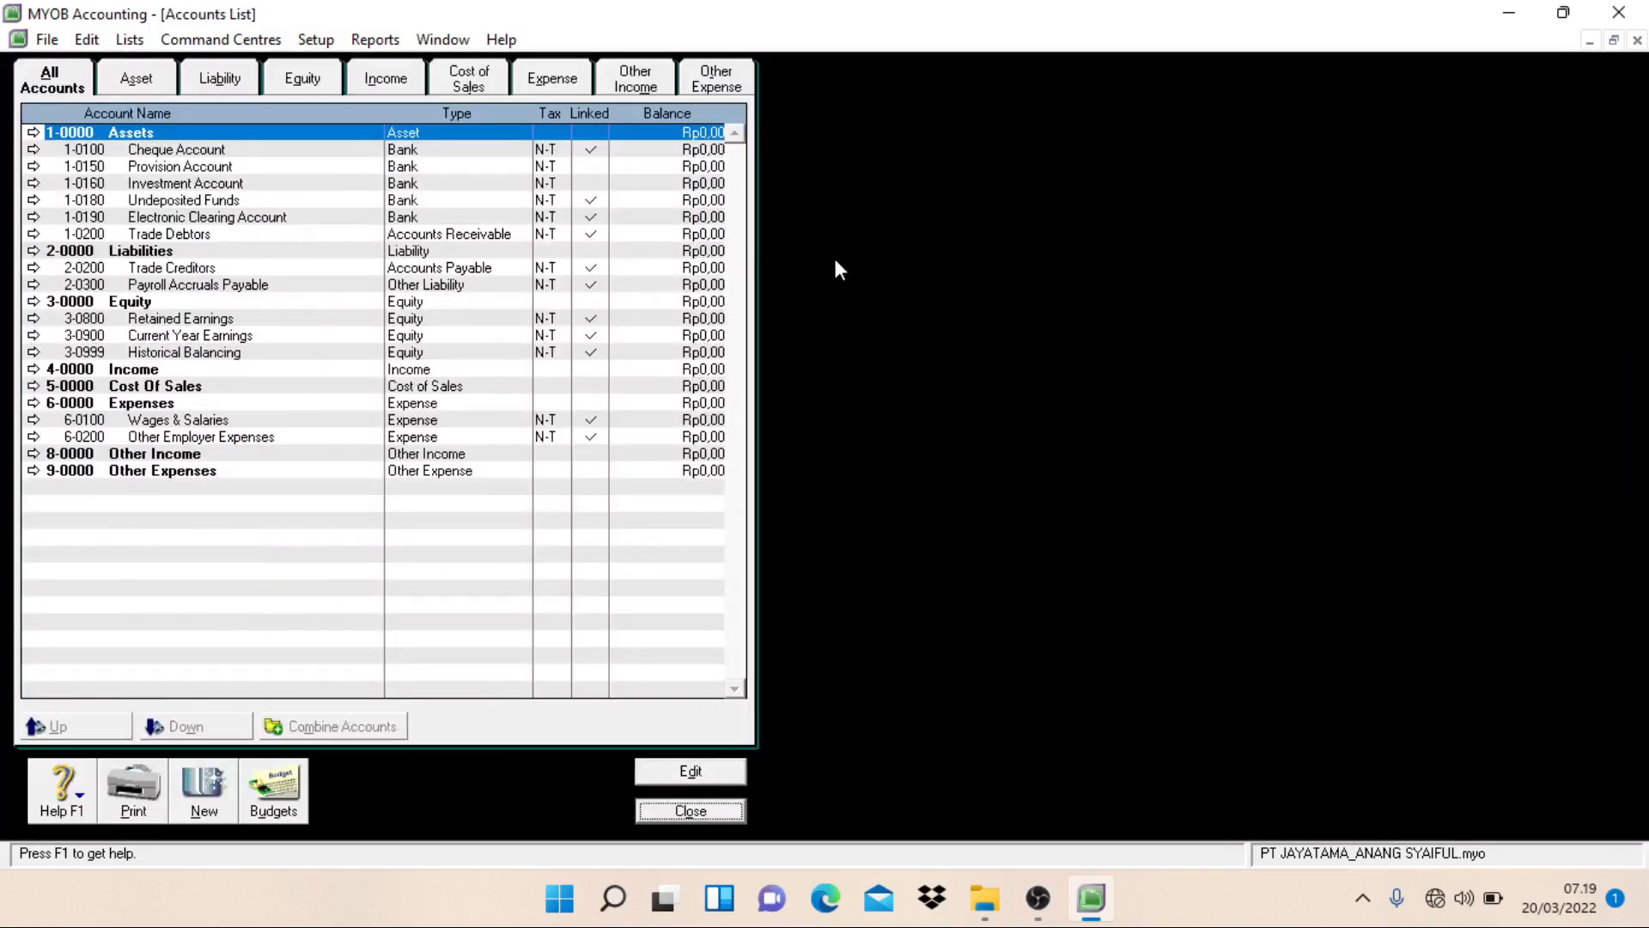
left_click(138, 79)
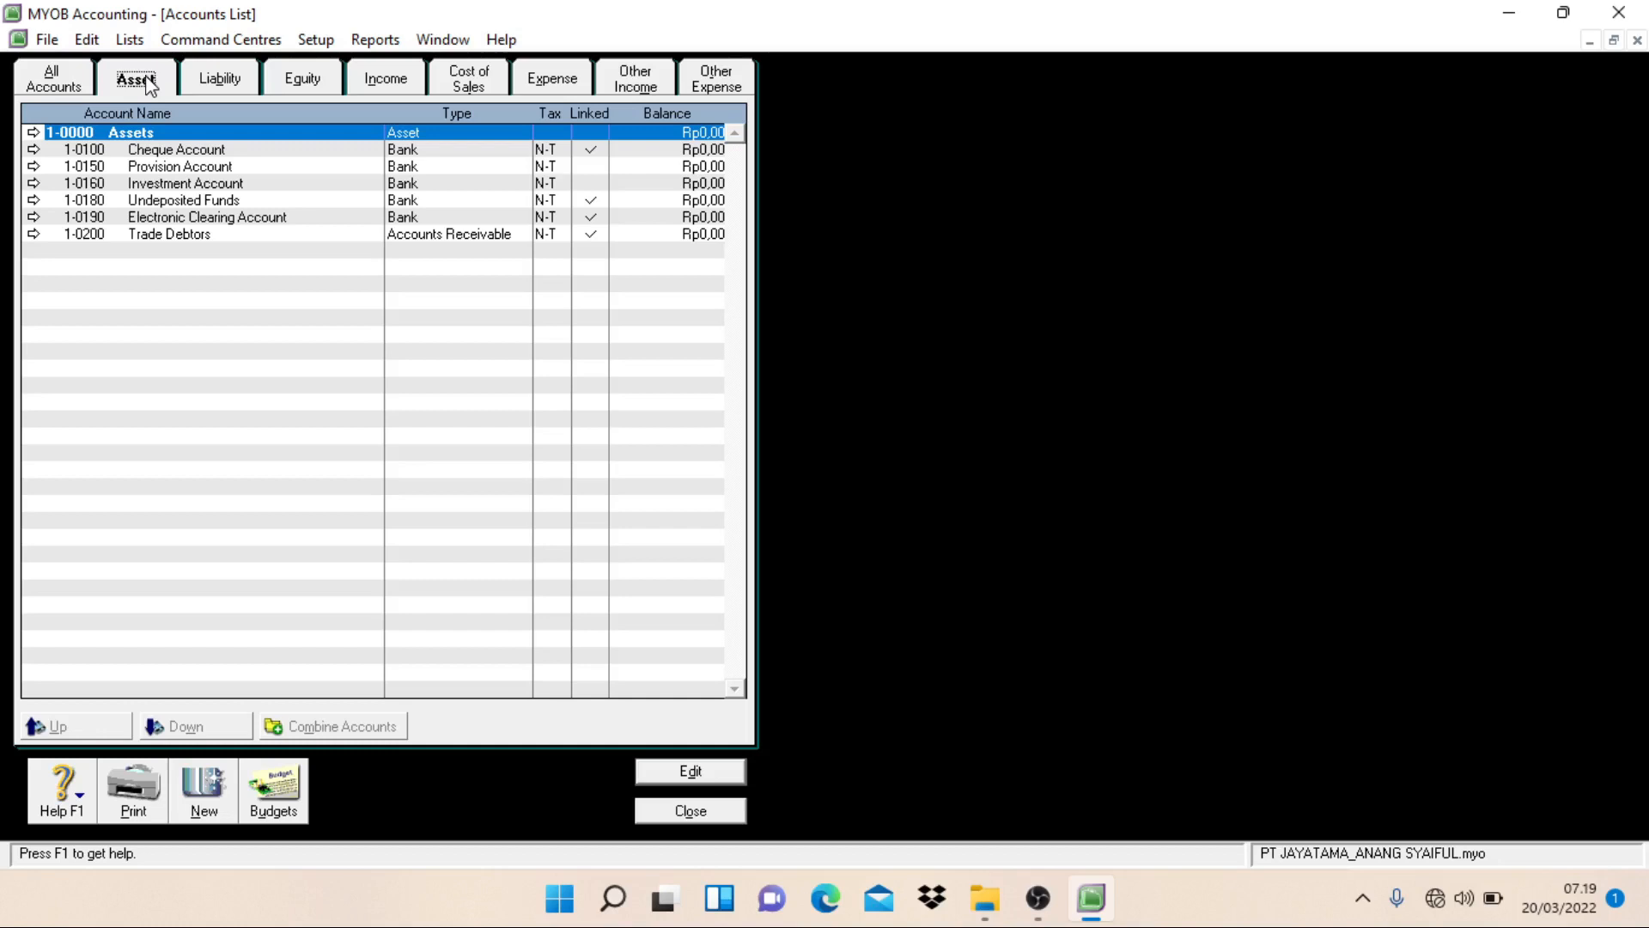
Step: Change the Cheque Account's number to 1-1101 and its name to Cash in Bank
double_click(159, 152)
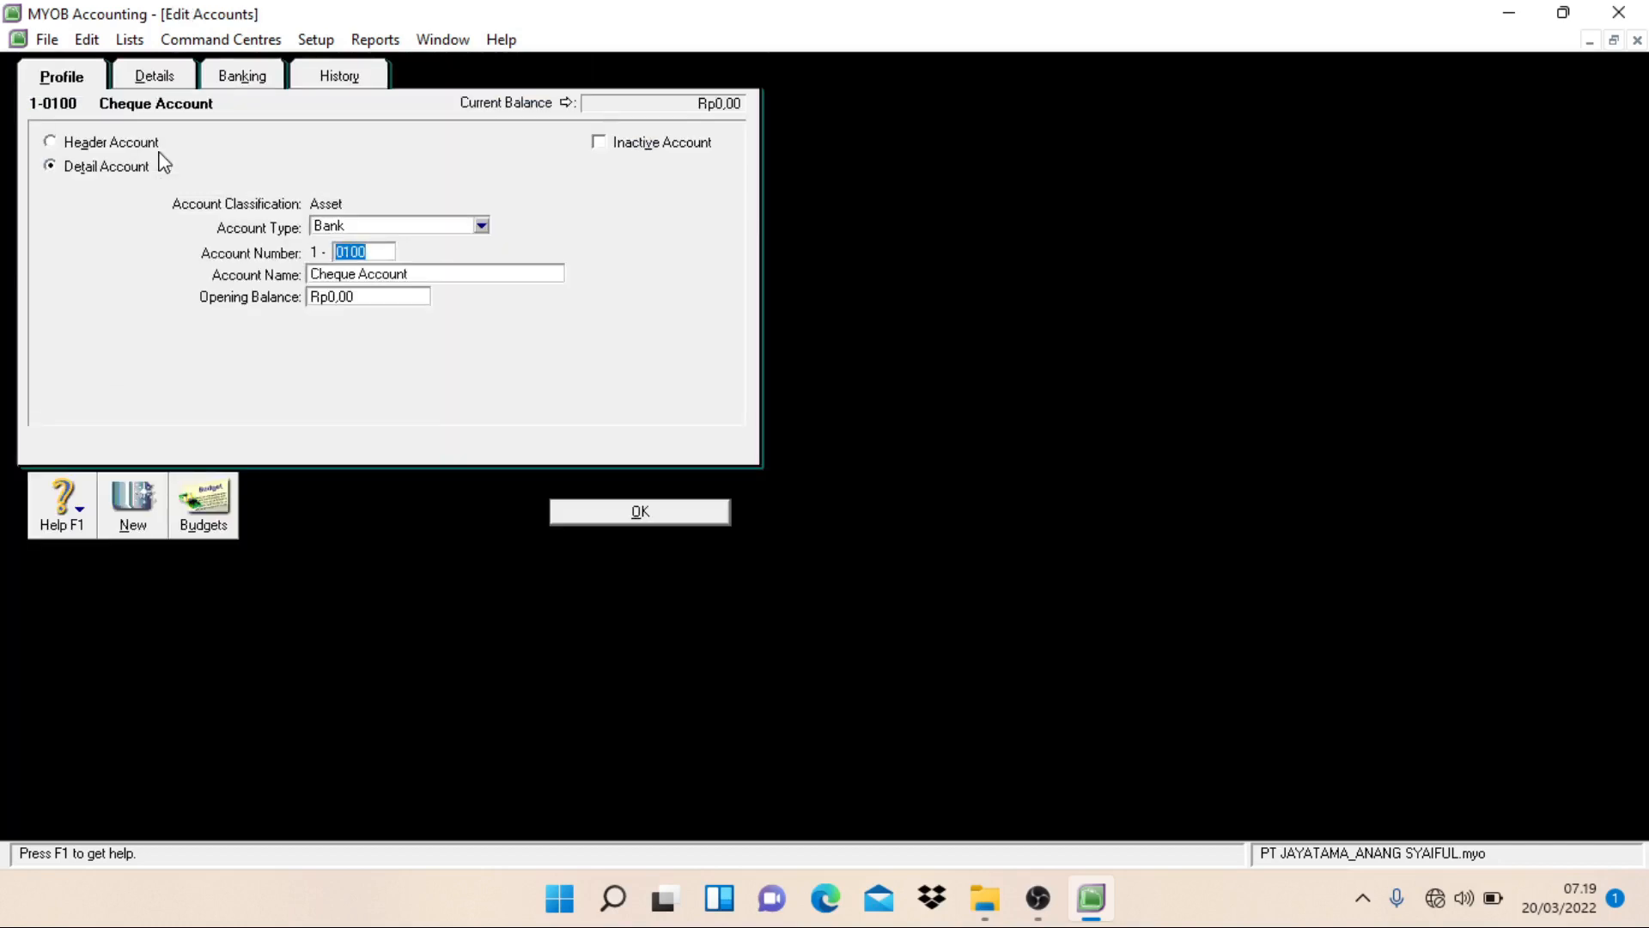
type("1101")
key("Tab")
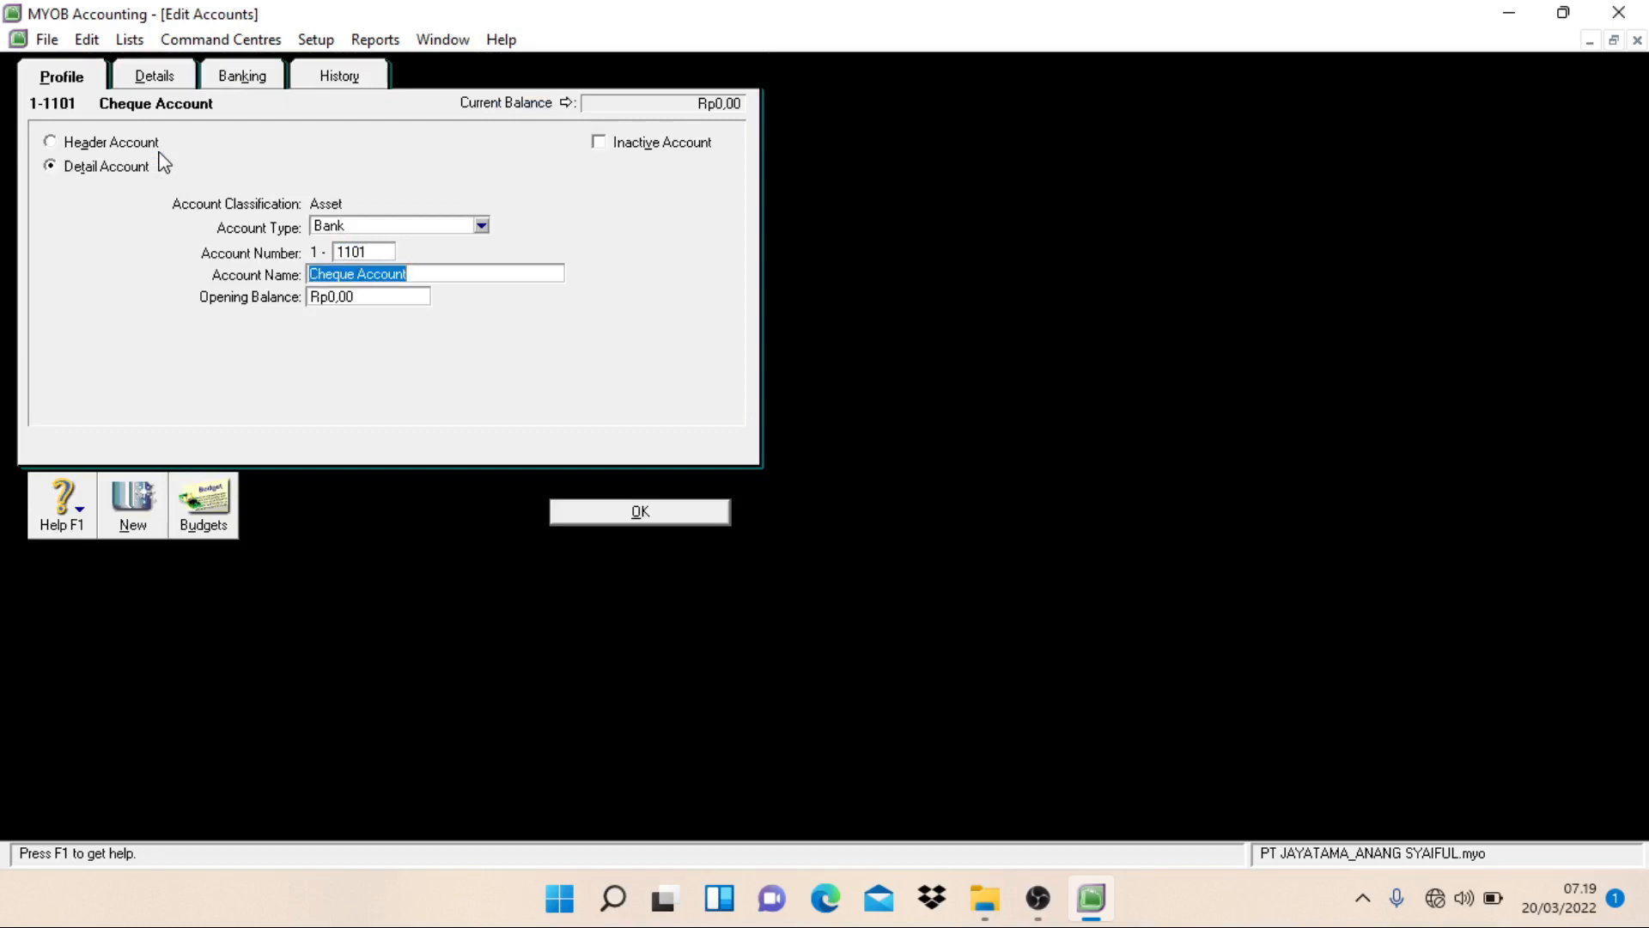
type("Cash in")
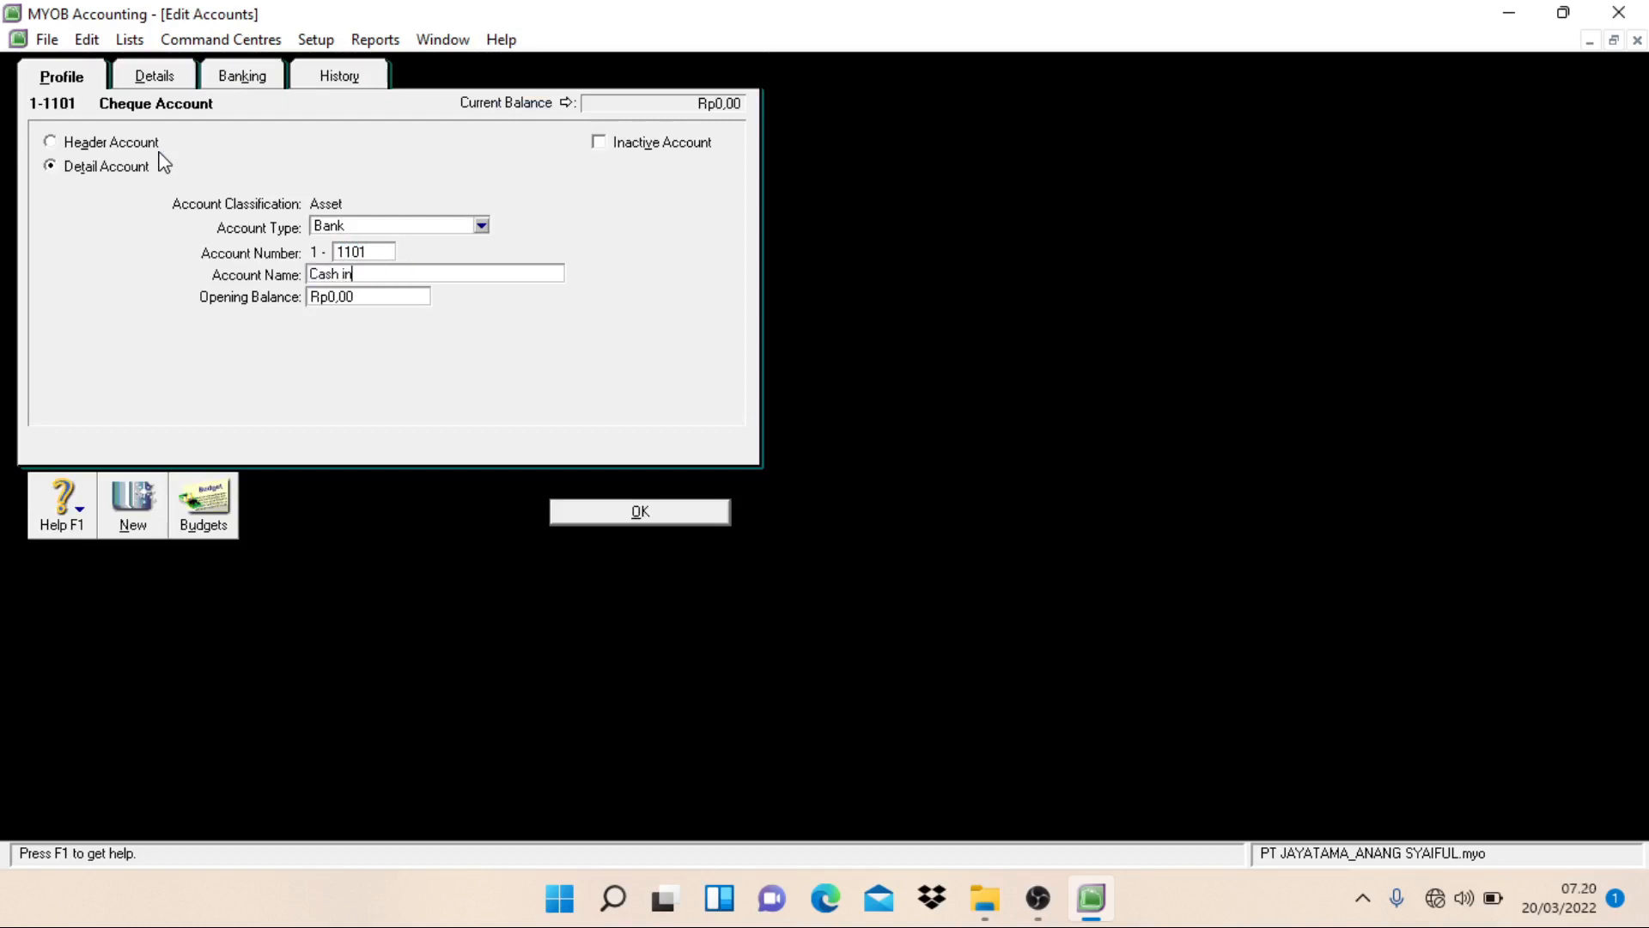
type(" Bank")
left_click(636, 512)
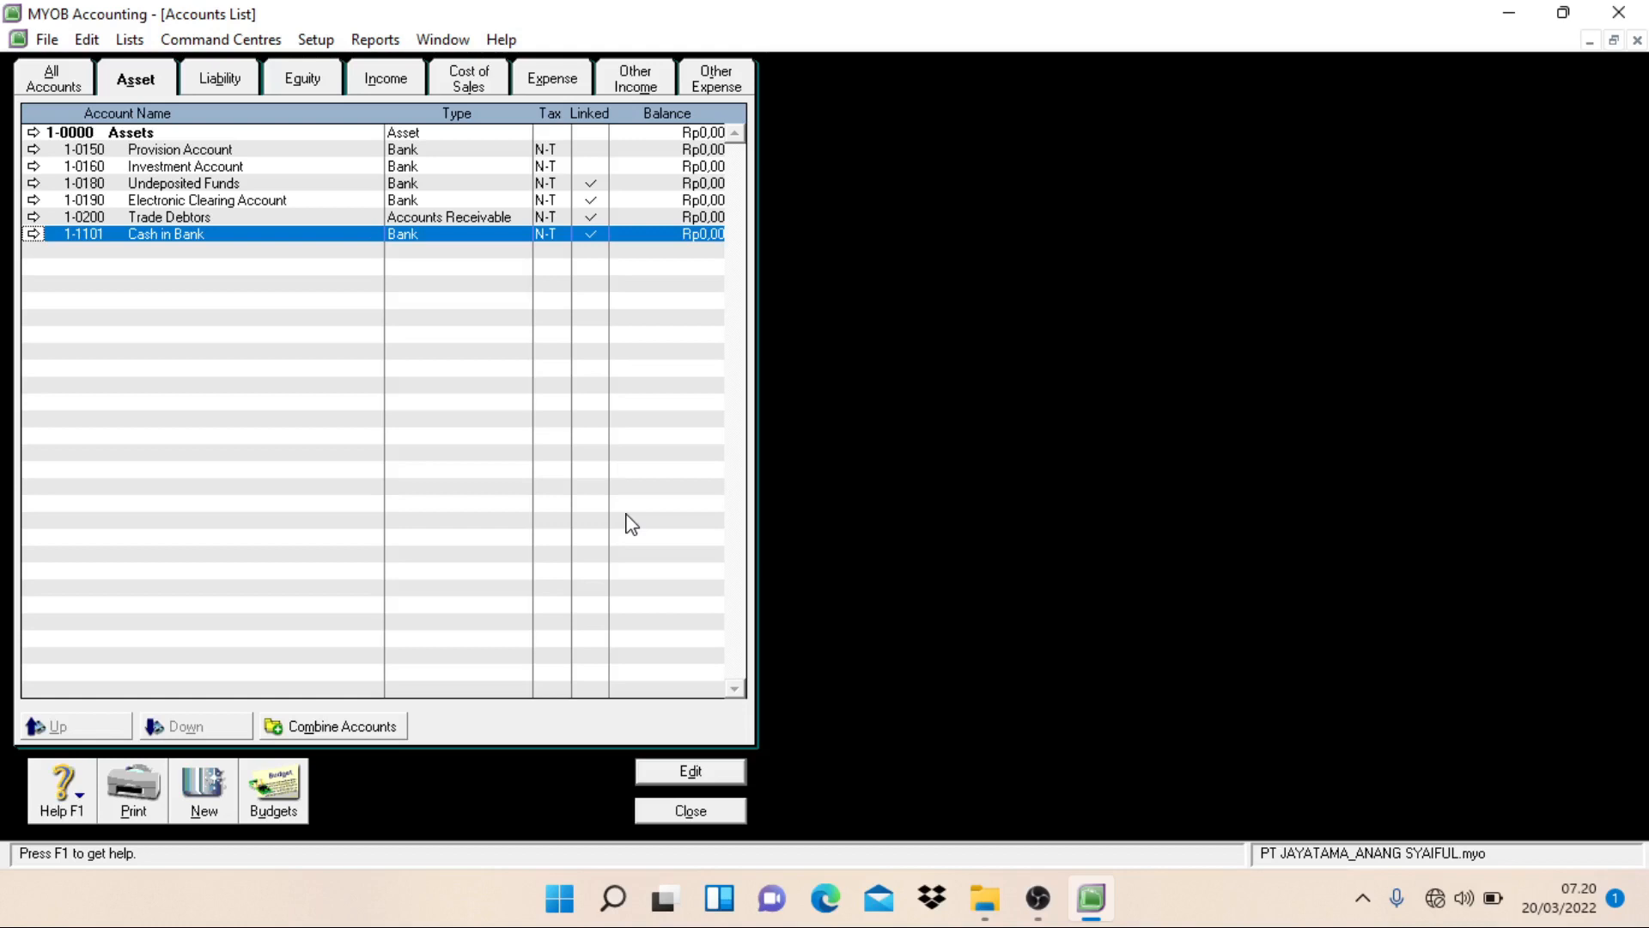
Step: Change the Undeposited Funds account's number to 1-1102 and its name to Petty Cash
double_click(165, 185)
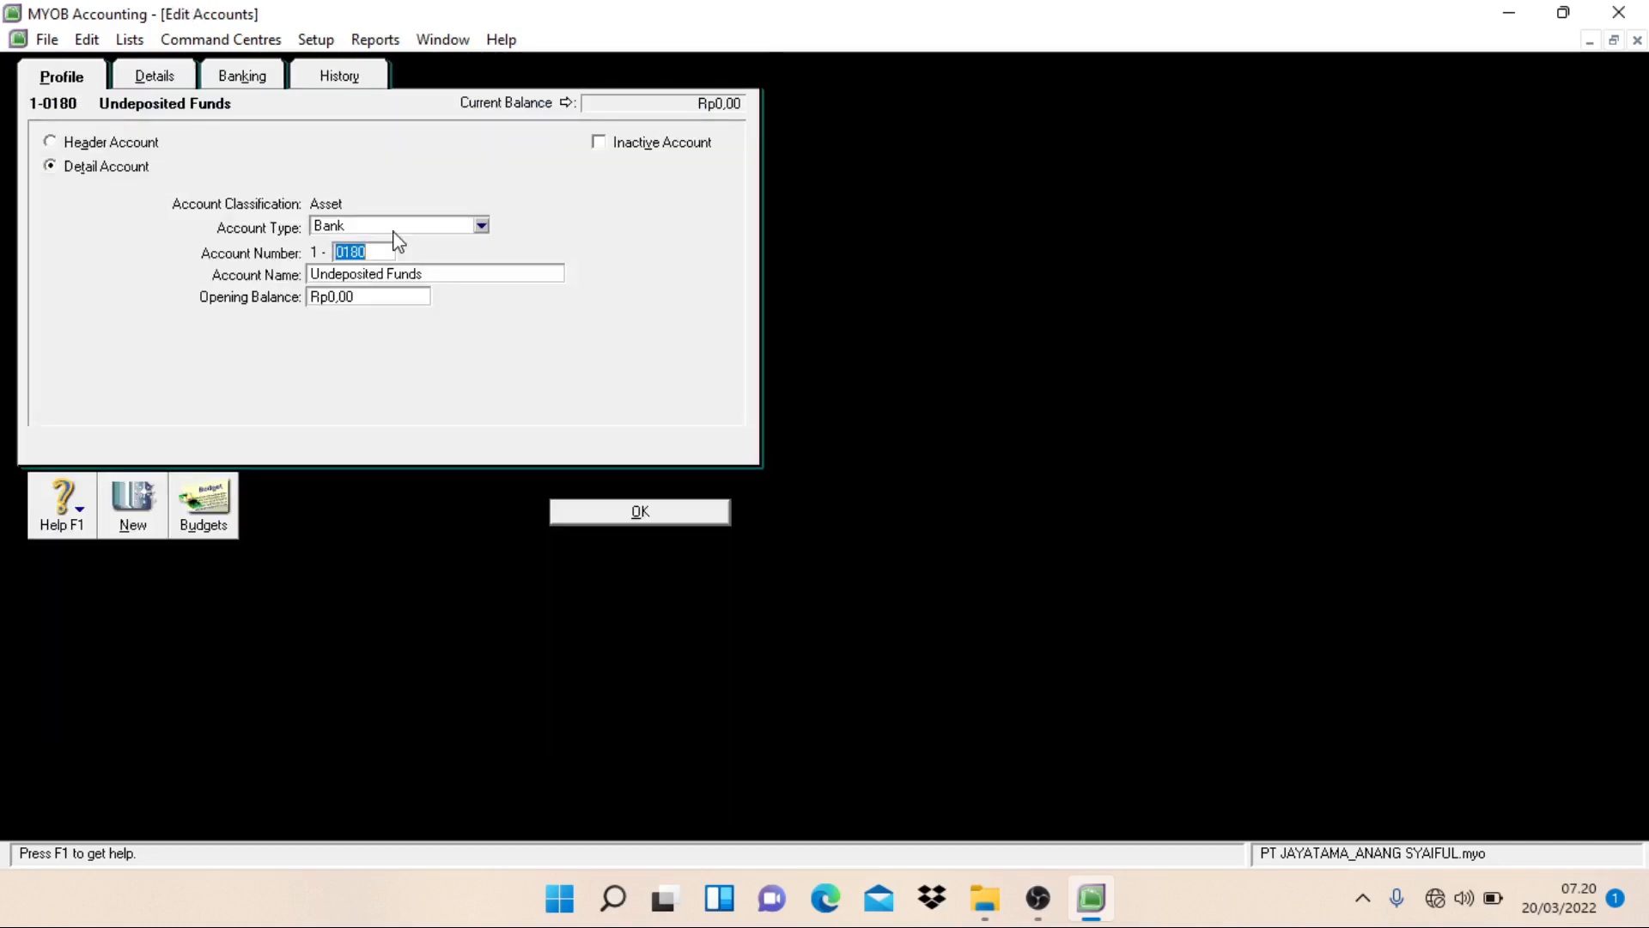
type("1102")
key("Tab")
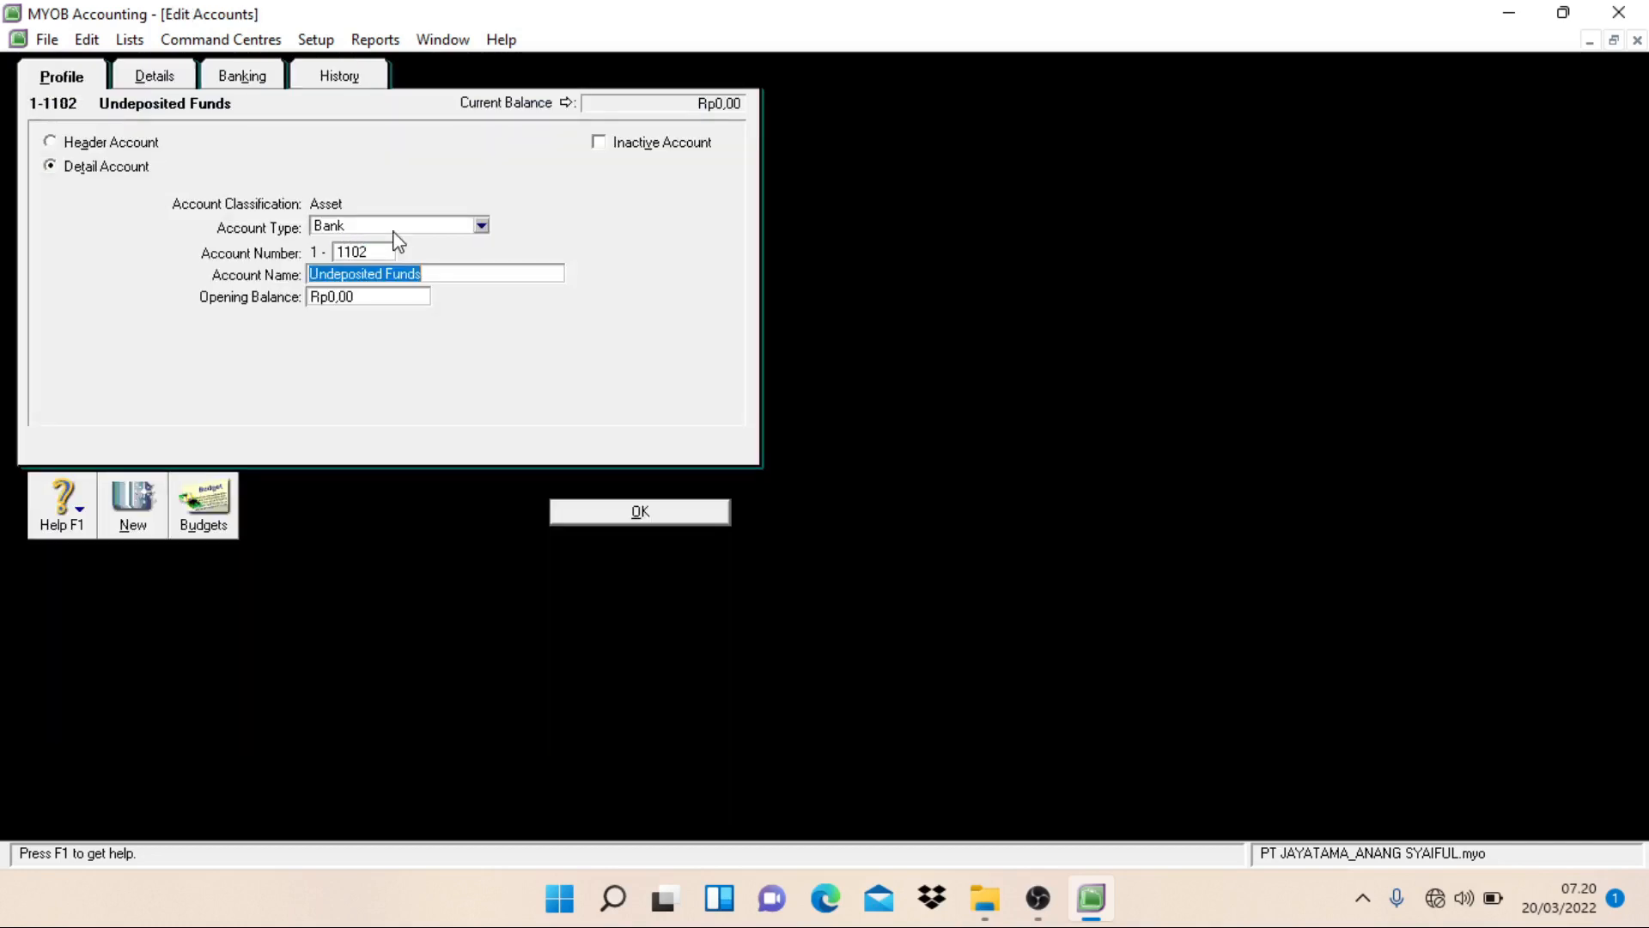
type("Petty")
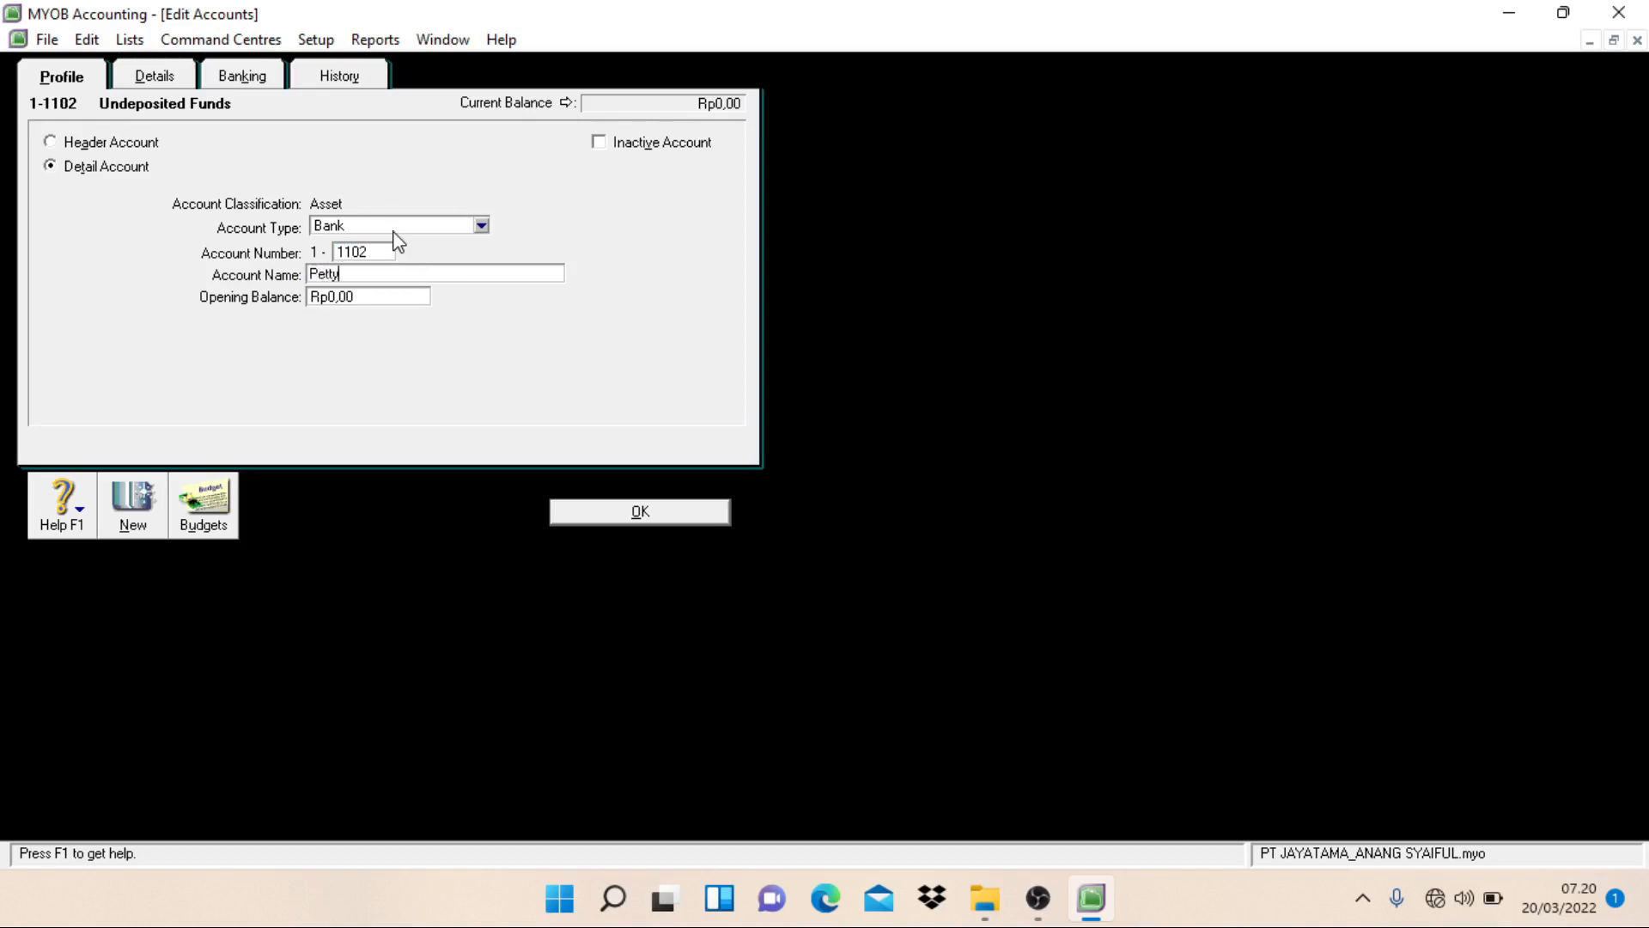
type(" Cash")
left_click(579, 513)
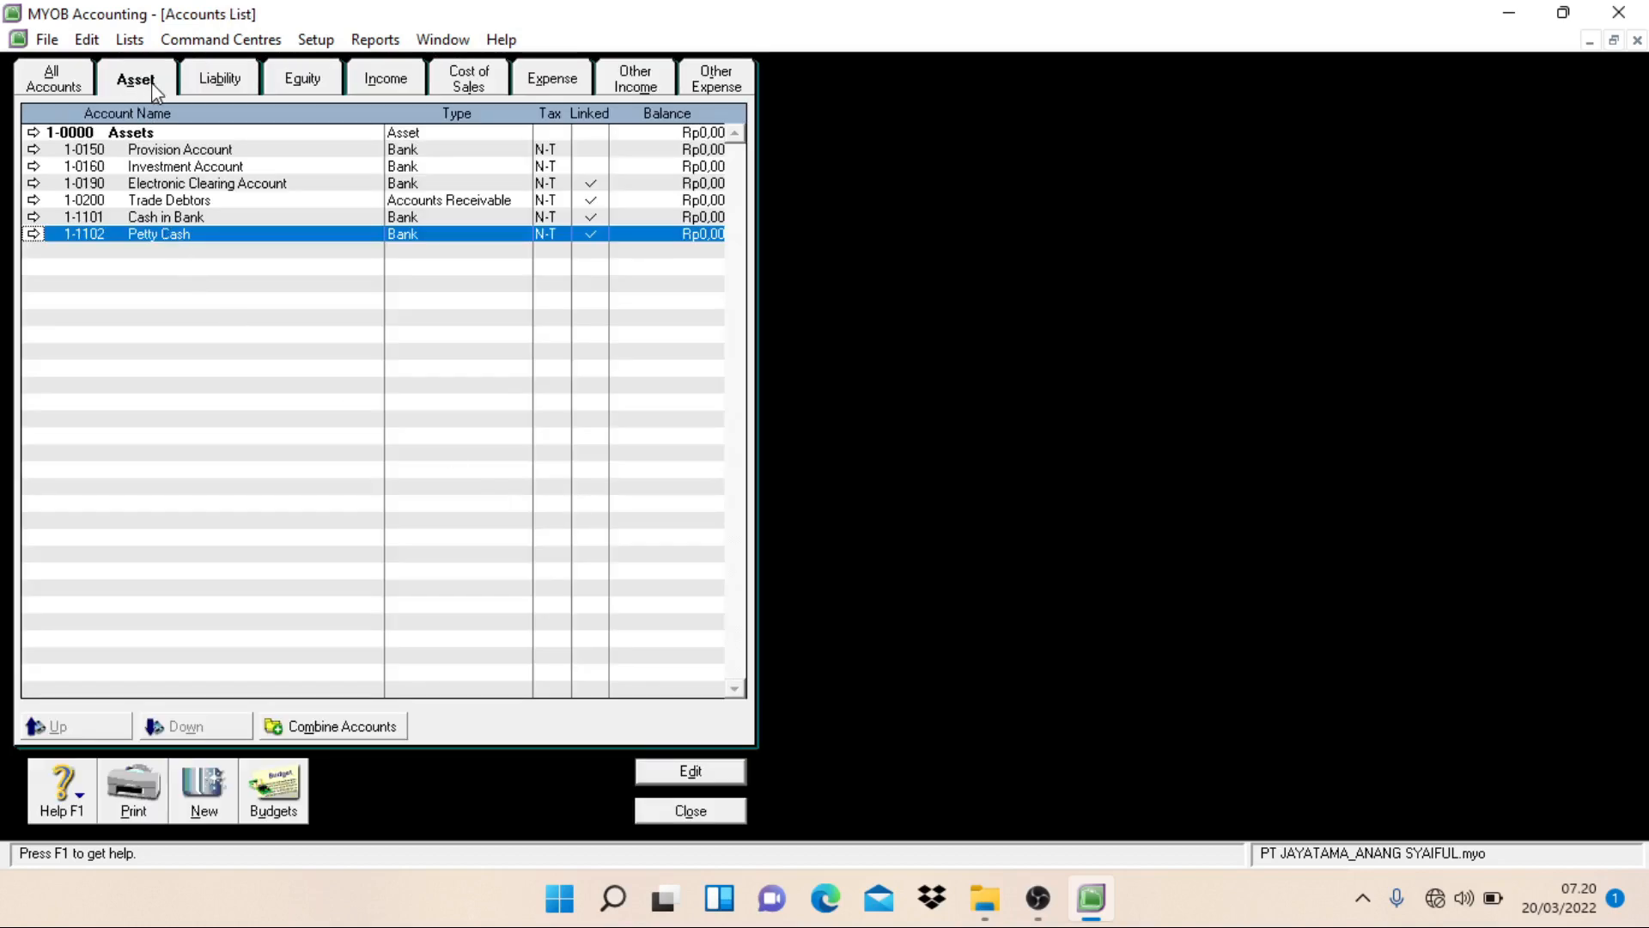
Step: Change the Trade Debtors account's number to 1-1201 and its name to Account Receivable
left_click(173, 203)
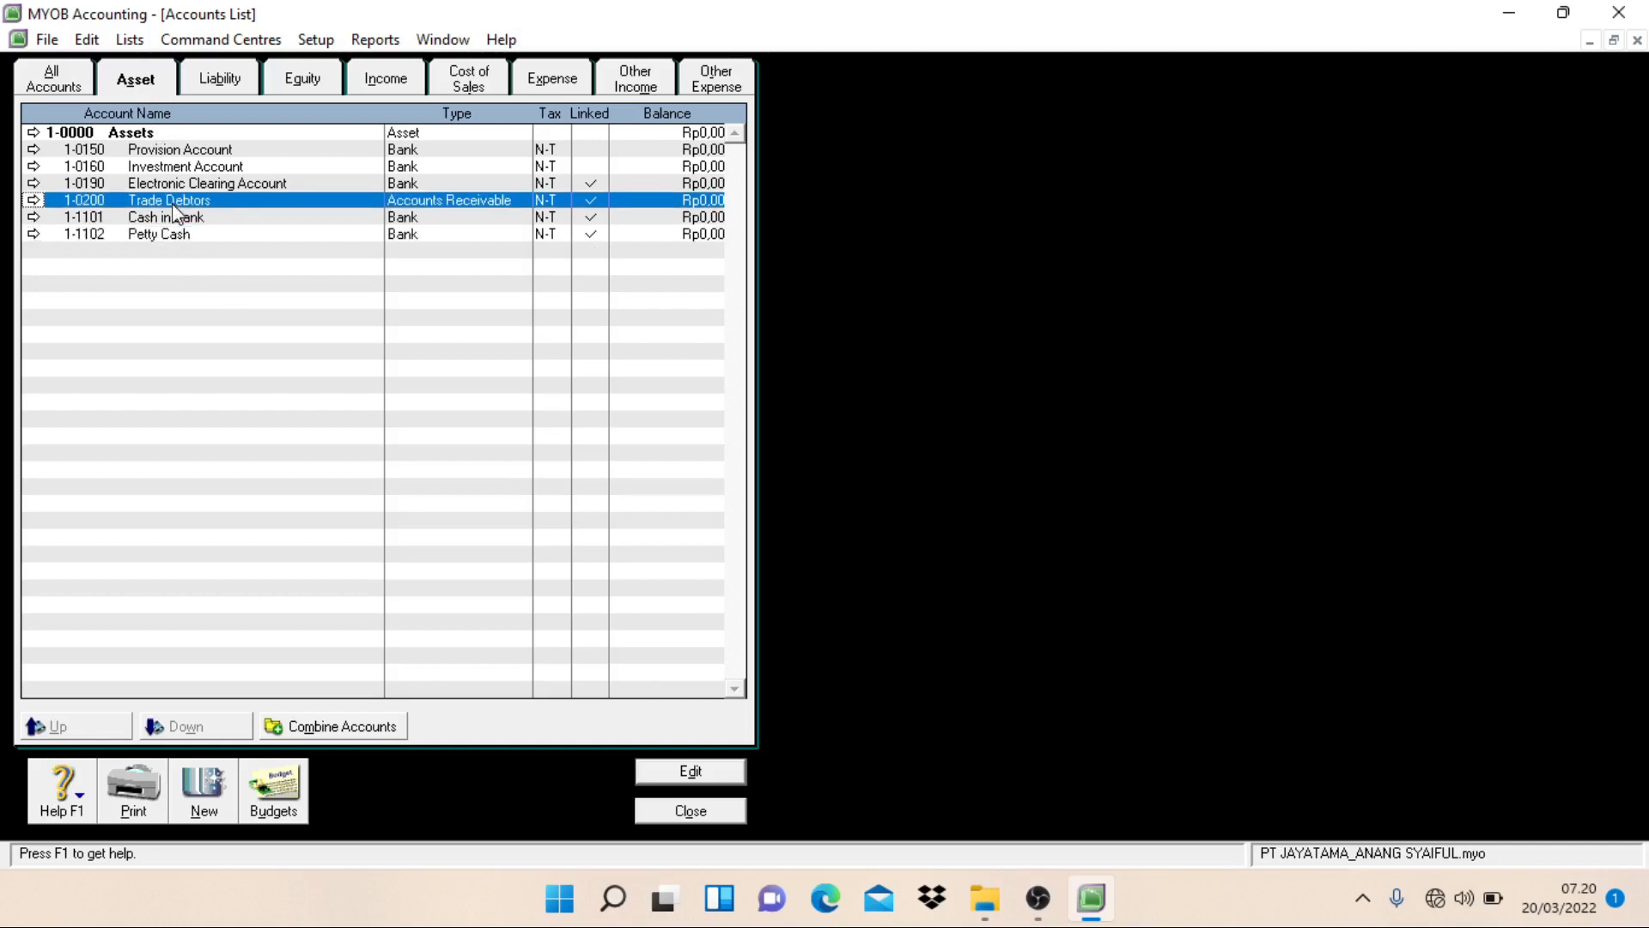
double_click(172, 204)
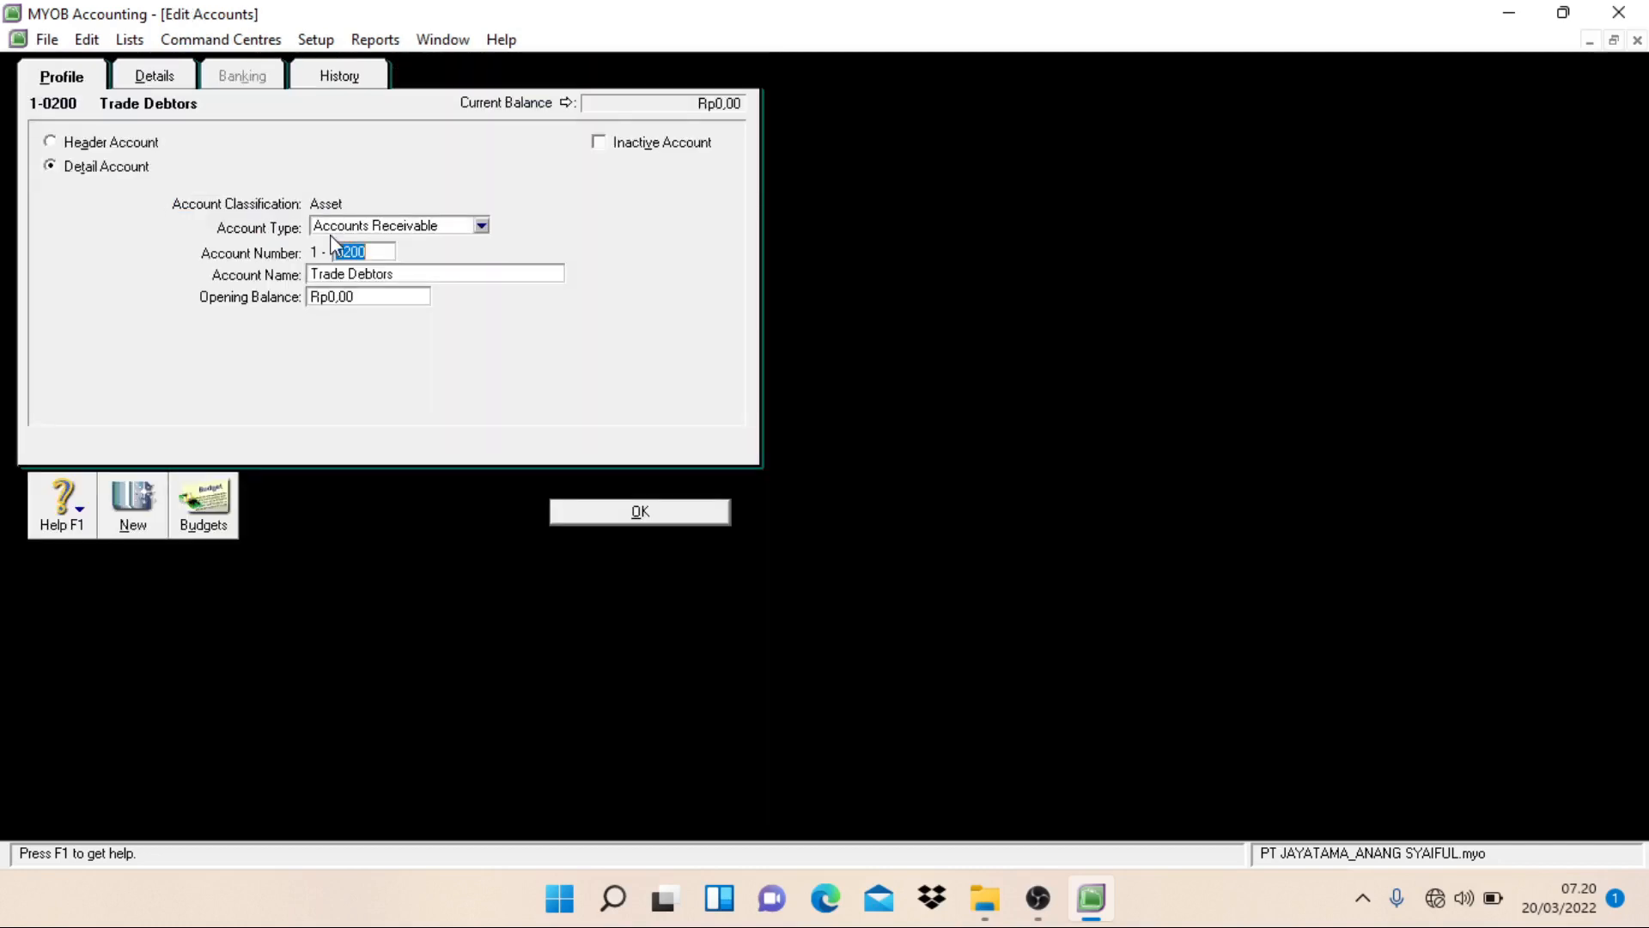
type("0201")
key("Tab")
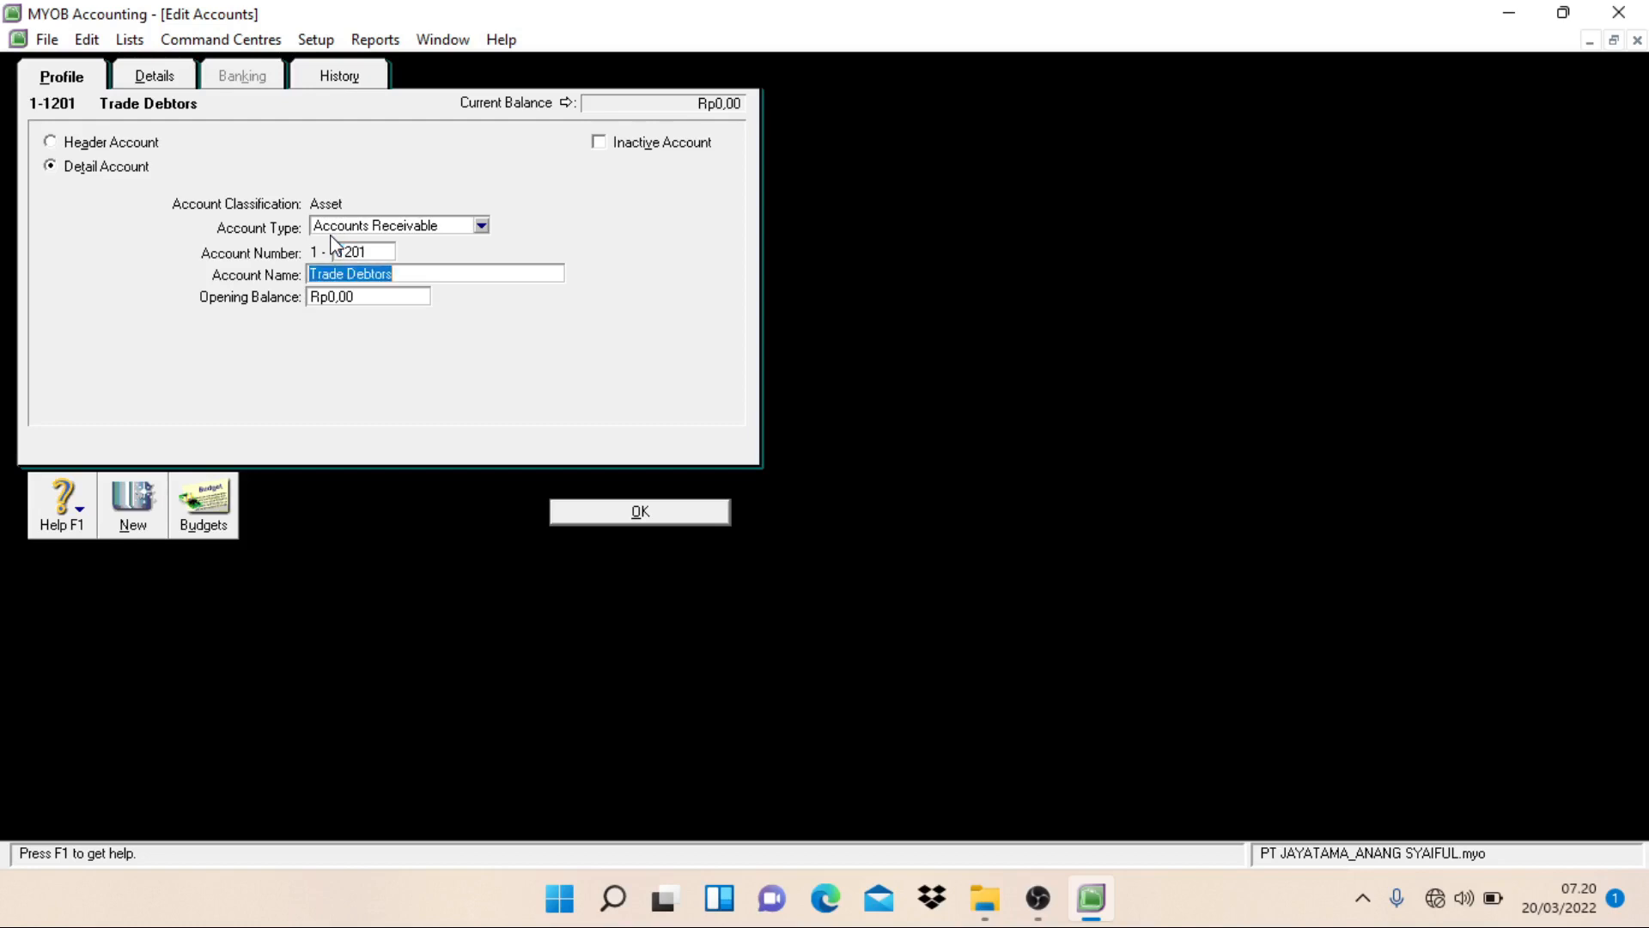
type("Account Receivable")
left_click(661, 512)
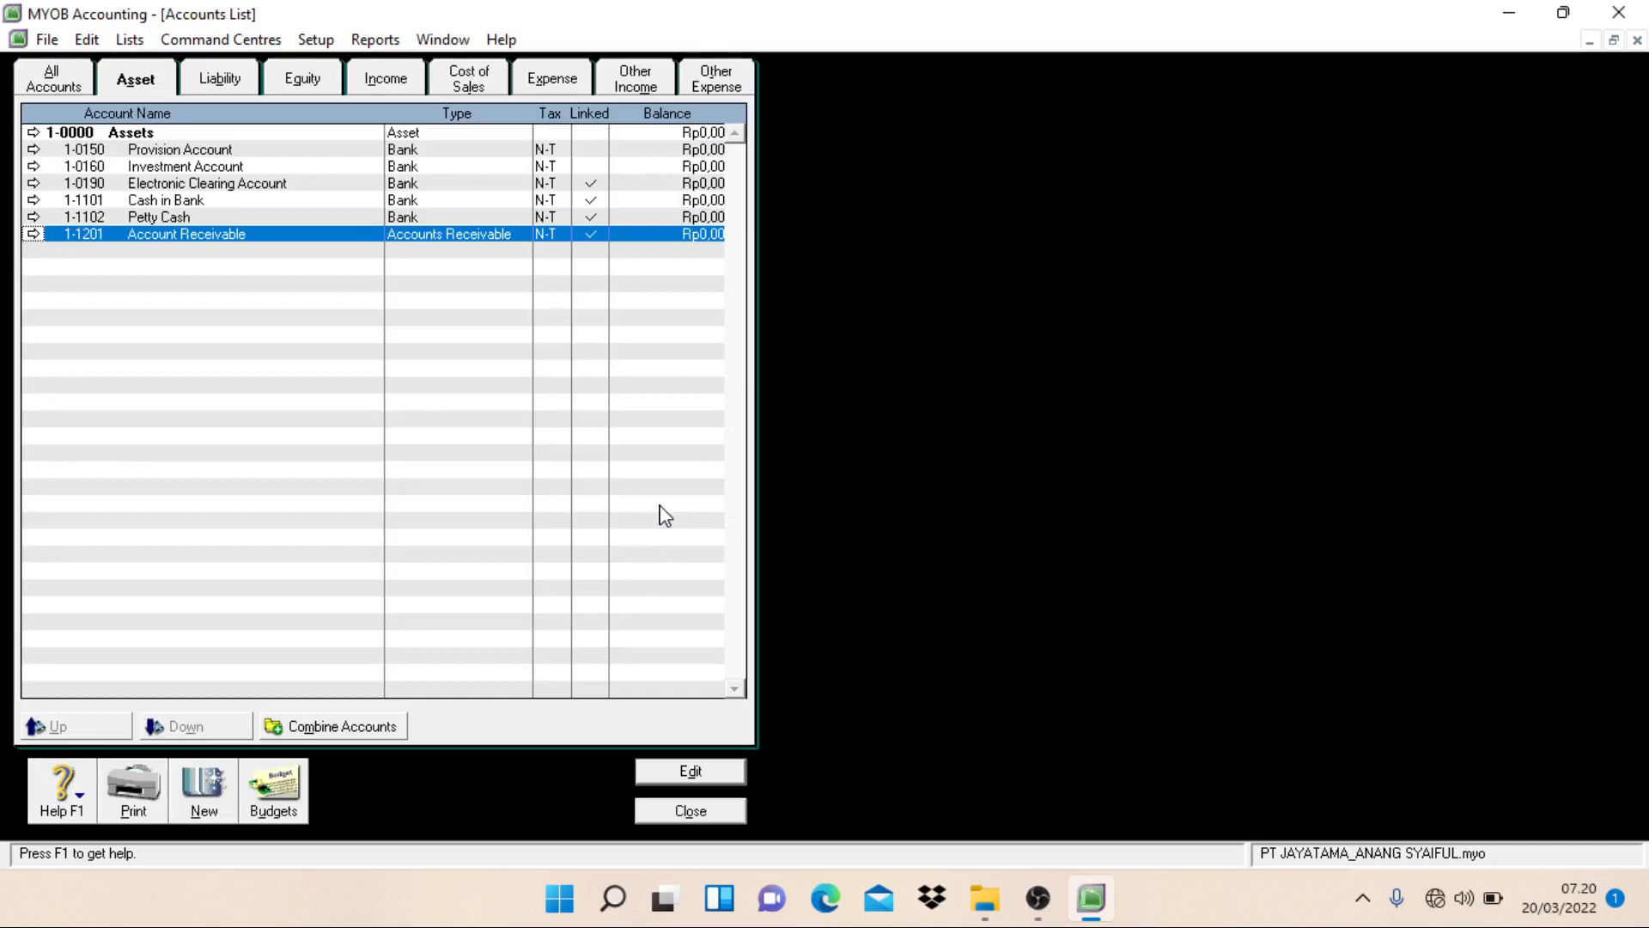
Step: Among the liability accounts, change Trade Creditors to number 2-1201 with the name Accounts Payable
left_click(239, 88)
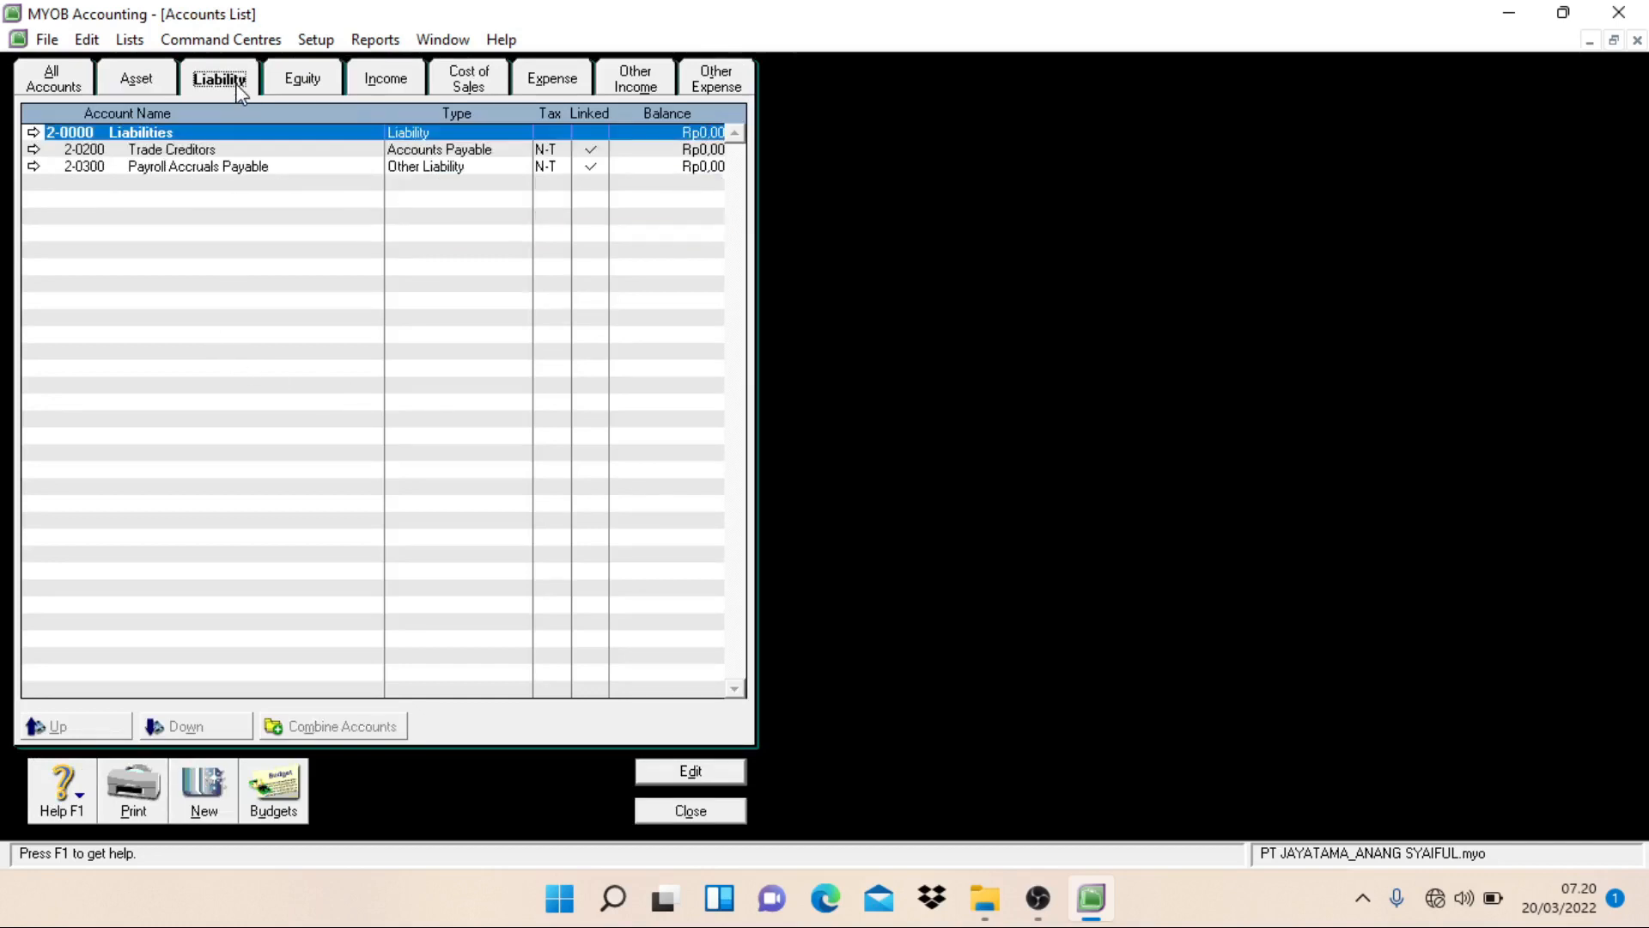
double_click(212, 153)
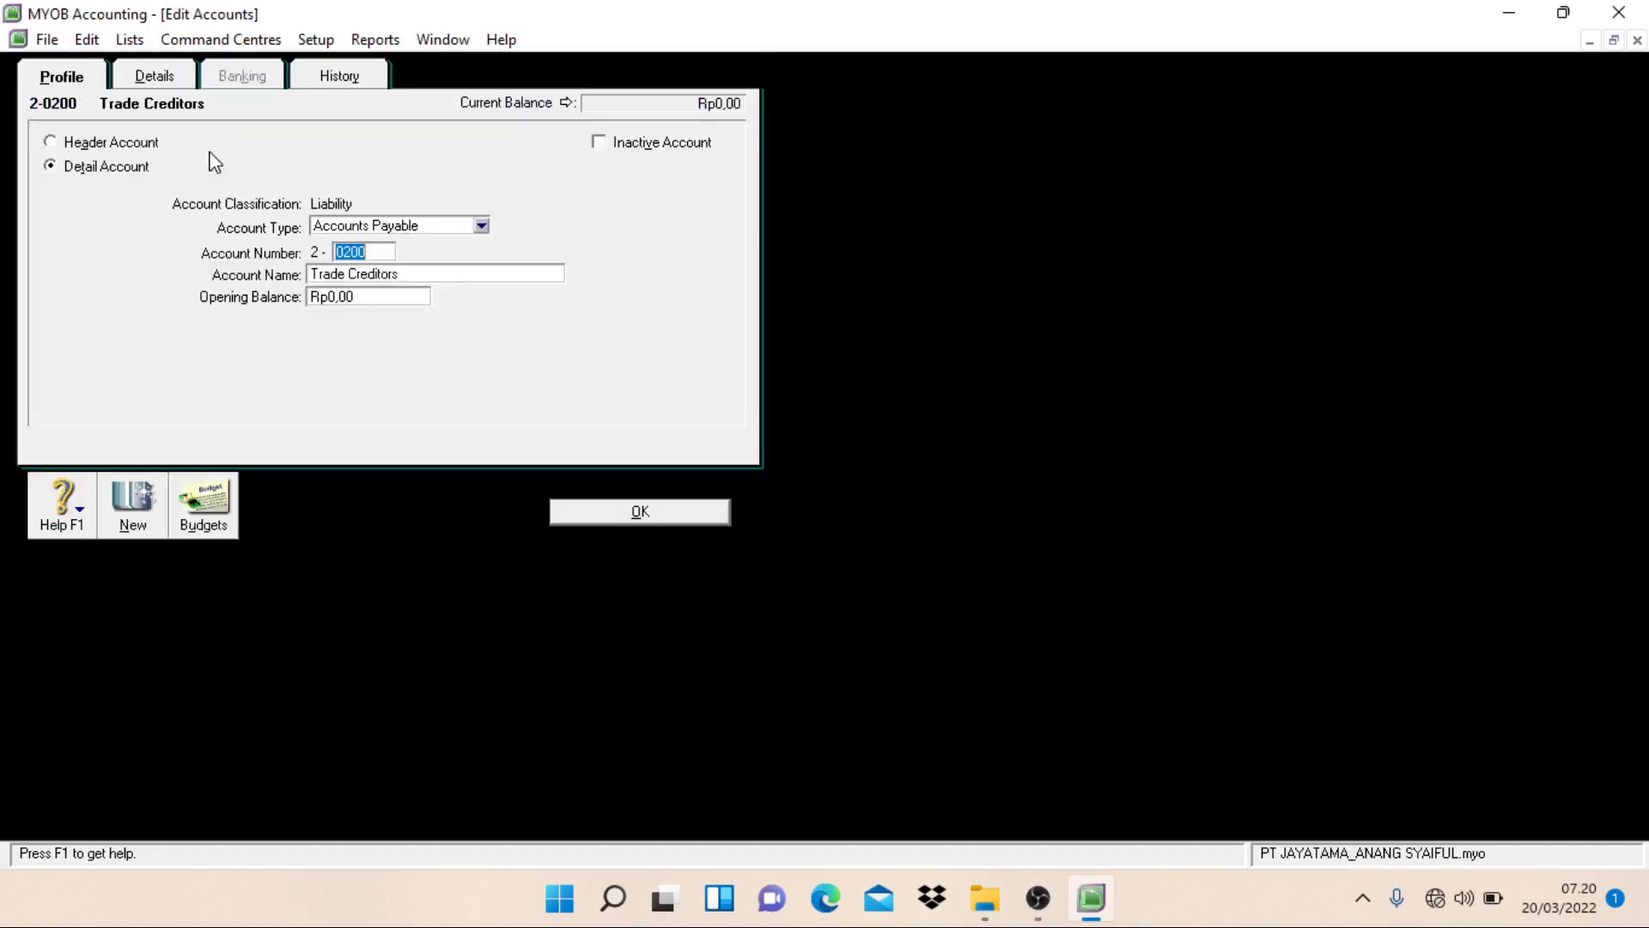
type("1201")
key("Tab")
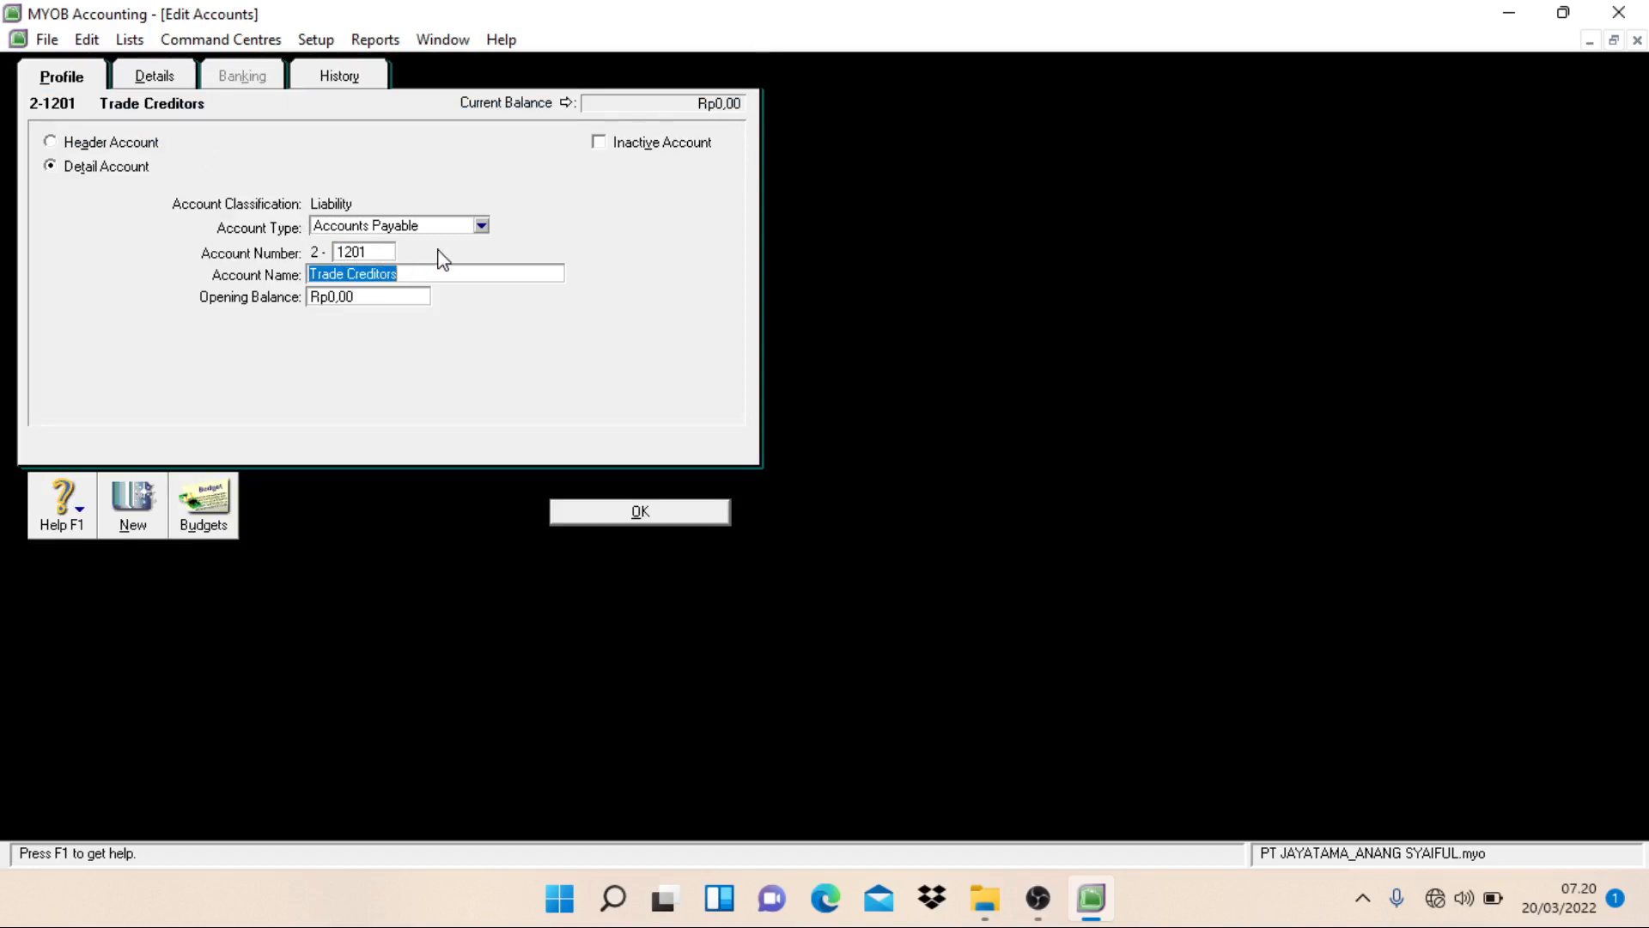
type("Accoun")
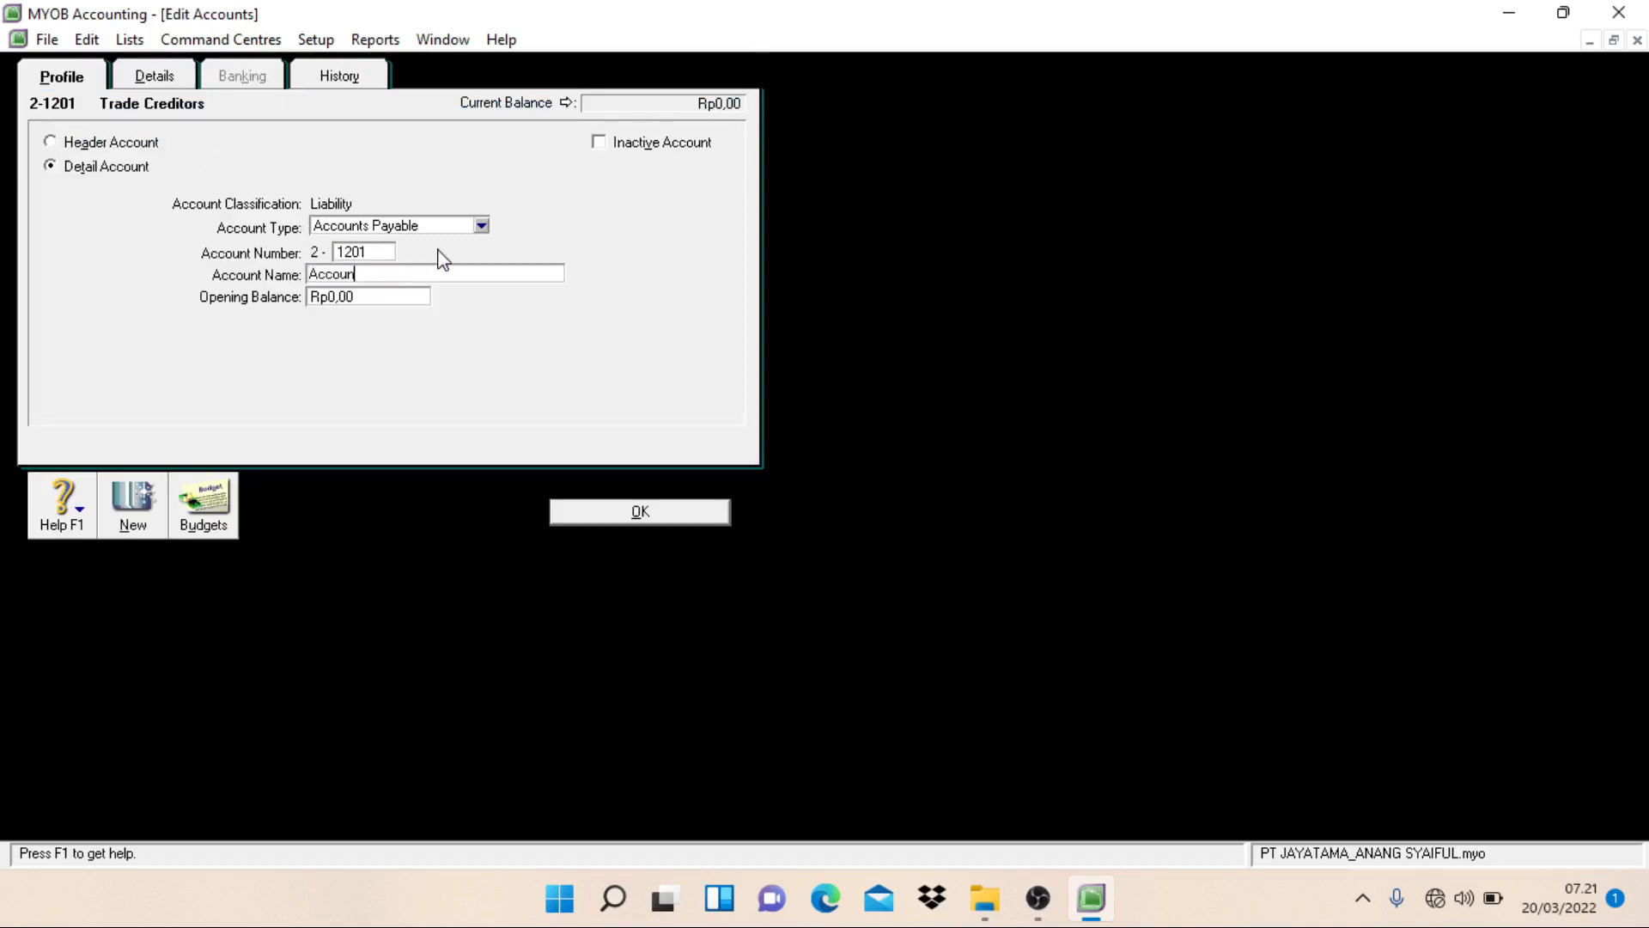
type("ts Payable")
left_click(614, 513)
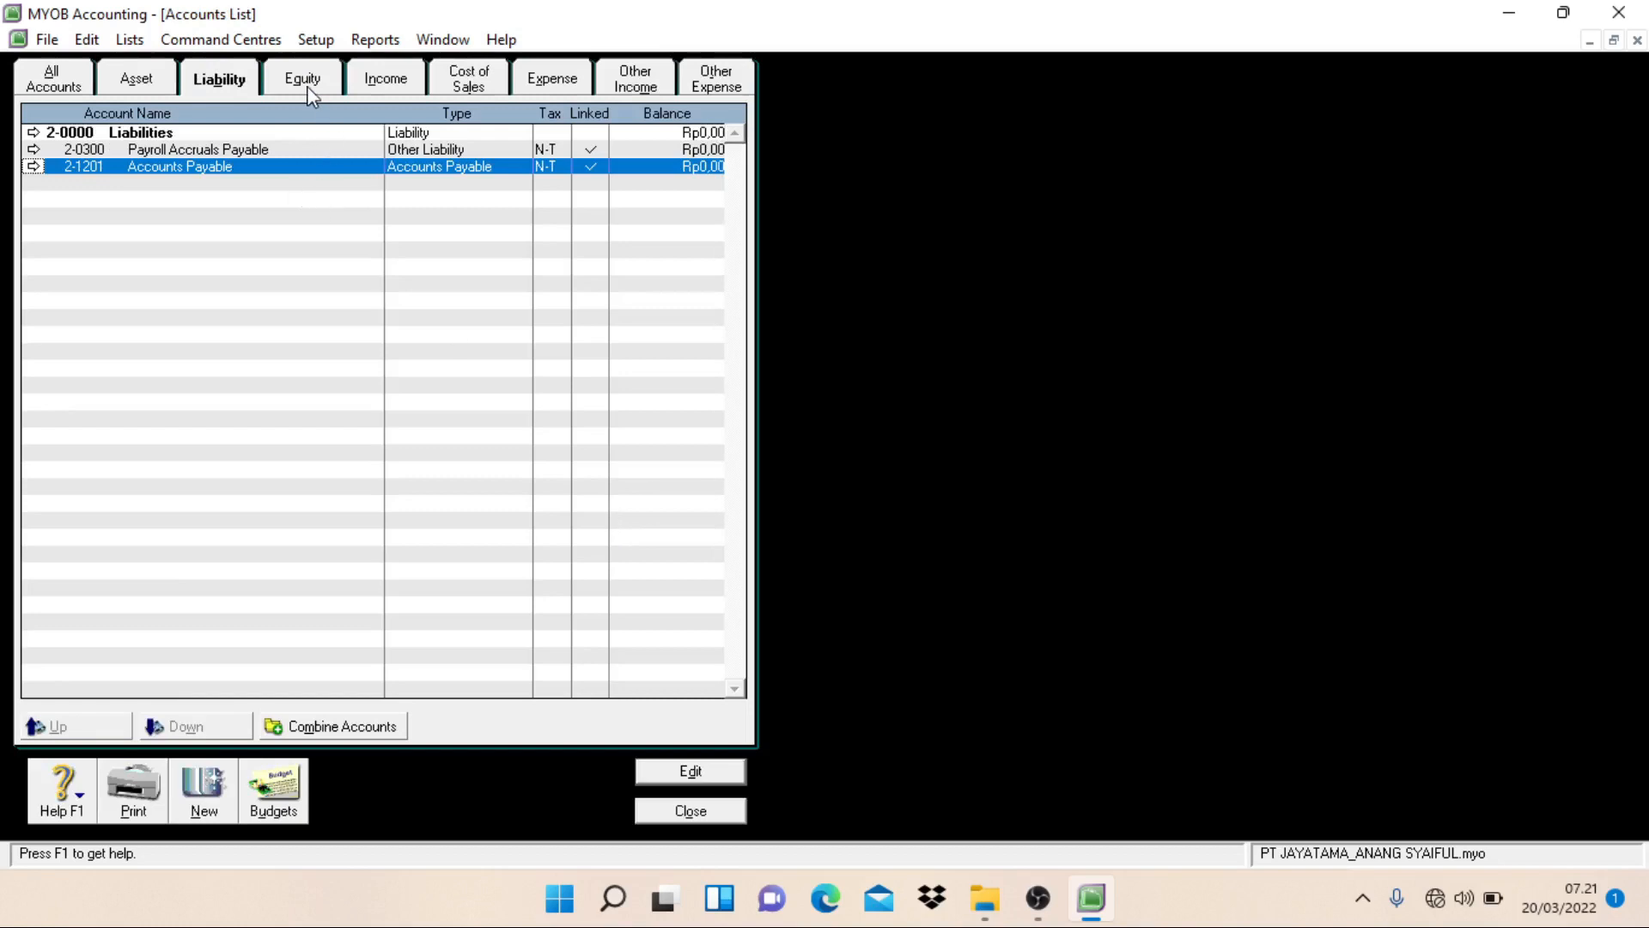
Step: Among the equity accounts, change the Retained Earnings account number to 3-2101, keeping its name
left_click(308, 86)
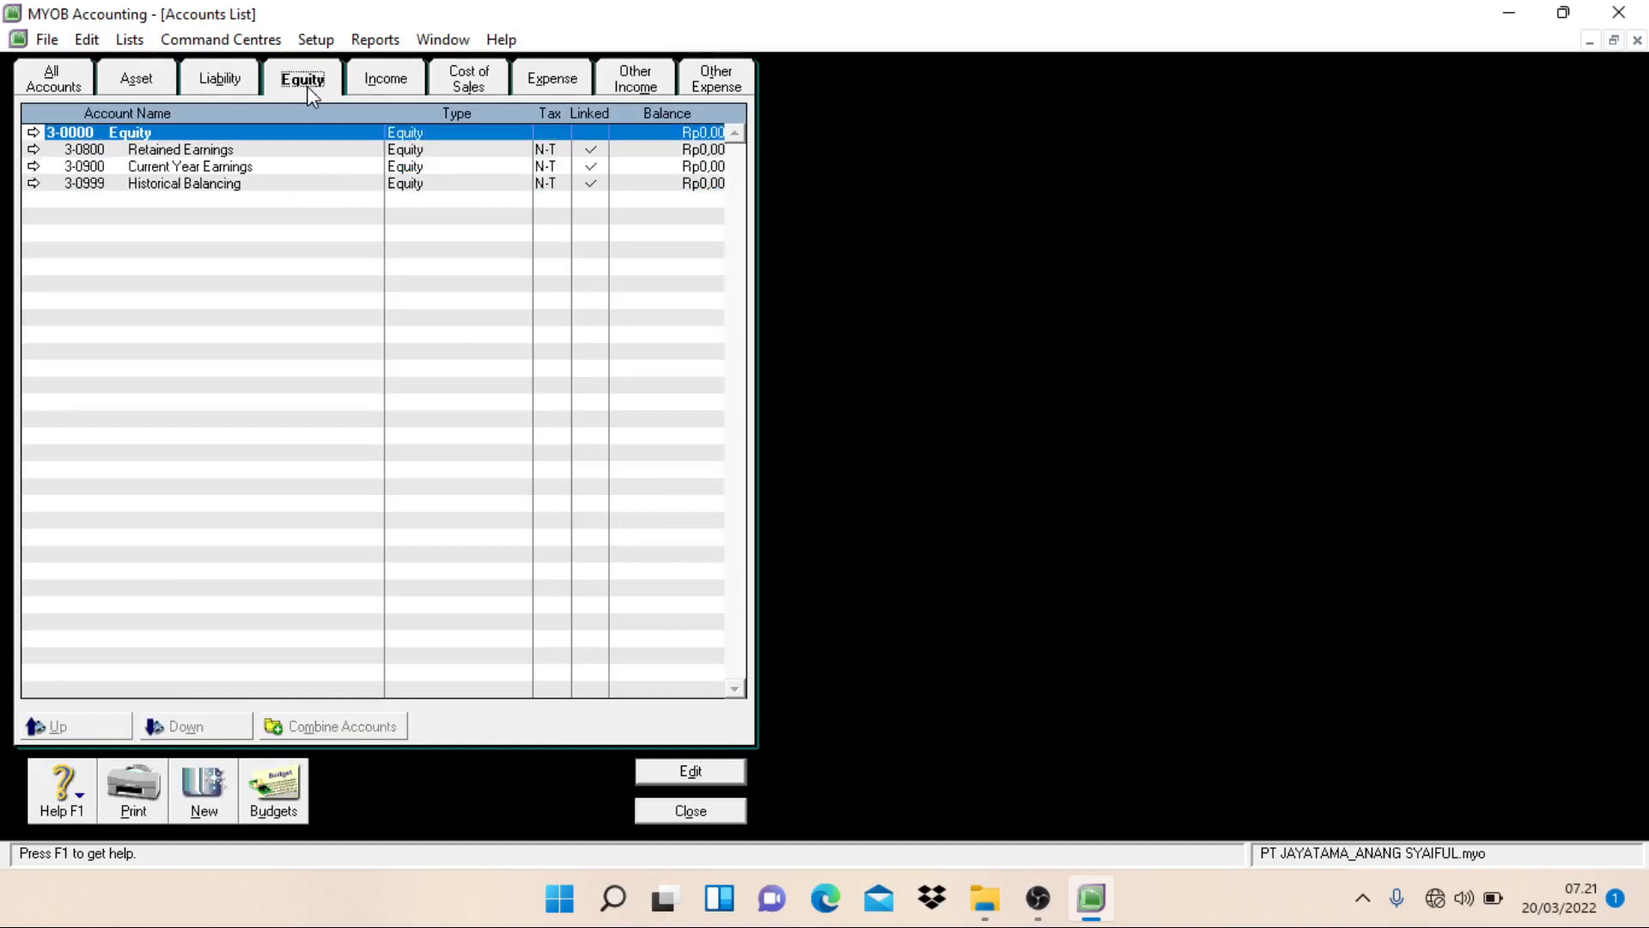
double_click(228, 155)
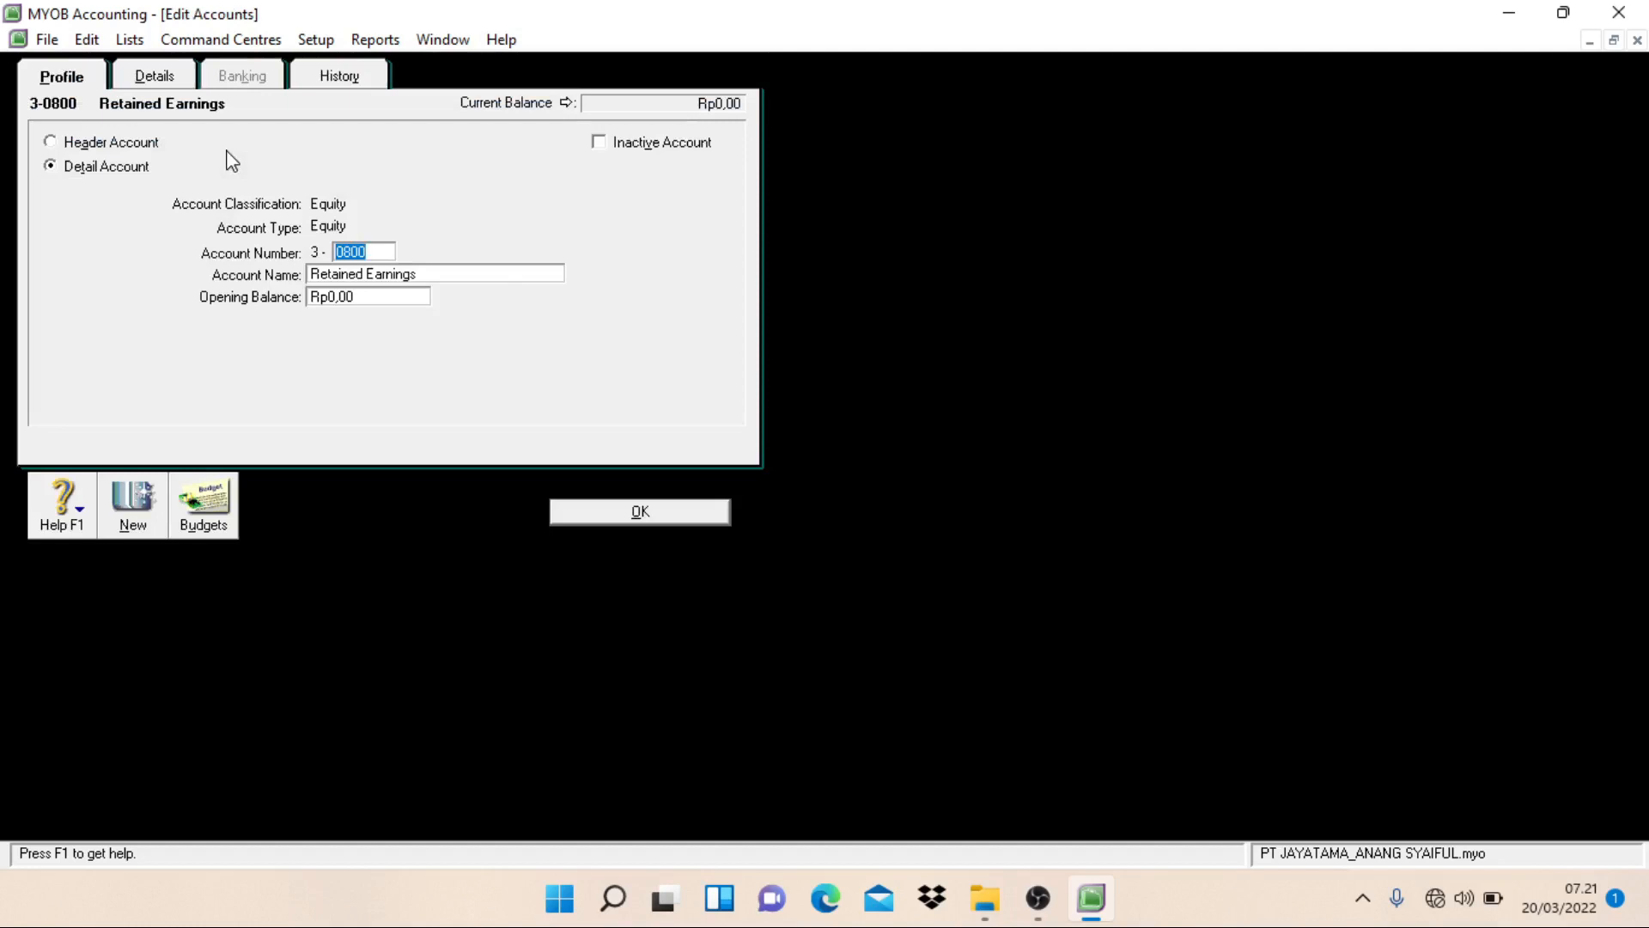
type("2101")
key("Tab")
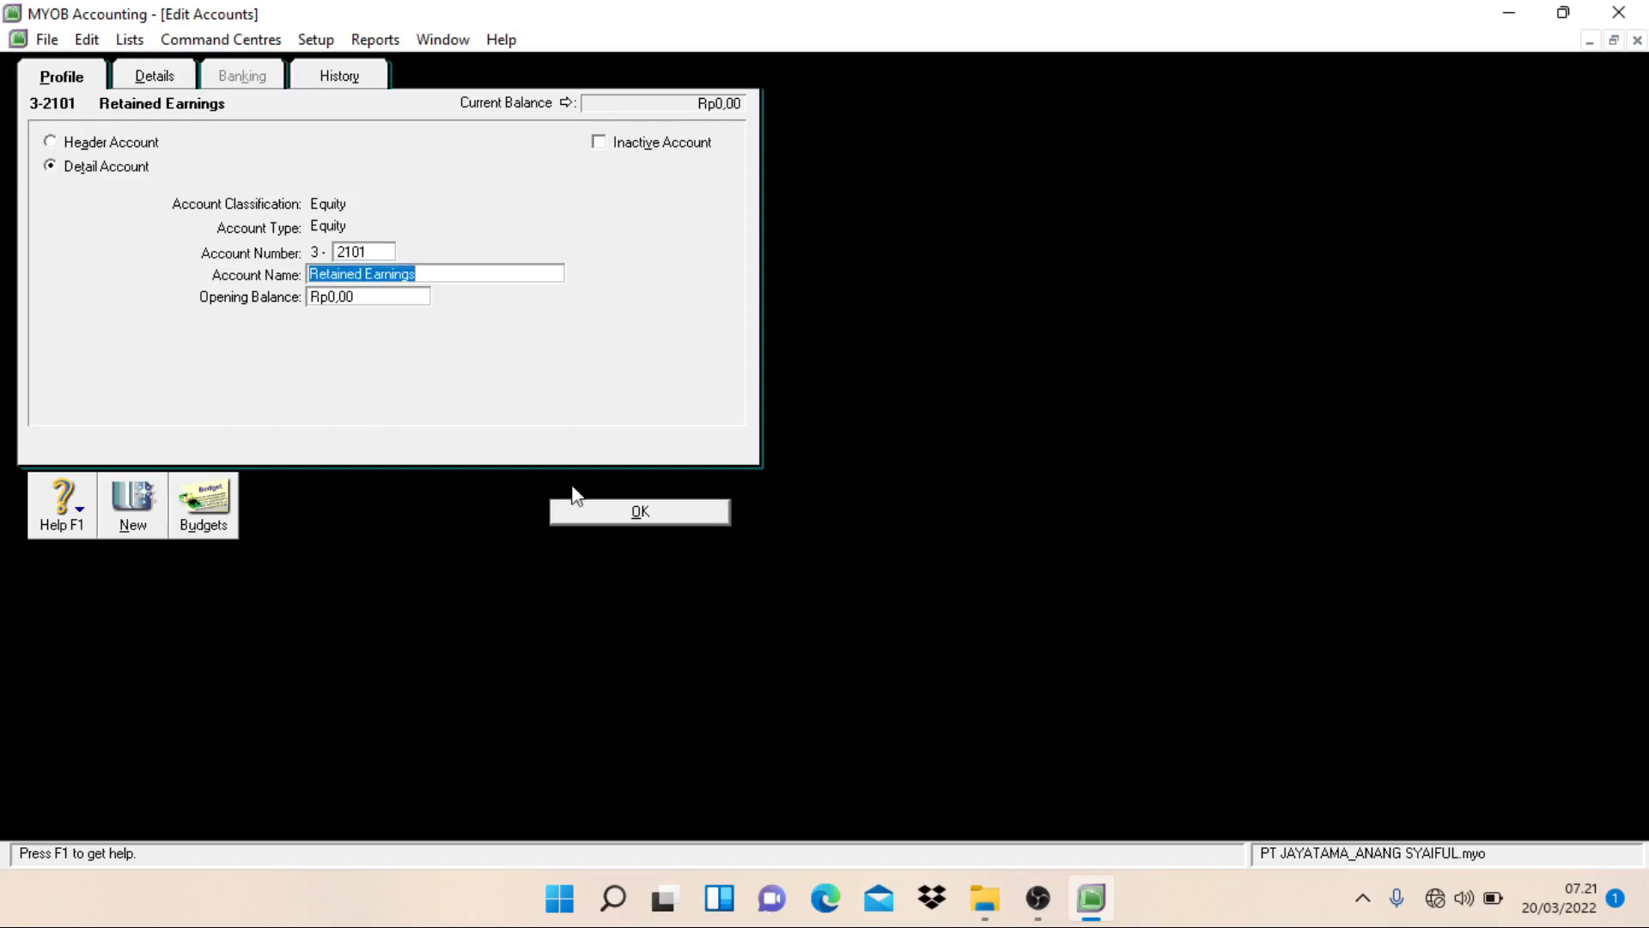
left_click(620, 513)
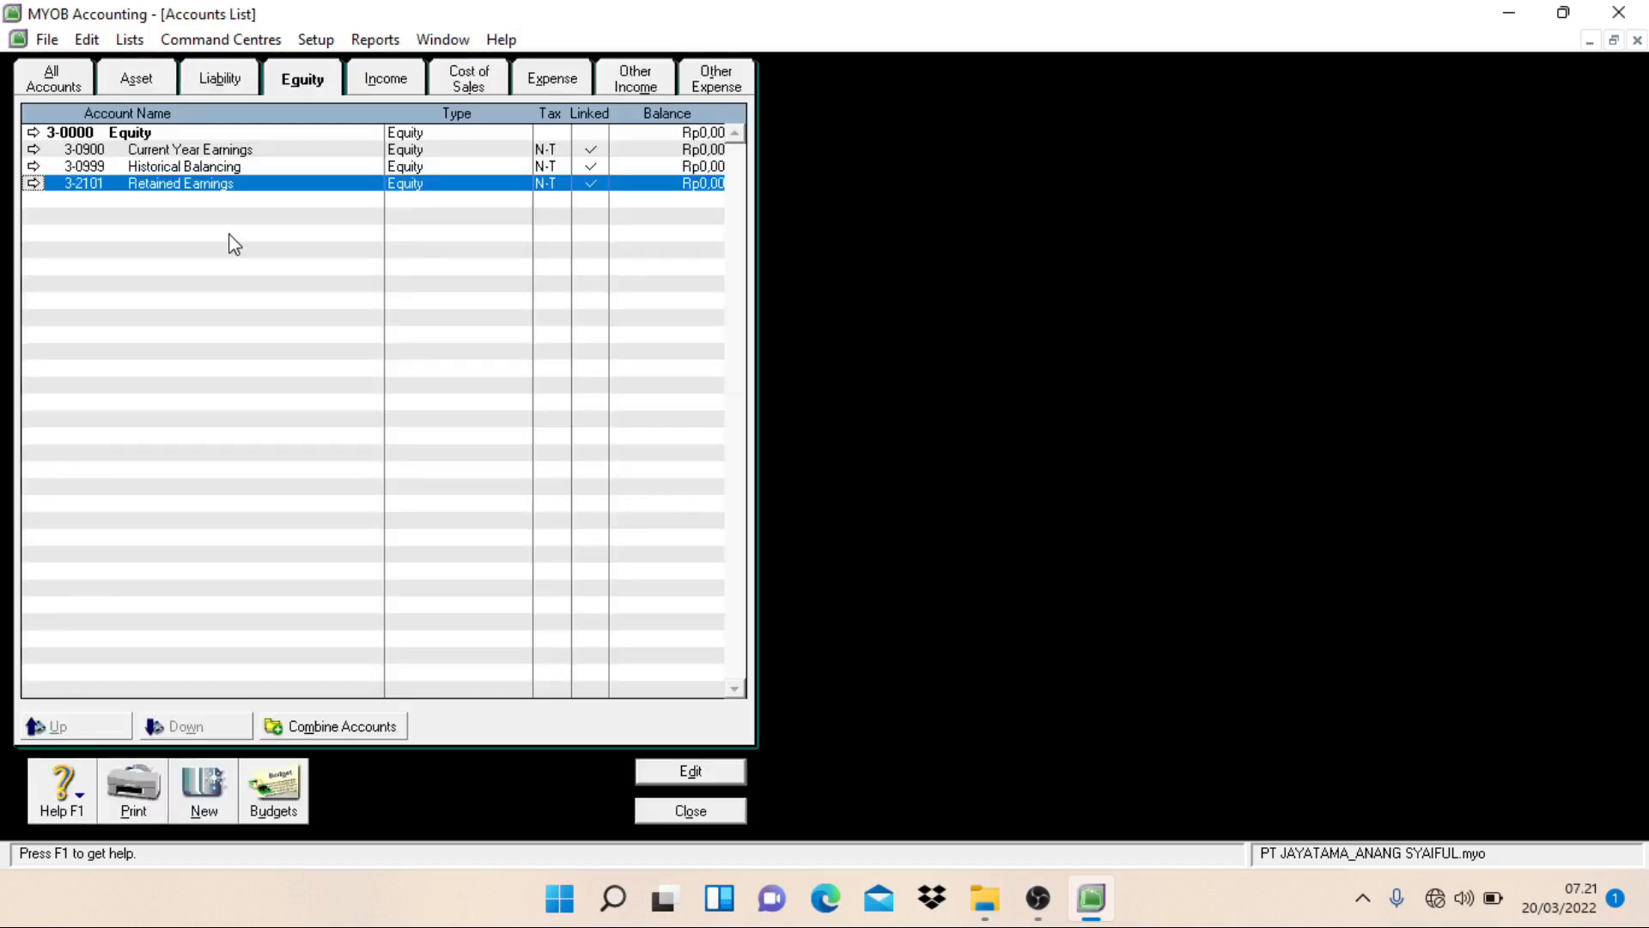
Step: Change the Current Year Earnings account number to 3-9900
double_click(157, 151)
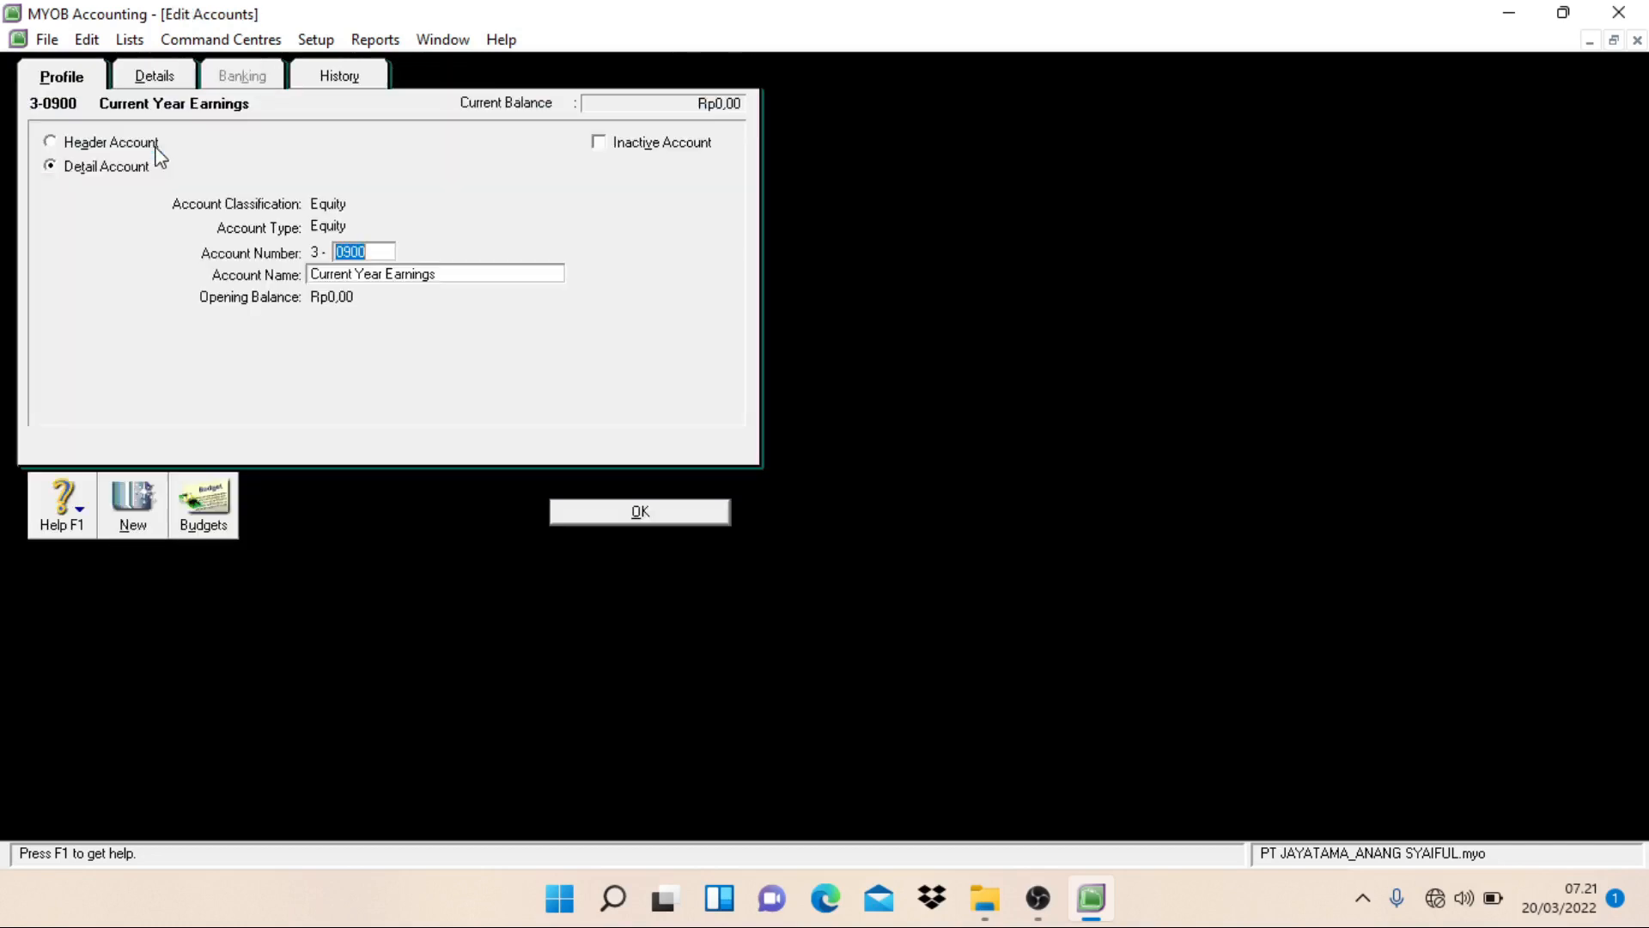
left_click(340, 252)
key("shift+Left")
type("9")
left_click(590, 511)
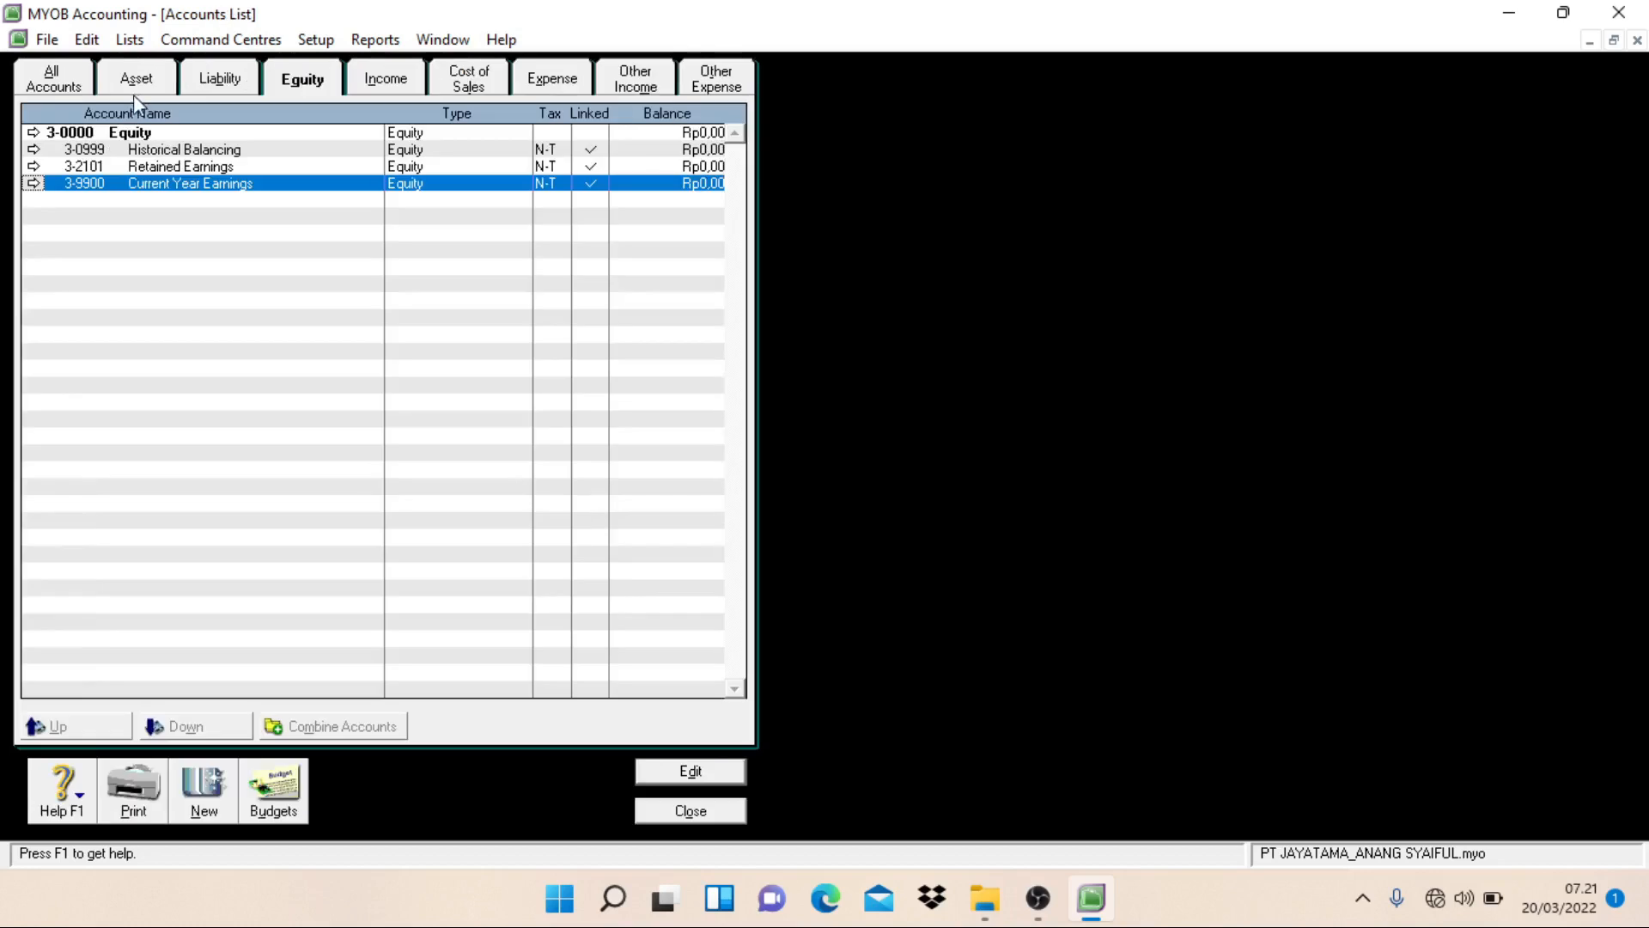
Step: Change the Historical Balancing account number to 3-9999
double_click(142, 152)
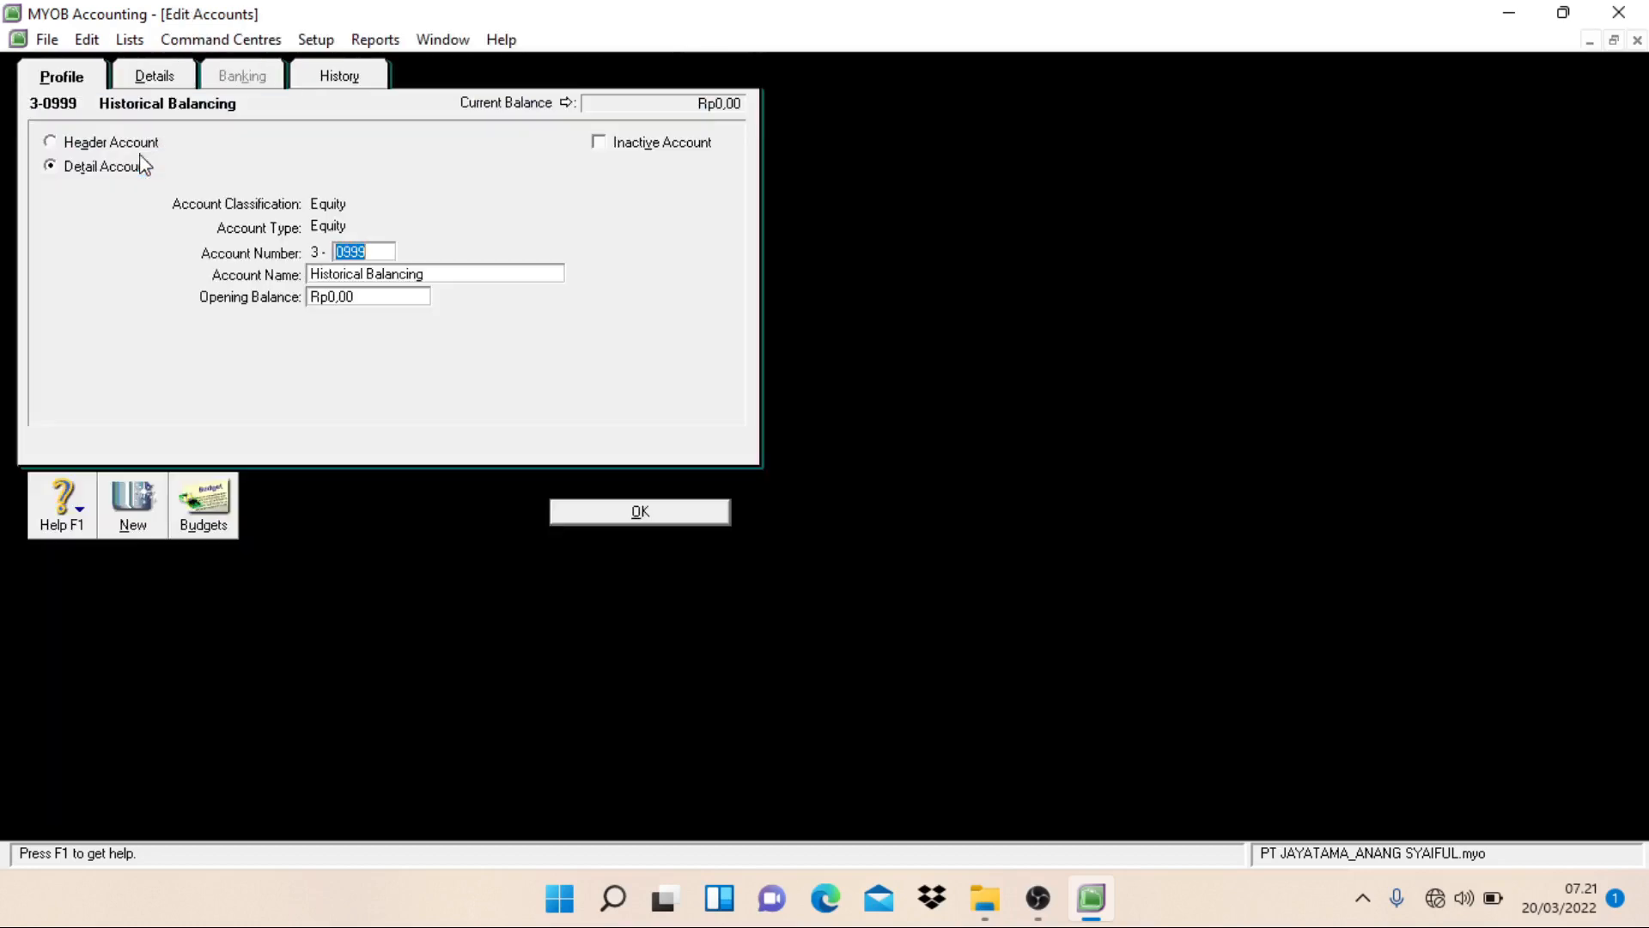
key("Home")
key("Delete")
type("9")
left_click(576, 512)
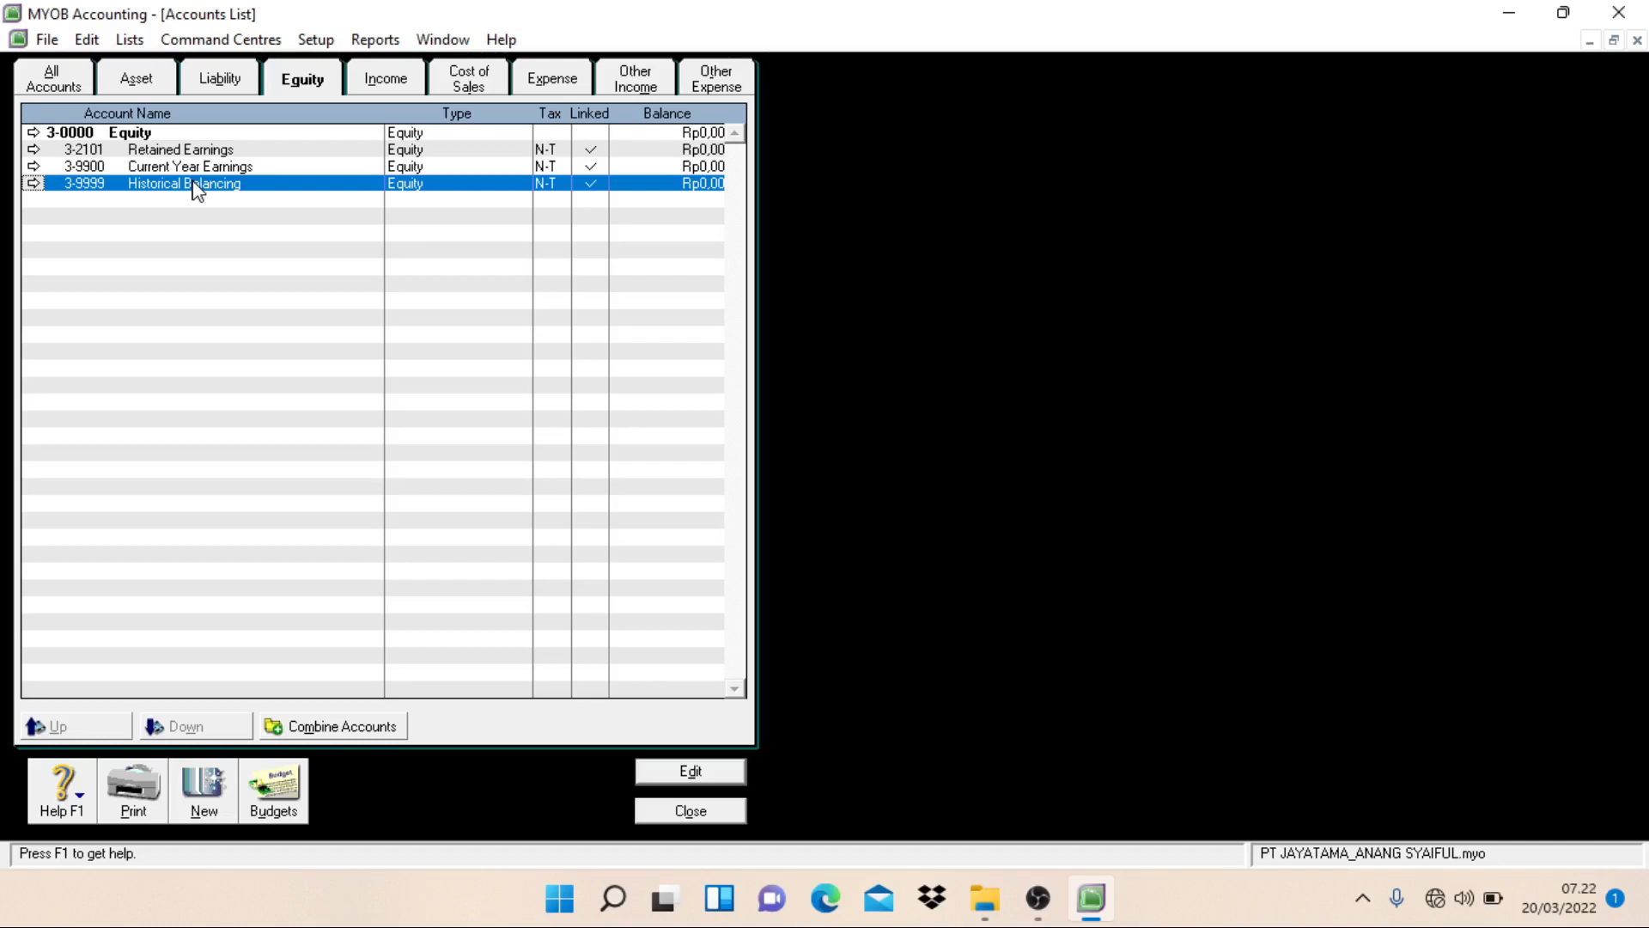
Step: Delete the unlinked Provision Account and Investment Account from the asset accounts
left_click(145, 86)
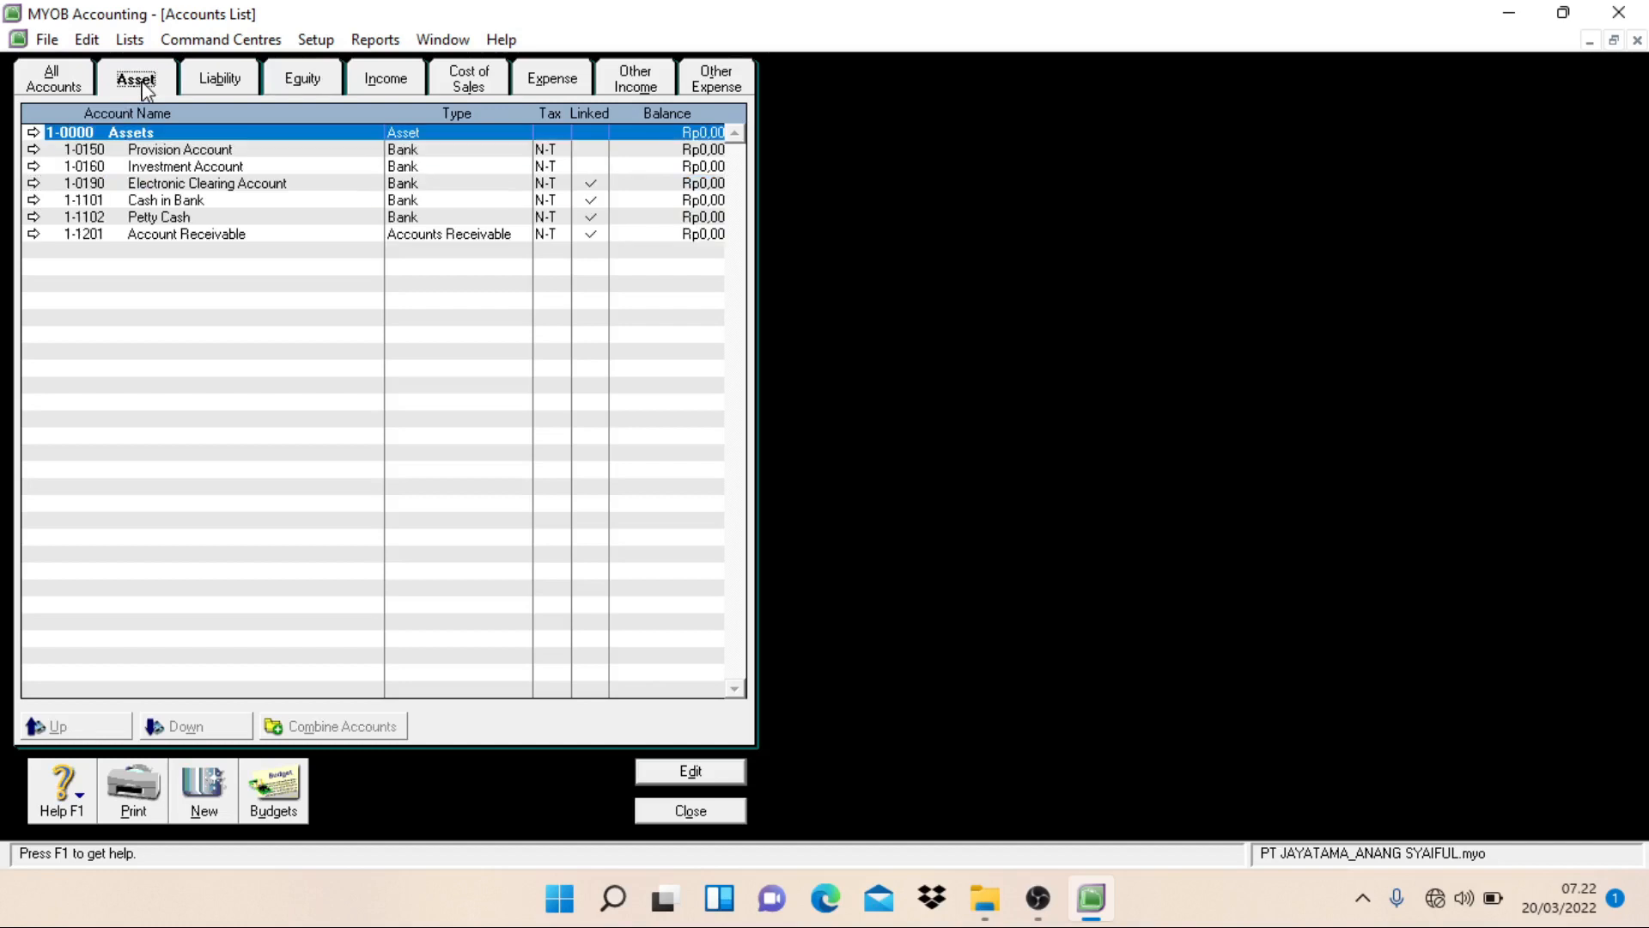
double_click(157, 152)
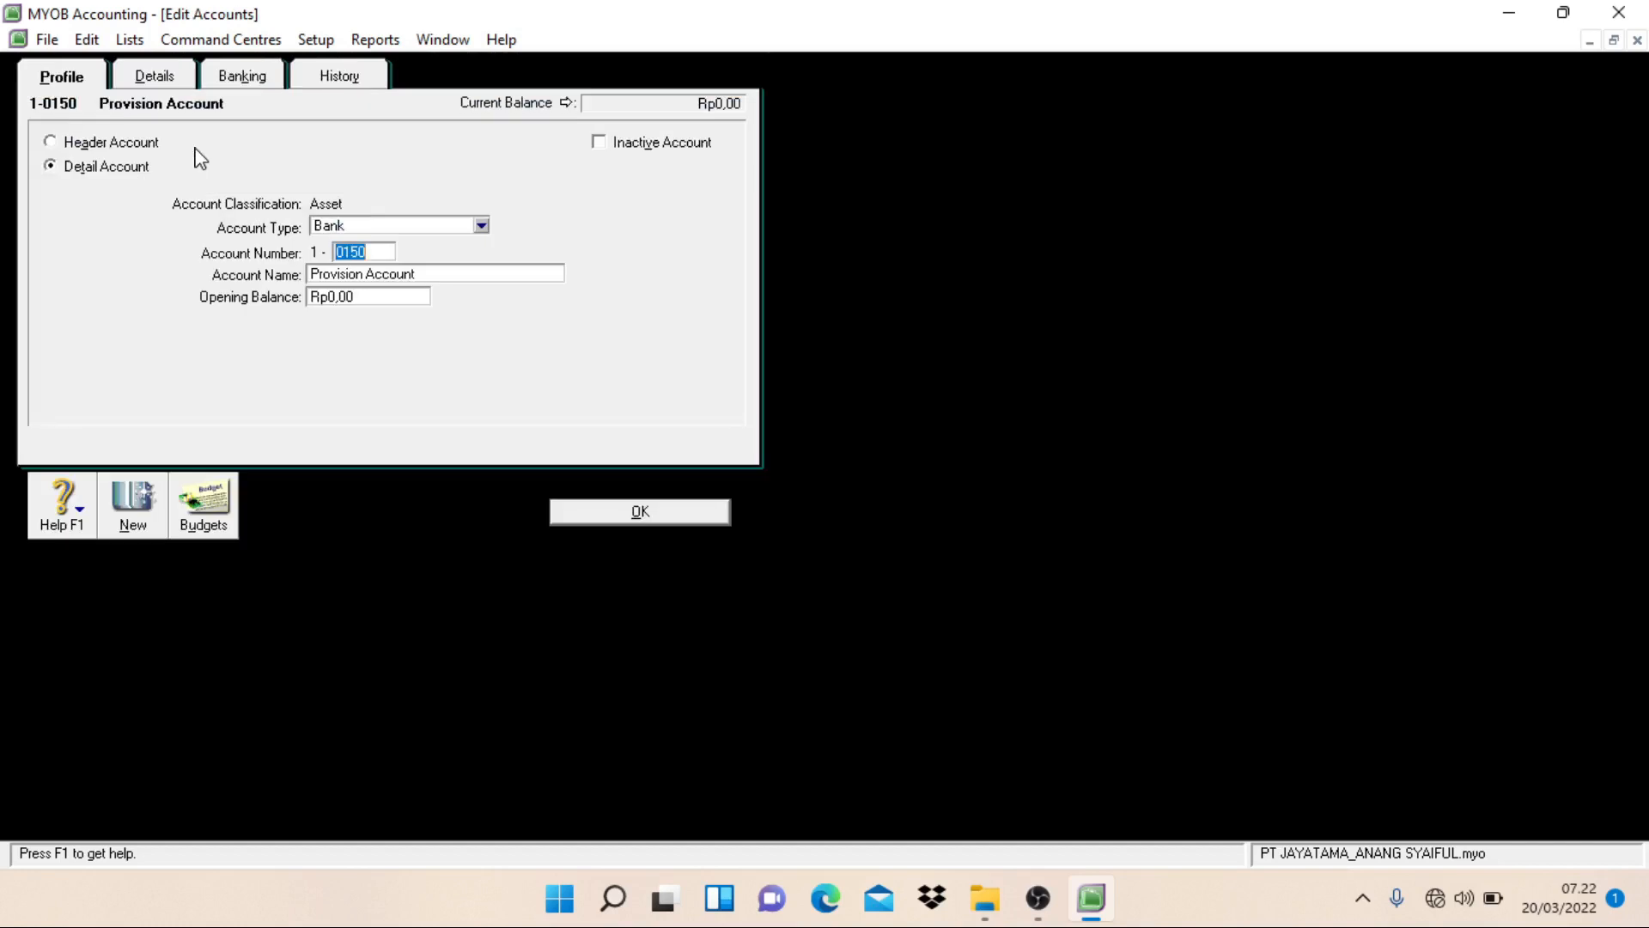
left_click(91, 41)
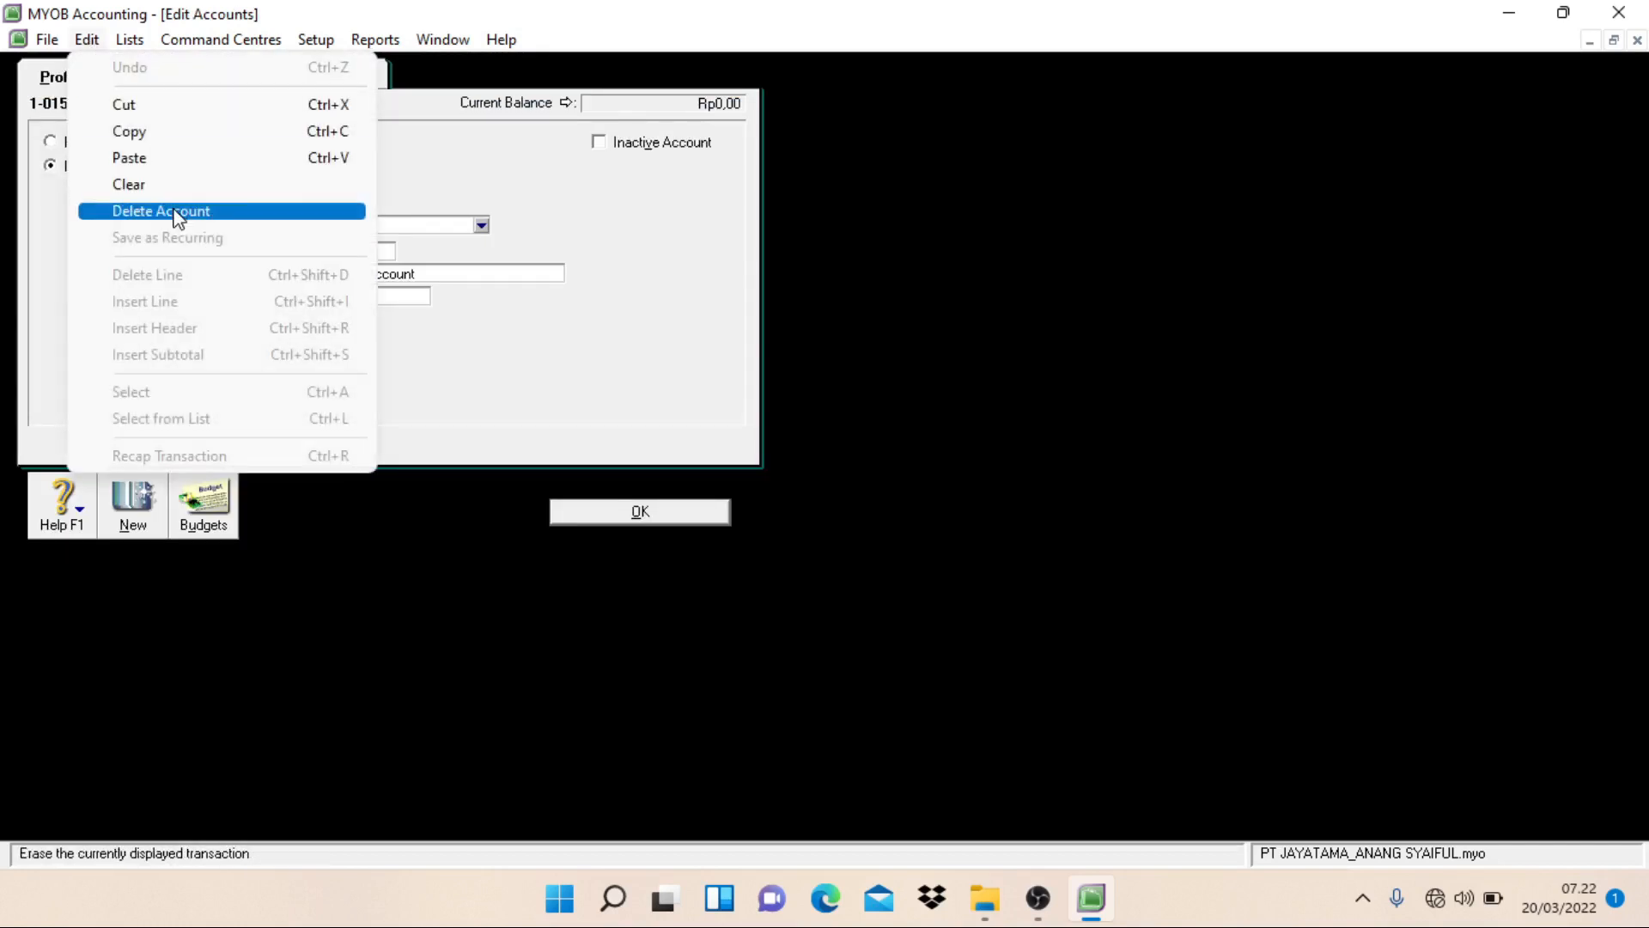
left_click(172, 210)
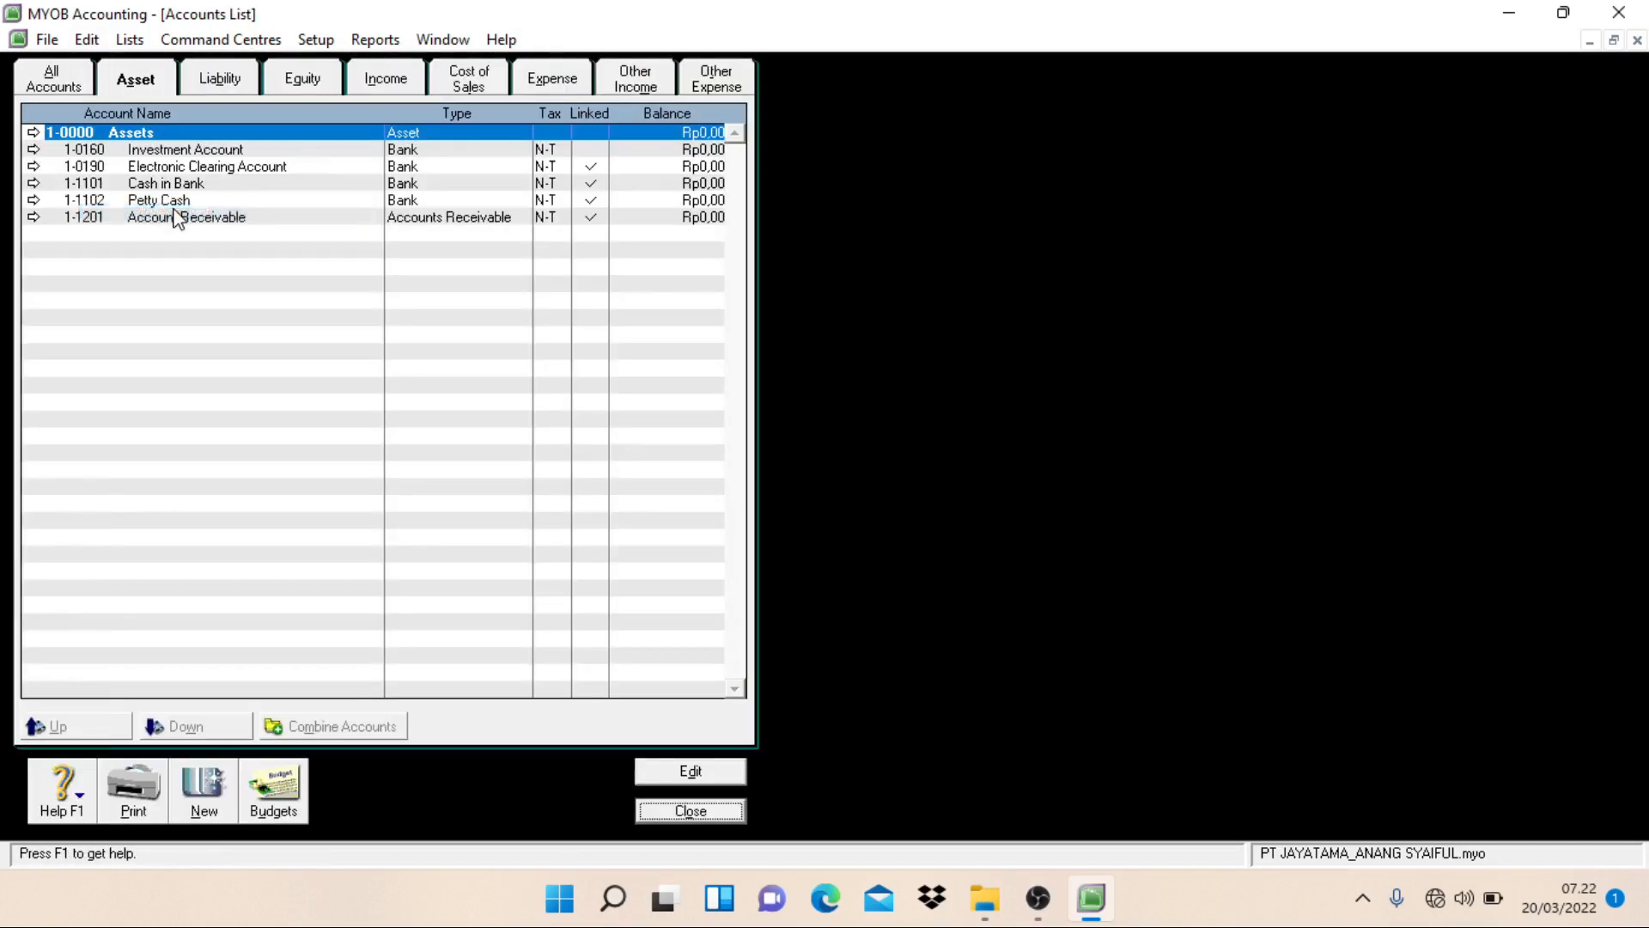
double_click(240, 151)
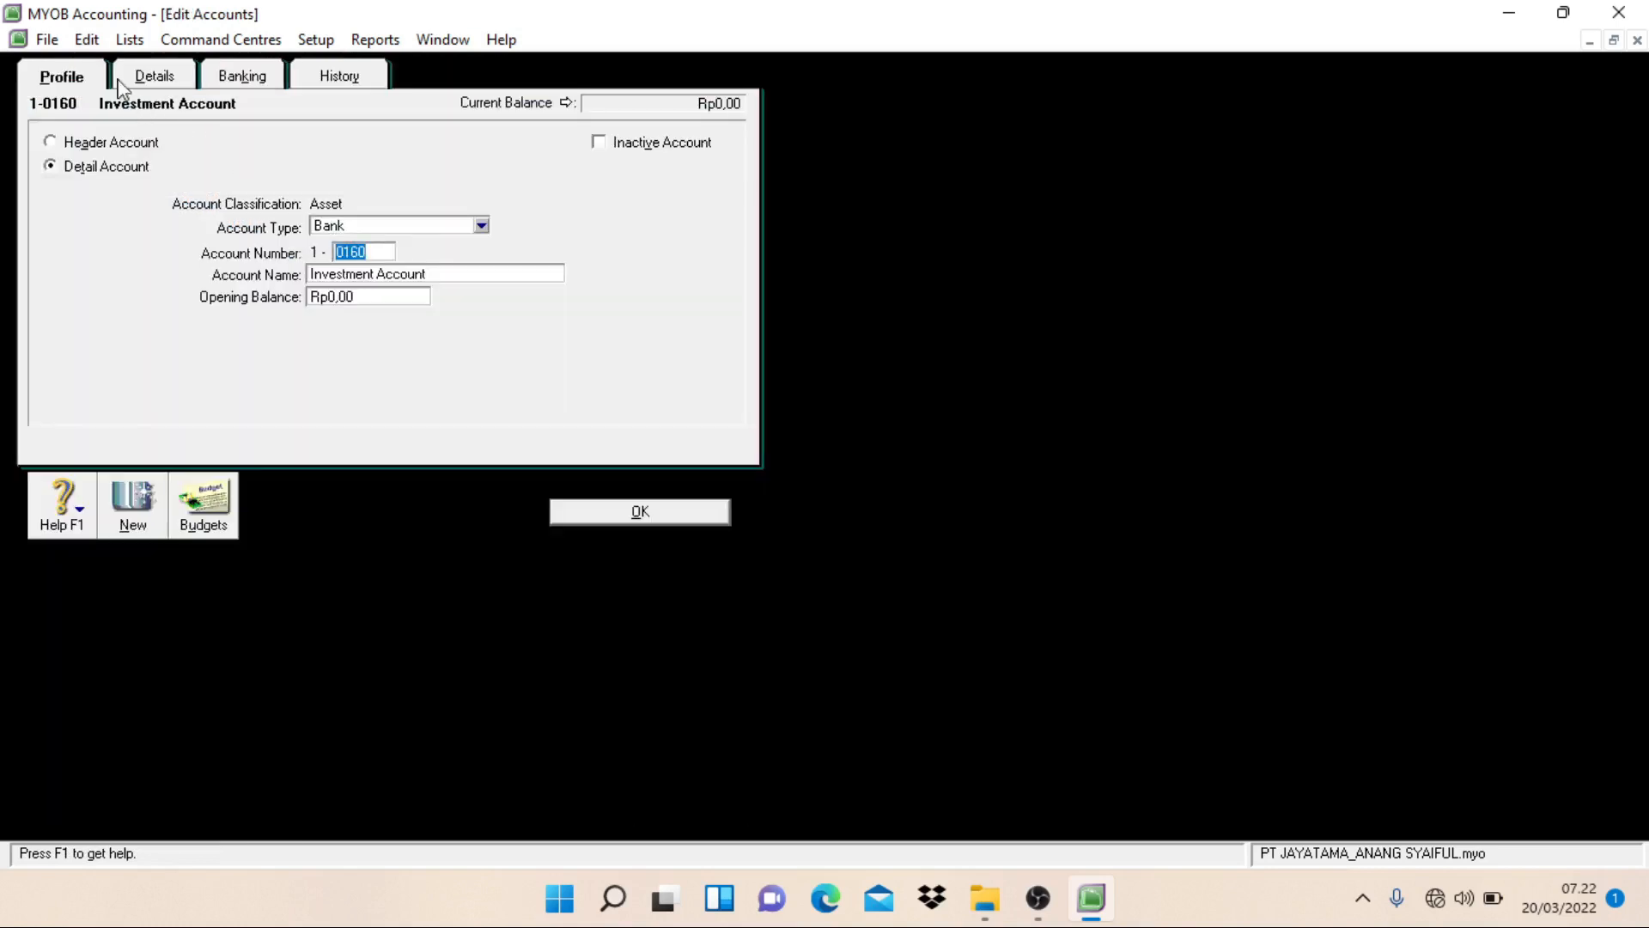
left_click(93, 43)
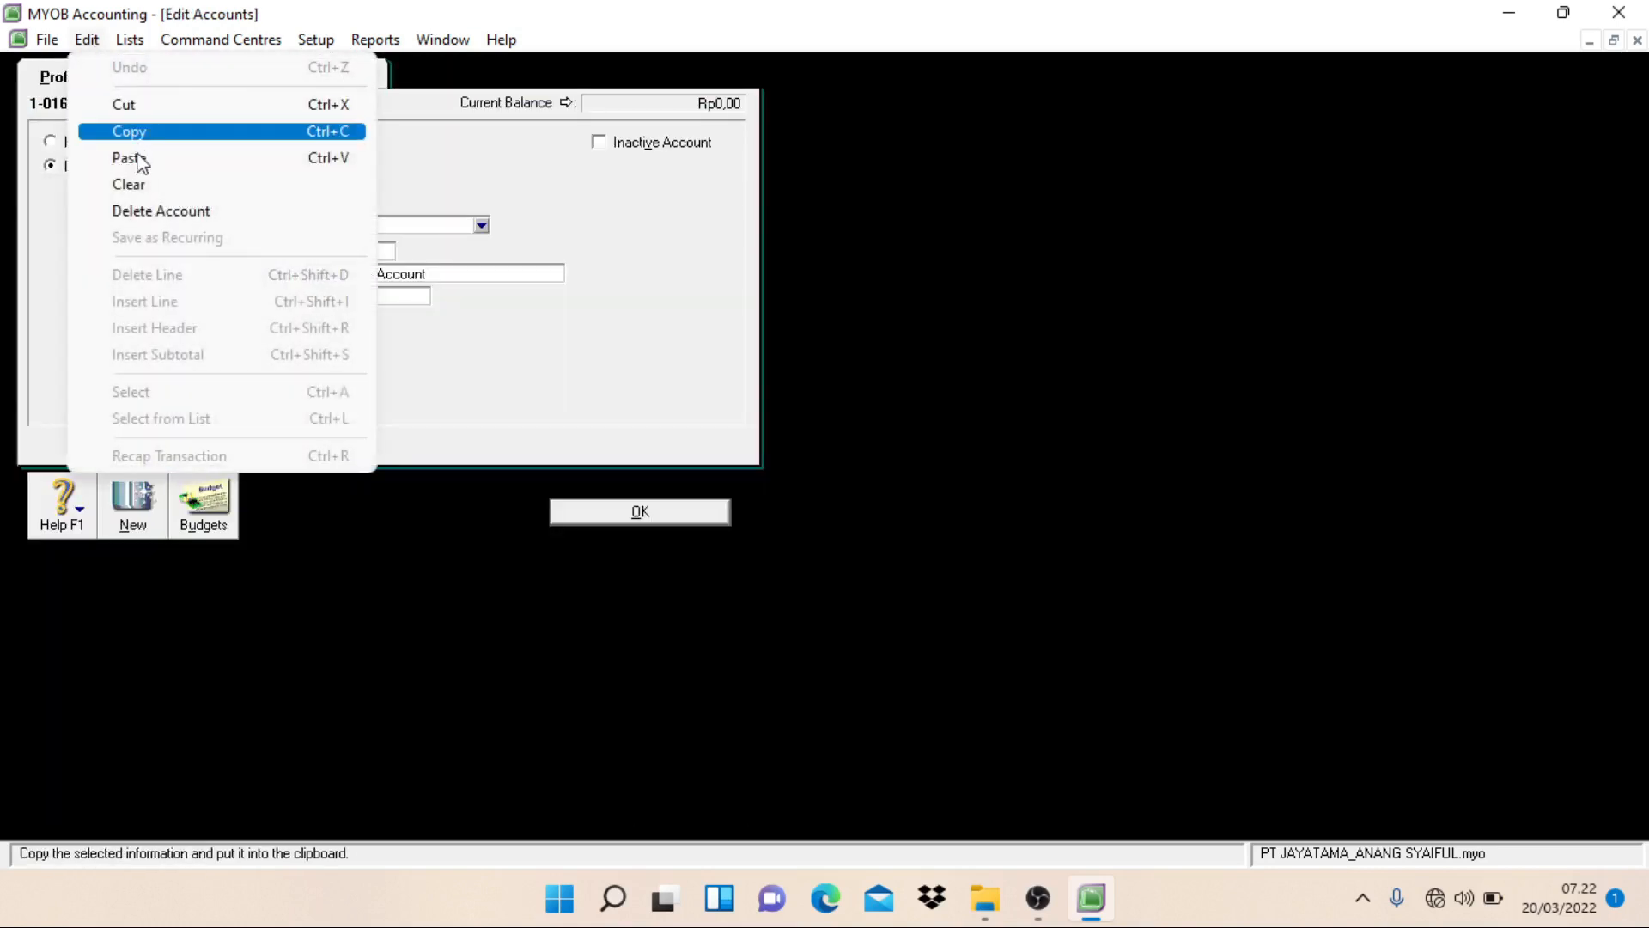
left_click(142, 211)
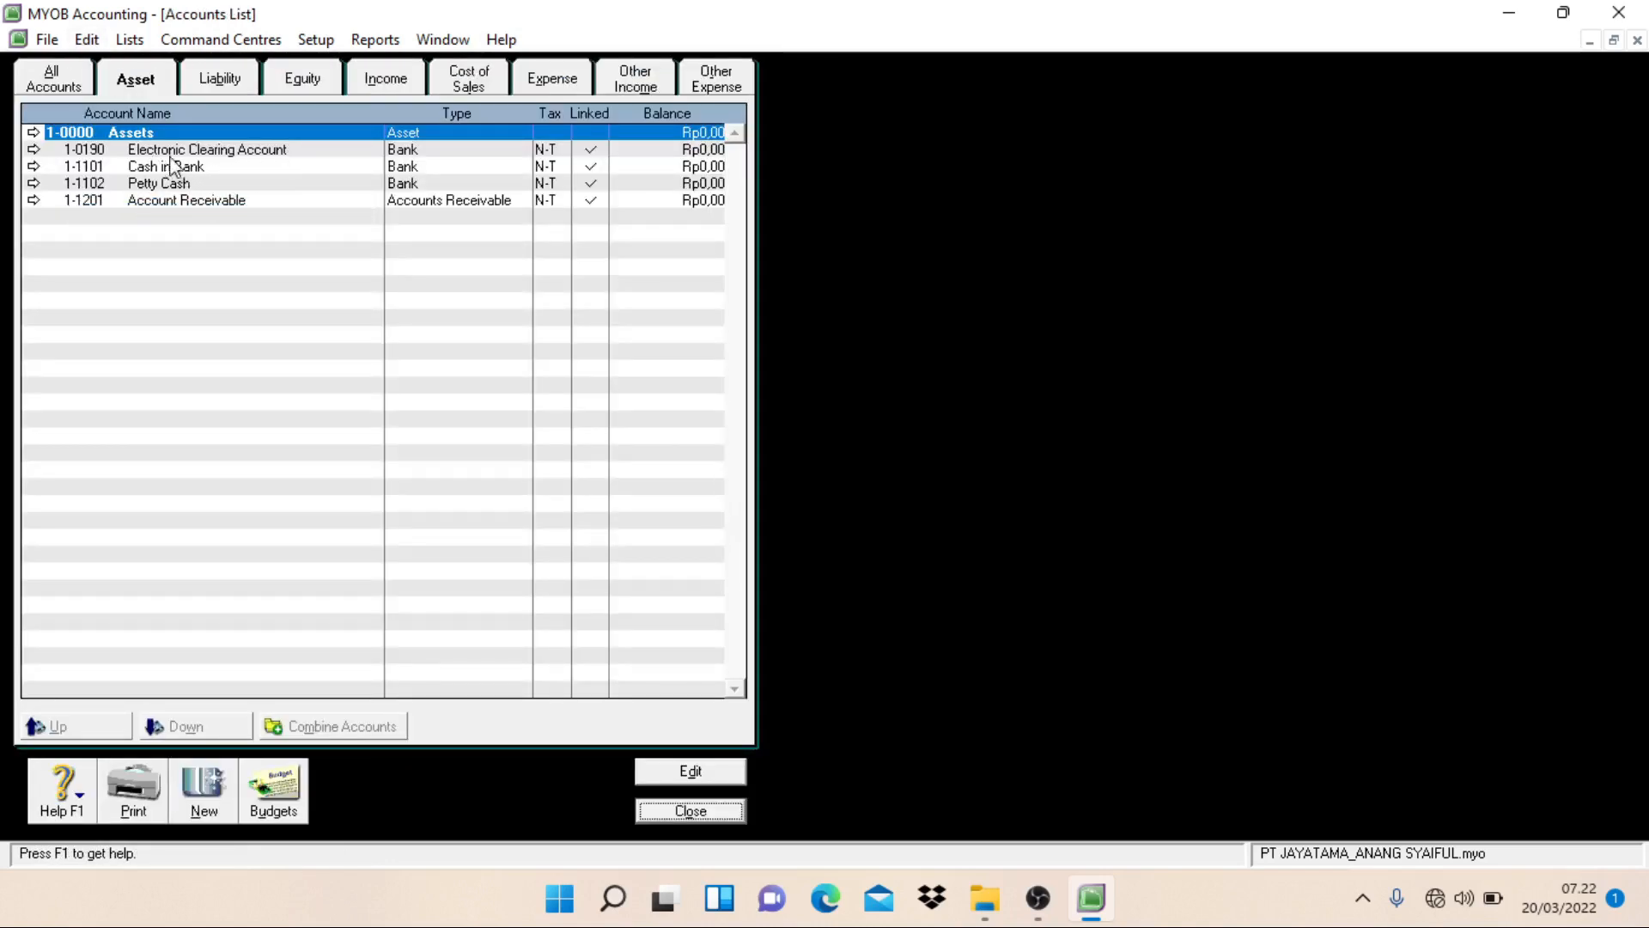
Step: Change the account number of the Electronic Clearing Account among the assets to 1-1103
left_click(261, 156)
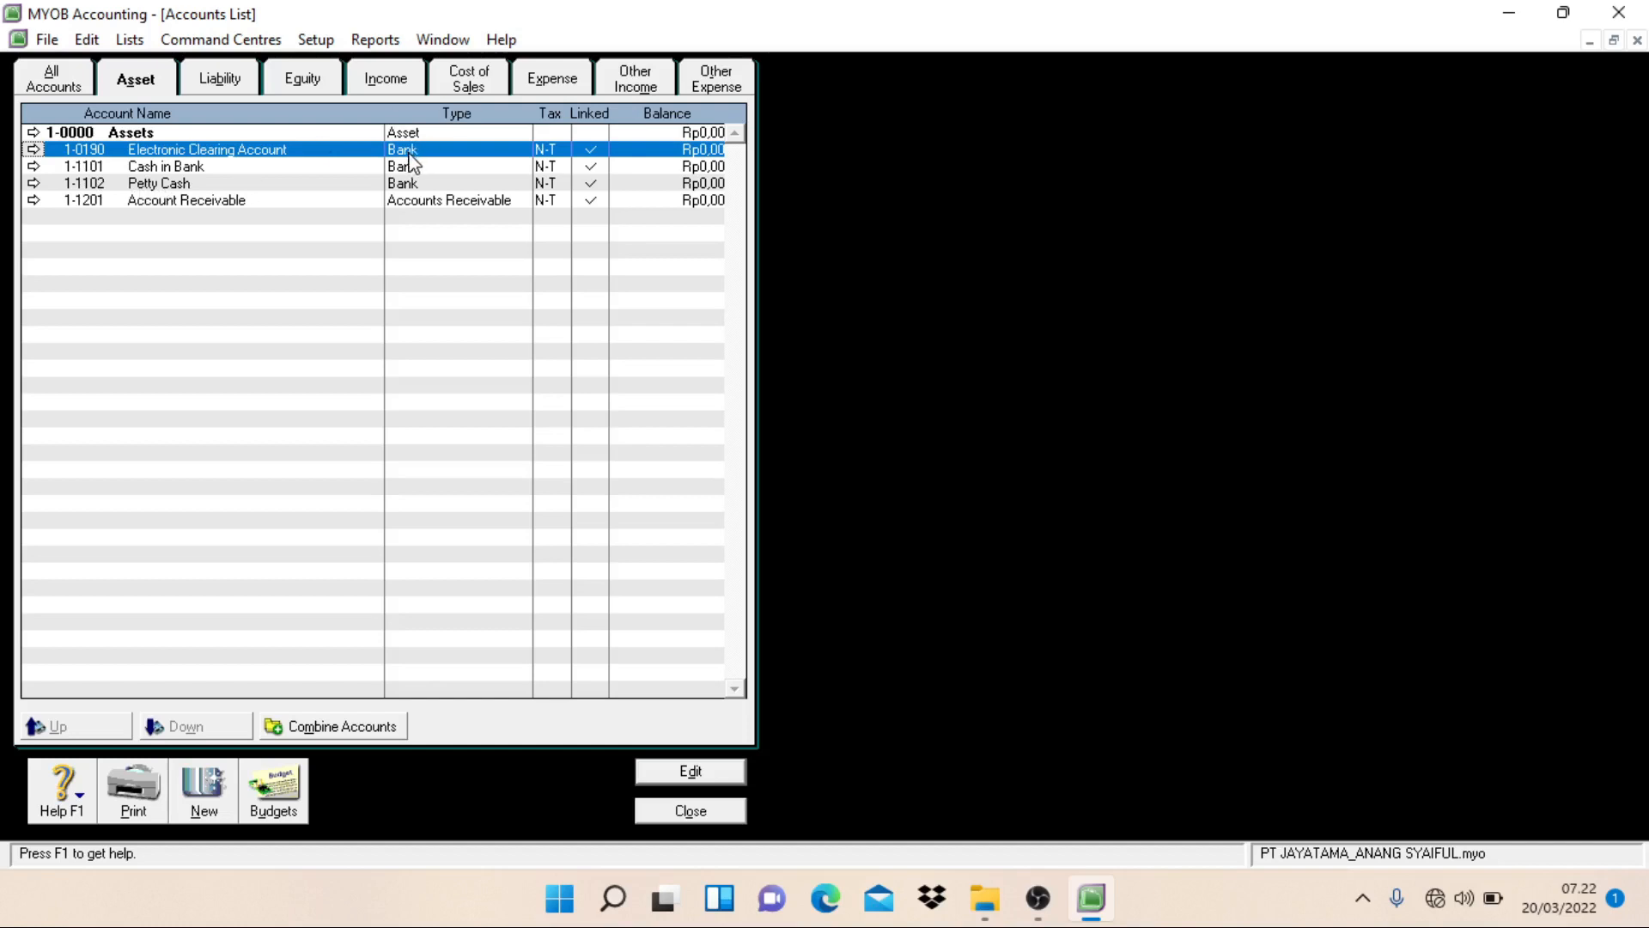
left_click(157, 185)
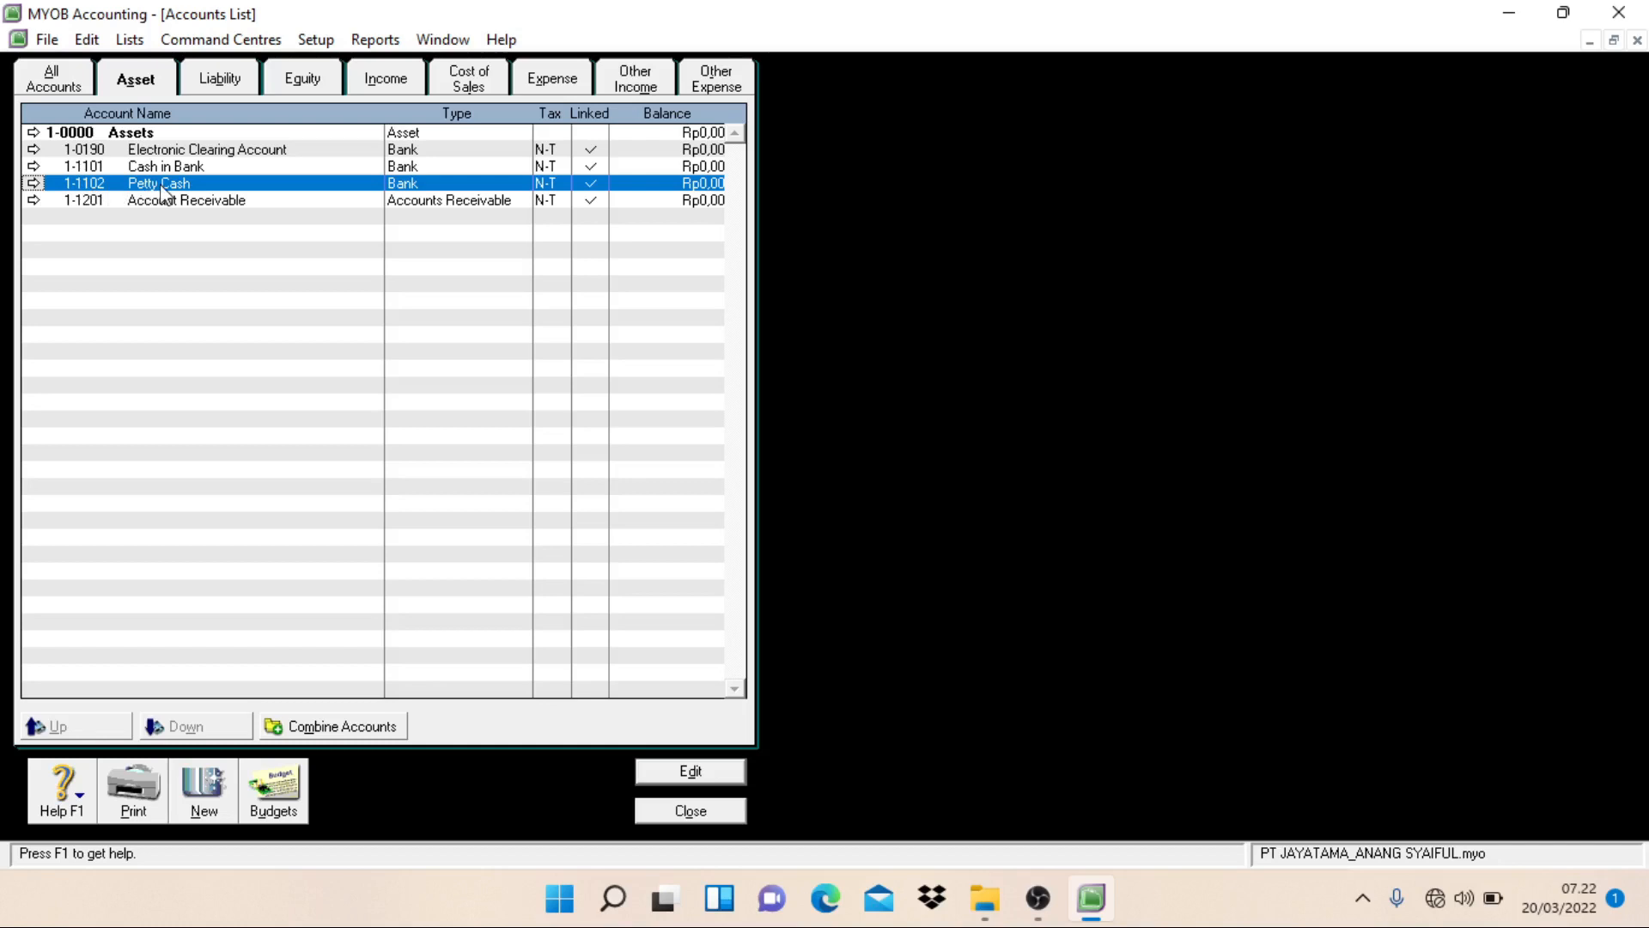
double_click(142, 151)
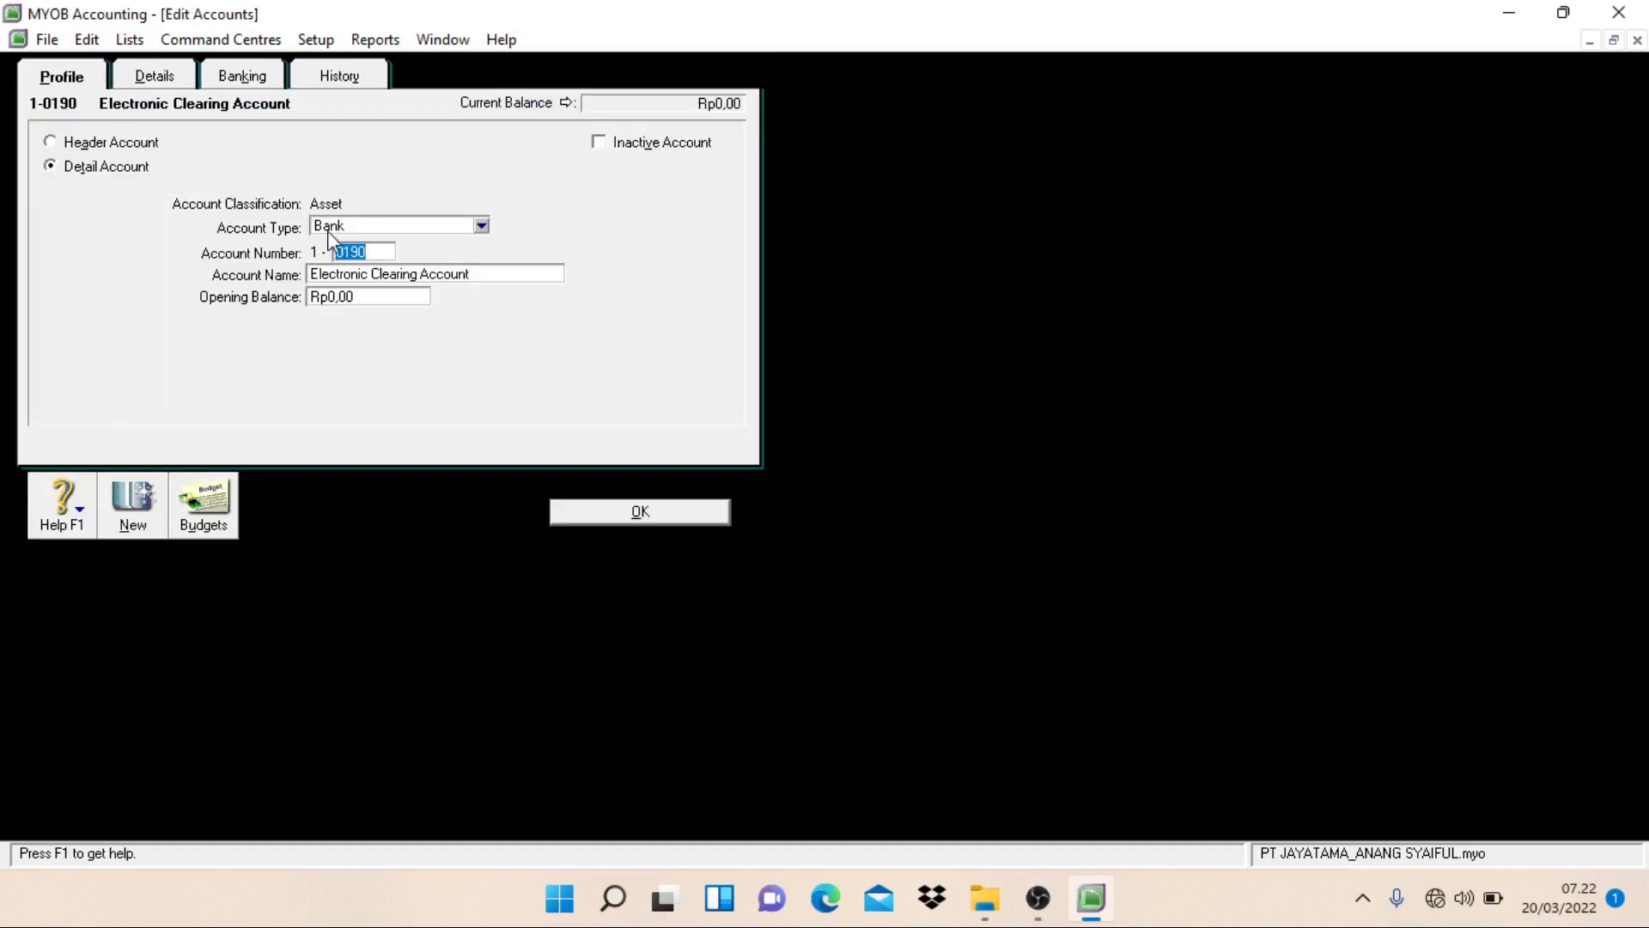
type("1103")
left_click(567, 513)
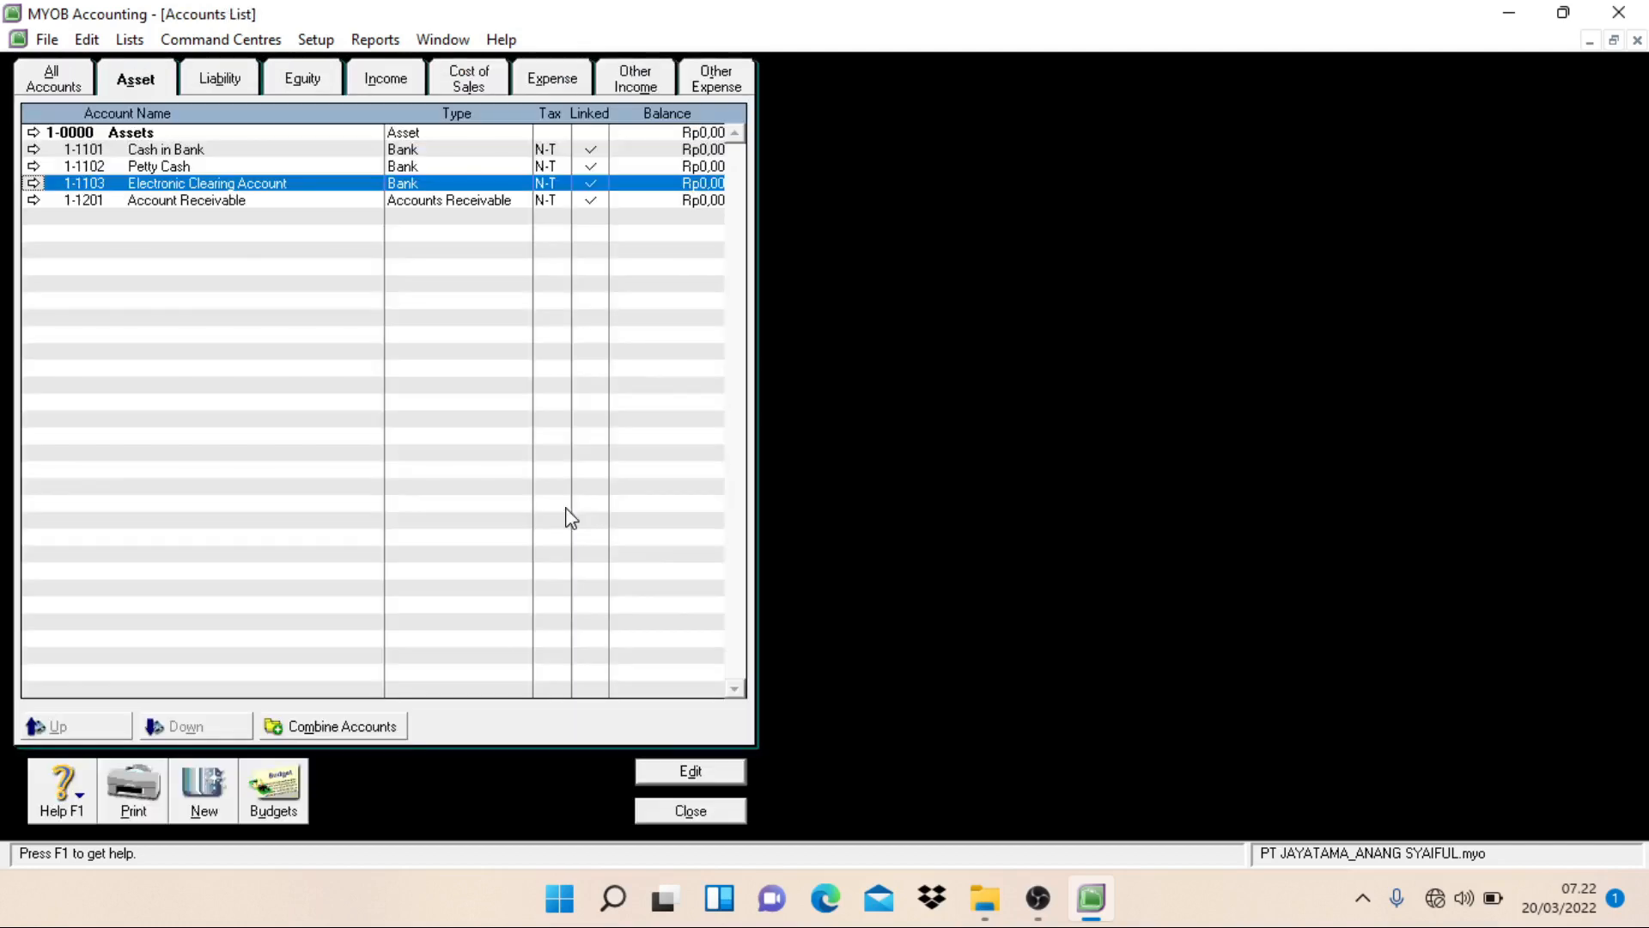
left_click(160, 134)
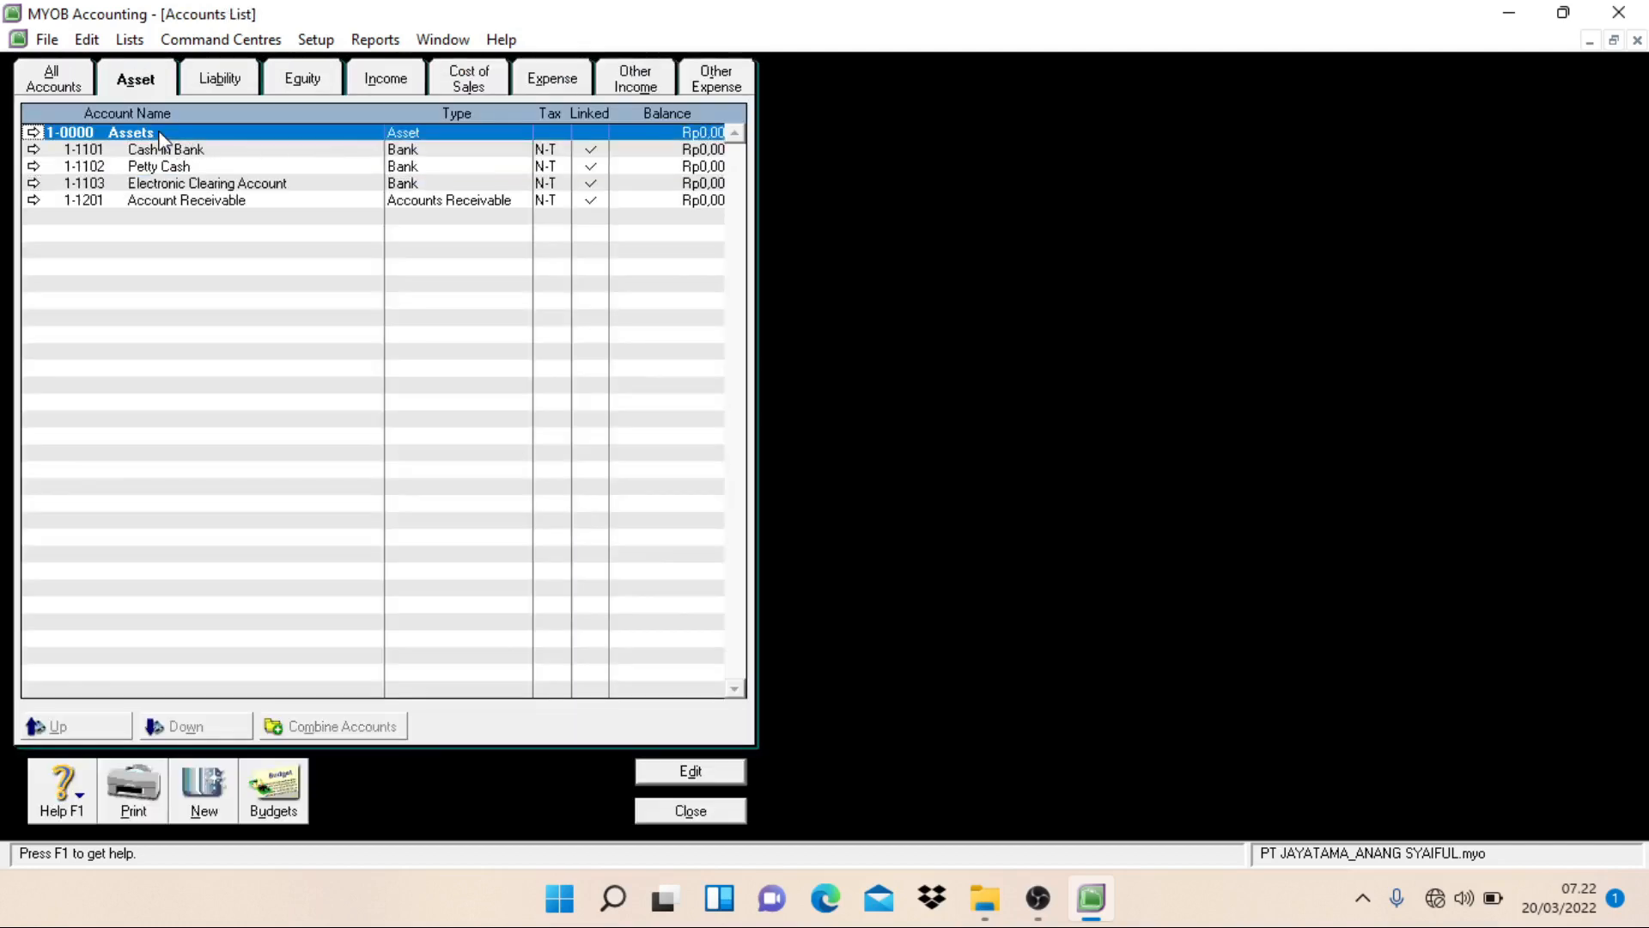
Step: From the Payroll Accruals Payable liability's link details, set the Default Tax/Deductions Payable Account to 2-1201 Accounts Payable
left_click(215, 82)
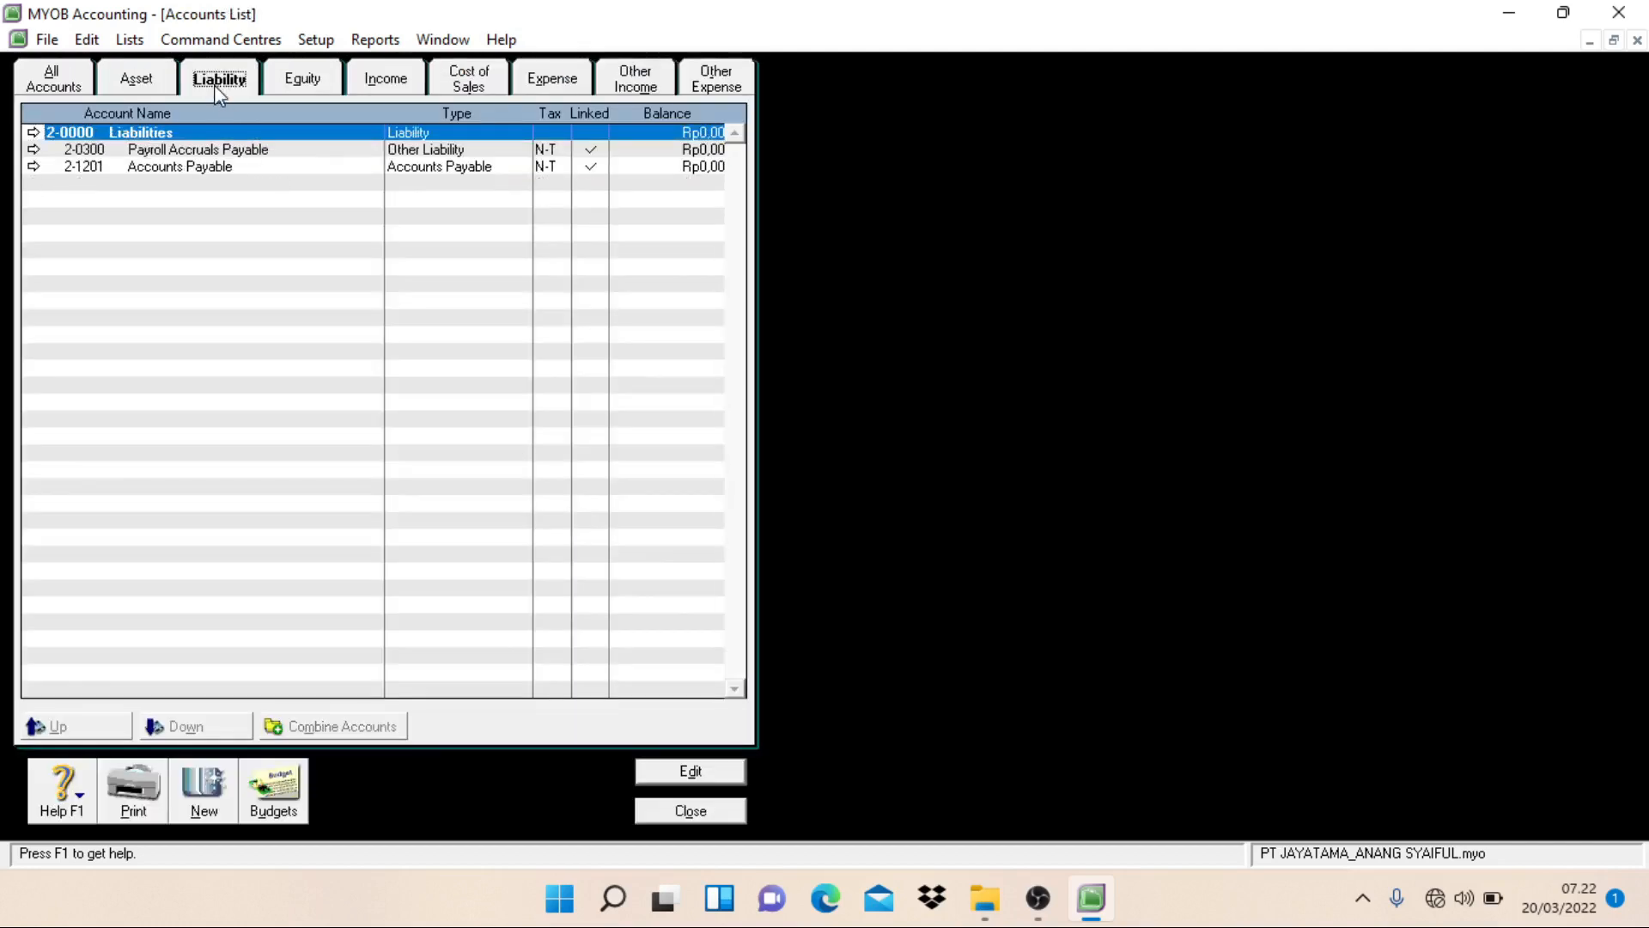
left_click(195, 152)
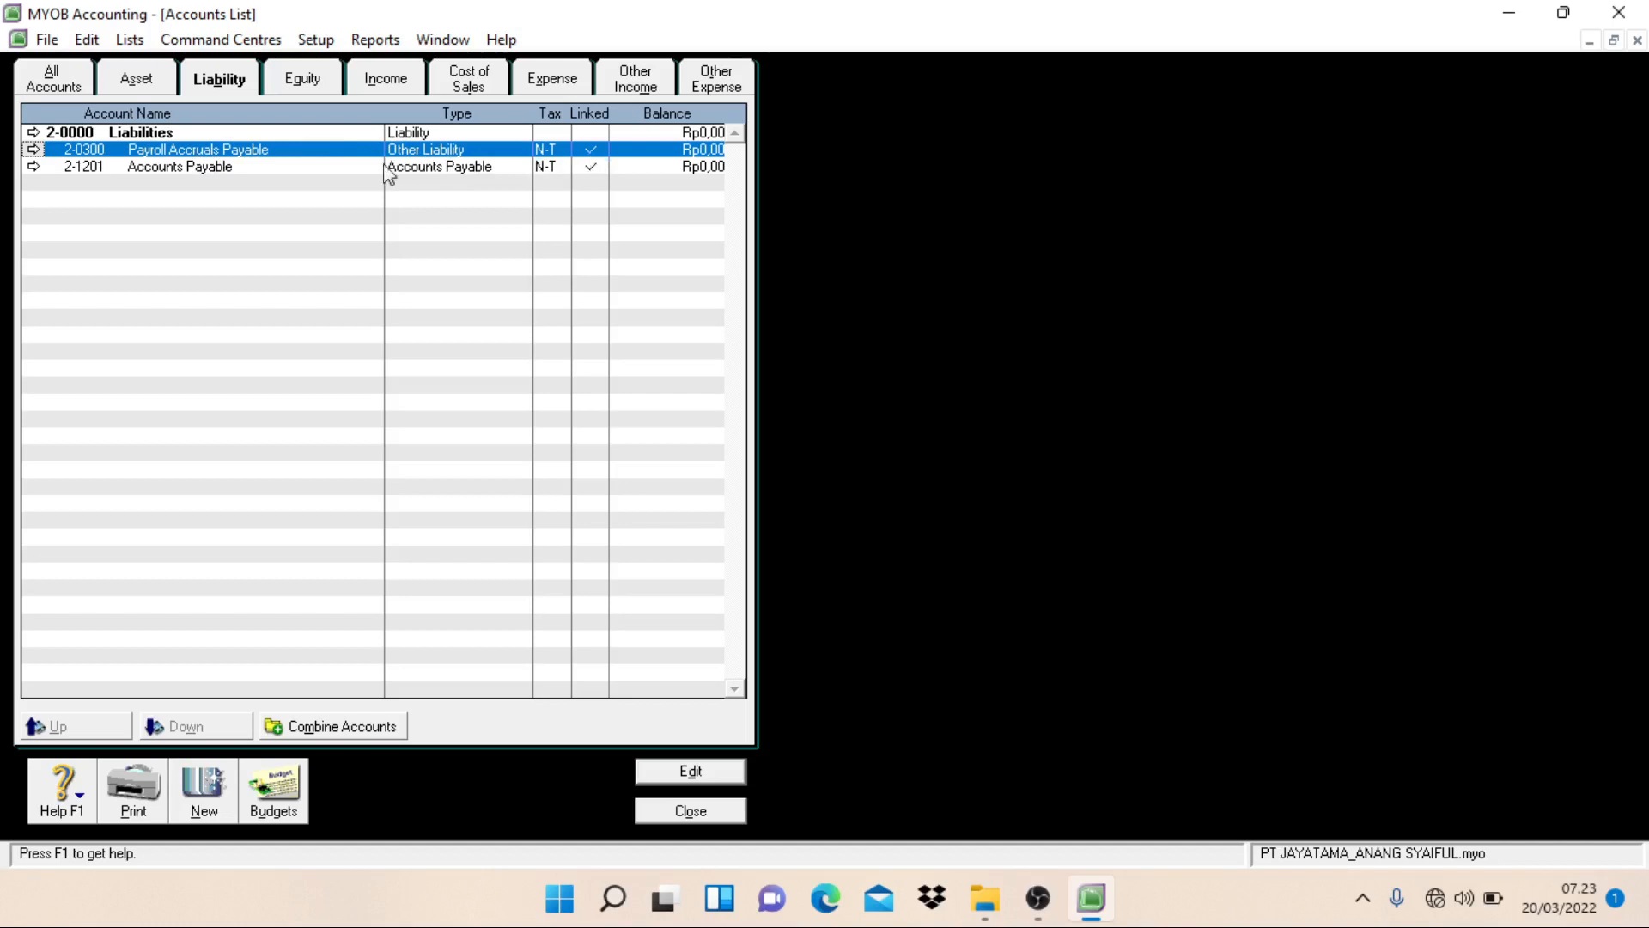
double_click(227, 151)
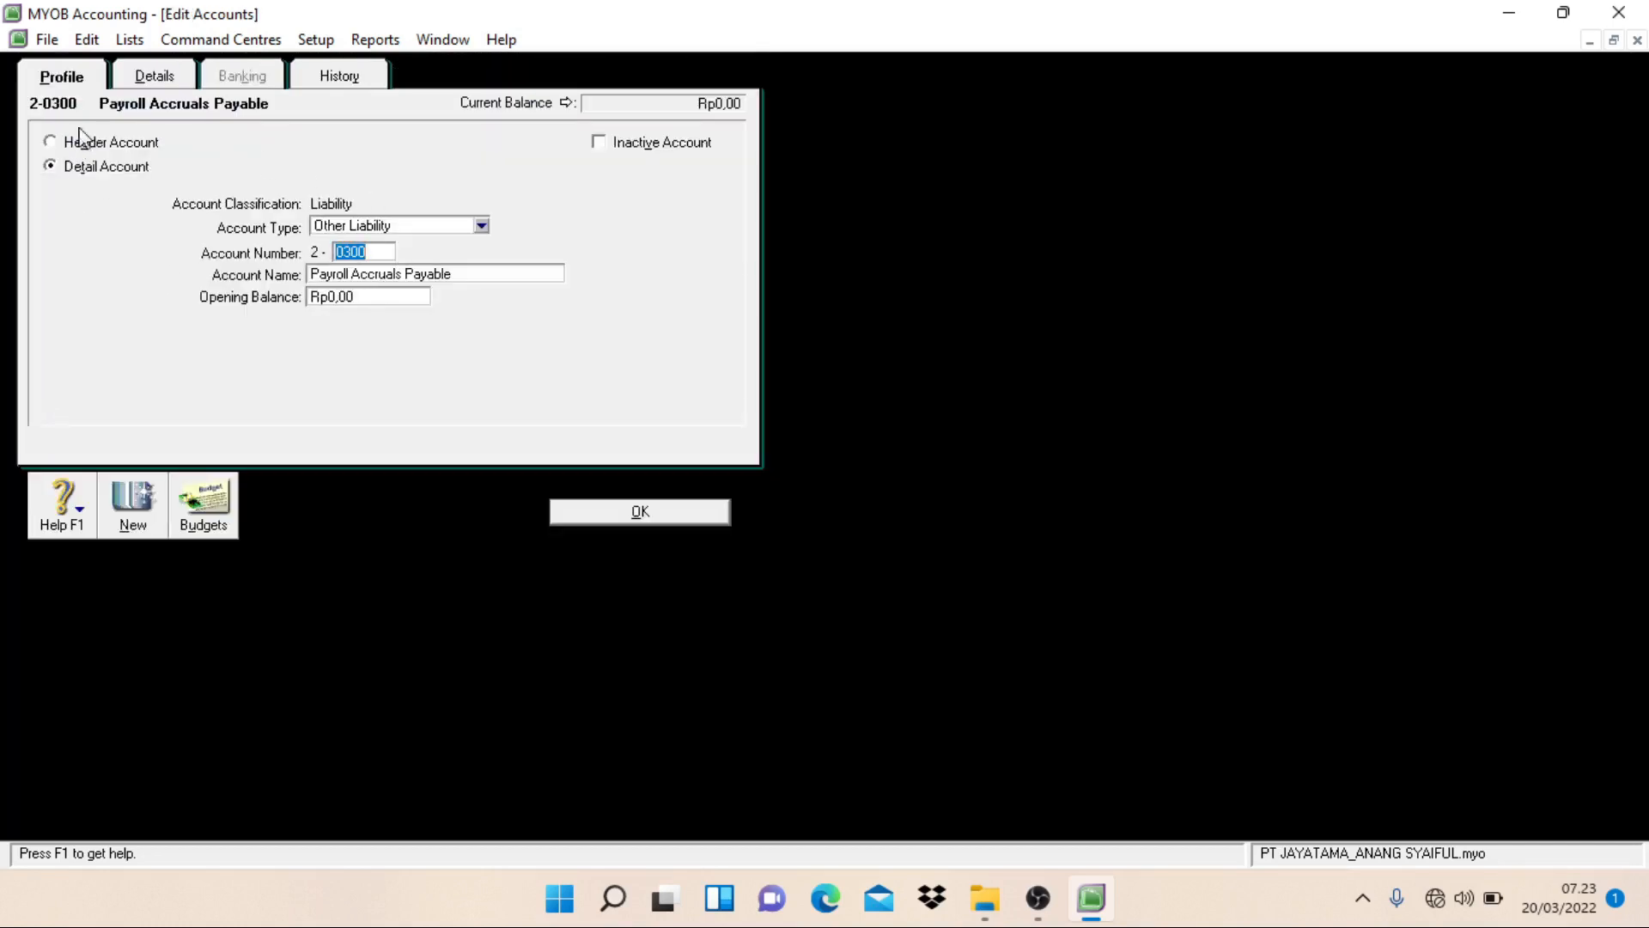
left_click(155, 79)
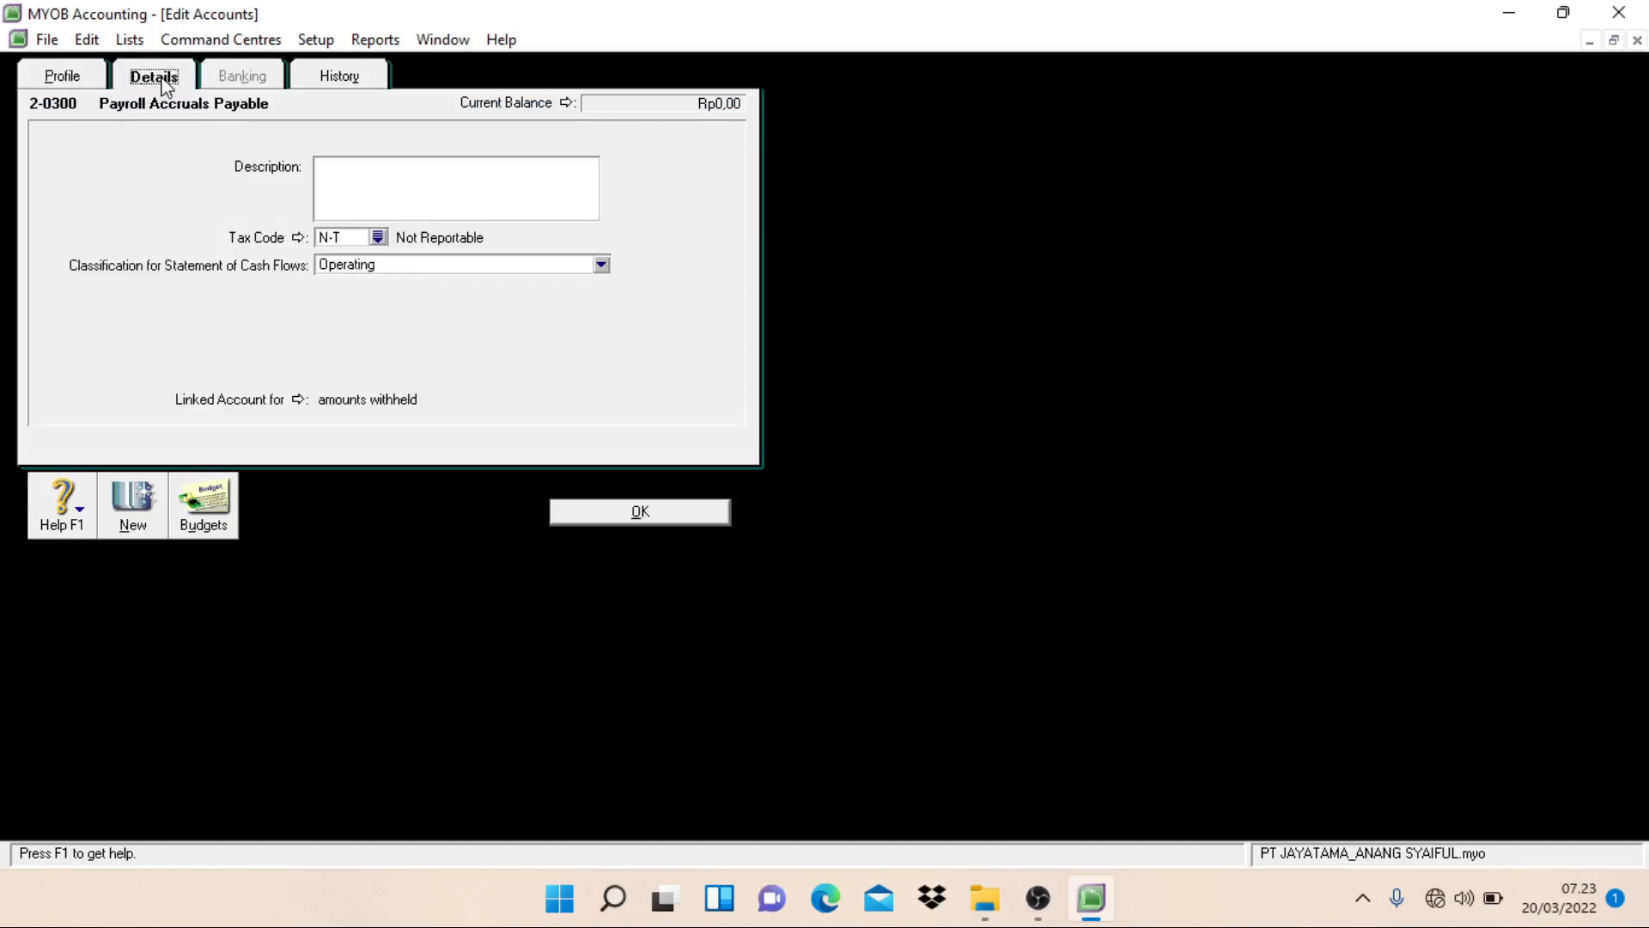
left_click(299, 400)
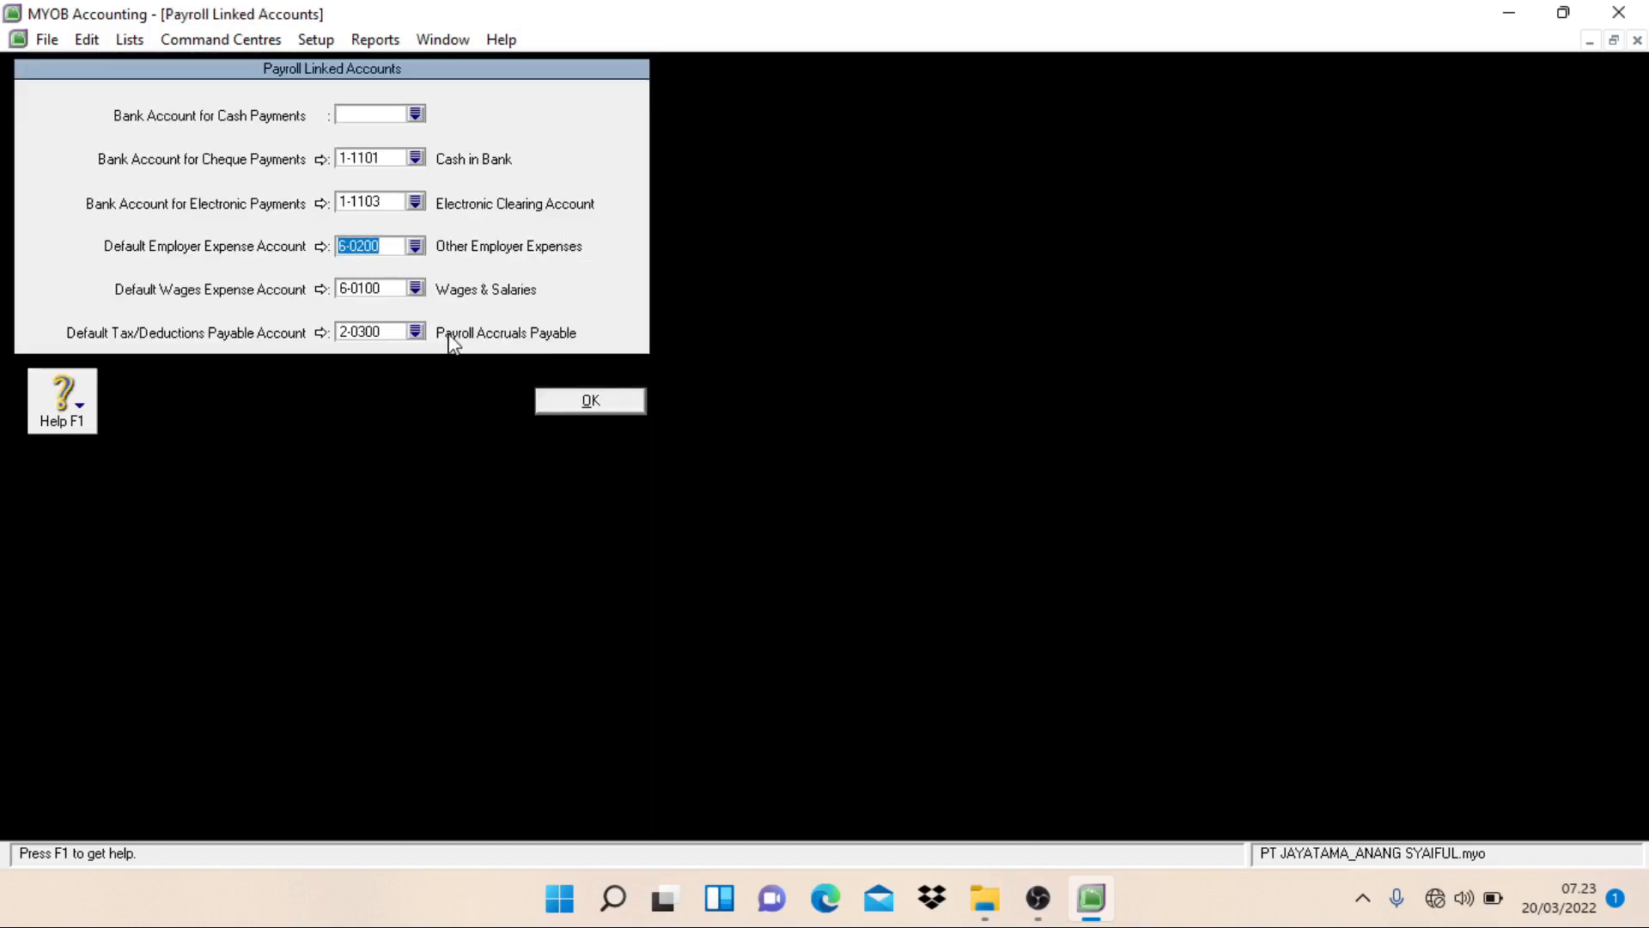
left_click(416, 332)
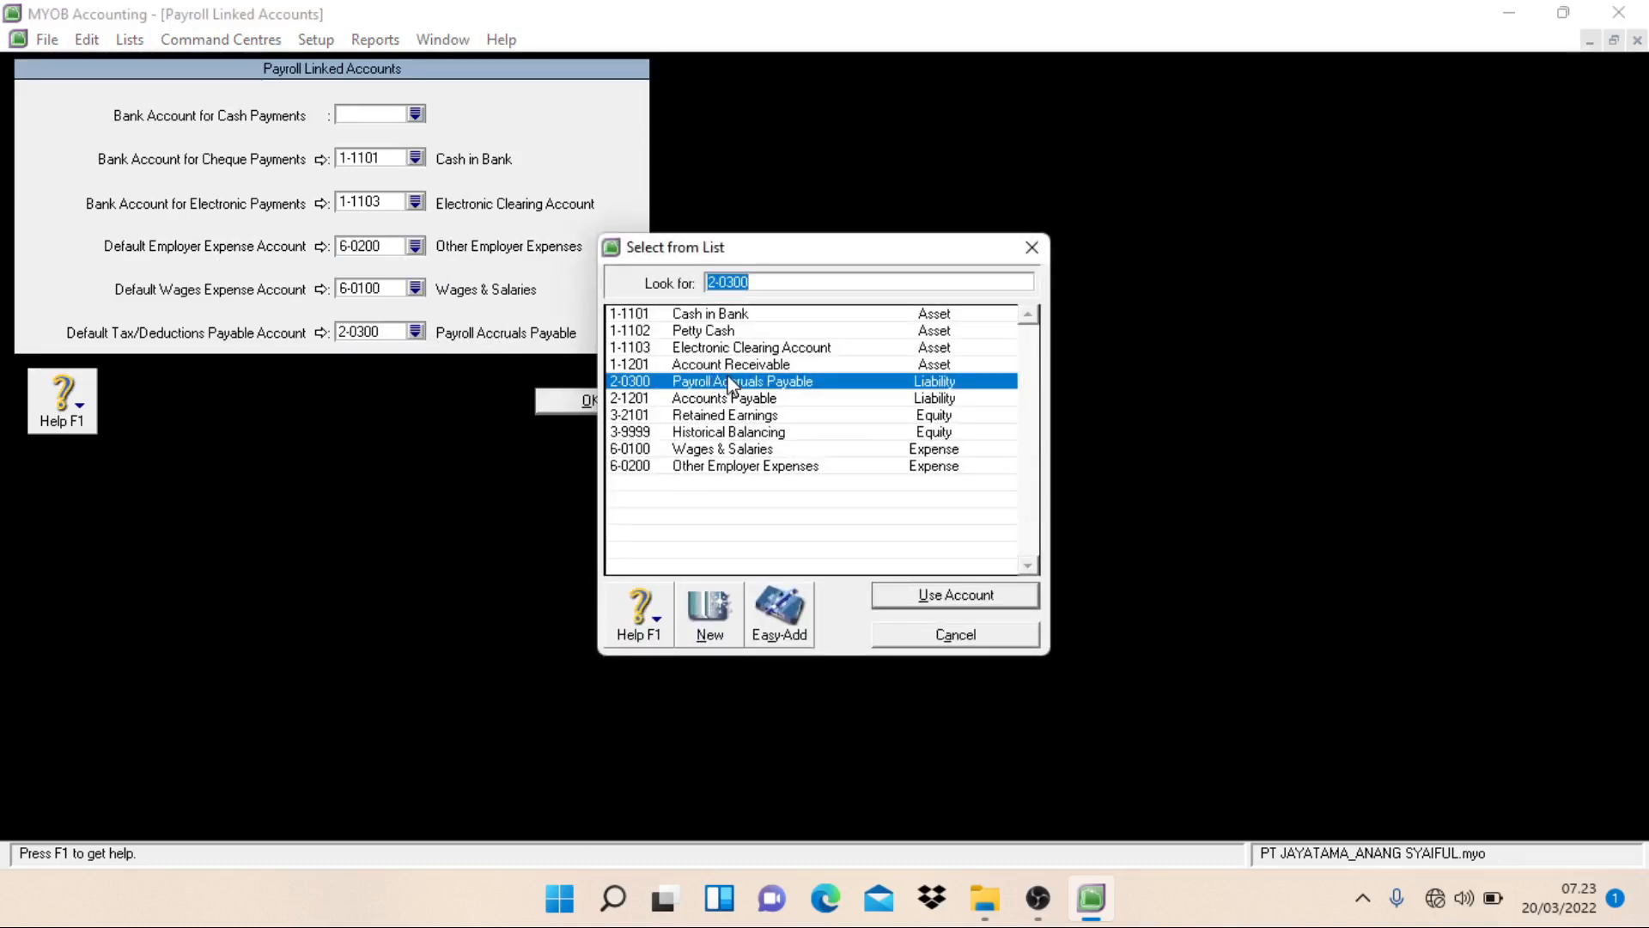
left_click(740, 400)
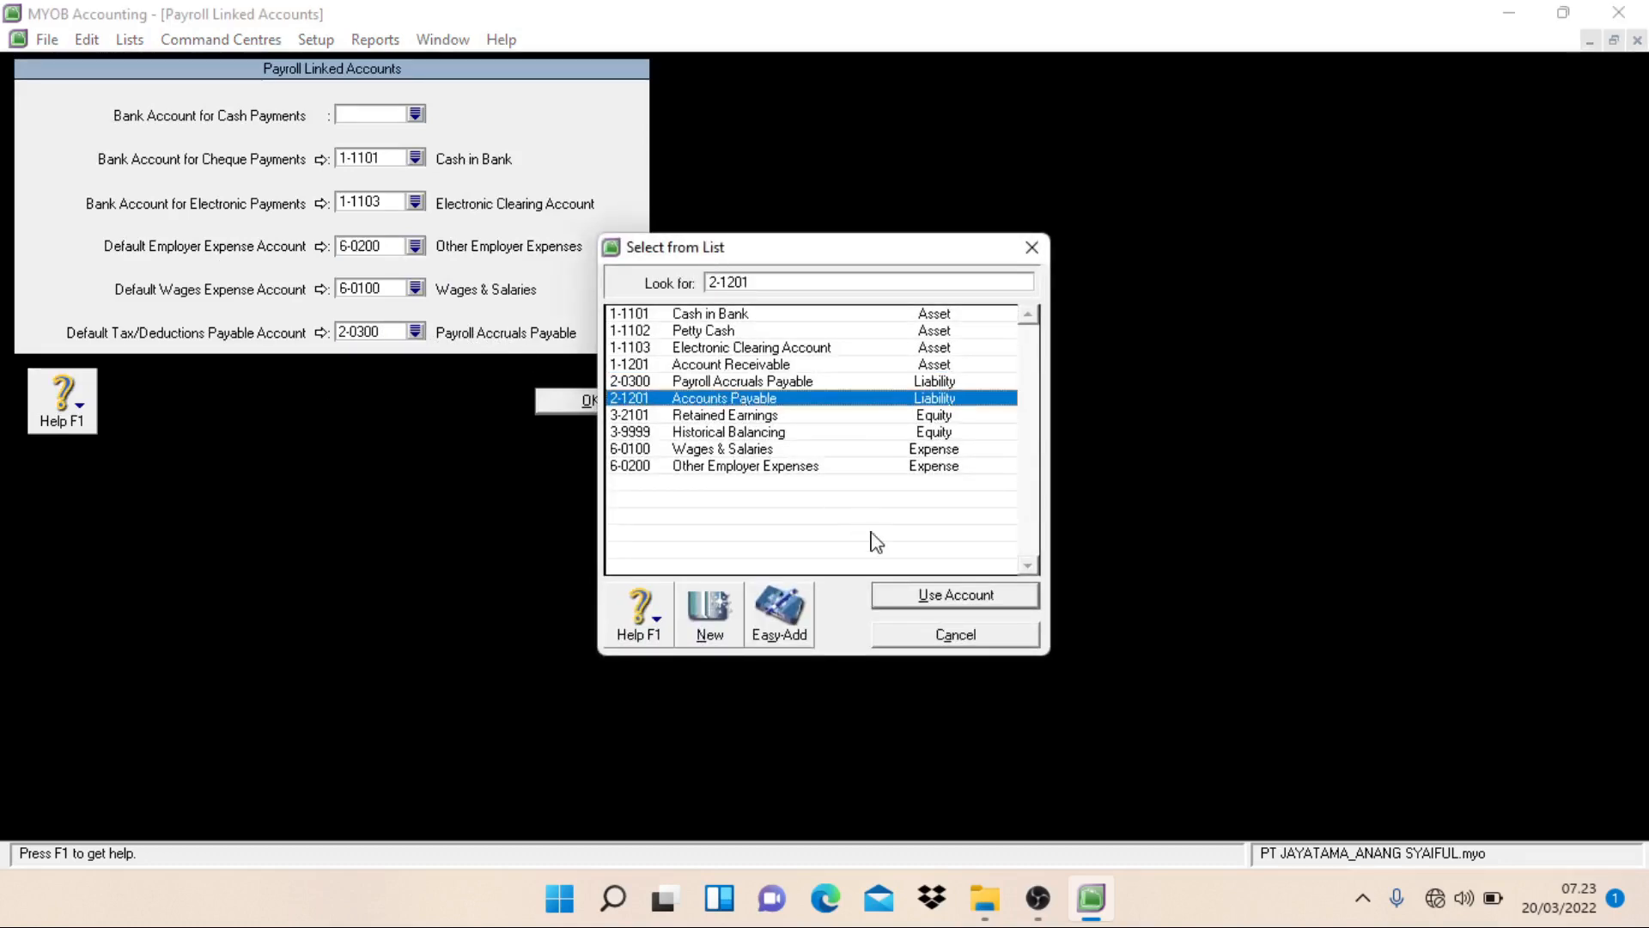
left_click(904, 592)
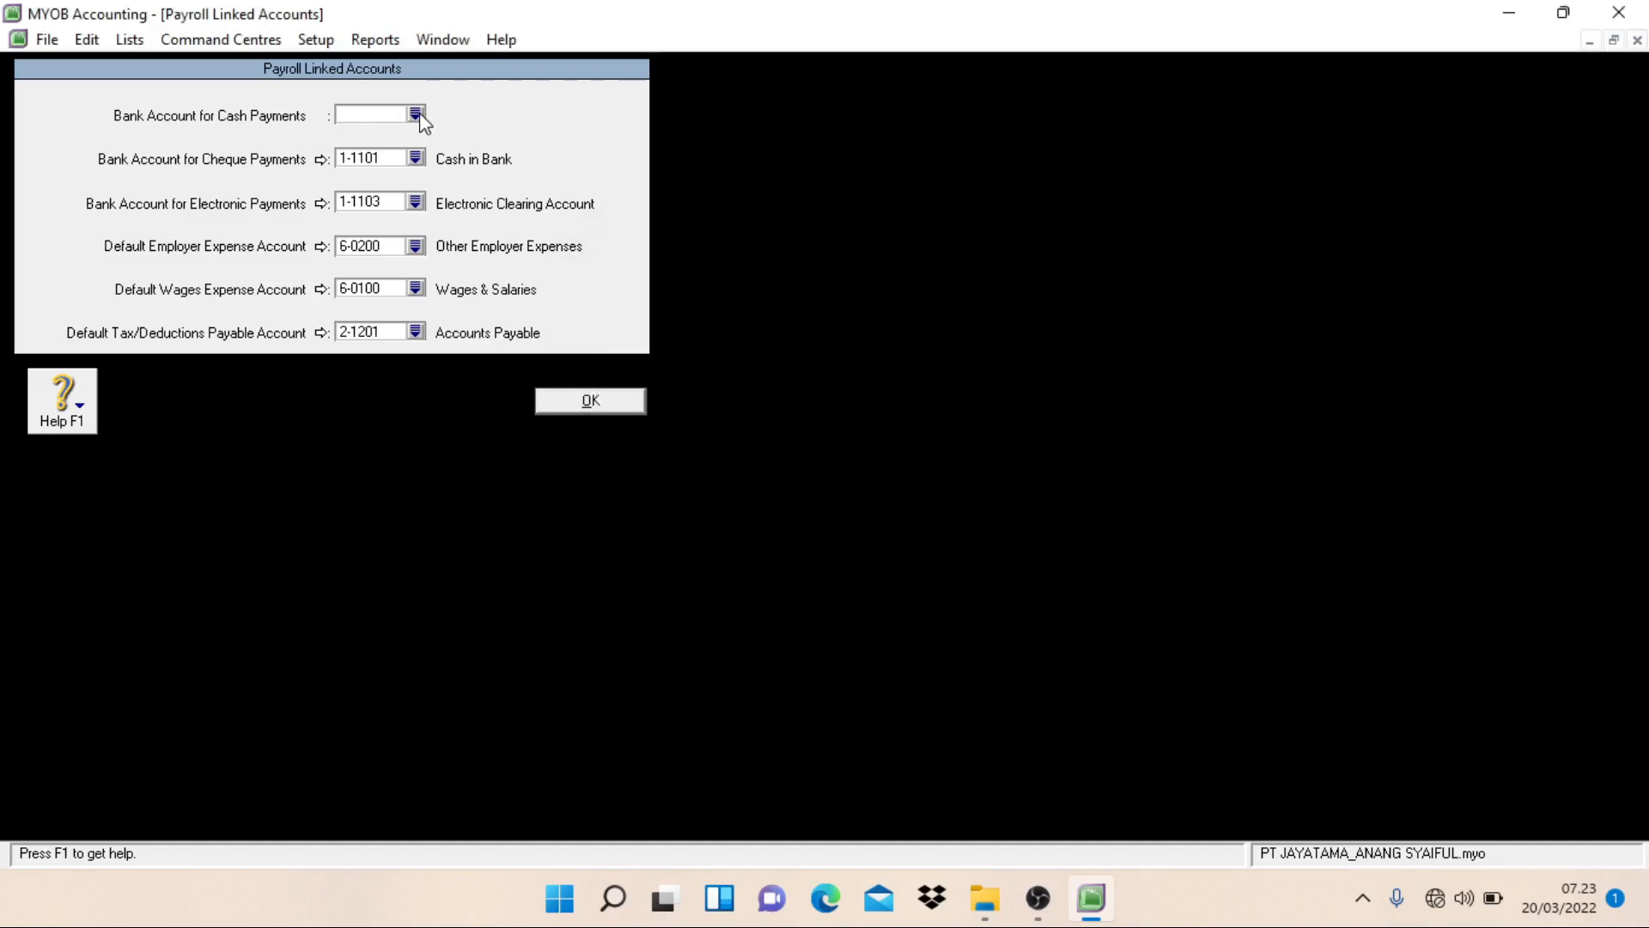
Step: Set the payroll Bank Account for Cash Payments to 1-1101 Cash in Bank, and delete the Payroll Accruals Payable account
left_click(416, 115)
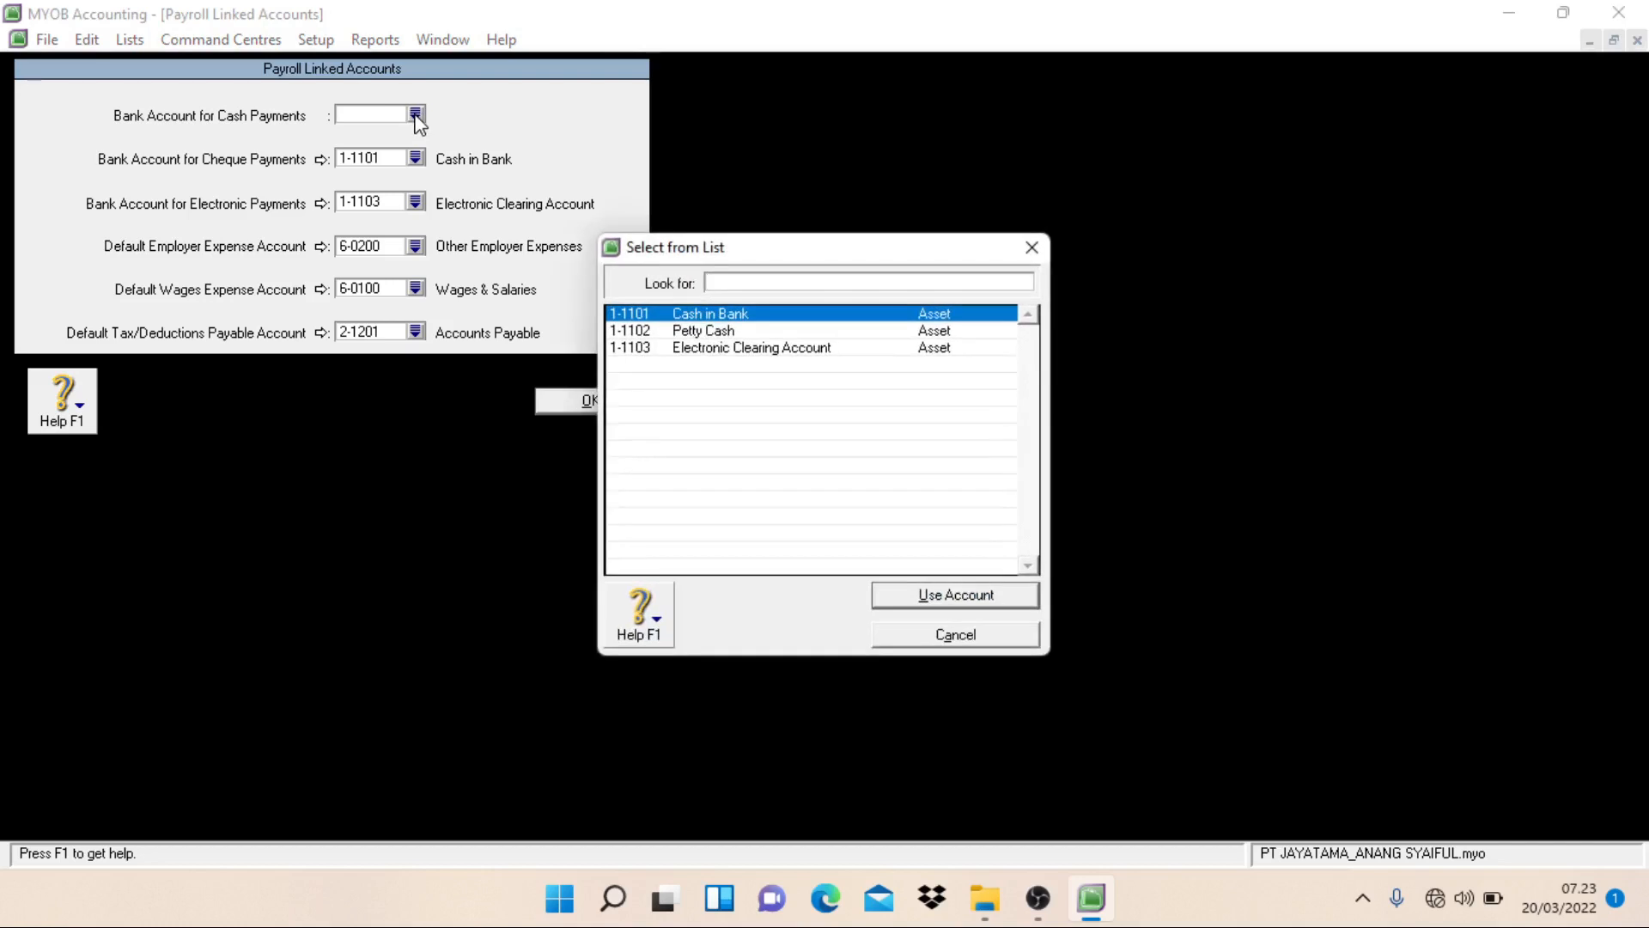
left_click(925, 599)
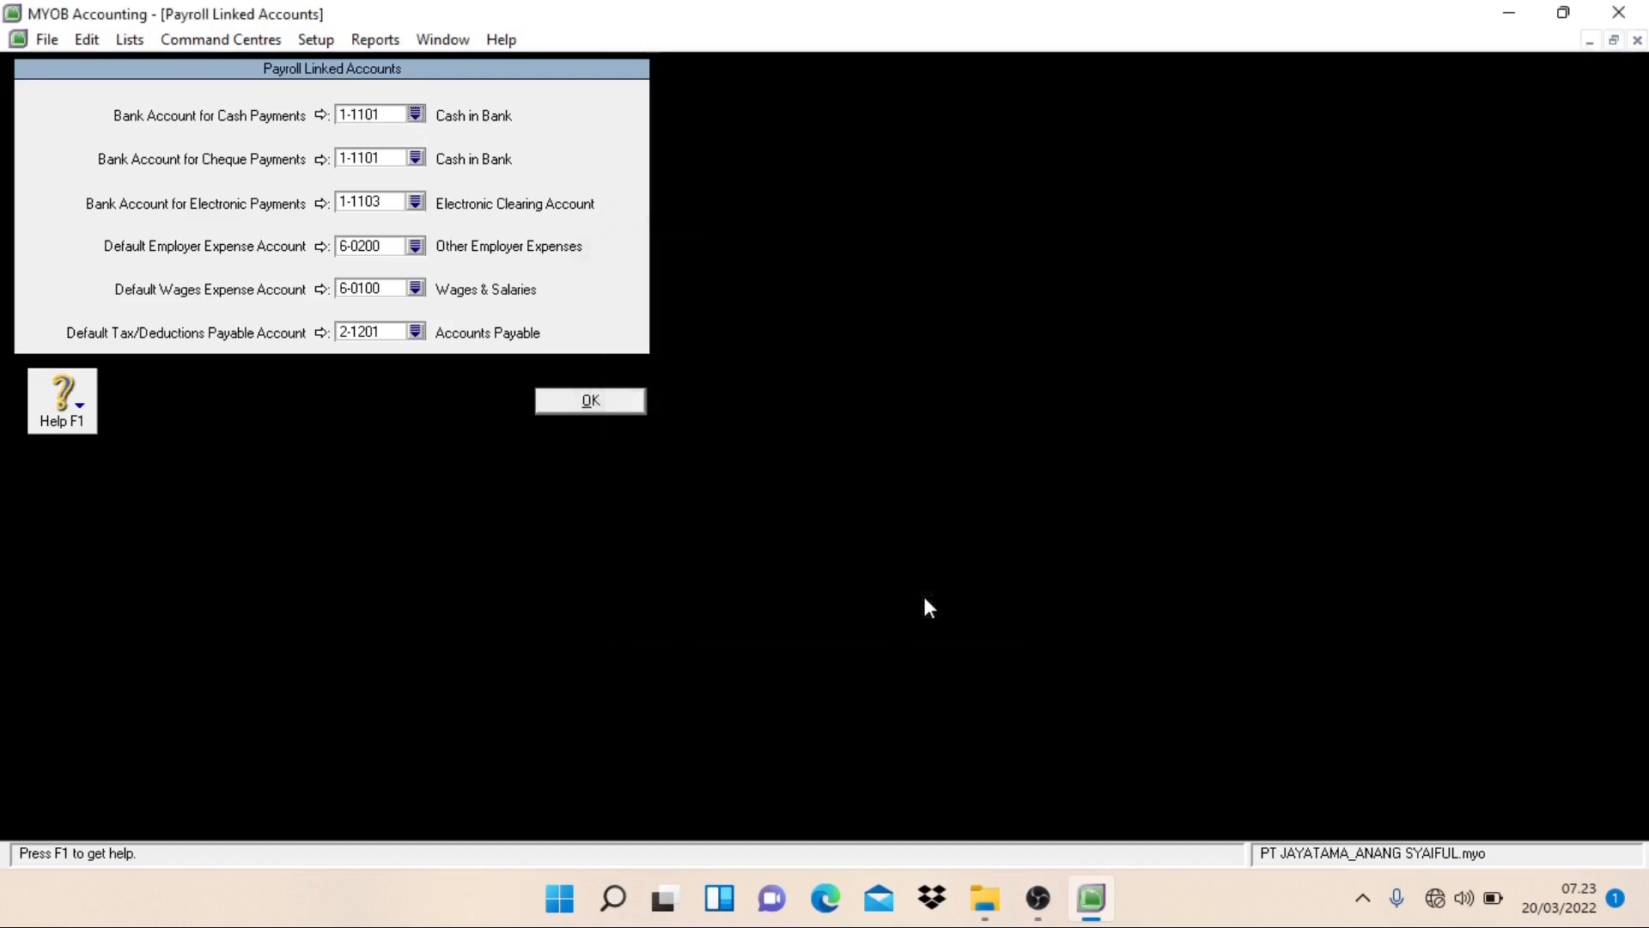
left_click(601, 408)
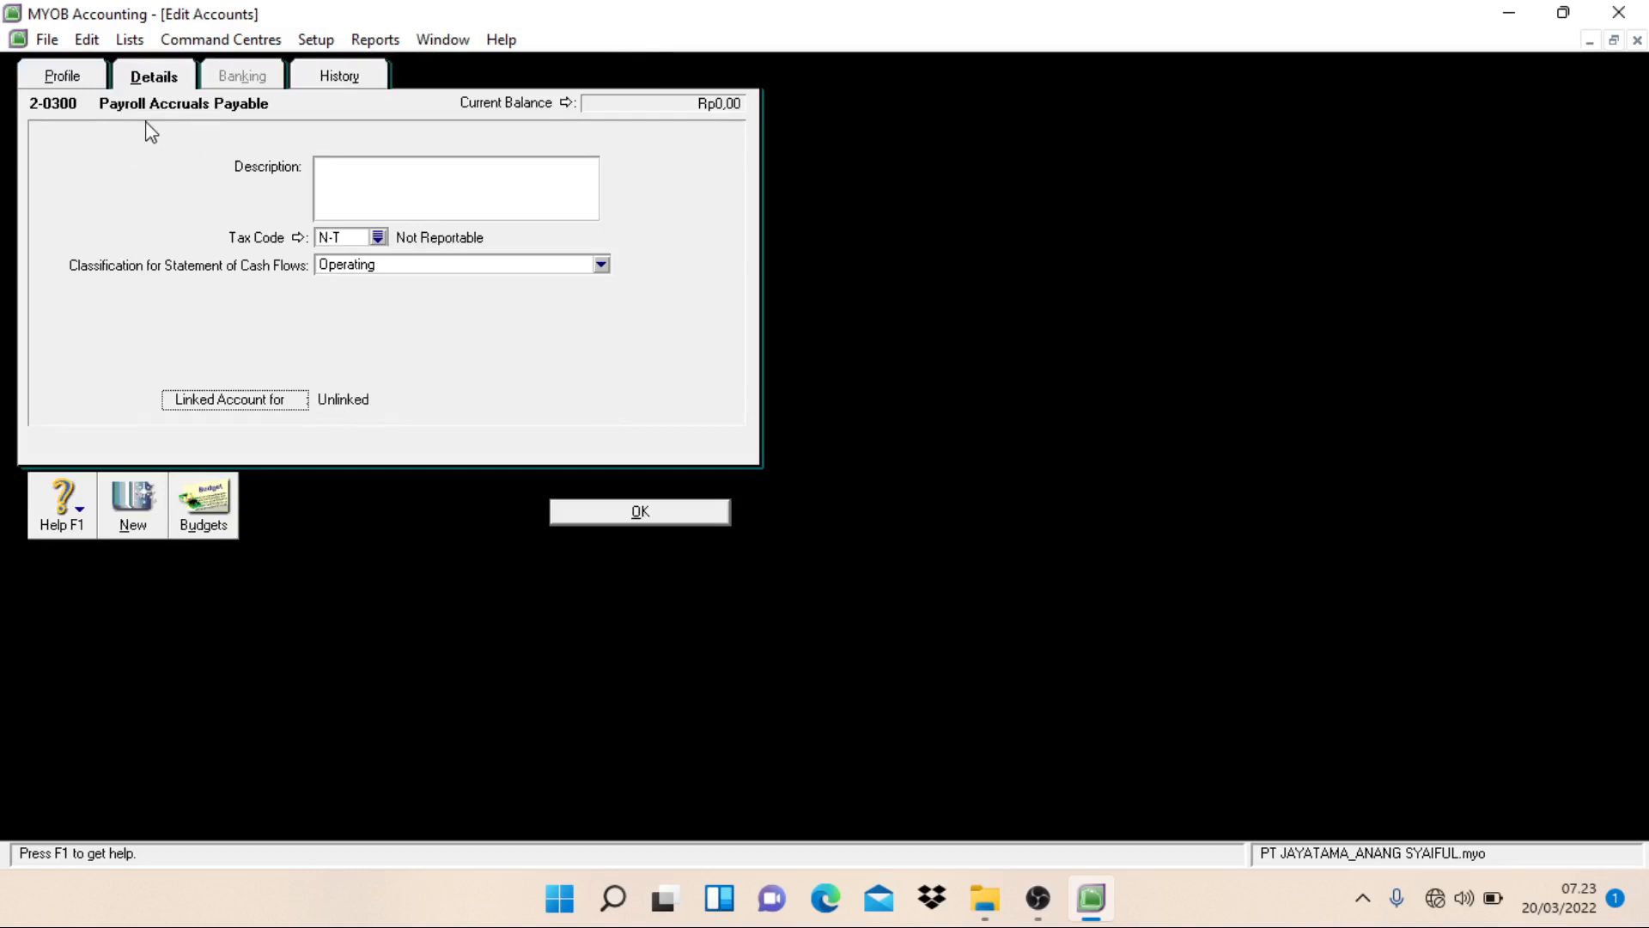
left_click(88, 40)
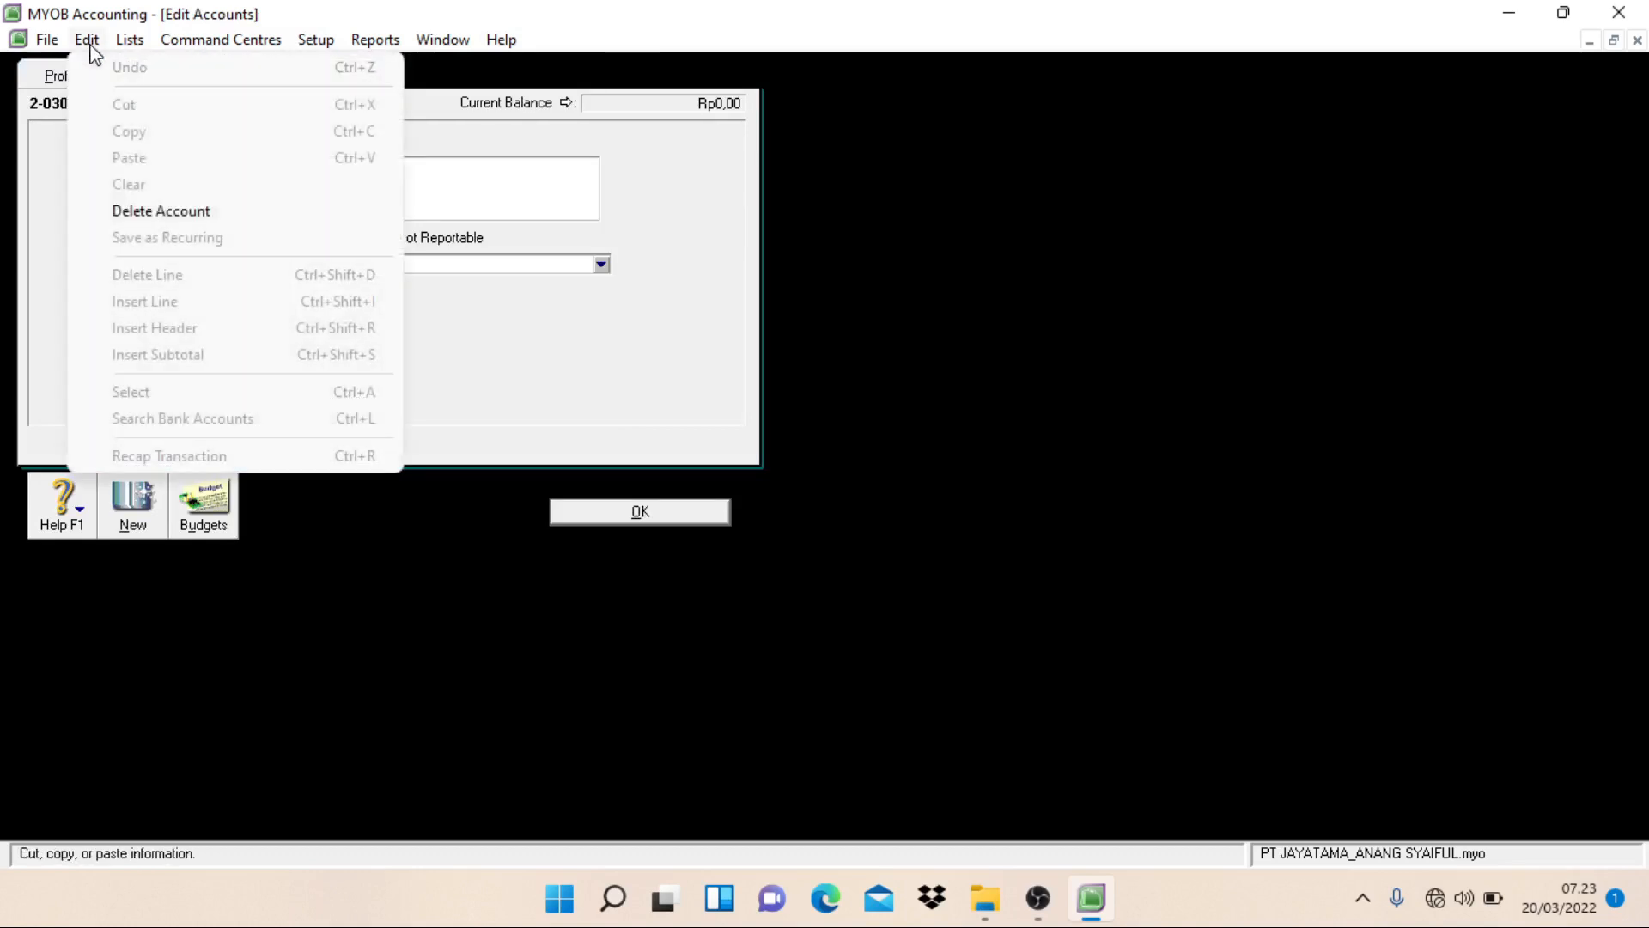
left_click(168, 218)
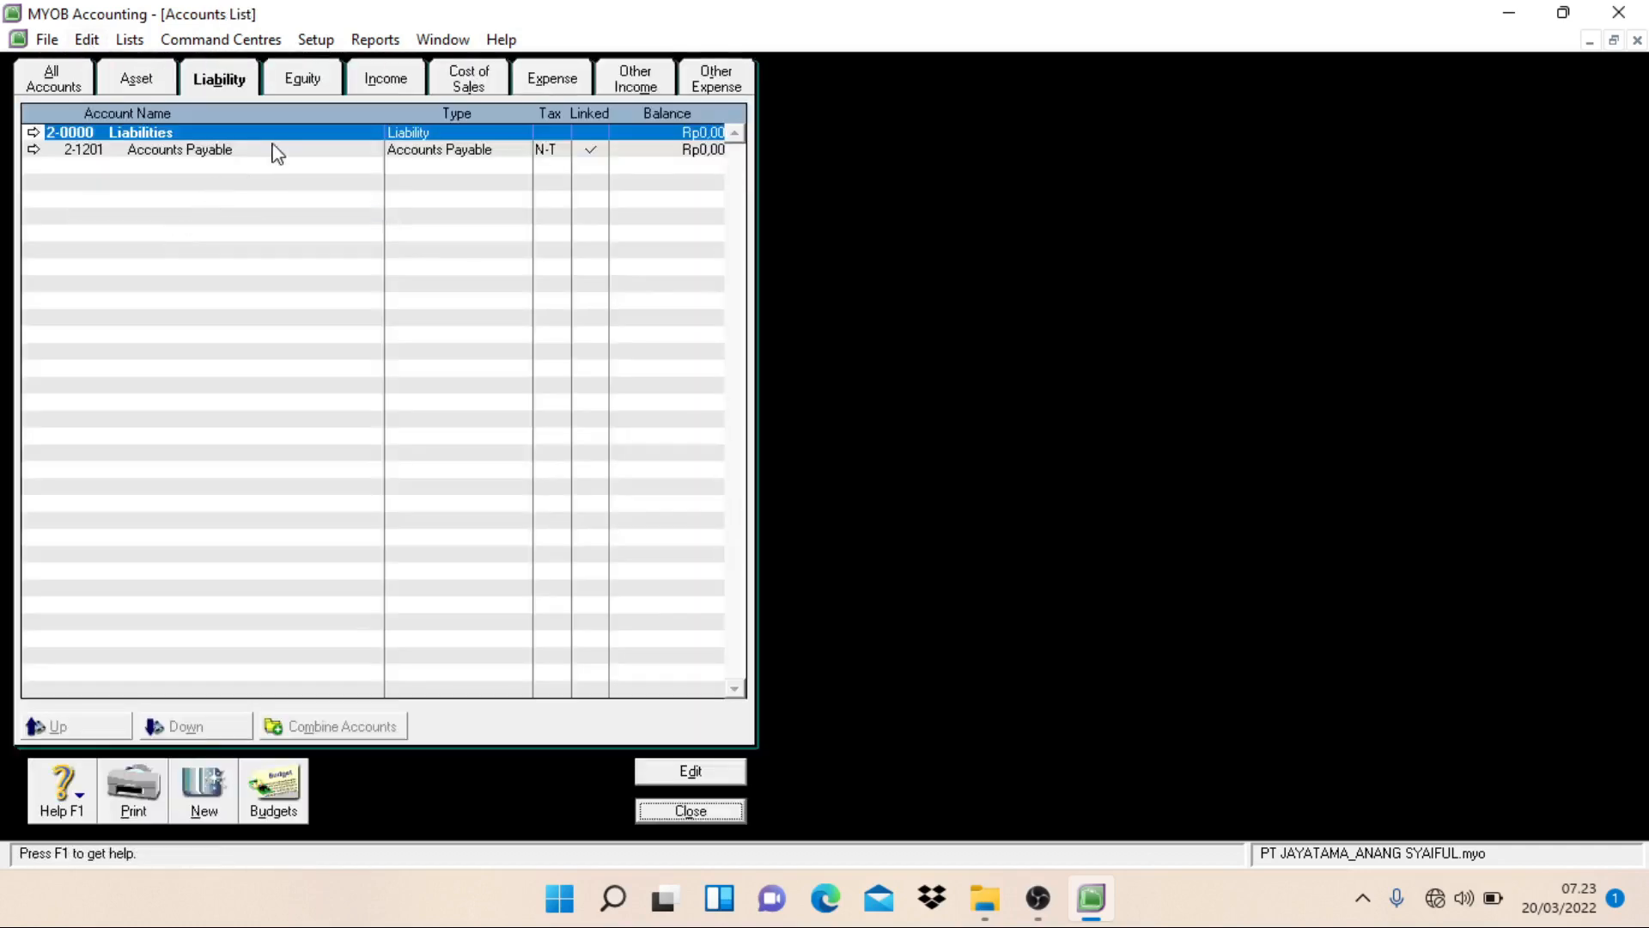
Step: Among the expense accounts, renumber Wages & Salaries as 6-1101 and rename it Wages & Salaries Expense
left_click(324, 89)
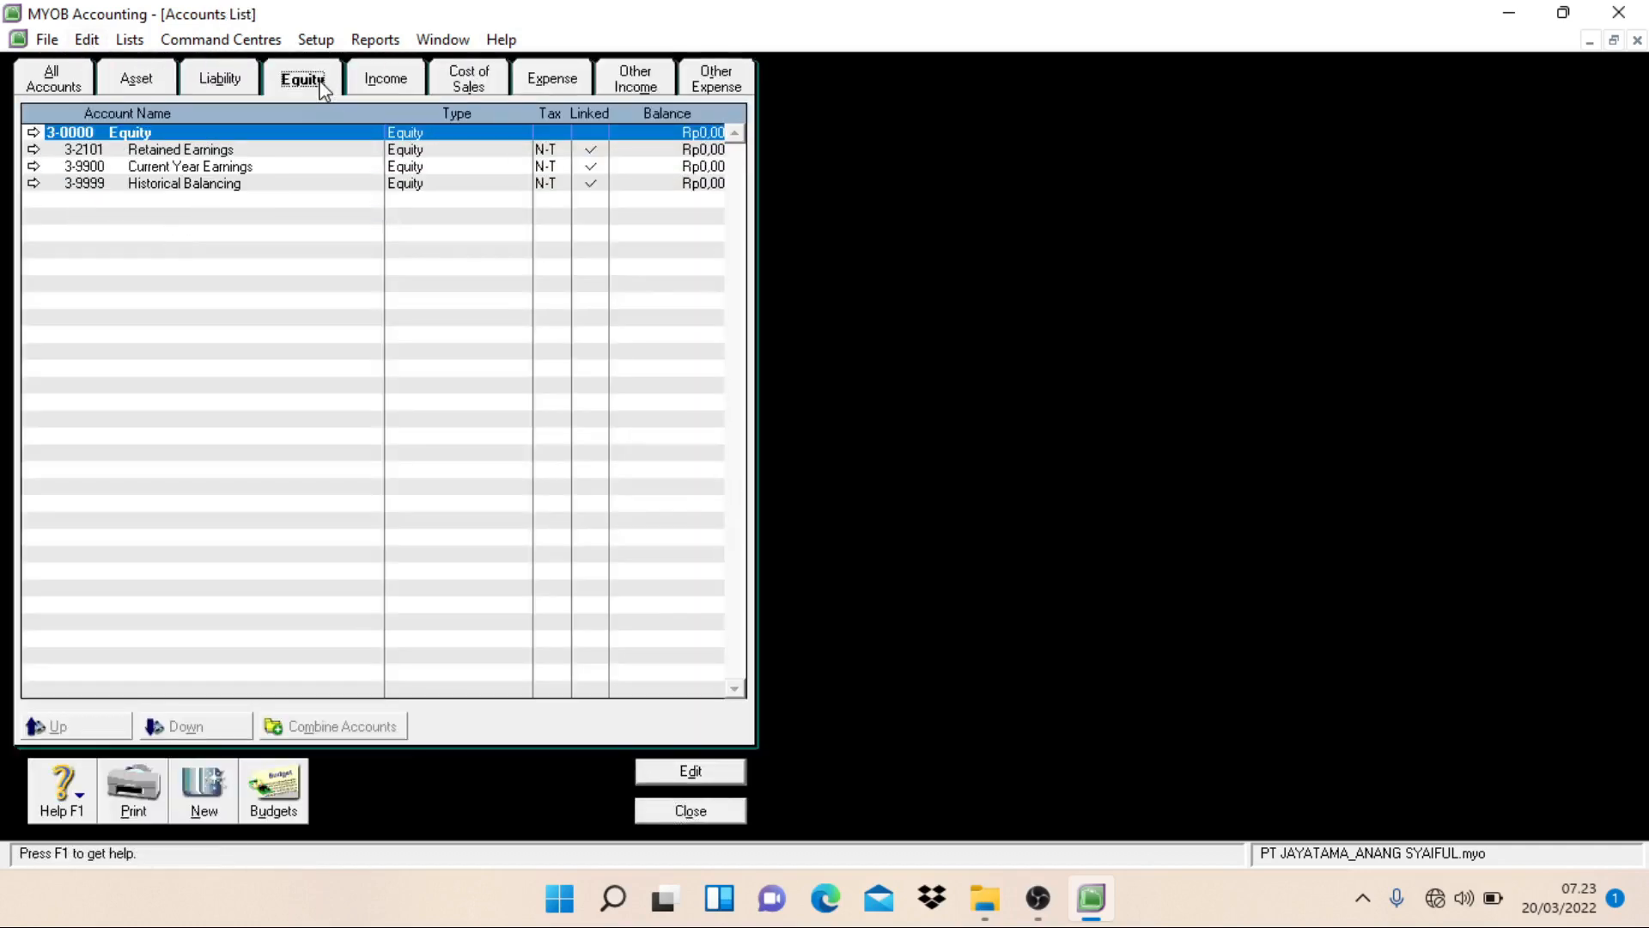
left_click(407, 90)
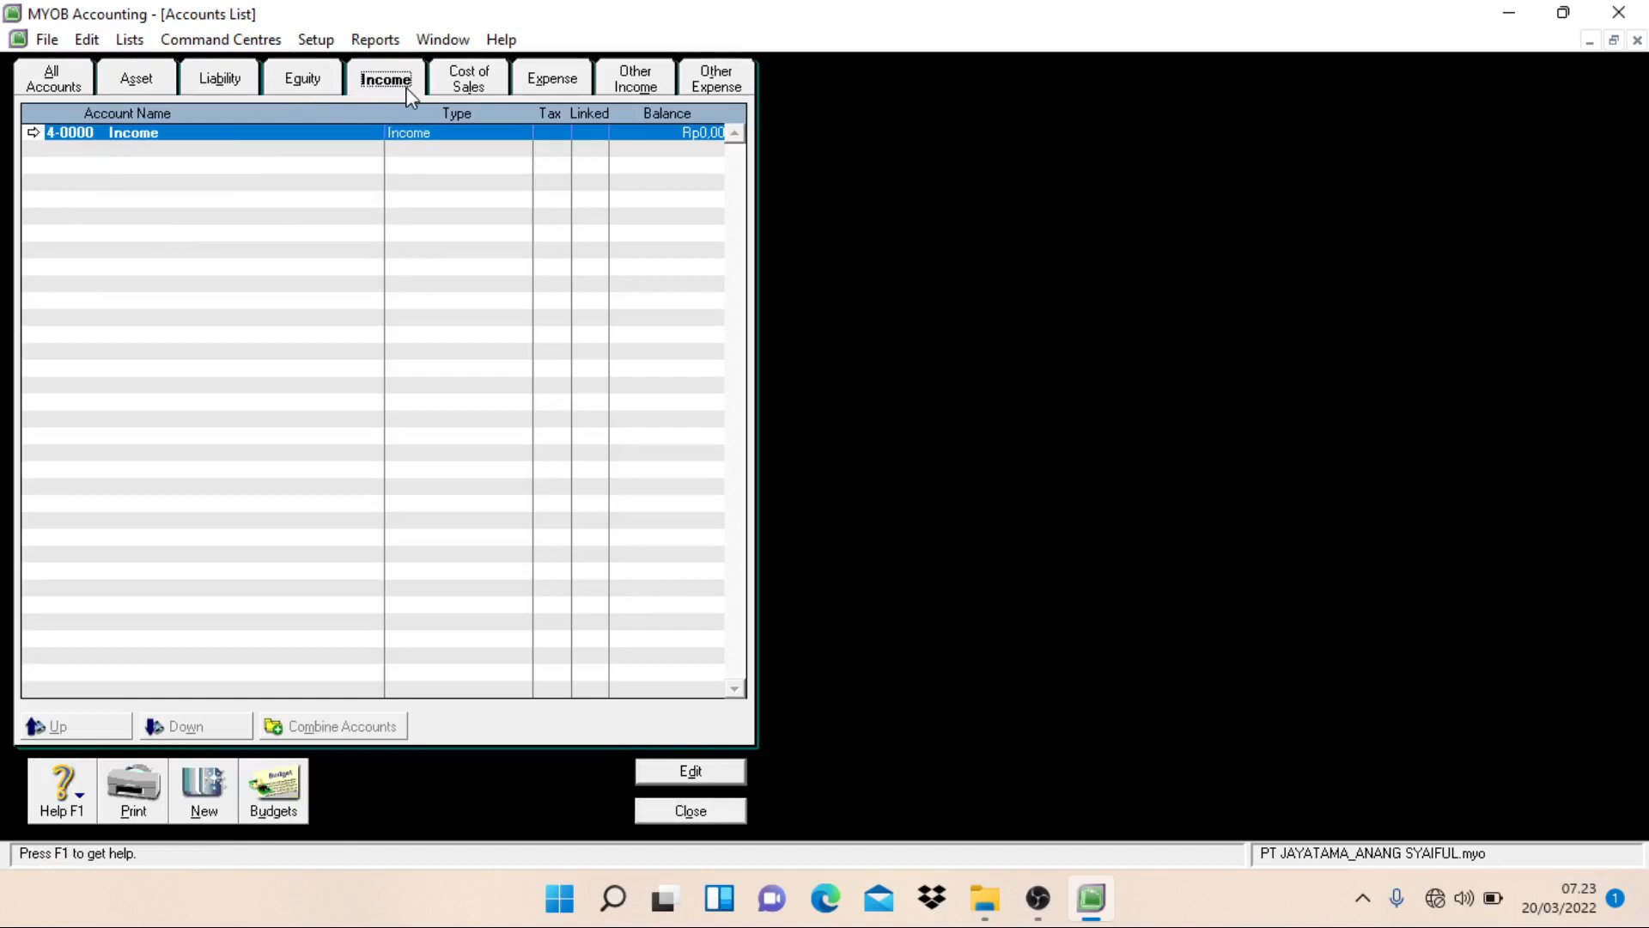
left_click(464, 90)
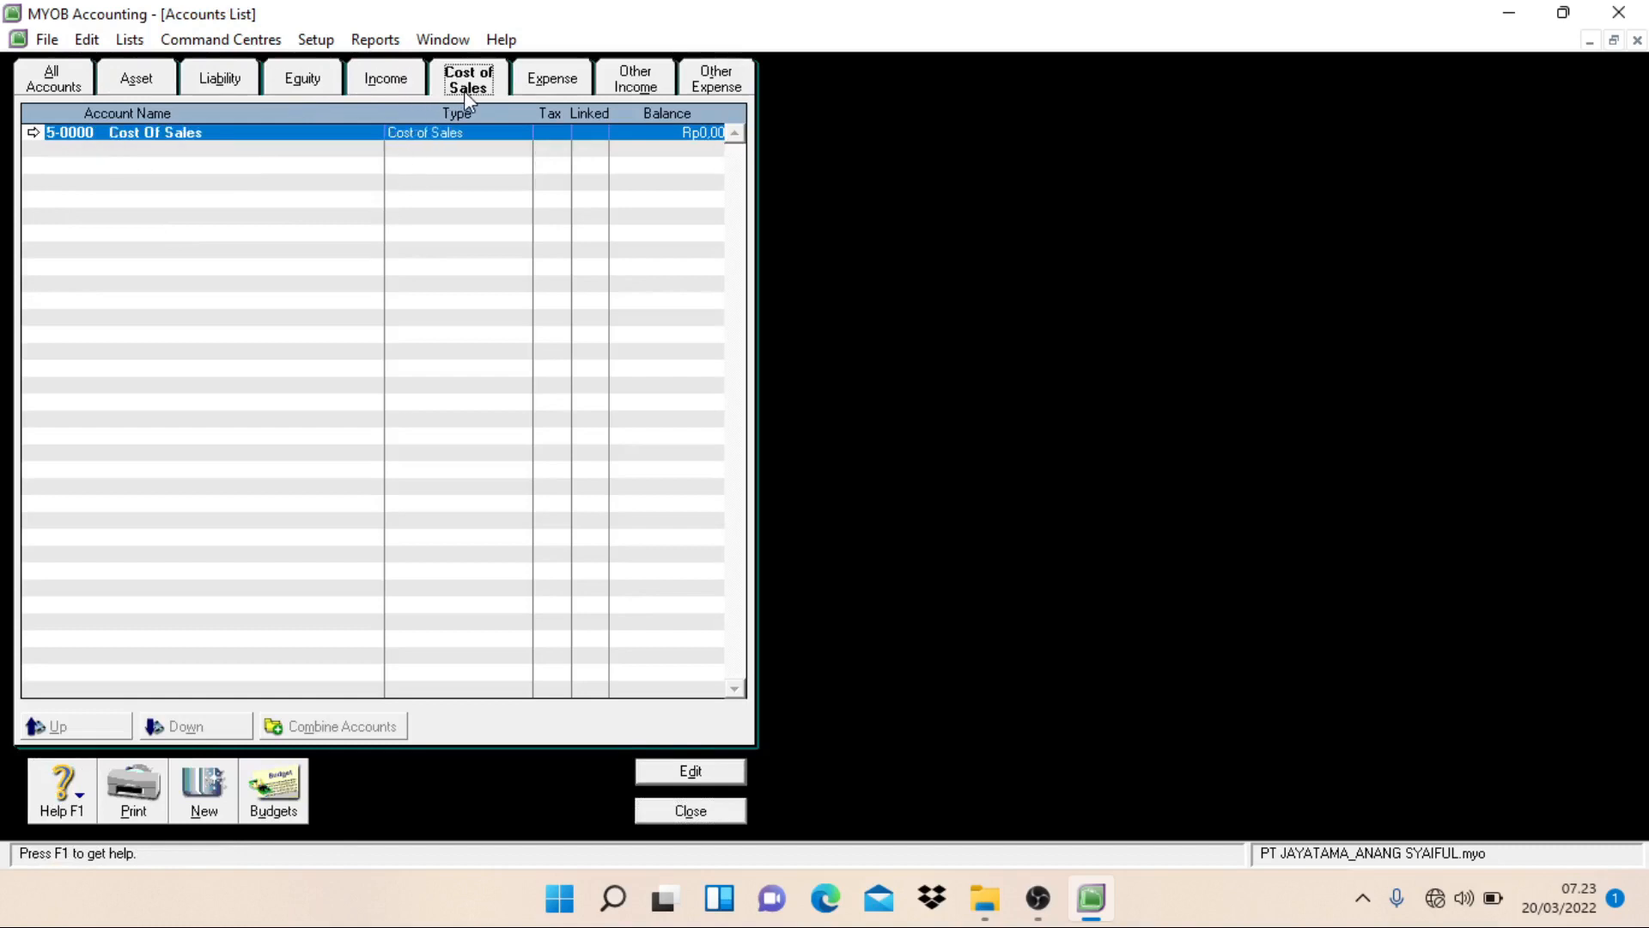
left_click(559, 91)
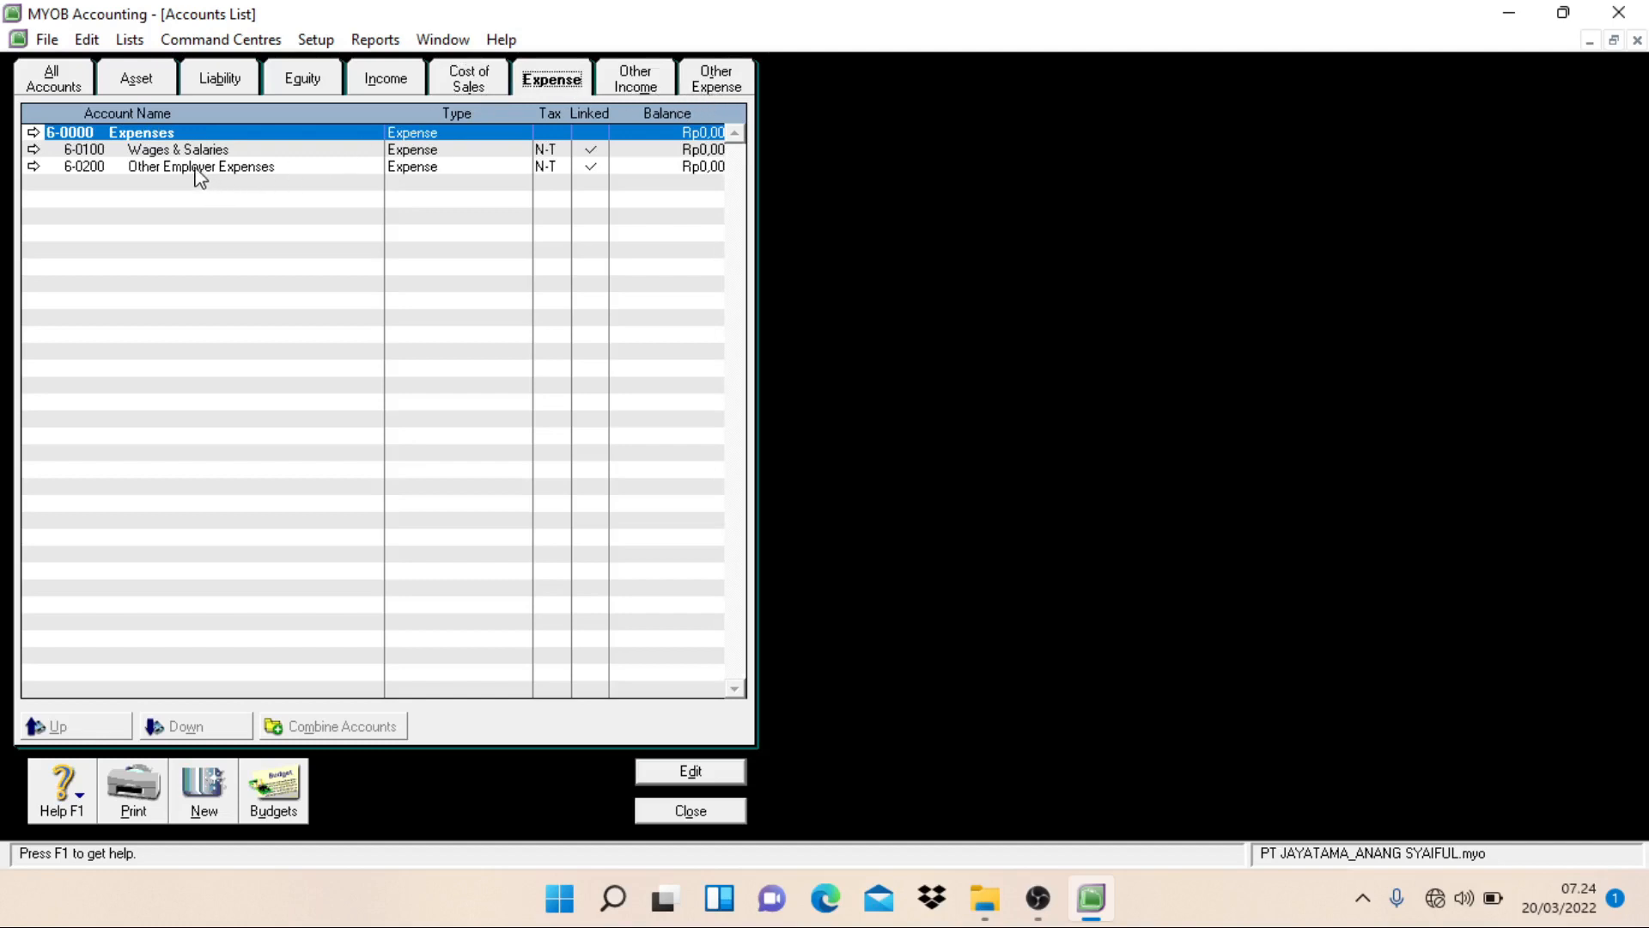
left_click(159, 155)
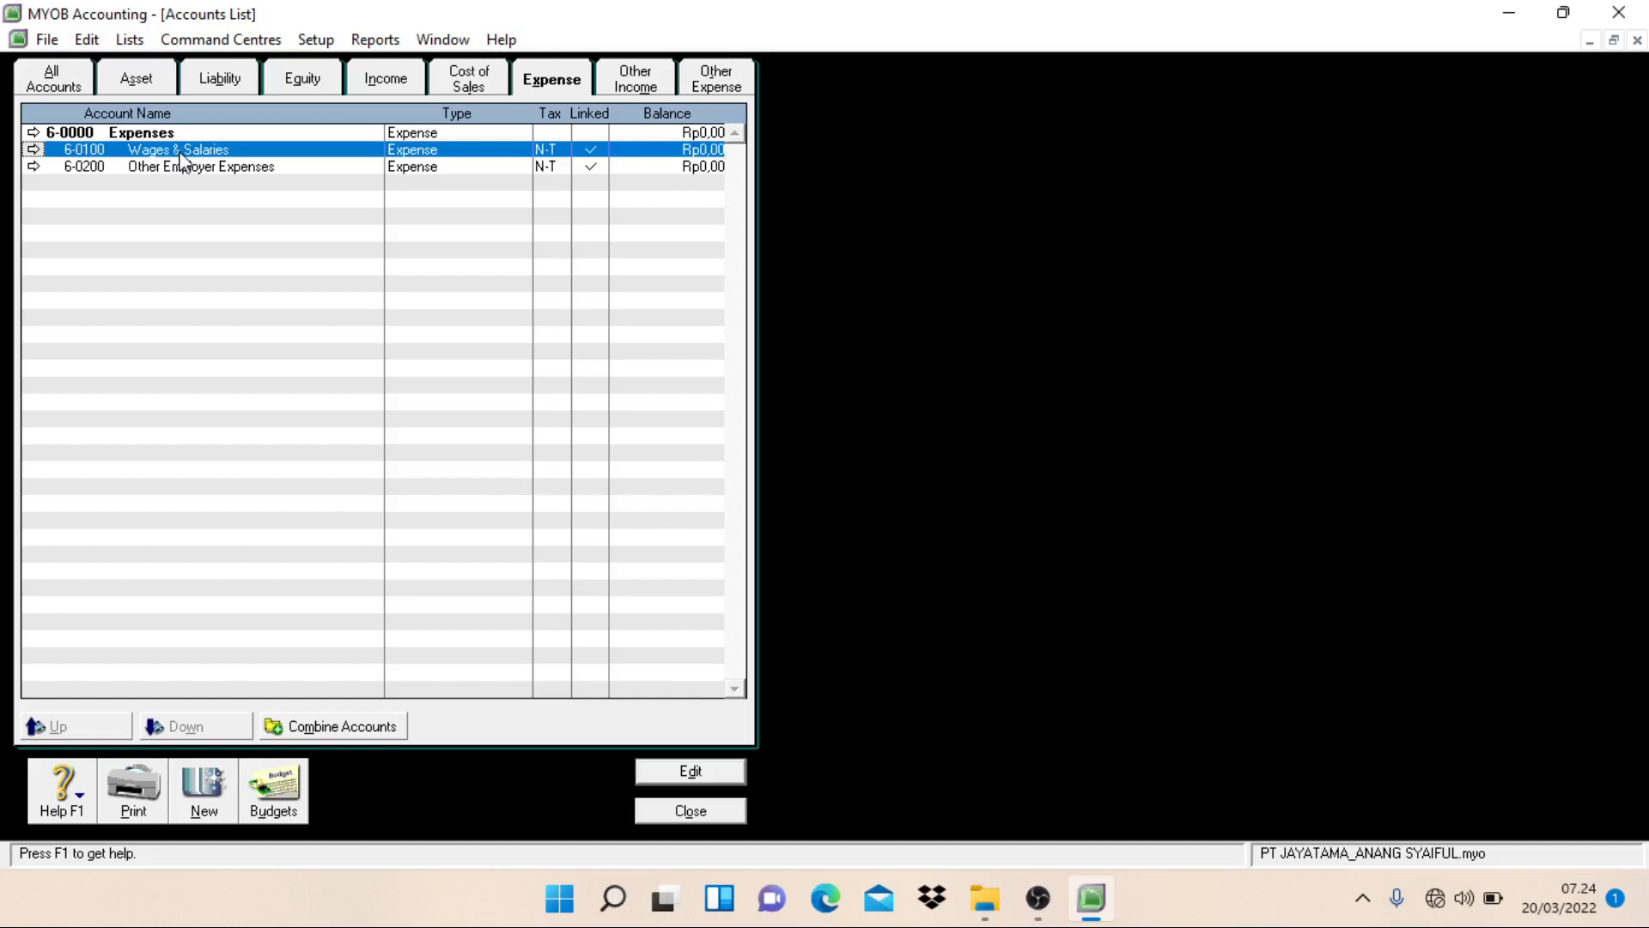
double_click(180, 155)
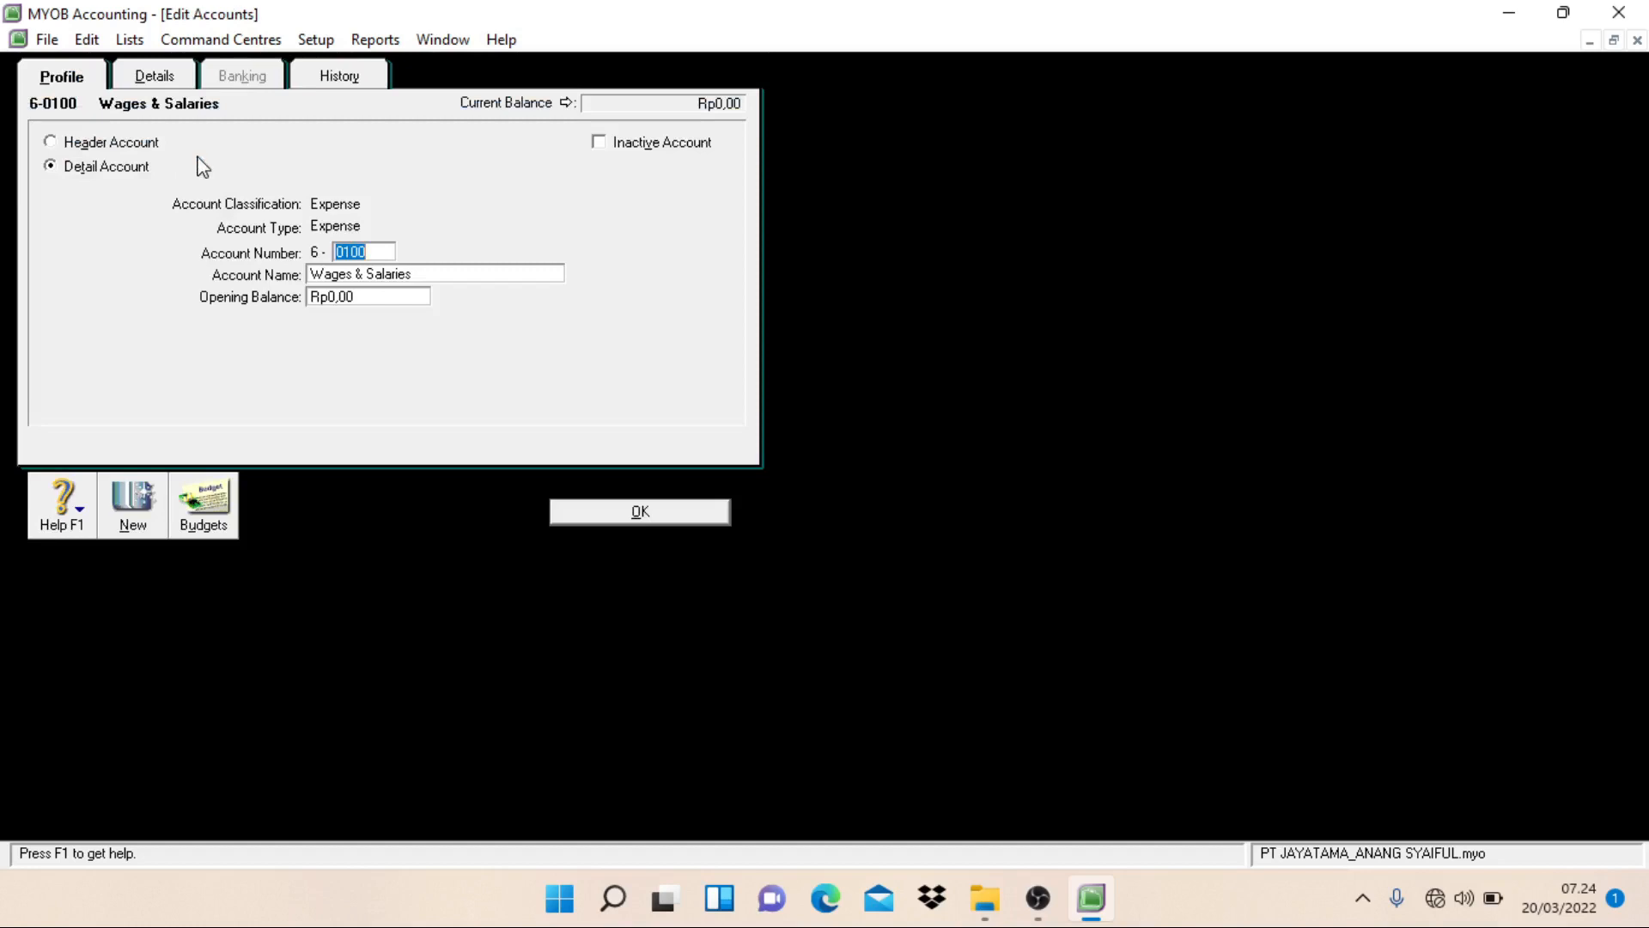
type("11")
key("Tab")
left_click(438, 272)
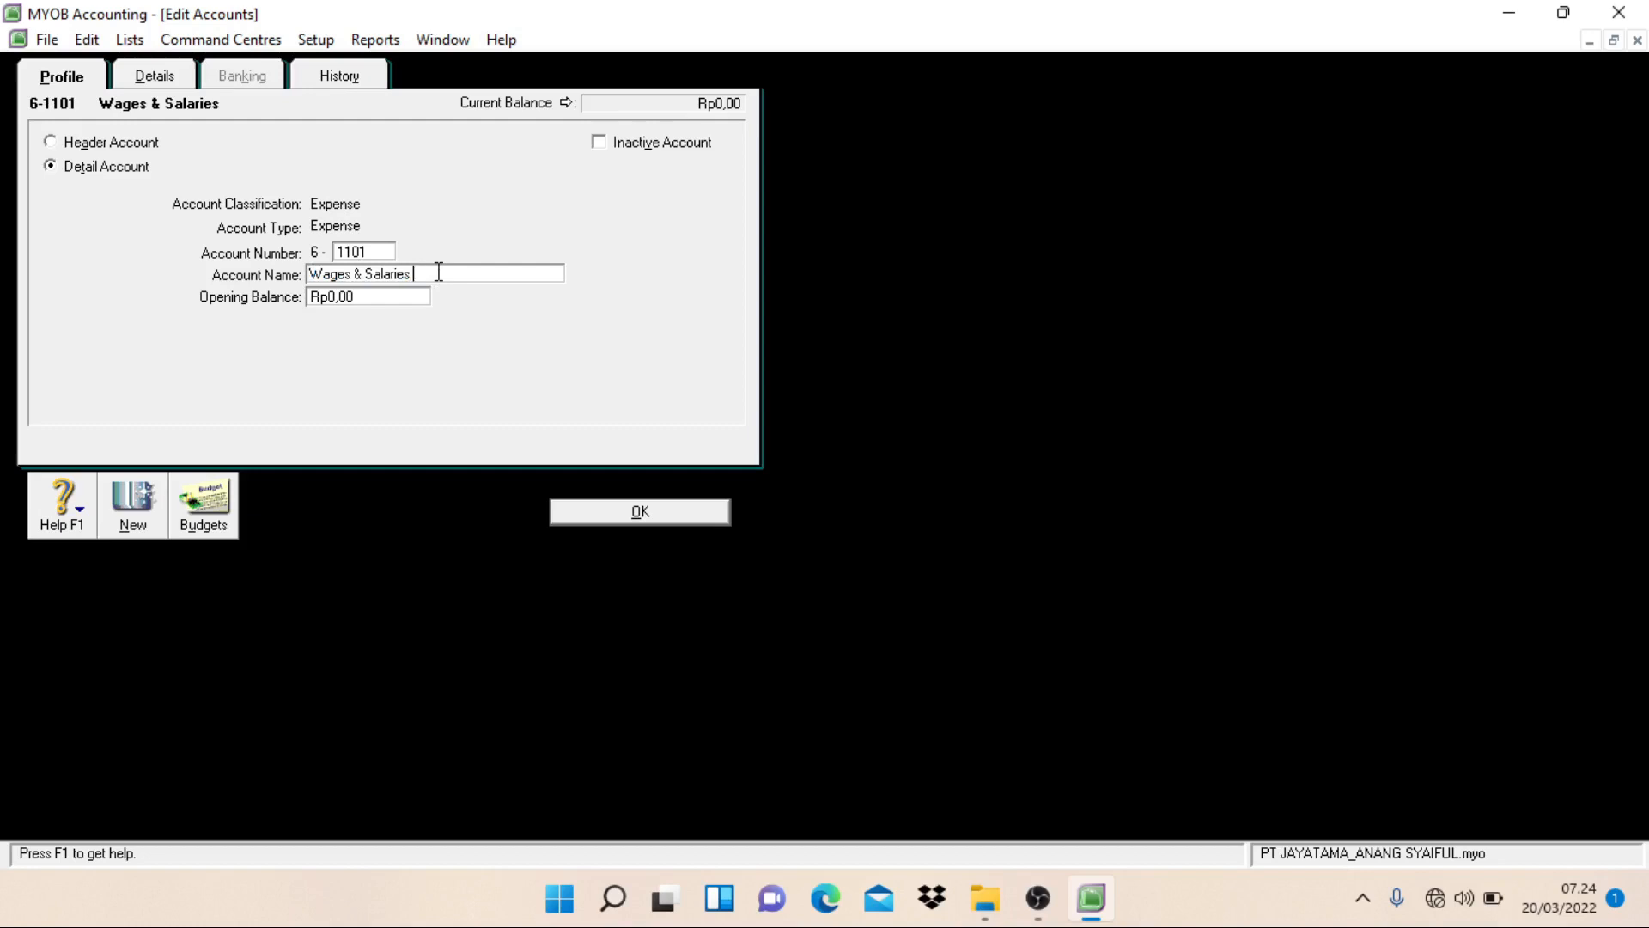
type("Expense")
left_click(578, 513)
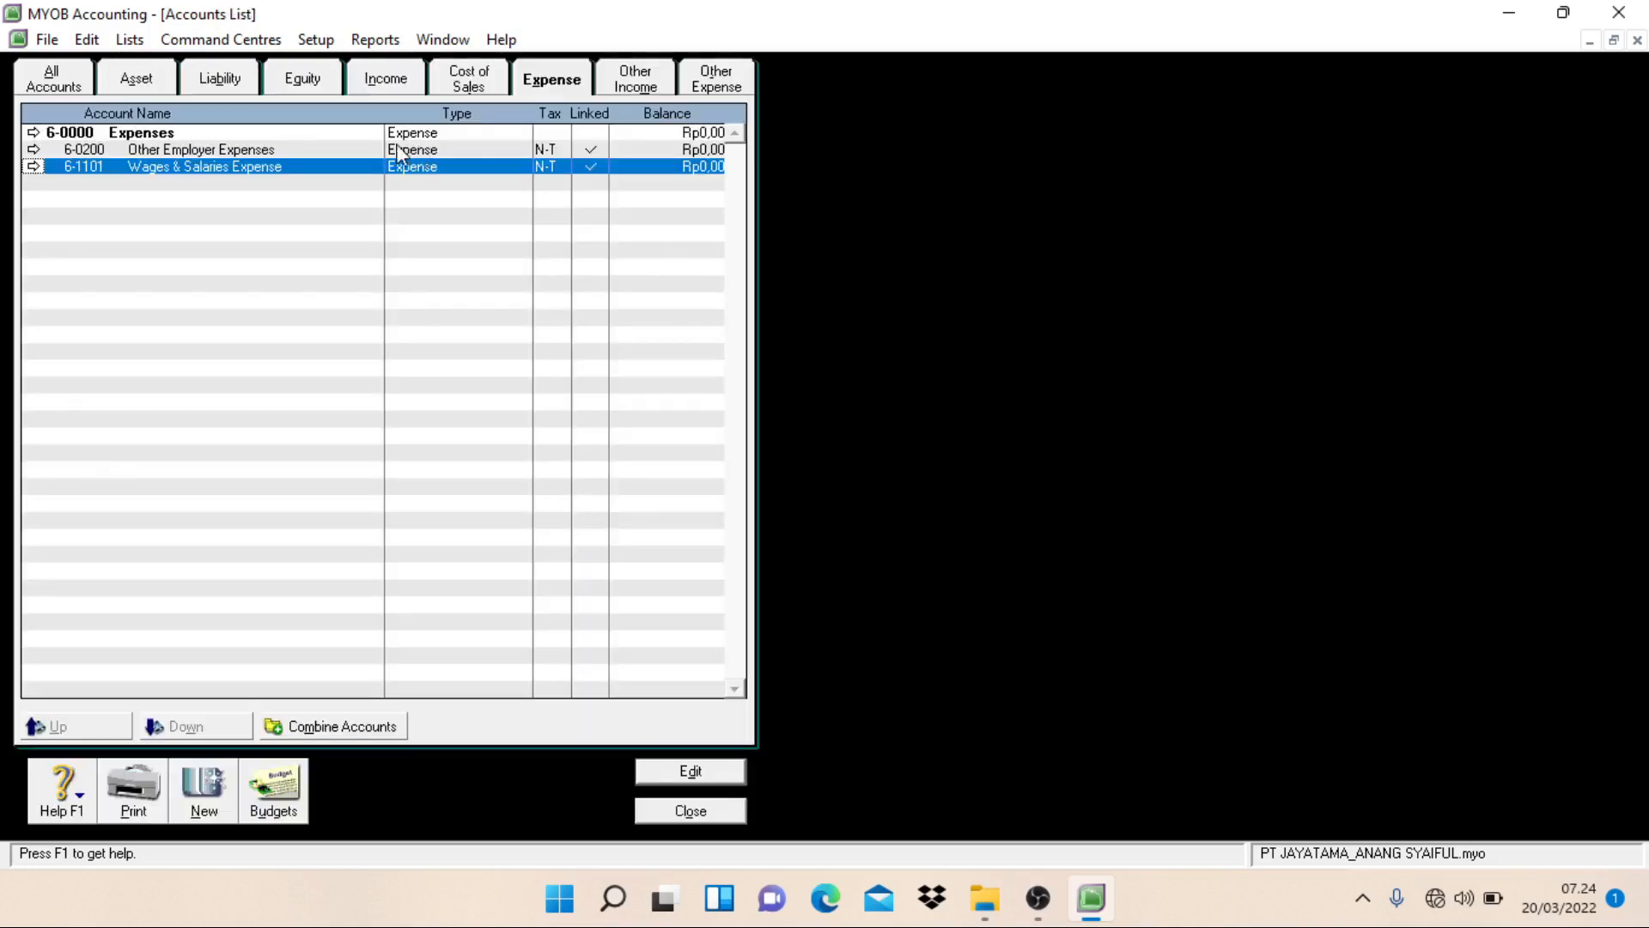
Step: From the Other Employer Expenses account's link details, set the Default Employer Expense Account to 6-1101 Wages & Salaries Expense
left_click(168, 150)
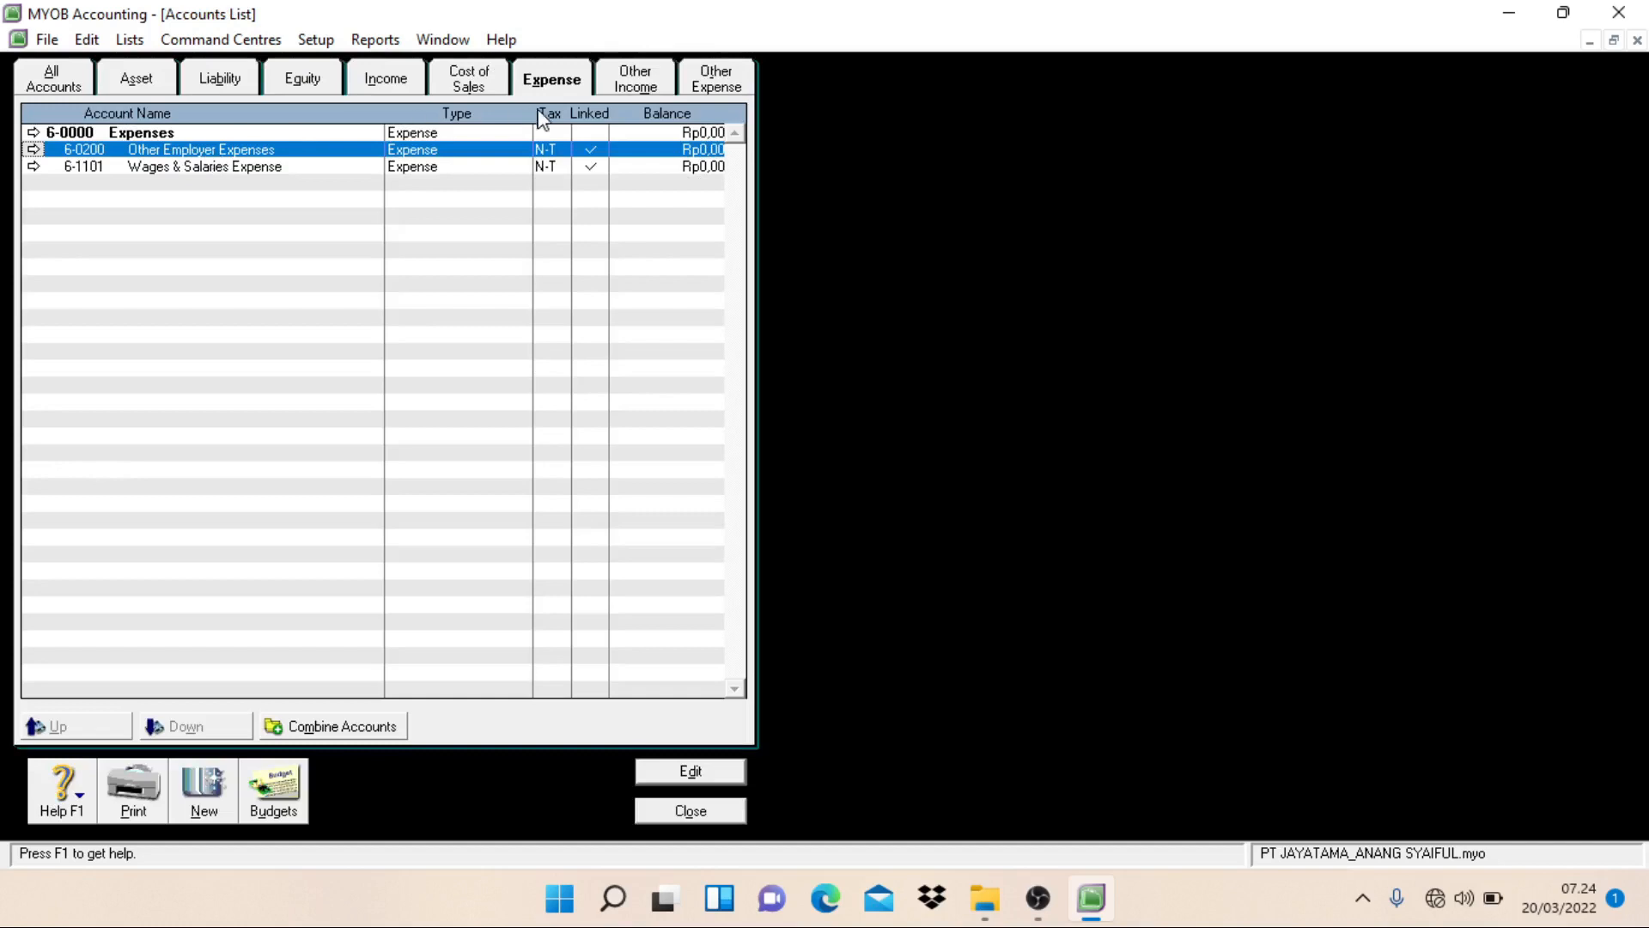
double_click(314, 161)
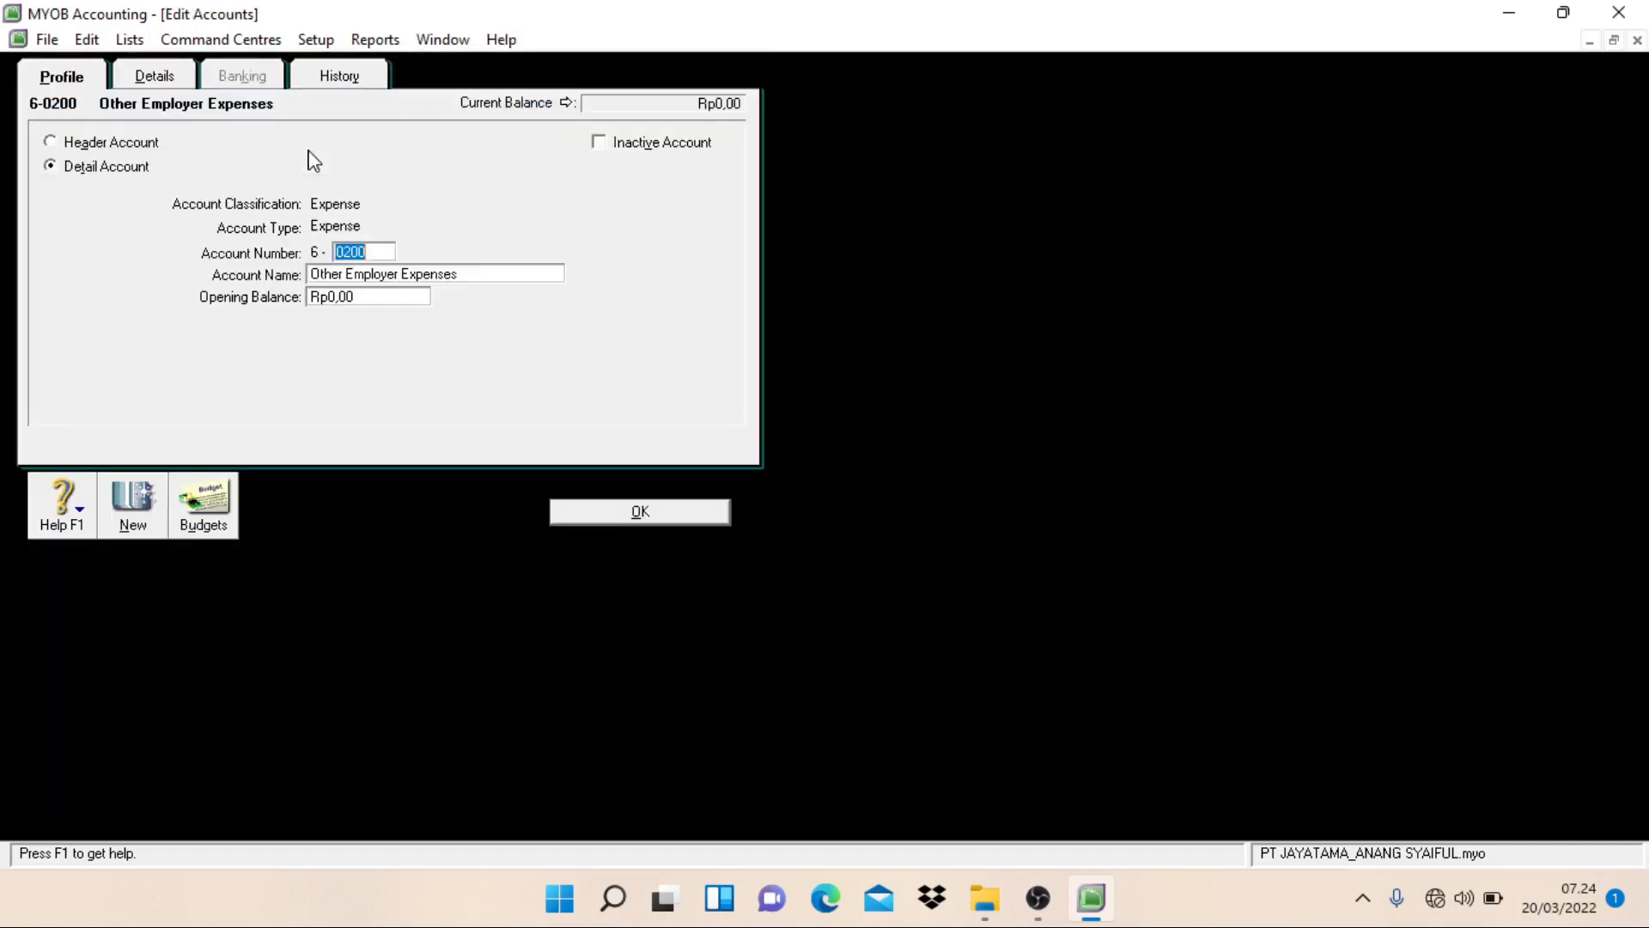
left_click(158, 83)
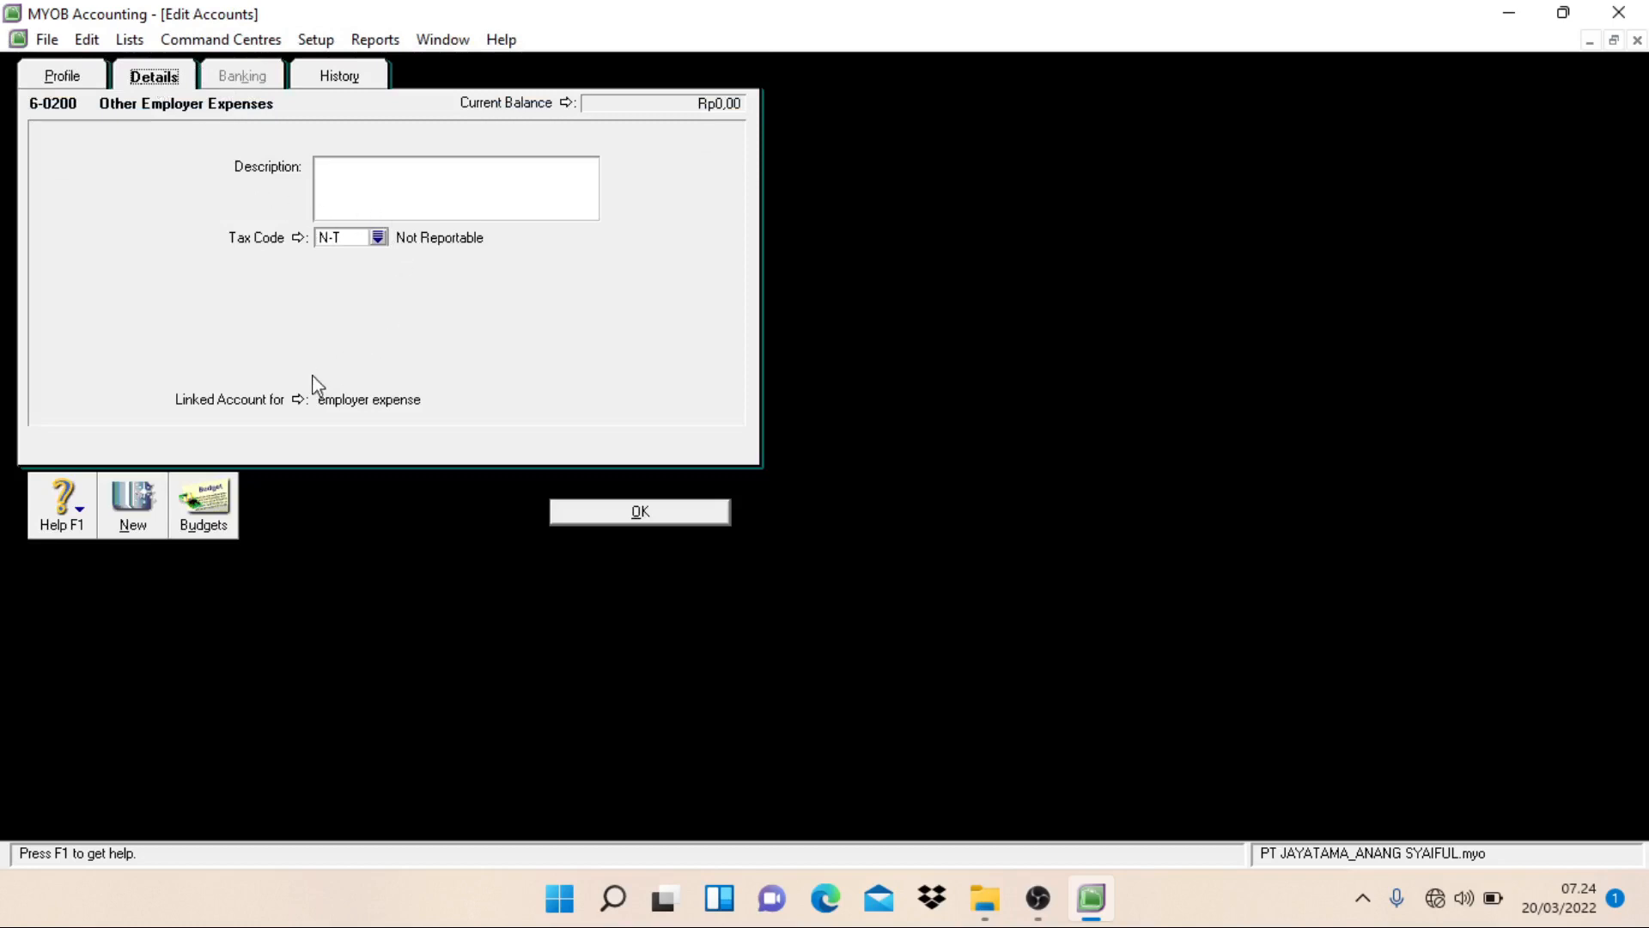
left_click(299, 399)
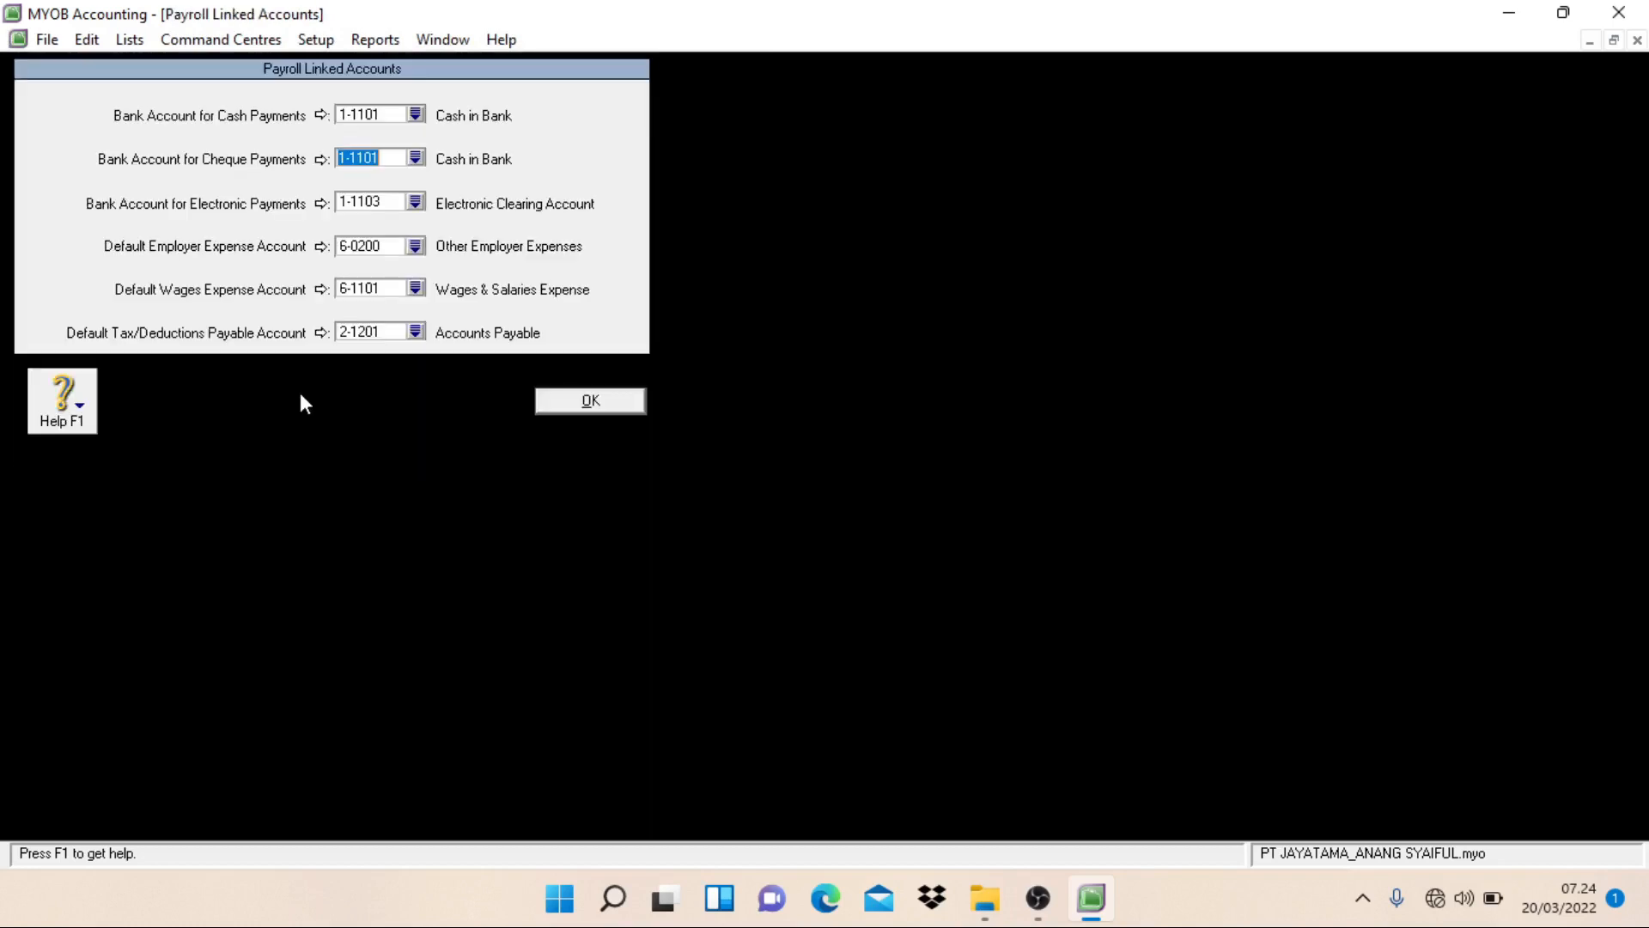
left_click(419, 251)
left_click(699, 450)
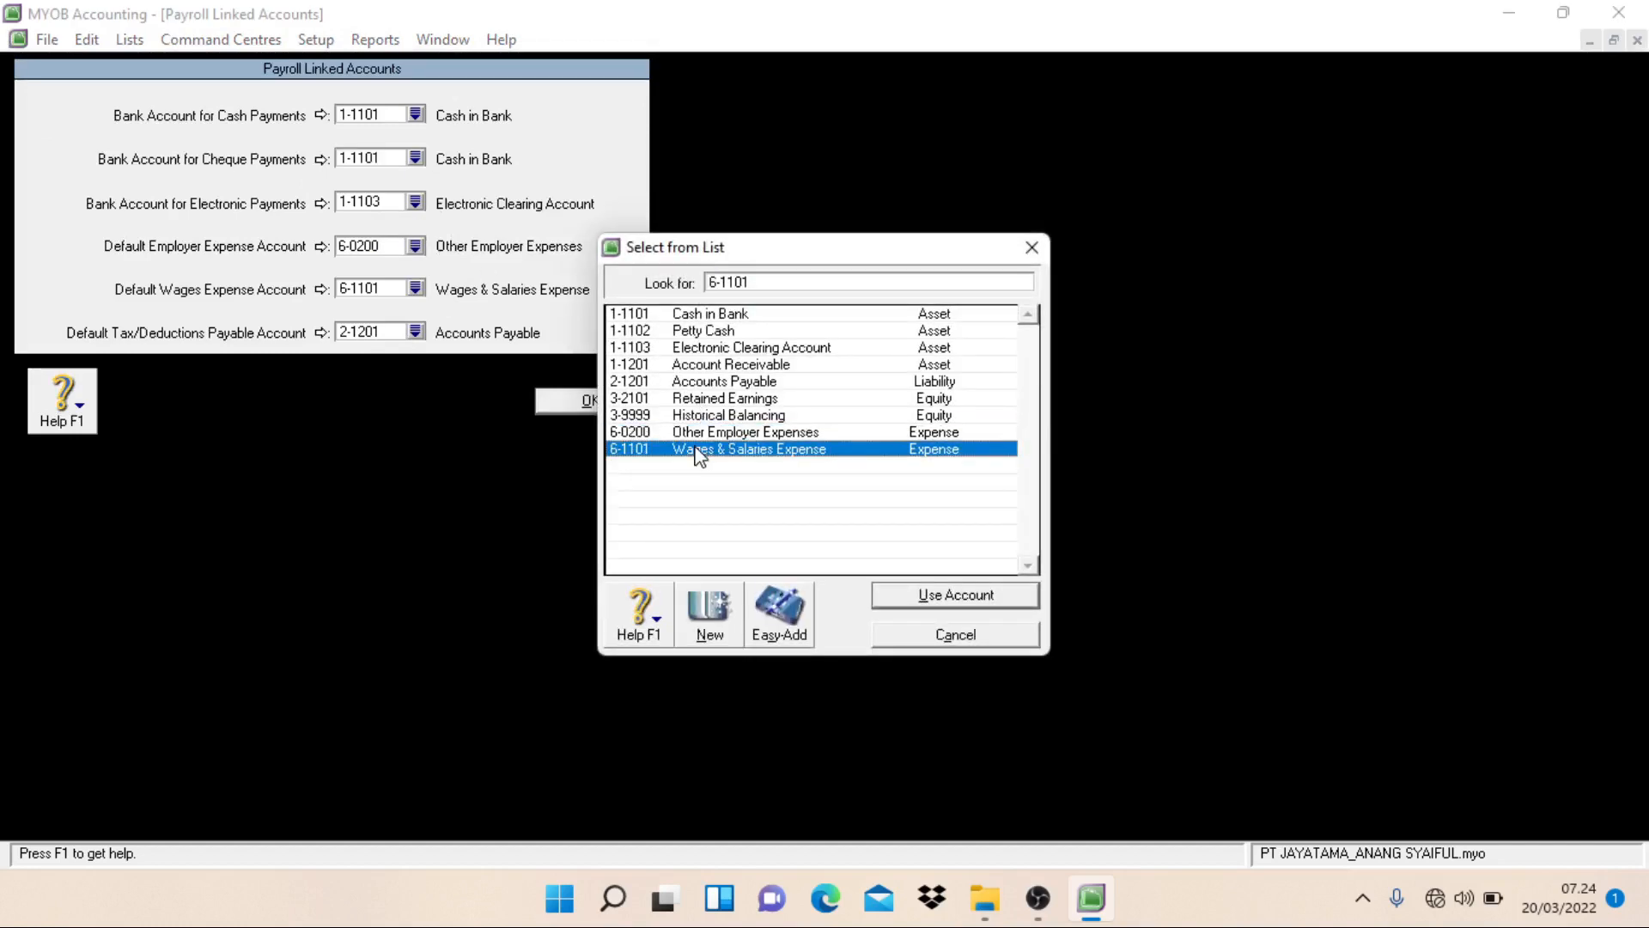
left_click(902, 595)
left_click(599, 409)
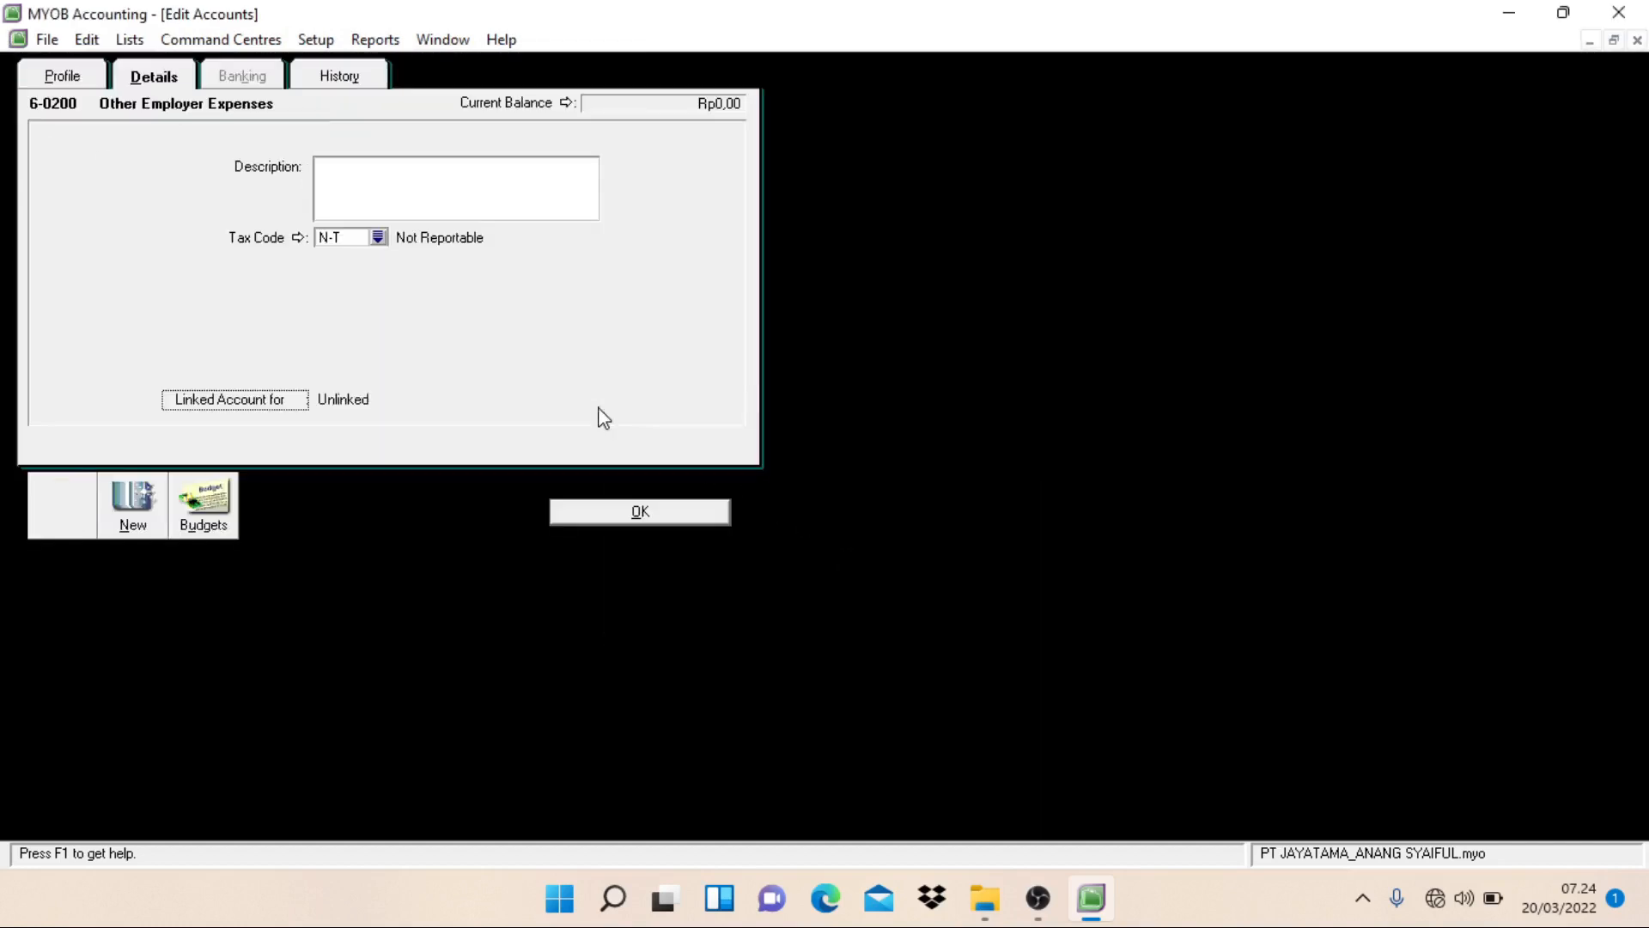
Step: Delete the Other Employer Expenses account and check the other income and other expense accounts
left_click(87, 39)
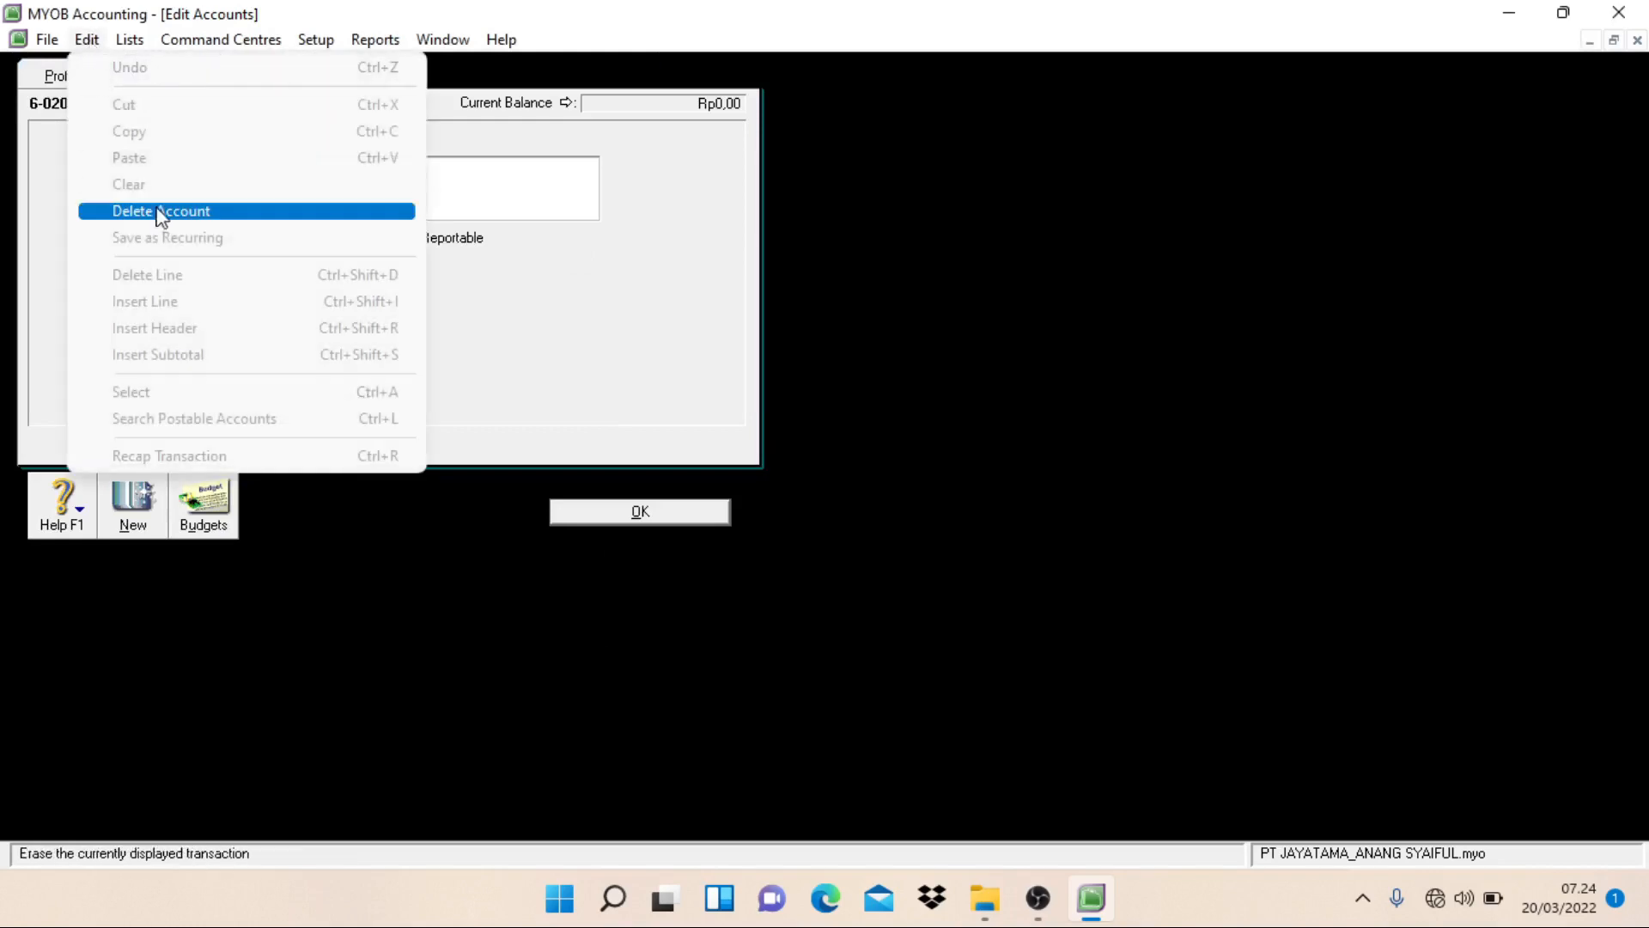
left_click(161, 213)
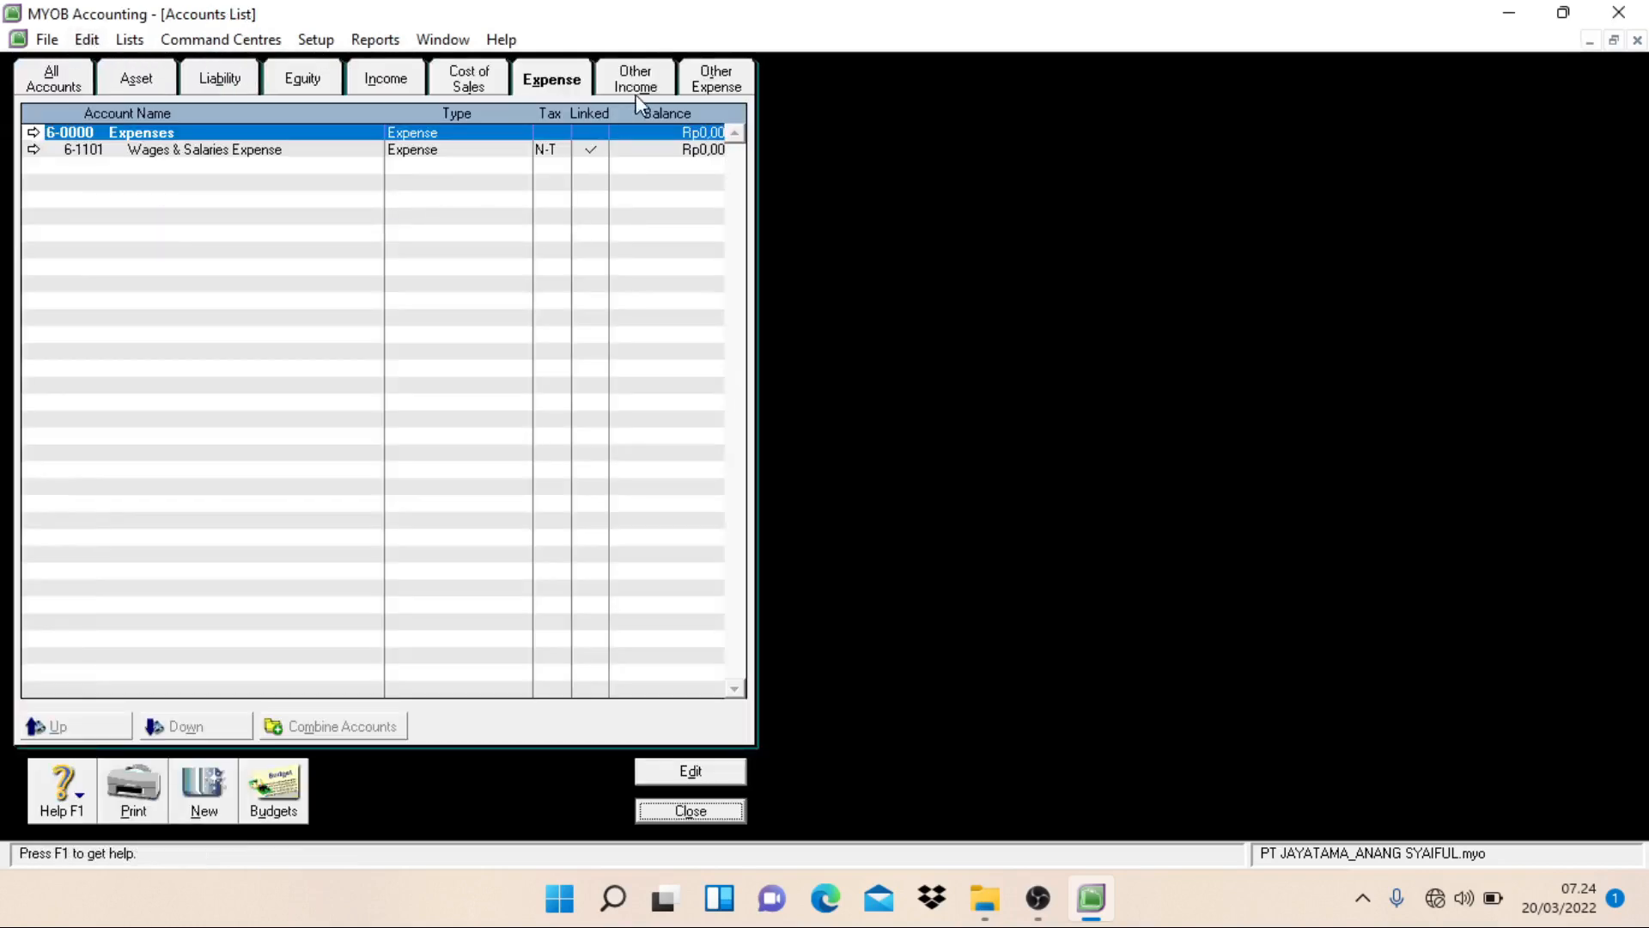
left_click(640, 91)
left_click(713, 90)
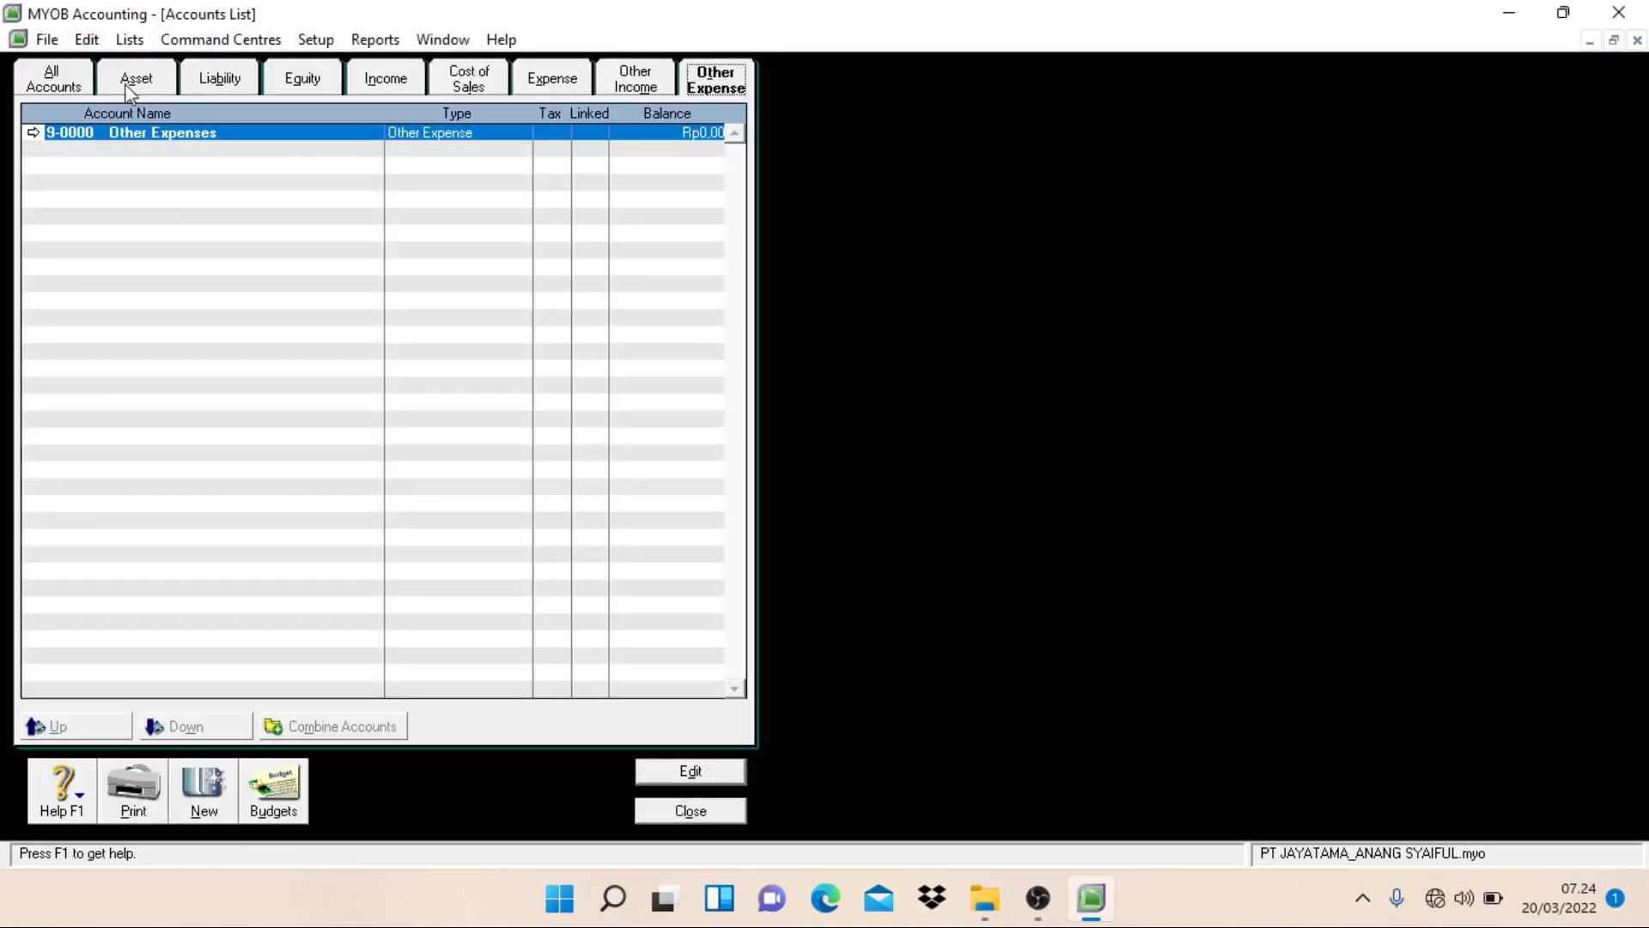
Step: Create a header account of type Asset numbered 1-1000 and named Current Assest
left_click(65, 90)
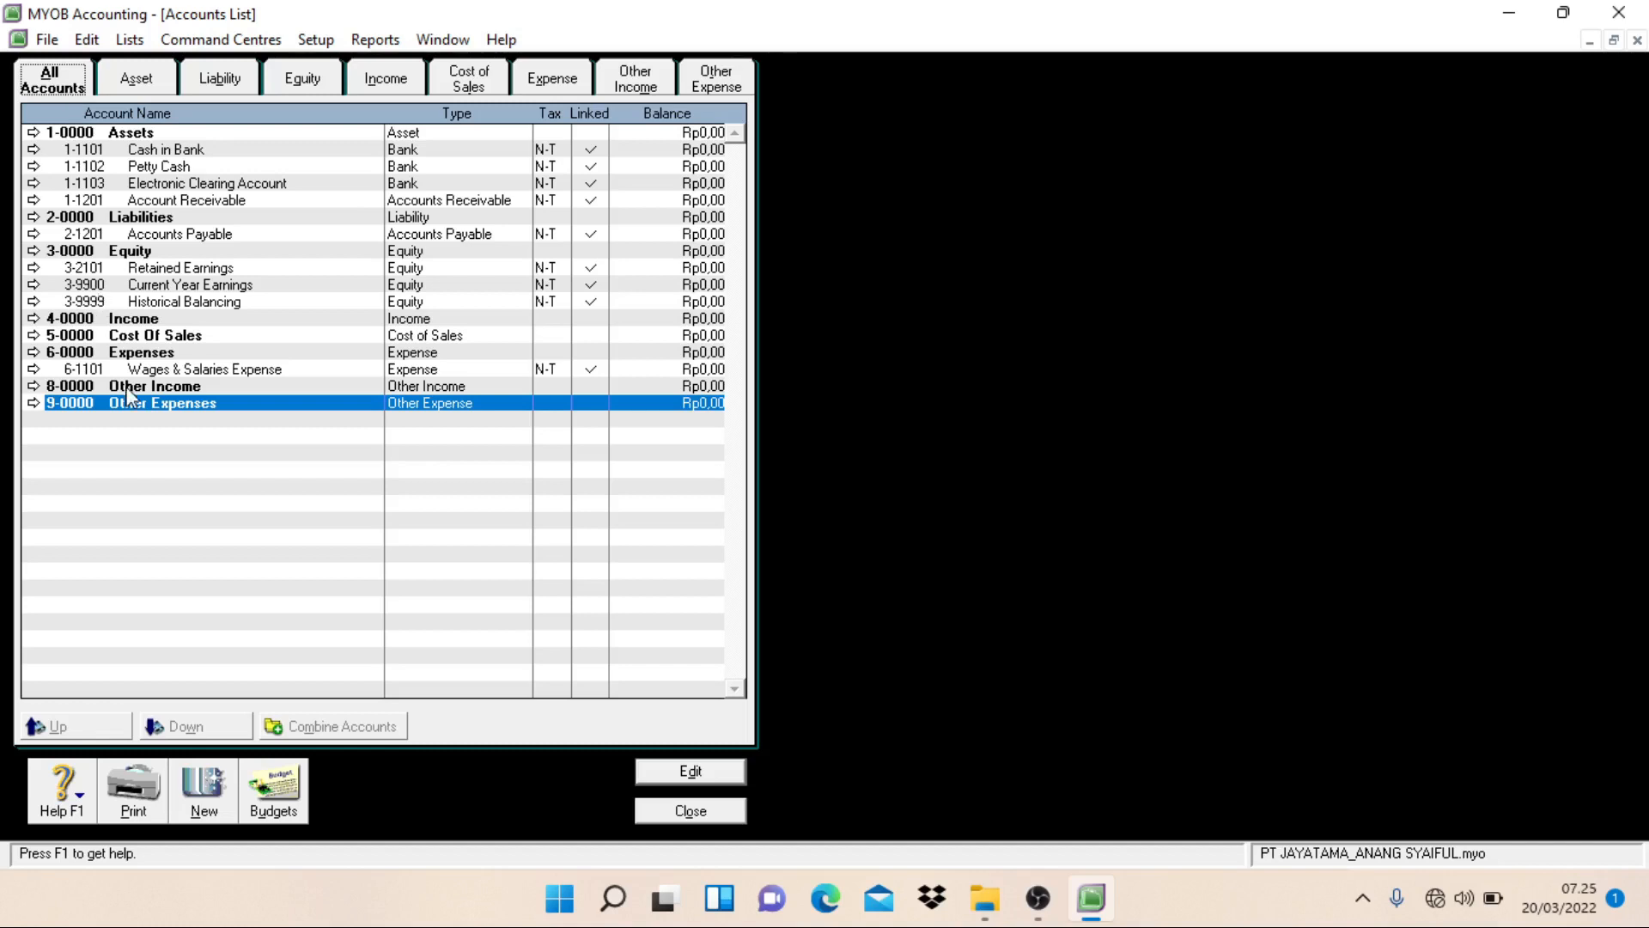
left_click(217, 795)
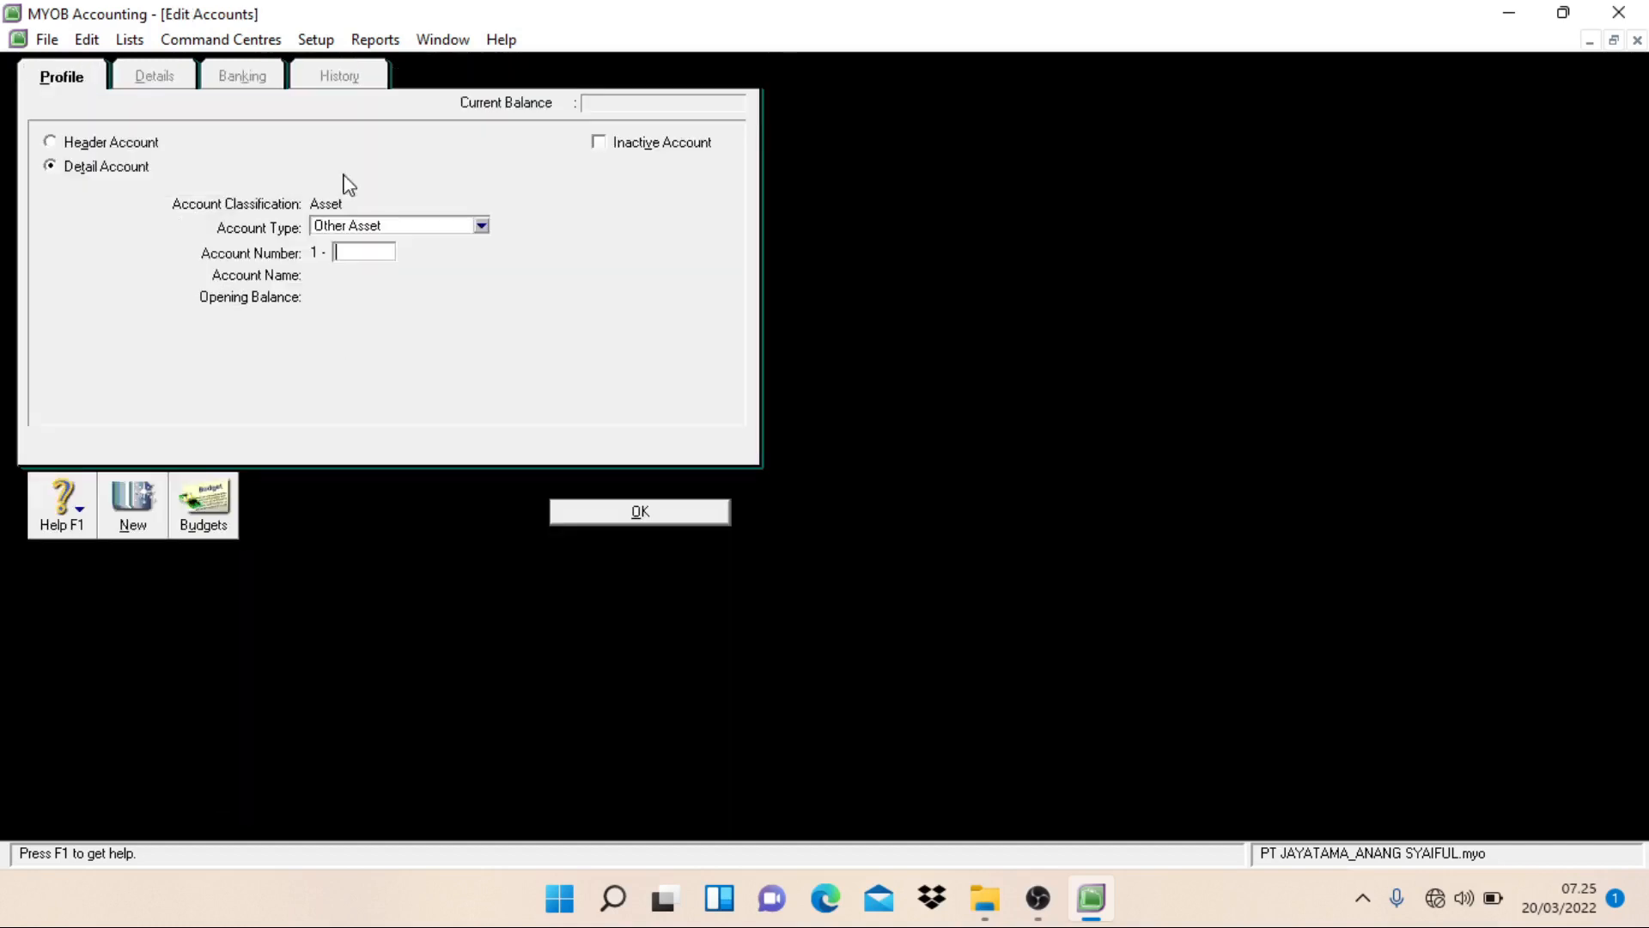
left_click(144, 155)
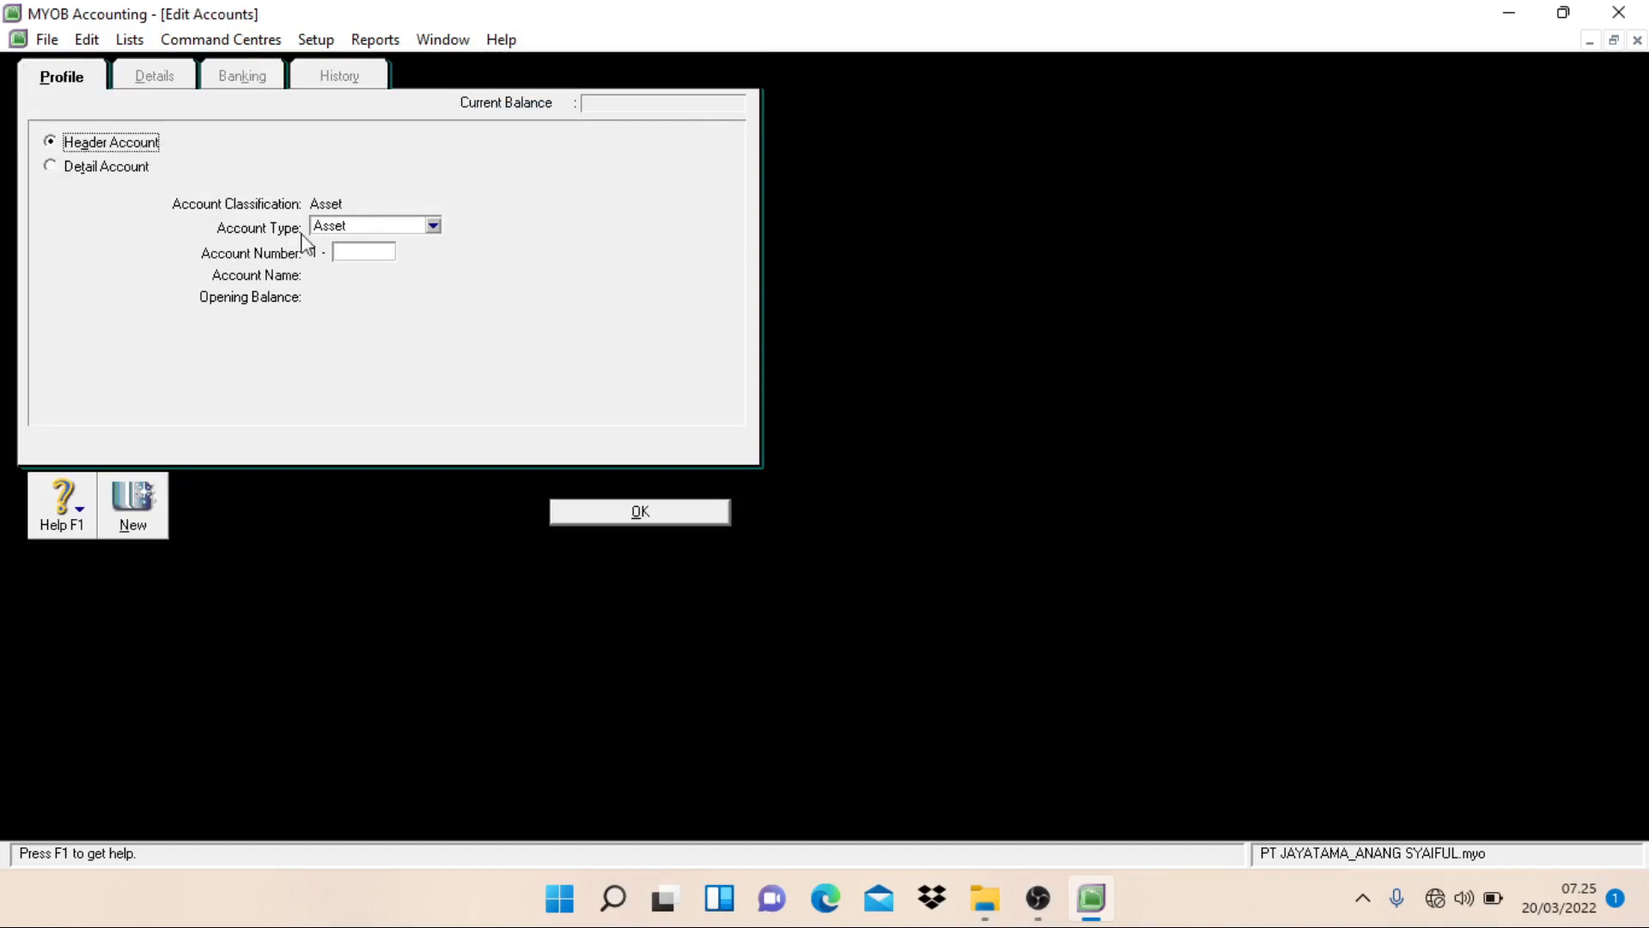
left_click(358, 255)
type("1000")
key("Tab")
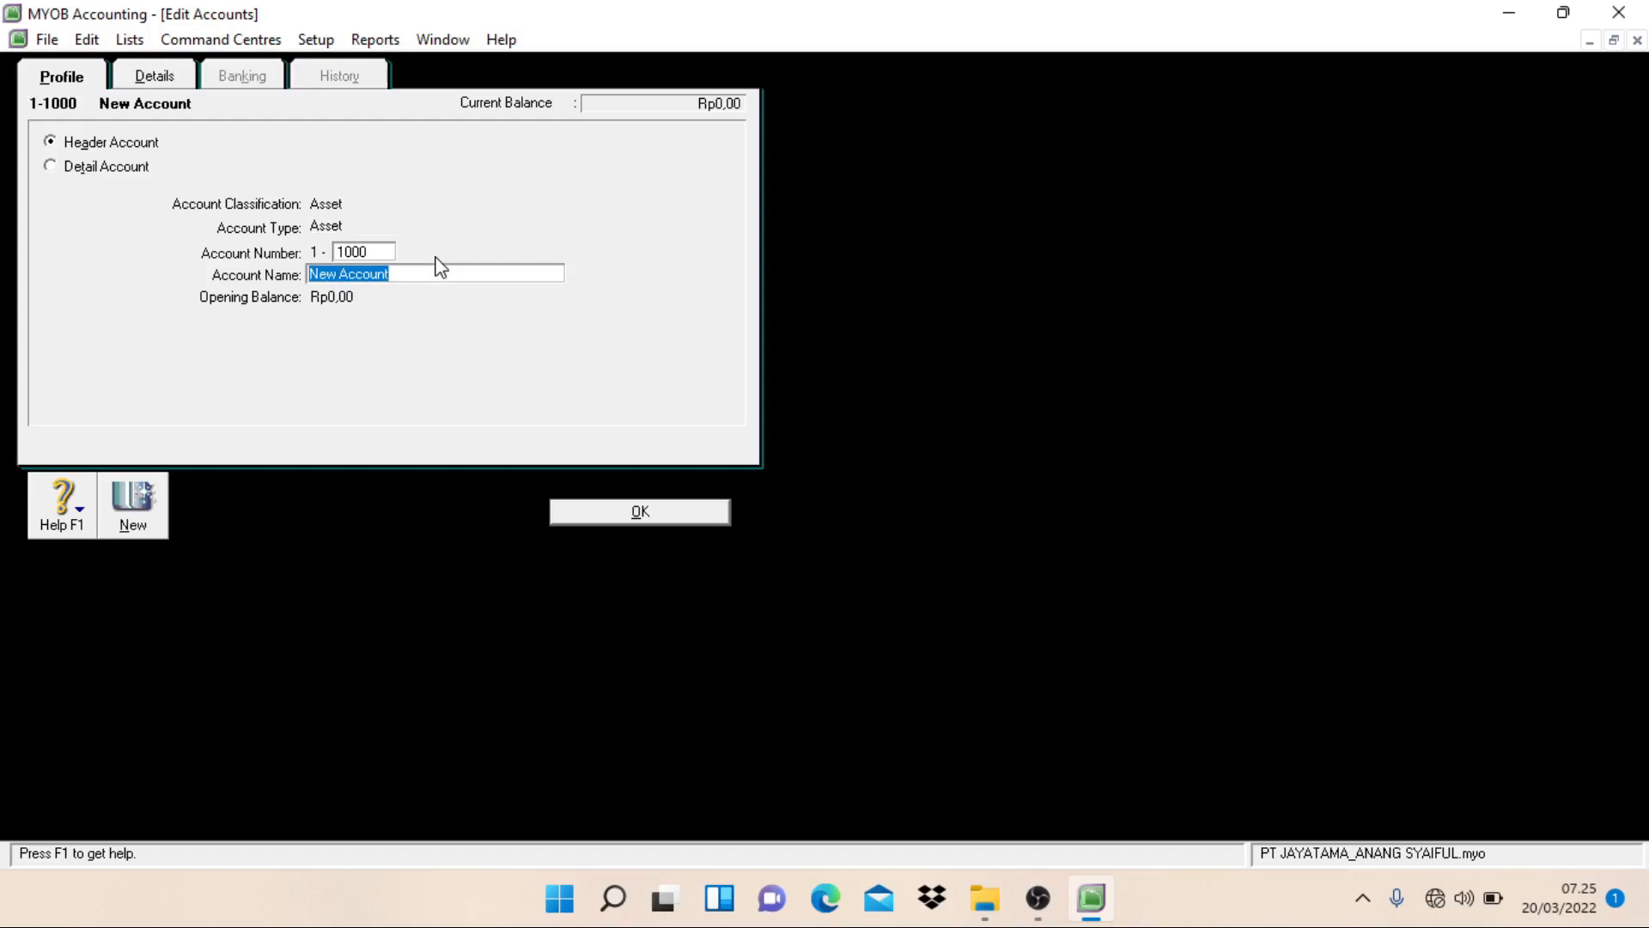
type("Current Assest")
left_click(599, 509)
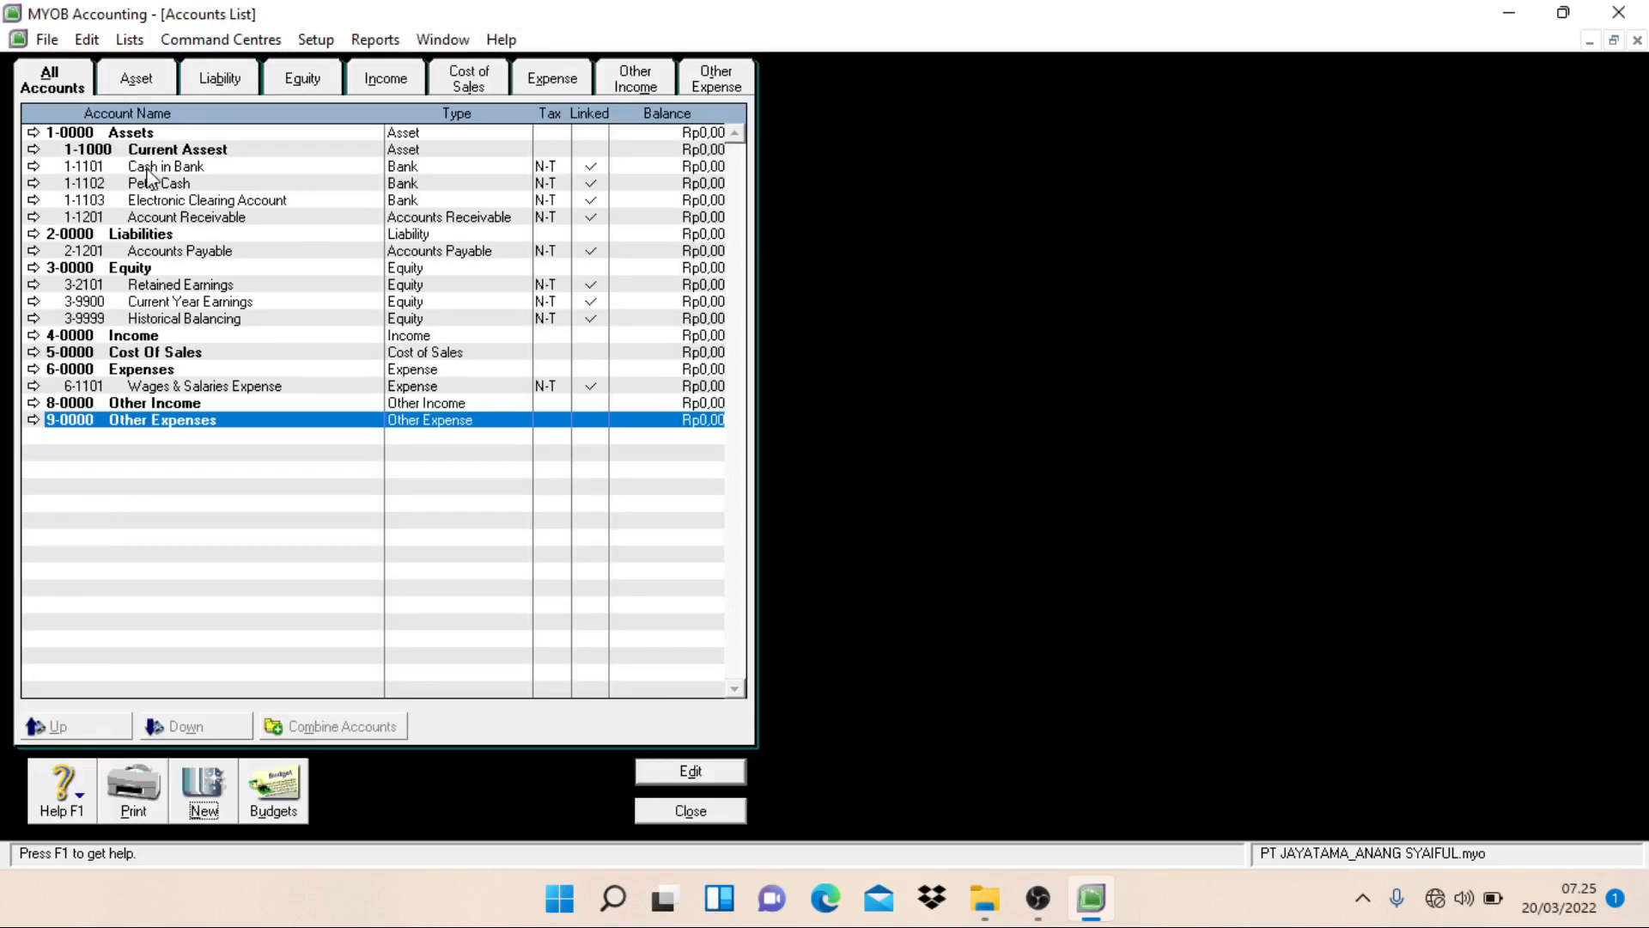
Step: Move Cash in Bank, Petty Cash, Electronic Clearing Account and Account Receivable one level down under the 1-1000 Current Assest header
left_click(135, 86)
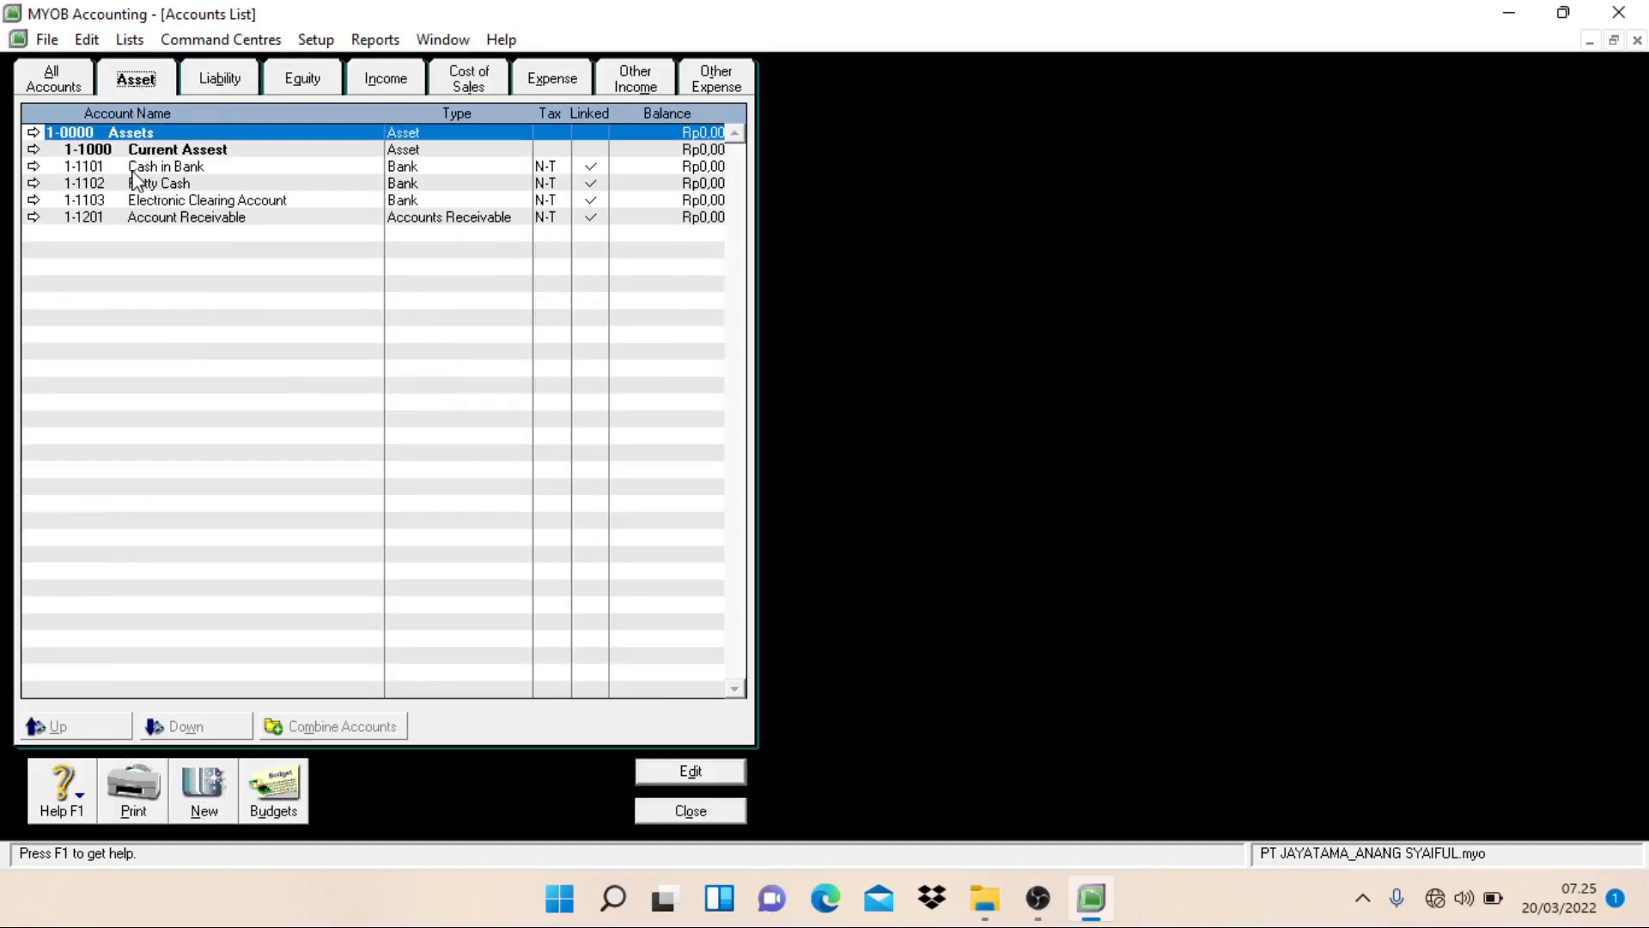
left_click(135, 167)
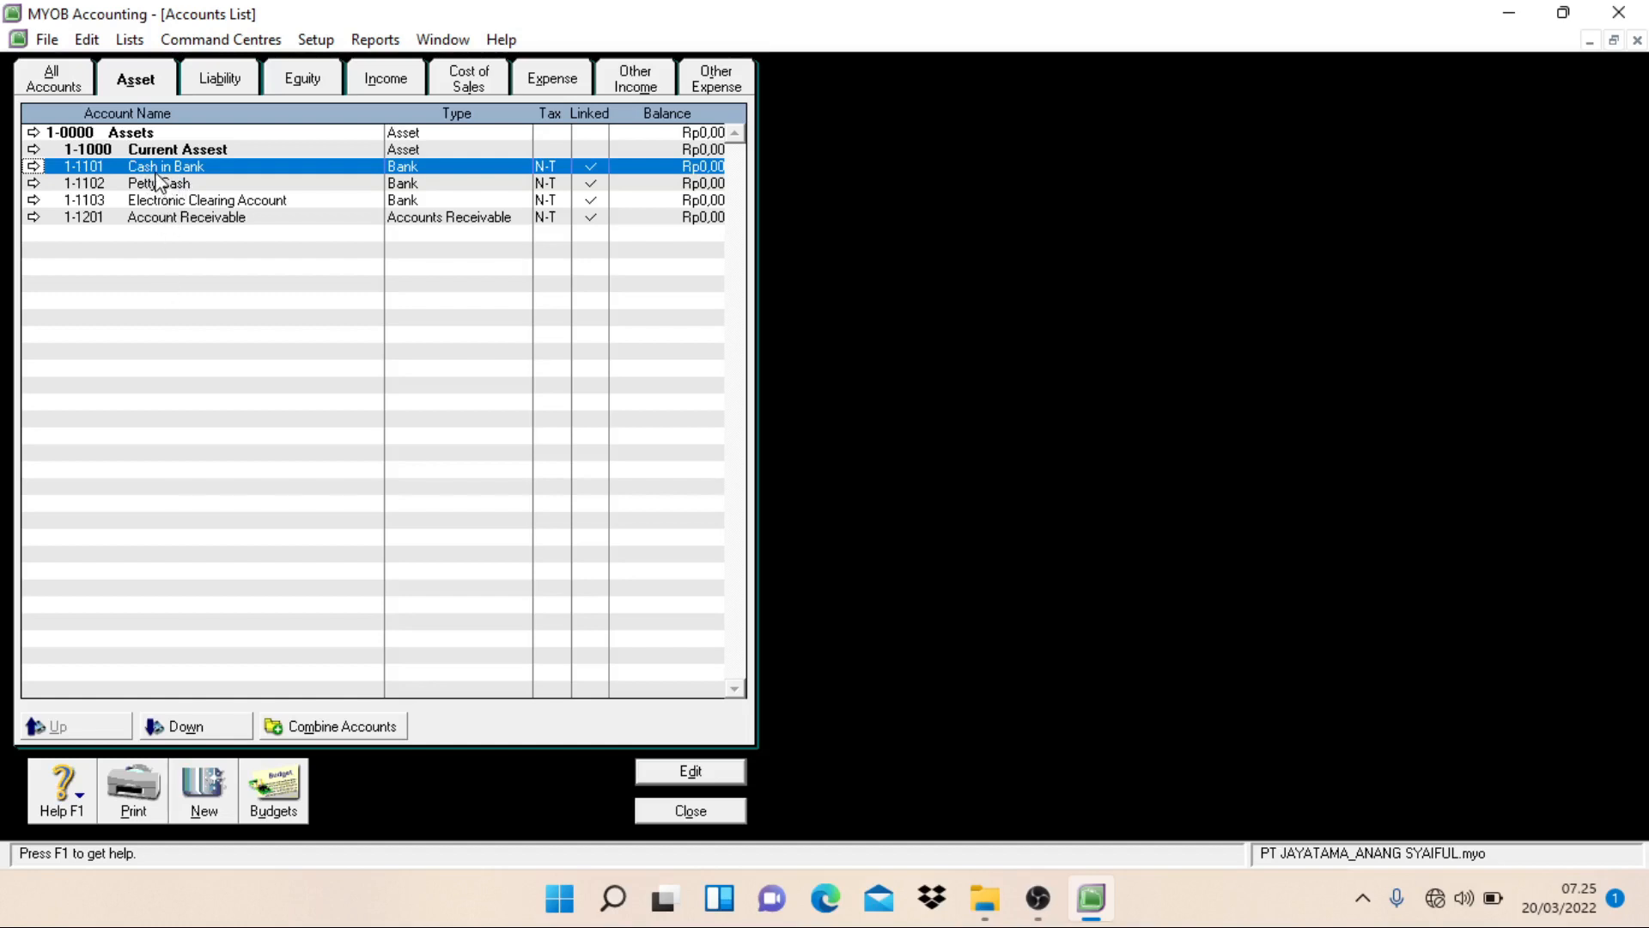
left_click(187, 730)
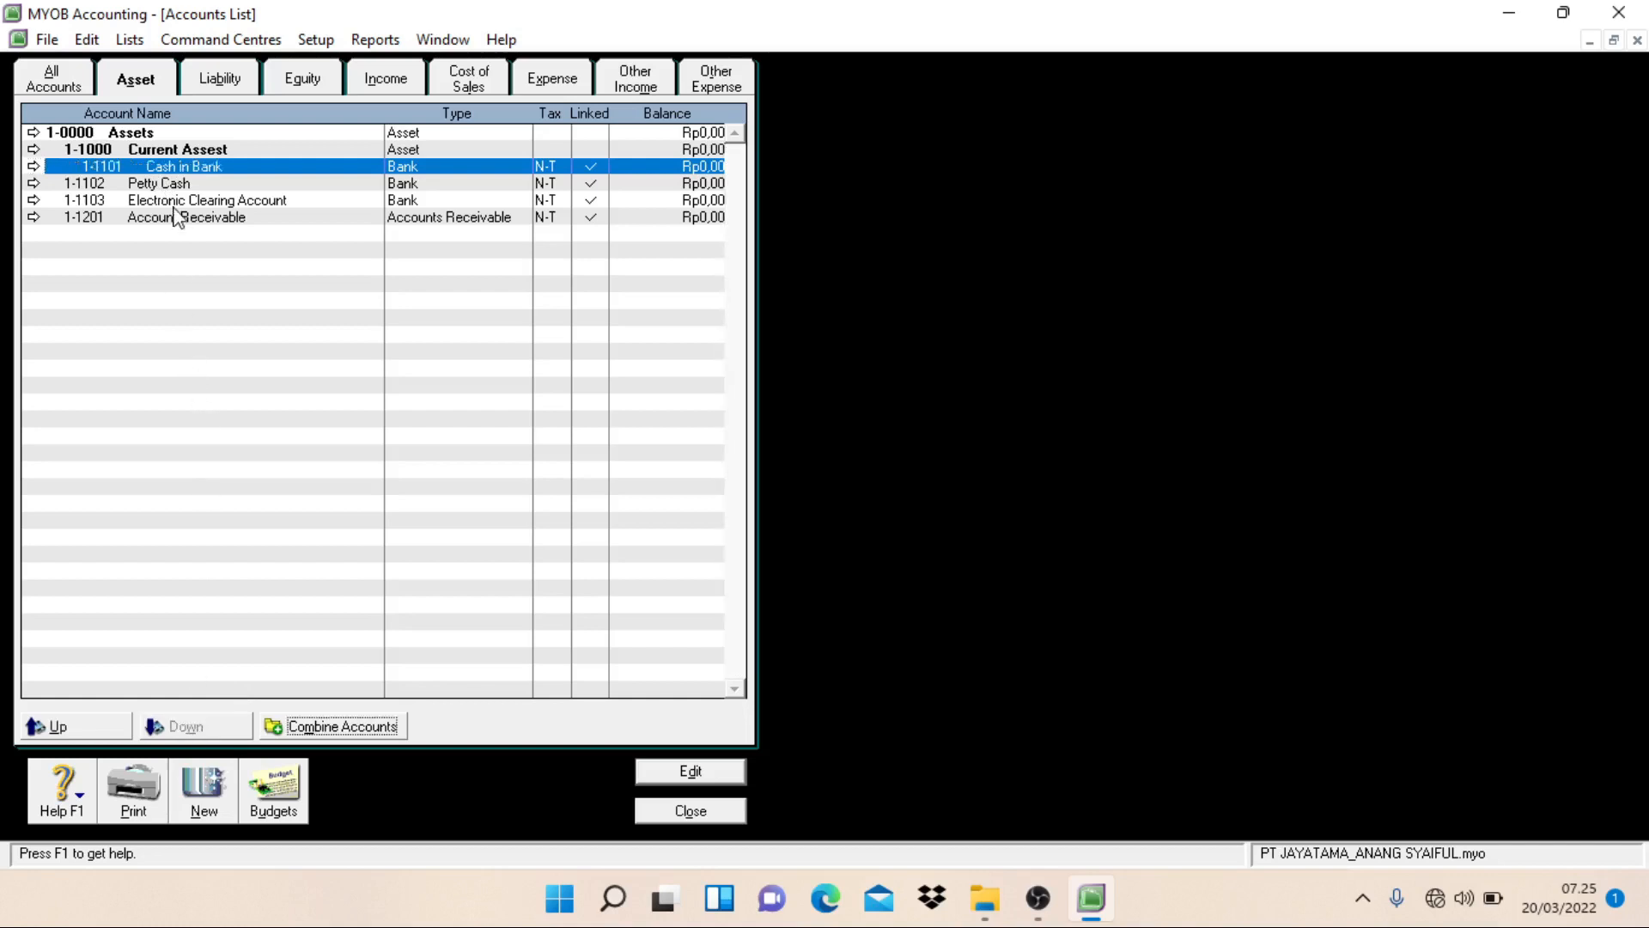
left_click(151, 193)
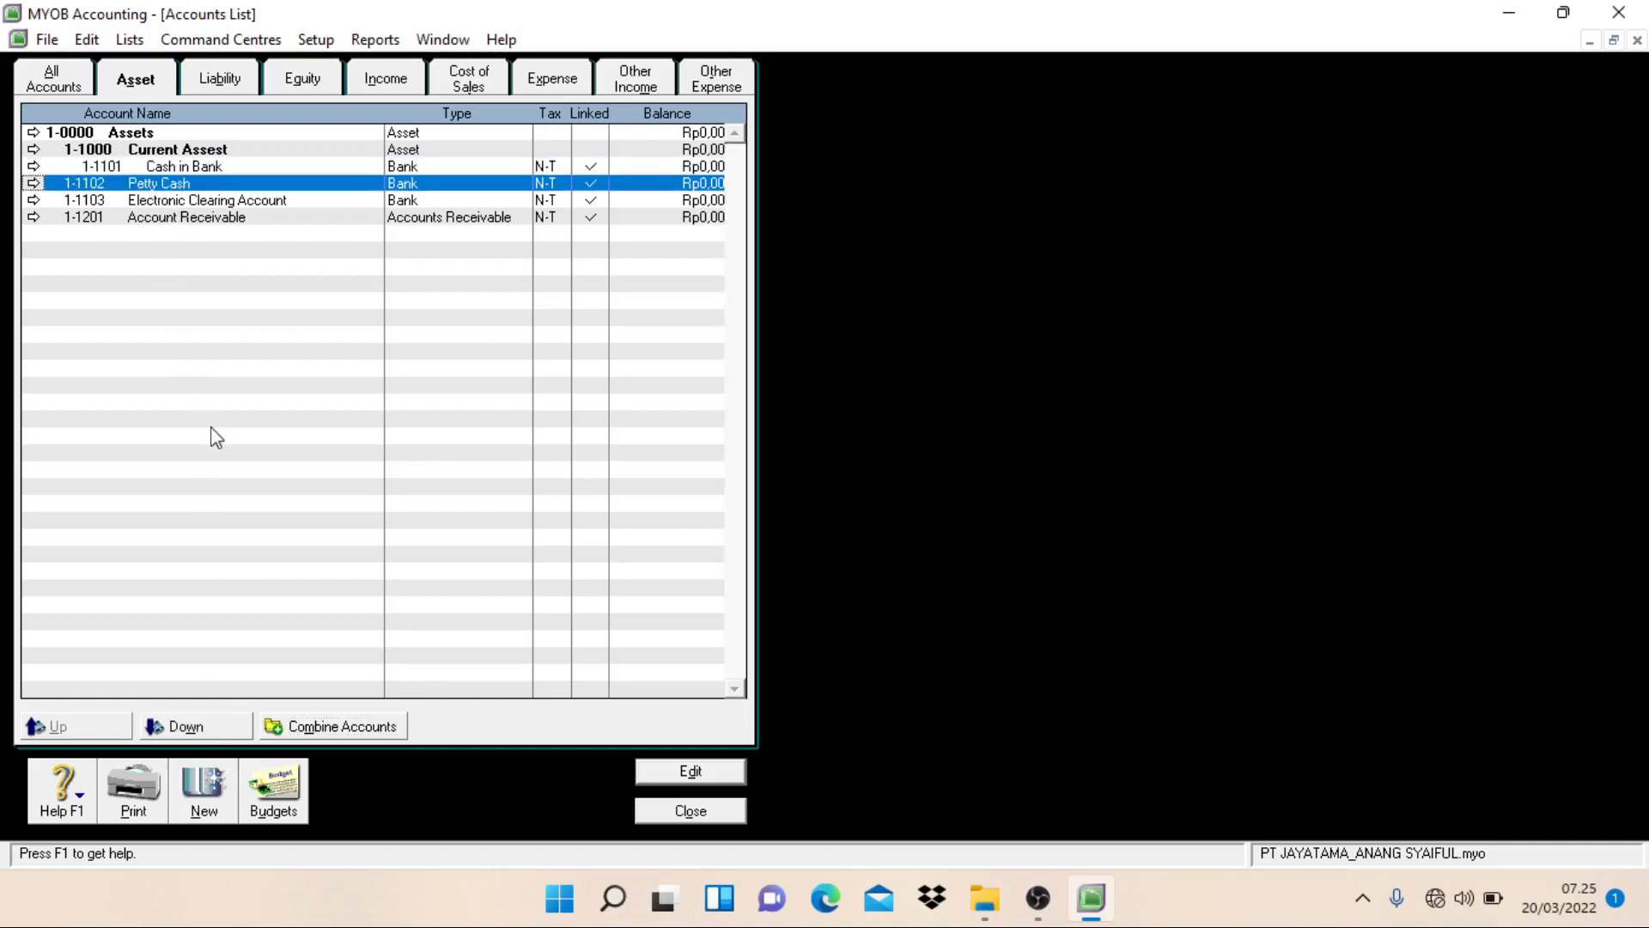
left_click(213, 727)
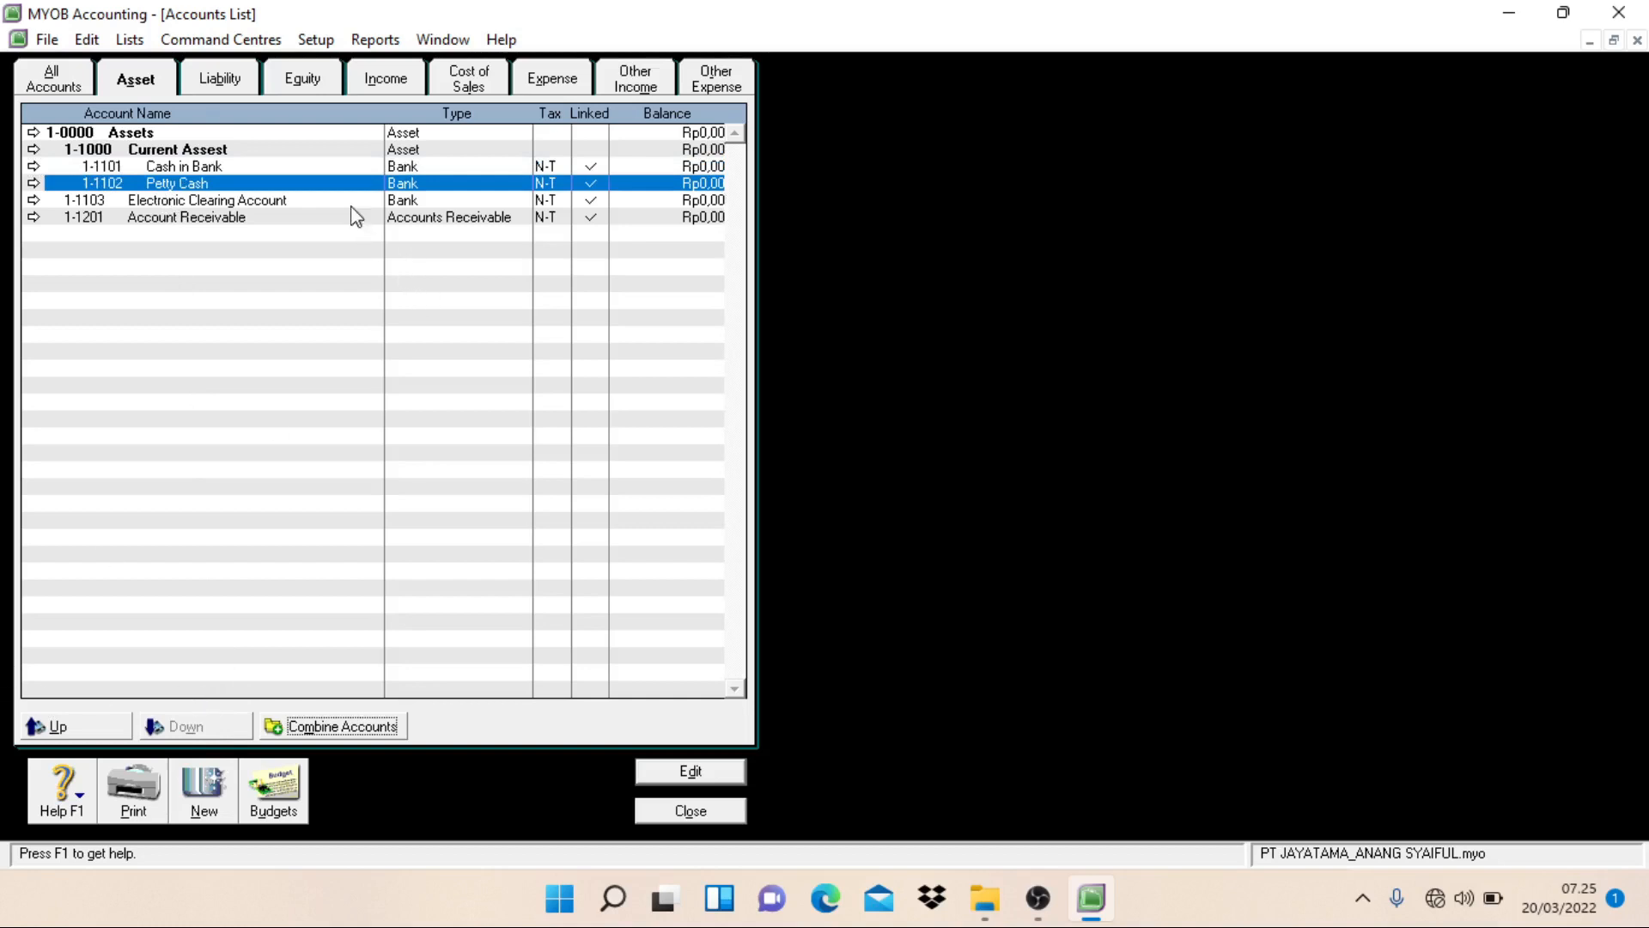
left_click(352, 201)
left_click(176, 726)
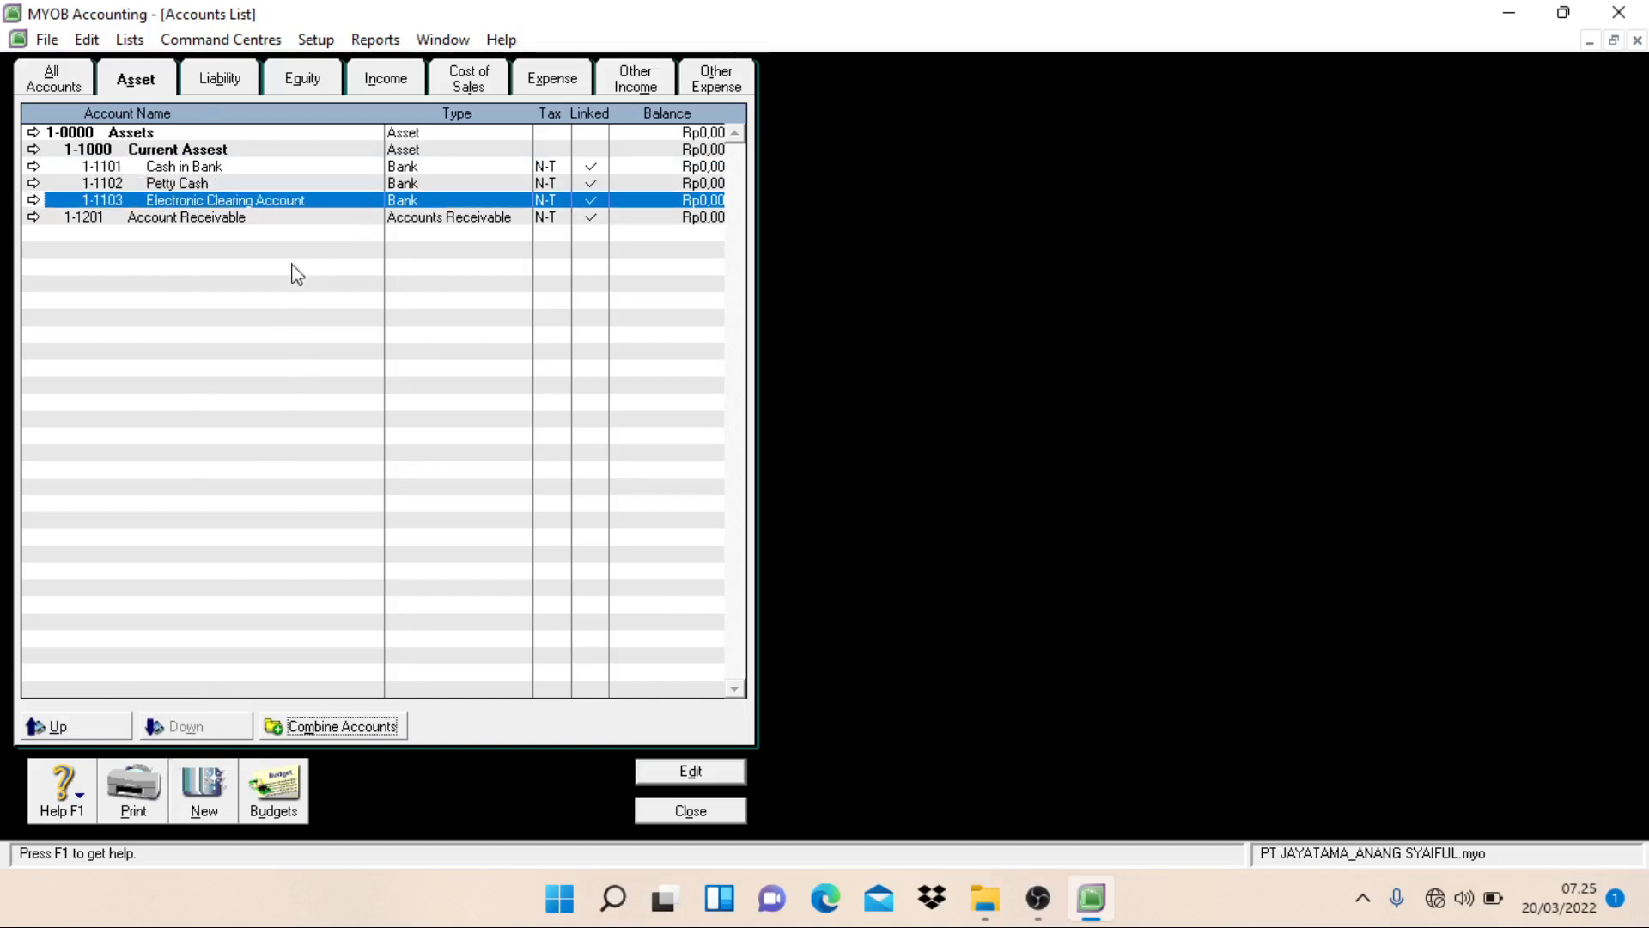
left_click(292, 222)
left_click(230, 726)
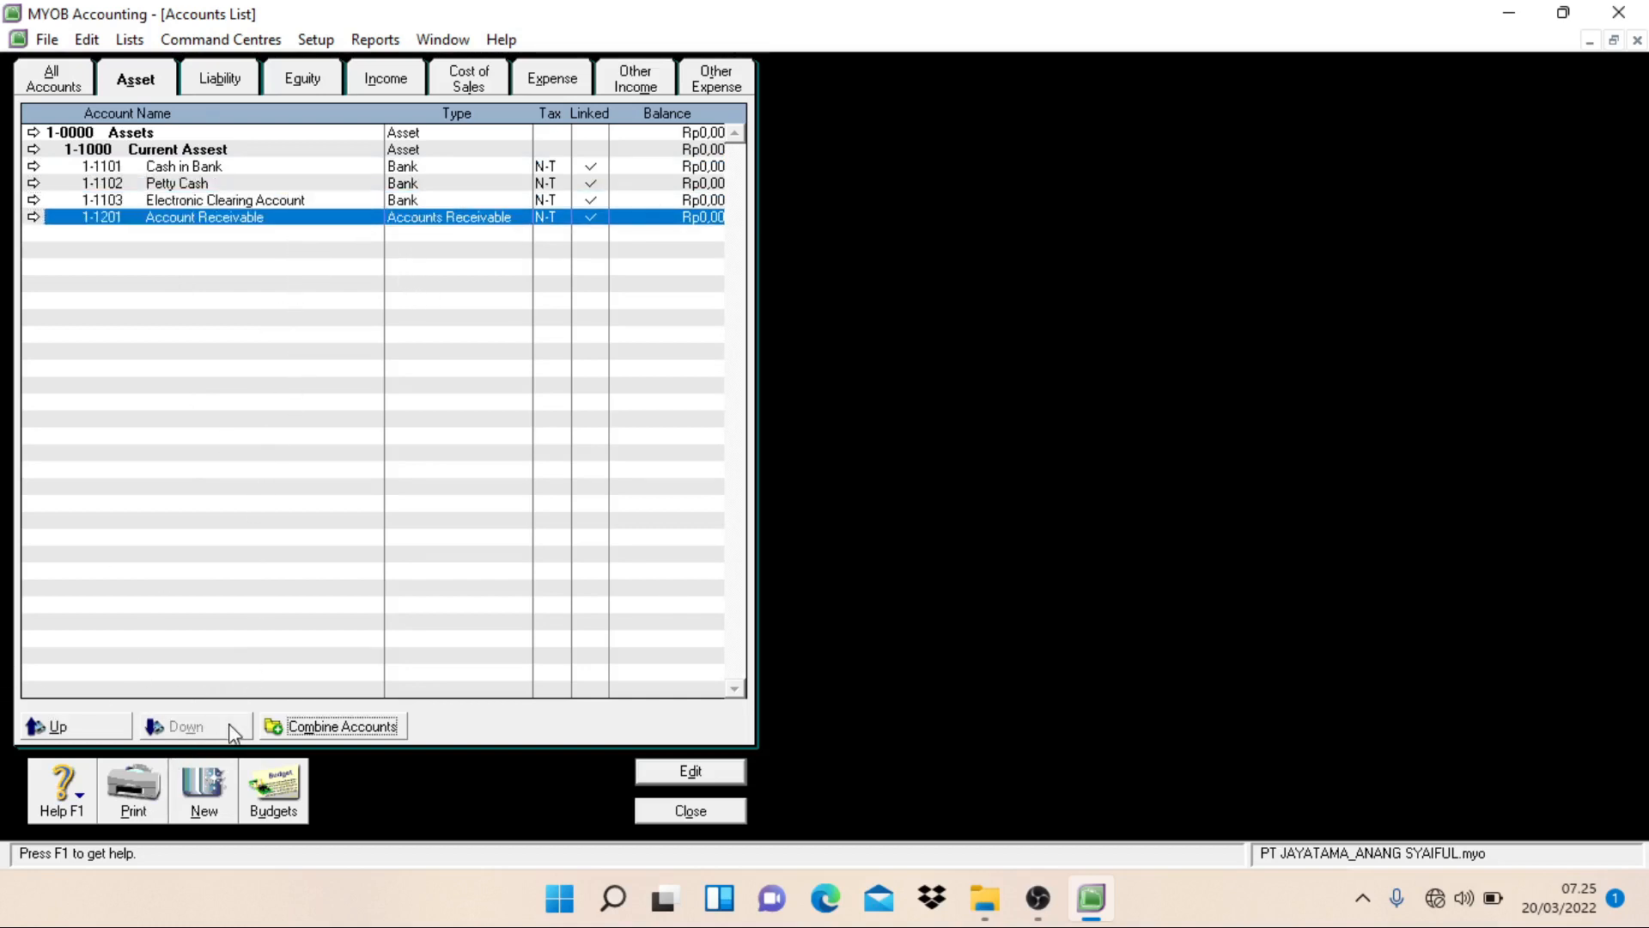
Step: Create a header account of type Asset numbered 1-2000 and named Fixed Assets
left_click(211, 809)
left_click(93, 143)
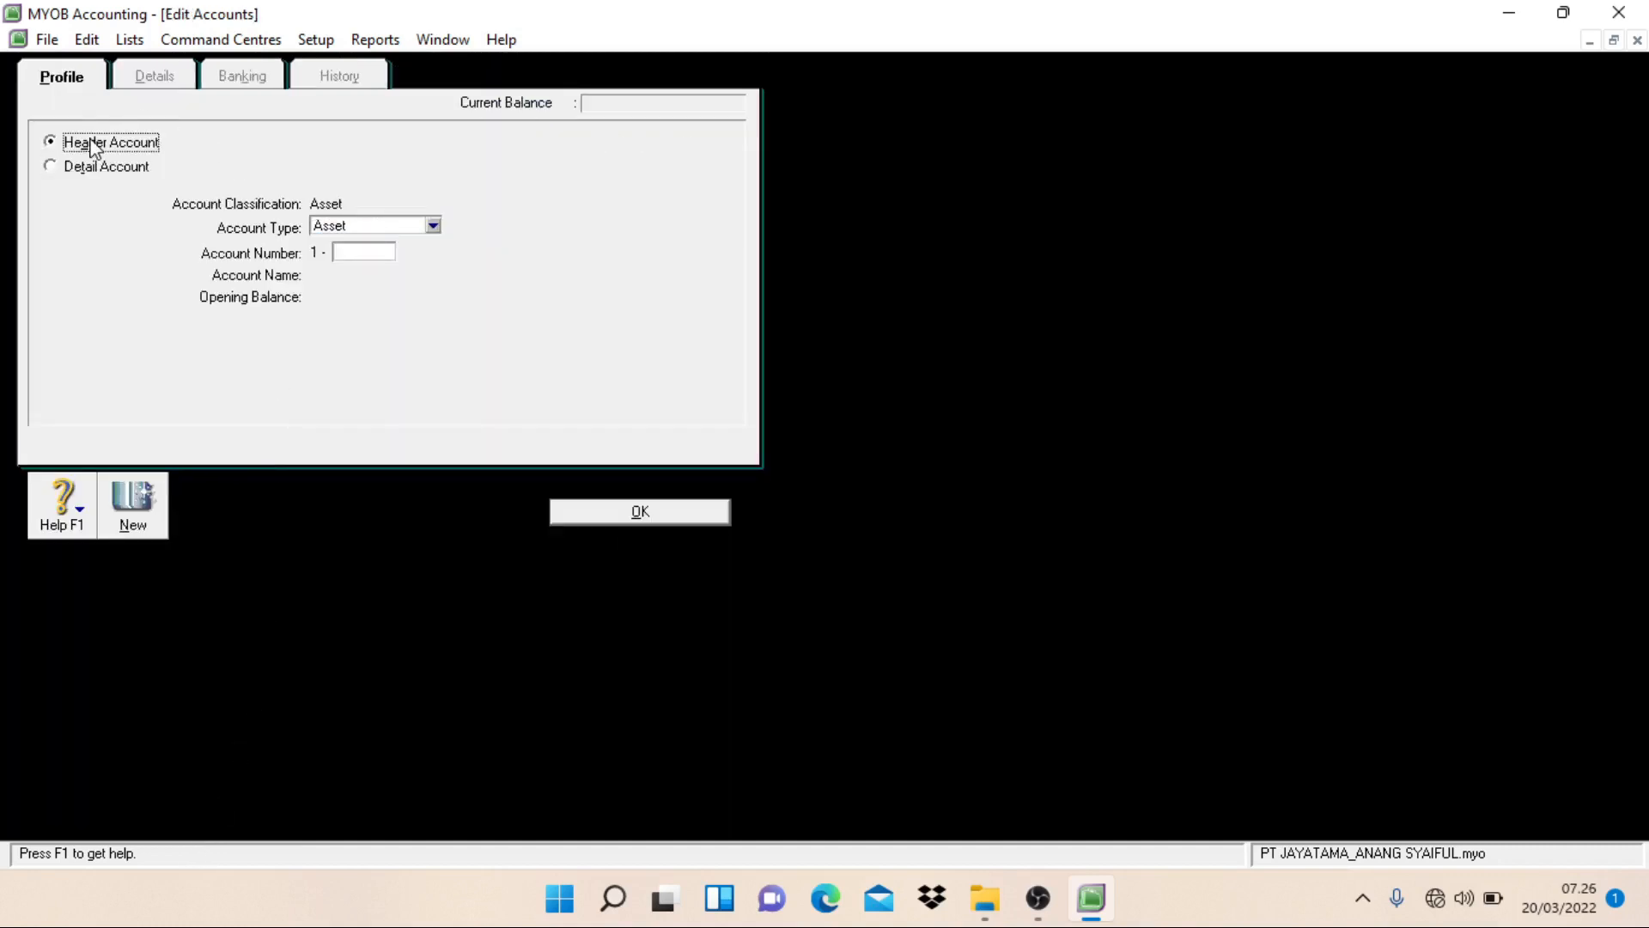
left_click(363, 254)
type("2000")
key("Tab")
type("Fi")
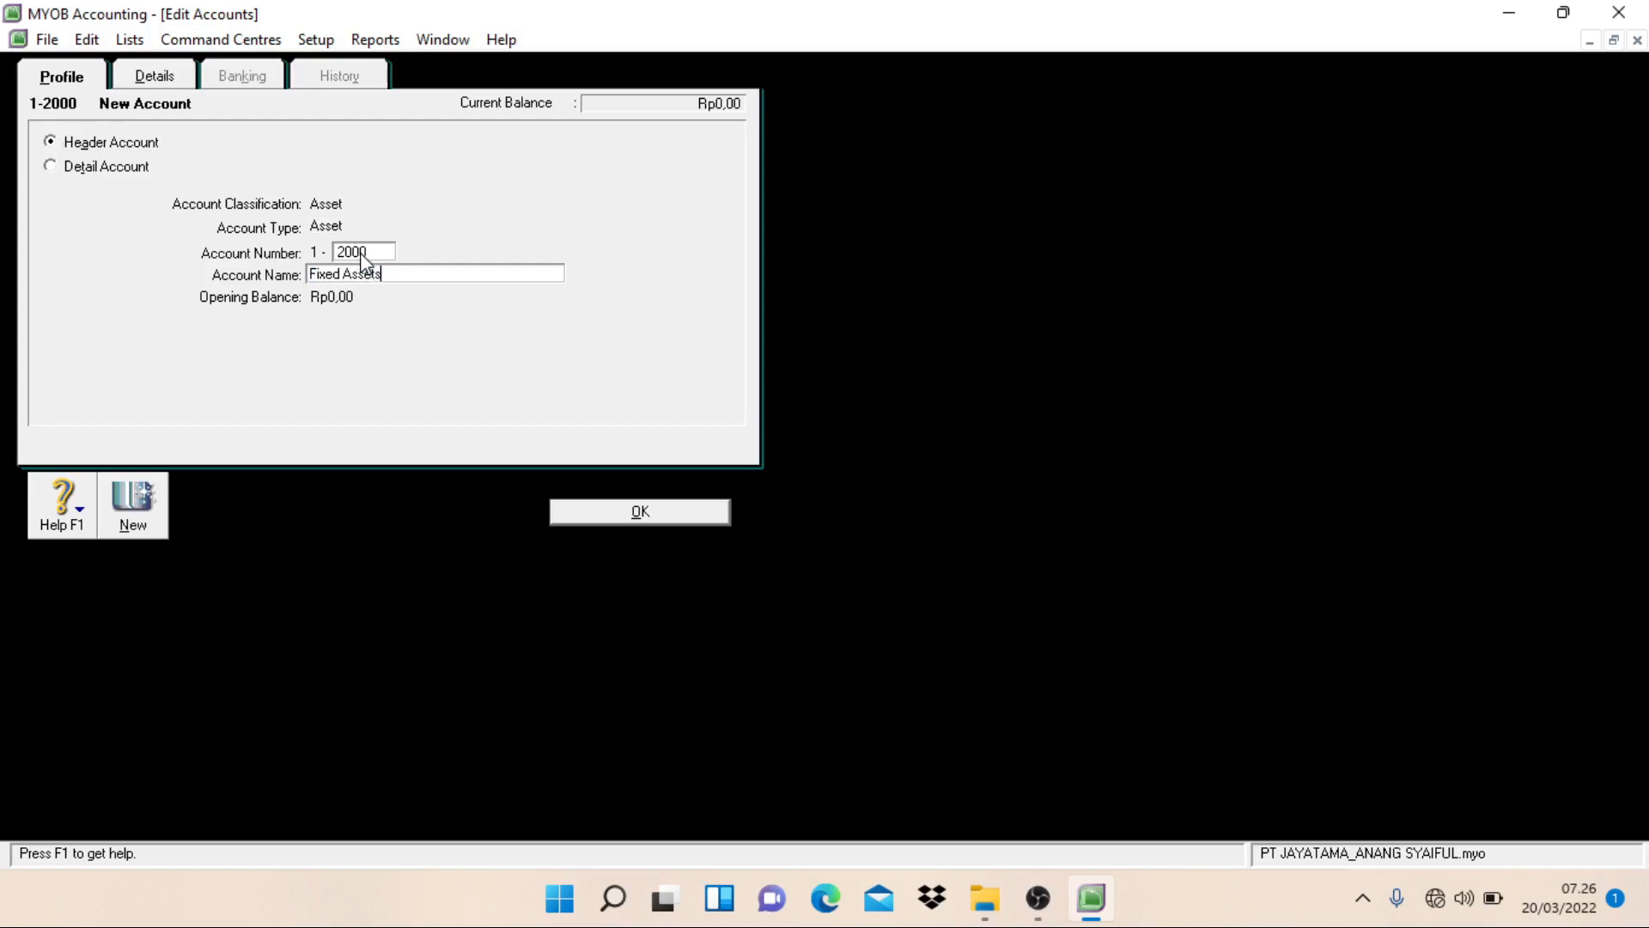
left_click(692, 514)
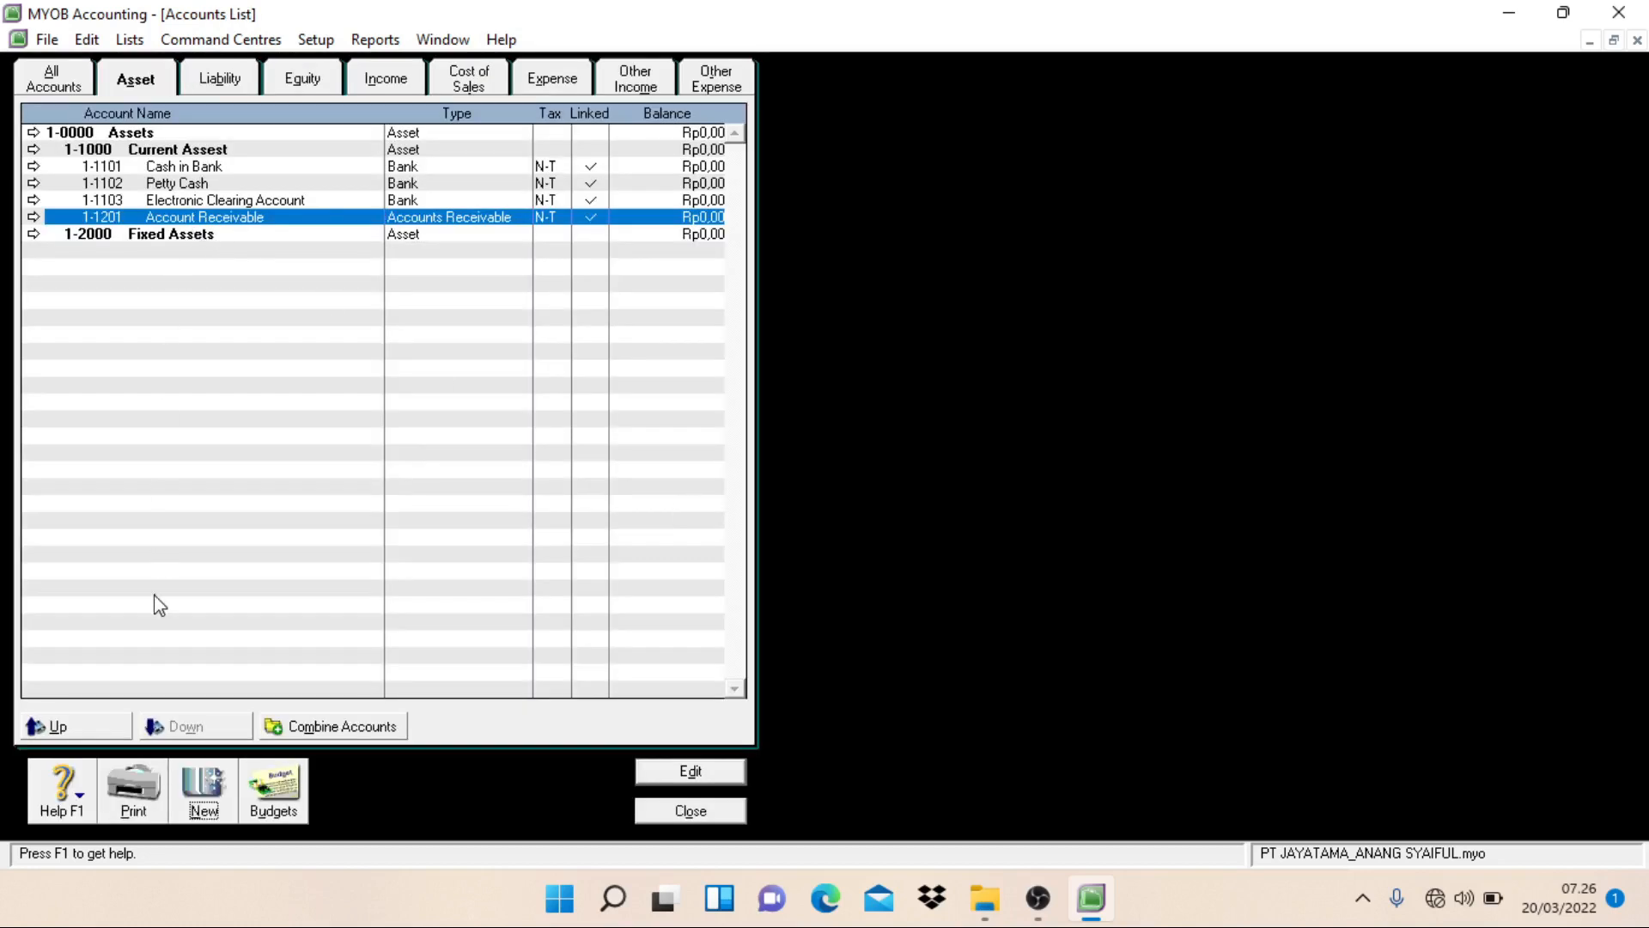
Step: Create a header account of type Liability numbered 2-1000 and named Current Liabilities
left_click(199, 788)
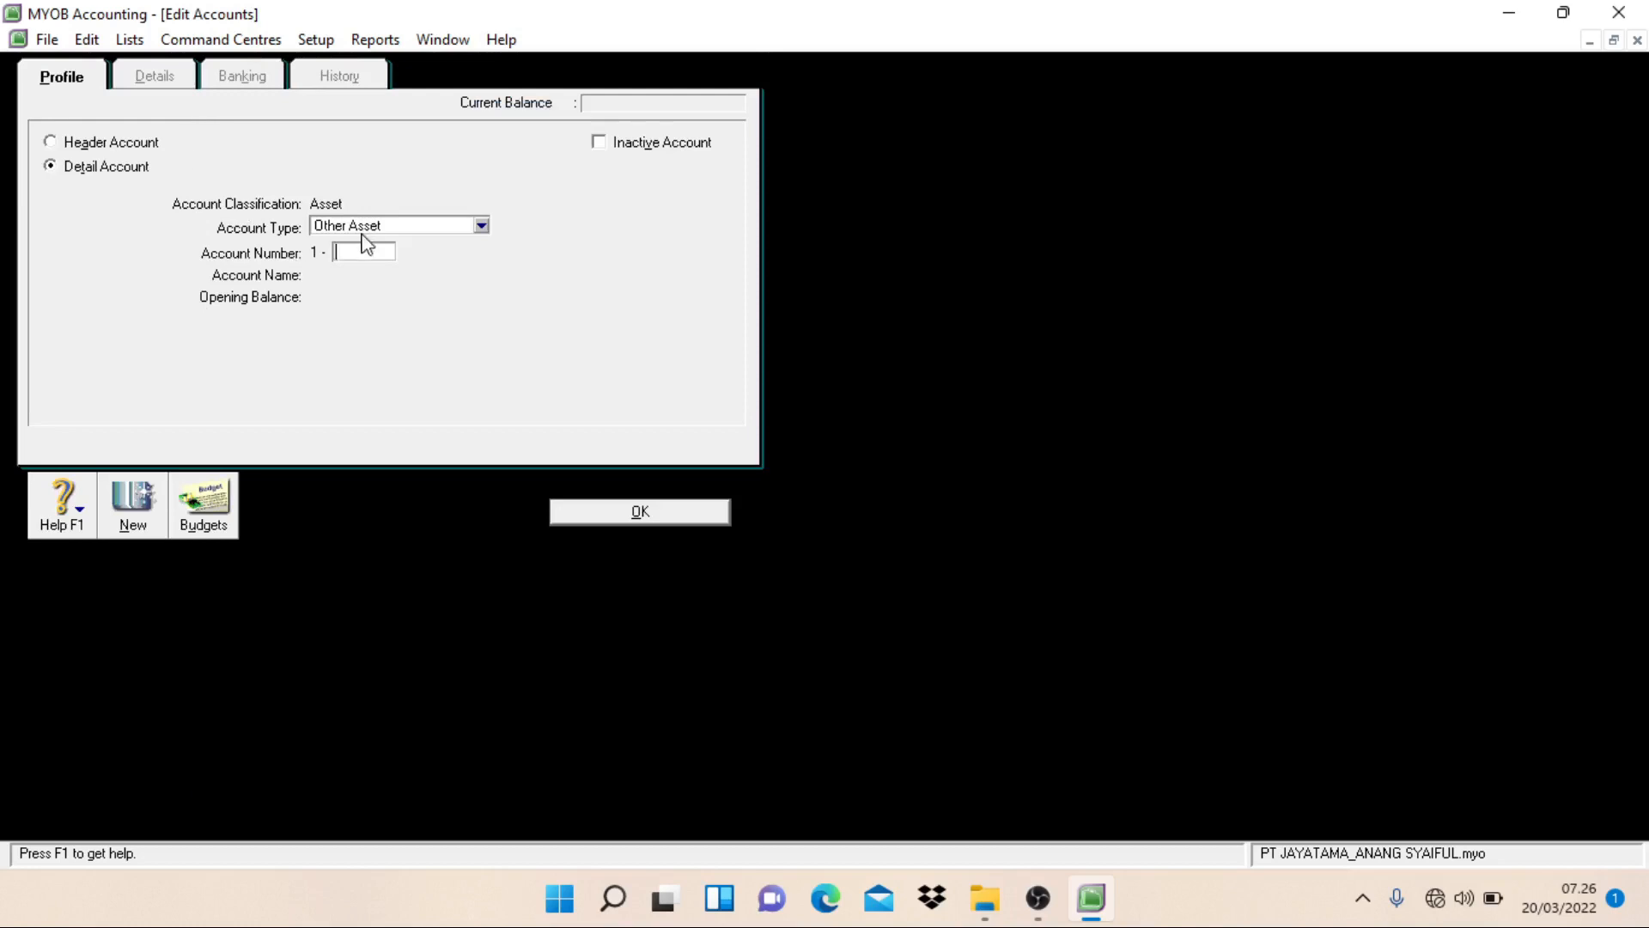
left_click(133, 146)
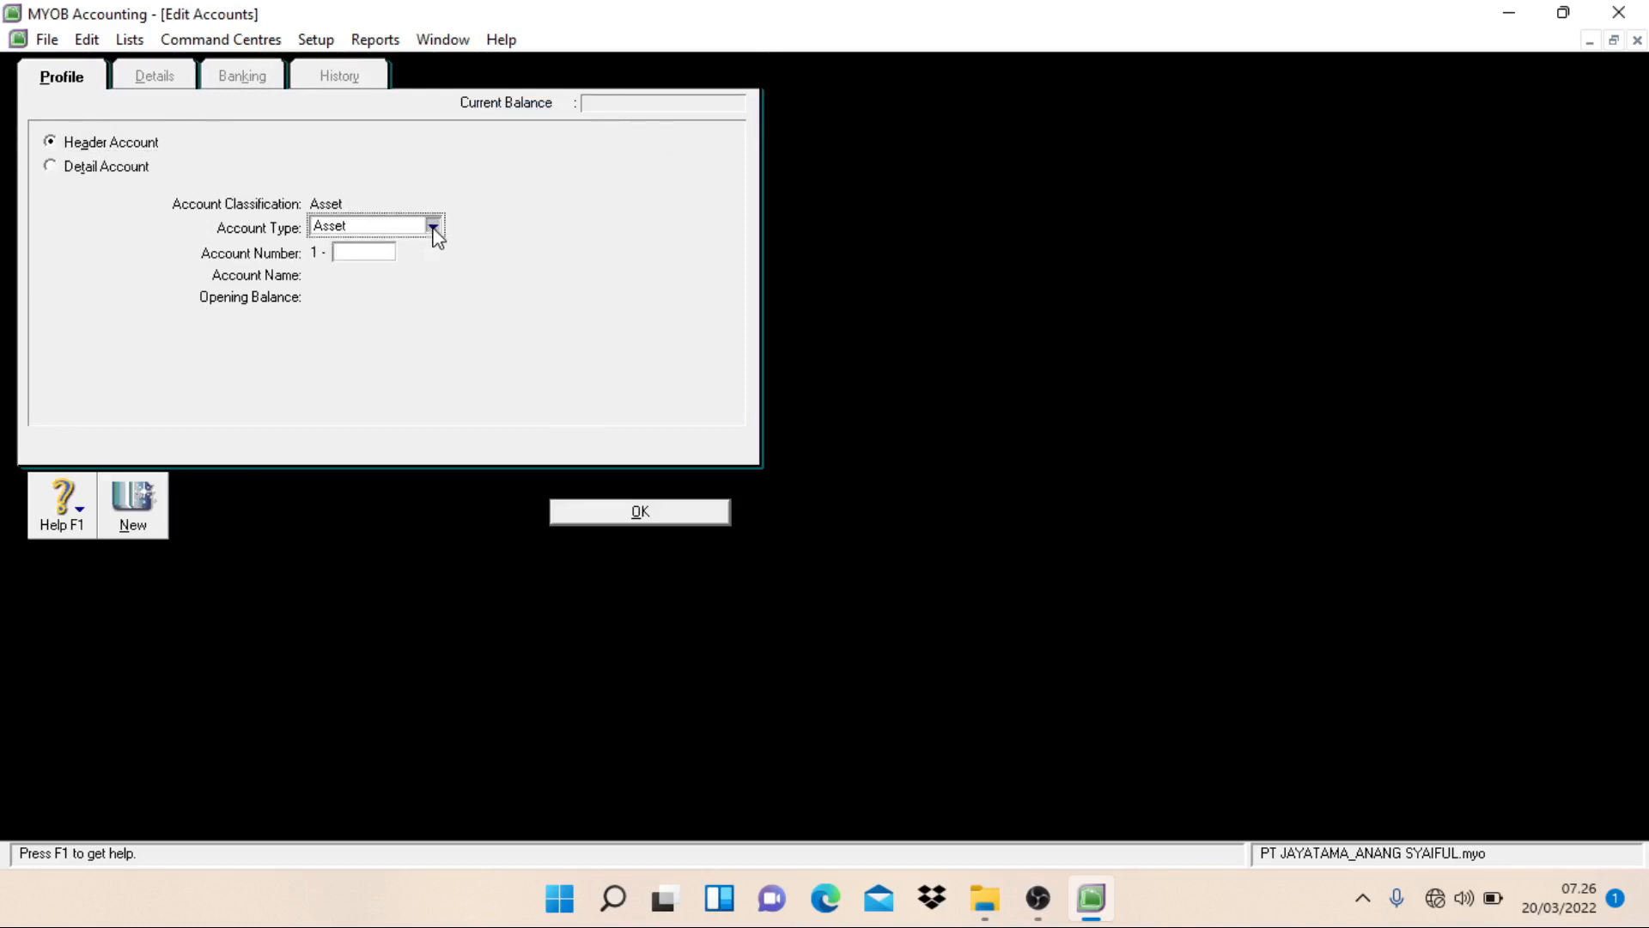
left_click(433, 225)
left_click(399, 260)
left_click(356, 254)
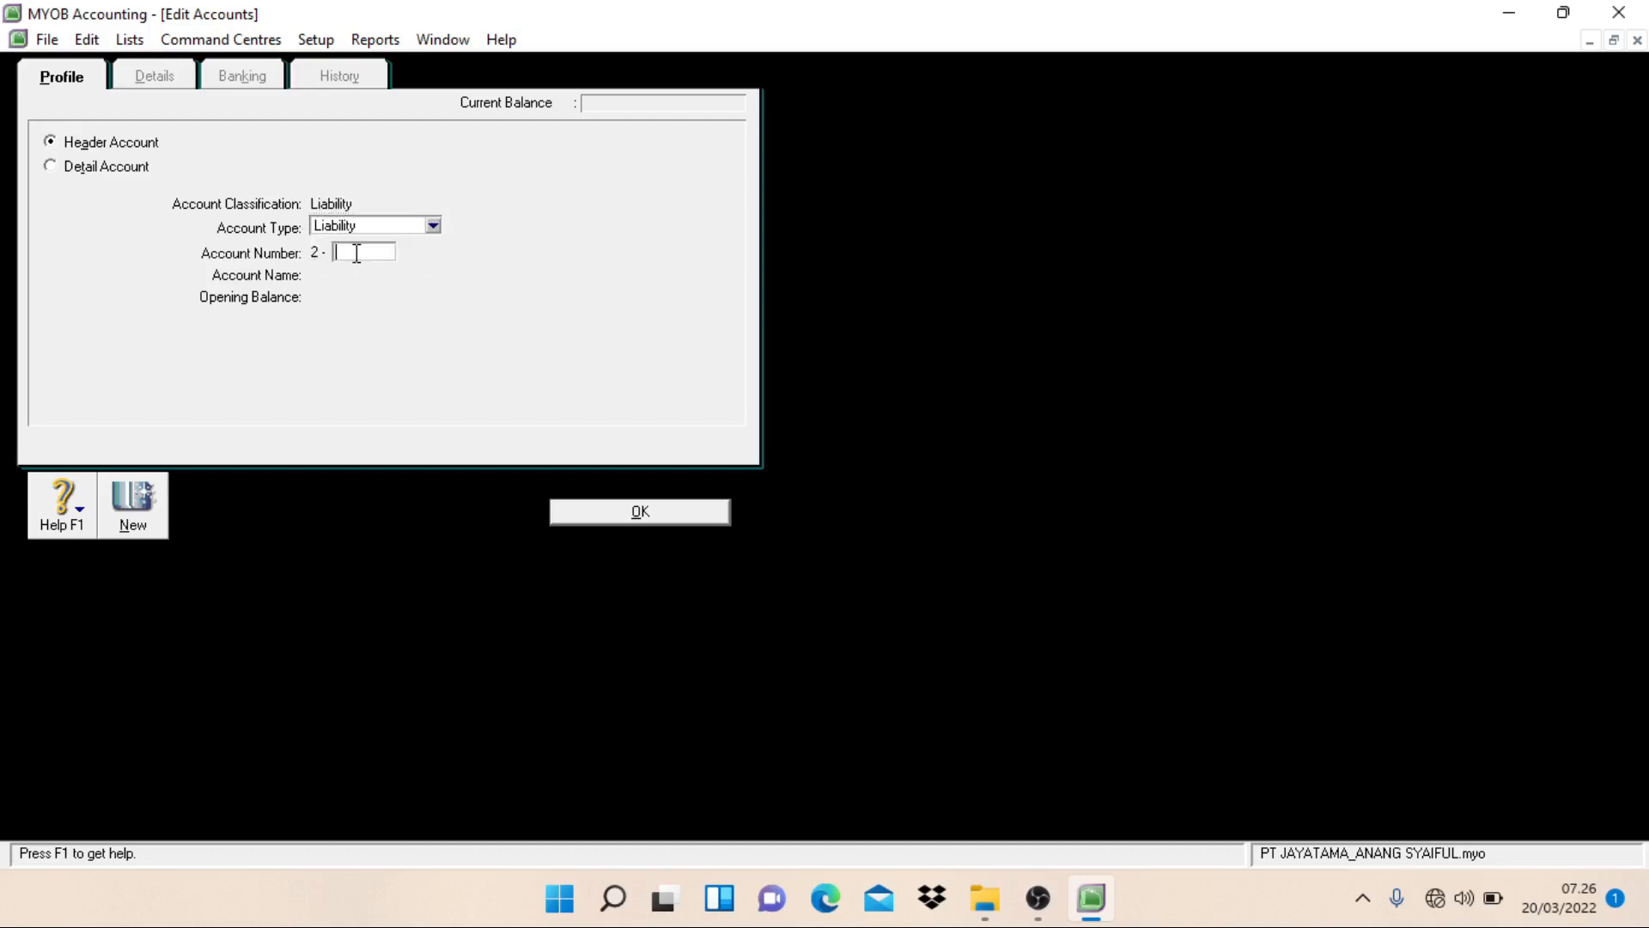
type("2")
key("BackSpace")
type("1000")
key("Tab")
type("Cu")
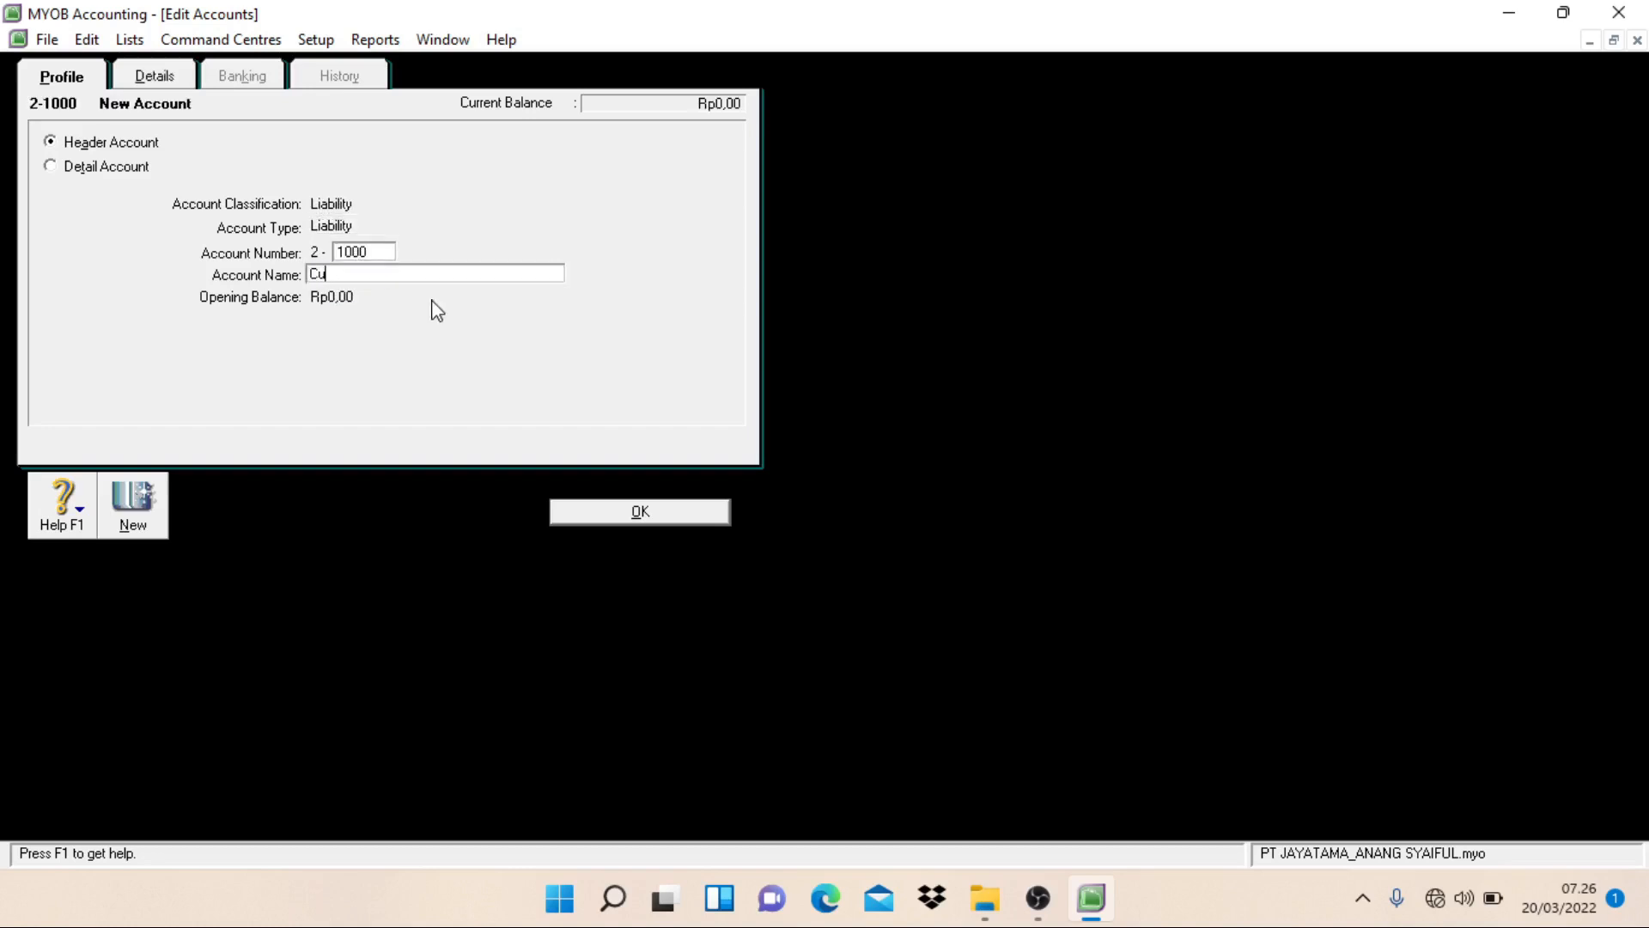
type("rrent Liabilities")
left_click(601, 518)
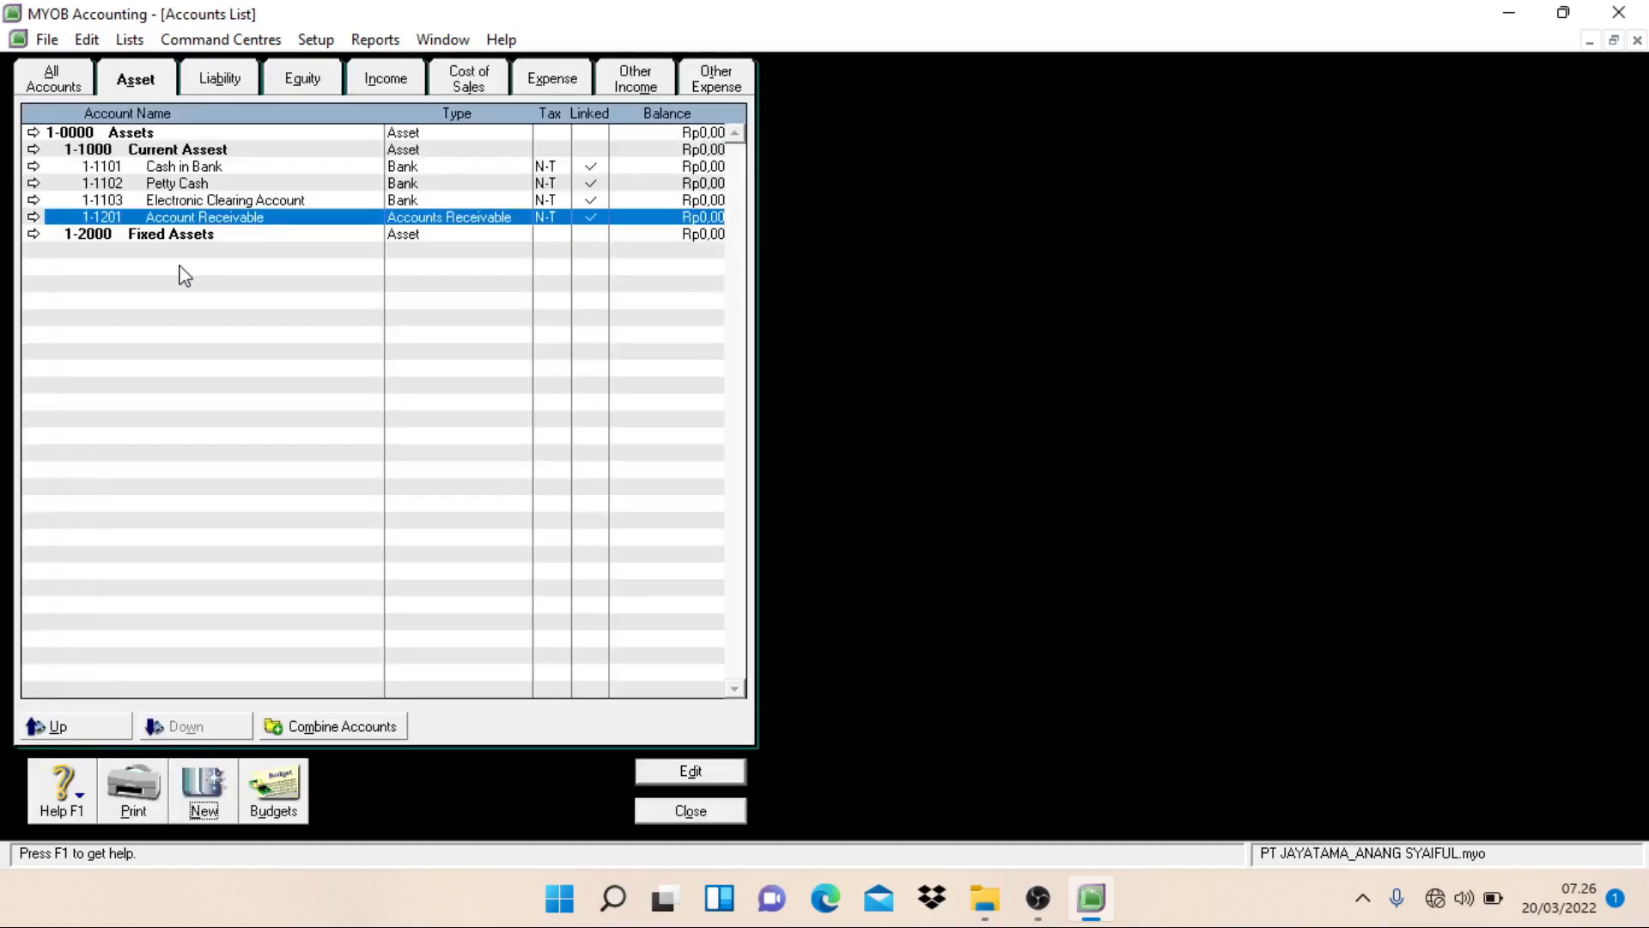
Step: Among the liabilities, move Accounts Payable one level down under the 2-1000 Current Liabilities header
left_click(217, 79)
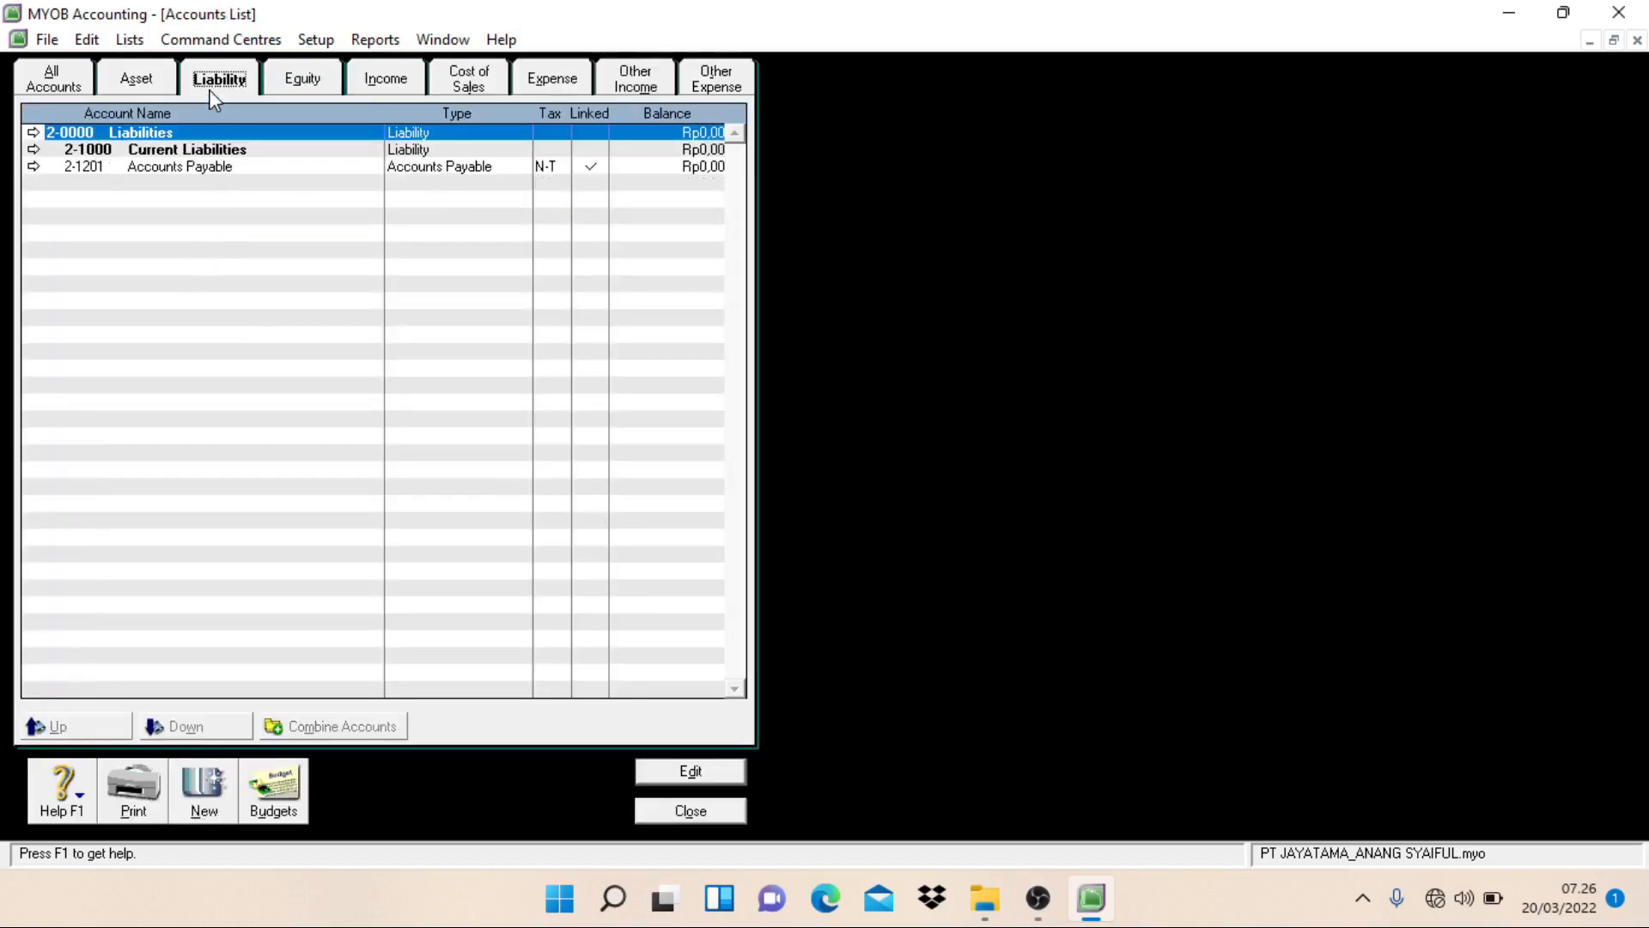
left_click(184, 167)
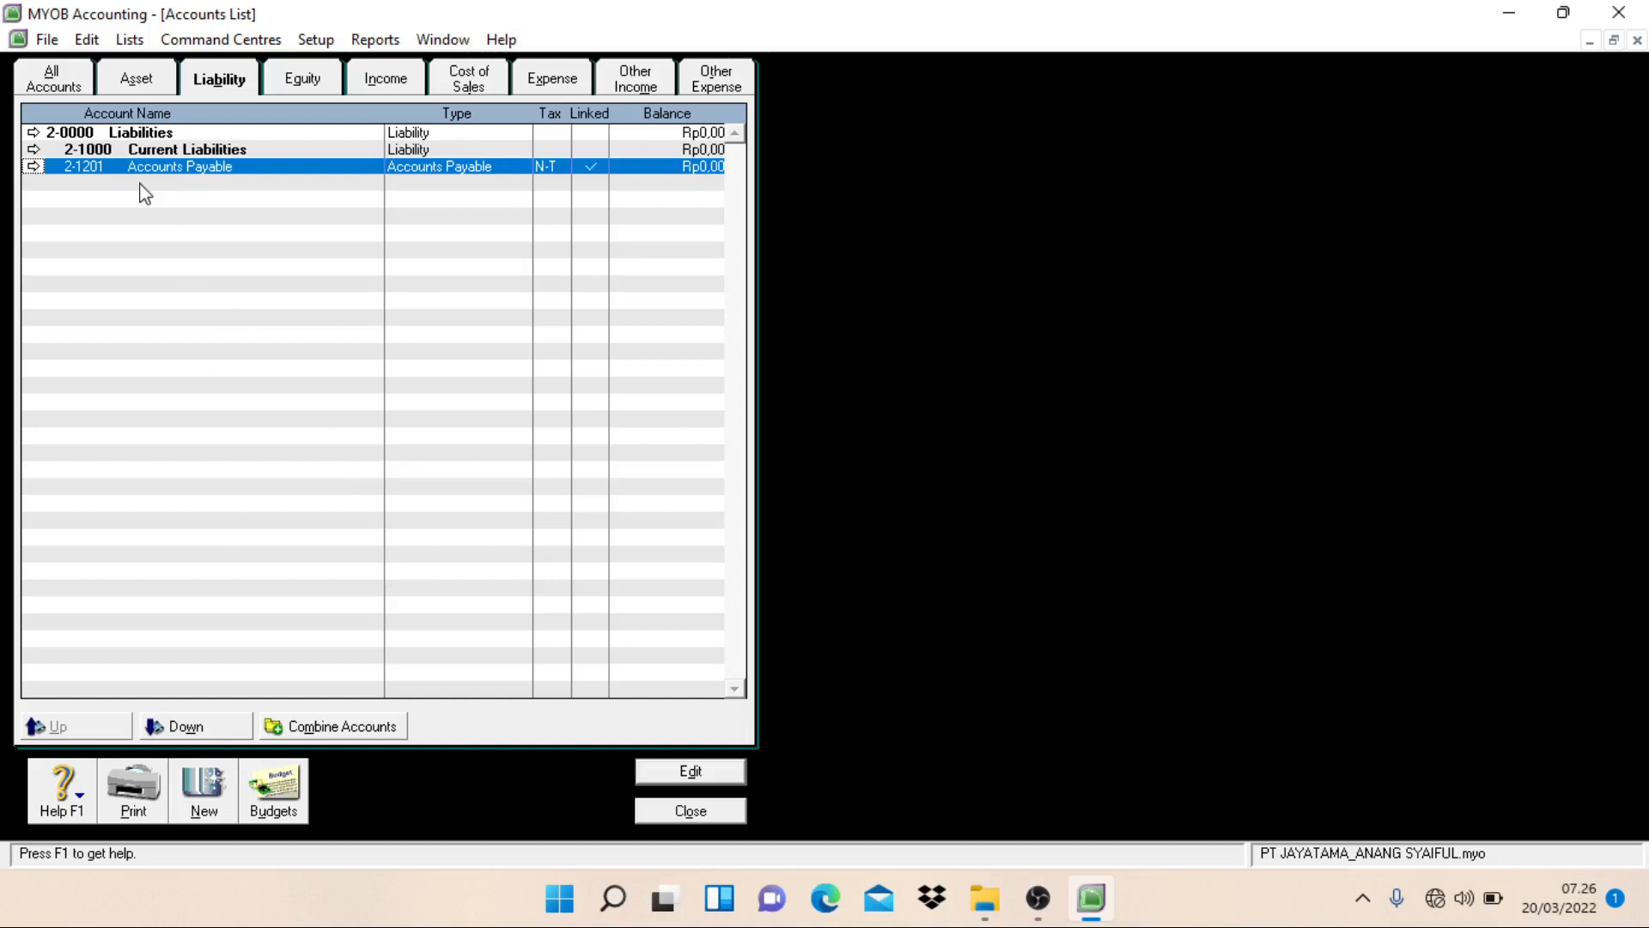
left_click(187, 730)
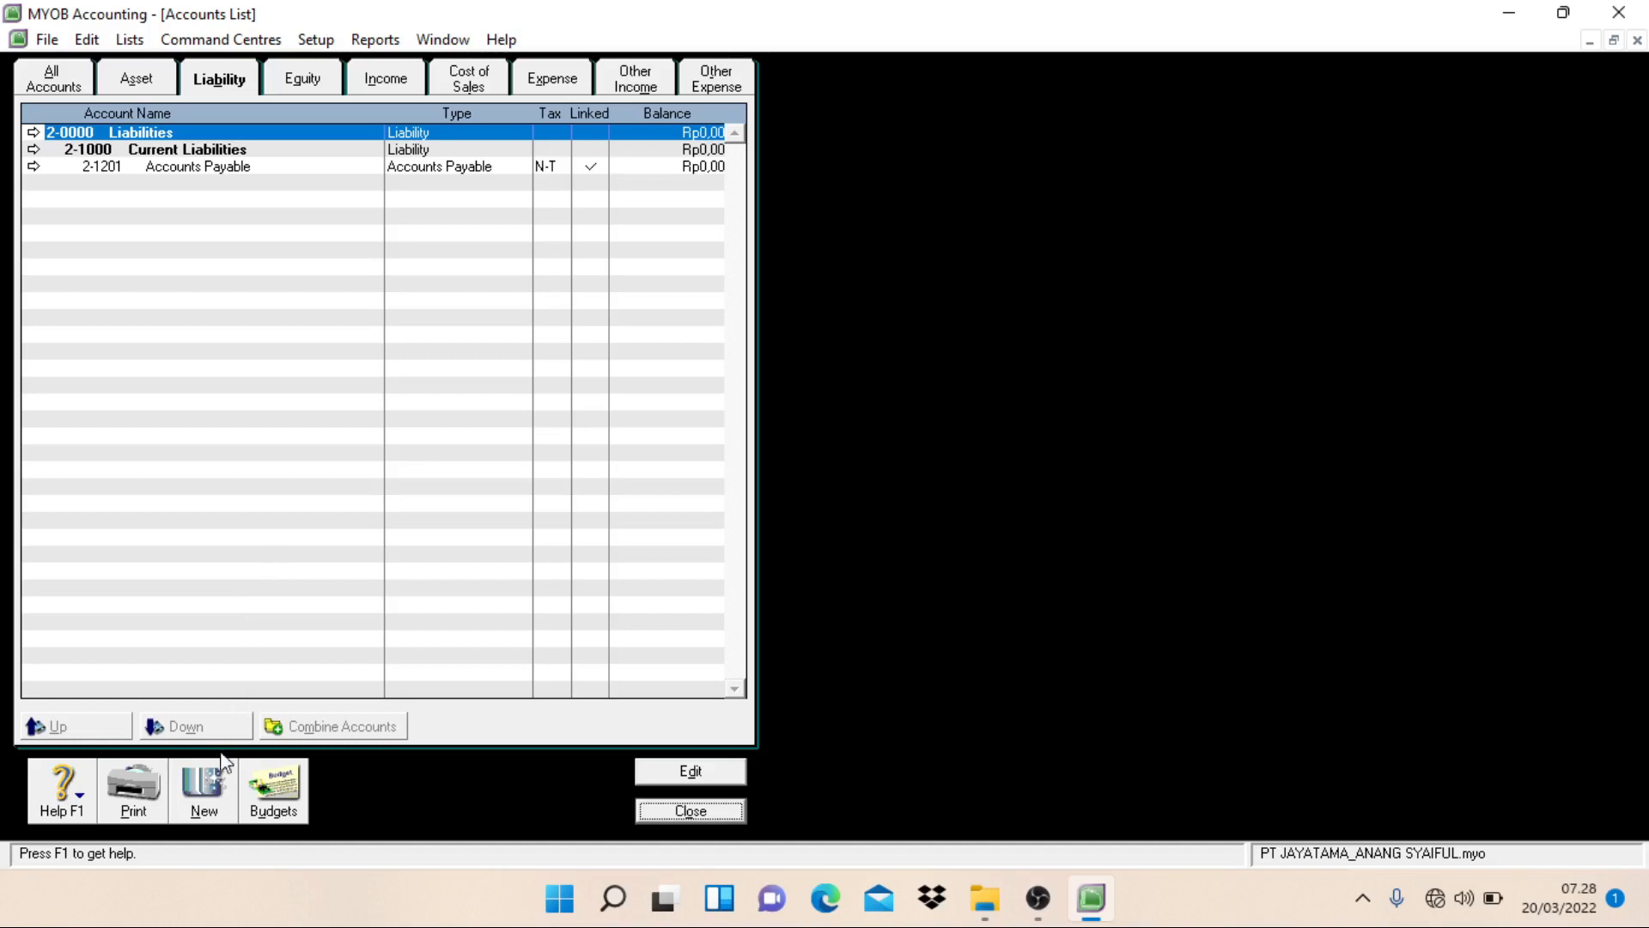
Step: Create a header account of type Liability numbered 2-2000 and named Long Term Liabilities
left_click(204, 786)
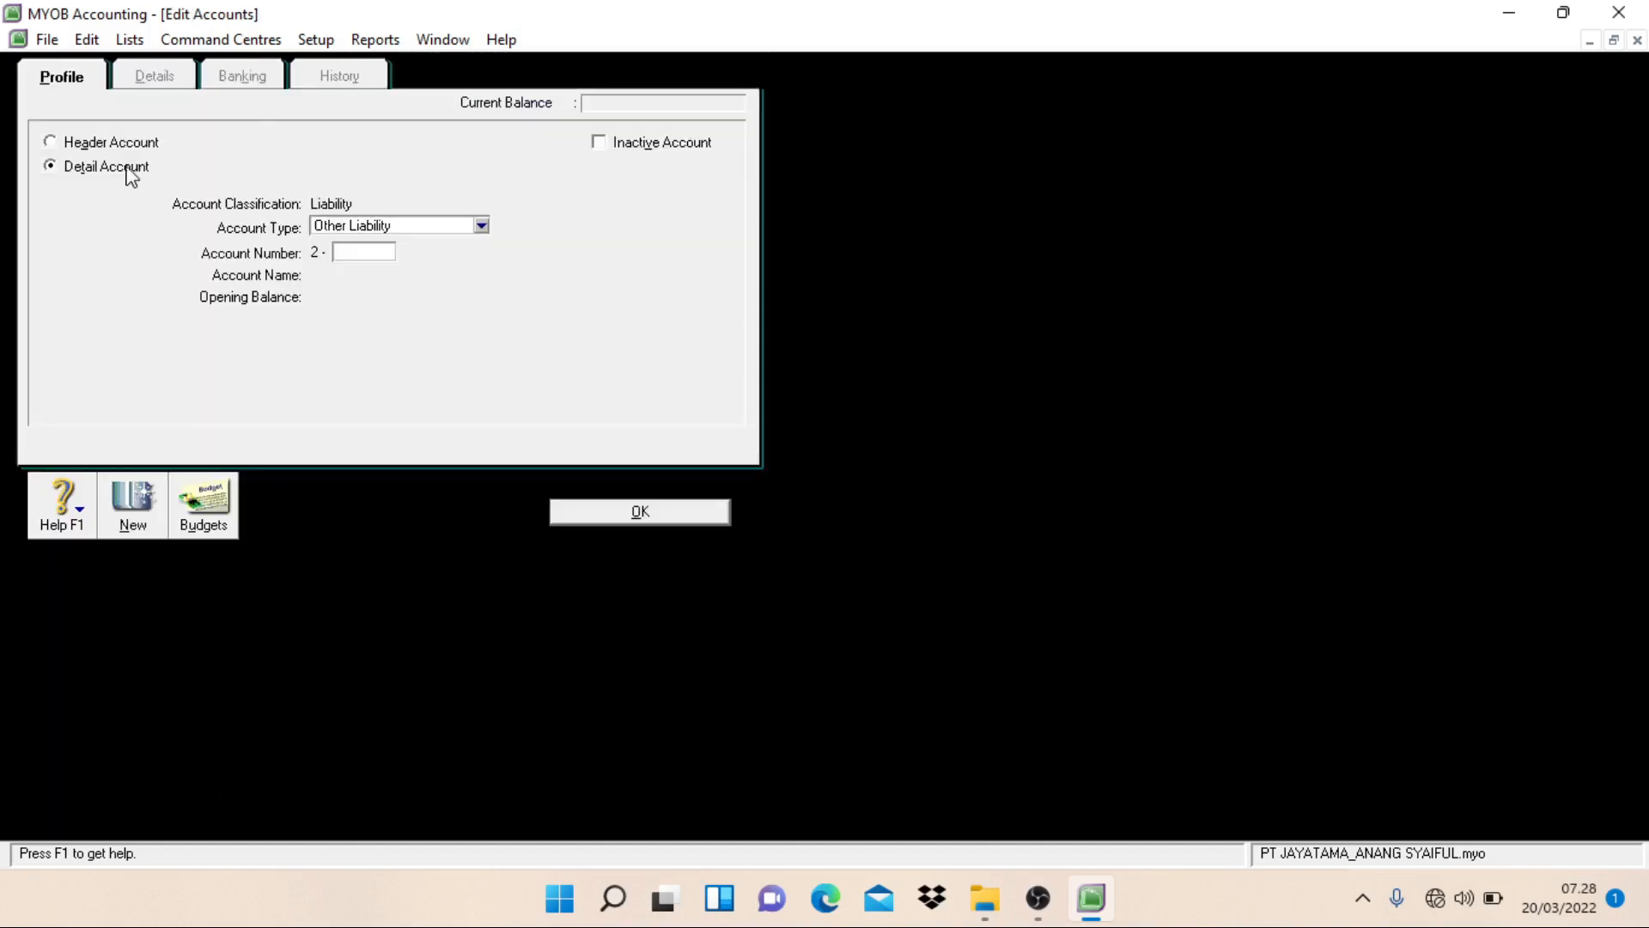
left_click(95, 143)
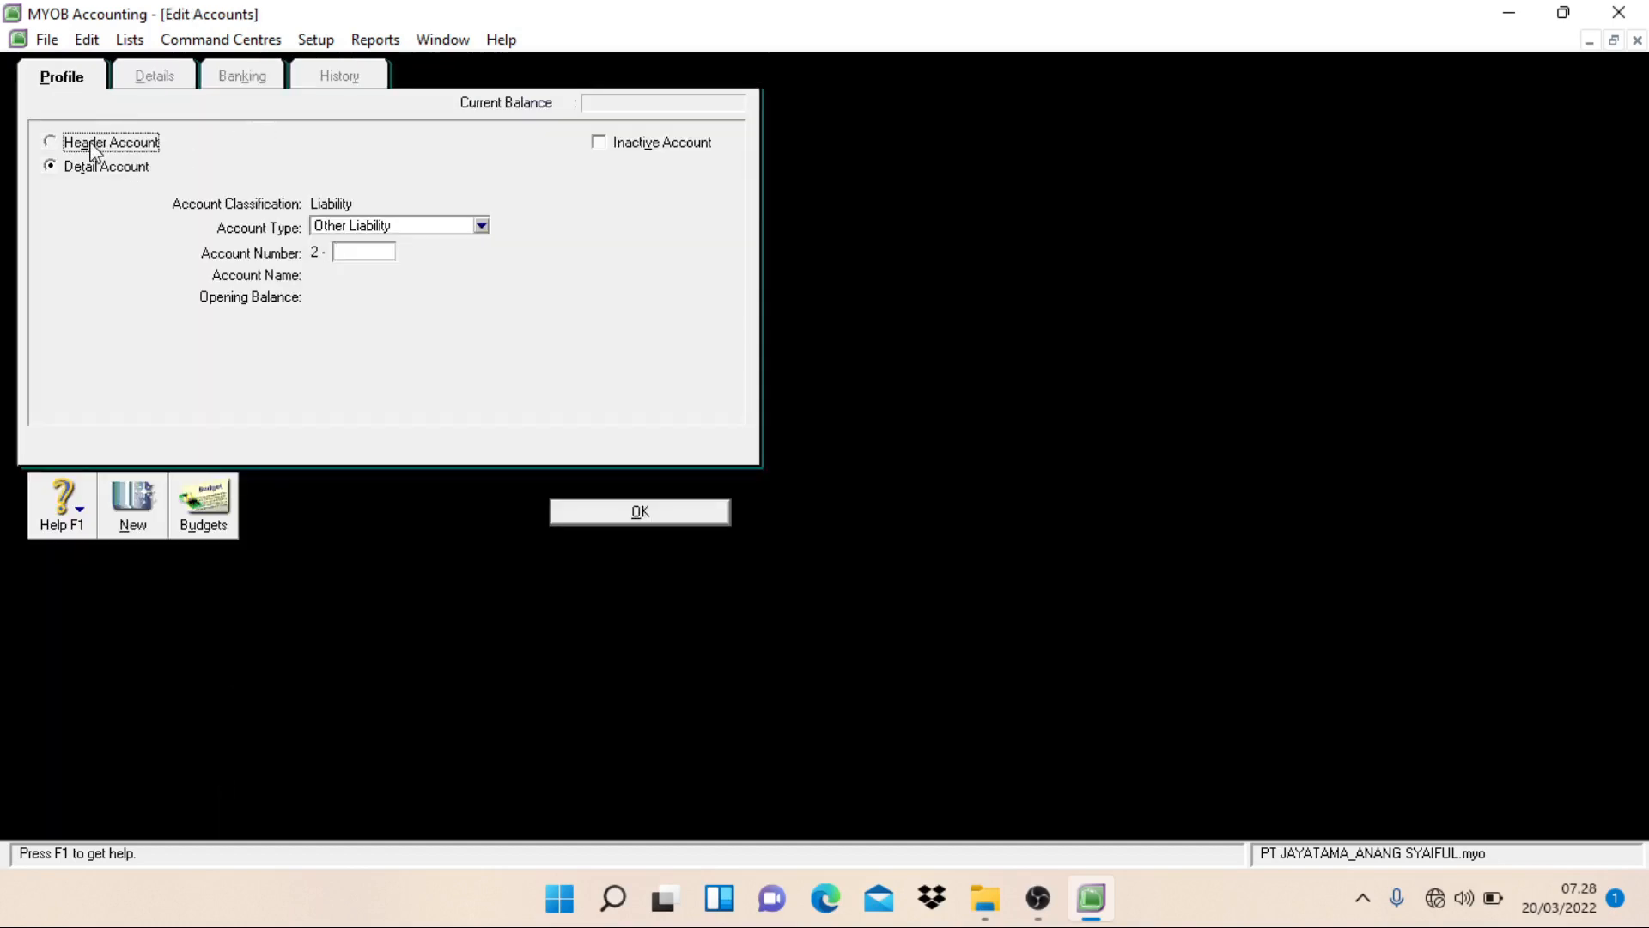
left_click(370, 252)
type("2000")
key("Tab")
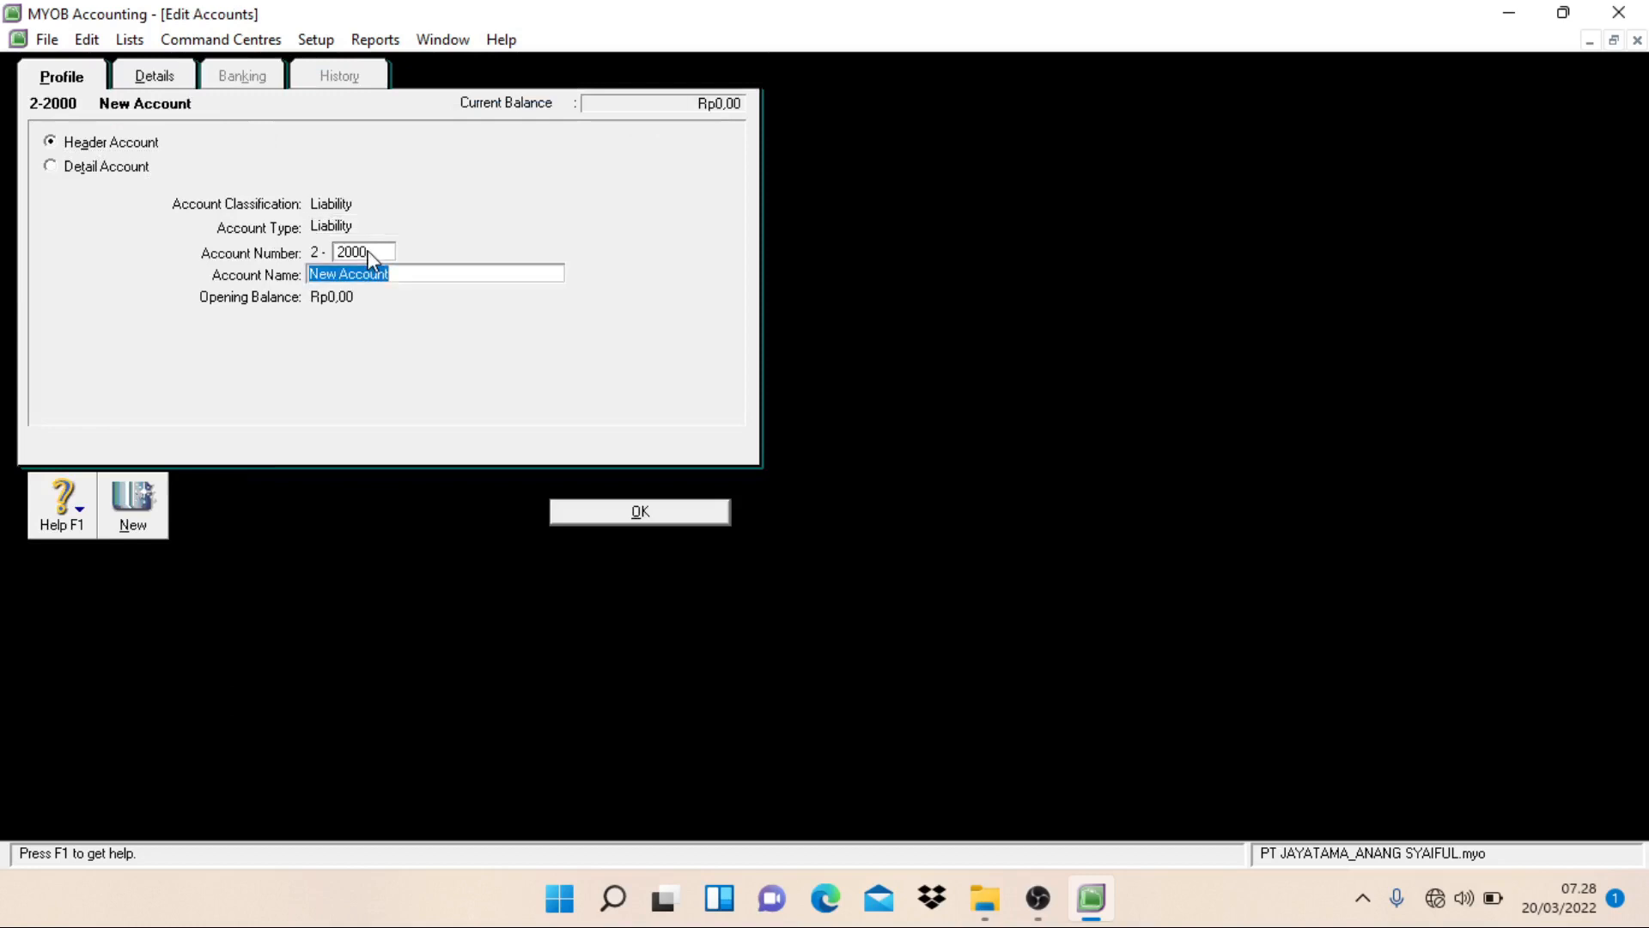
type("Long Term Liabilities")
left_click(574, 517)
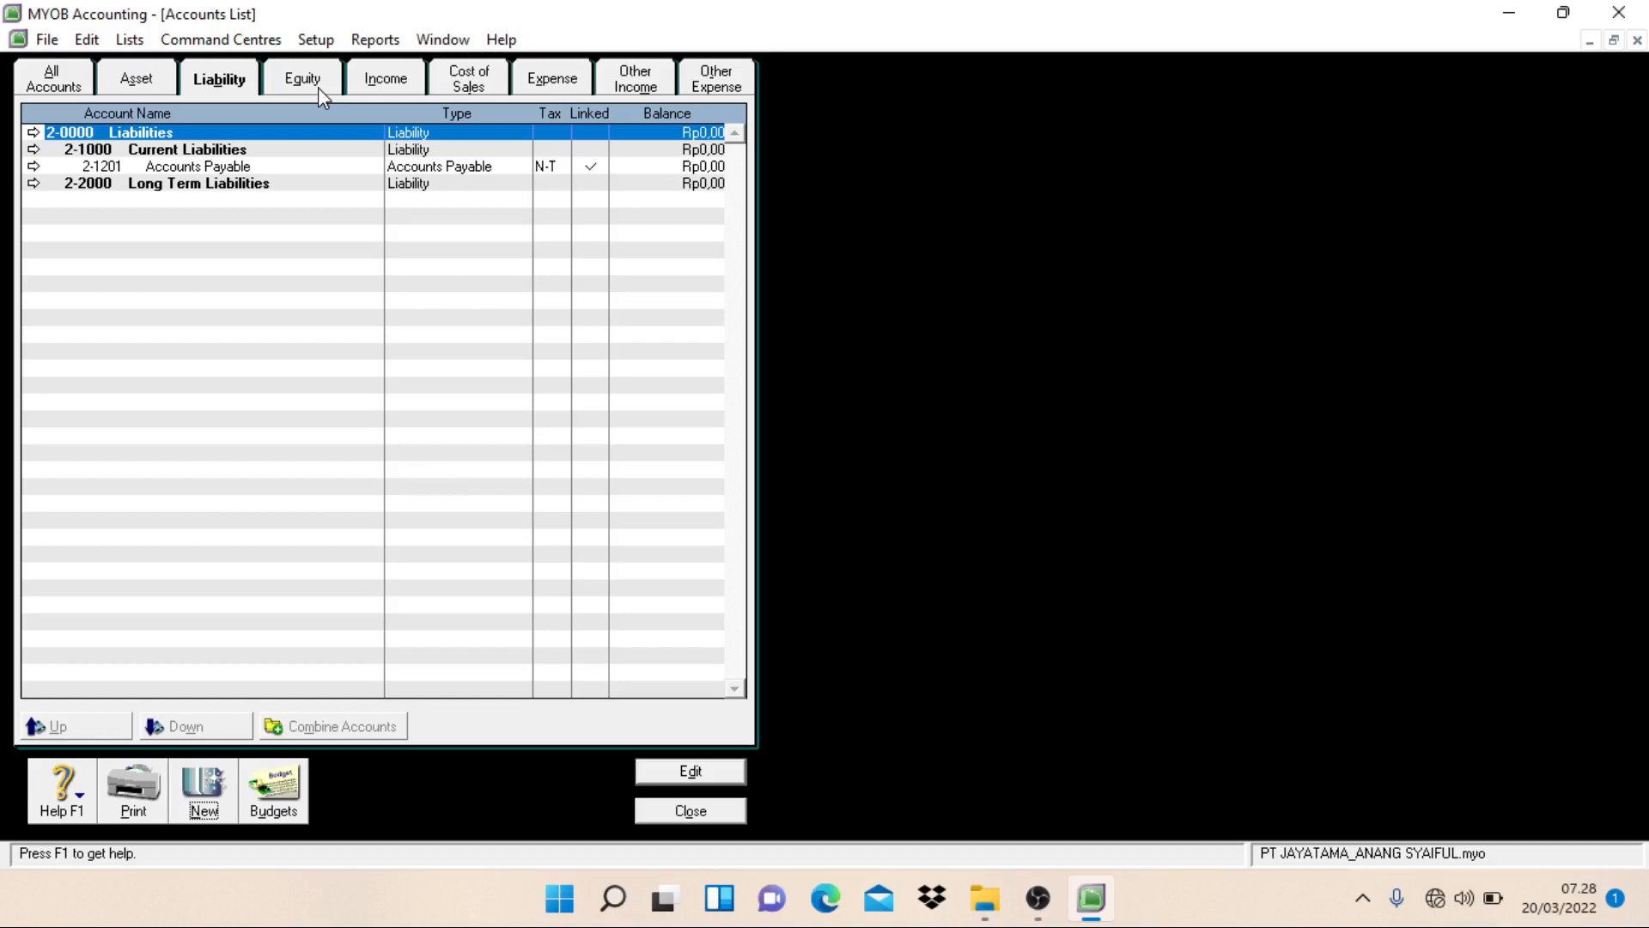
Step: Create a detail account of type Accounts Receivable numbered 1-1202 and named Allowance for Doubtful Debt
left_click(157, 86)
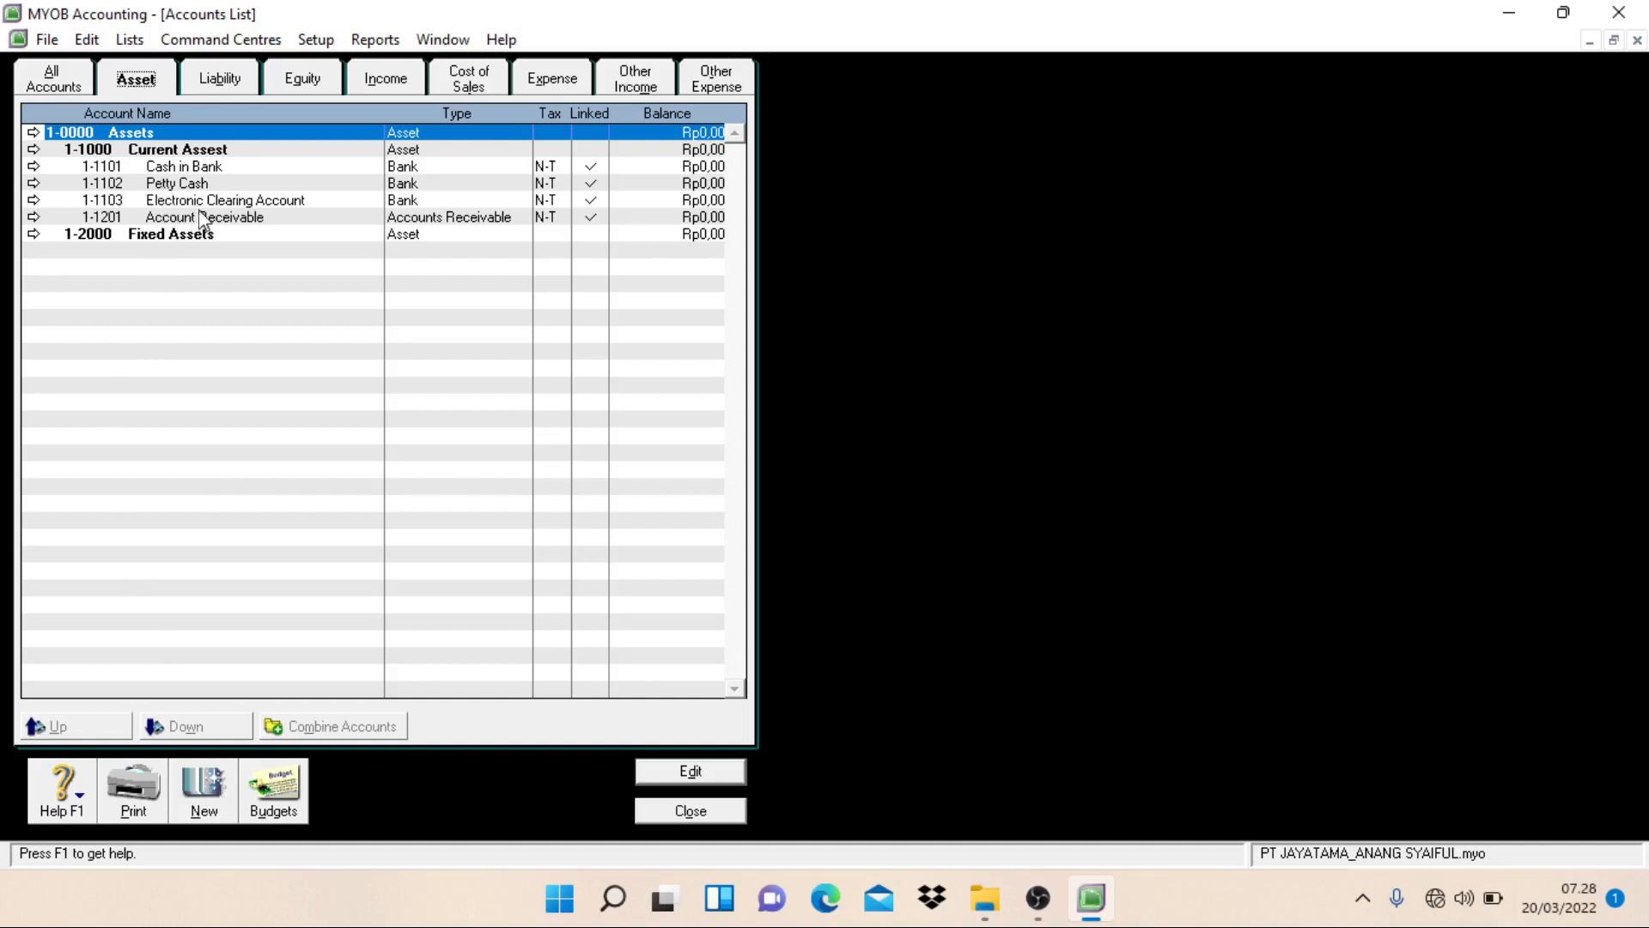
left_click(214, 784)
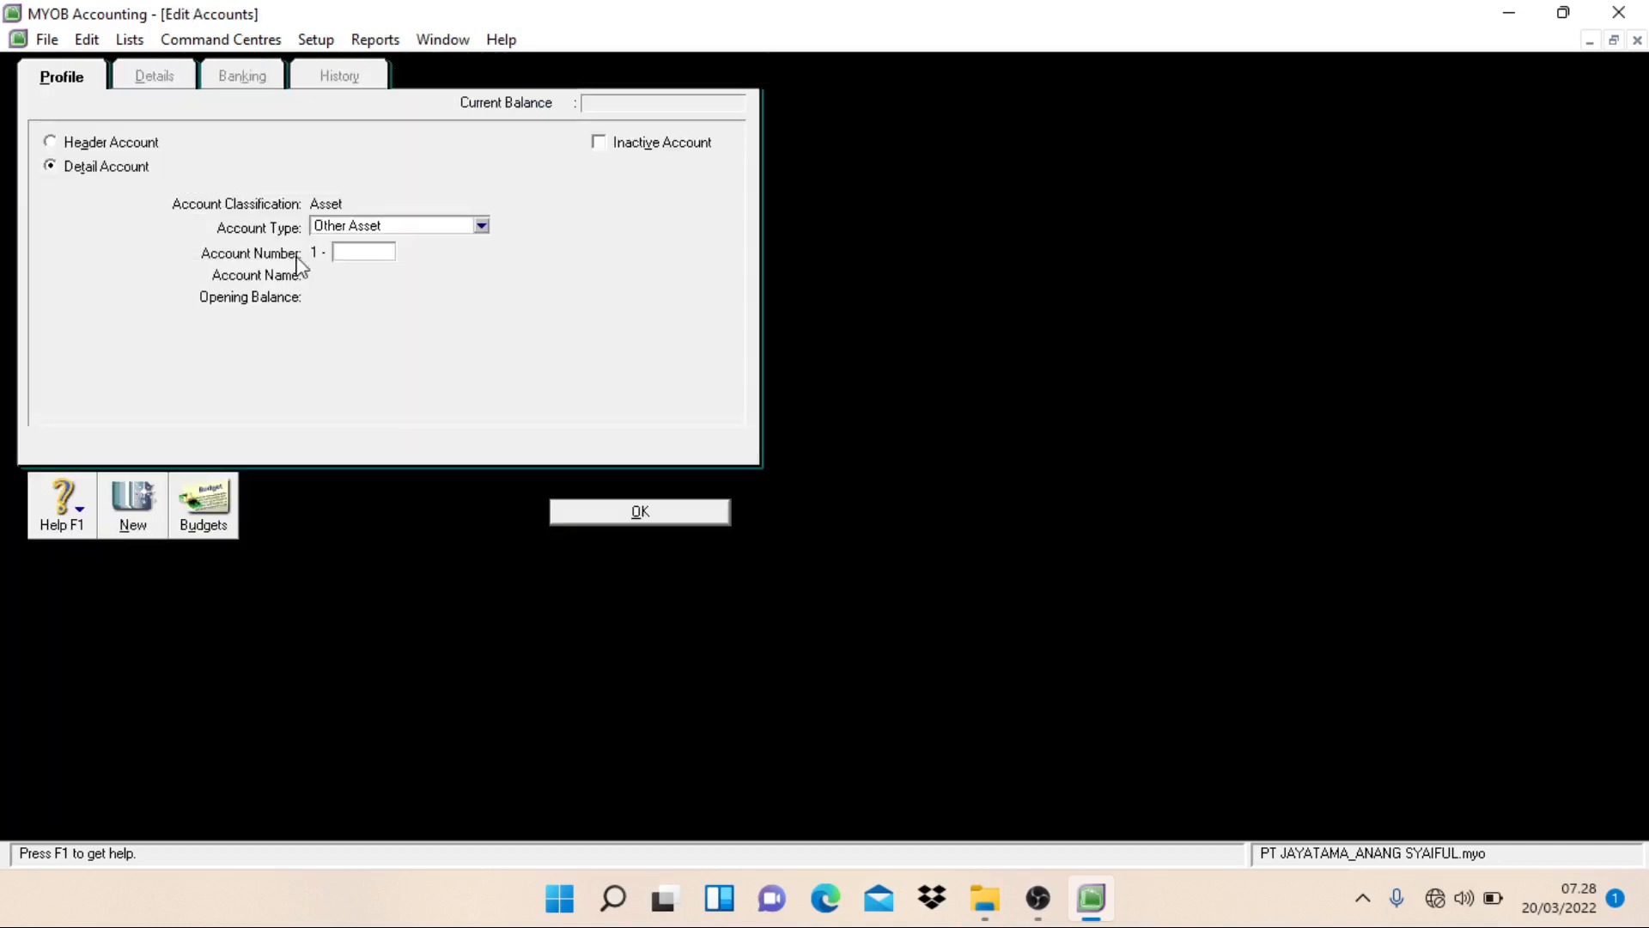
left_click(383, 226)
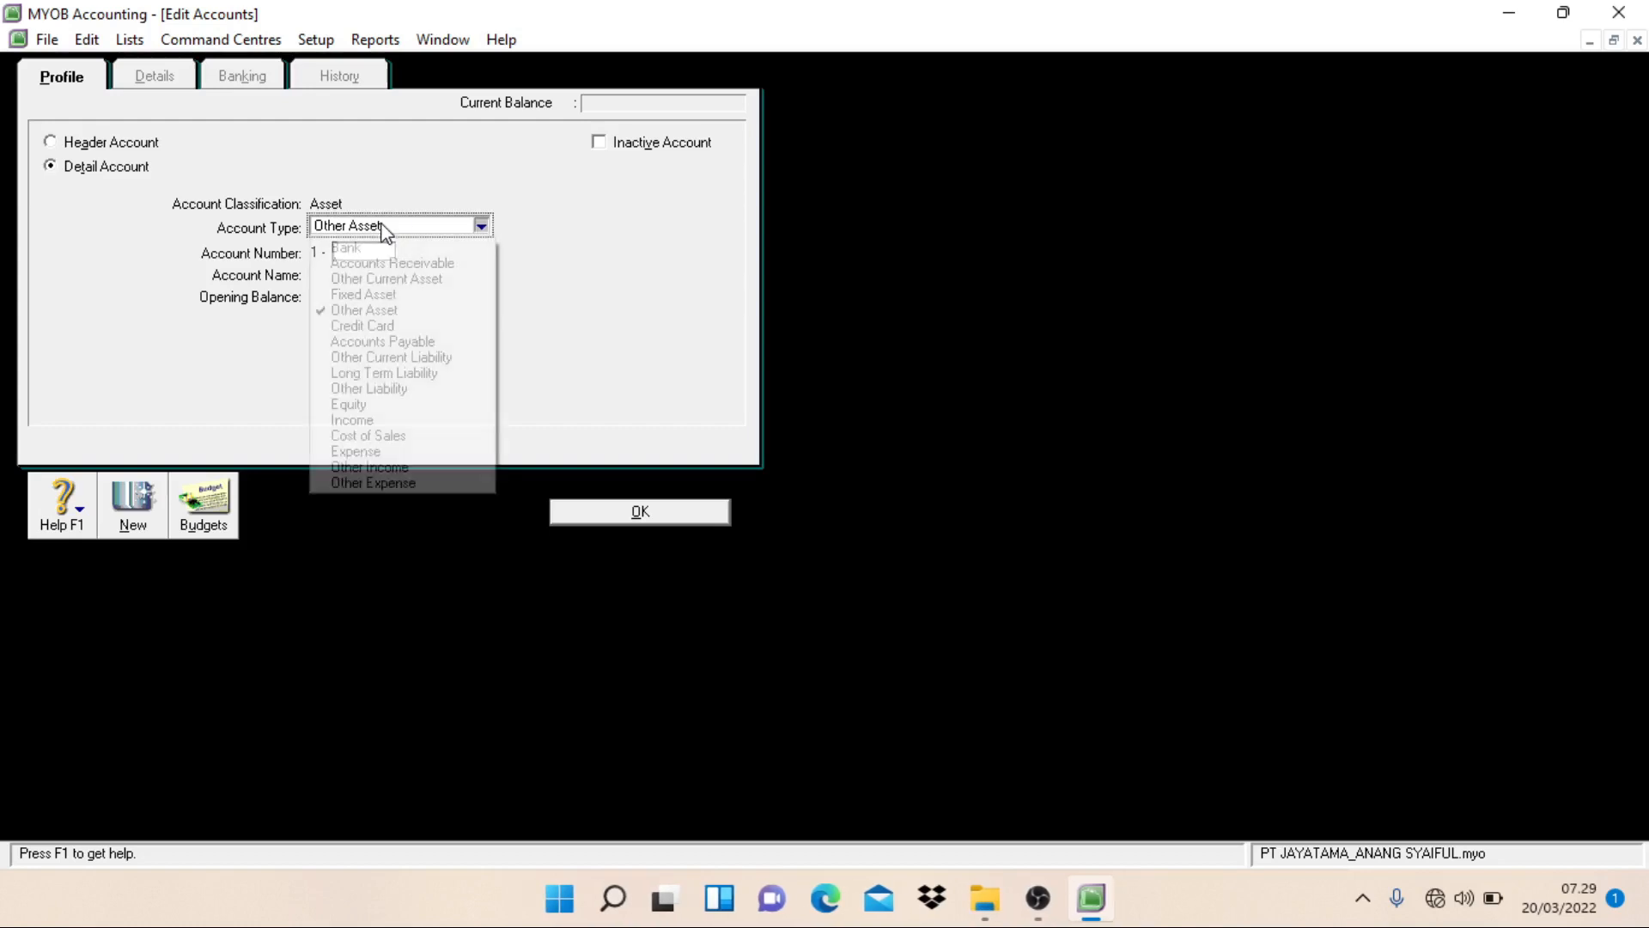
left_click(388, 266)
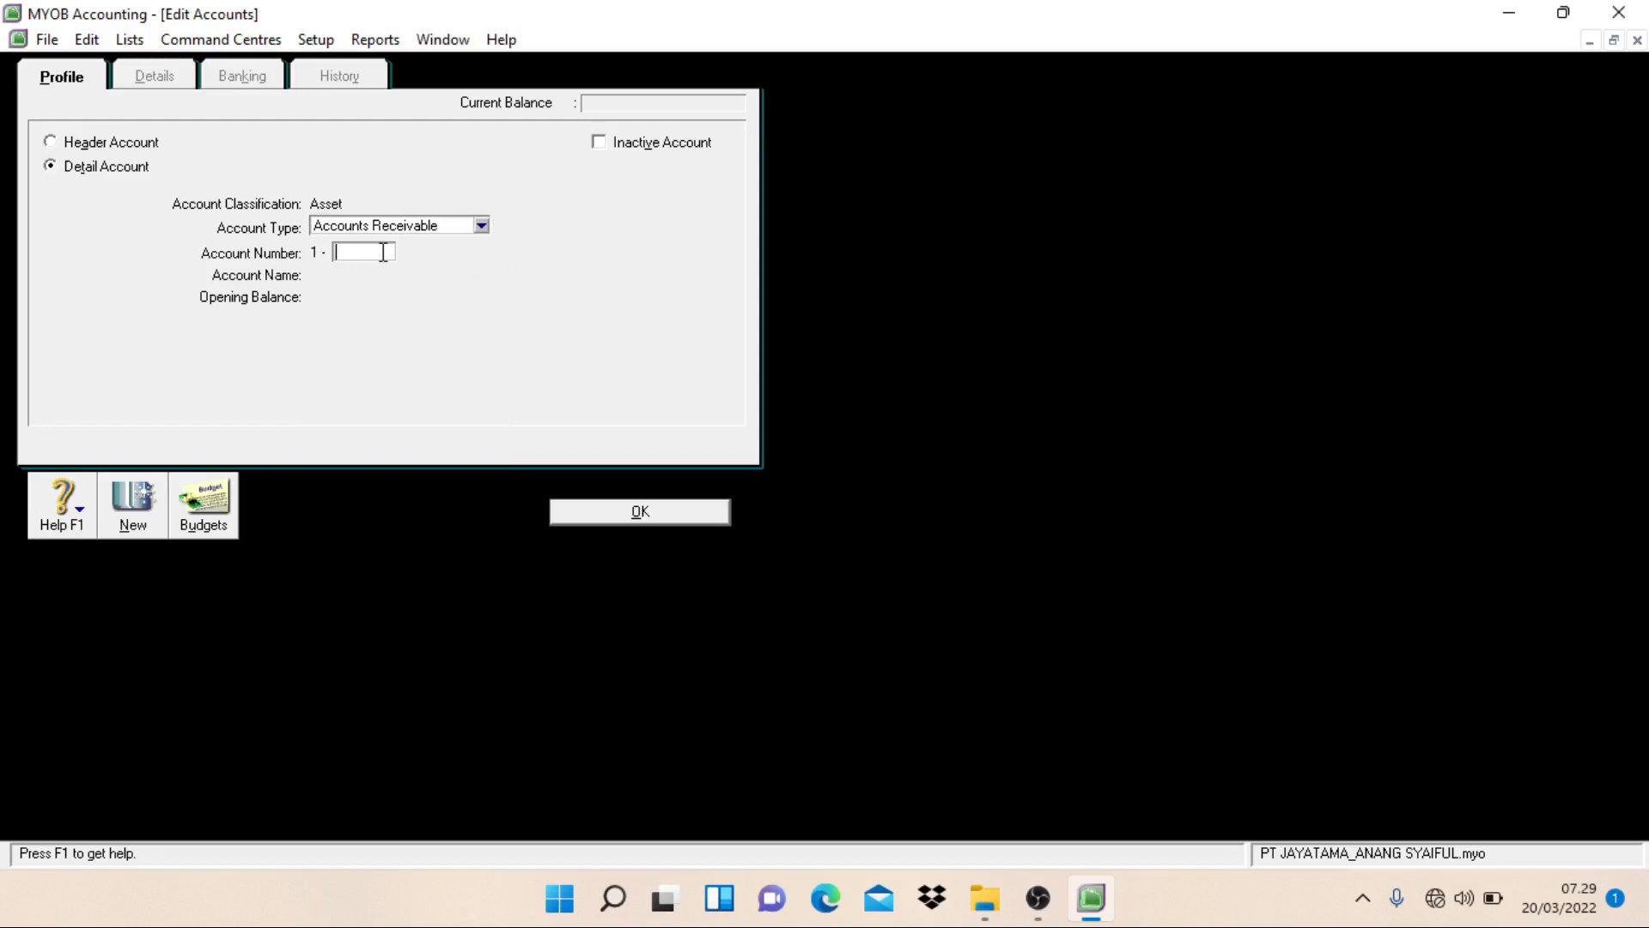
type("1202")
key("Tab")
type("All")
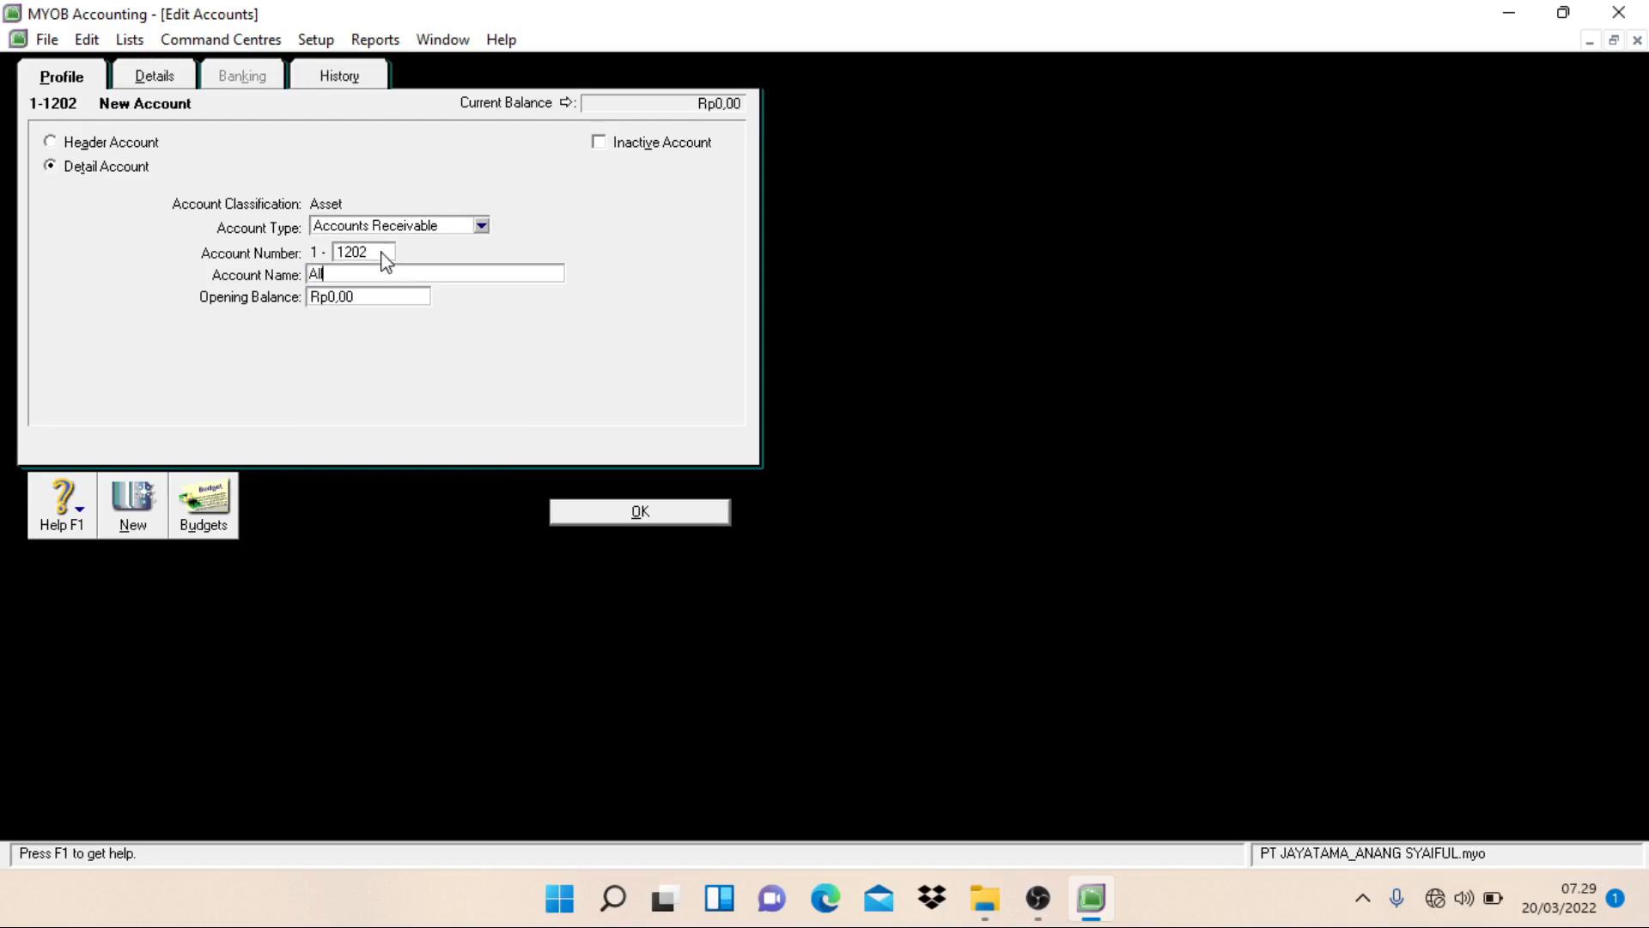
type("owance for Doubtful Debt")
key("Return")
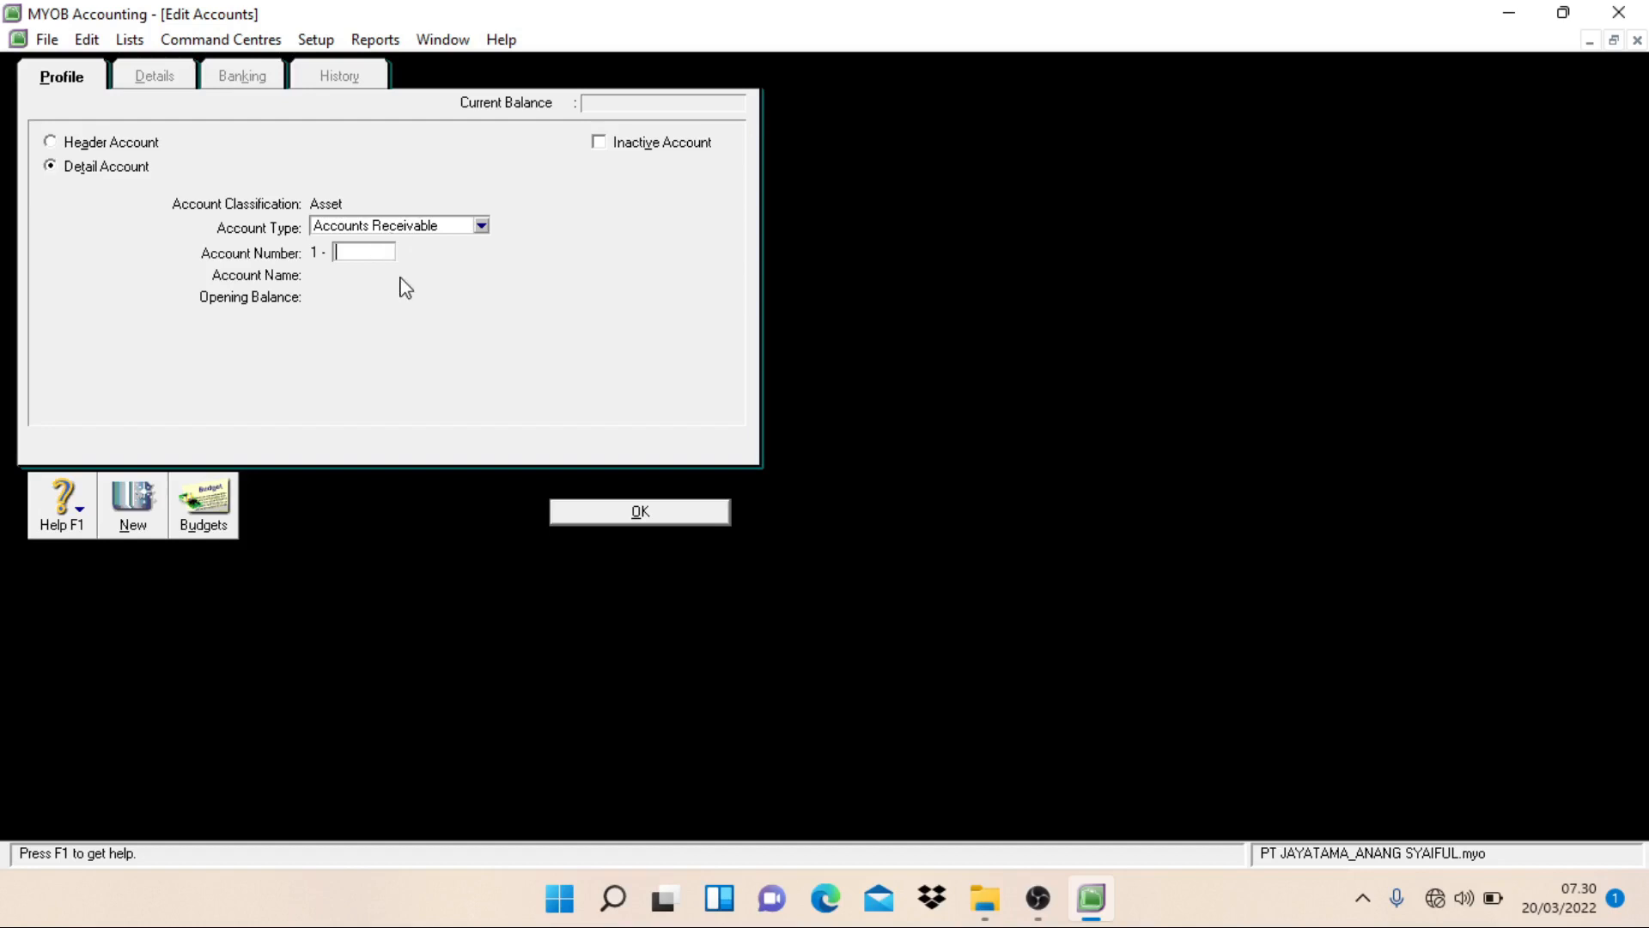
Step: Create a detail account of type Accounts Receivable numbered 1-1203, name it Other Receivable, and start another new account
type("1203")
key("Tab")
type("[O")
key("BackSpace")
key("BackSpace")
type("P")
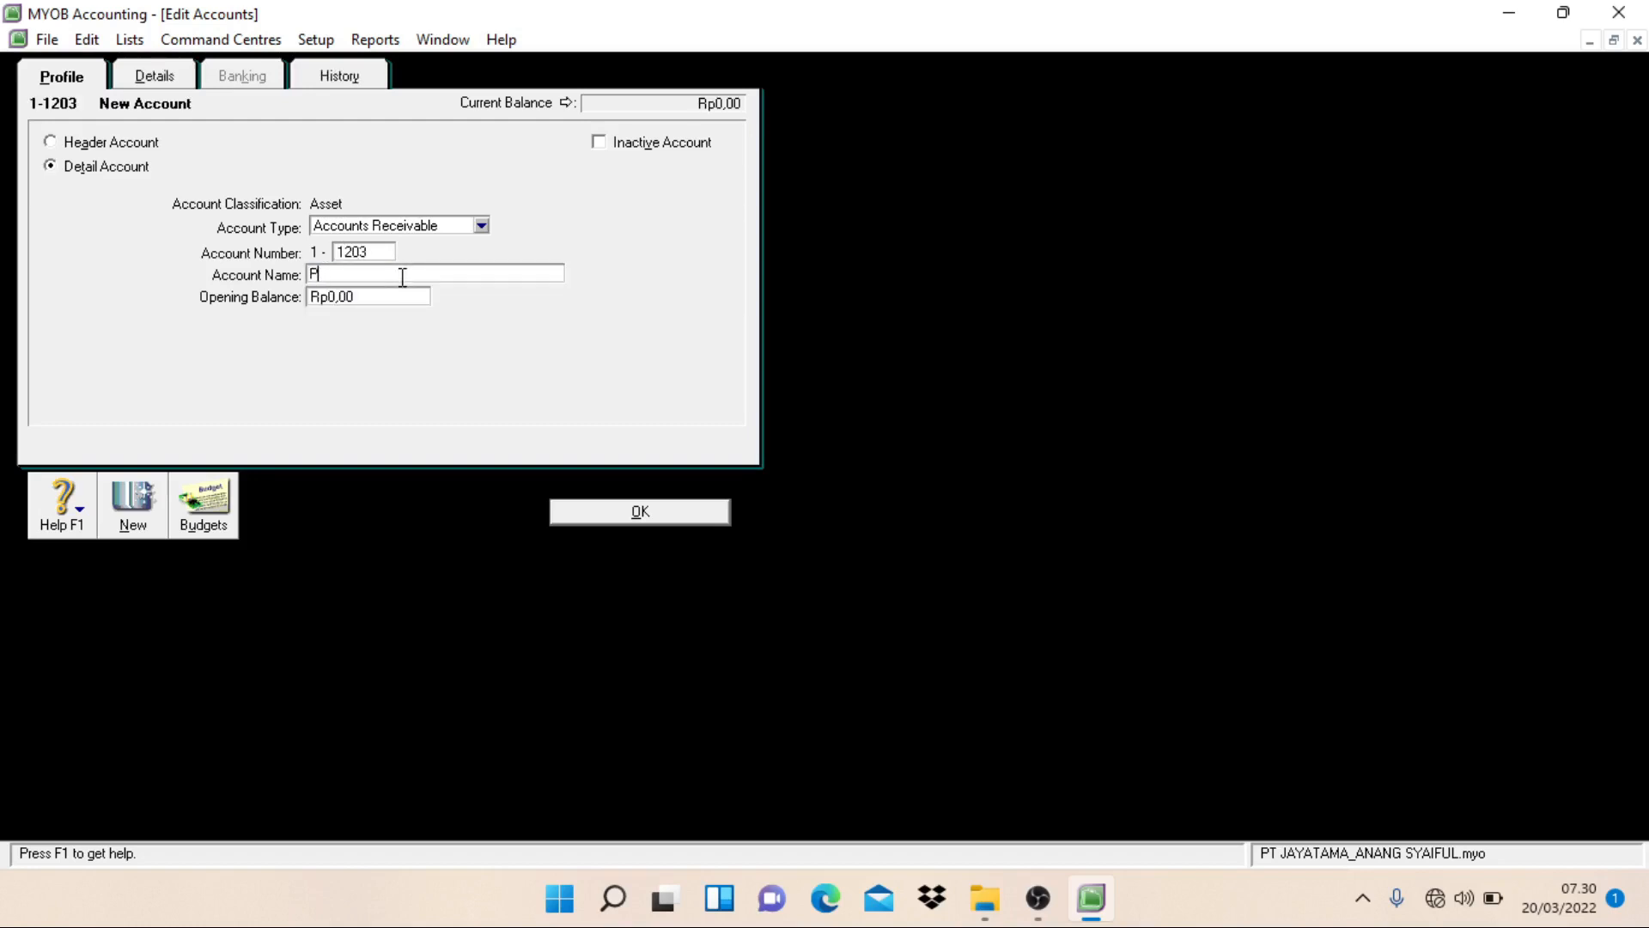
key("BackSpace")
type("Other Receib")
key("BackSpace")
type("vable")
key("alt+n")
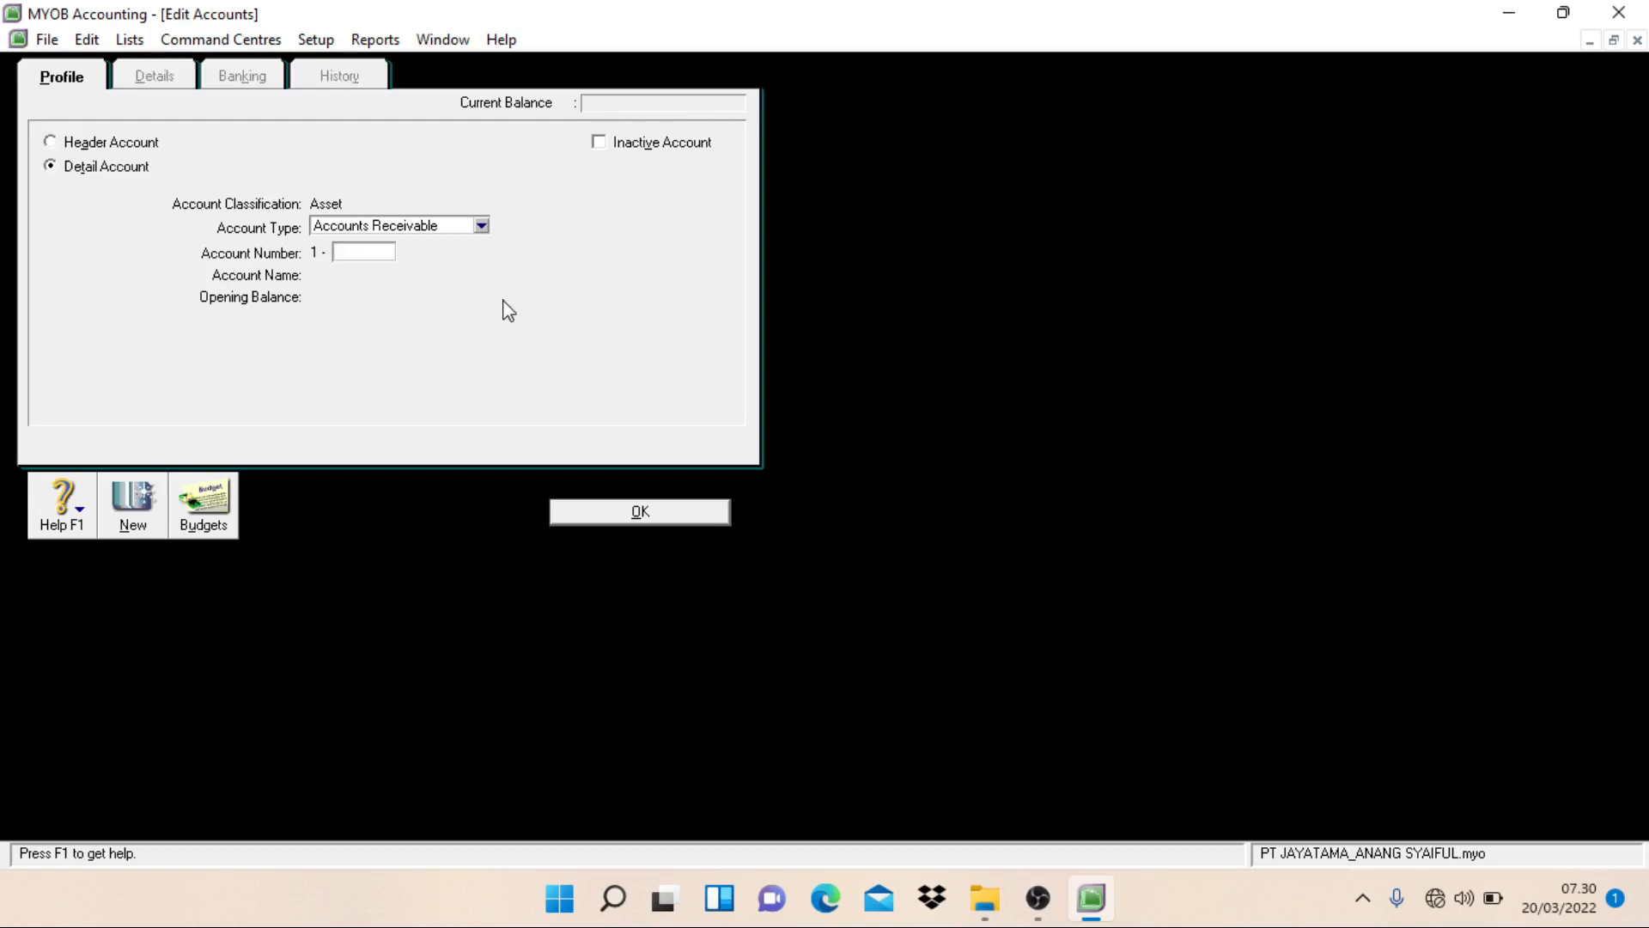
Step: Create a detail account of type Other Current Asset numbered 1-1301 and named Merchandise Inventory
left_click(483, 226)
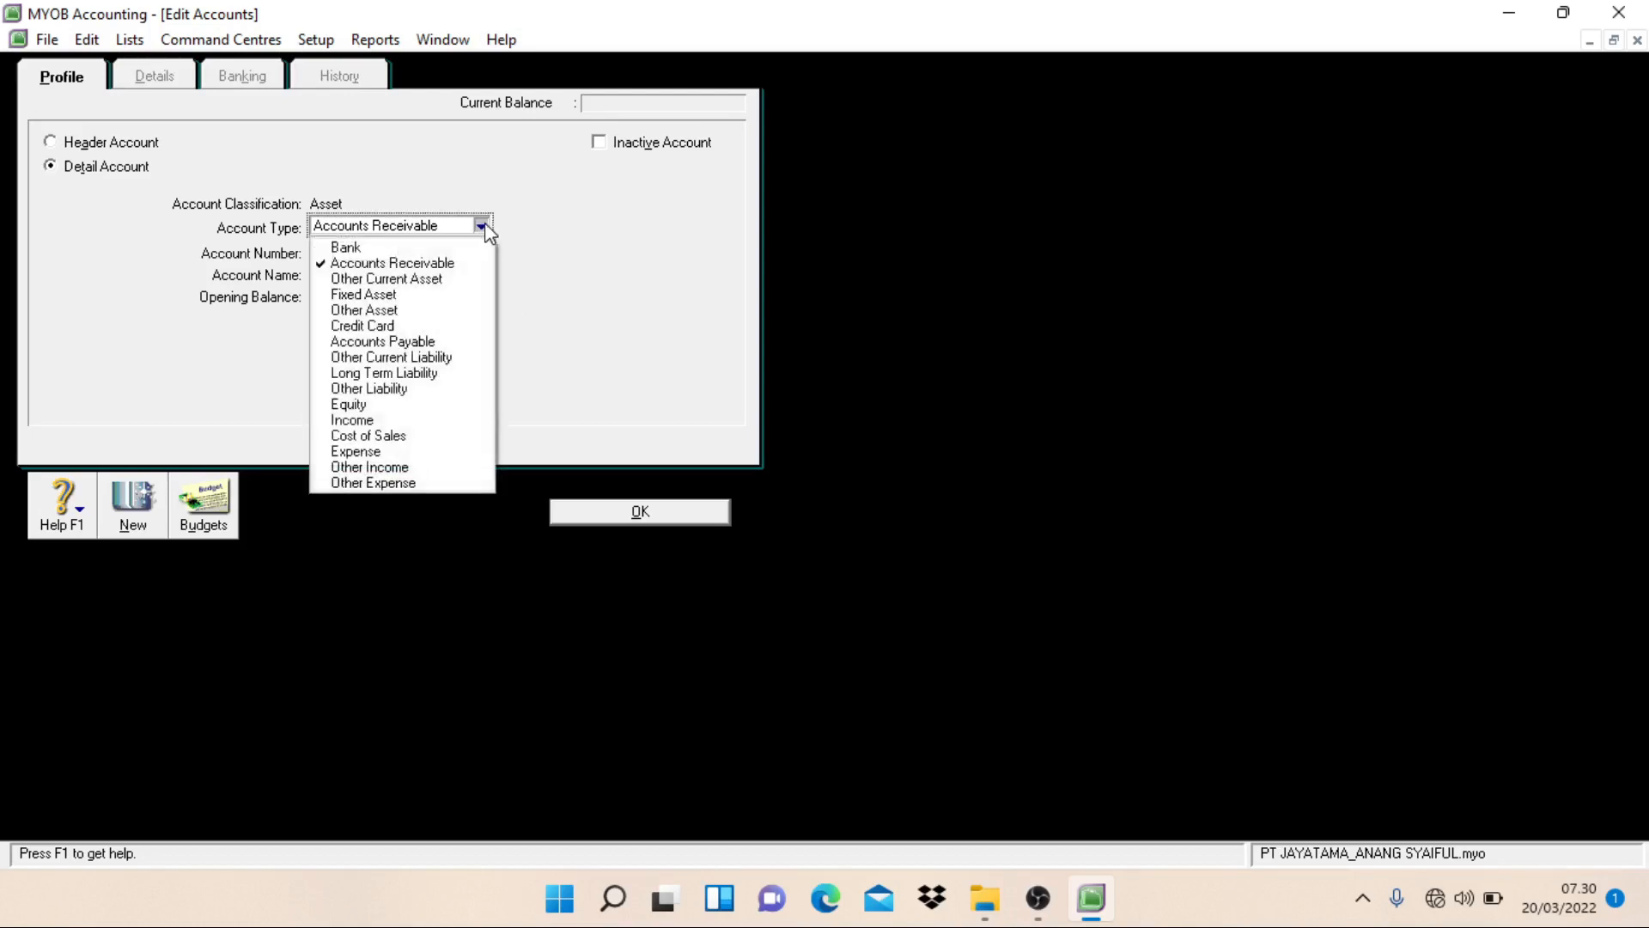
left_click(367, 284)
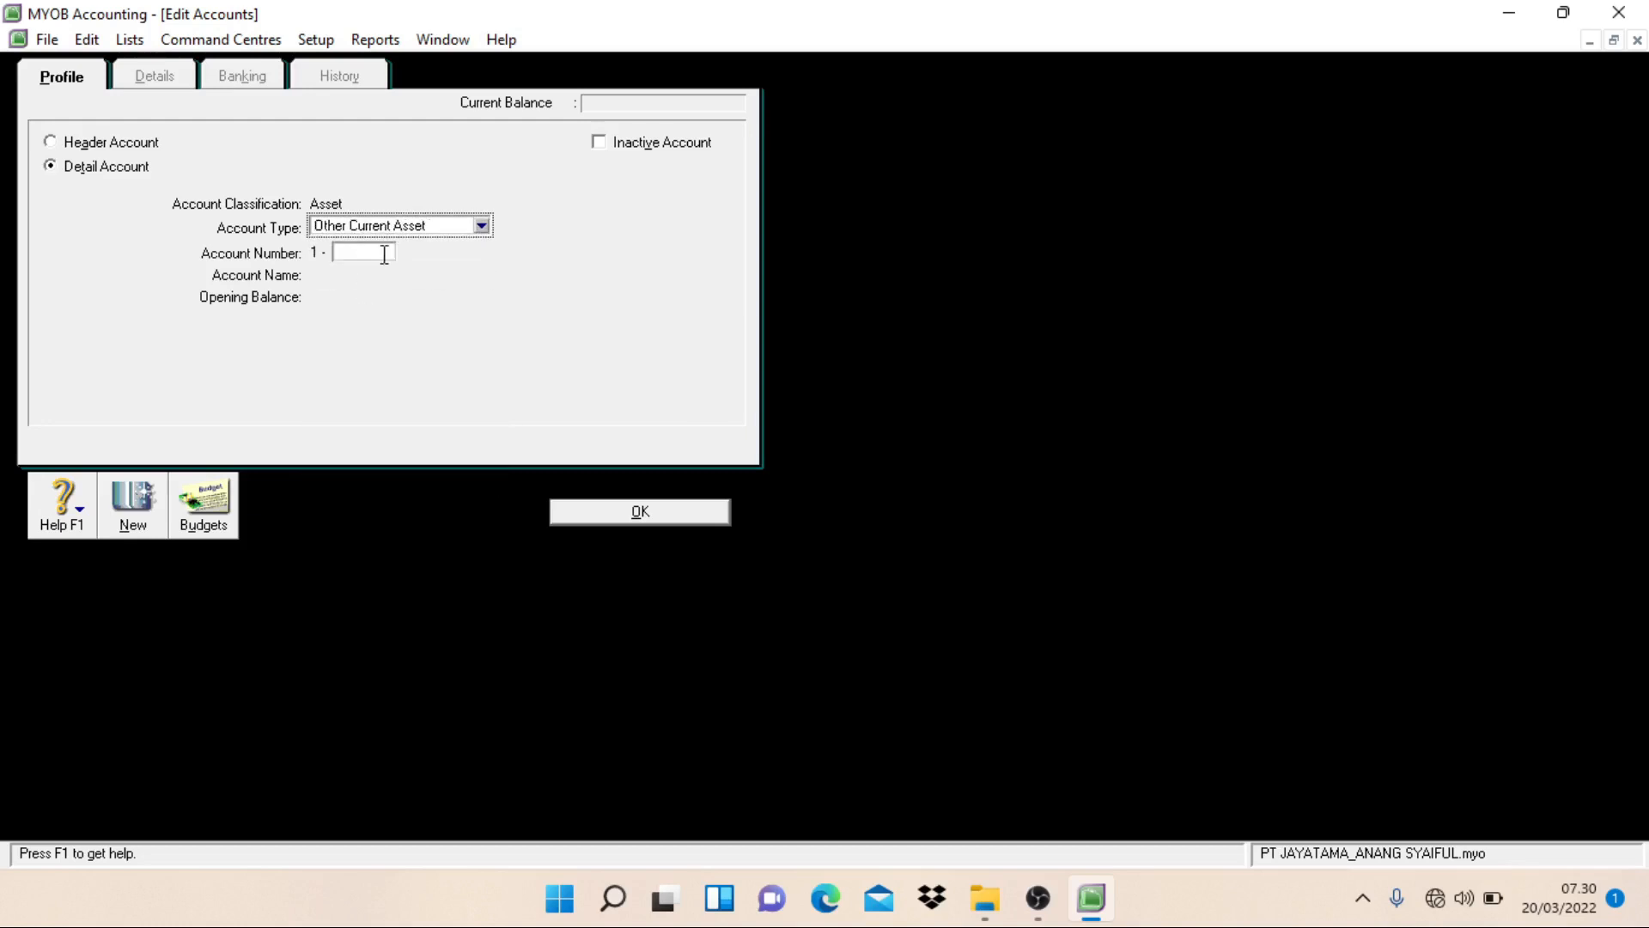
left_click(383, 253)
type("1301")
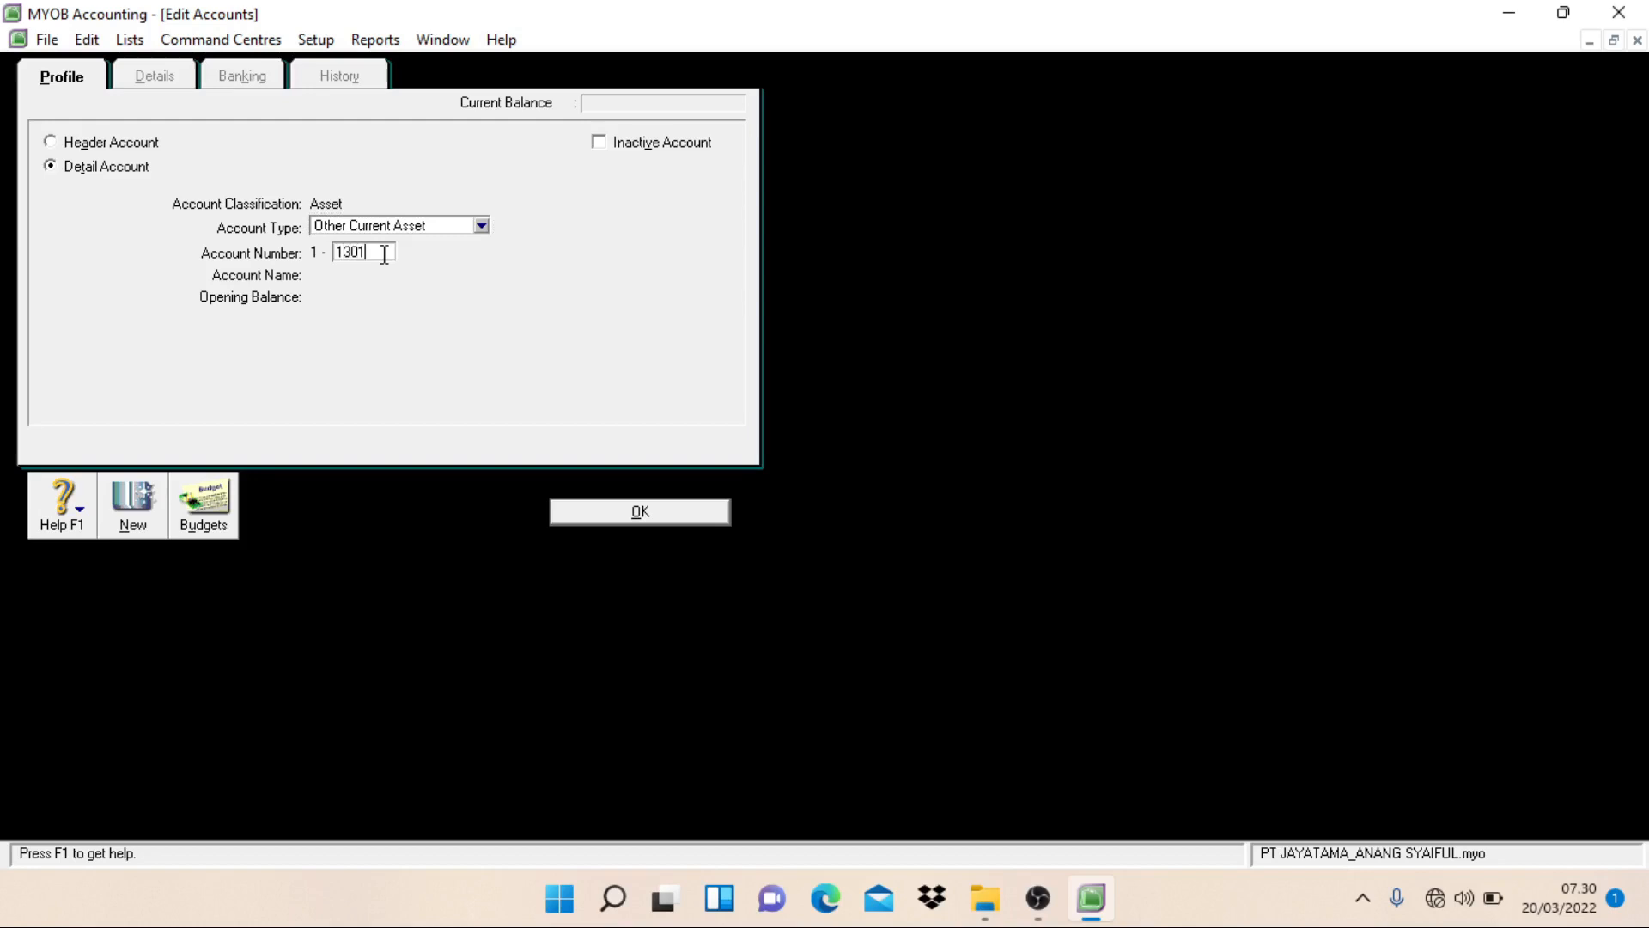
key("Tab")
type("Mer")
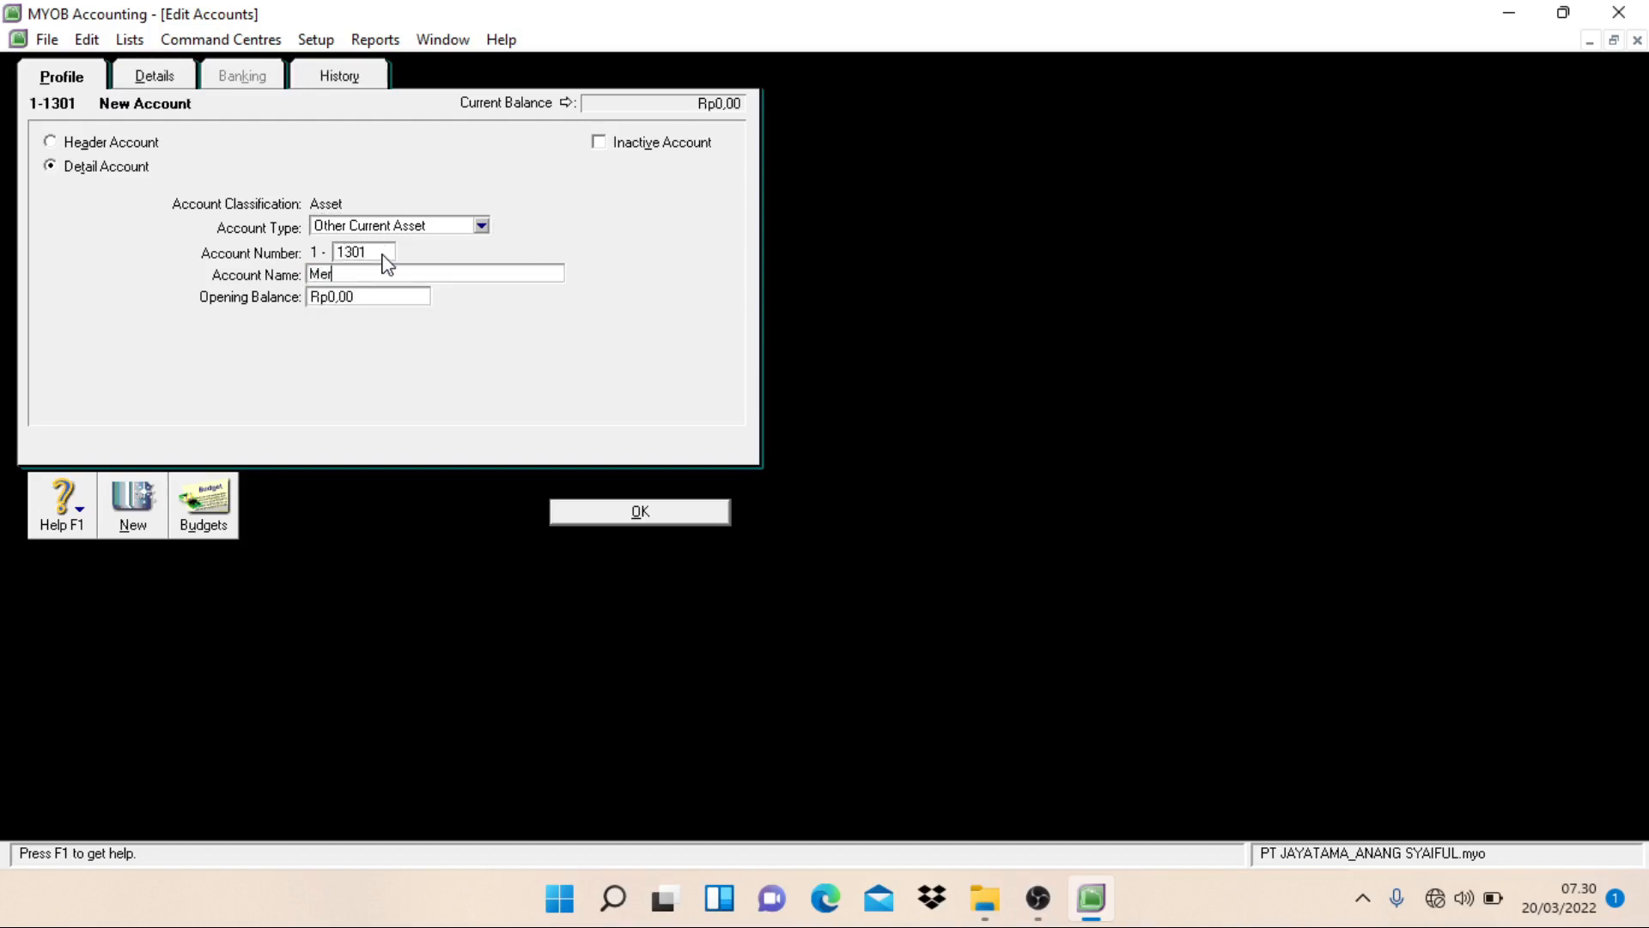
type("chandise Inventory")
key("Return")
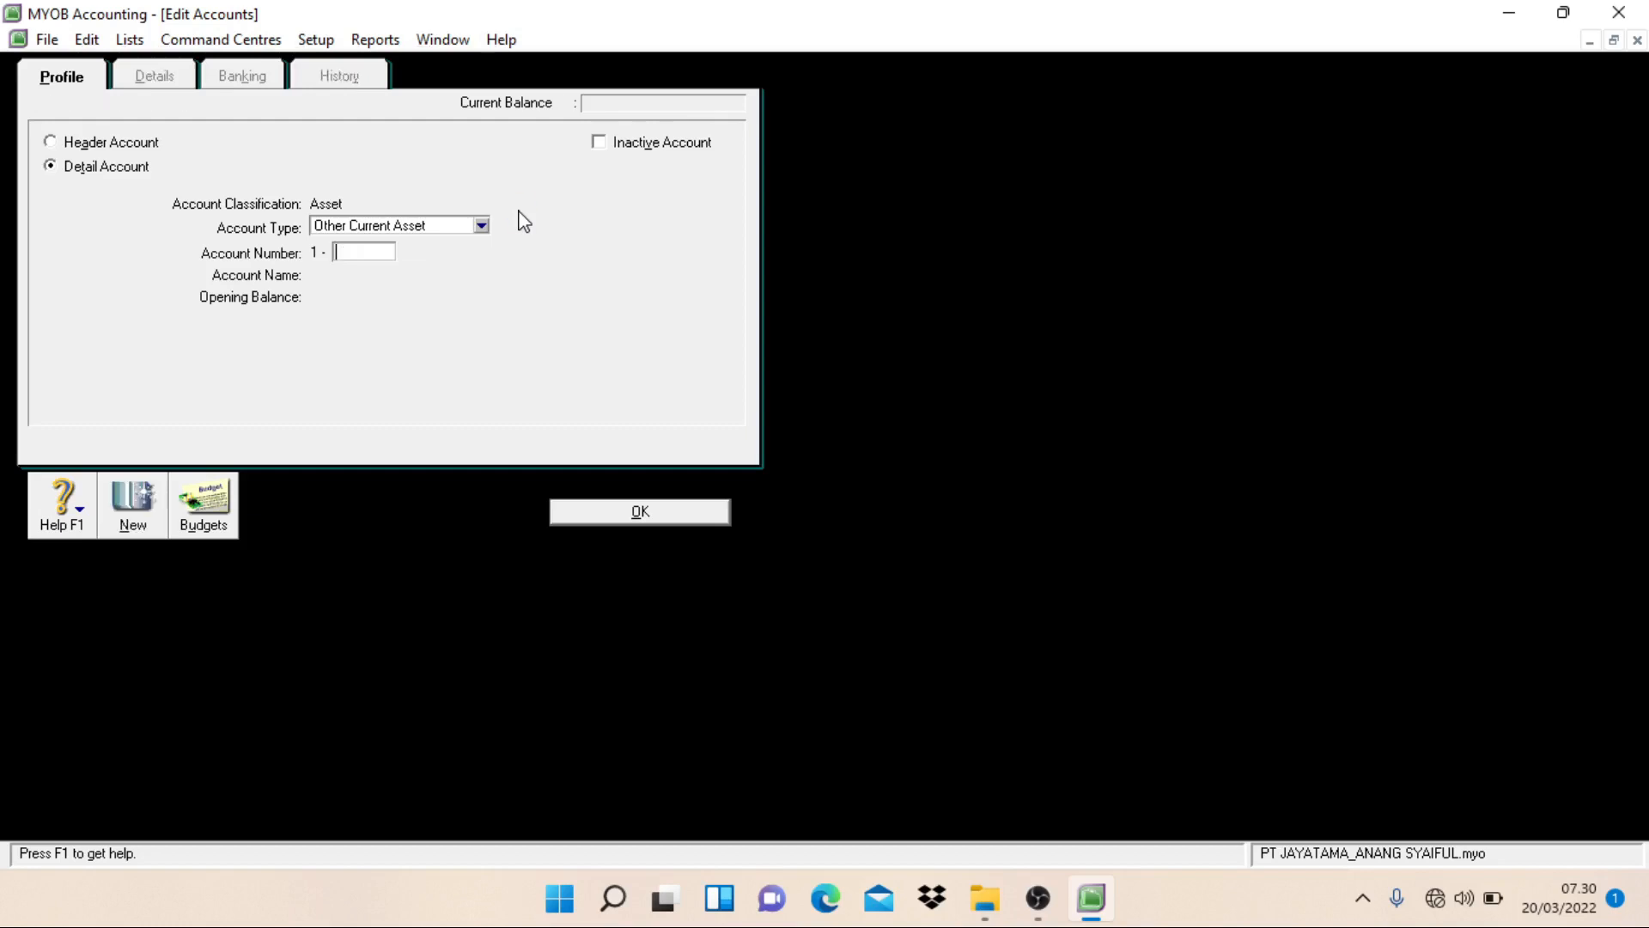
Step: Create an Other Current Asset detail account numbered 1-1302 and named Office Supplies
type("1302")
key("Tab")
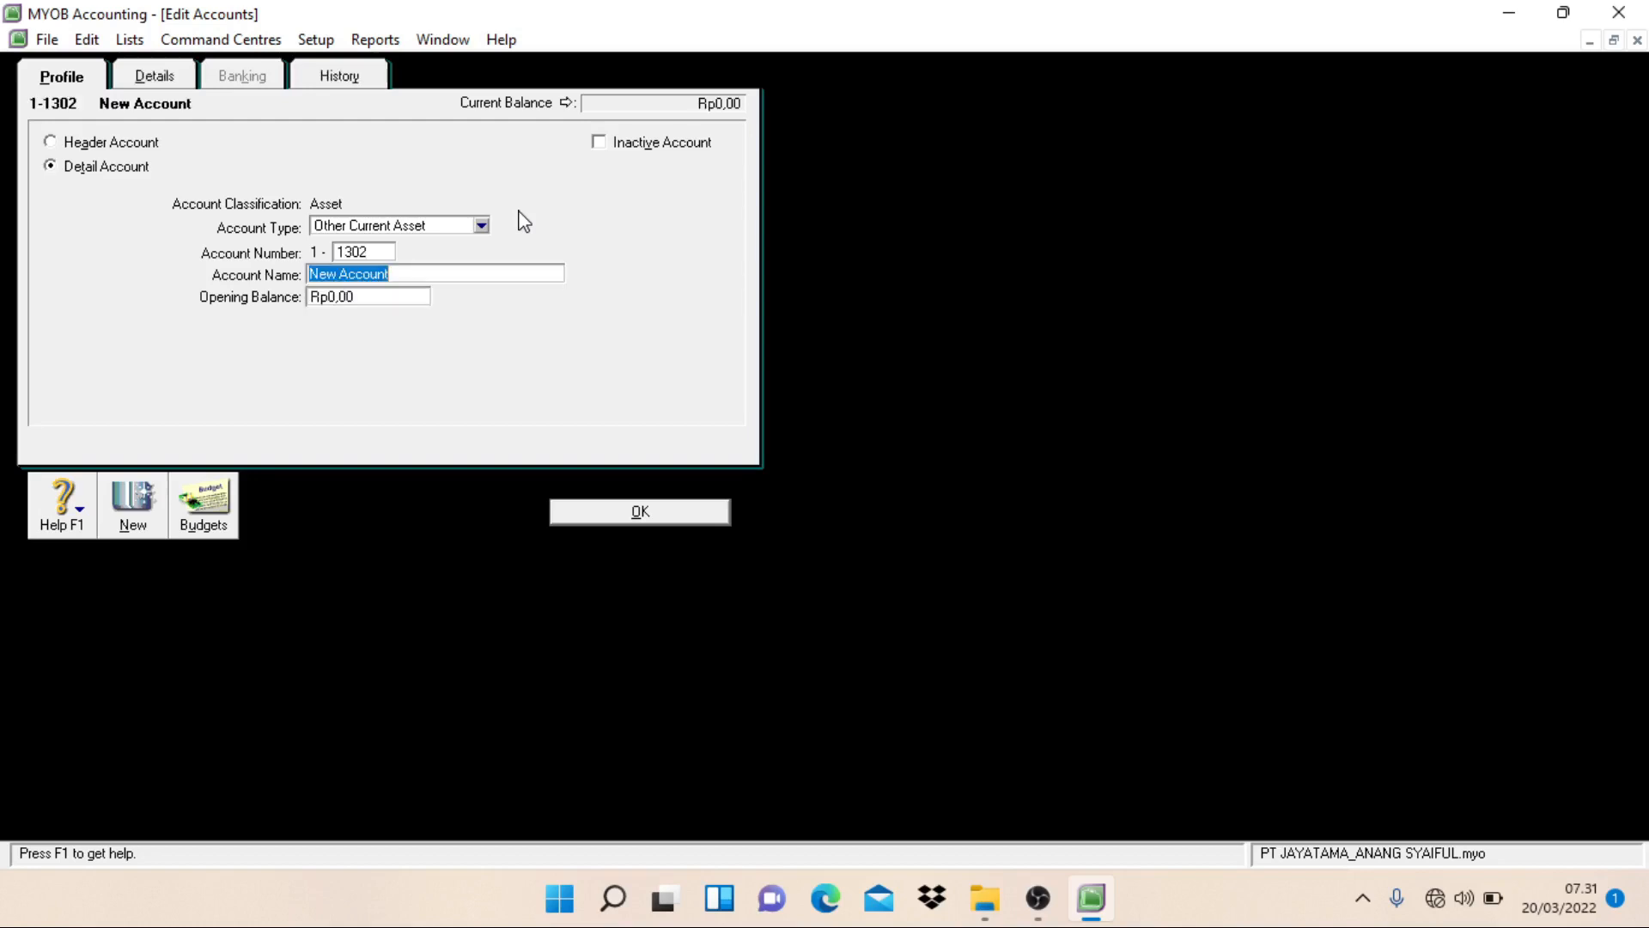
type("Office Supplies")
key("Return")
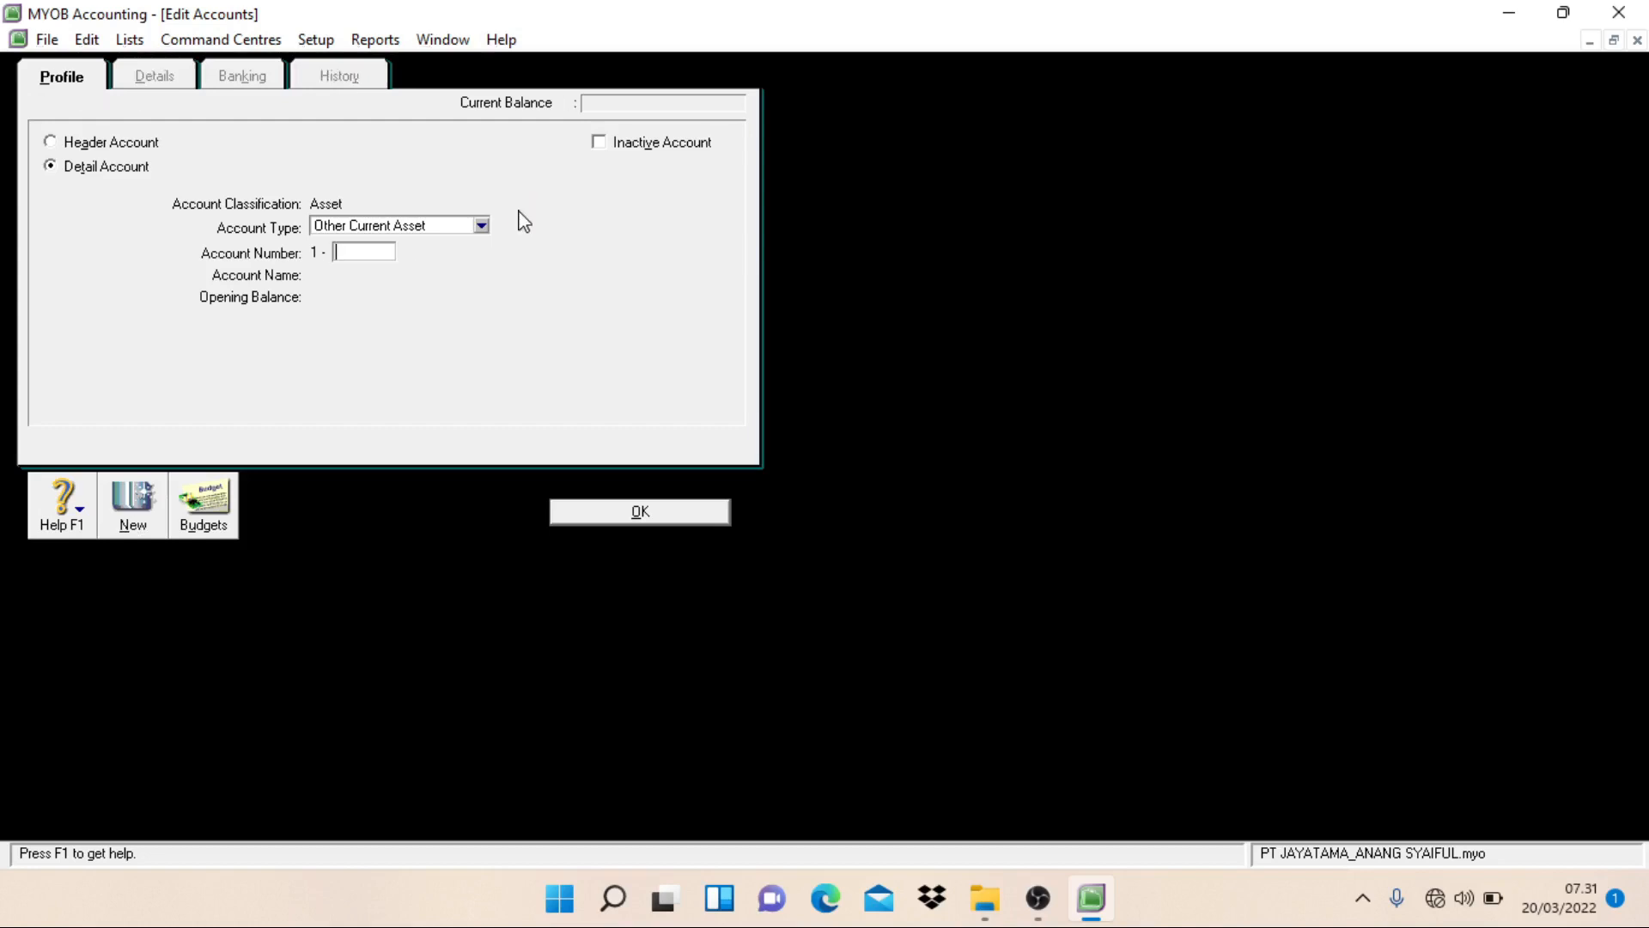
Step: Create an Other Current Asset detail account numbered 1-1401 and named Value Added Tax - In (VAT In)
type("1401")
key("Tab")
type("Va")
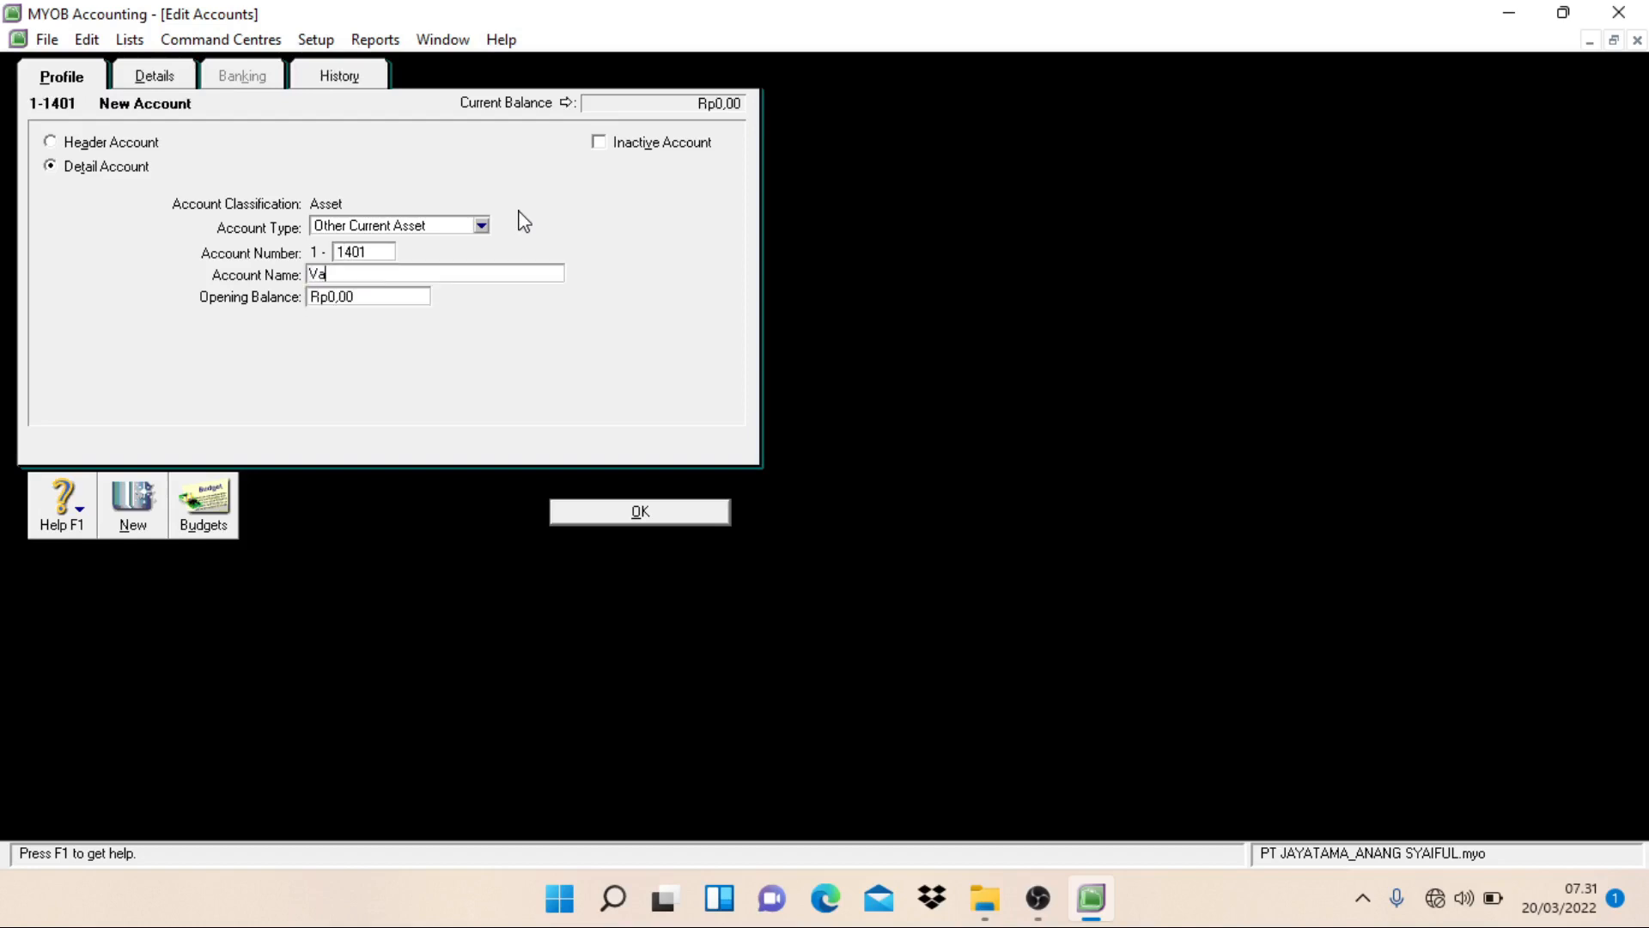
type("lue Added Tax - In (VAT In)")
key("alt+n")
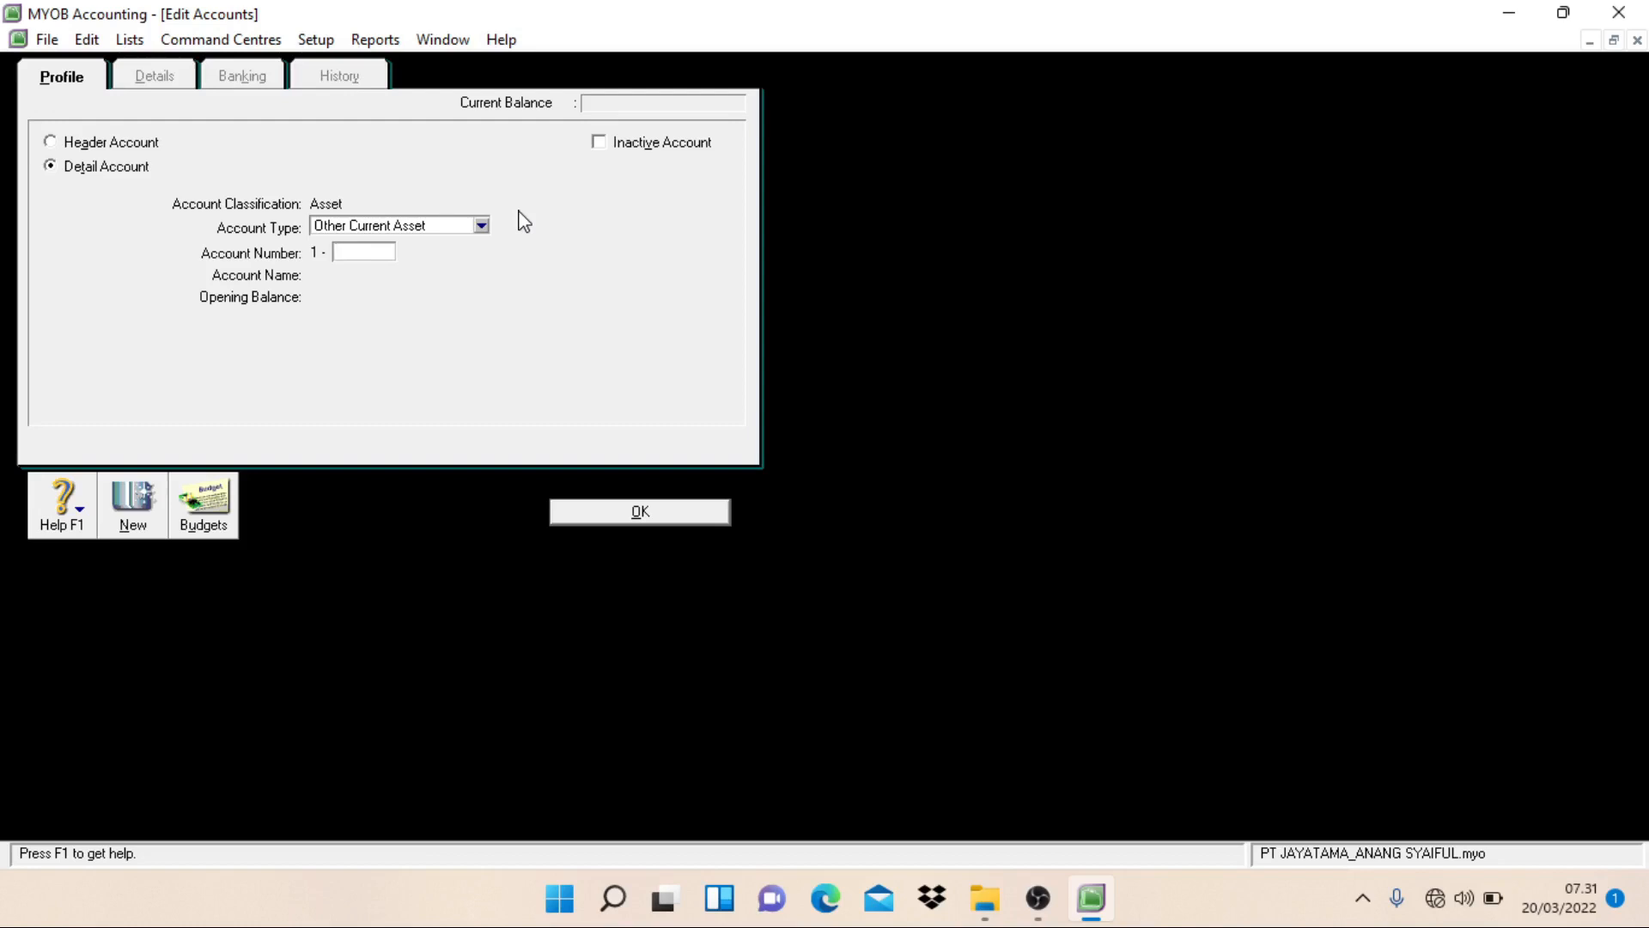
Step: Create an Other Current Asset detail account numbered 1-1402 and named Prepaid VAT
type("1402")
key("Tab")
type("P")
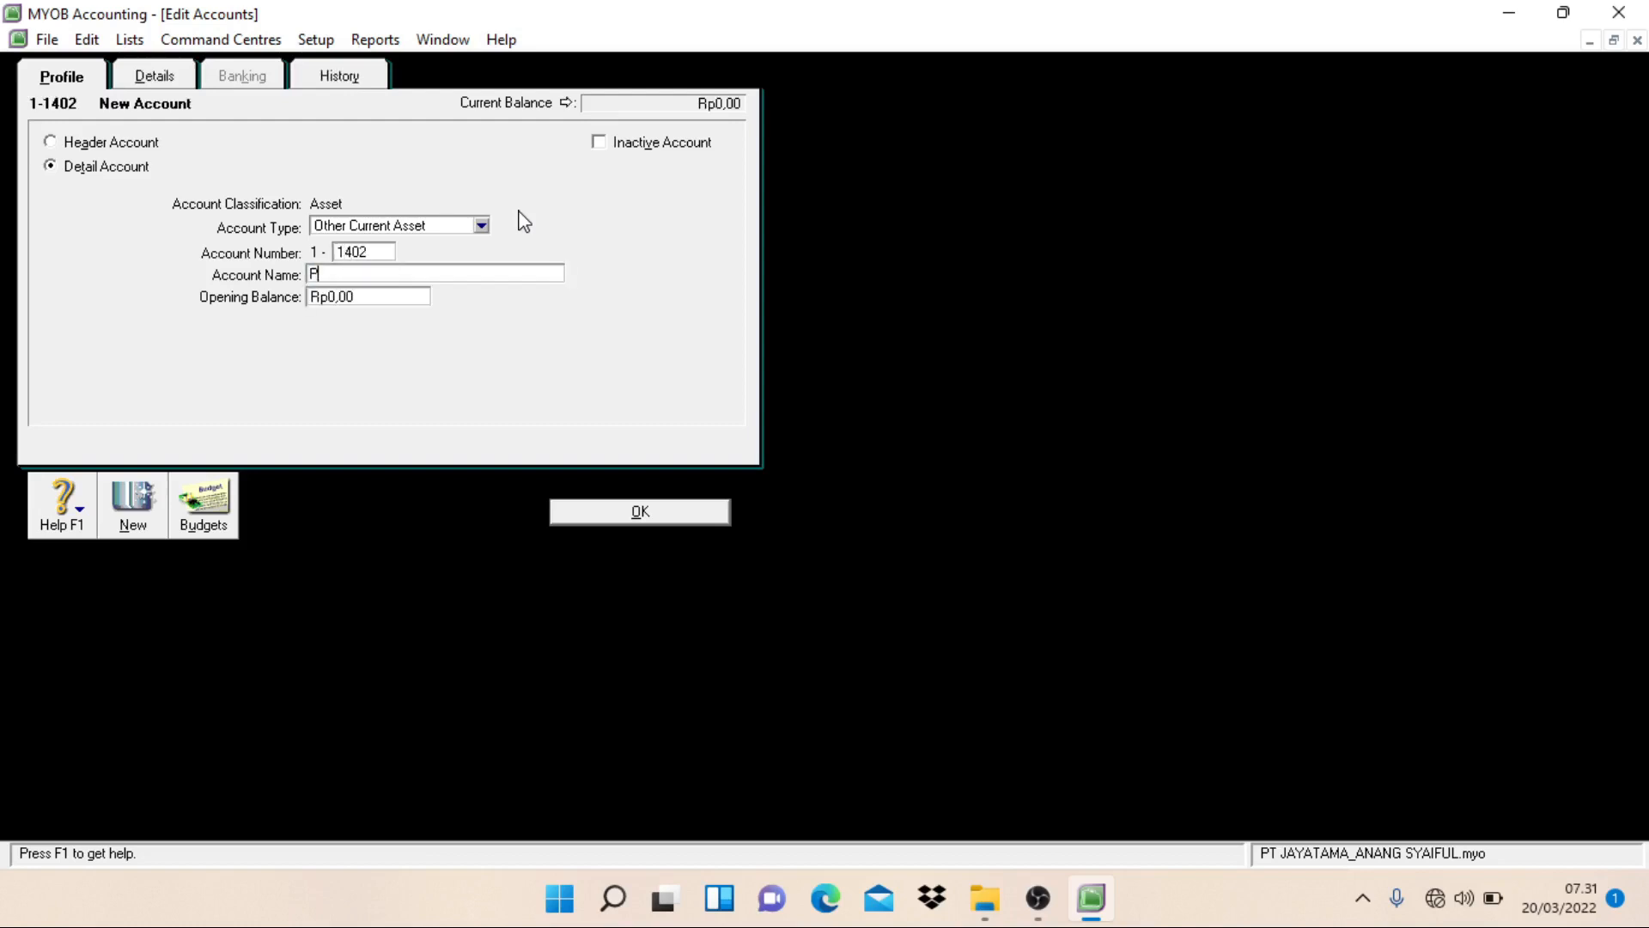
type("reapid")
key("BackSpace")
key("BackSpace")
key("BackSpace")
key("BackSpace")
type("paid VAT")
key("Return")
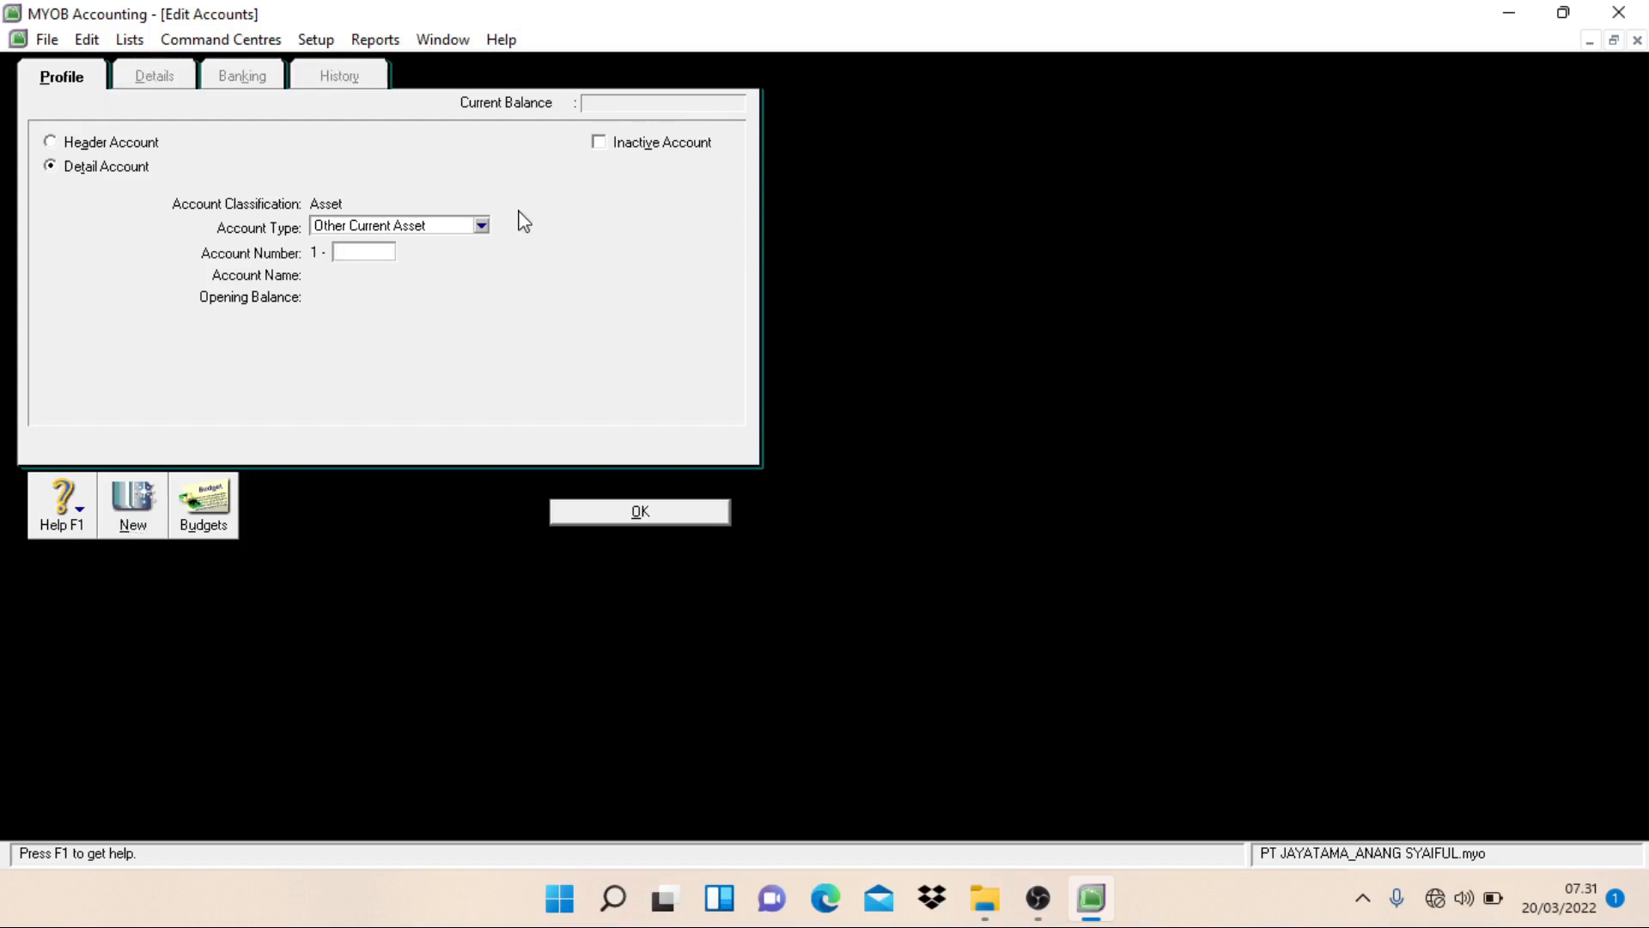
Step: Create a detail account of type Fixed Asset numbered 1-2101 and named Land
left_click(481, 226)
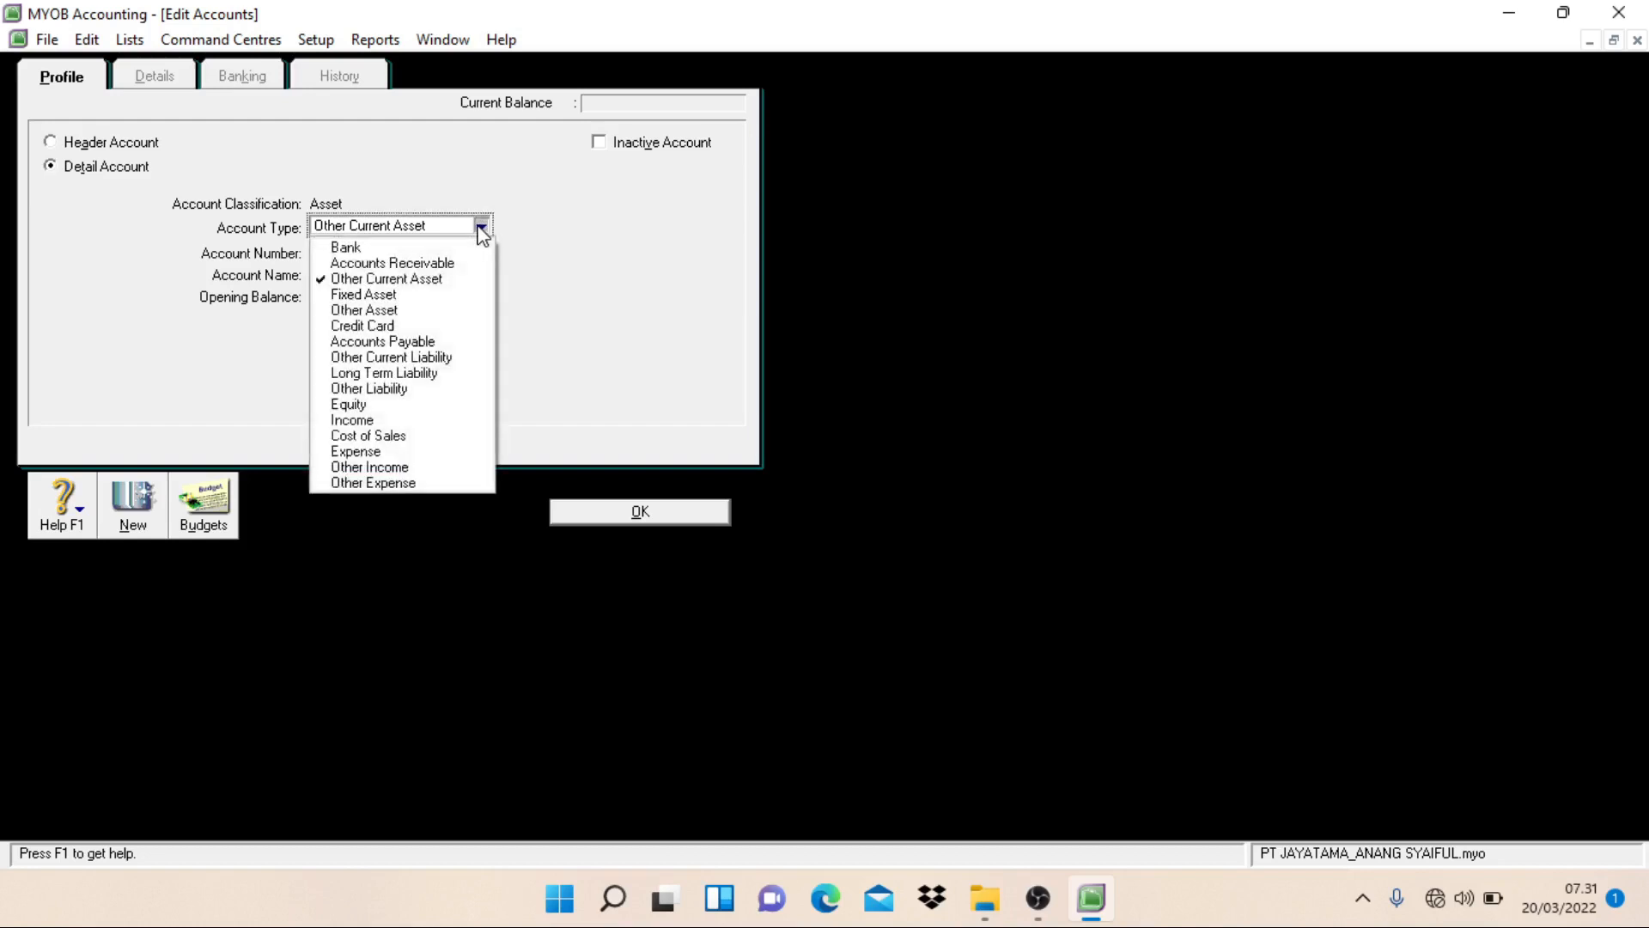
left_click(410, 298)
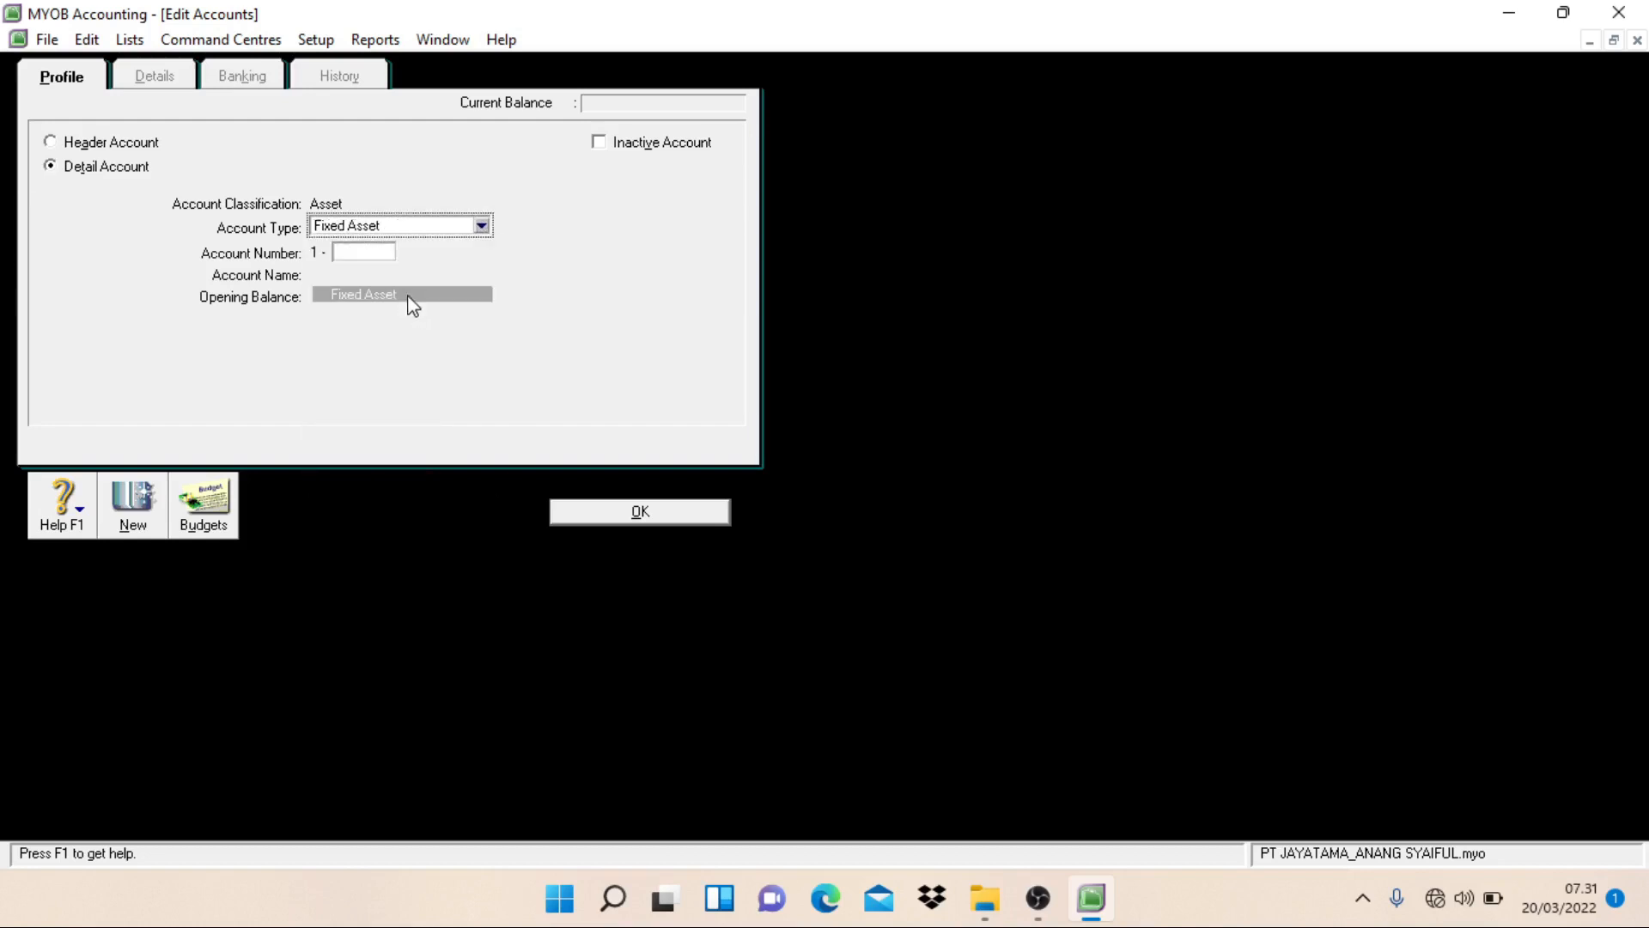
left_click(384, 253)
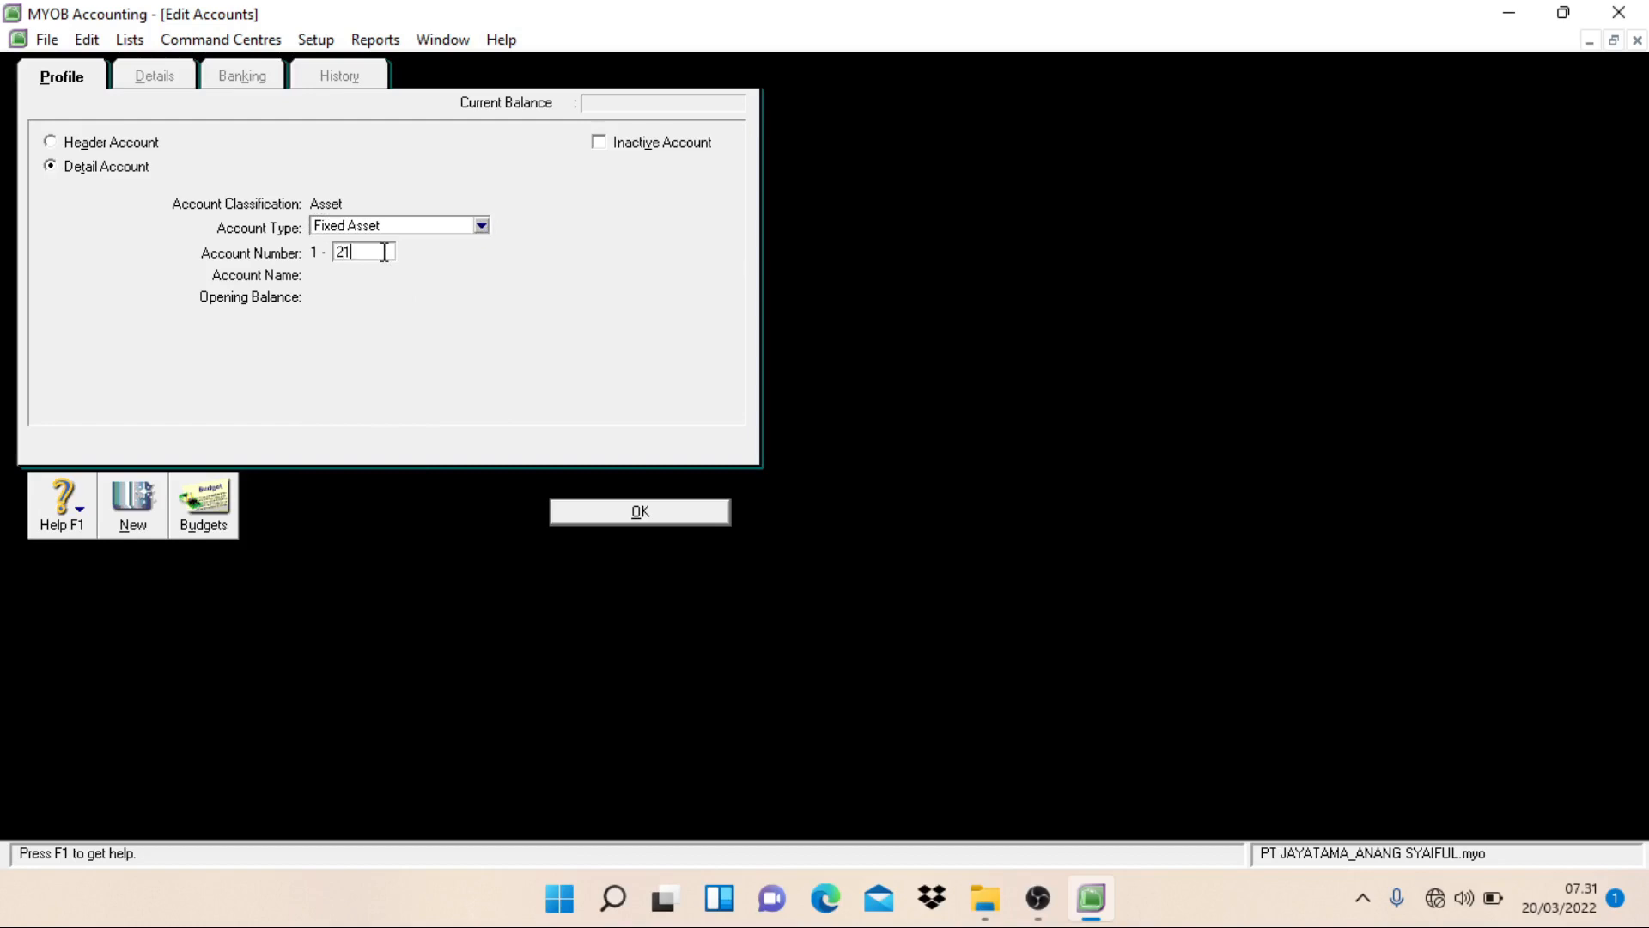
type("2101")
key("Tab")
type("Land")
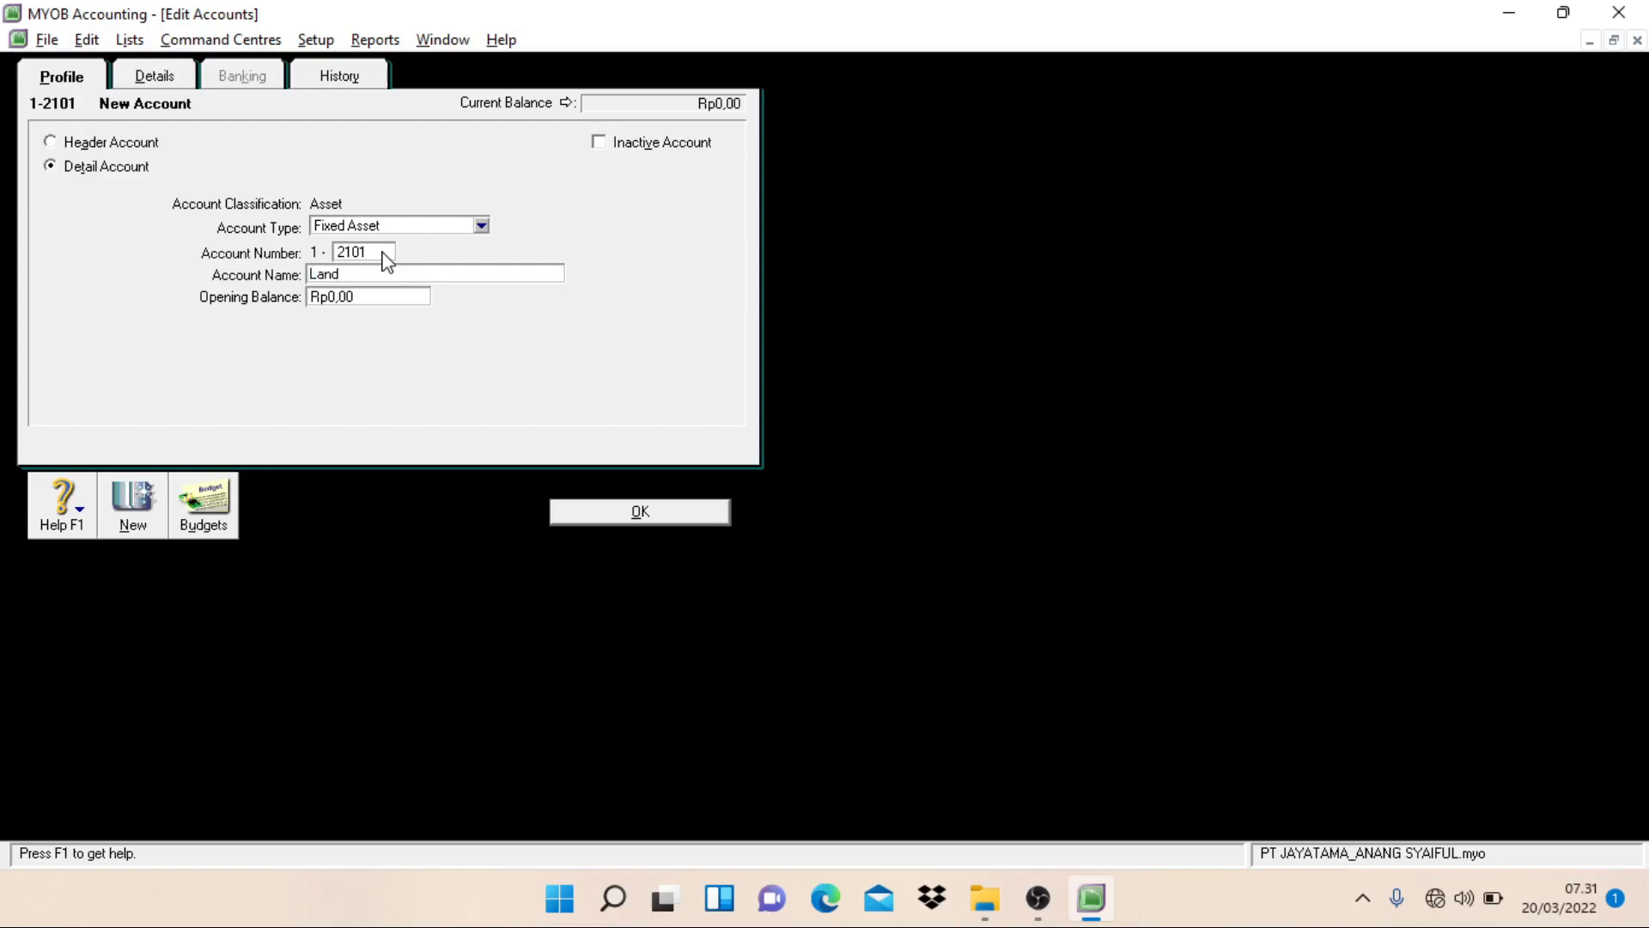
key("alt+n")
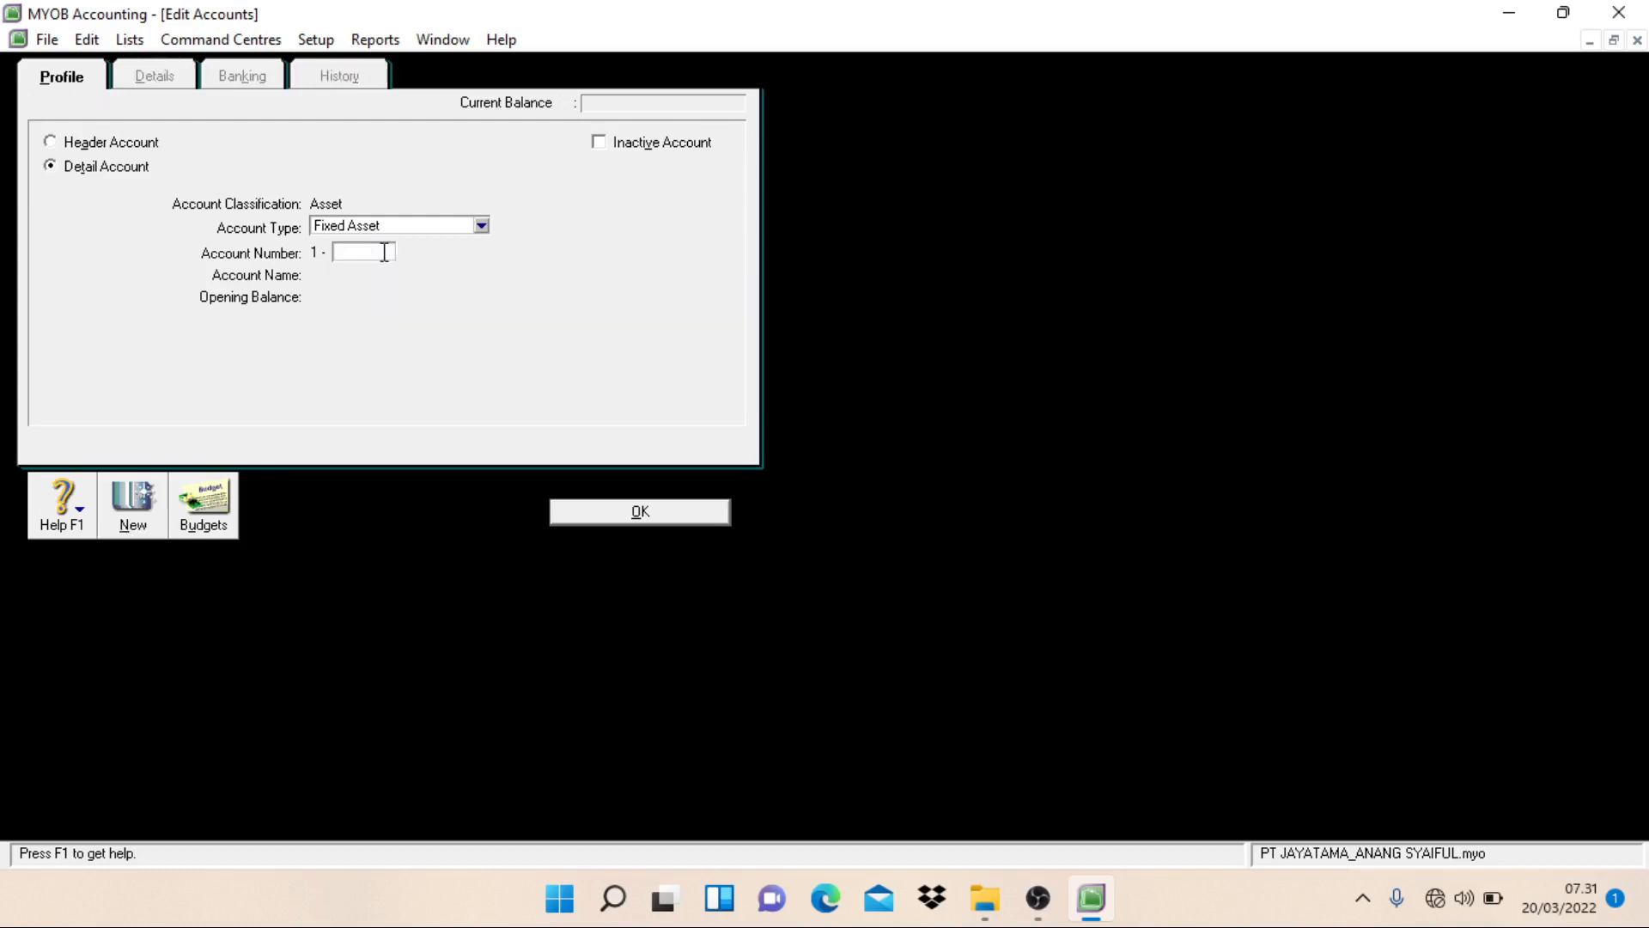
Step: Create a Fixed Asset detail account numbered 1-2201 and named Building at Cost
type("2201")
key("Tab")
type("Buli")
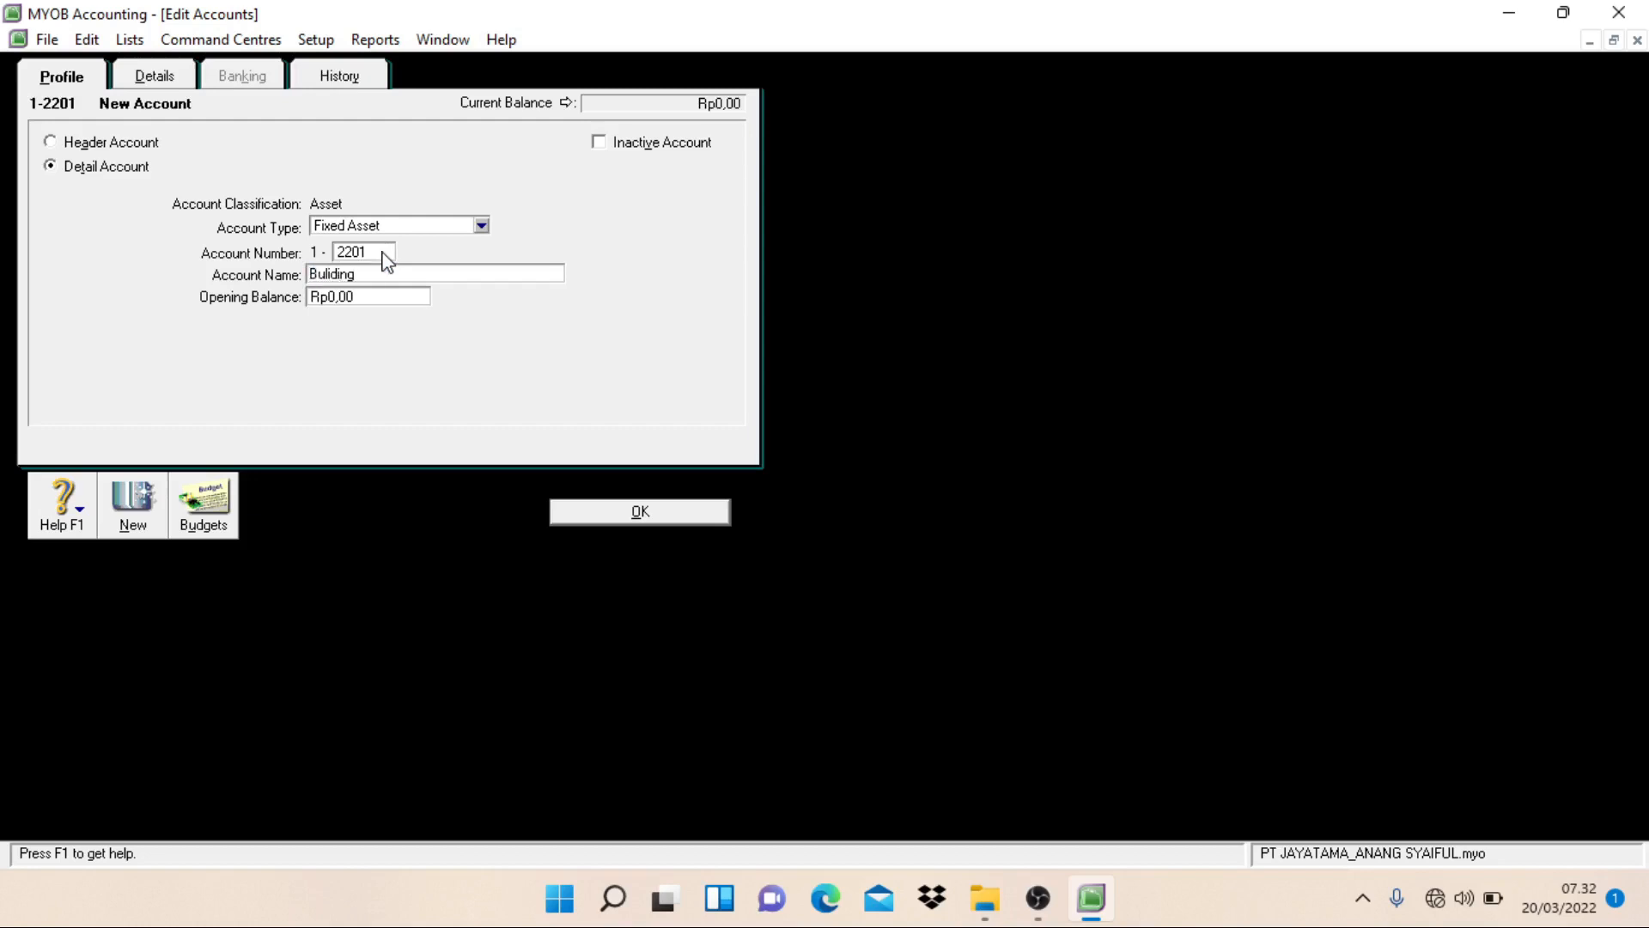
key("BackSpace")
key("BackSpace")
key("BackSpace")
type("ilding at Cost")
key("alt+n")
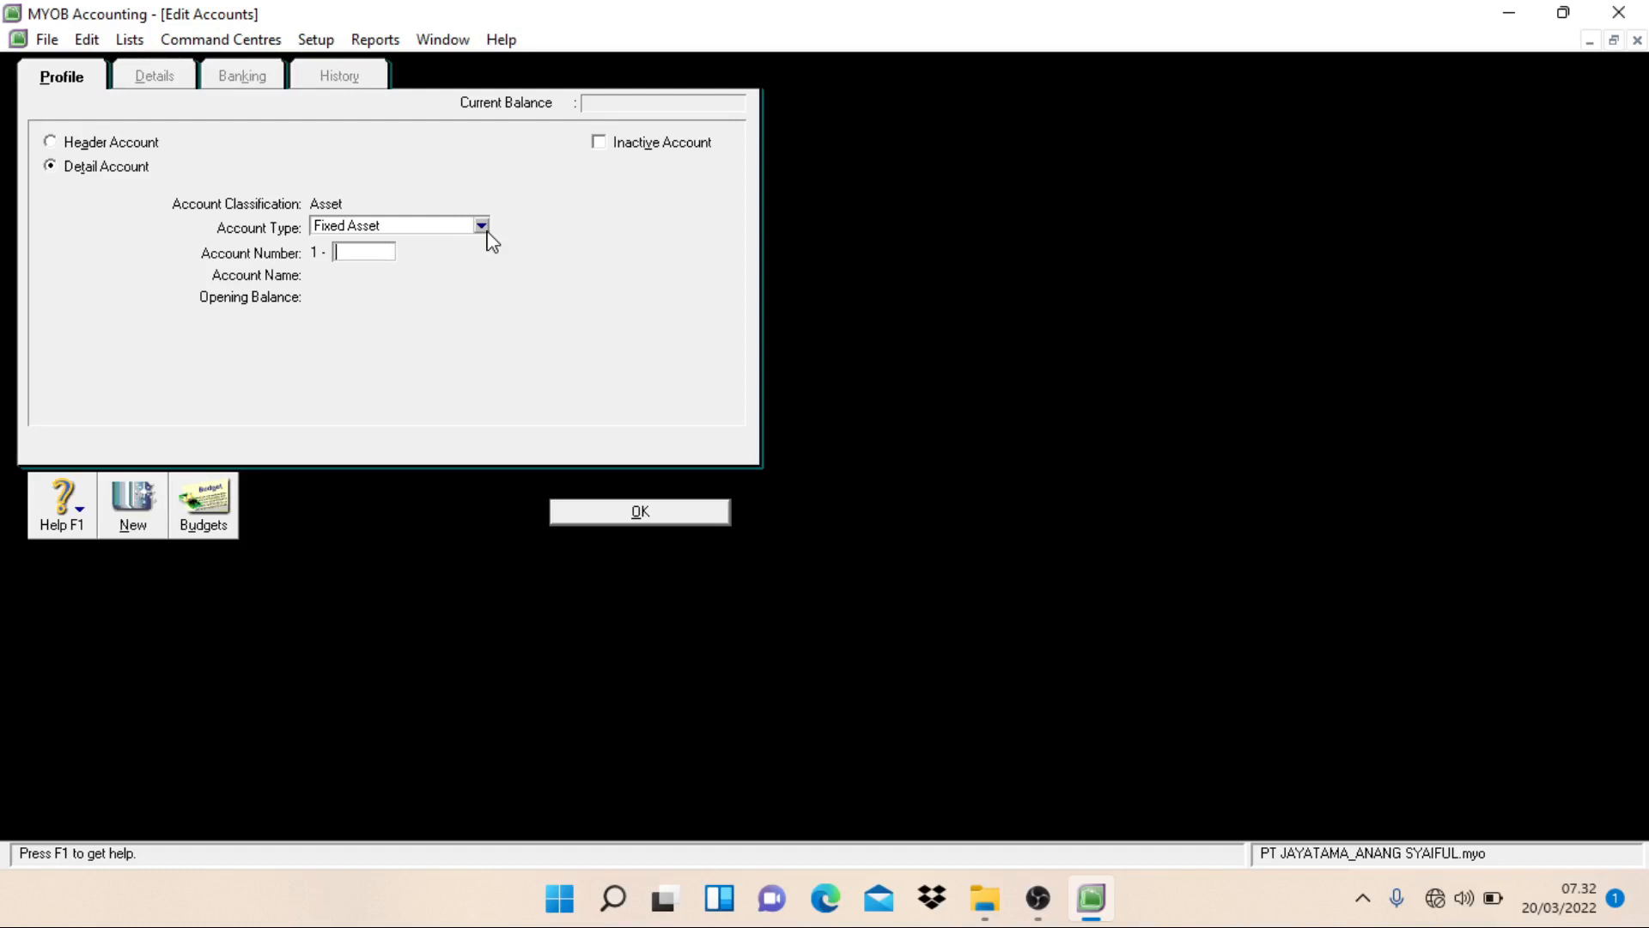
Step: Create a Fixed Asset detail account numbered 1-2202 and named Accum. Dep. - Building
type("2202")
key("Tab")
type("Acc")
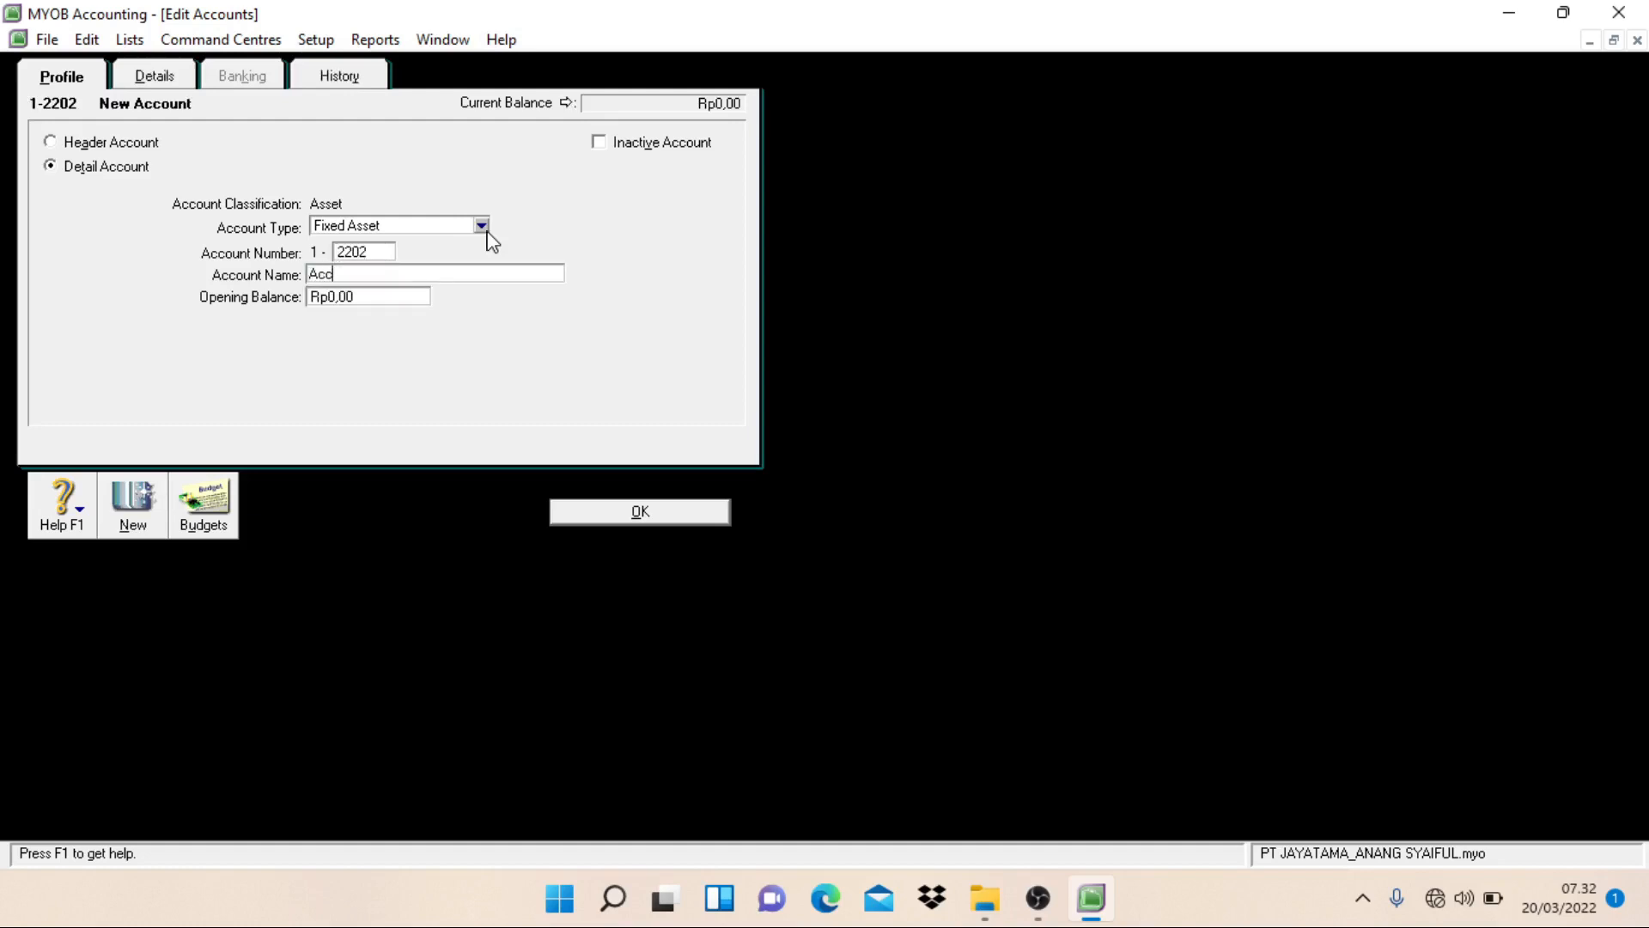
type("um. Dep. - Building")
key("Return")
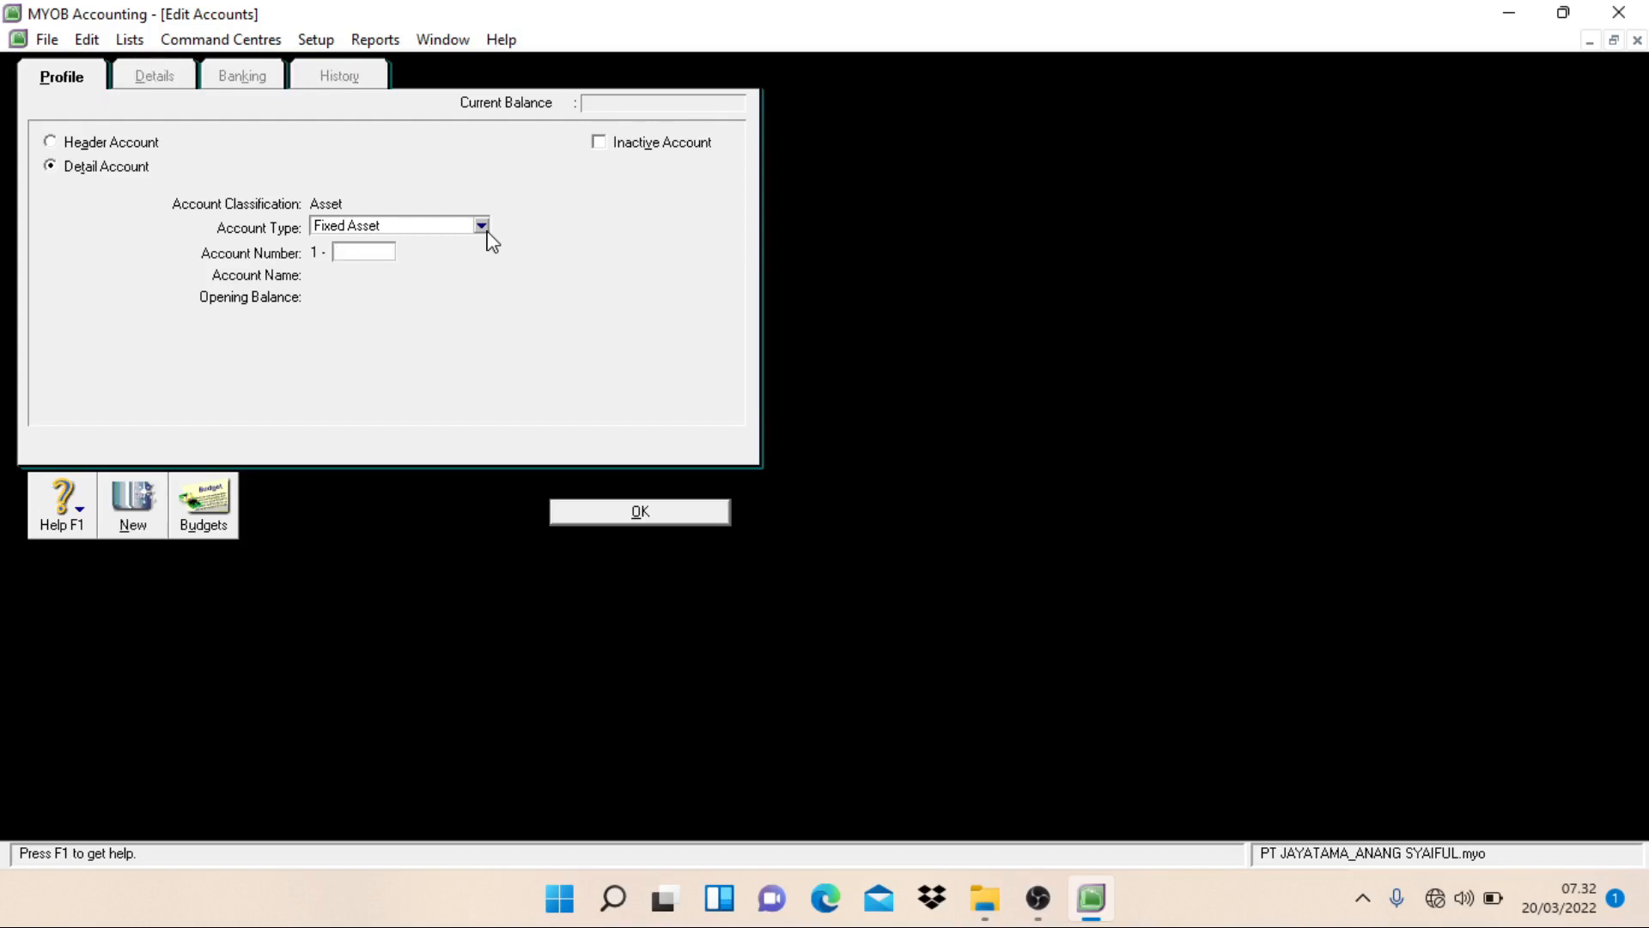
Step: Create a Fixed Asset detail account numbered 1-2301 and named Office Equipment at Cost
type("2301")
key("Tab")
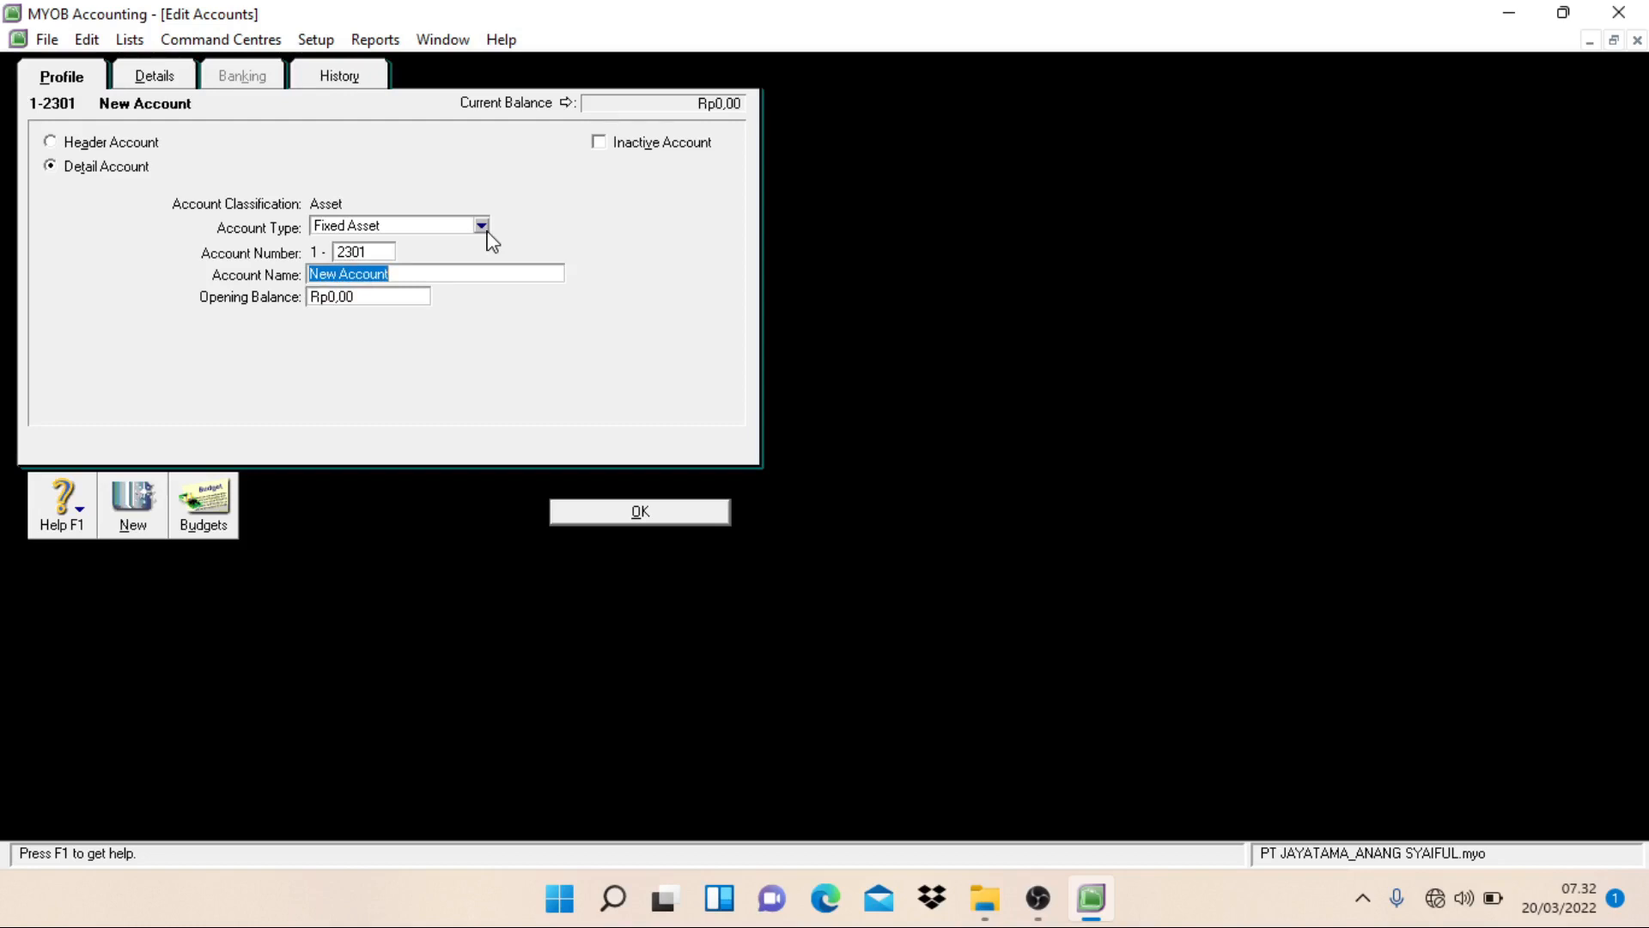
type("Office Equipment ")
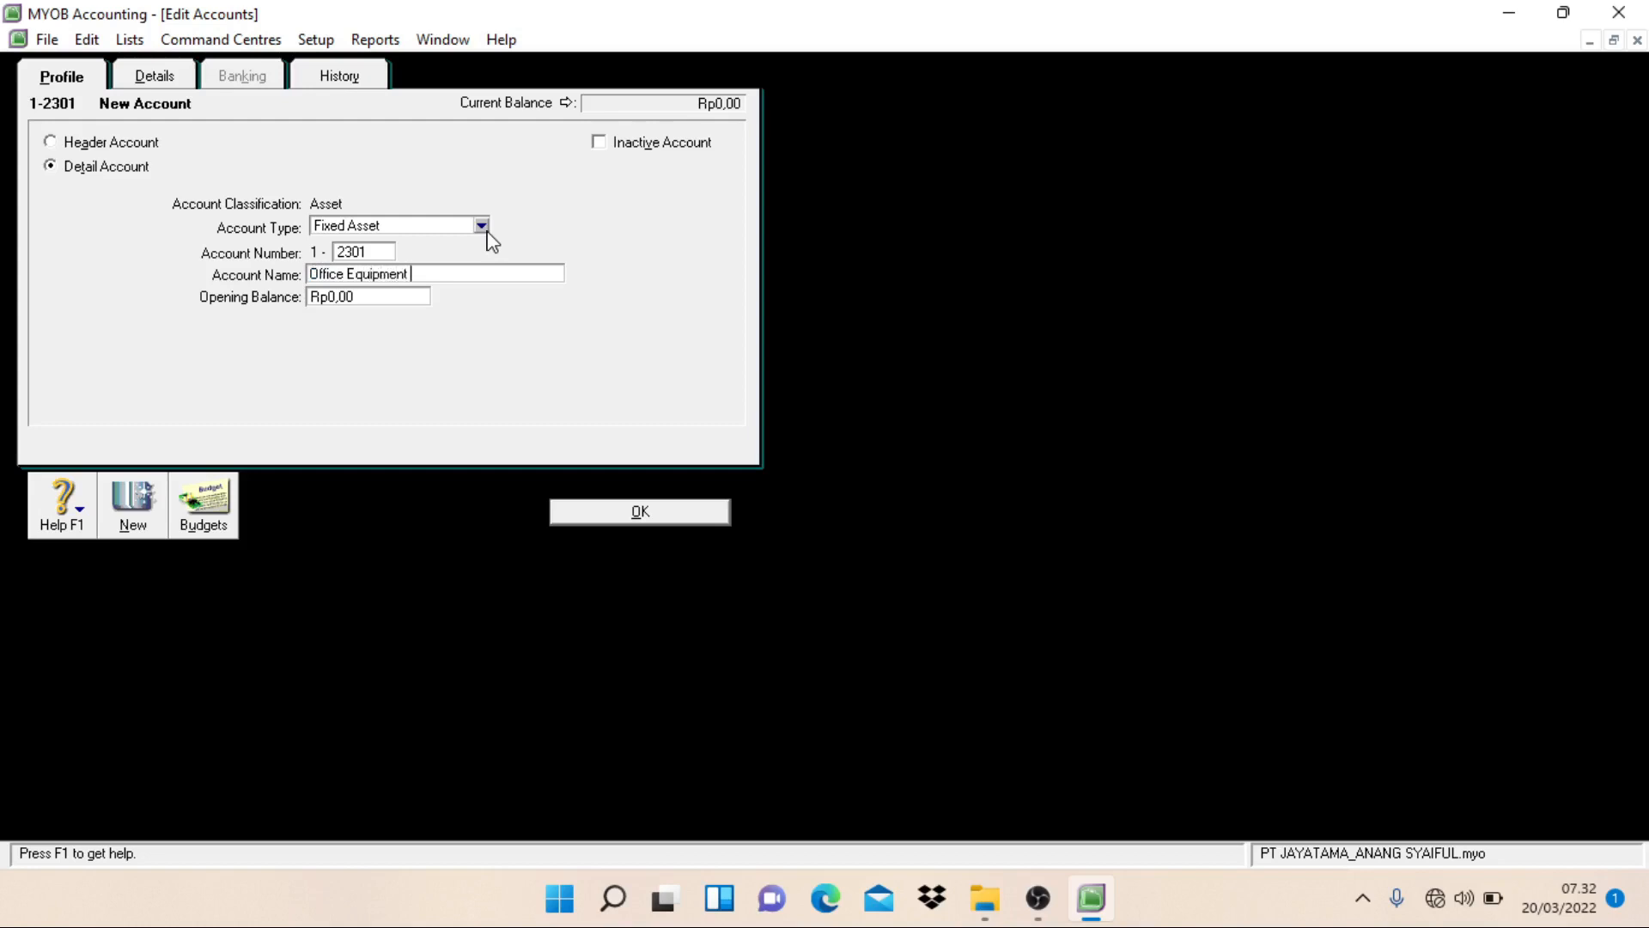
type("at Cost")
key("Return")
Step: Create a Fixed Asset detail account numbered 1-2302 and named Accum. Dep. - Office Equipment
type("2")
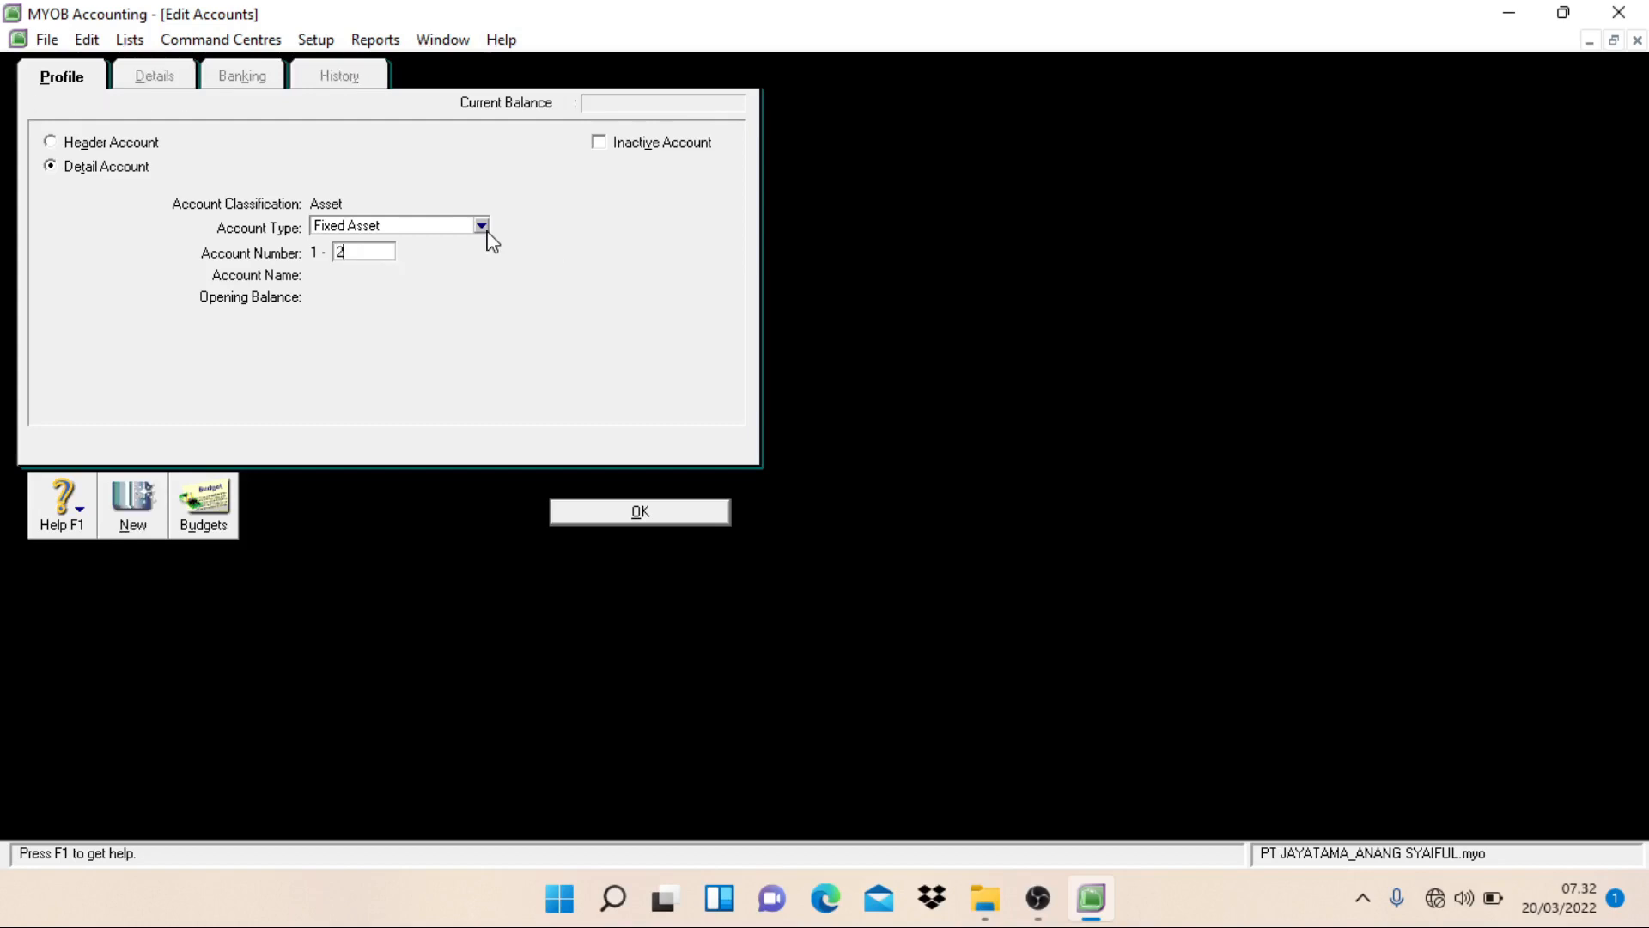
type("302")
key("Tab")
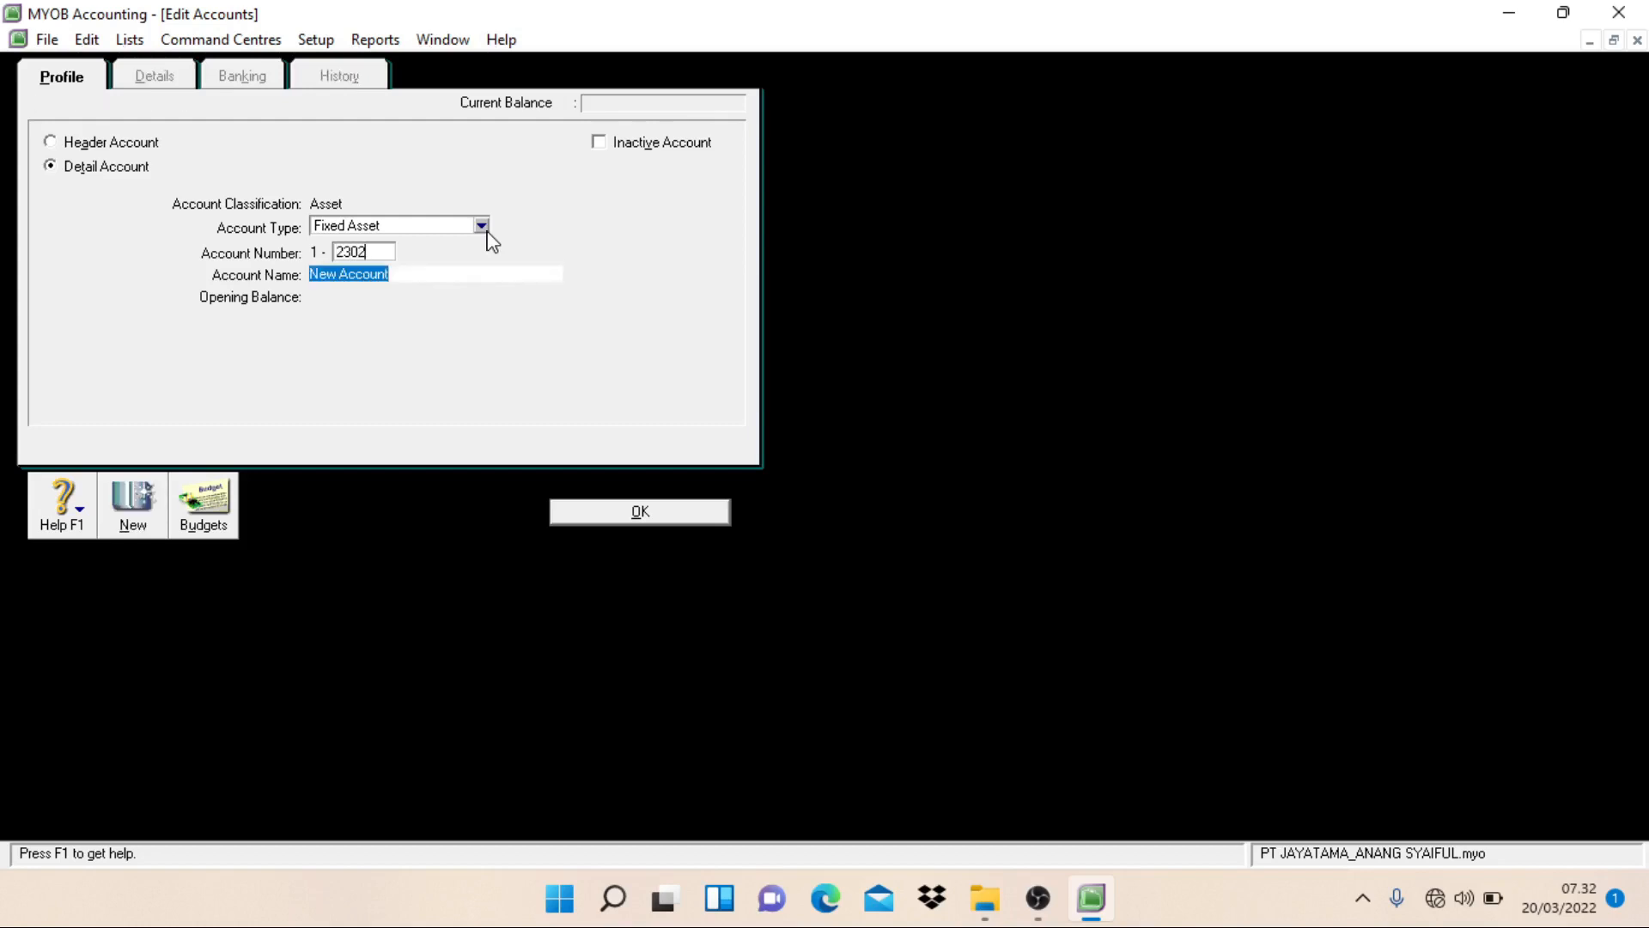
type("Accu")
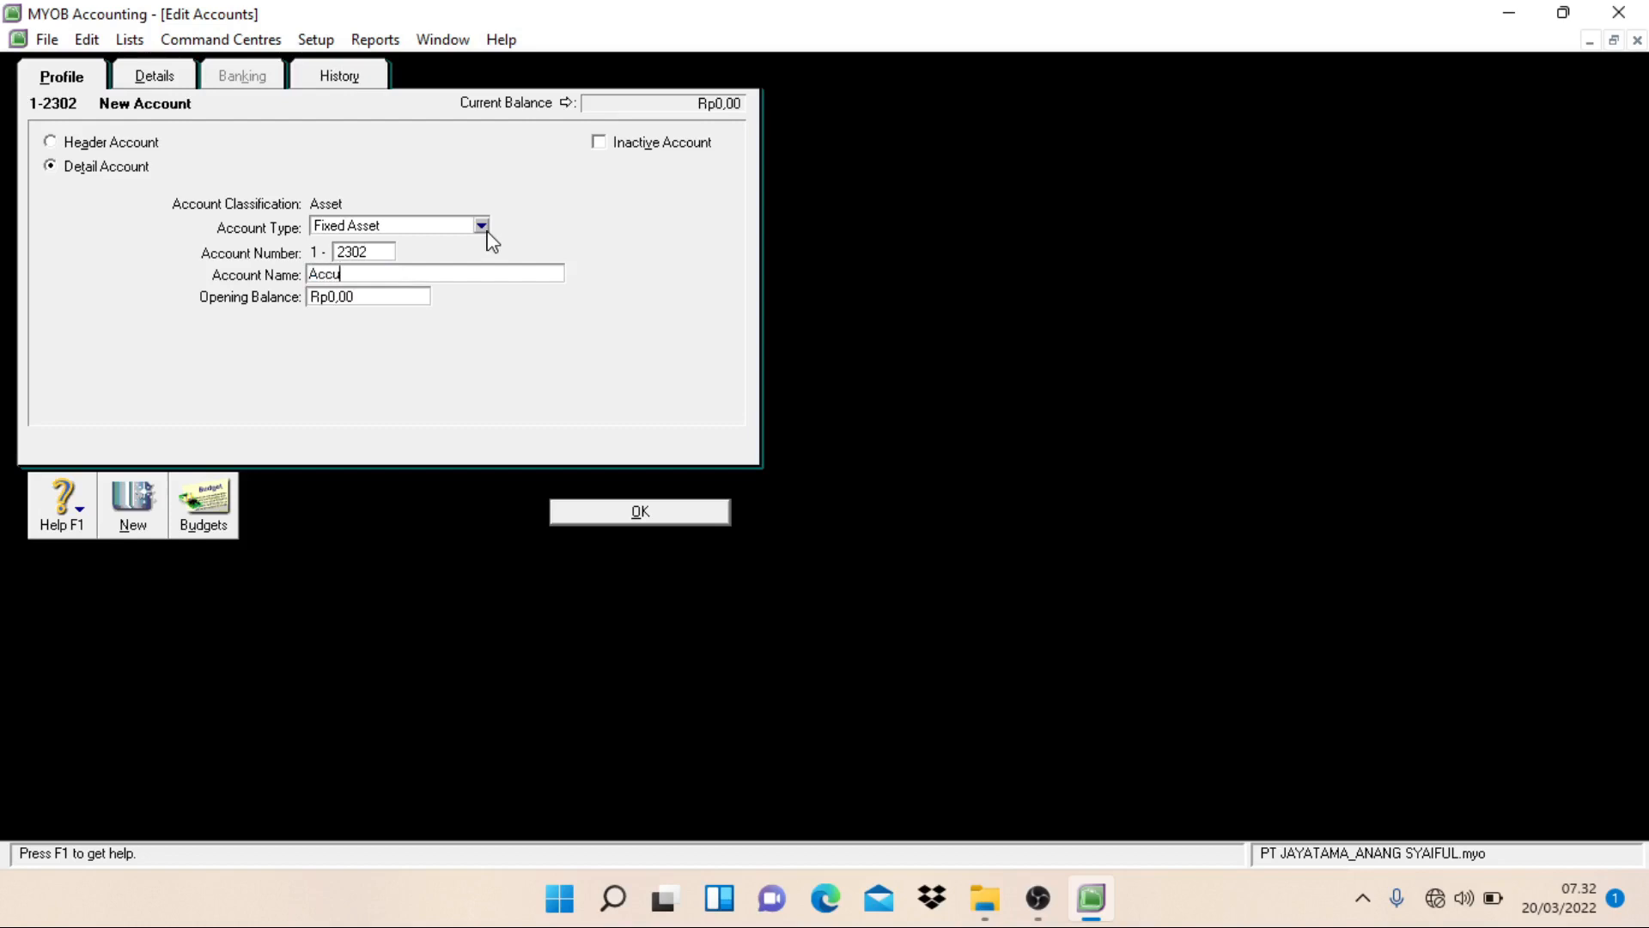
type("m. Dep. - Office Equipment")
key("alt+o")
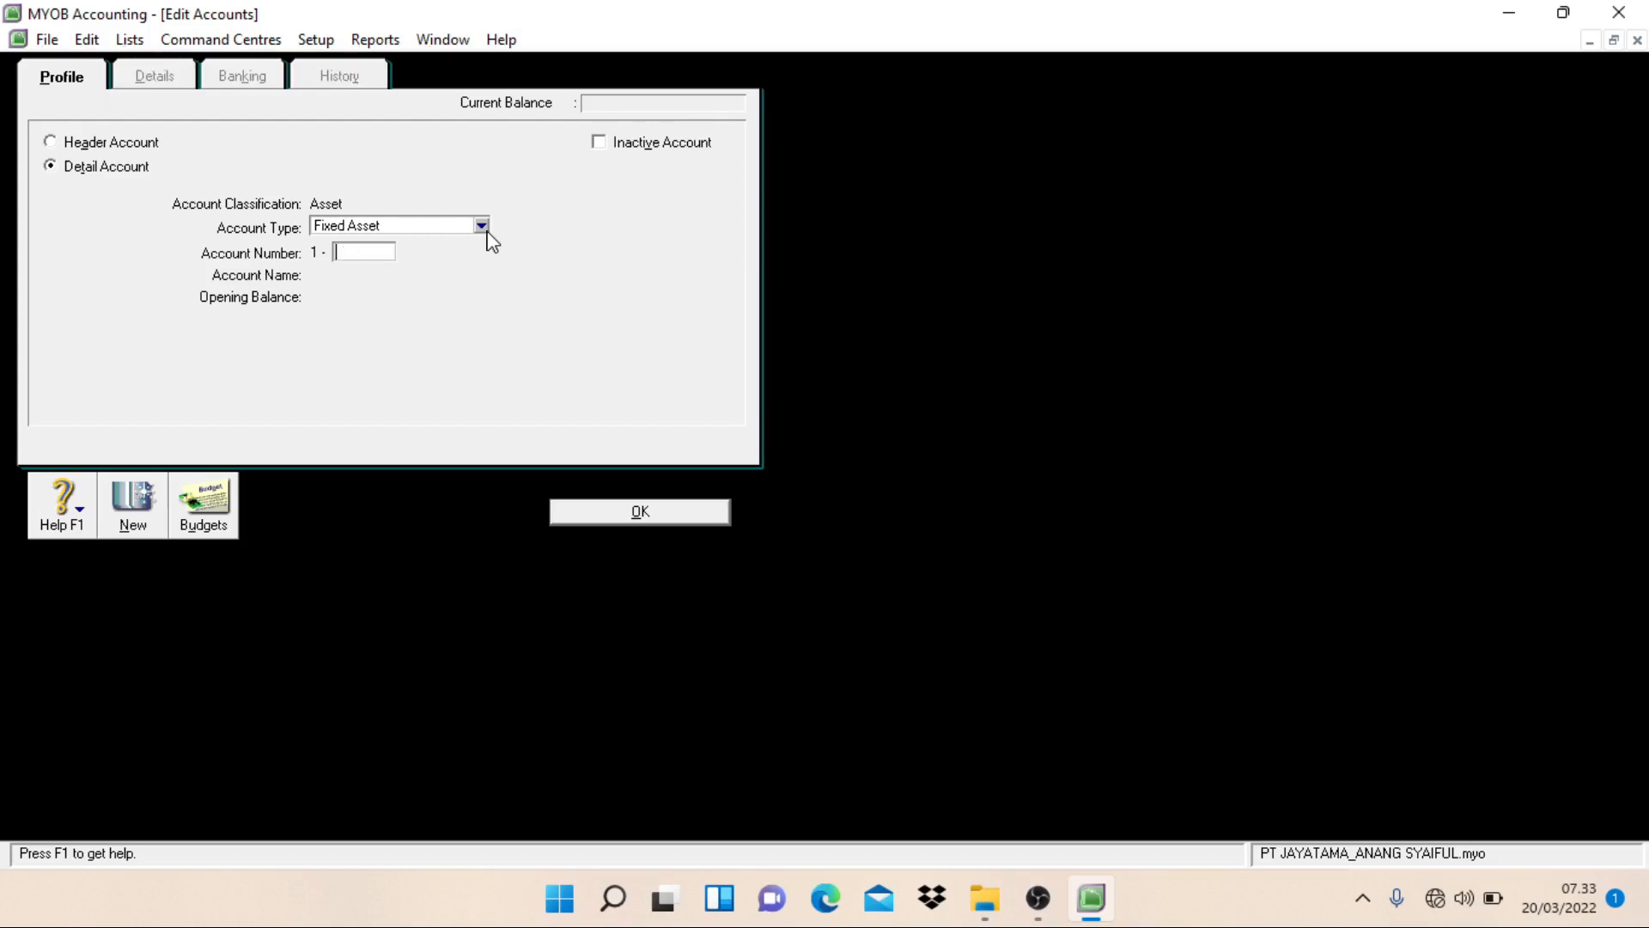
Step: Create a Fixed Asset detail account numbered 1-2401 and named Vehicle at Cost
type("2401")
key("Tab")
type("Ve")
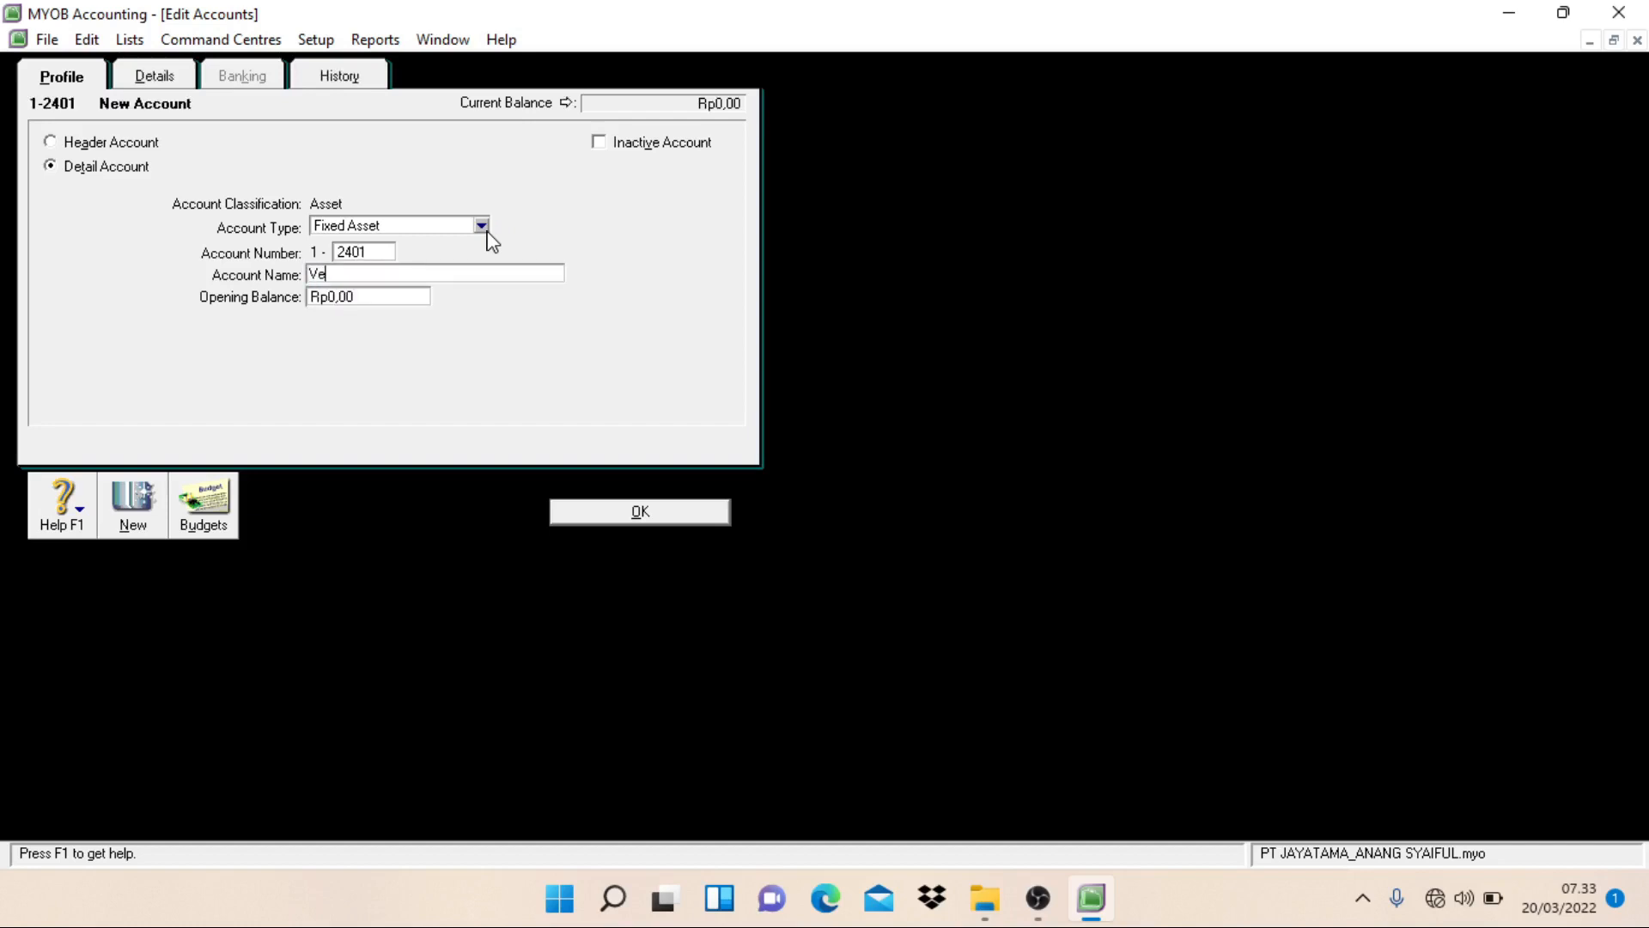
type("hicle at Cost")
key("alt+n")
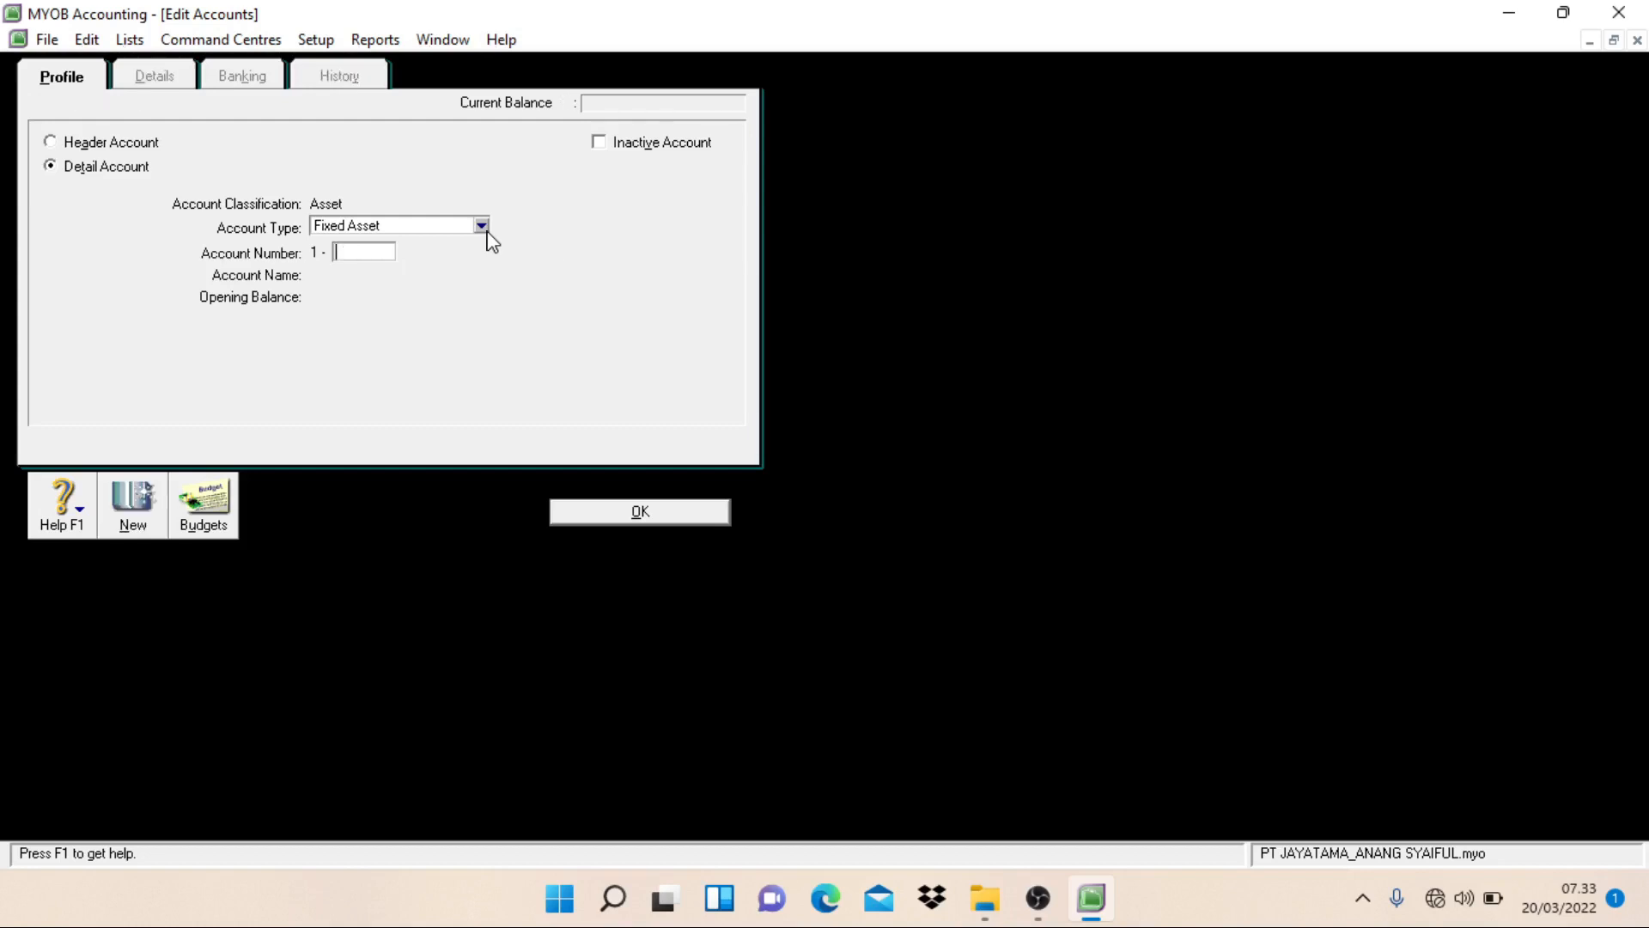
Step: Create a Fixed Asset detail account numbered 1-2402 and named Accum. Dep. - Vehicle
type("4")
key("BackSpace")
type("2402")
key("Tab")
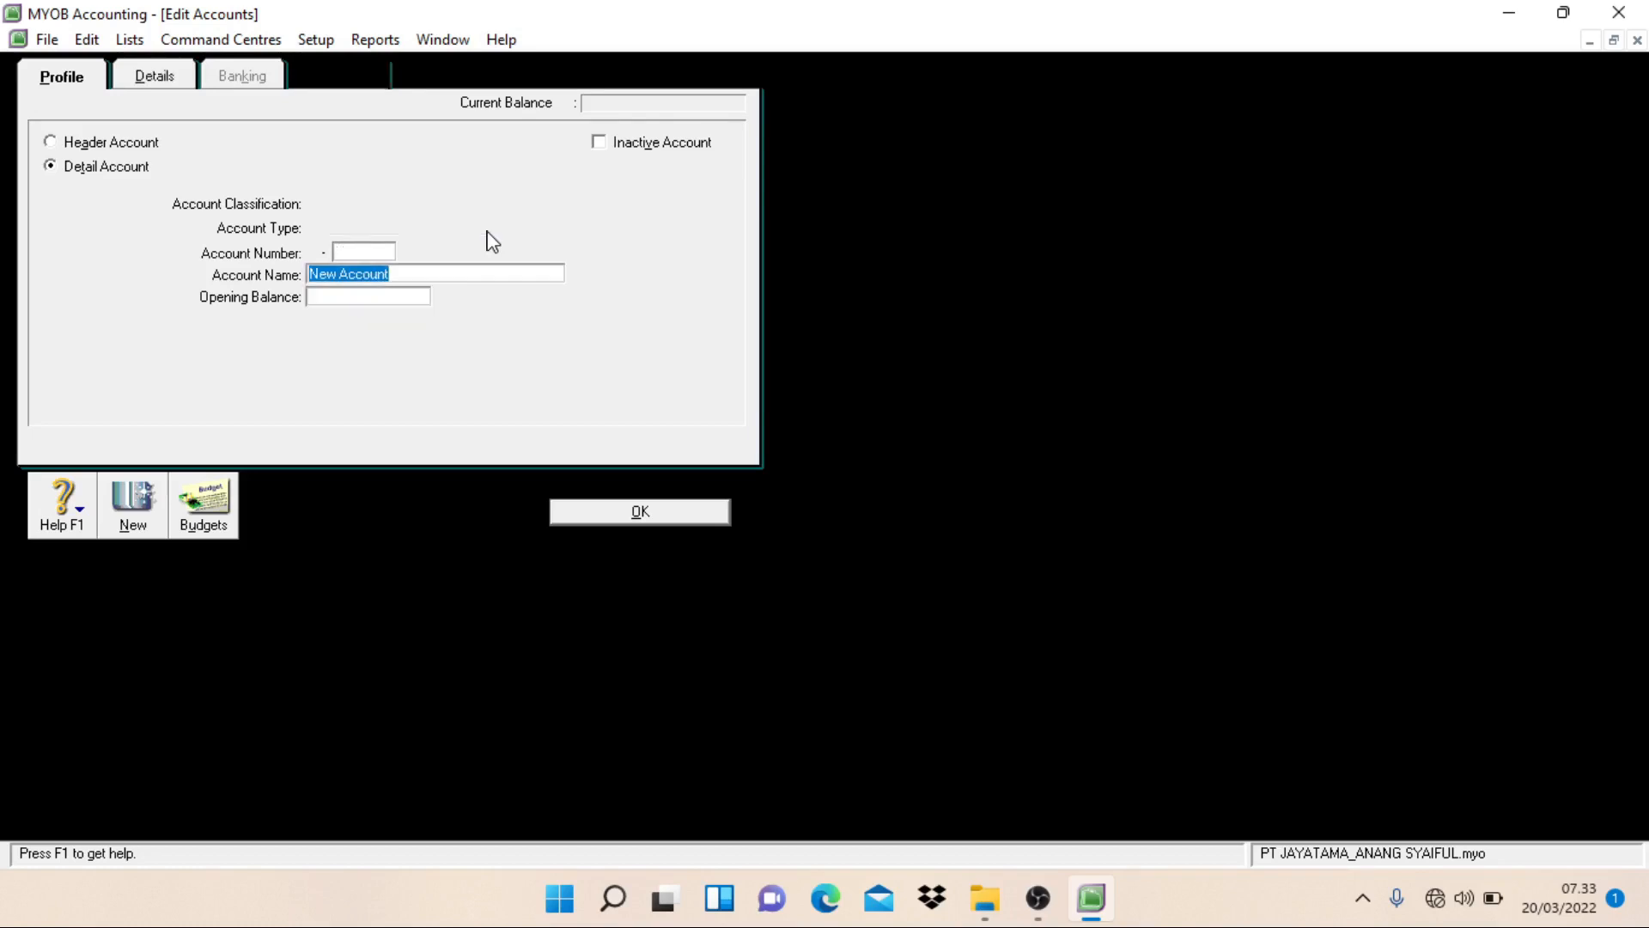
type("Accum. ")
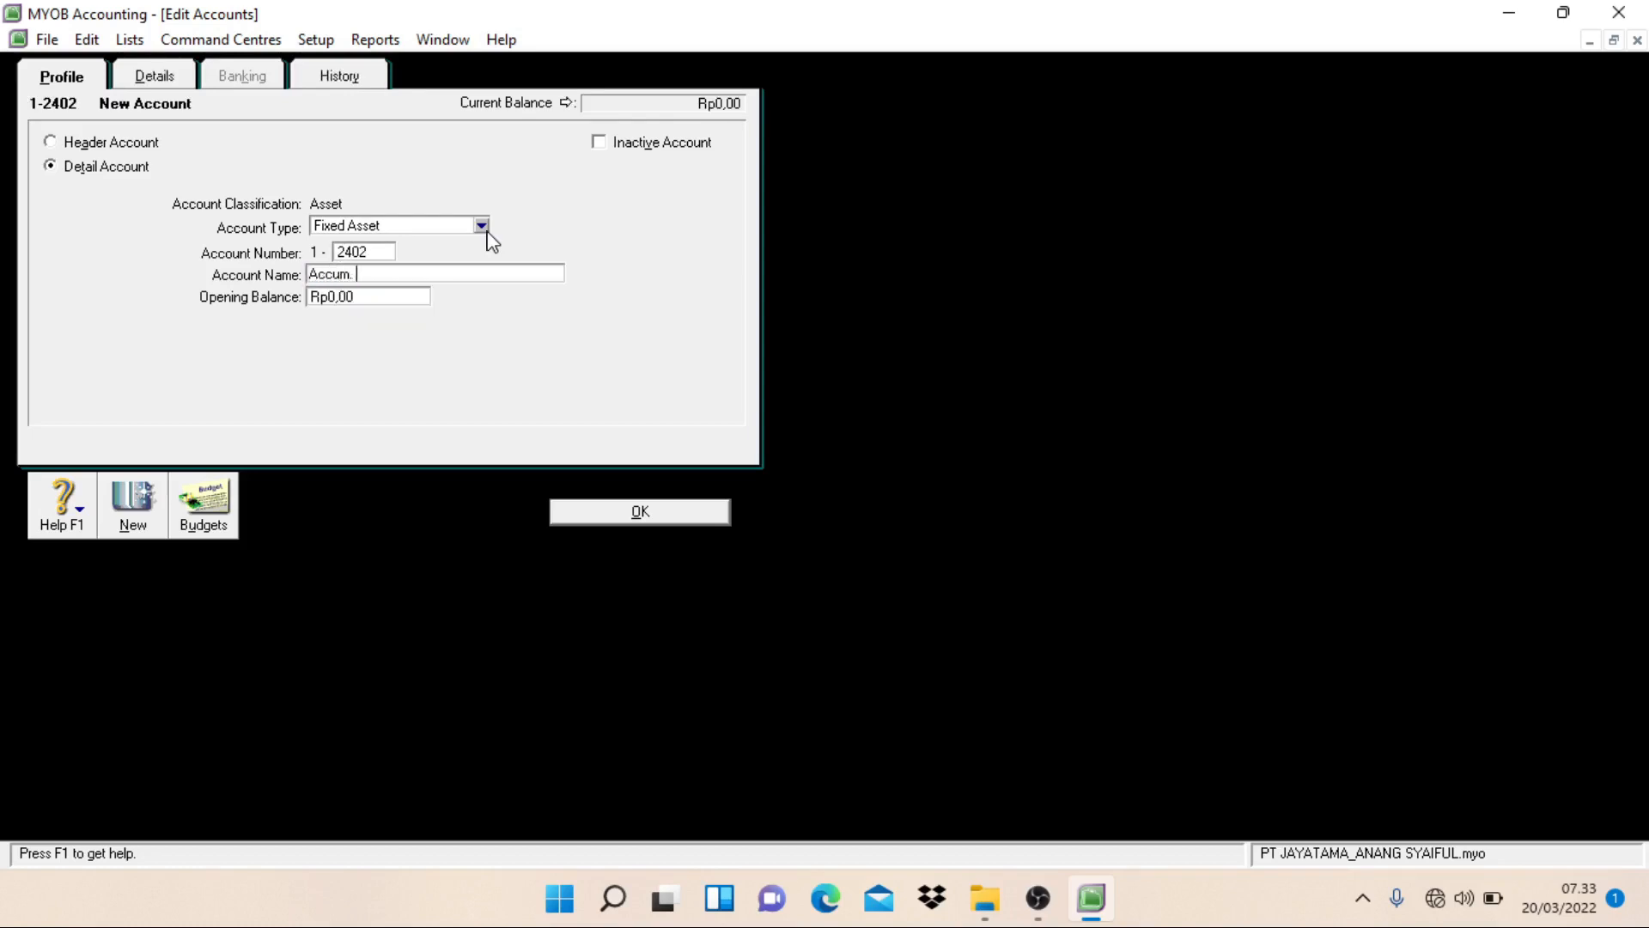
type("Dep. - Vehicle")
key("alt+o")
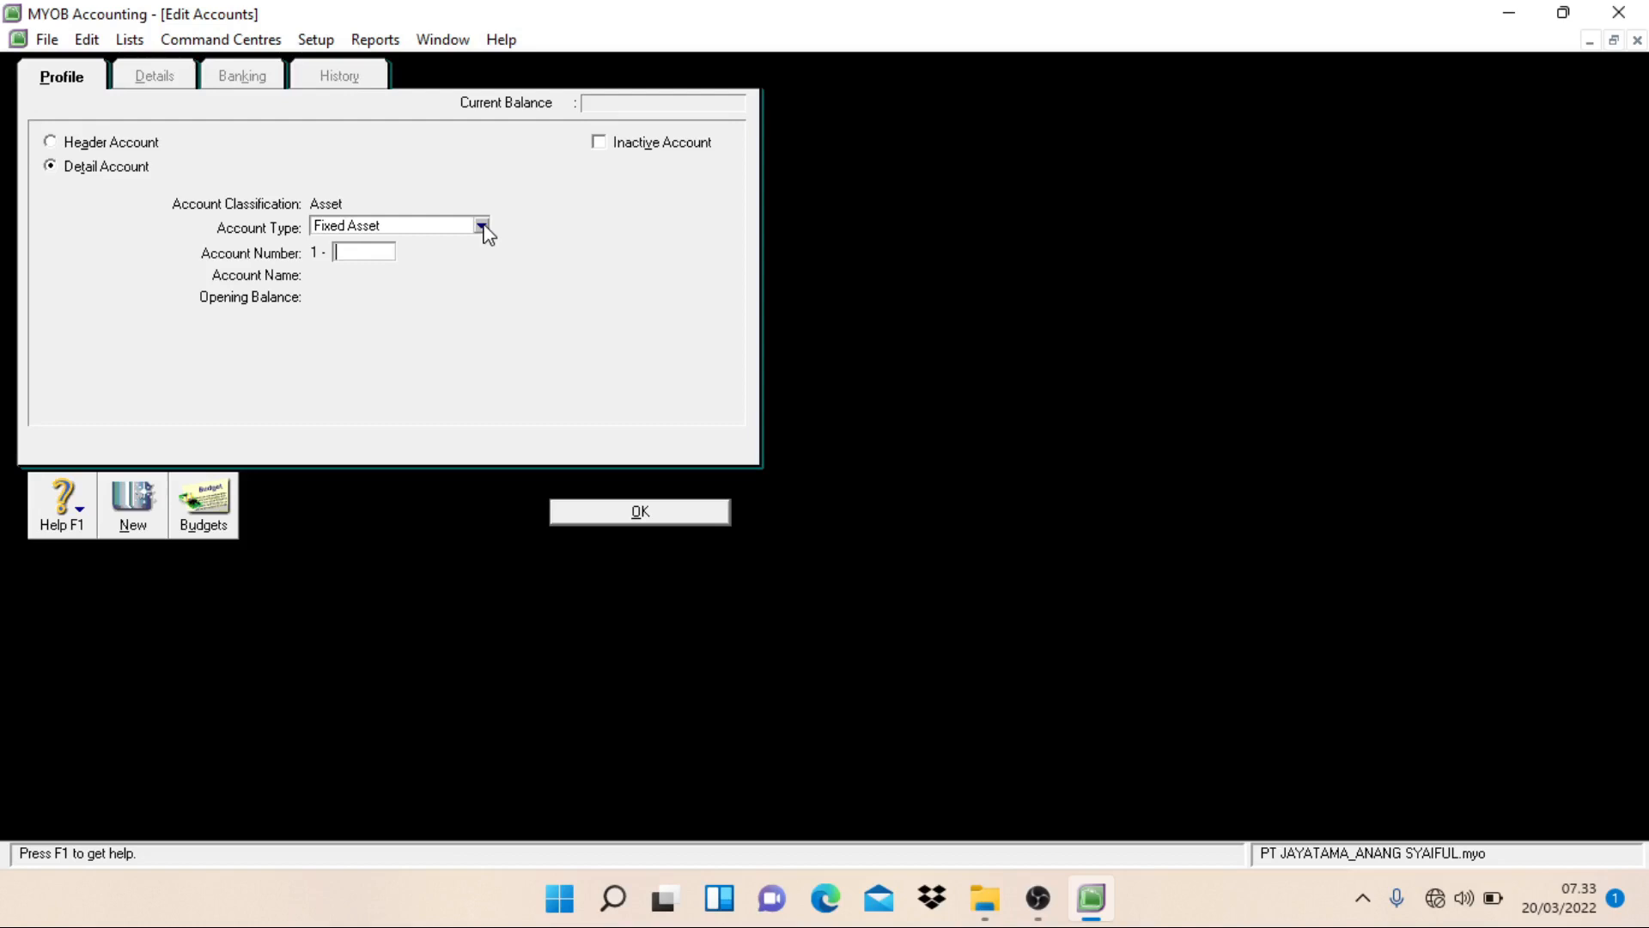
Step: Create a detail account of type Other Current Liability numbered 2-1202, name it Accrued Expense, and start another new account
left_click(482, 226)
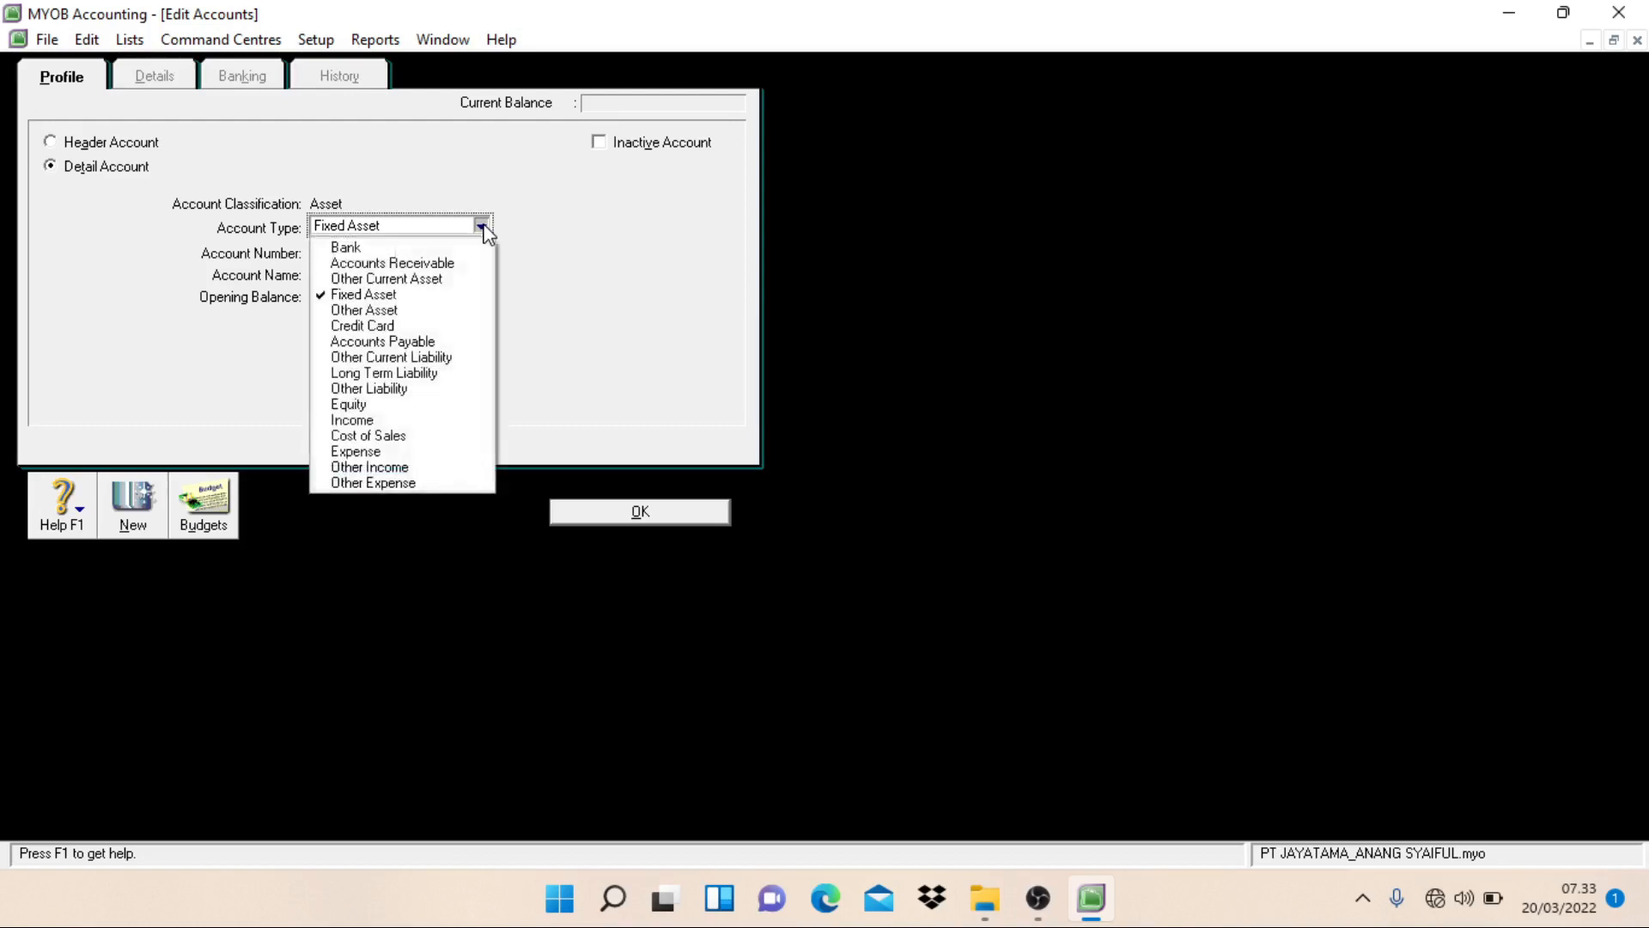
left_click(417, 360)
left_click(368, 253)
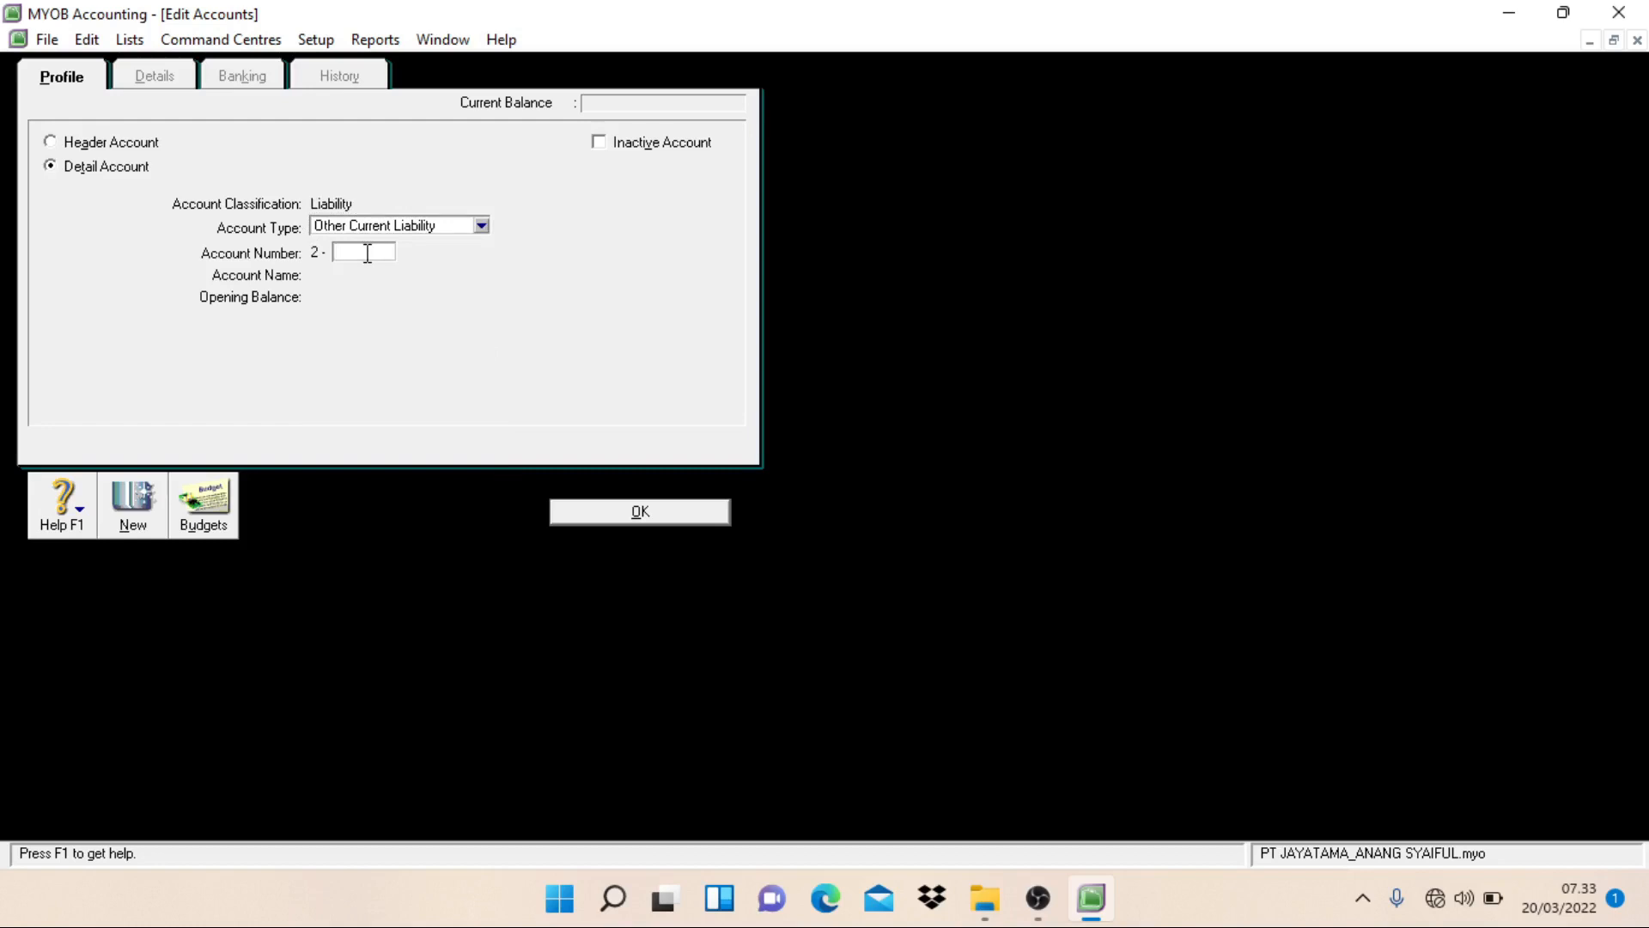
type("1202")
key("Tab")
type("Acc")
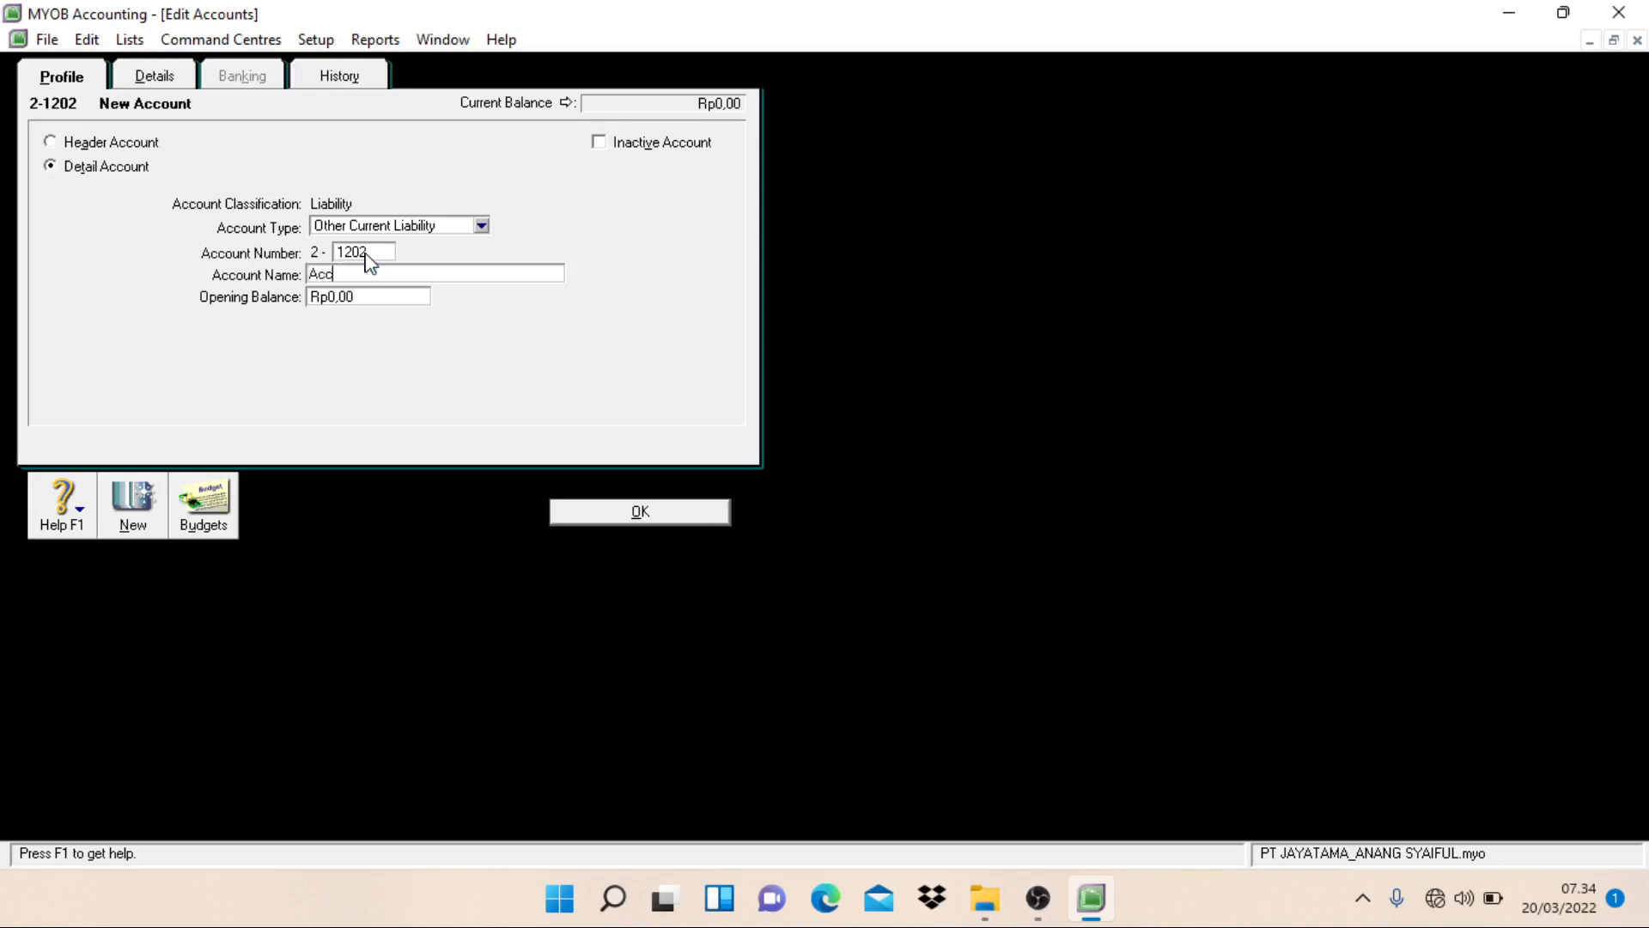
type("rued Expense")
key("alt+n")
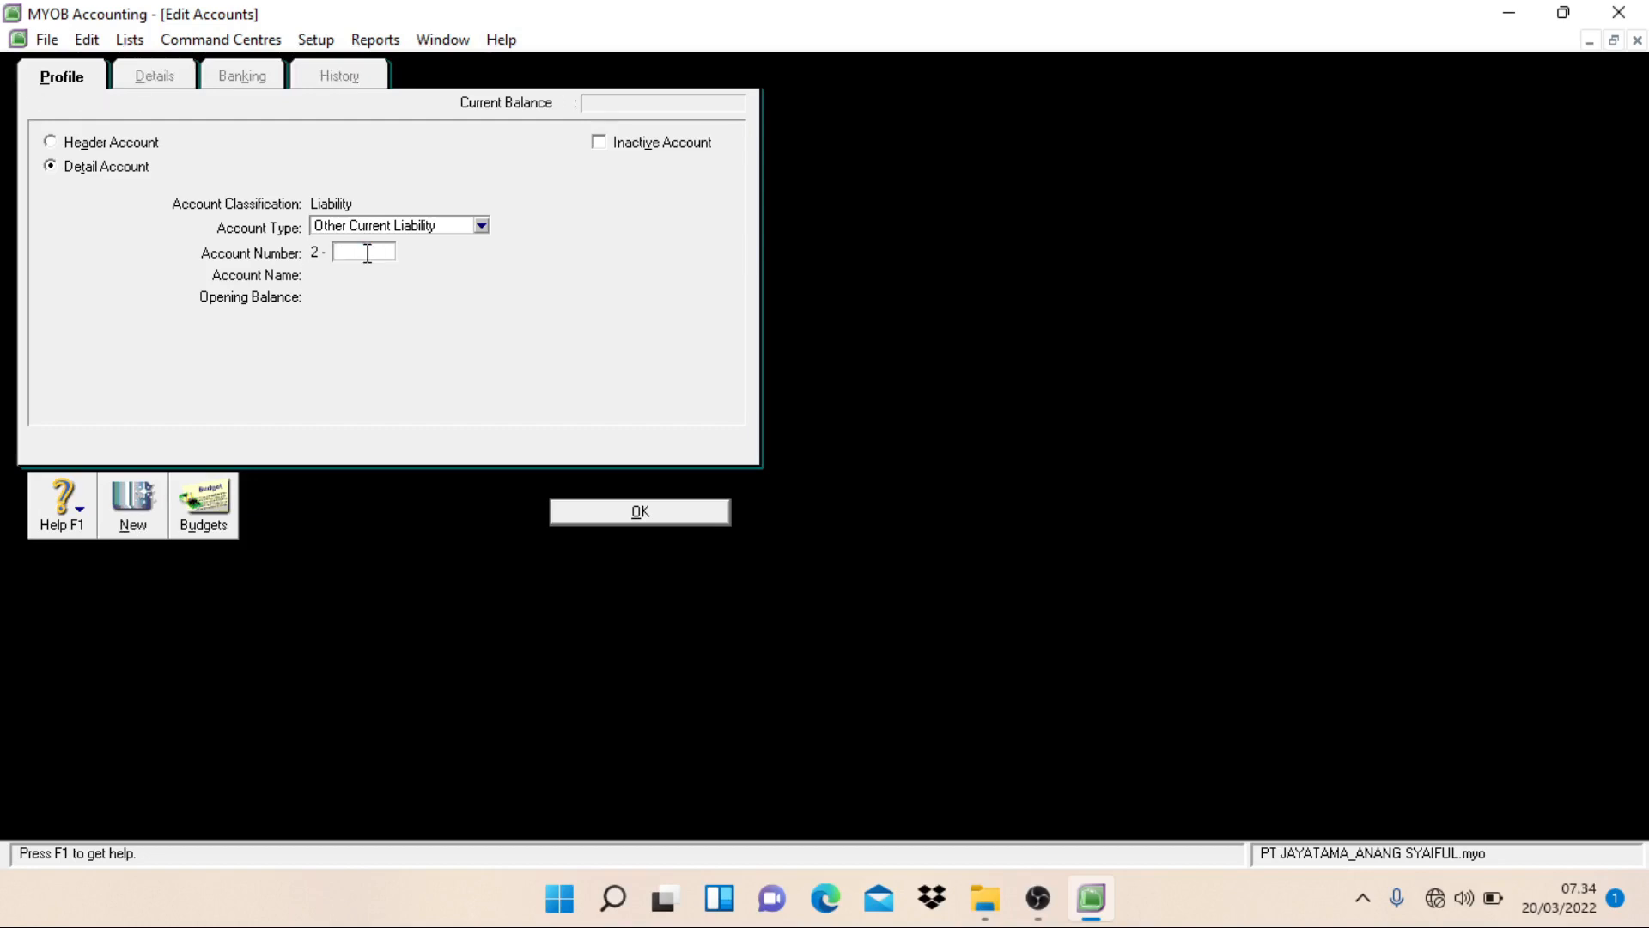
Step: Create an Other Current Liability detail account numbered 2-1203 and named Dividend Payable, and start another new account
type("1203")
key("Tab")
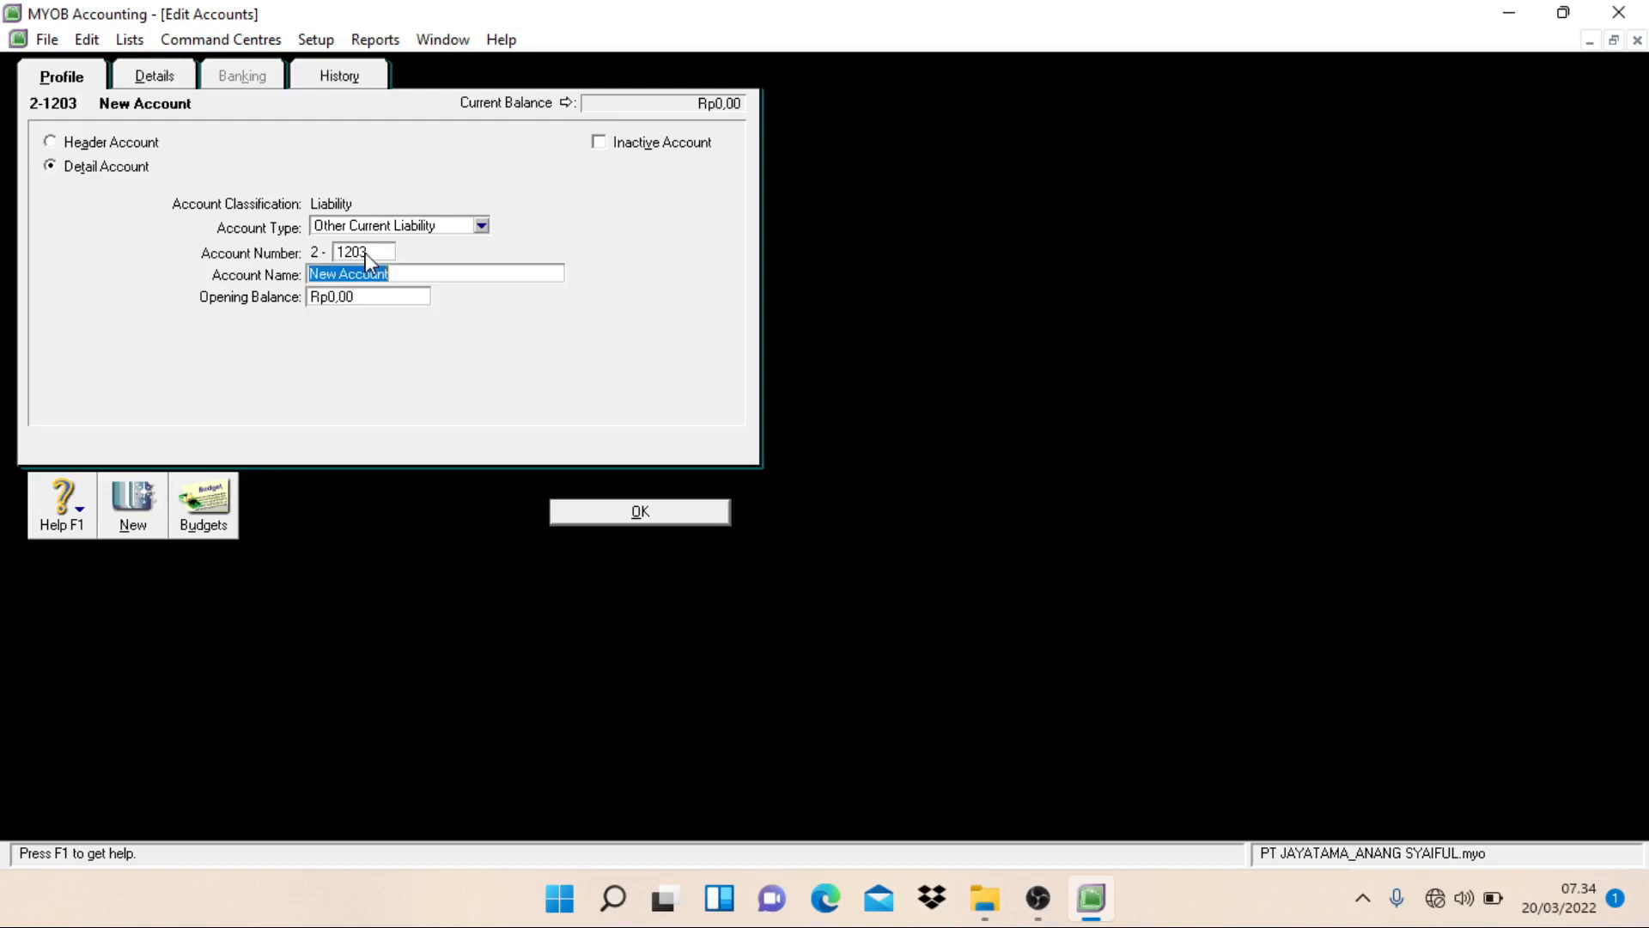
type("Dividend Payable")
key("Return")
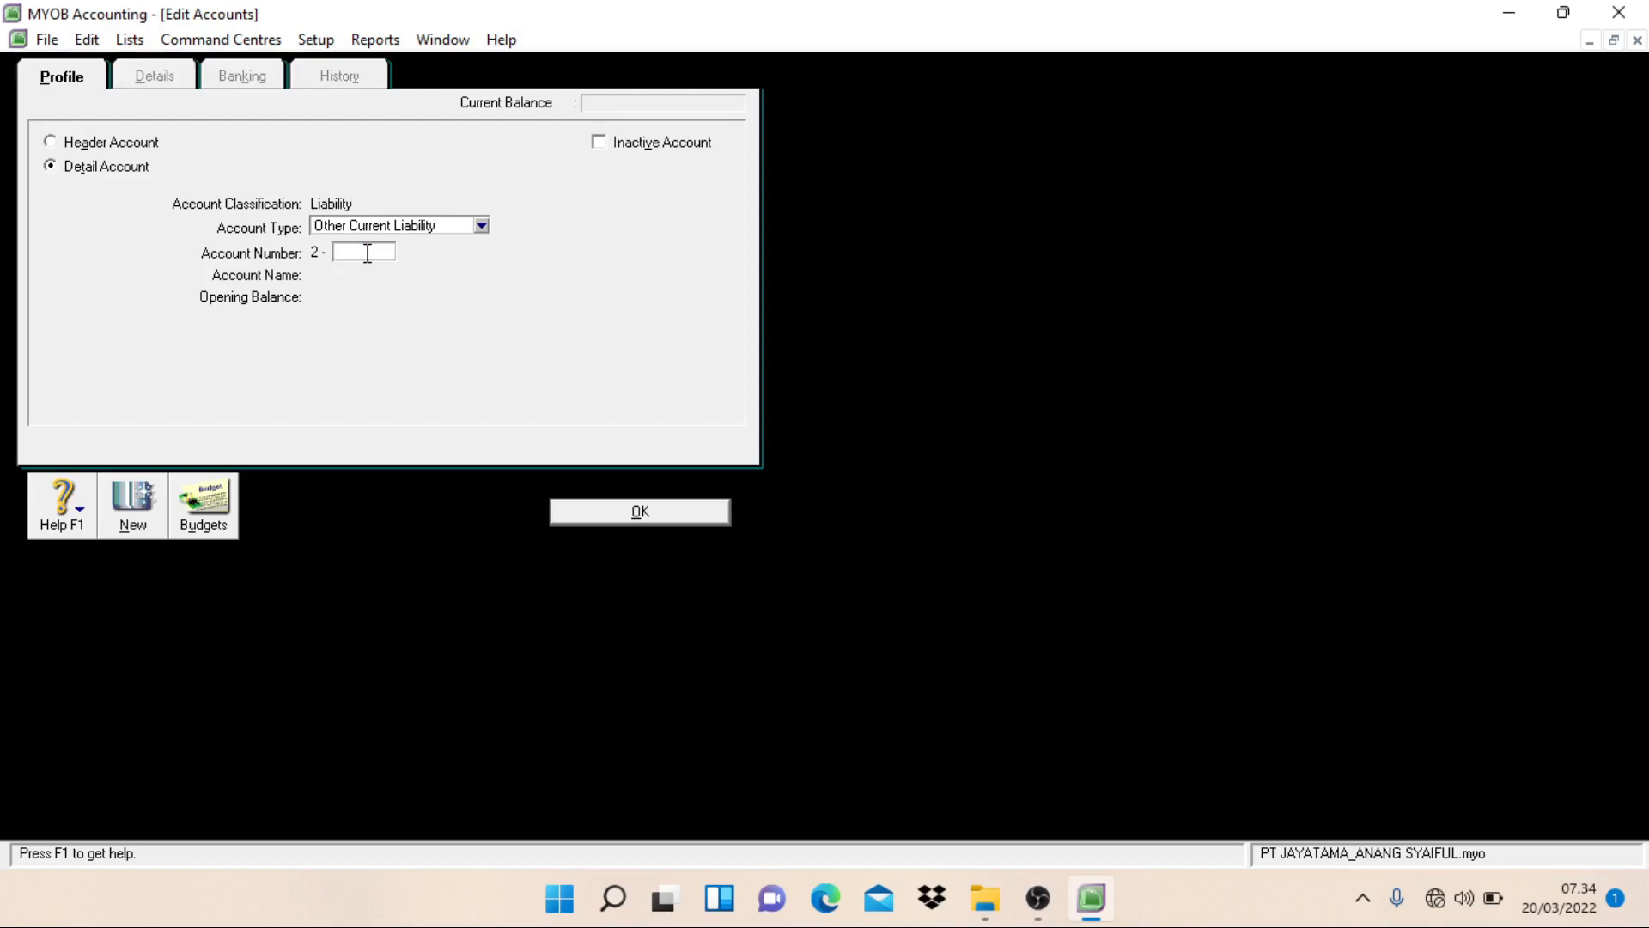
Step: Create an Other Current Liability detail account numbered 2-1204 and named Value Added Tax - VAT Out, and start another new account
type("1204")
key("Tab")
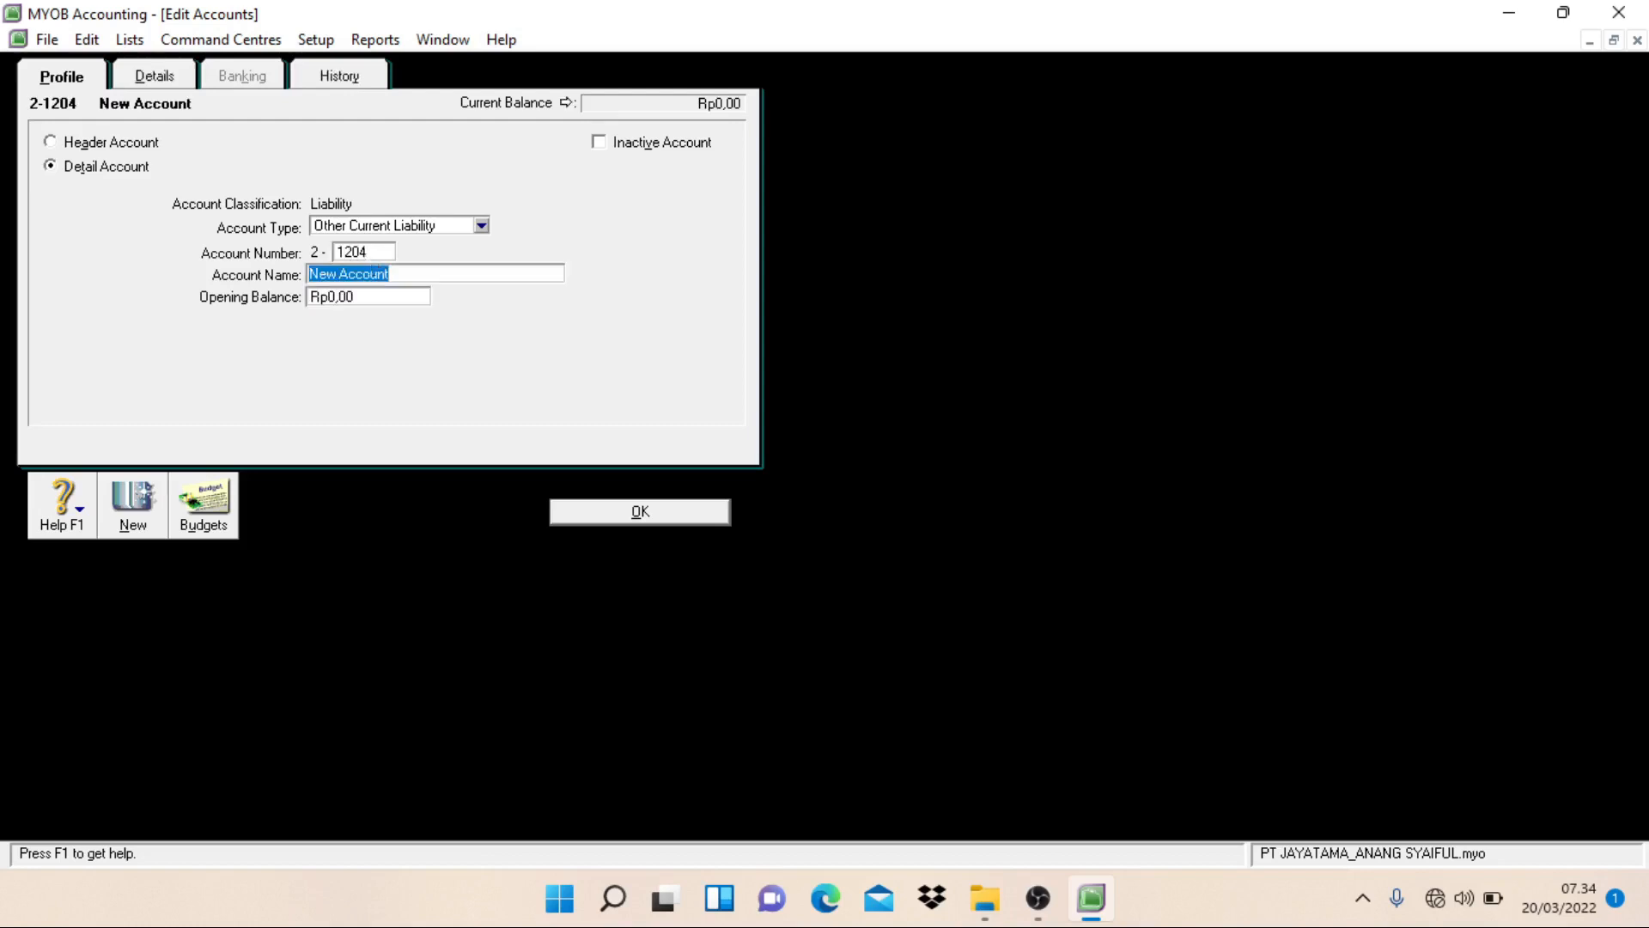
type("Value Added Tax - VAT Out")
key("Return")
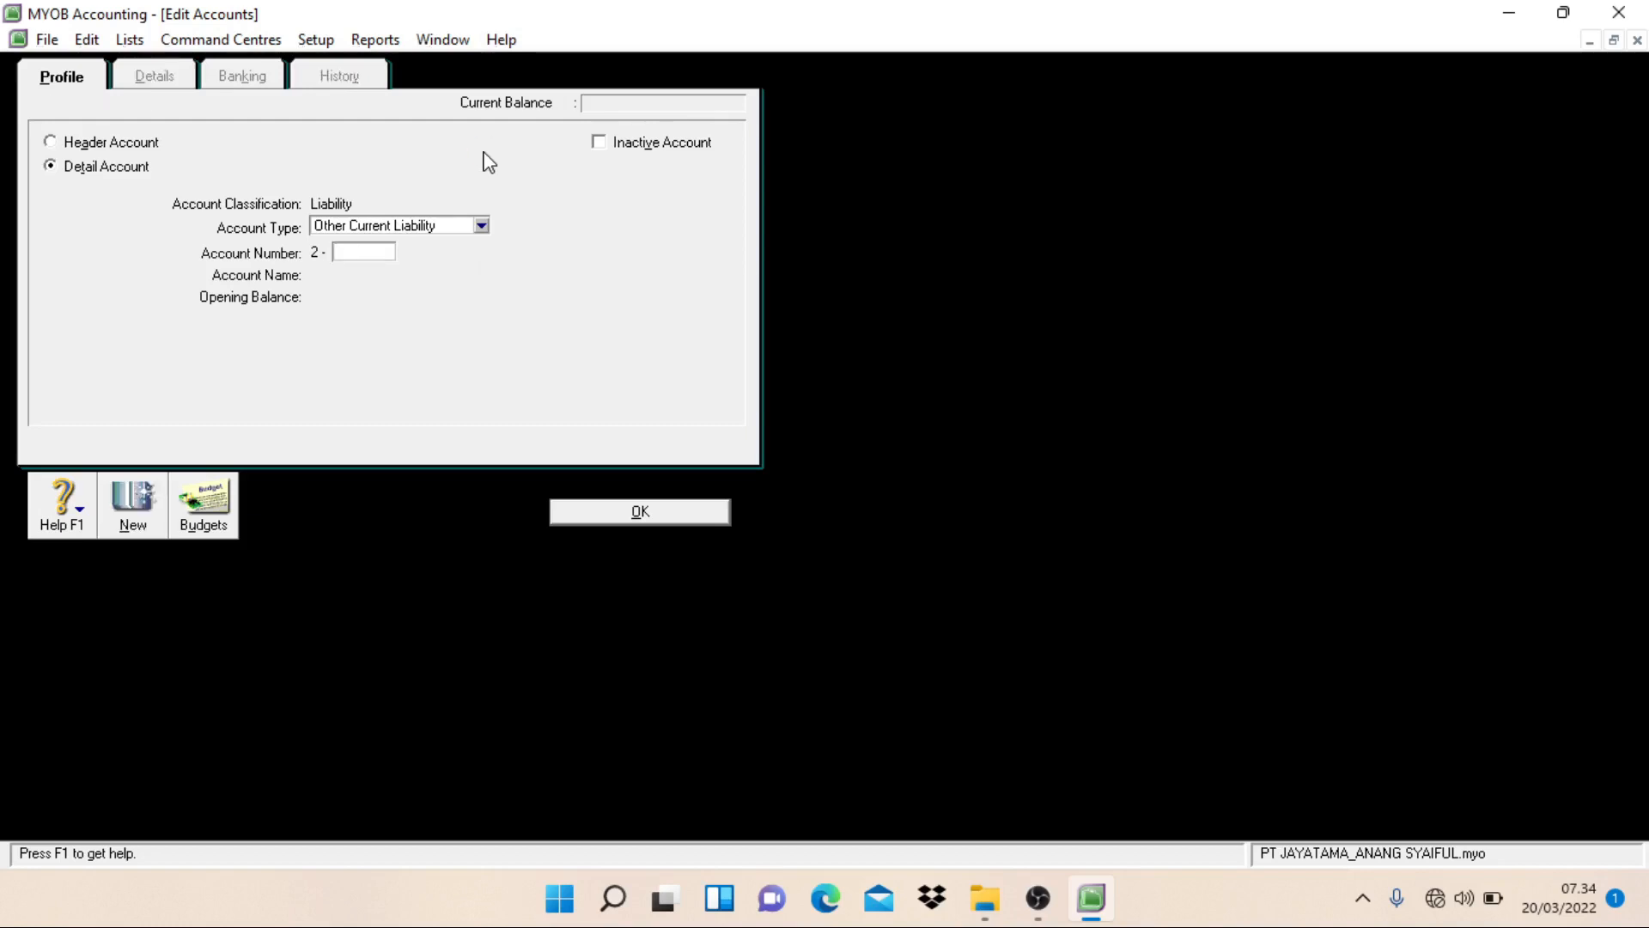
Step: Create an Other Current Liability detail account numbered 2-1205 and named Income Tax Payable, and start another new account
type("1205")
key("Tab")
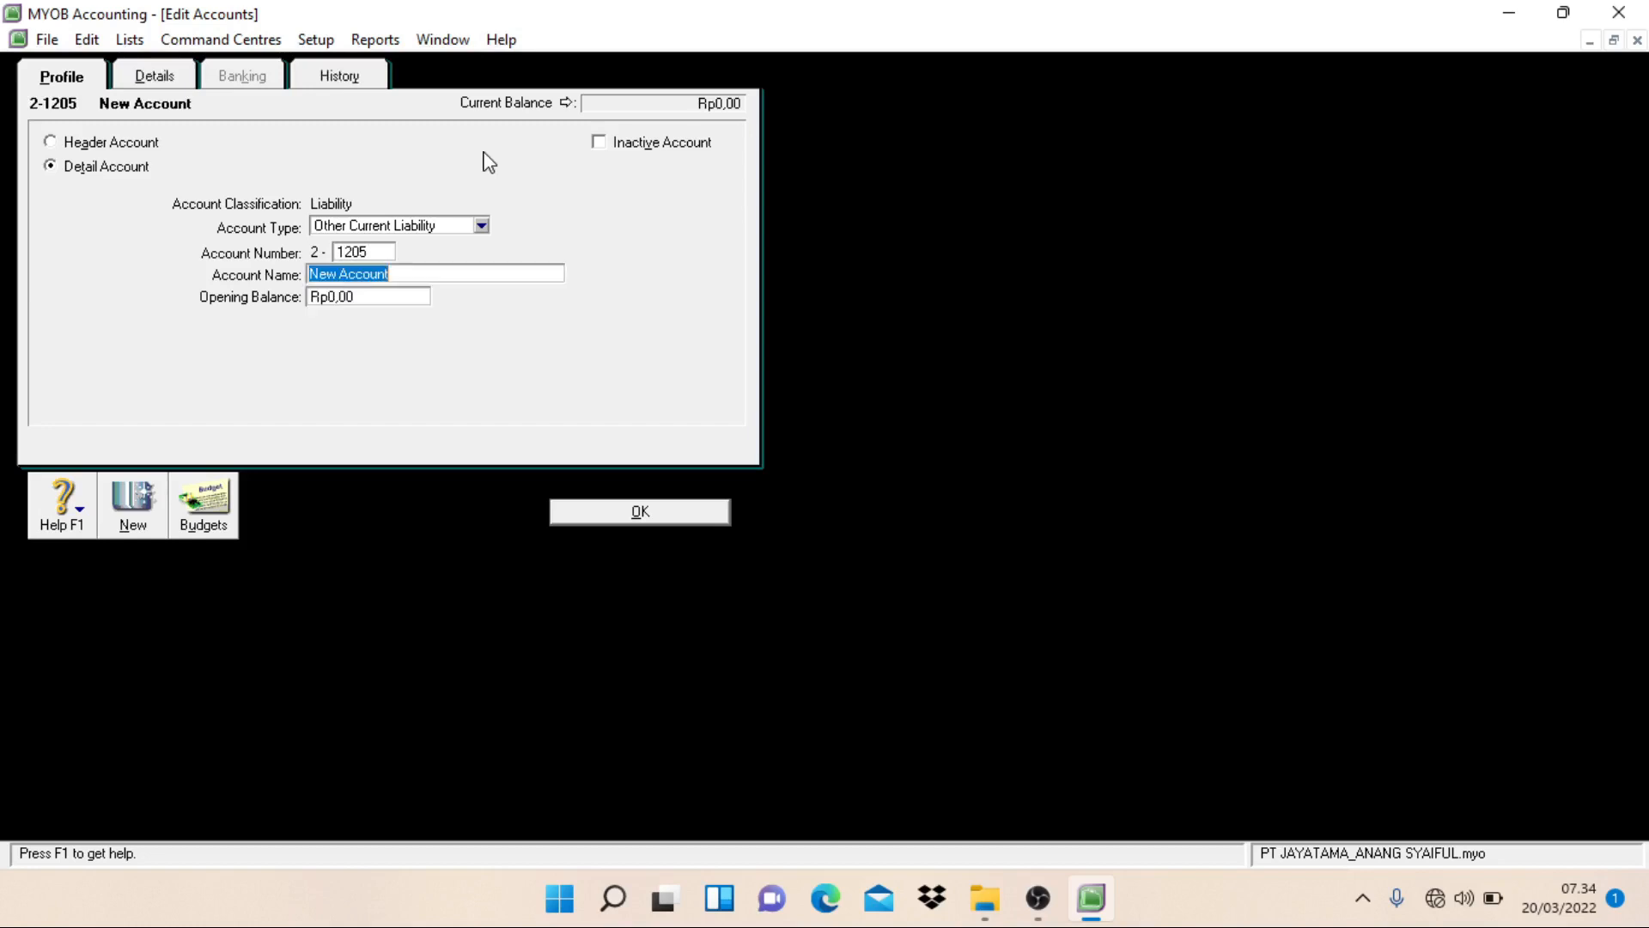
type("Income Tax P")
type("ayable")
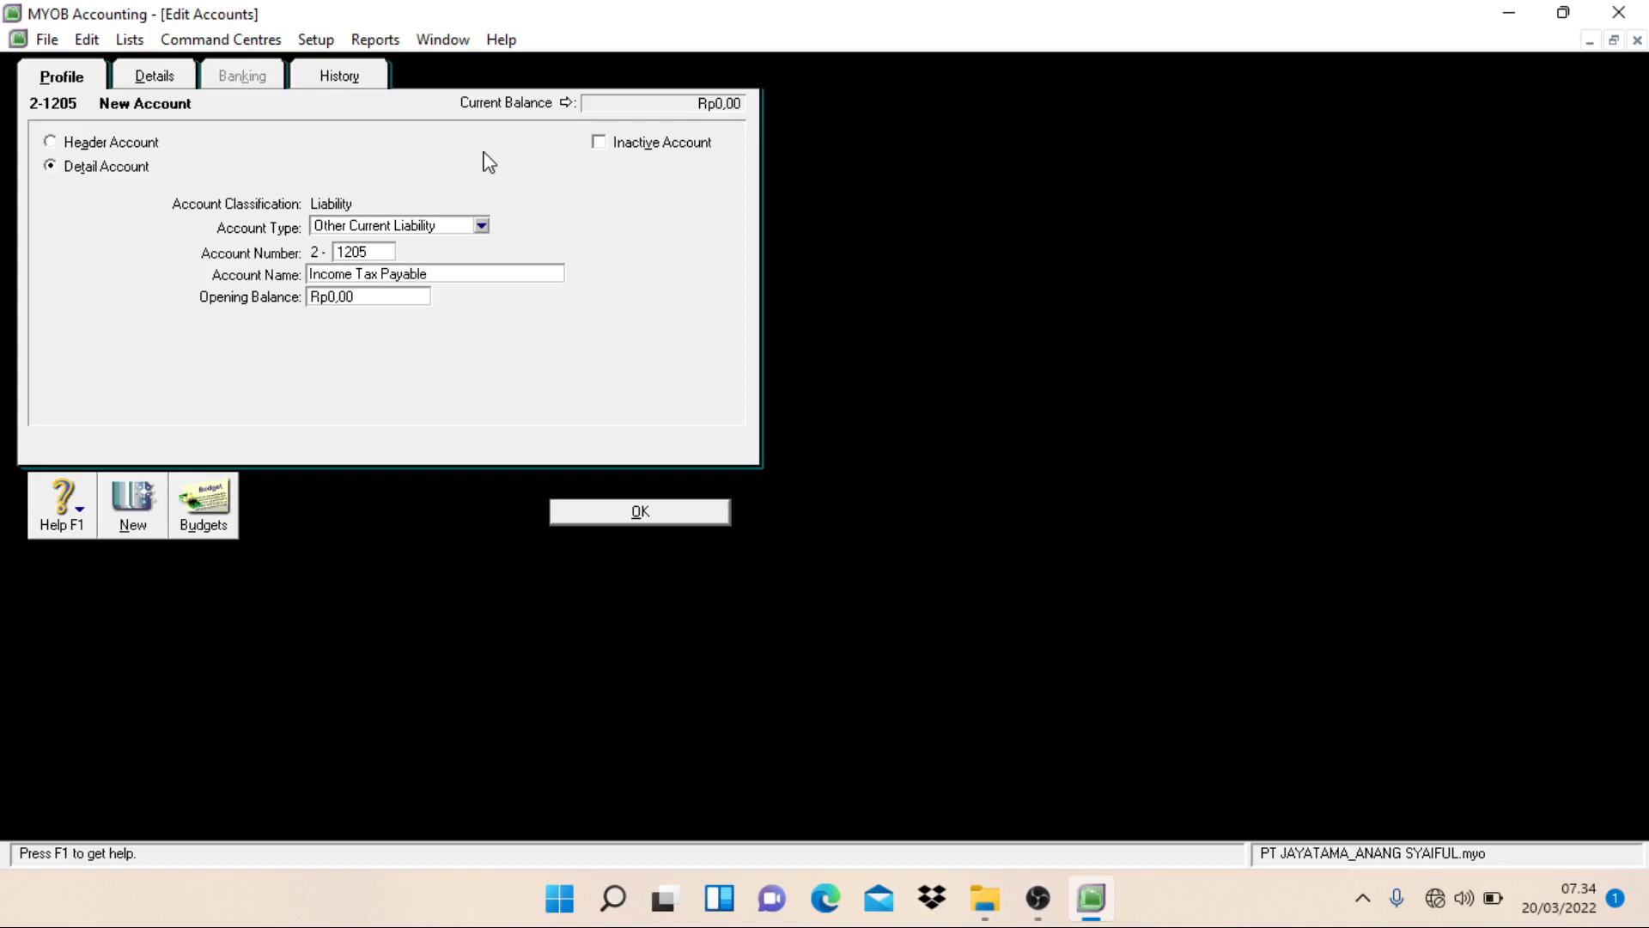
key("alt+o")
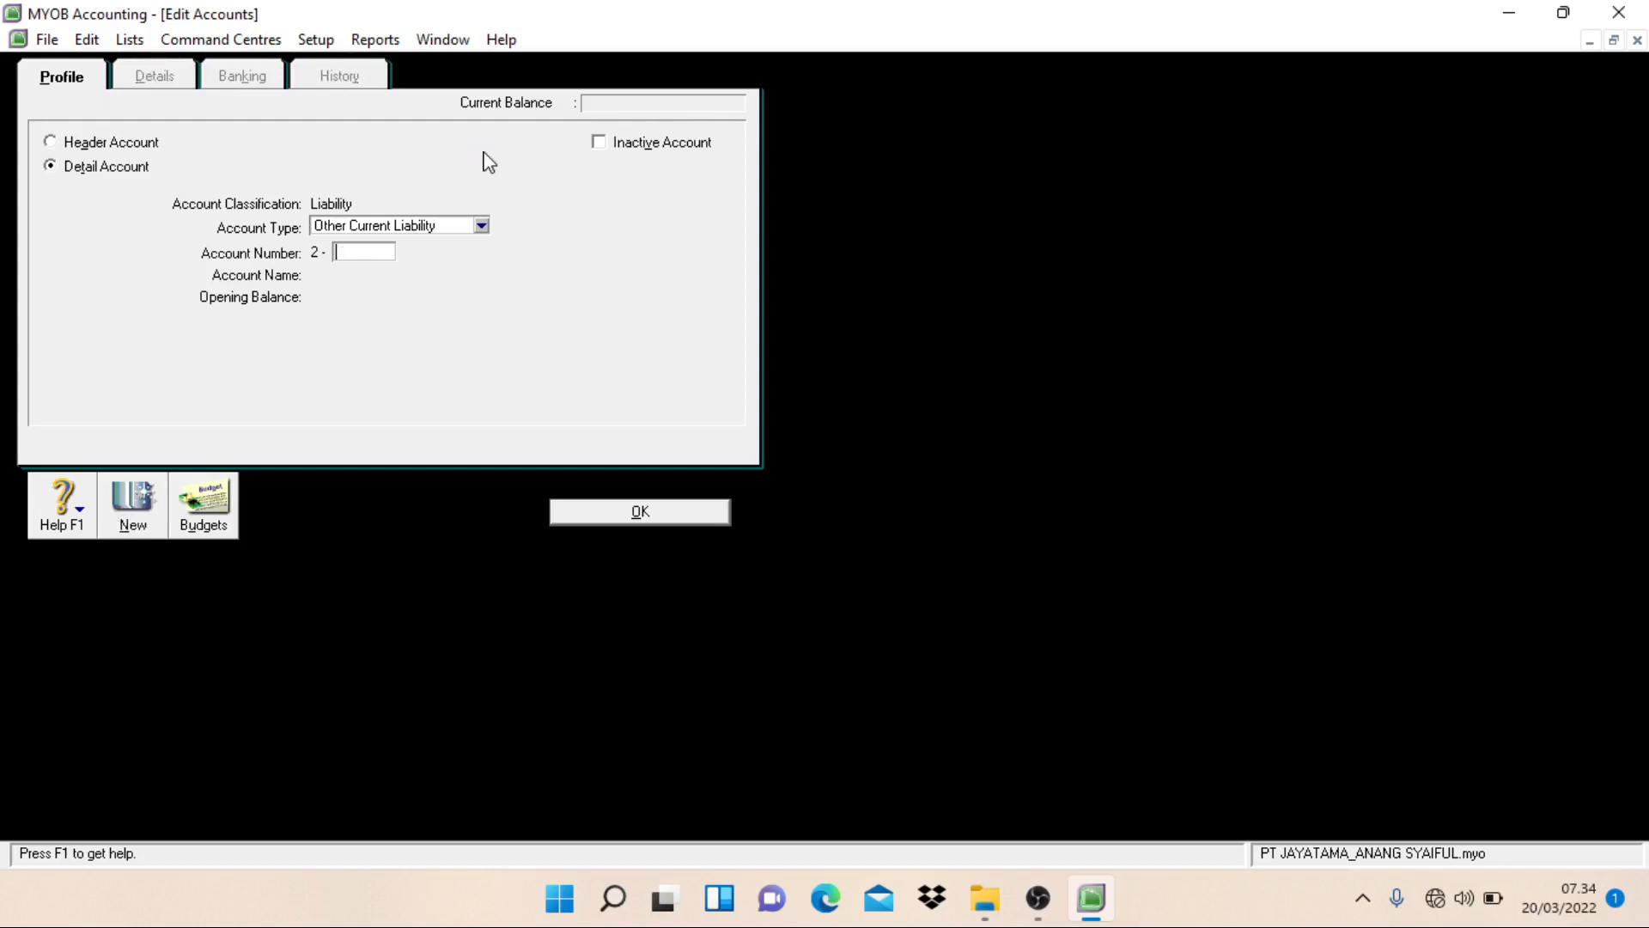
Step: Create a Long Term Liability detail account numbered 2-2101, name it Bank Loans, and start another new account
left_click(482, 226)
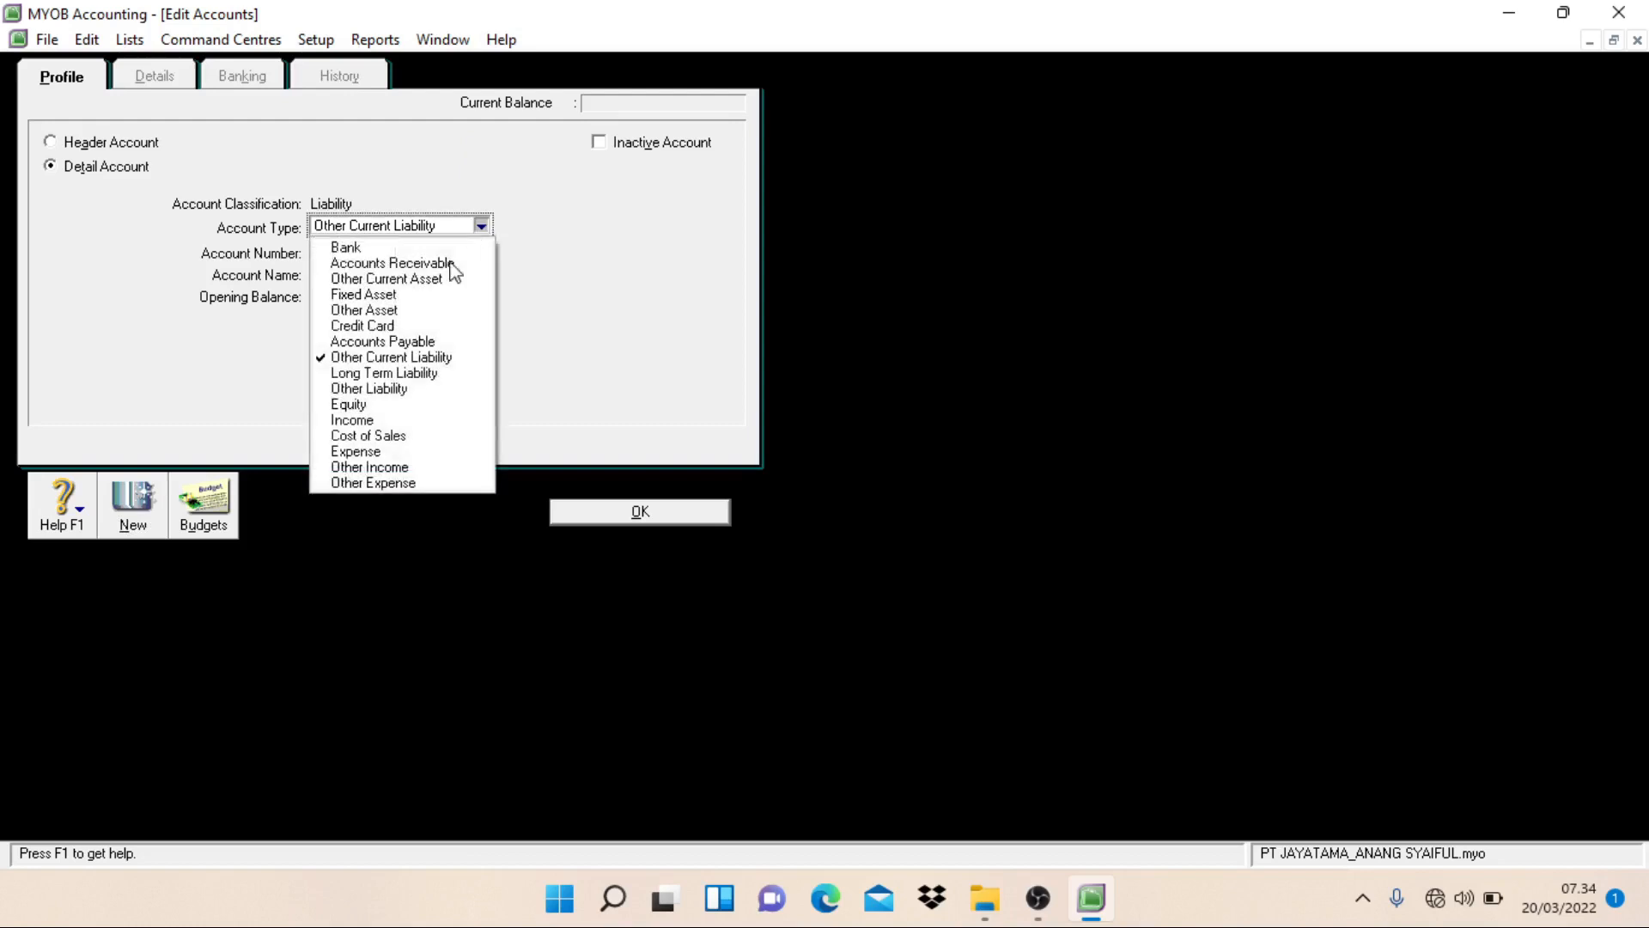
left_click(394, 374)
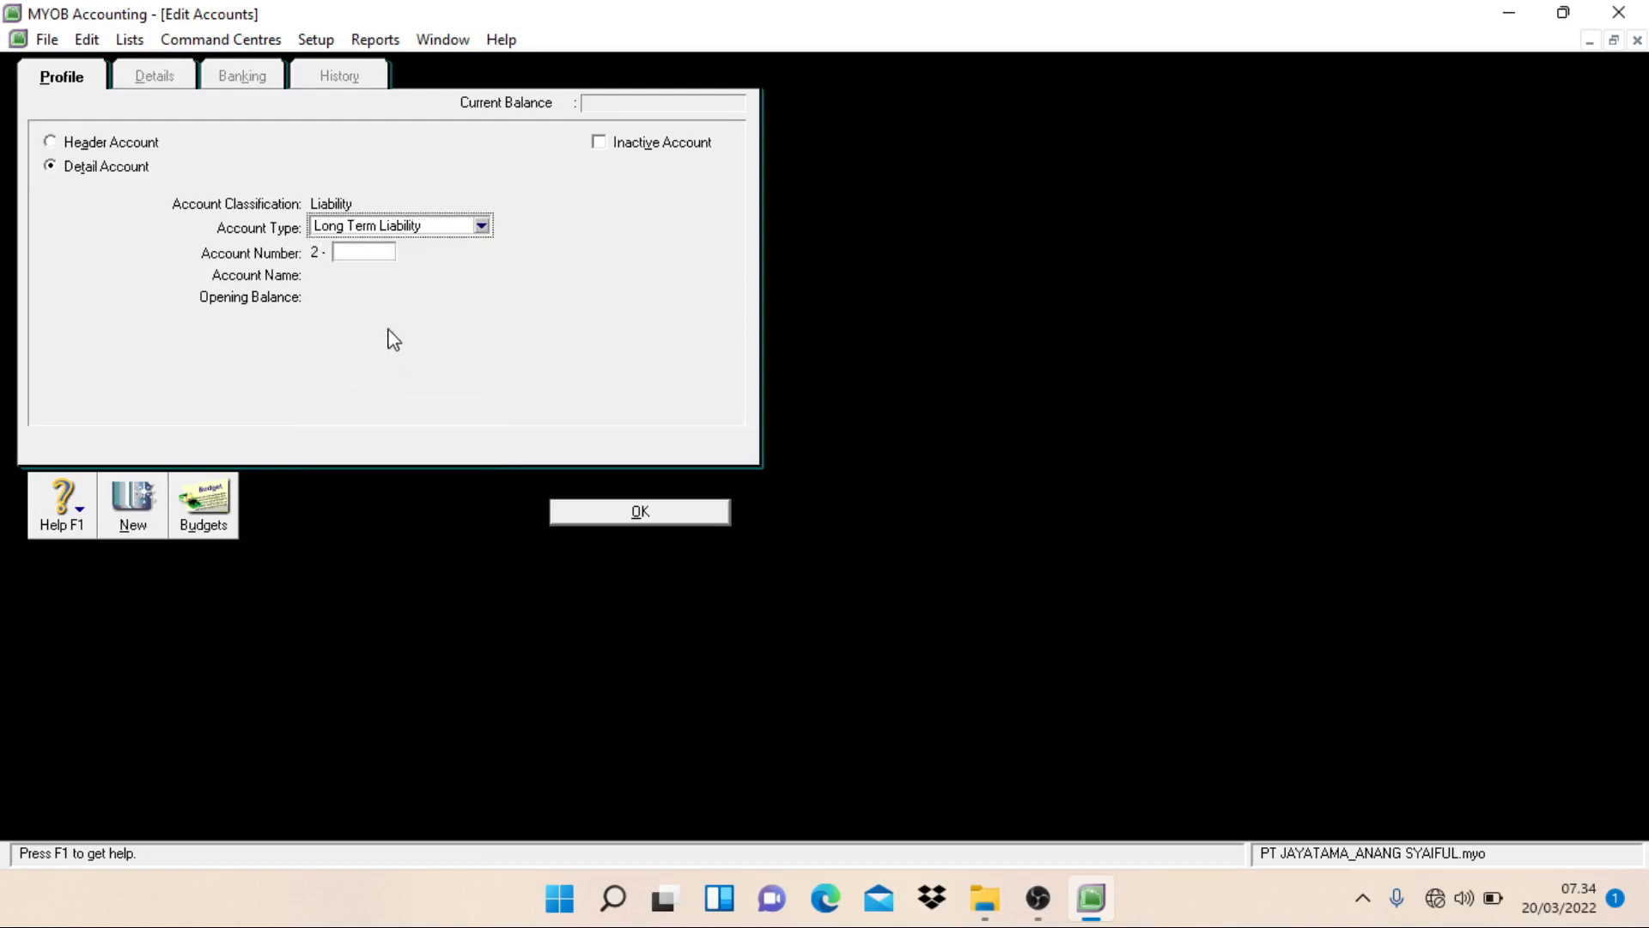
left_click(364, 255)
type("2101")
key("Tab")
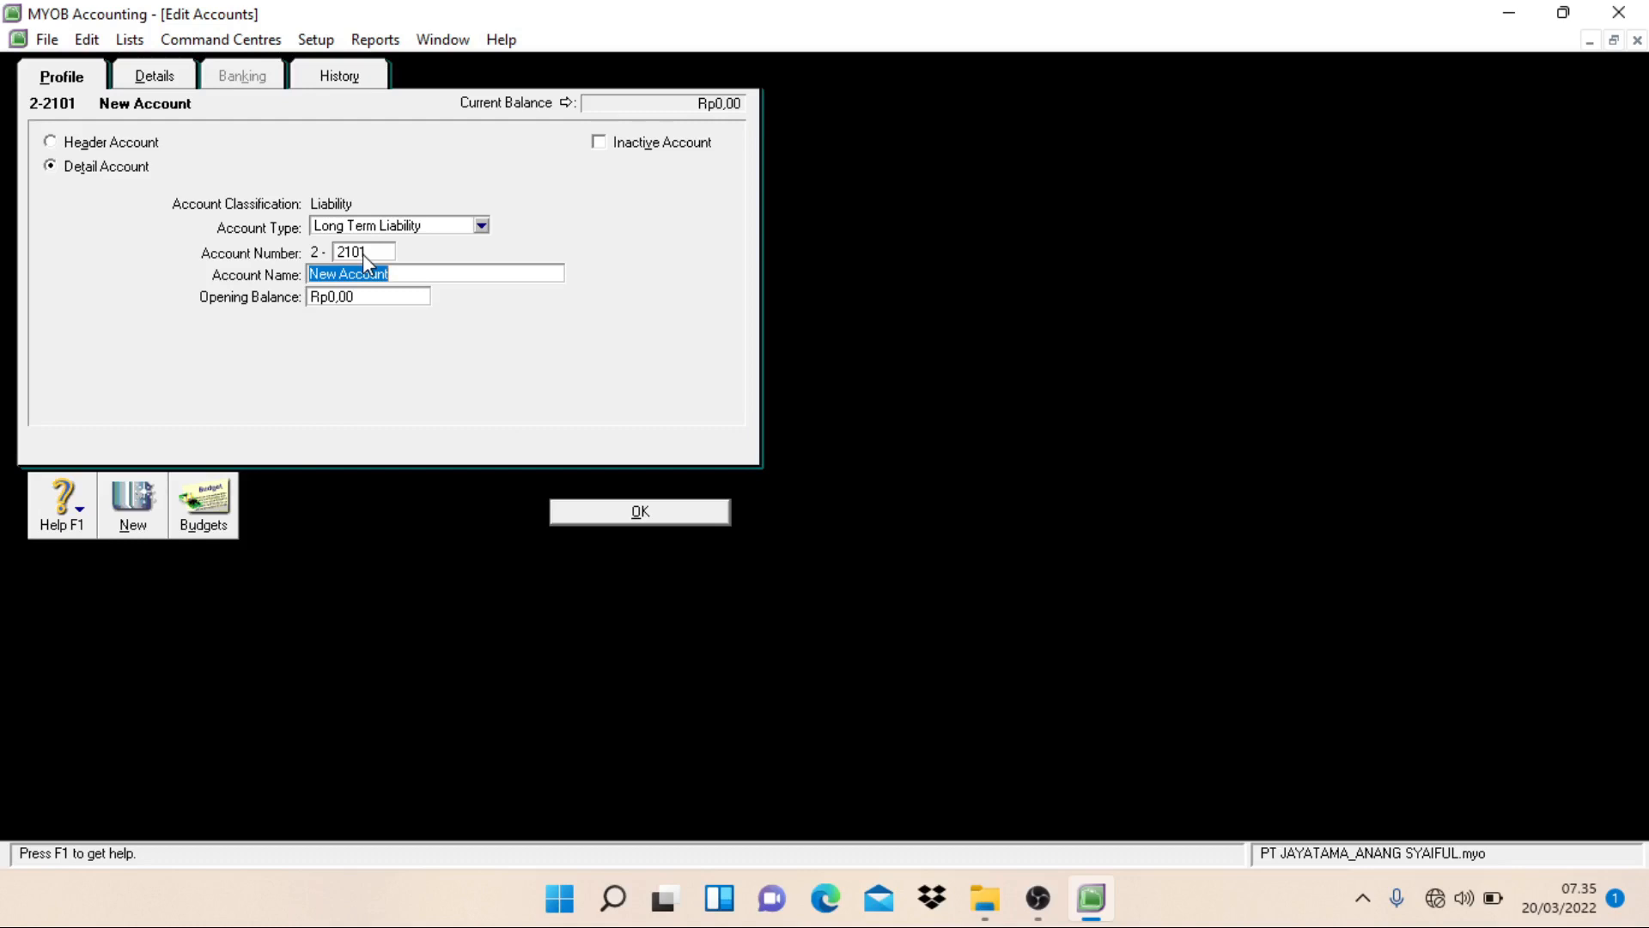
type("Bank Loans")
key("alt+n")
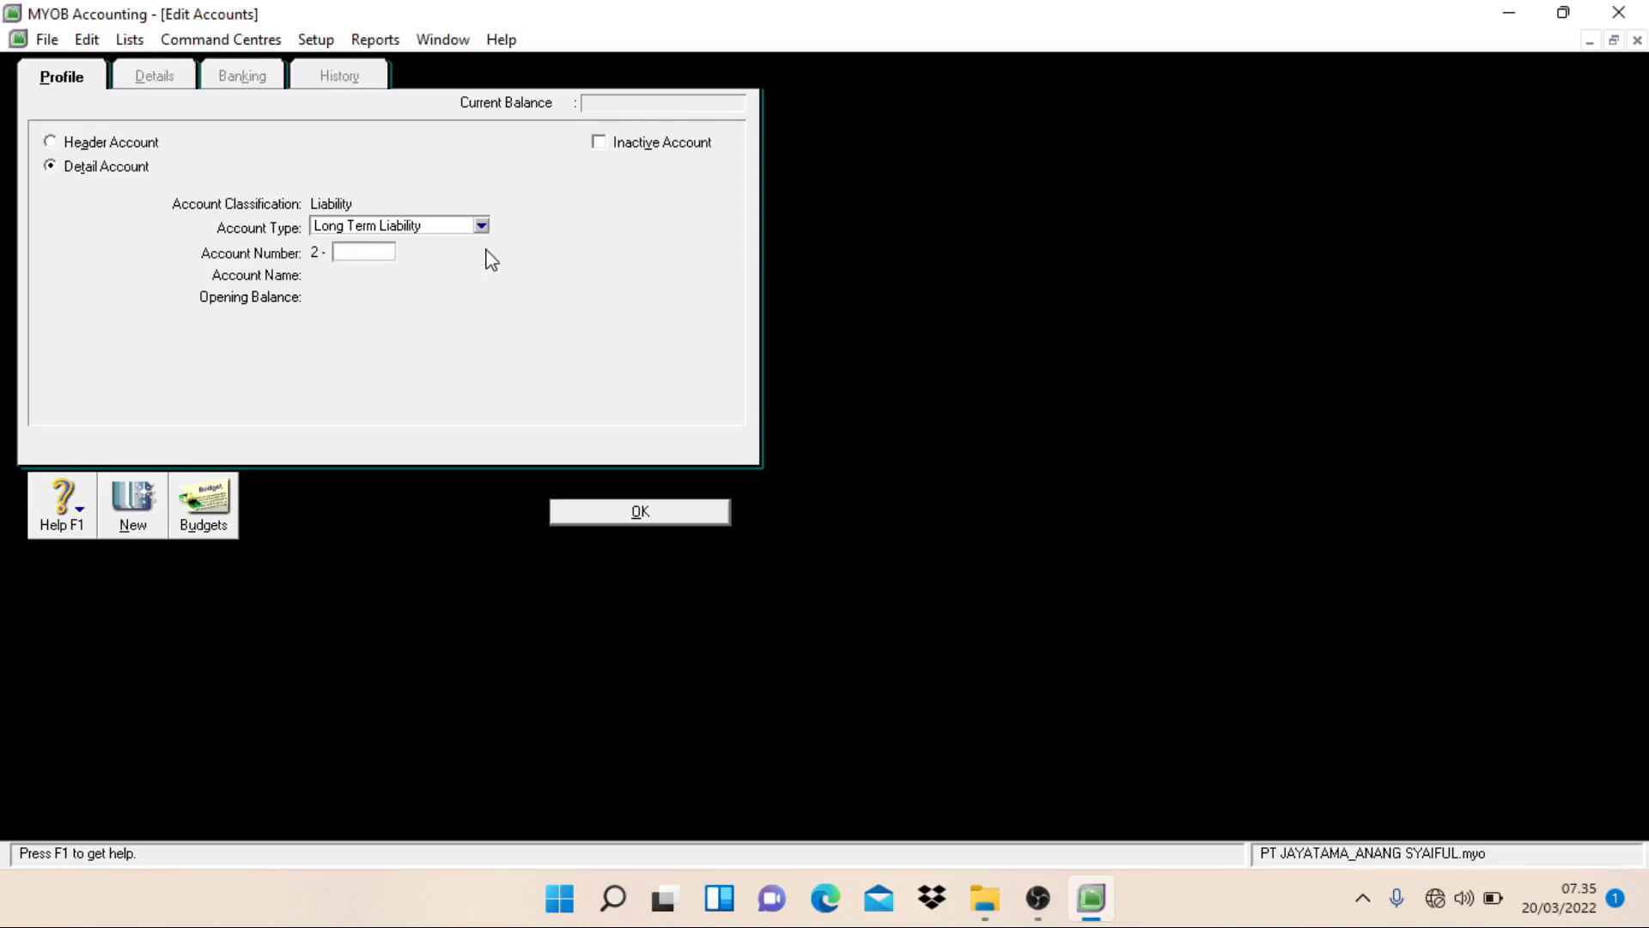
Step: Set the new detail account's type to Equity and get its account number ready for entry
left_click(457, 230)
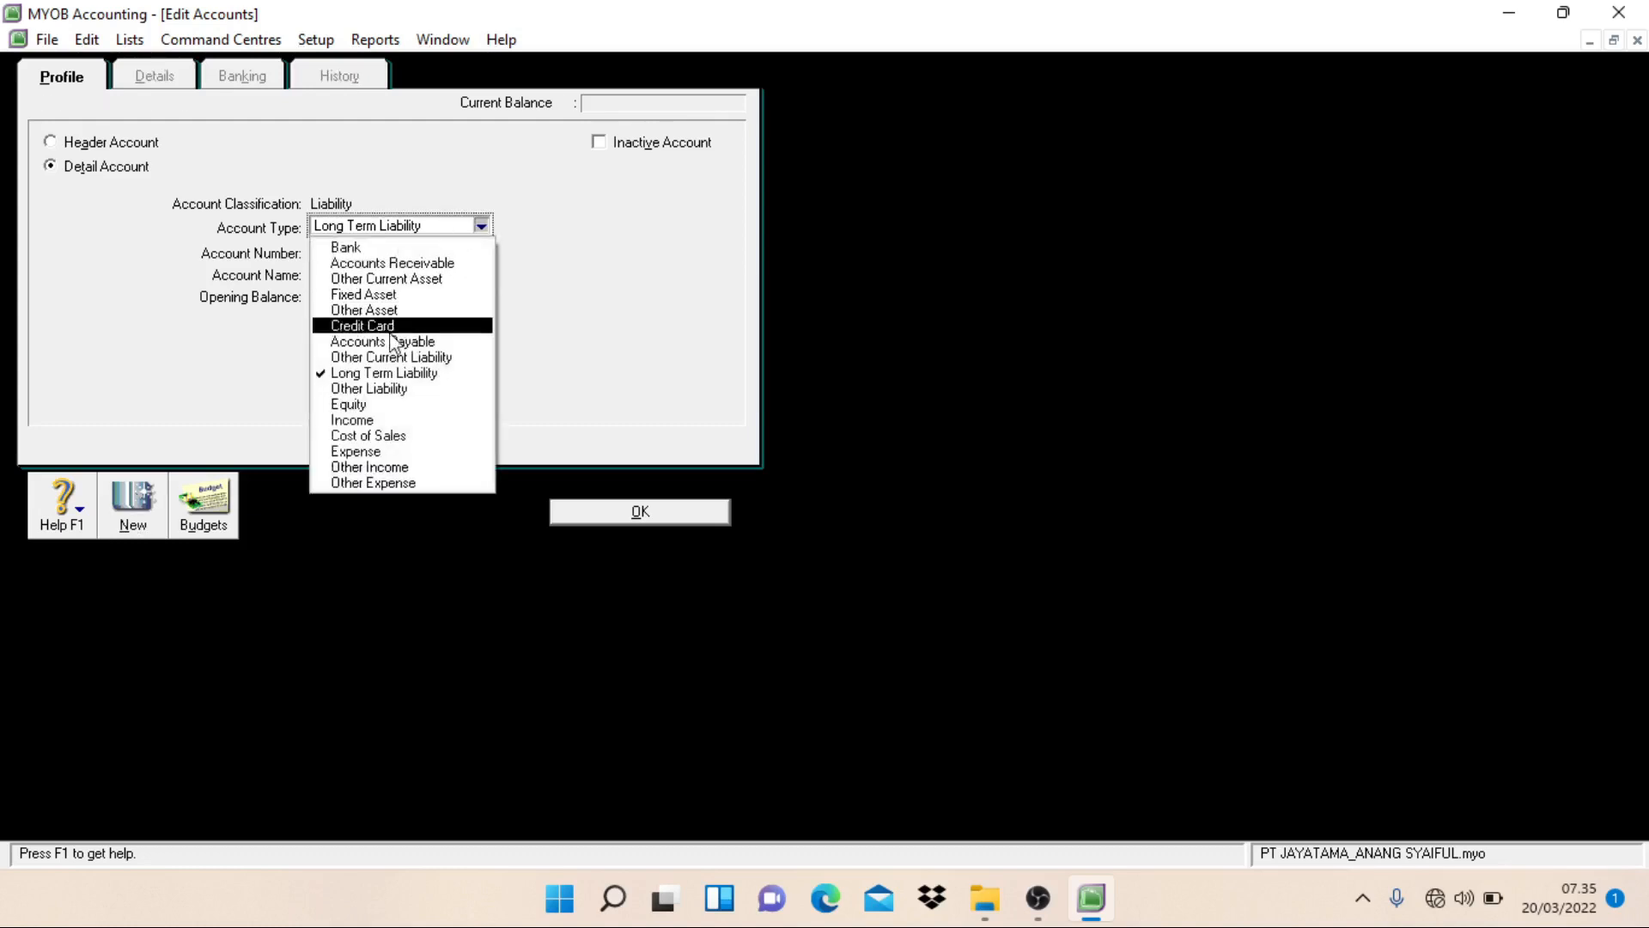
left_click(368, 404)
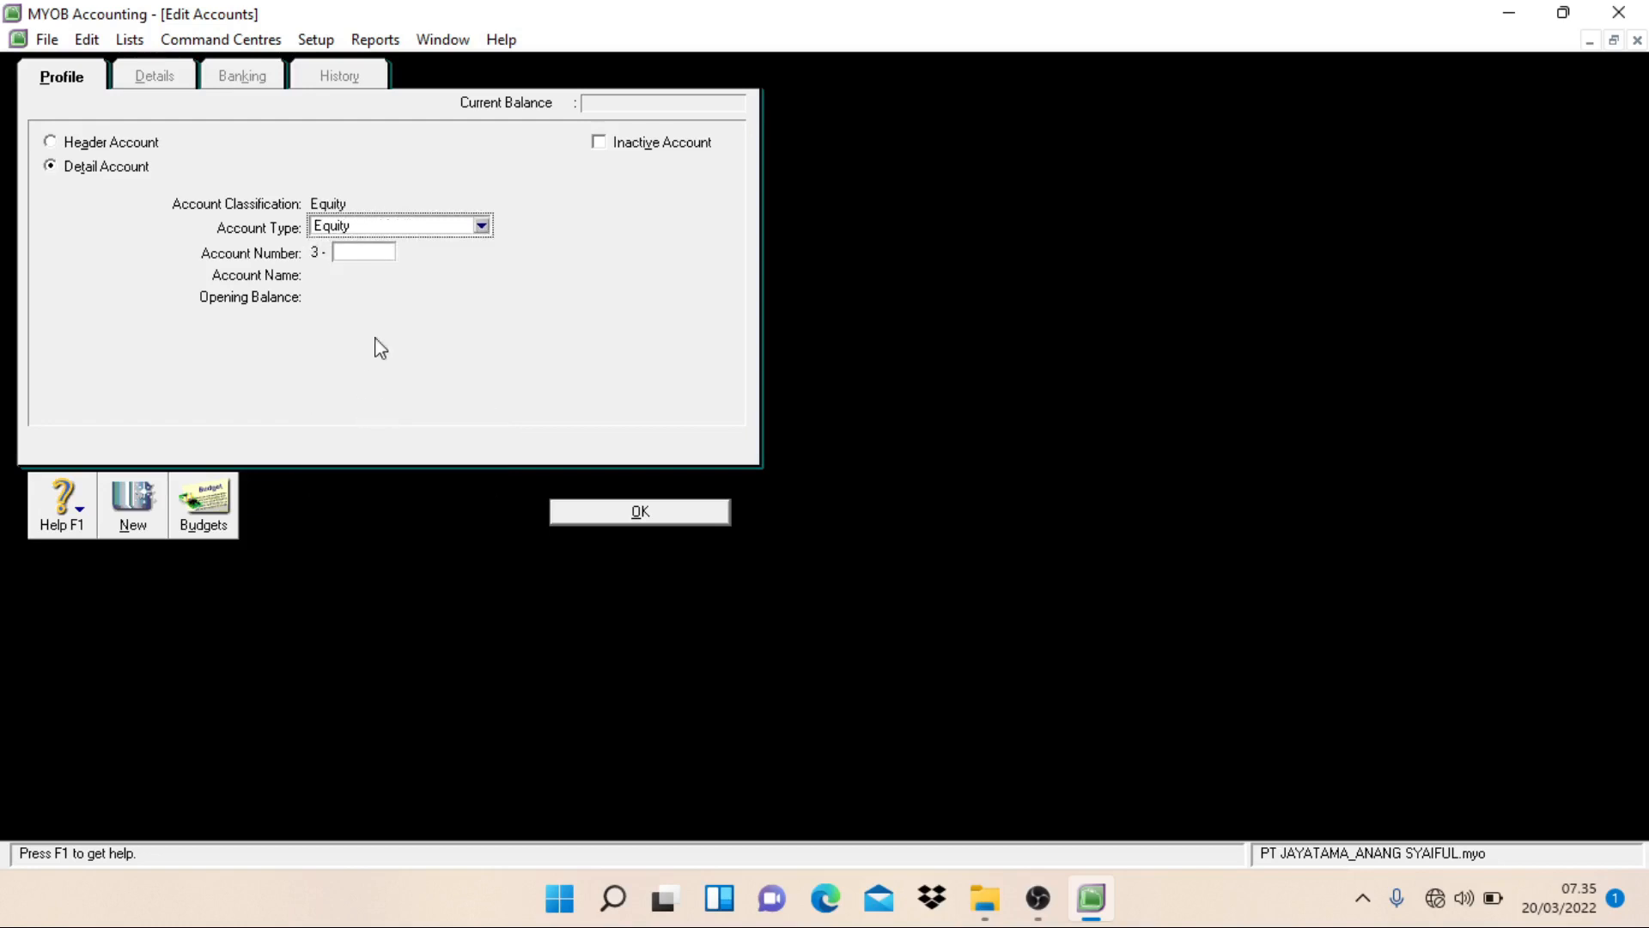
left_click(376, 255)
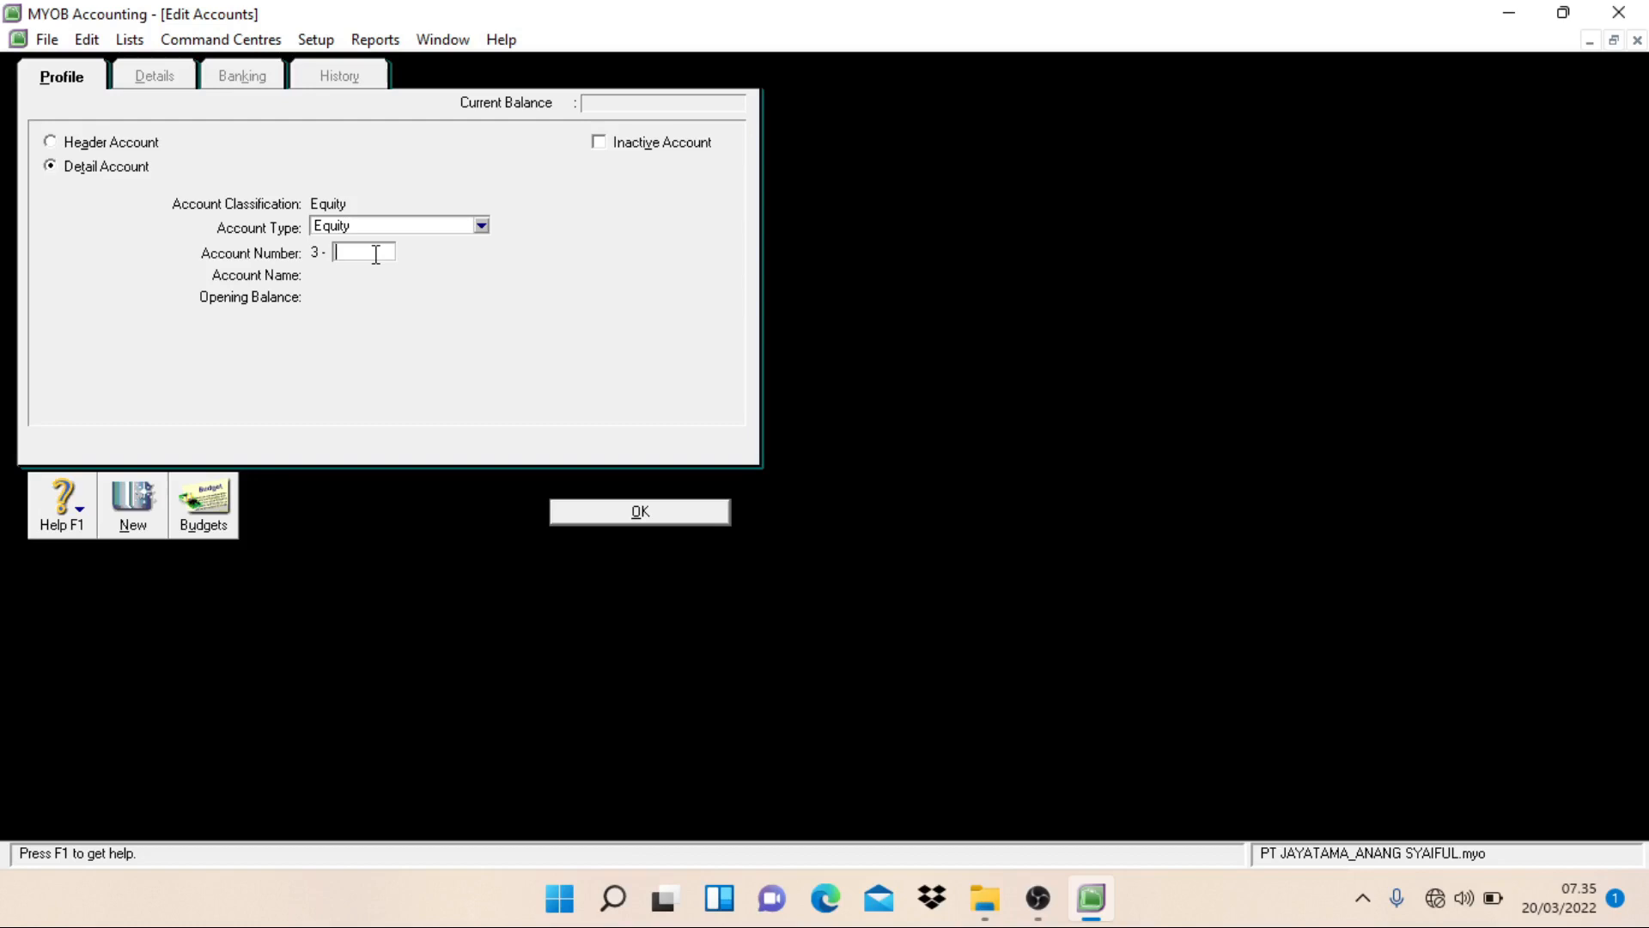
Step: Number the Equity detail account 3-1101, name it Common Stock, and start another new account
type("1101")
key("Tab")
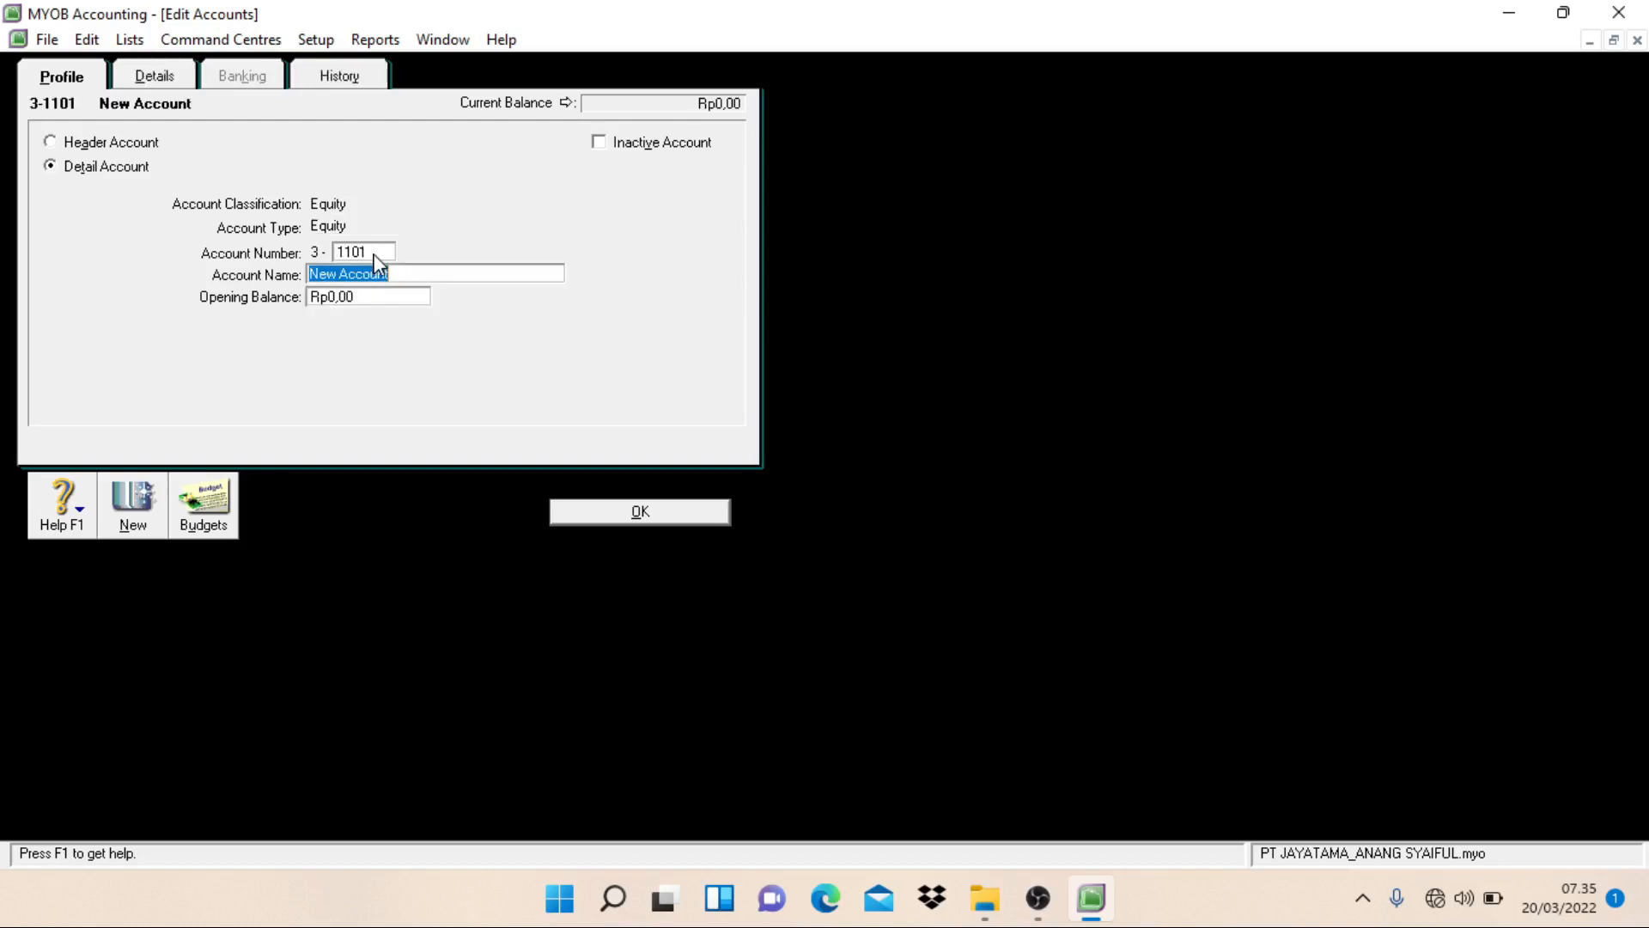
type("Common Stock")
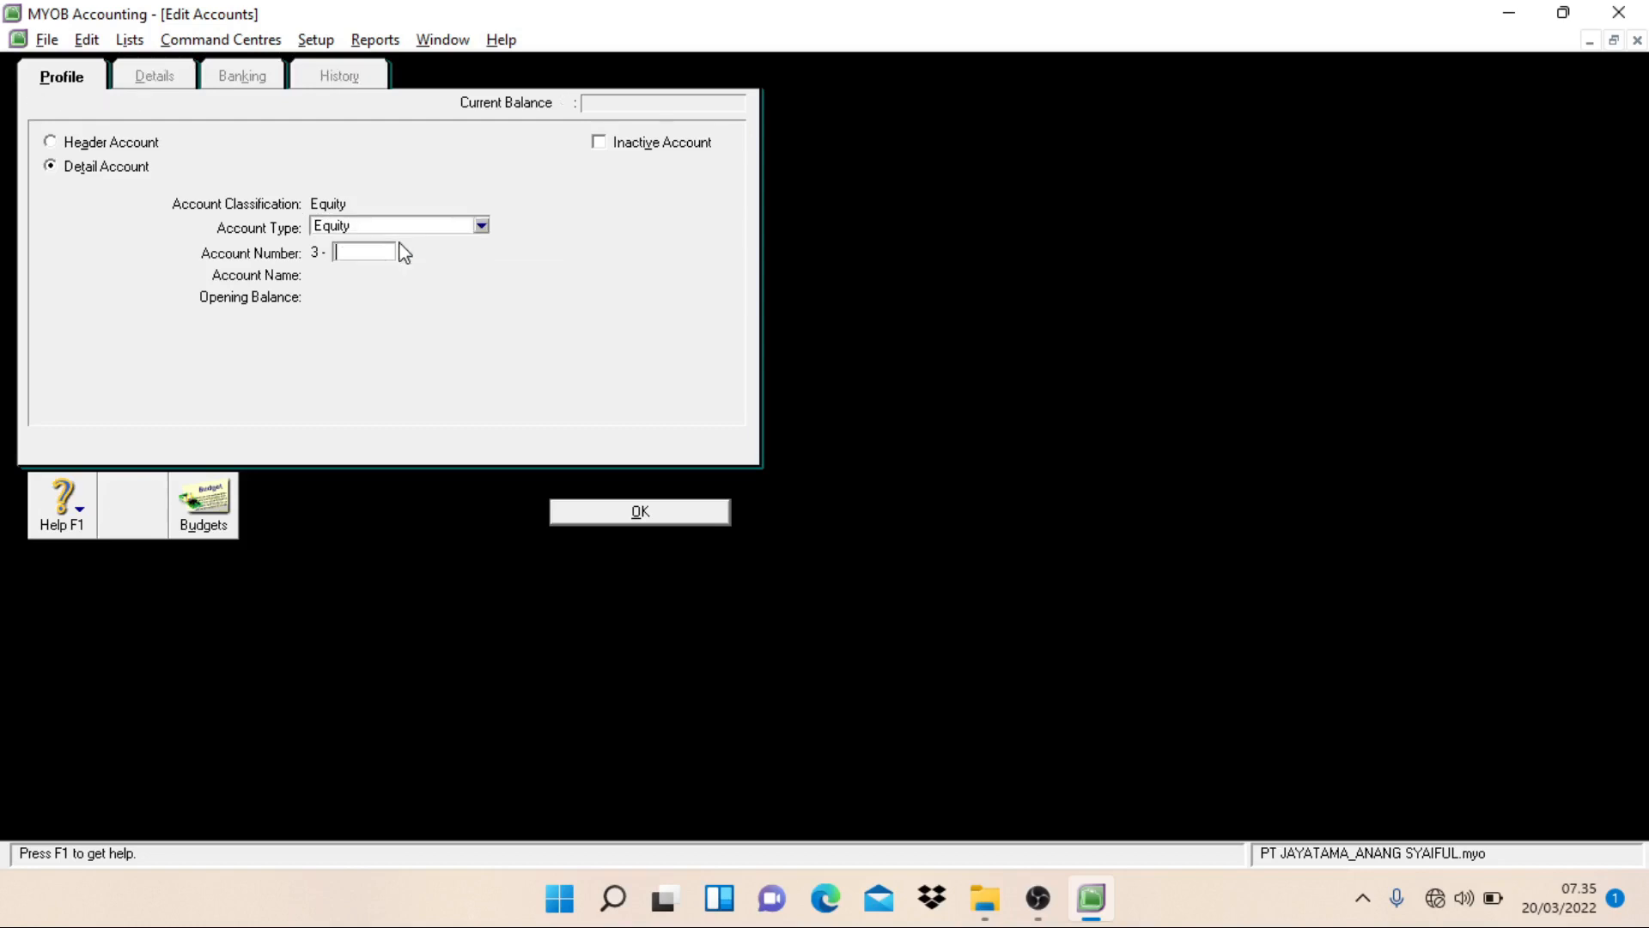
key("Return")
Step: Create an Equity detail account numbered 3-2102 and named Dividend, and start another new account
type("2102")
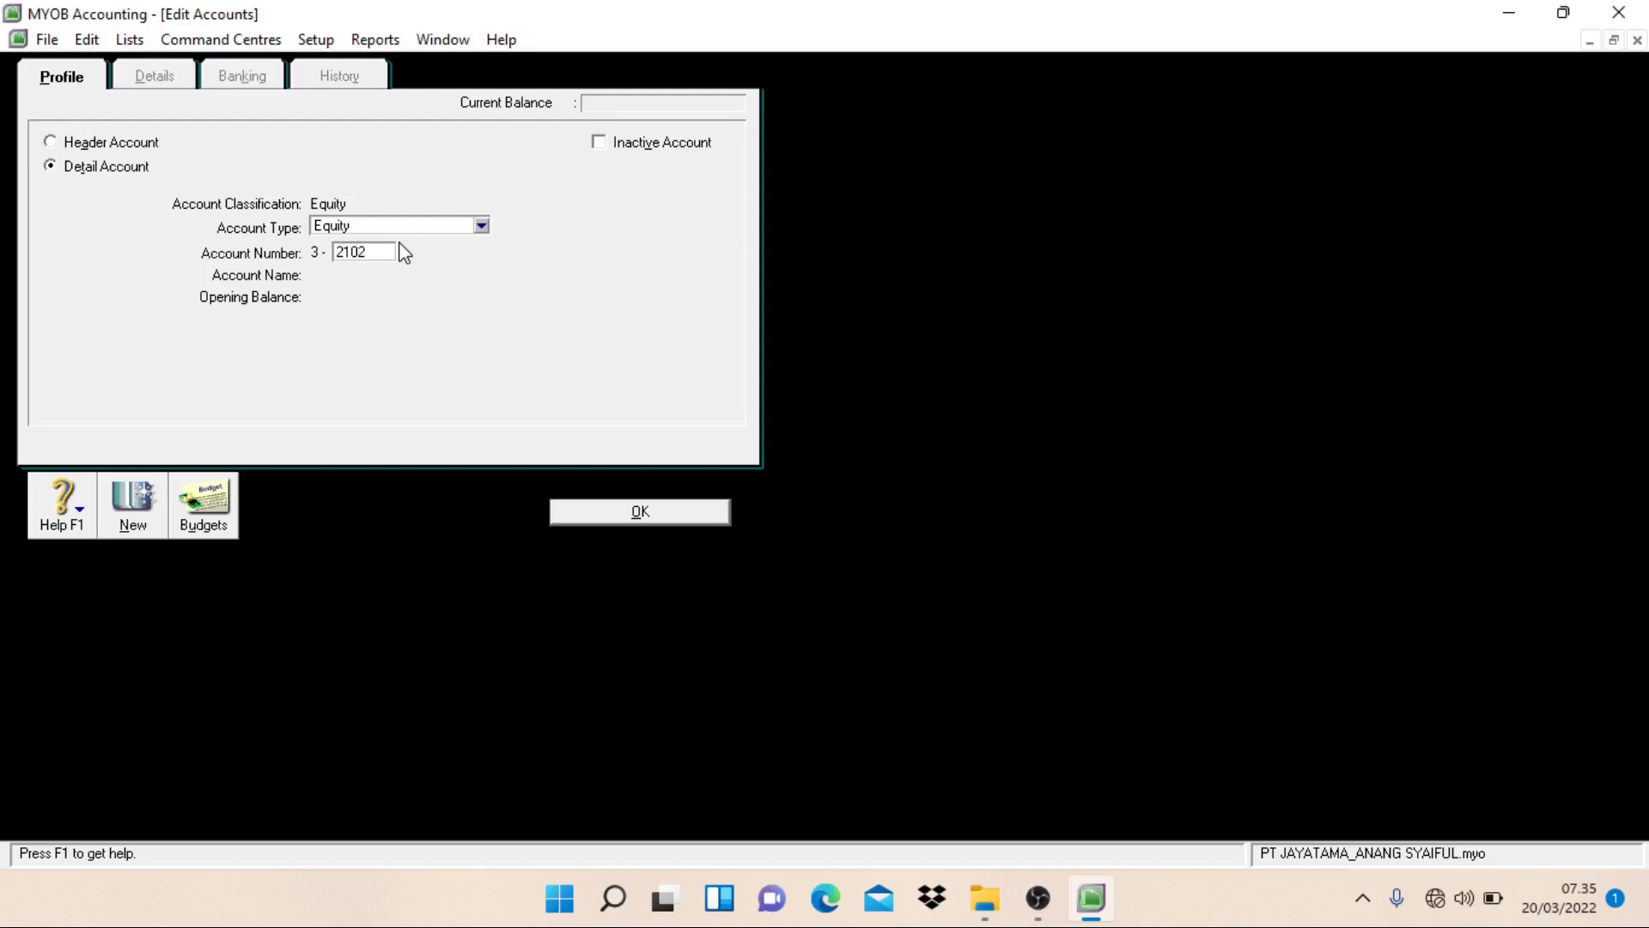
key("Tab")
type("Divi")
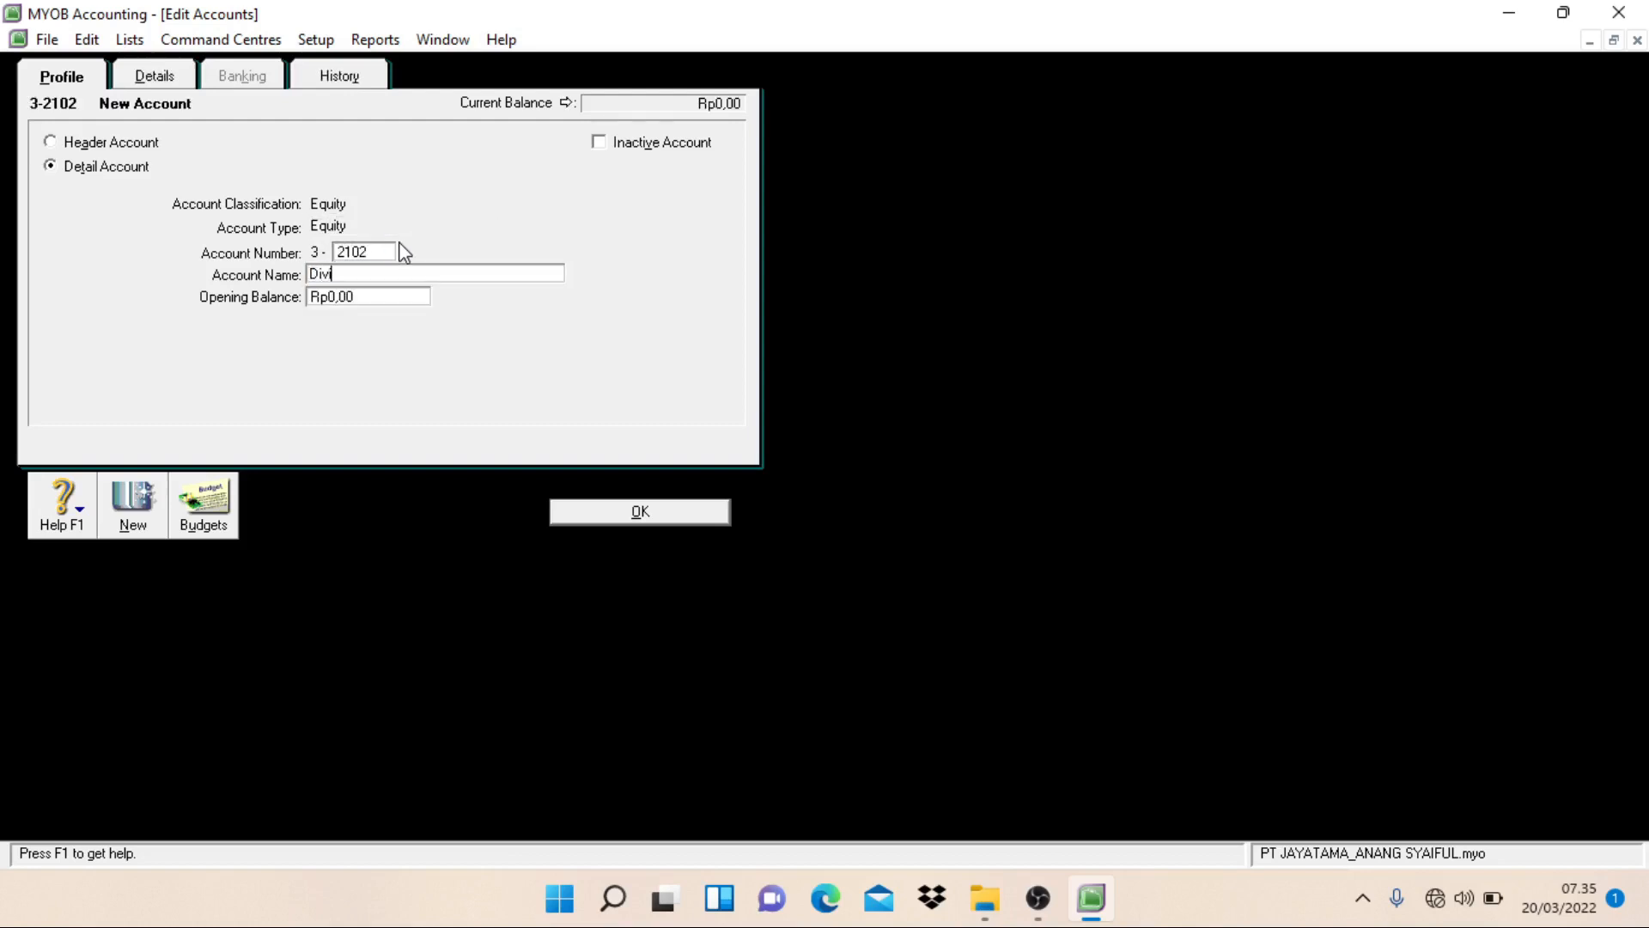
type("dend")
key("Return")
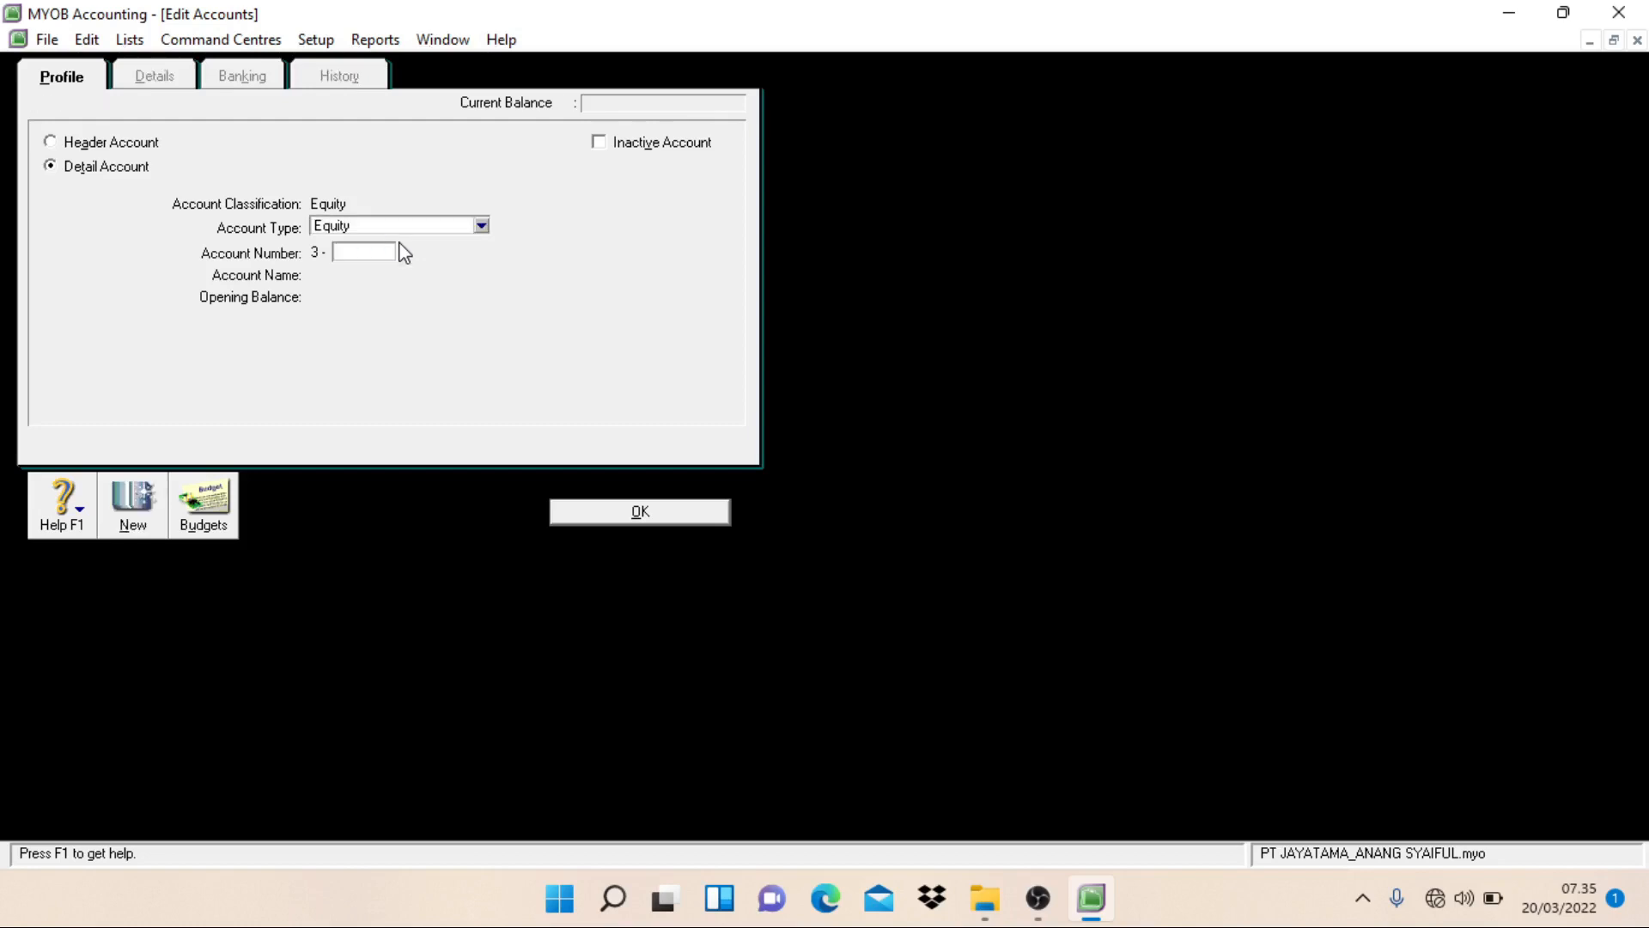
Step: Create an Equity detail account numbered 3-8001 and named Income Summary, and start another new account
type("8001")
key("Tab")
key("BackSpace")
type("Inco")
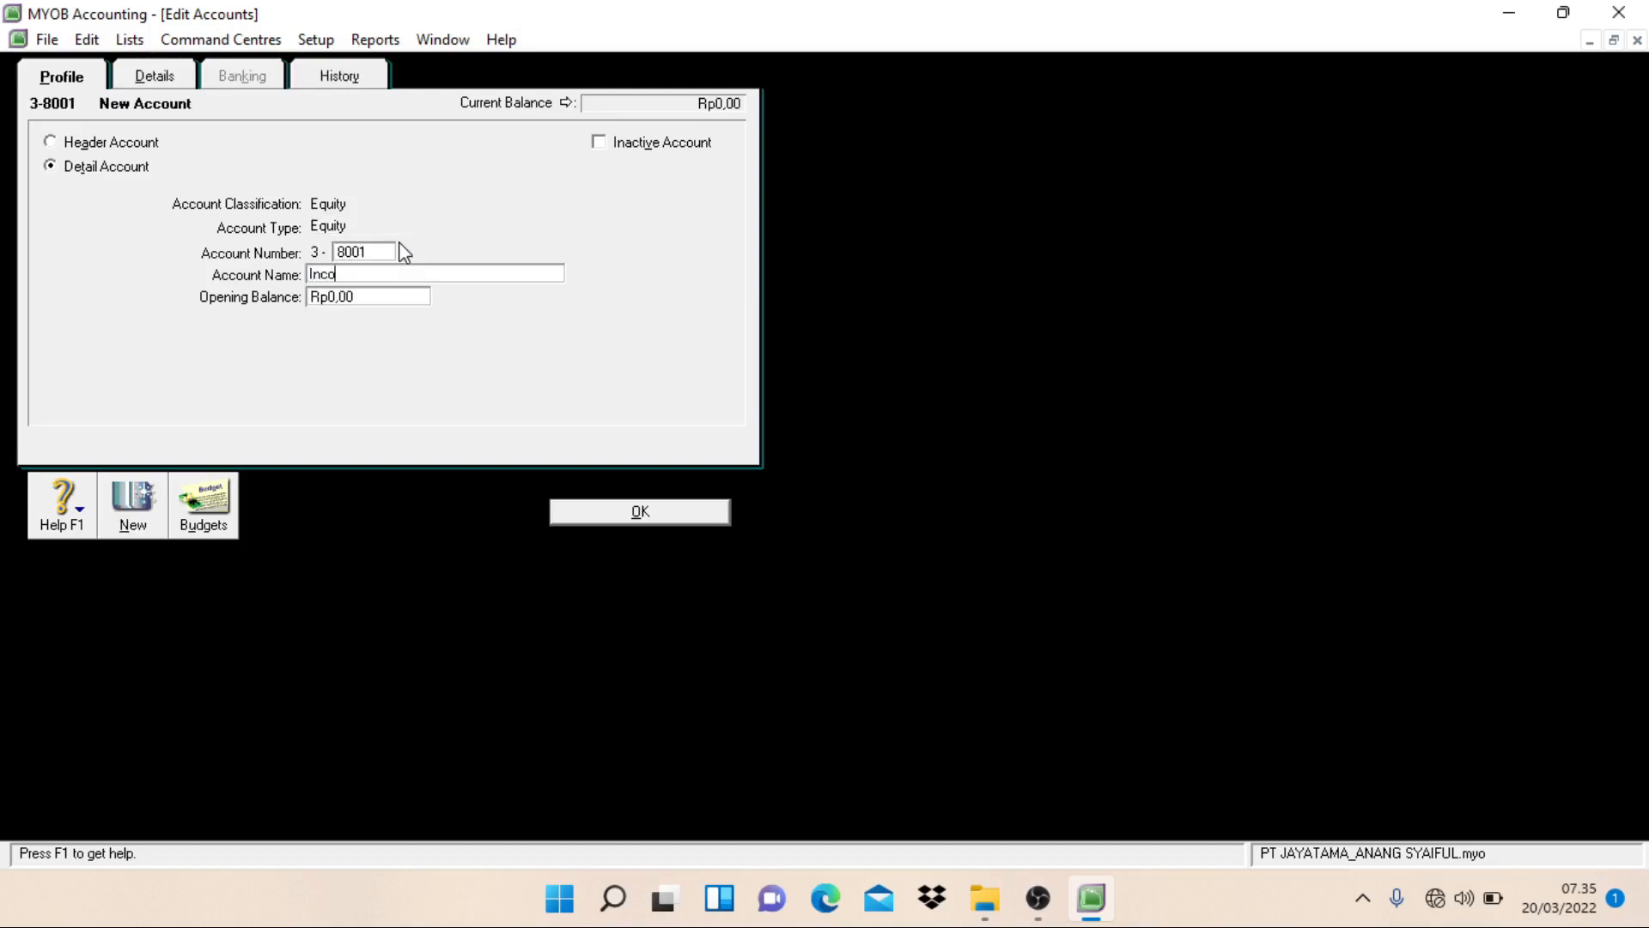
type("me Summary")
key("alt")
key("alt+n")
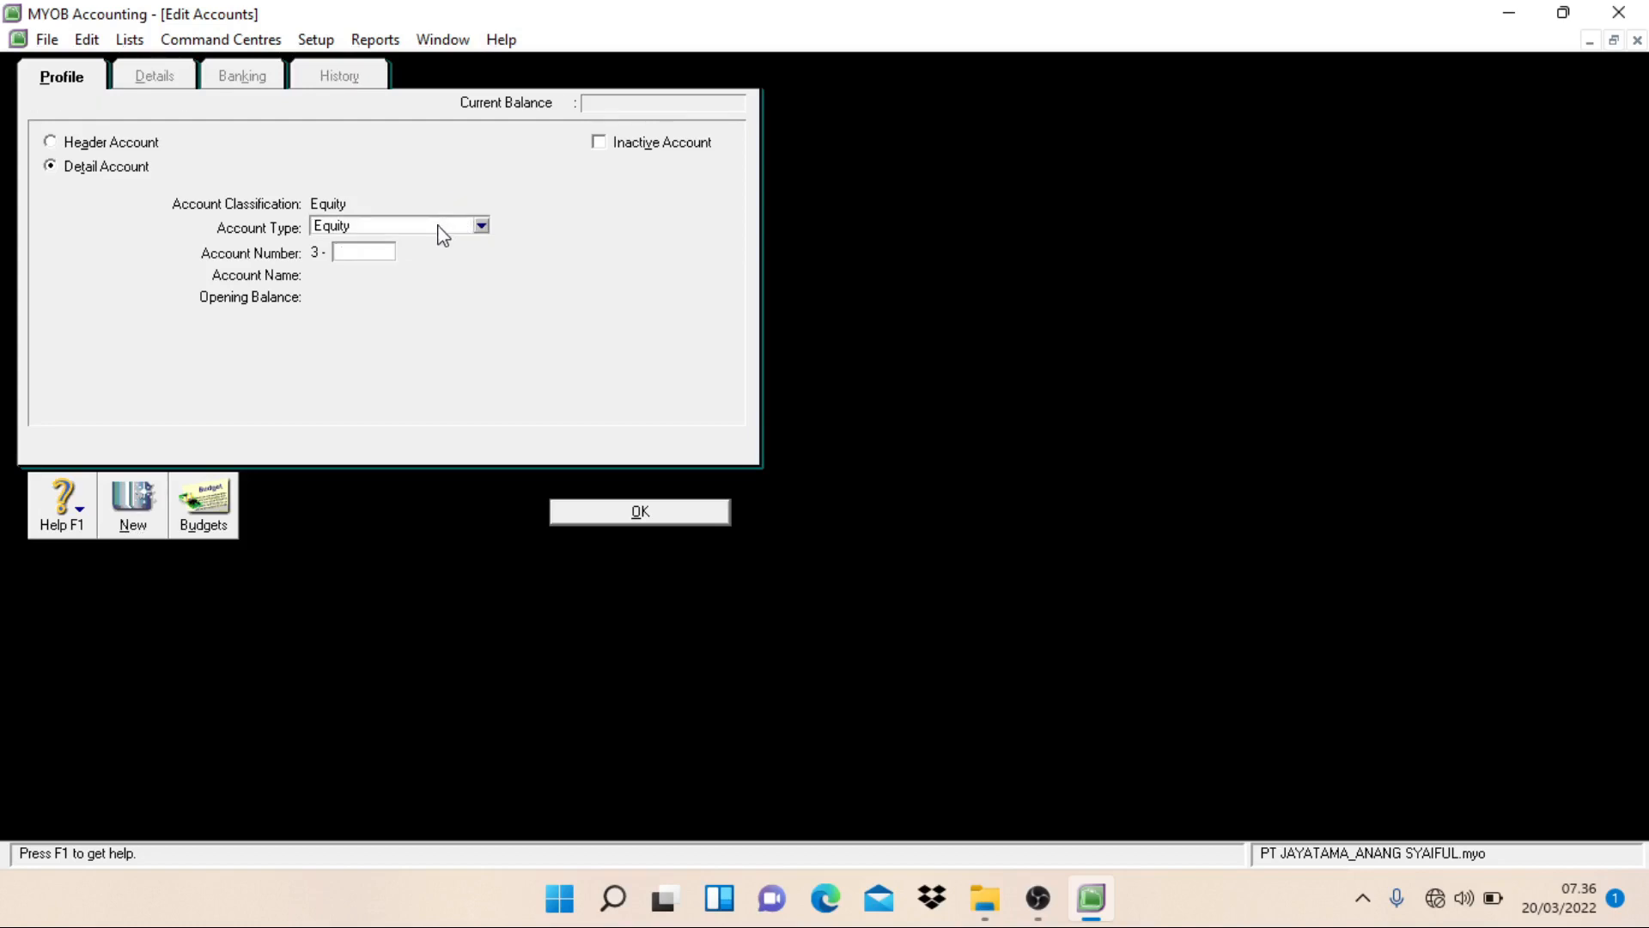
Step: Create an Income detail account numbered 4-1101 and named Sales of Merchandise, and start another new account
left_click(439, 230)
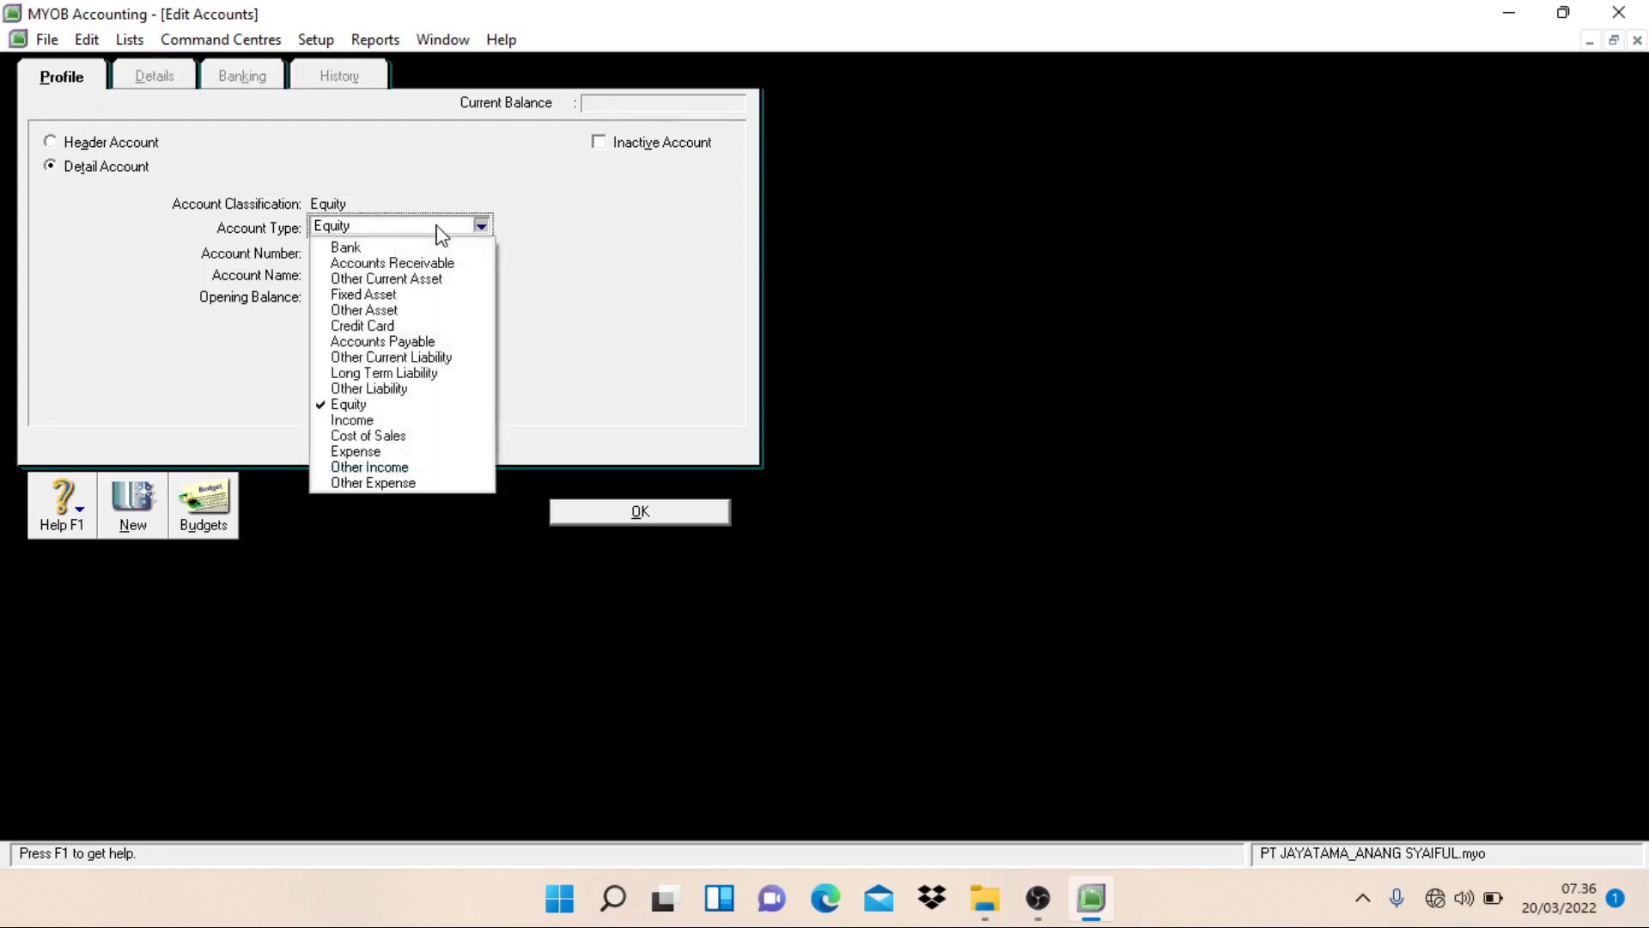
left_click(381, 426)
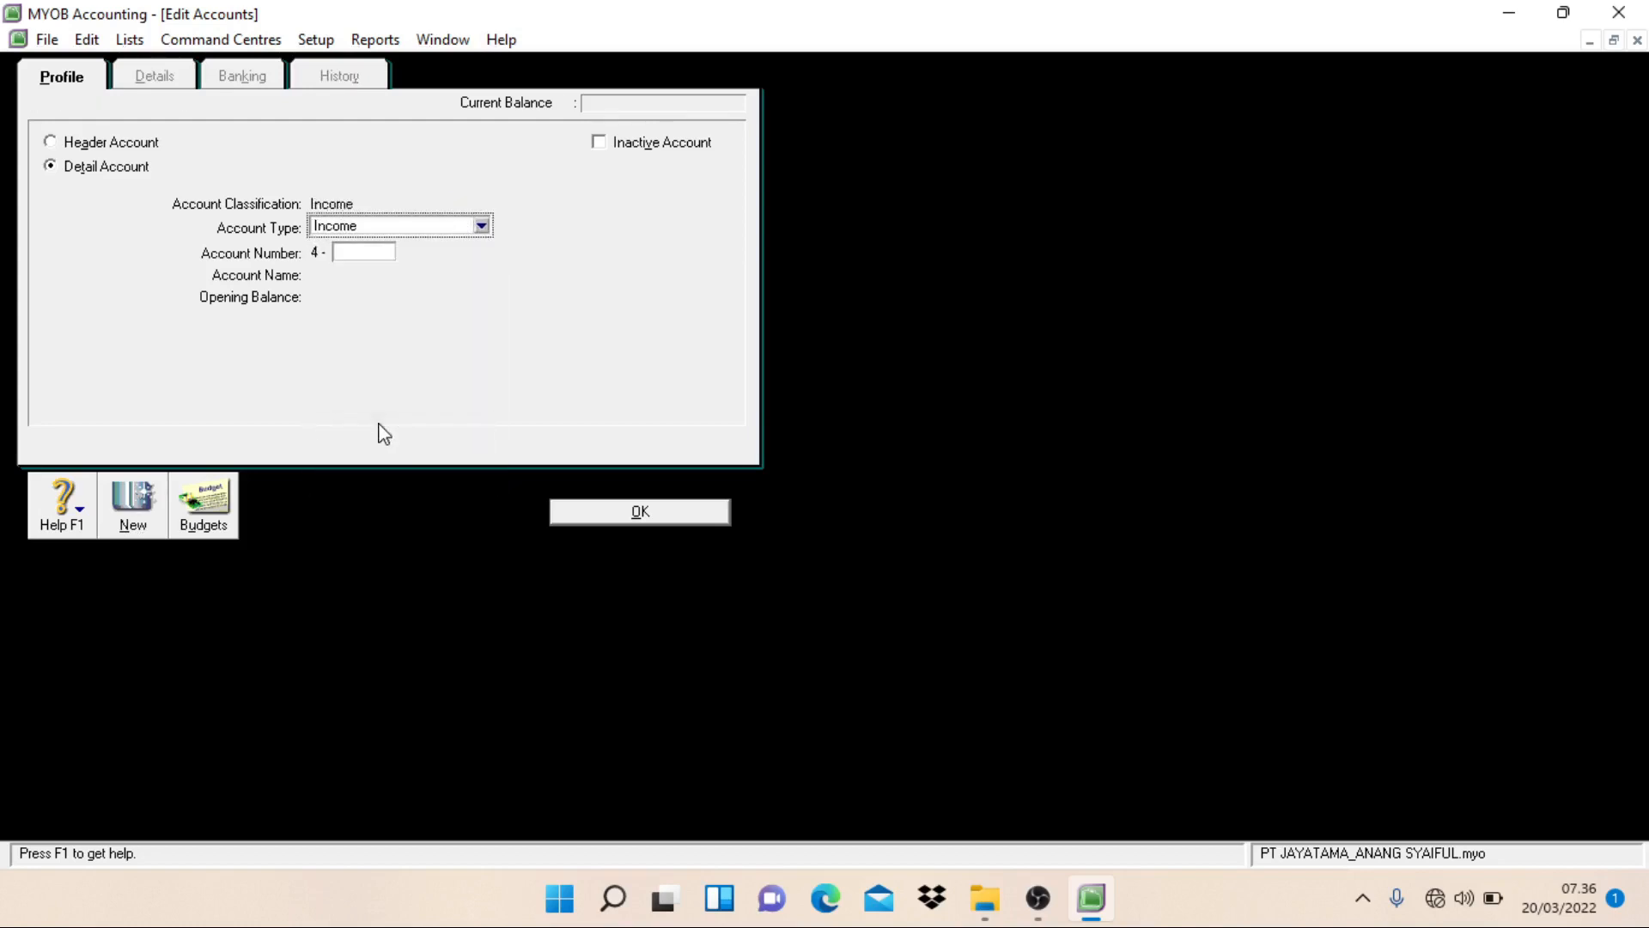
left_click(356, 255)
type("1101")
key("Tab")
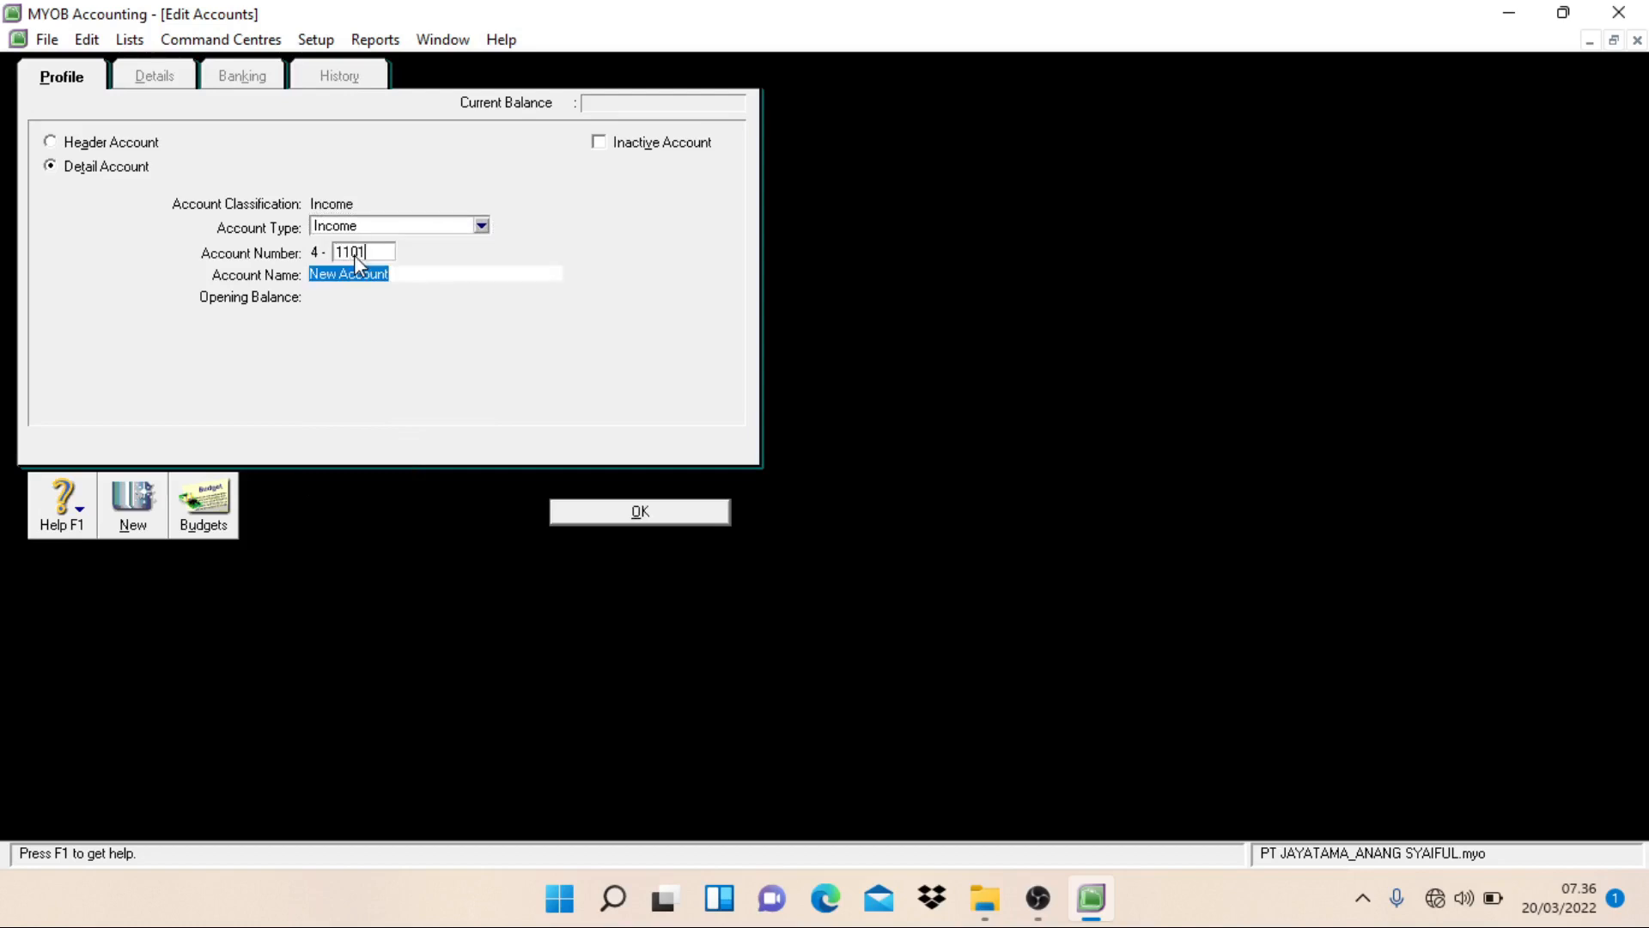
type("Sales ")
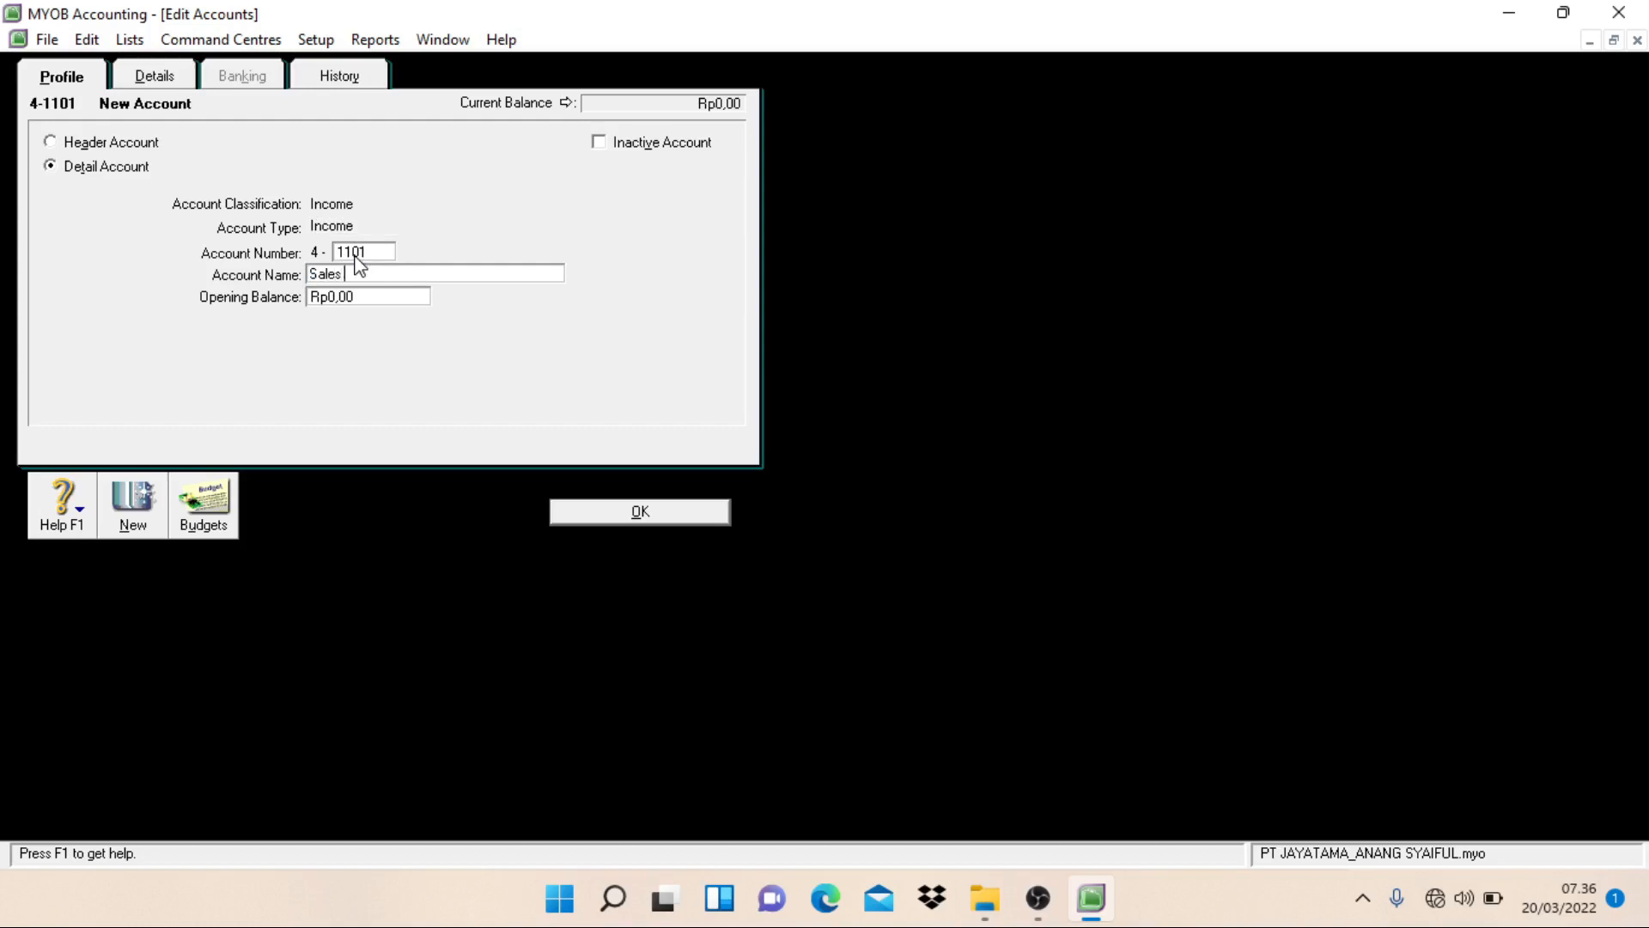
type("of Merchandise")
key("Return")
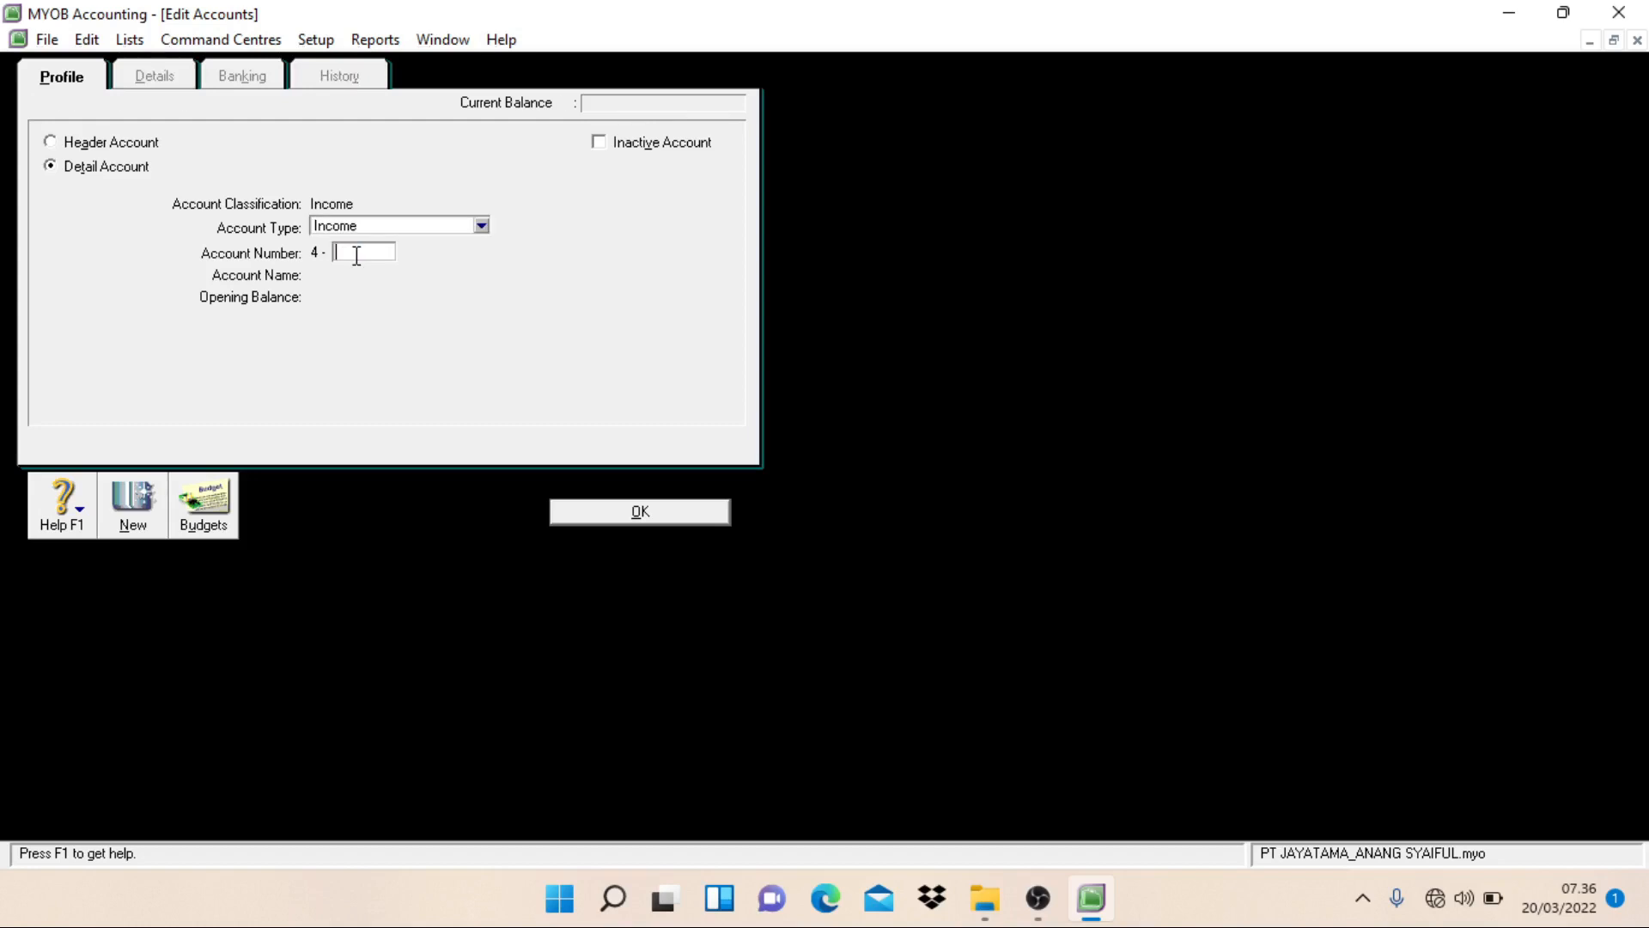
Step: Create an Income detail account numbered 4-1102 and named Sales Discount, and start another new account
type("1102")
key("Tab")
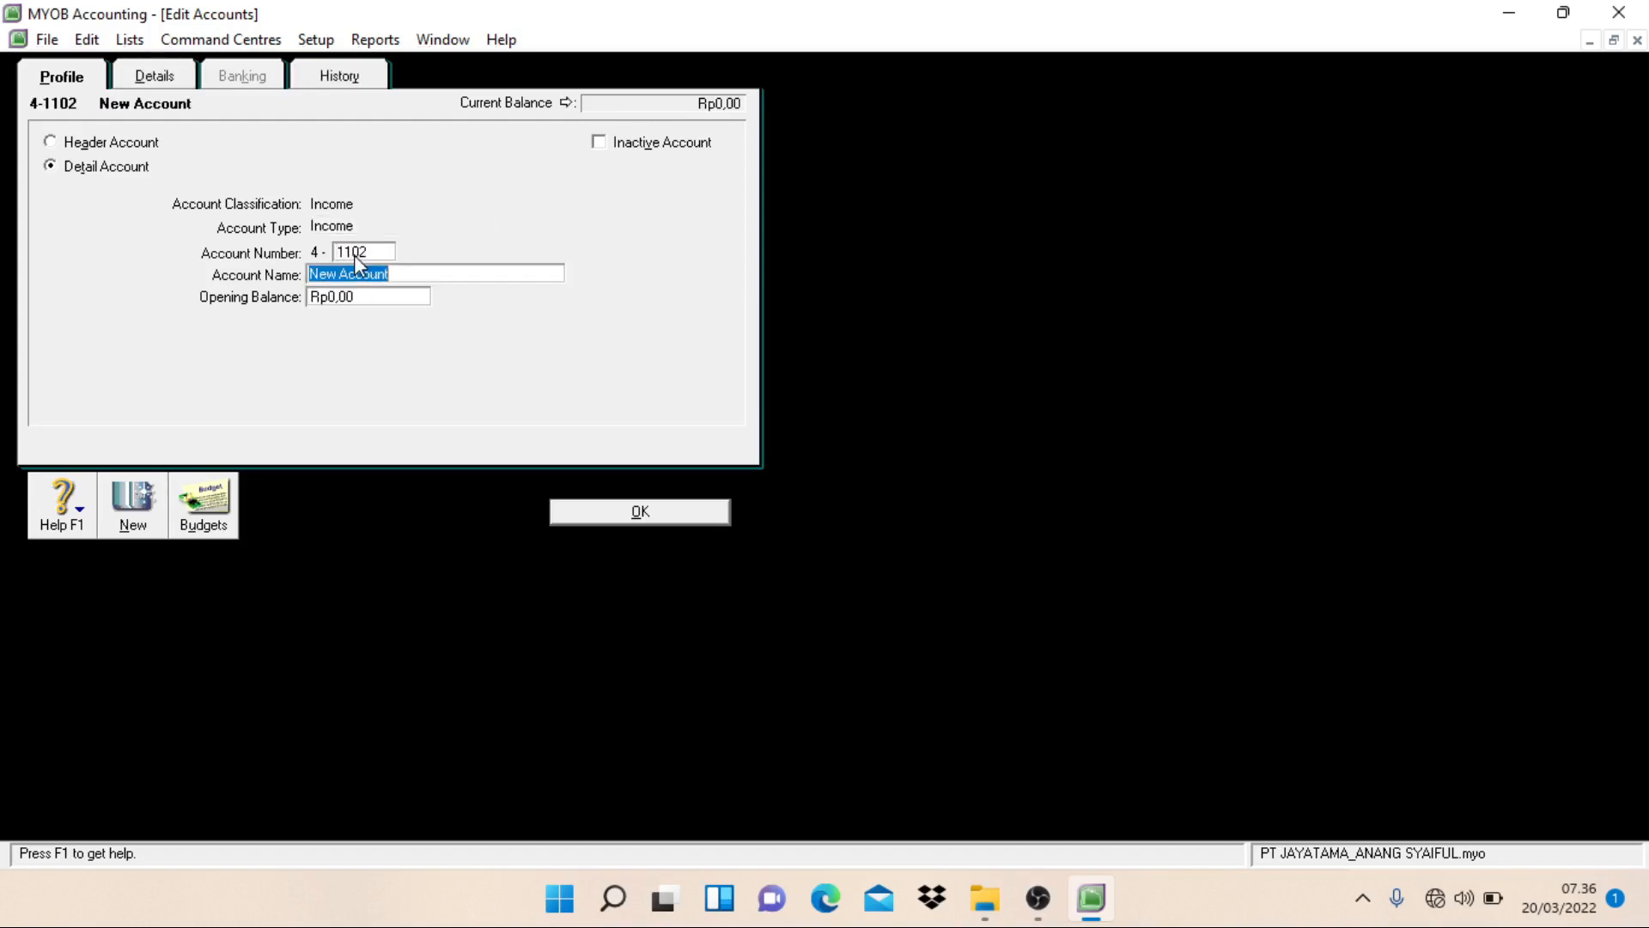
type("Sales Discount")
key("Return")
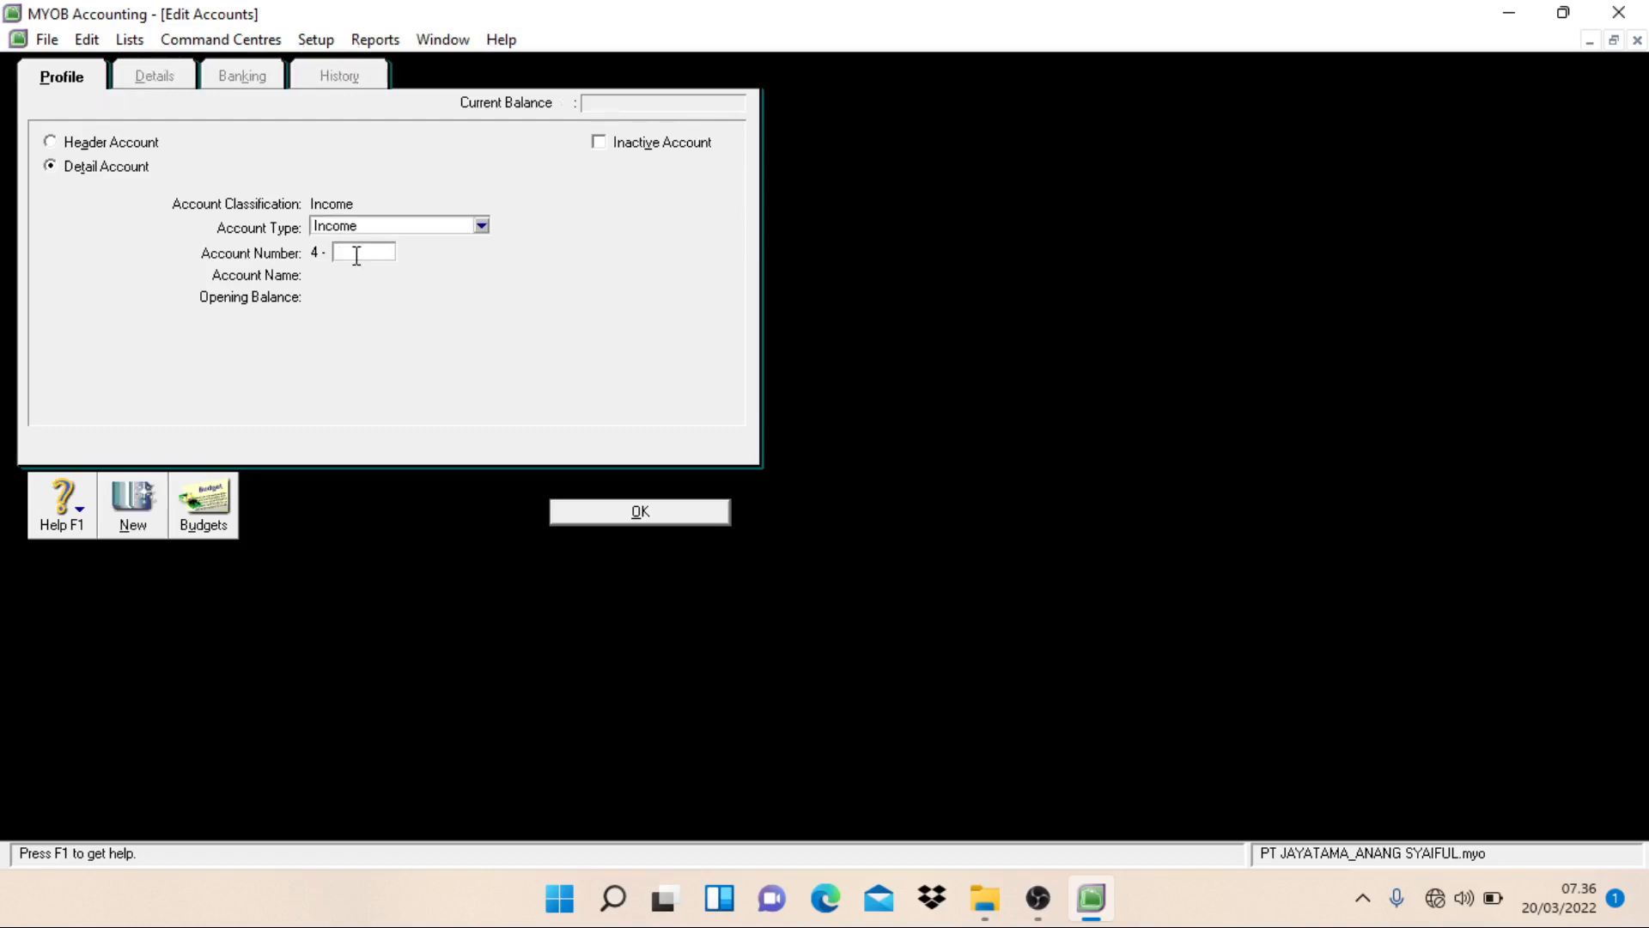
Step: Create an Income detail account numbered 4-1103 and named Sales Return, and start another new account
type("1103")
key("Tab")
type("S")
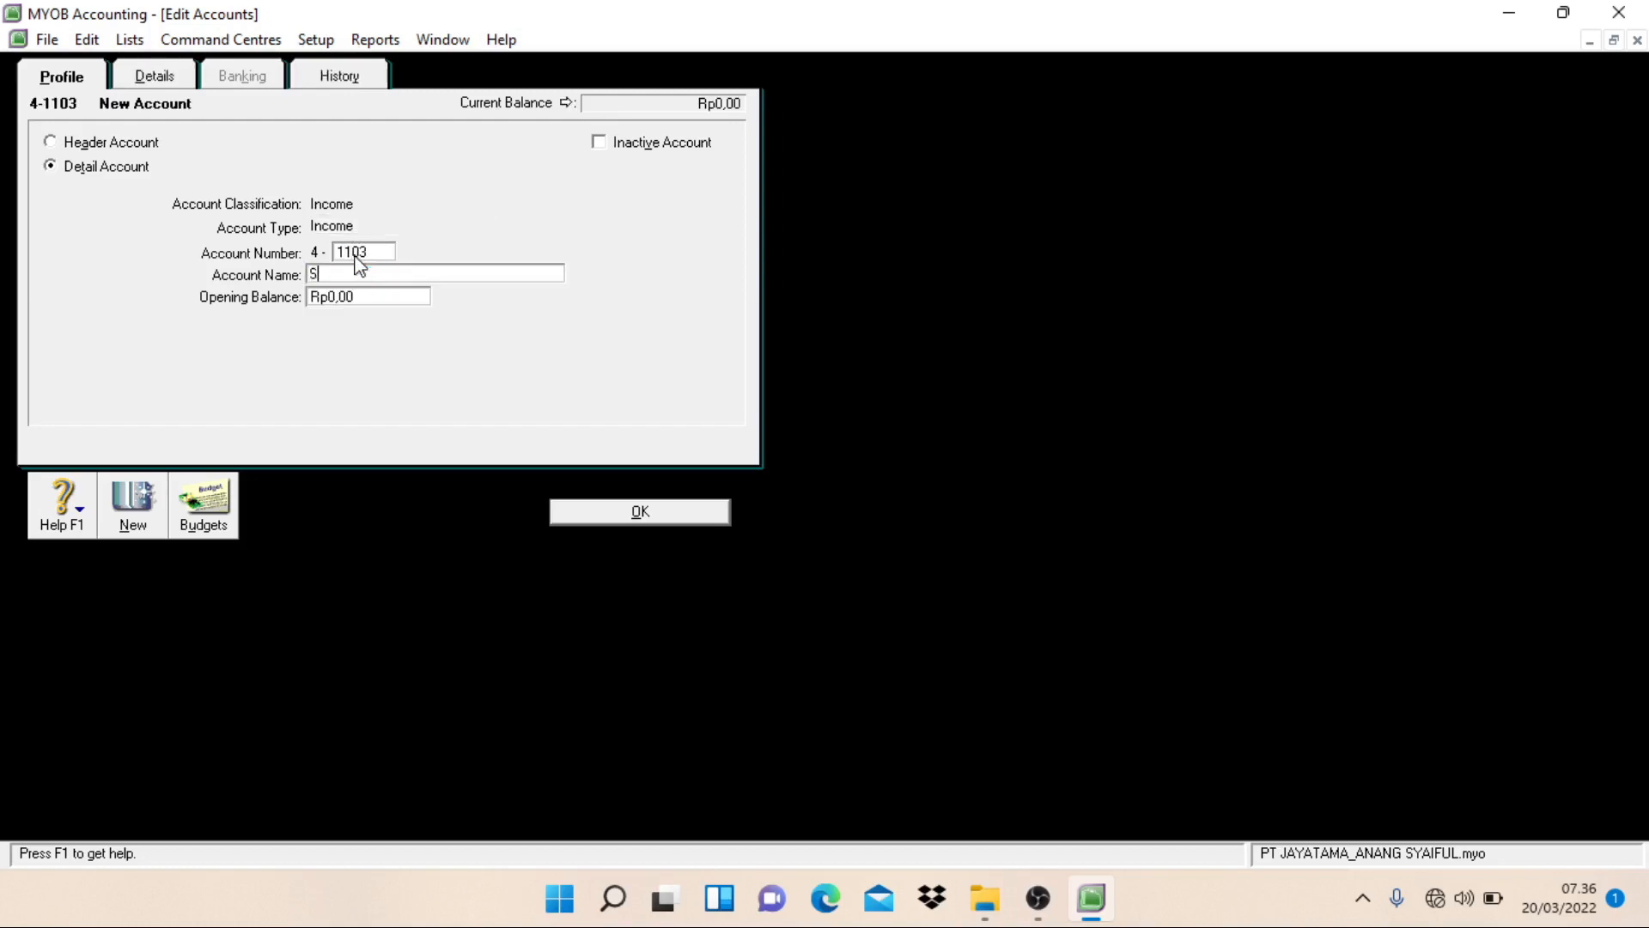
type("ales Return")
key("alt+n")
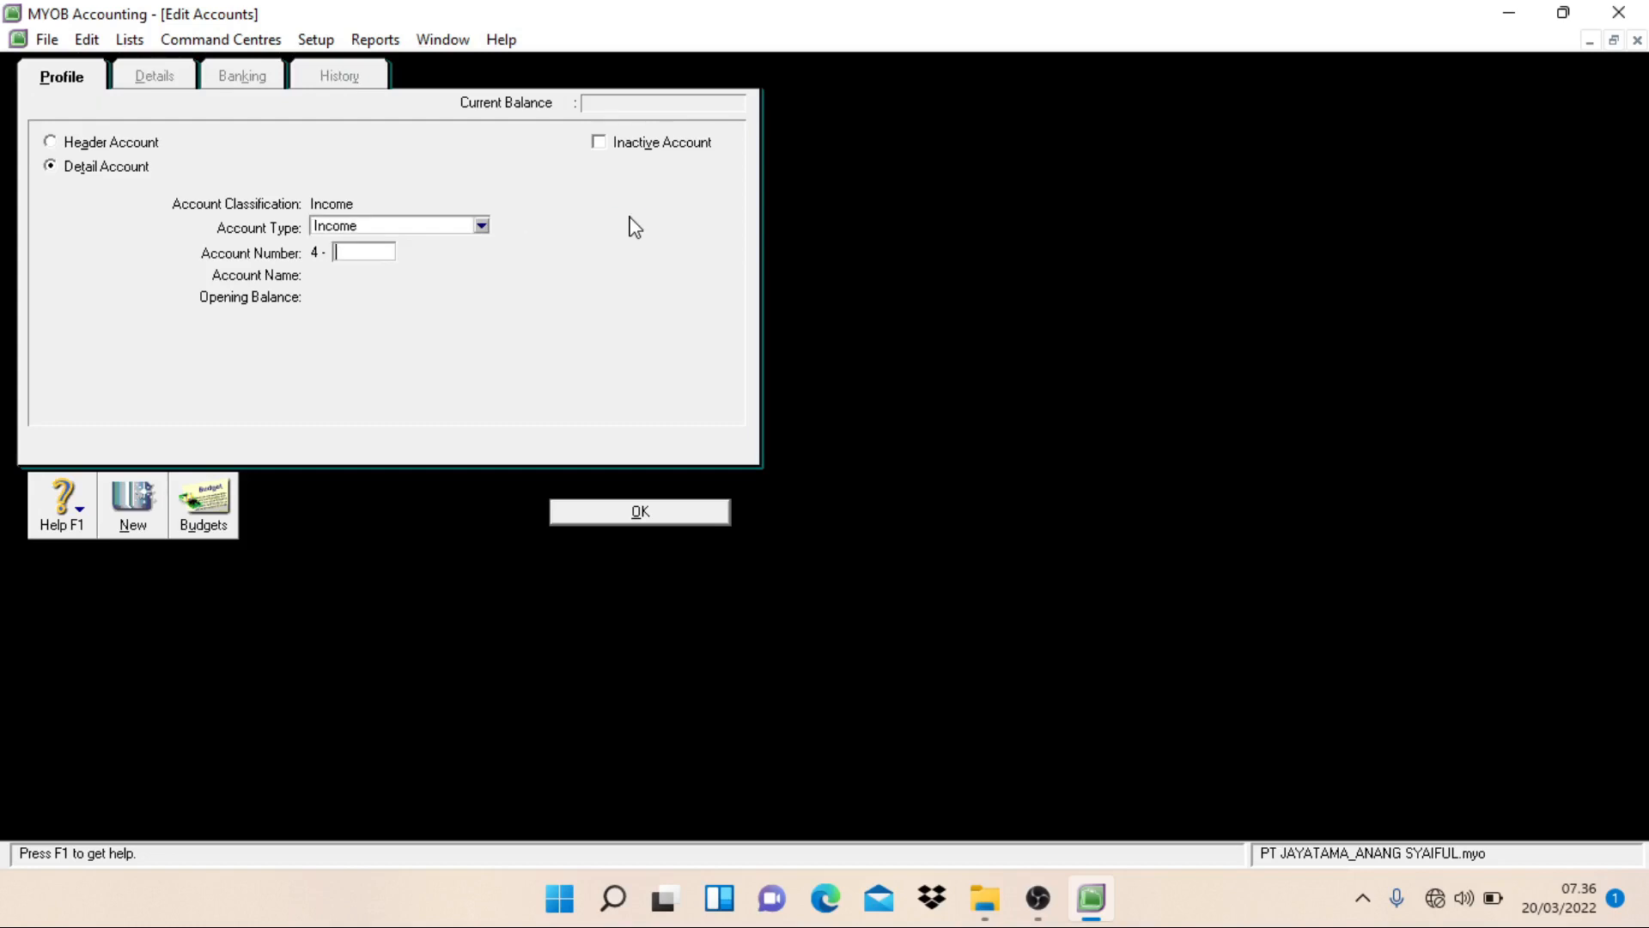
Step: Create an Income detail account numbered 4-2101 and named Service Income, and start another new account
type("2101")
key("Tab")
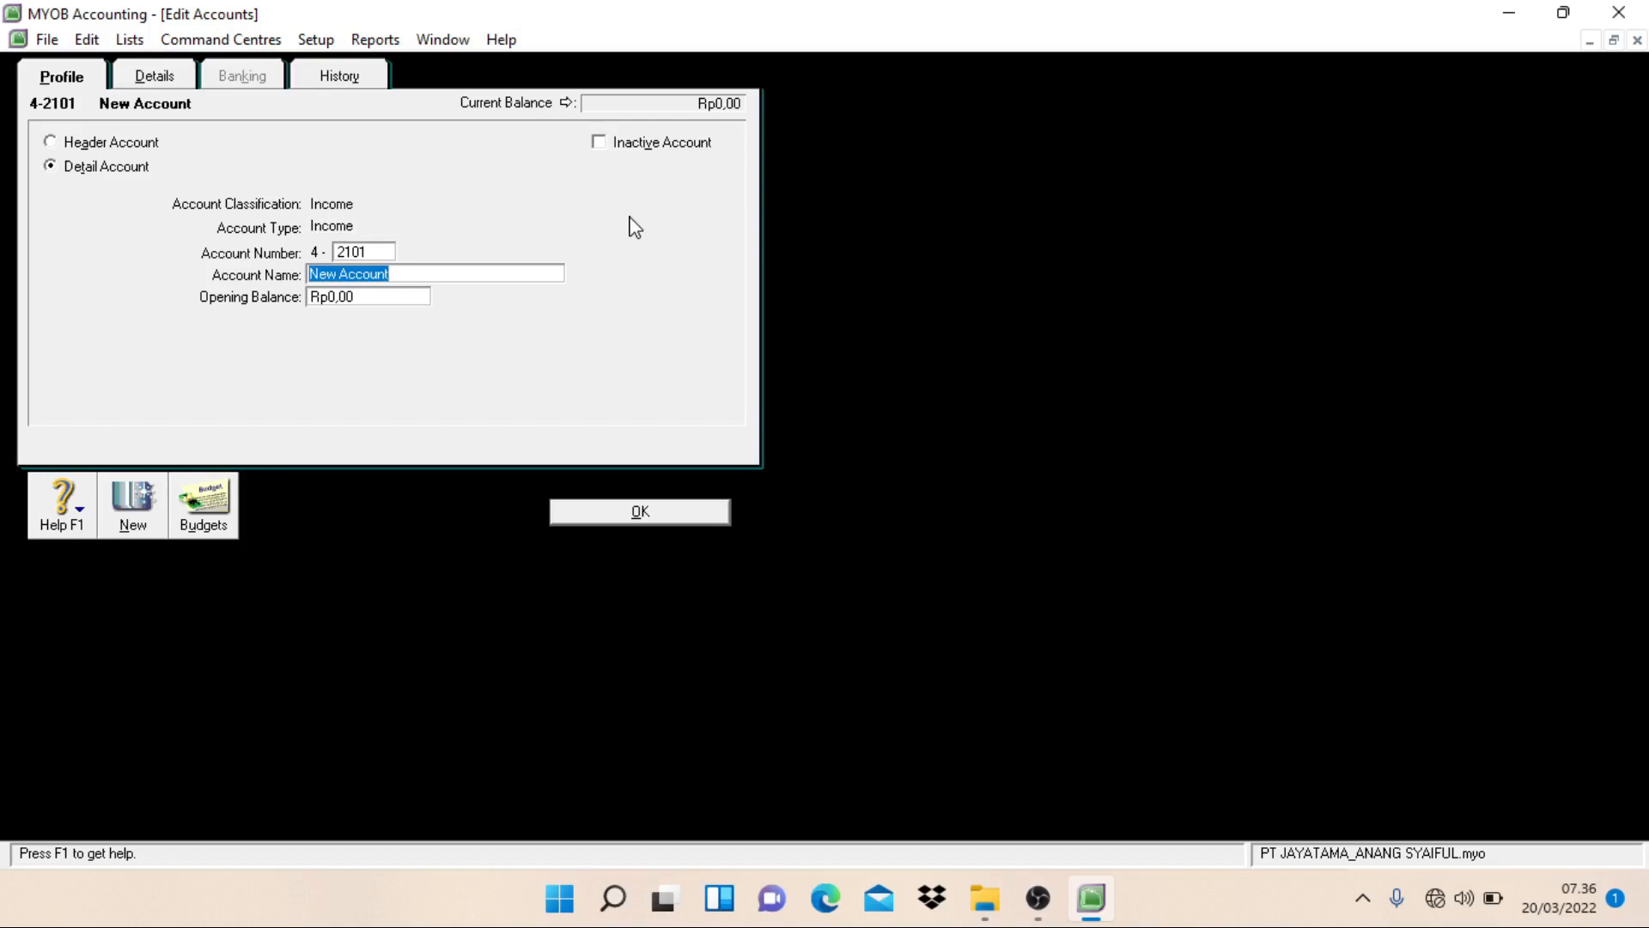
type("Service I")
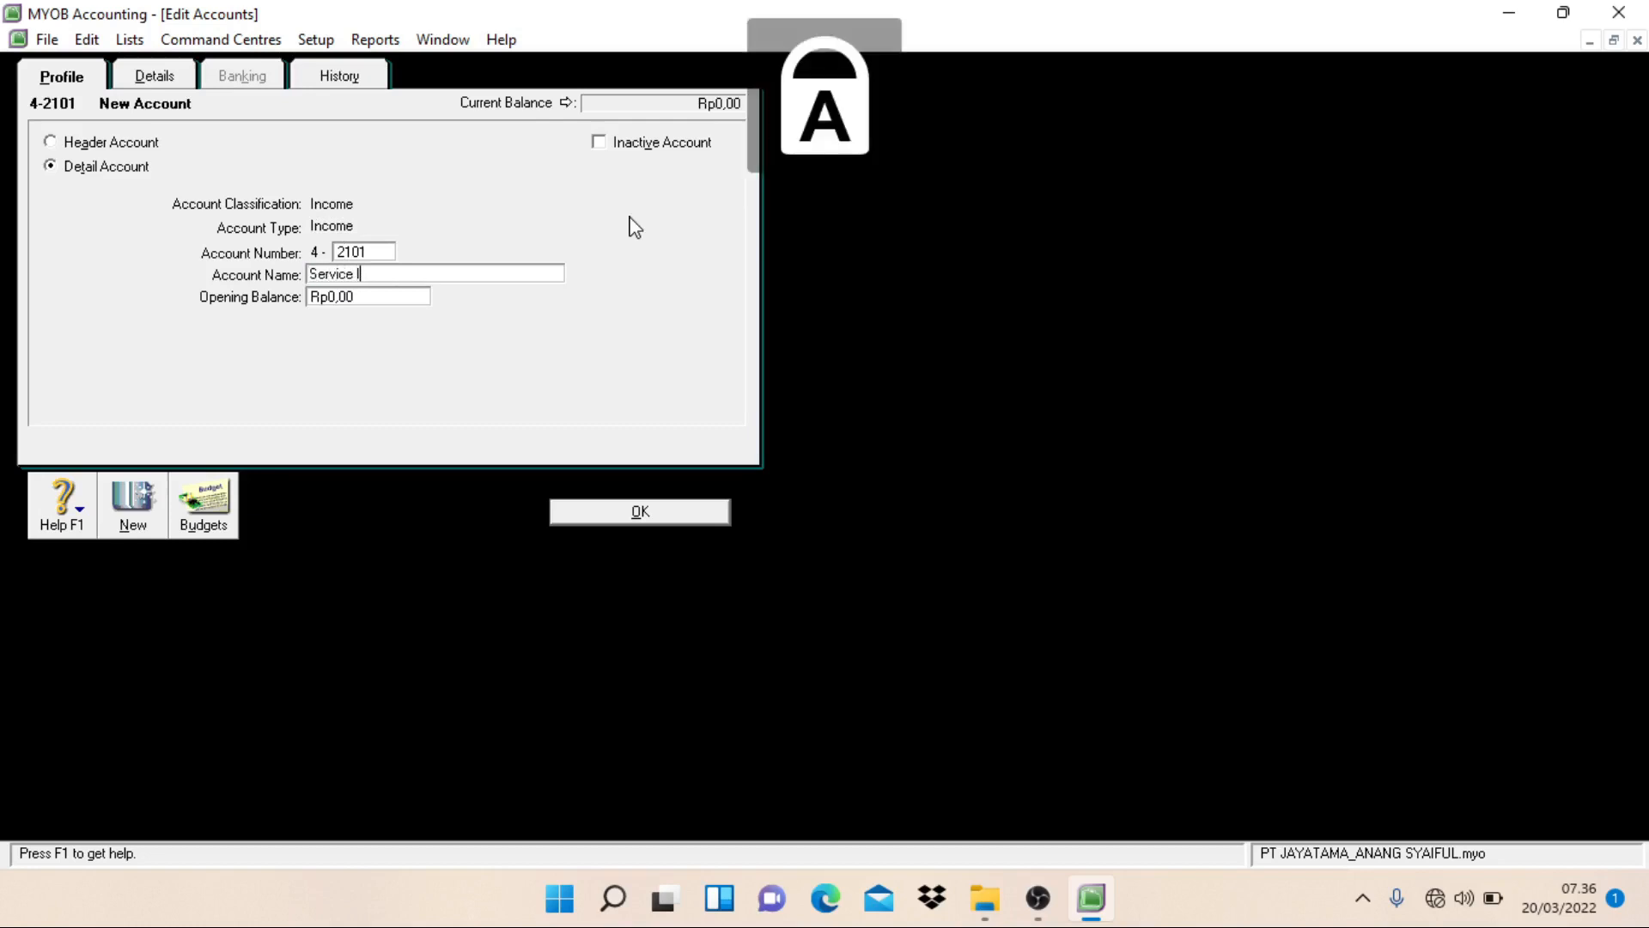
key("Caps_Lock")
type("n")
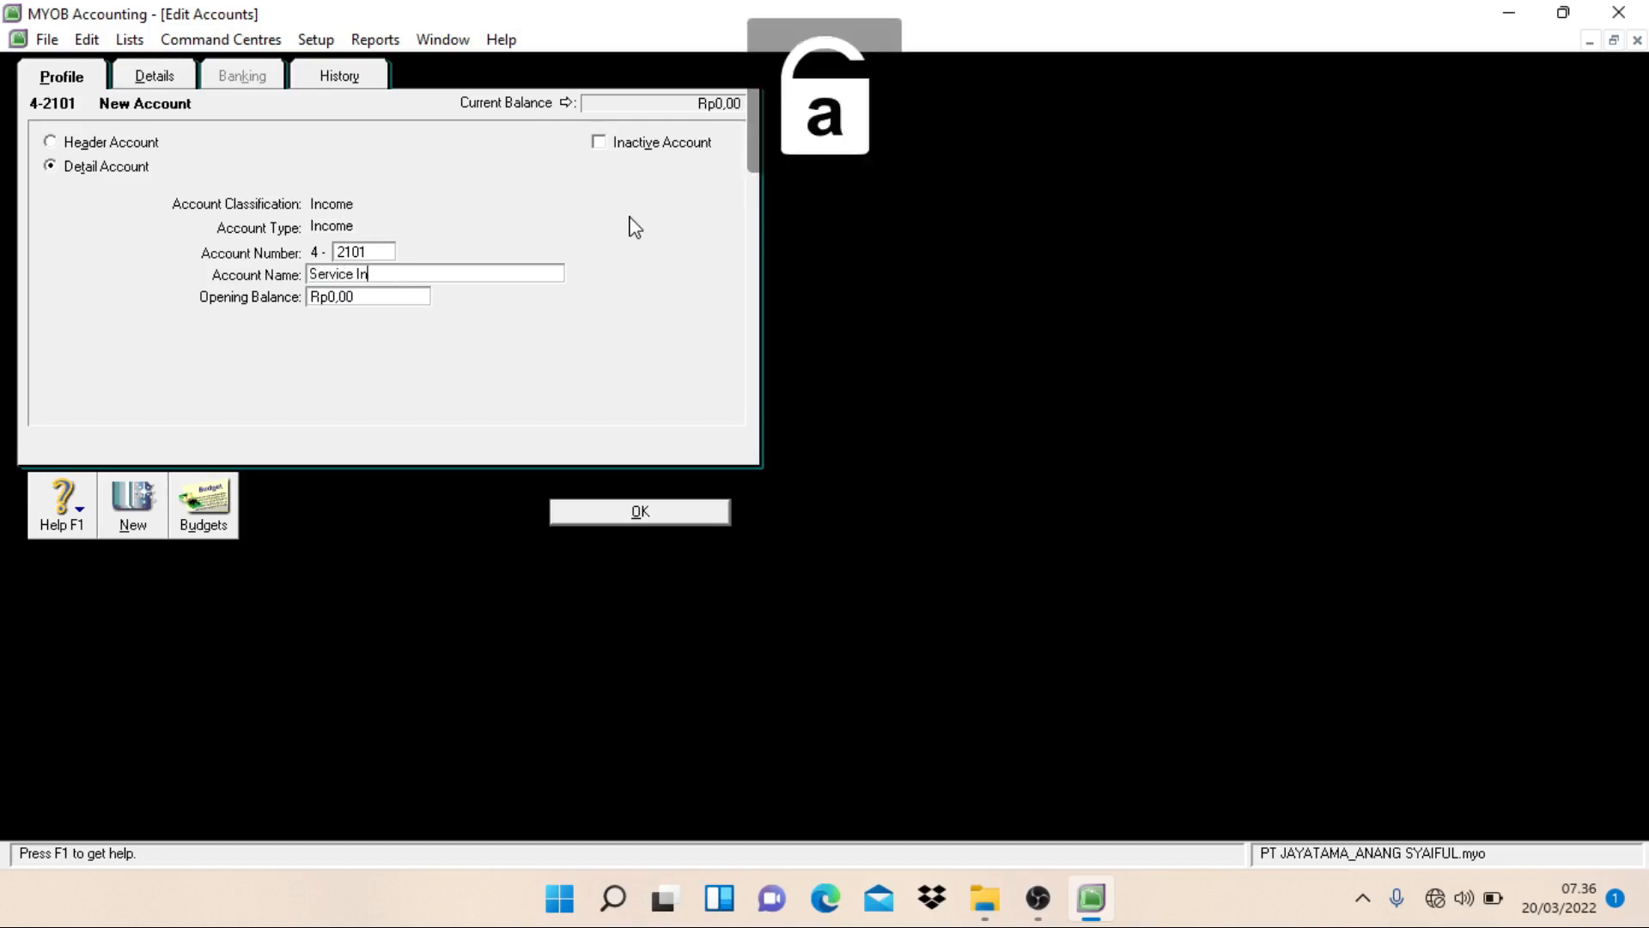
type("come")
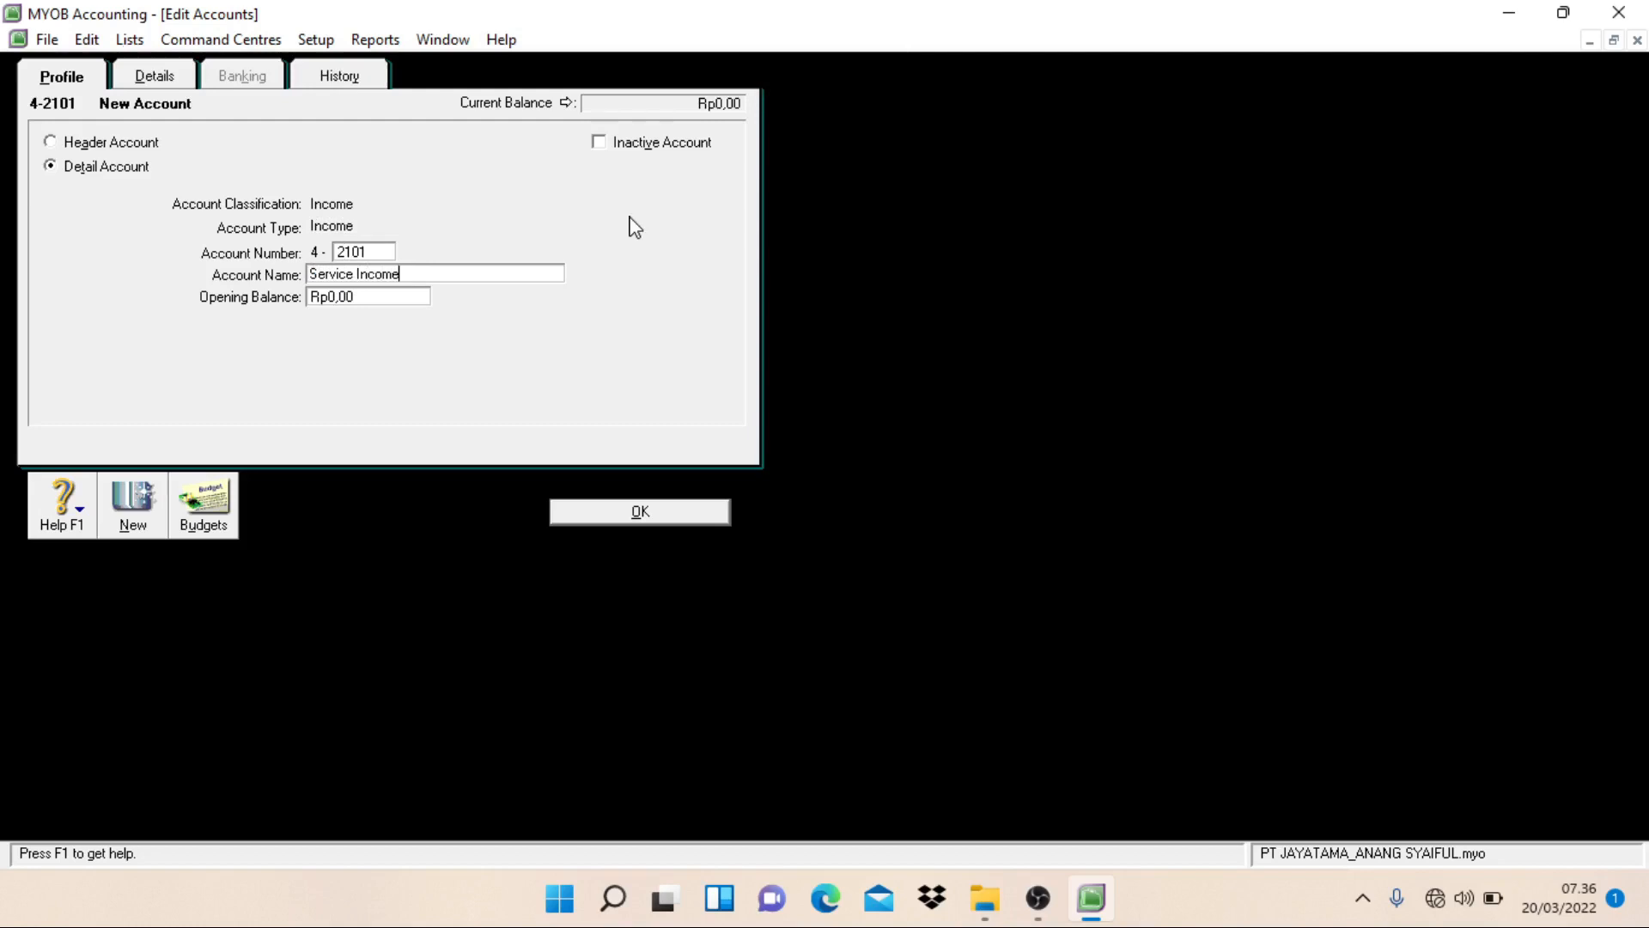
key("alt+n")
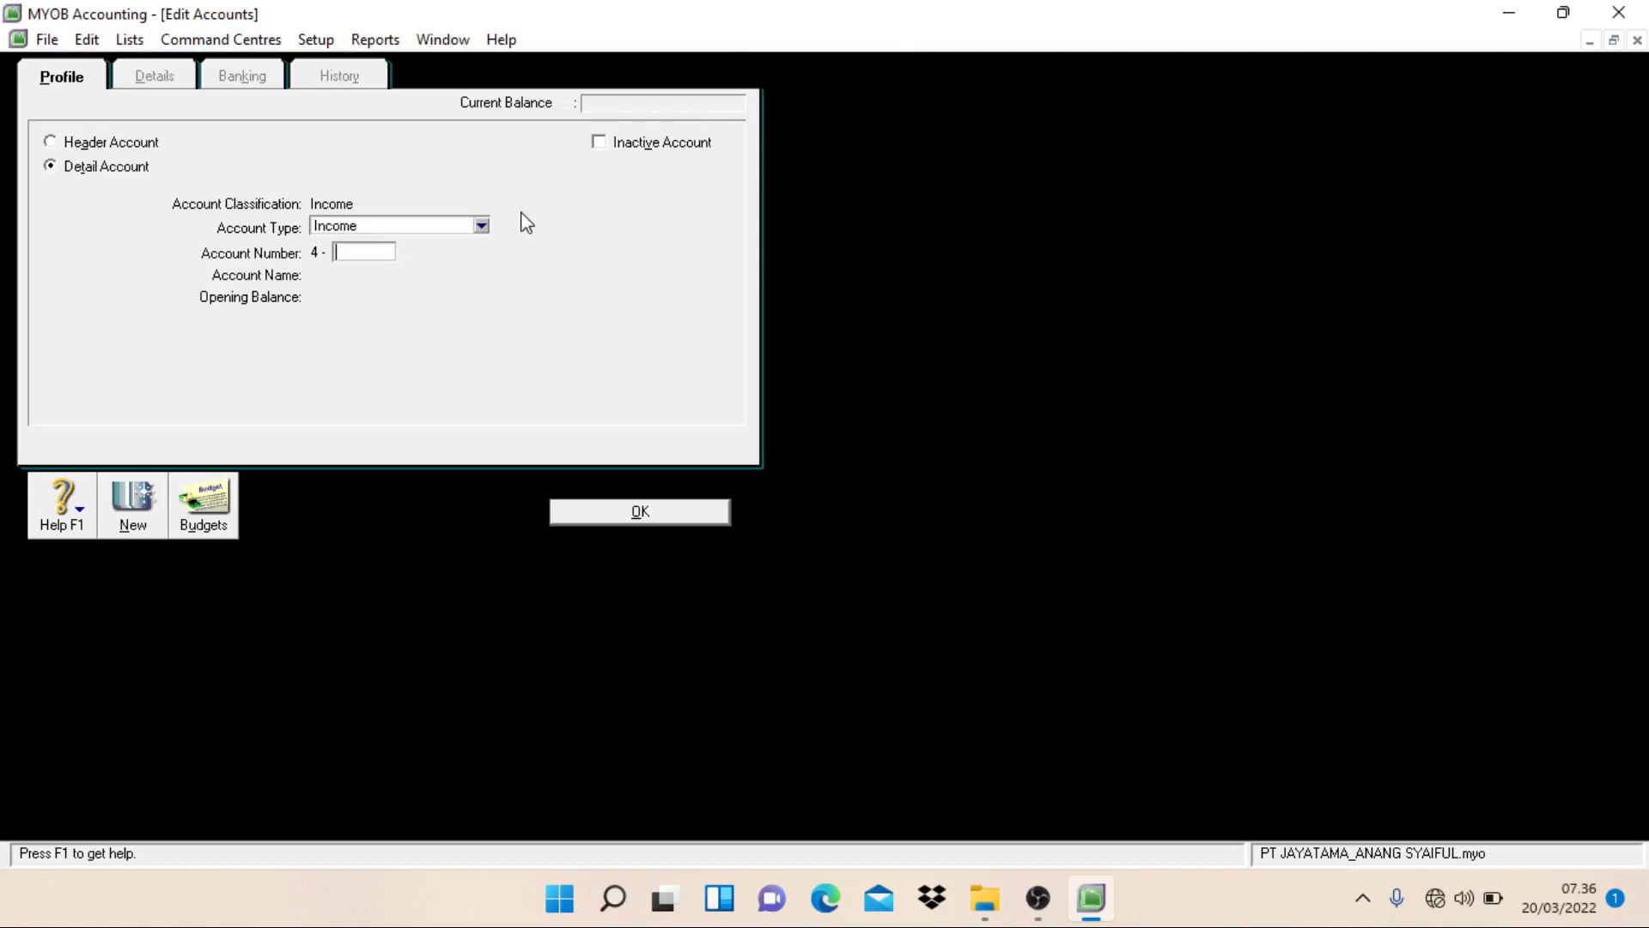
Step: Create a Cost of Sales detail account numbered 5-1101 and named Cost of Goods Sold, and start another new account
left_click(480, 224)
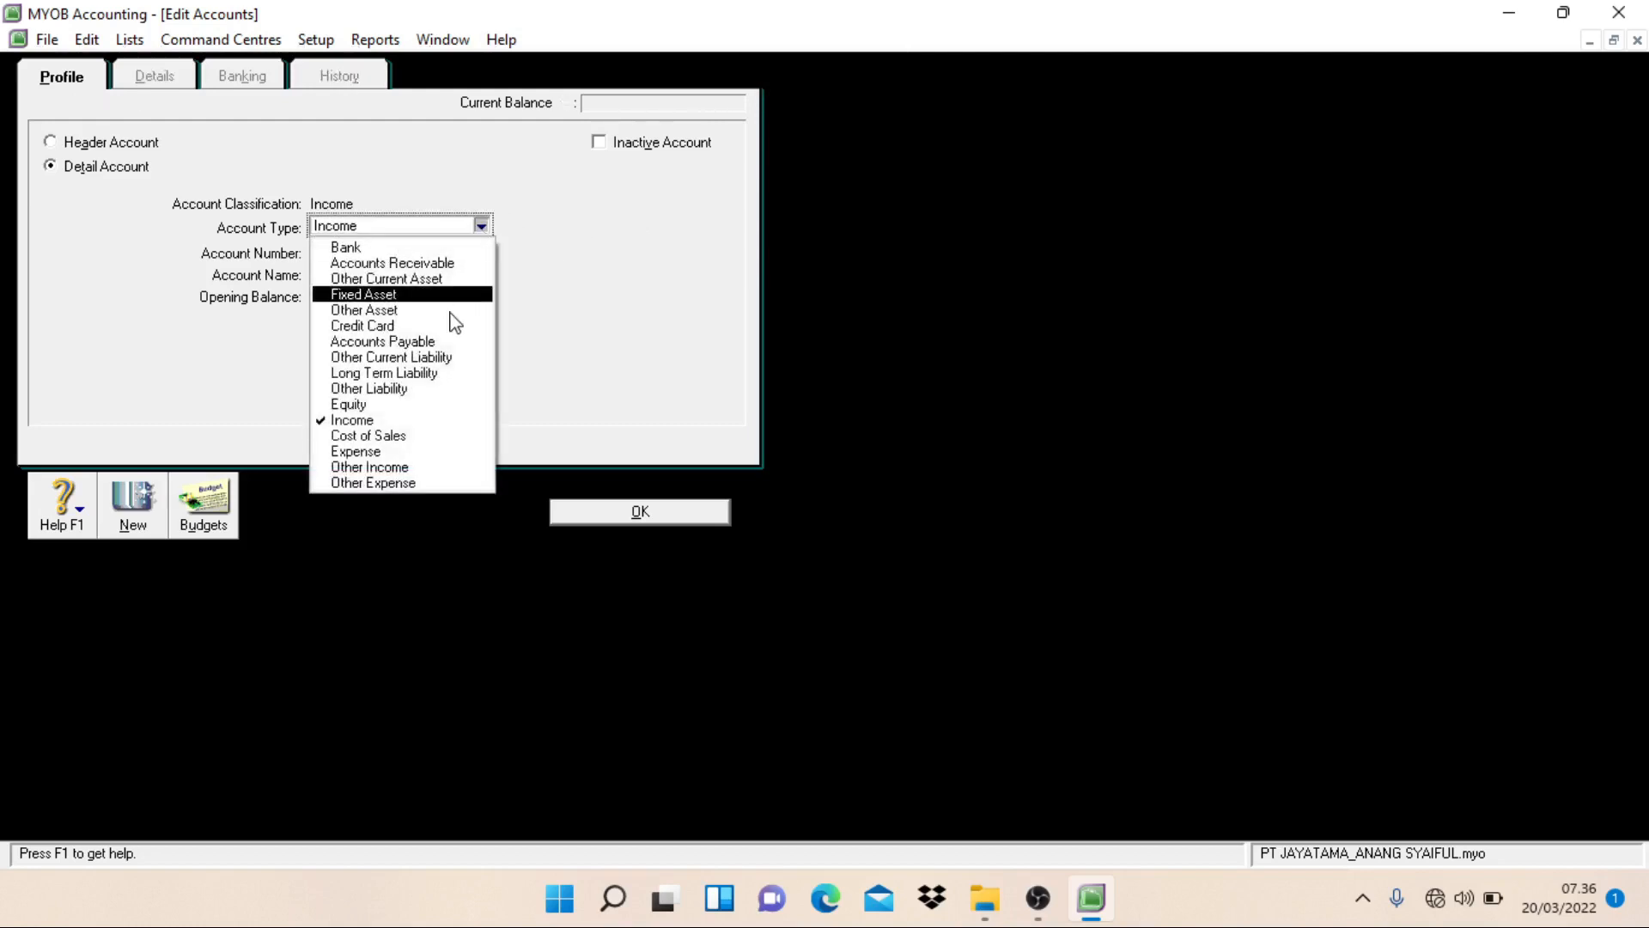
left_click(409, 448)
left_click(357, 251)
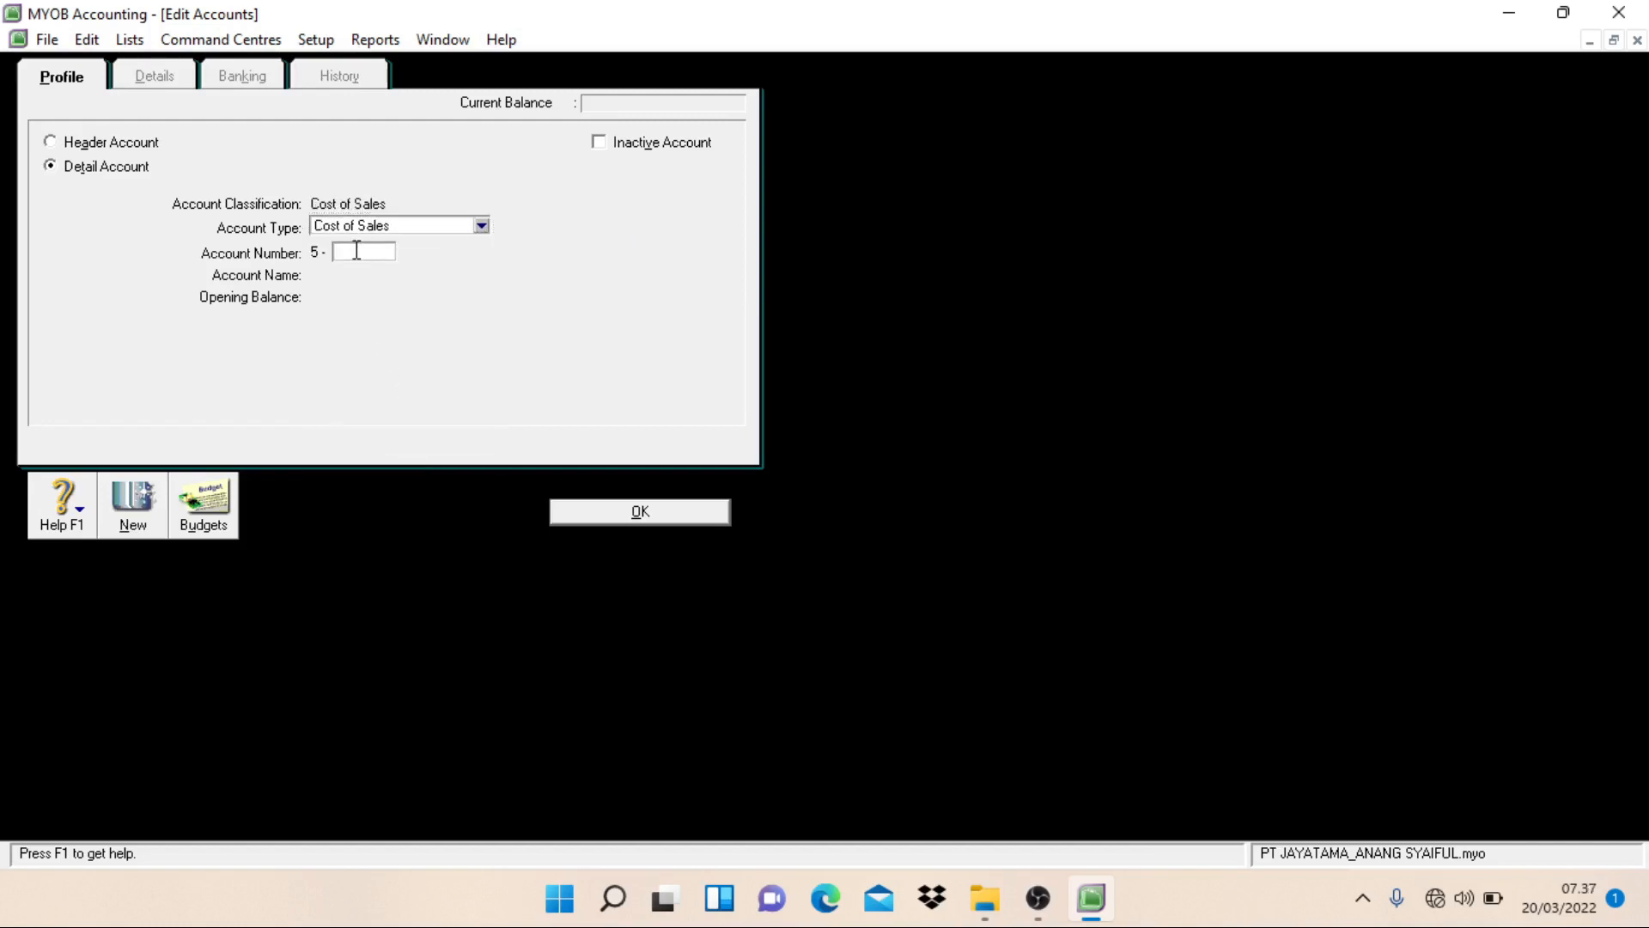
type("1101")
key("Tab")
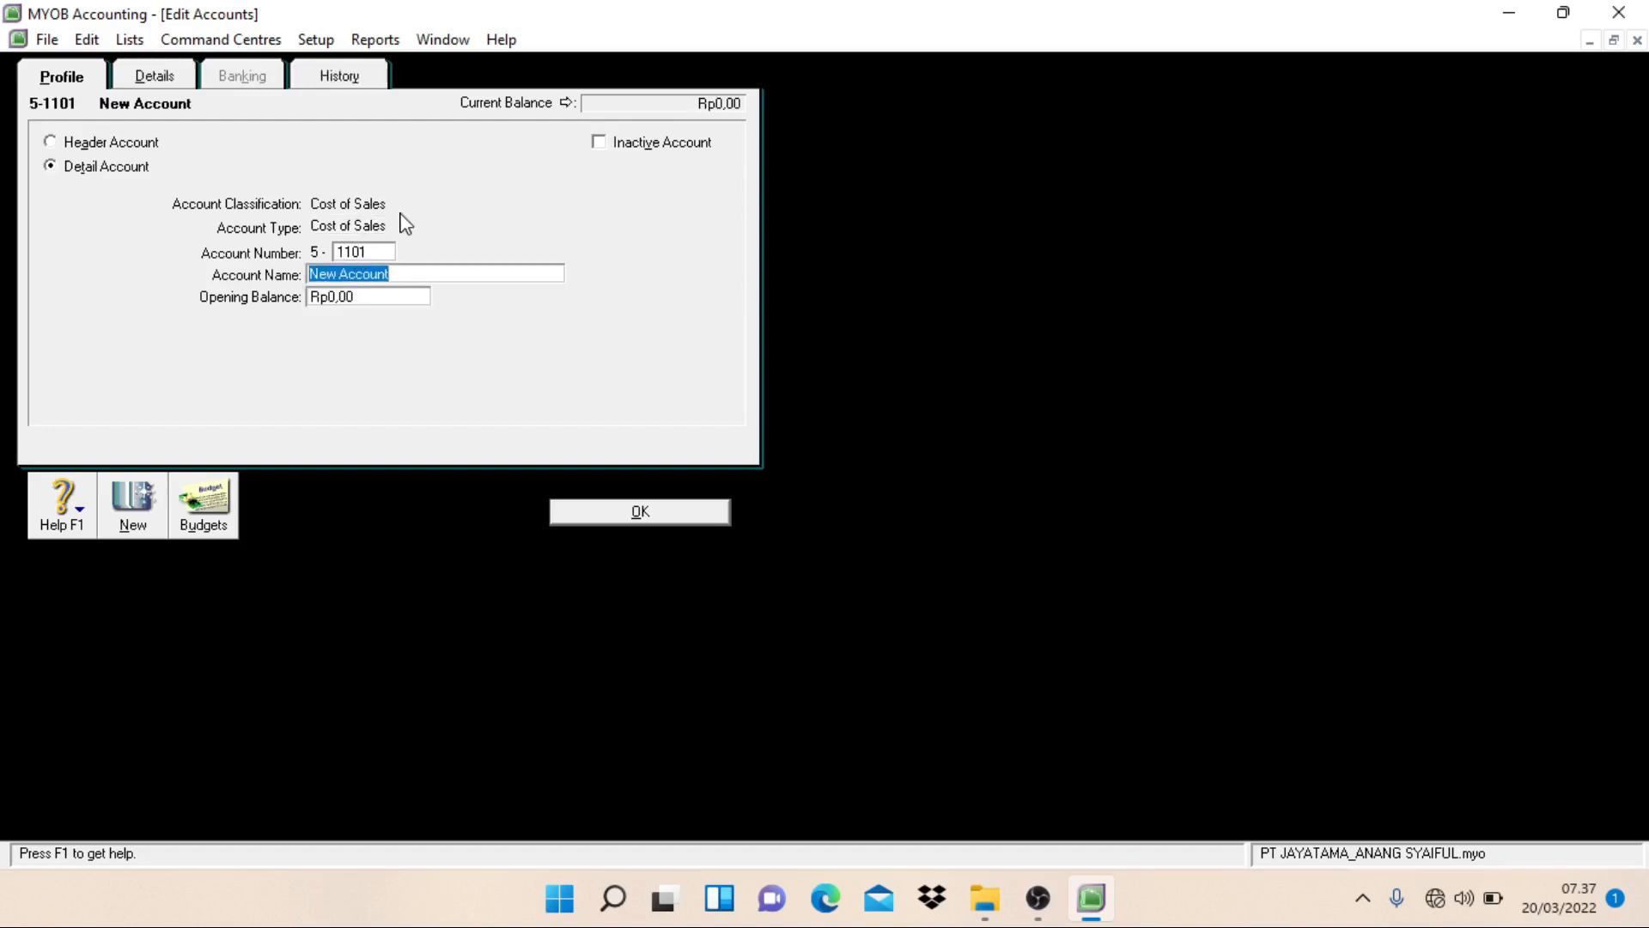
type("Cost of Goods S")
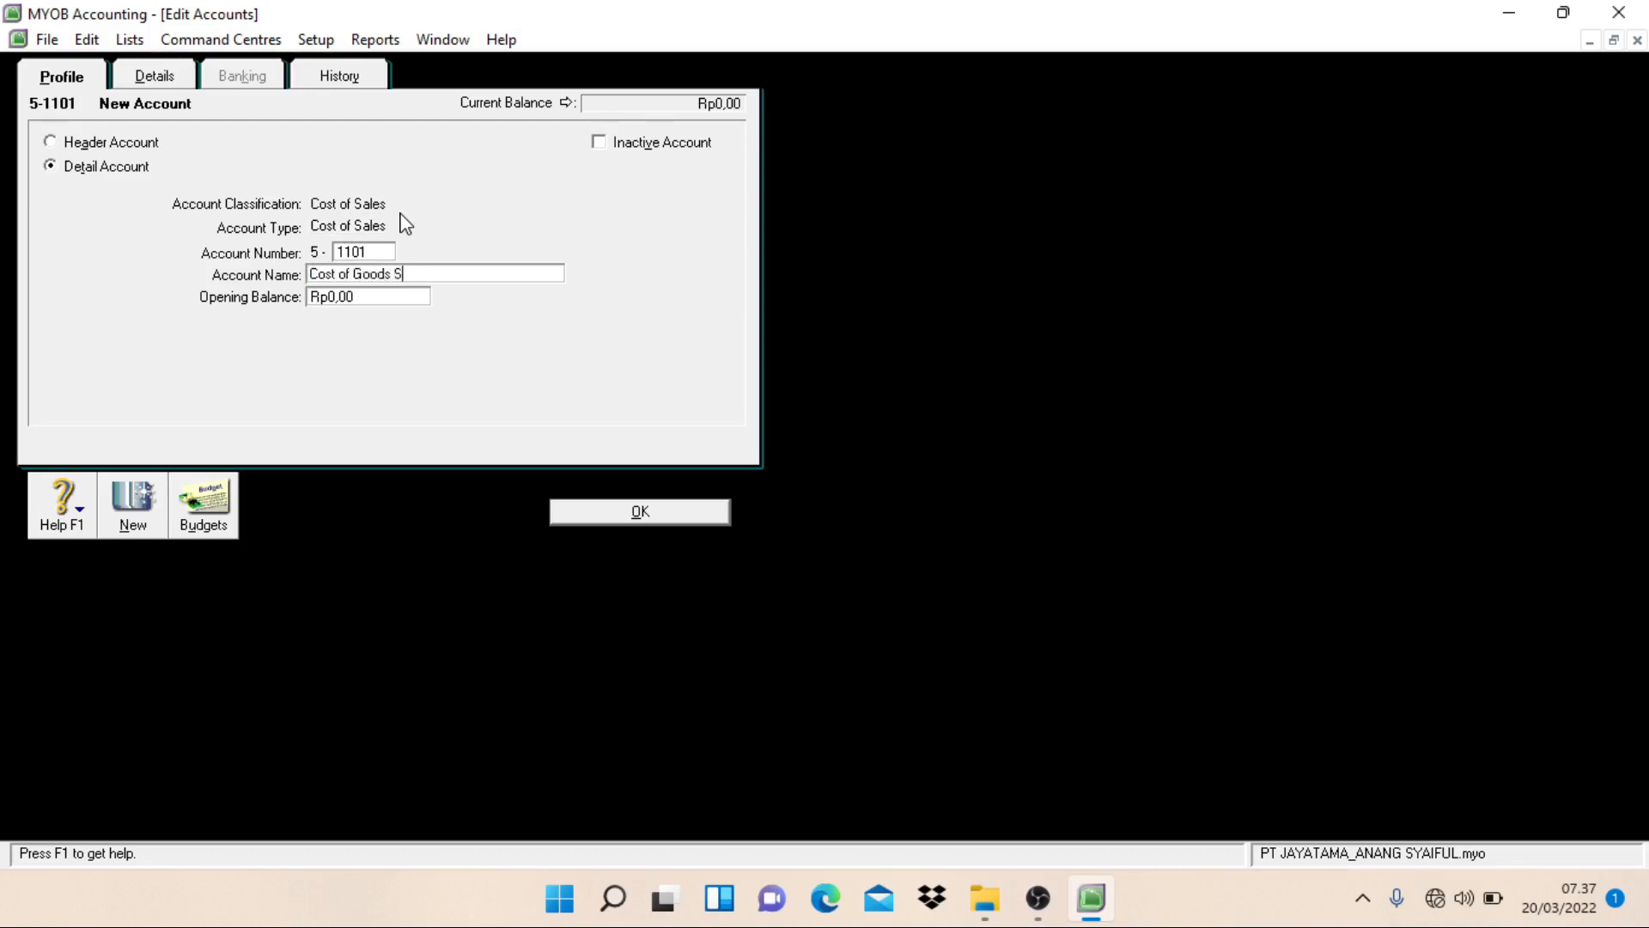
type("old")
key("Return")
Step: Create a Cost of Sales detail account numbered 5-1102 and named Purchase Discount, and start another new account
type("1102")
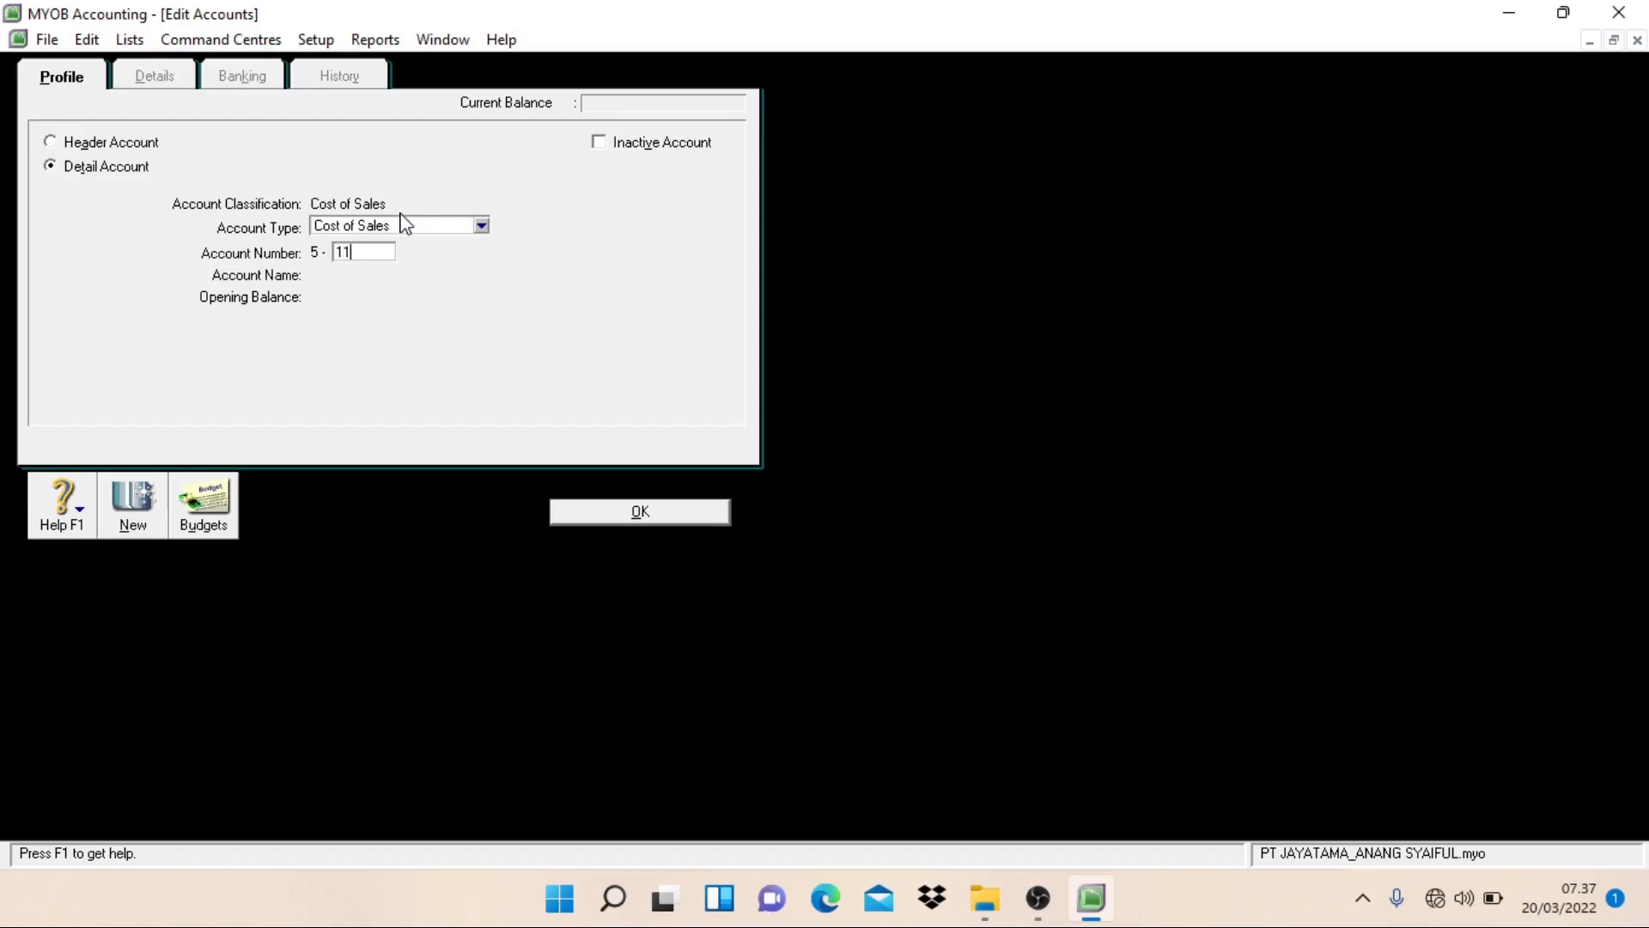
key("Tab")
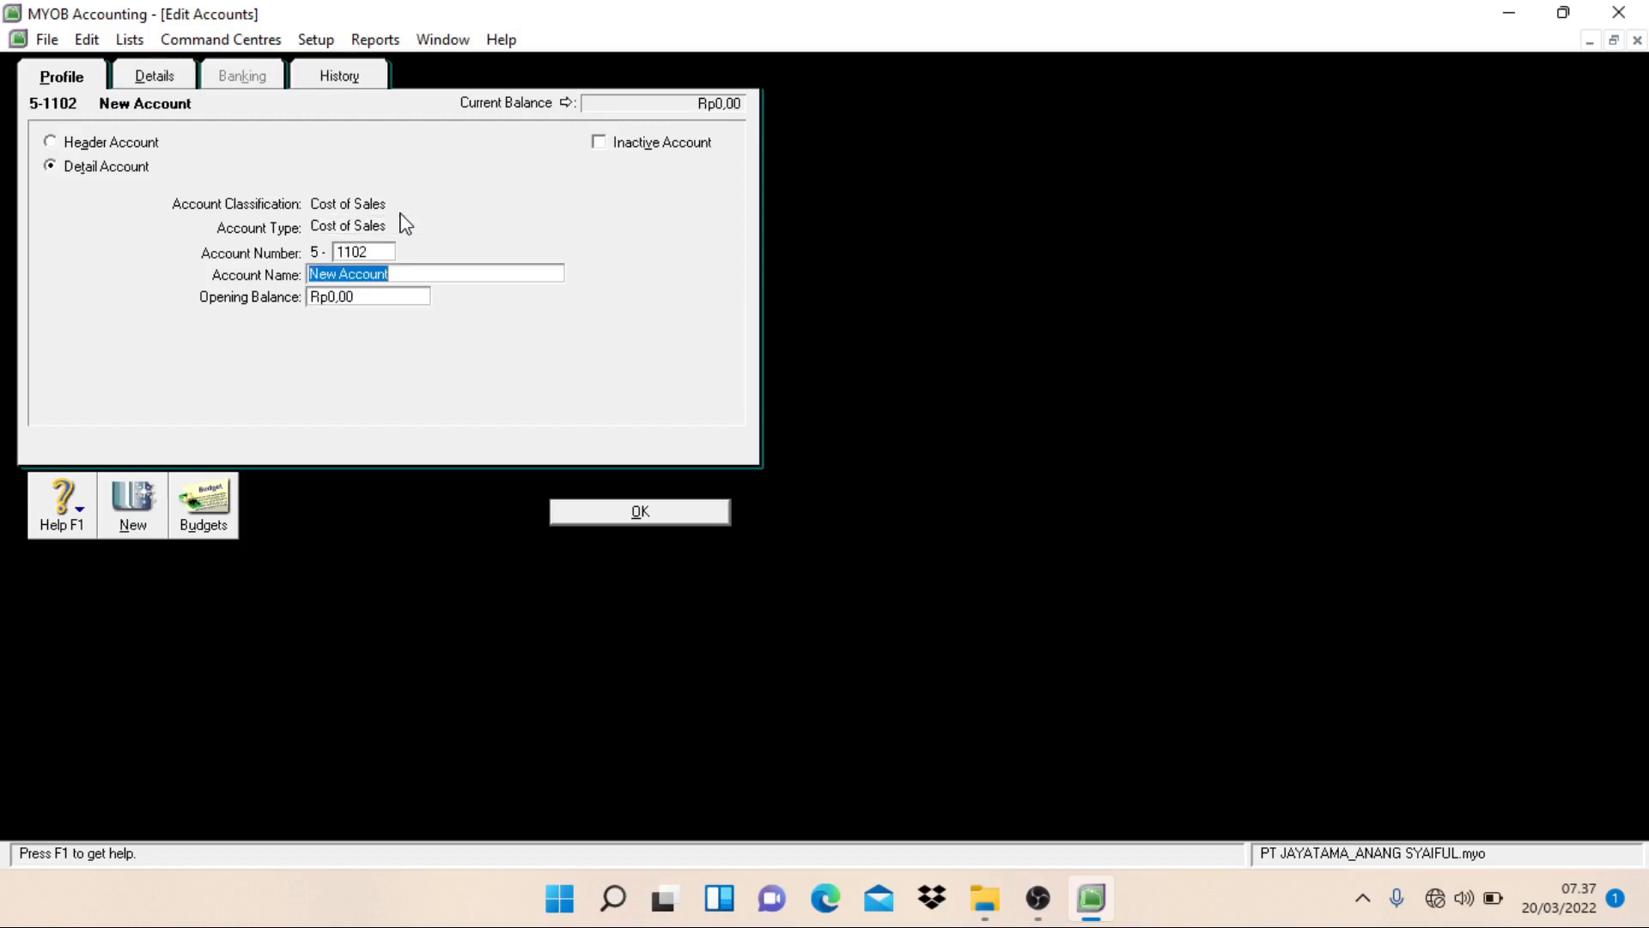
type("Purchase Discount")
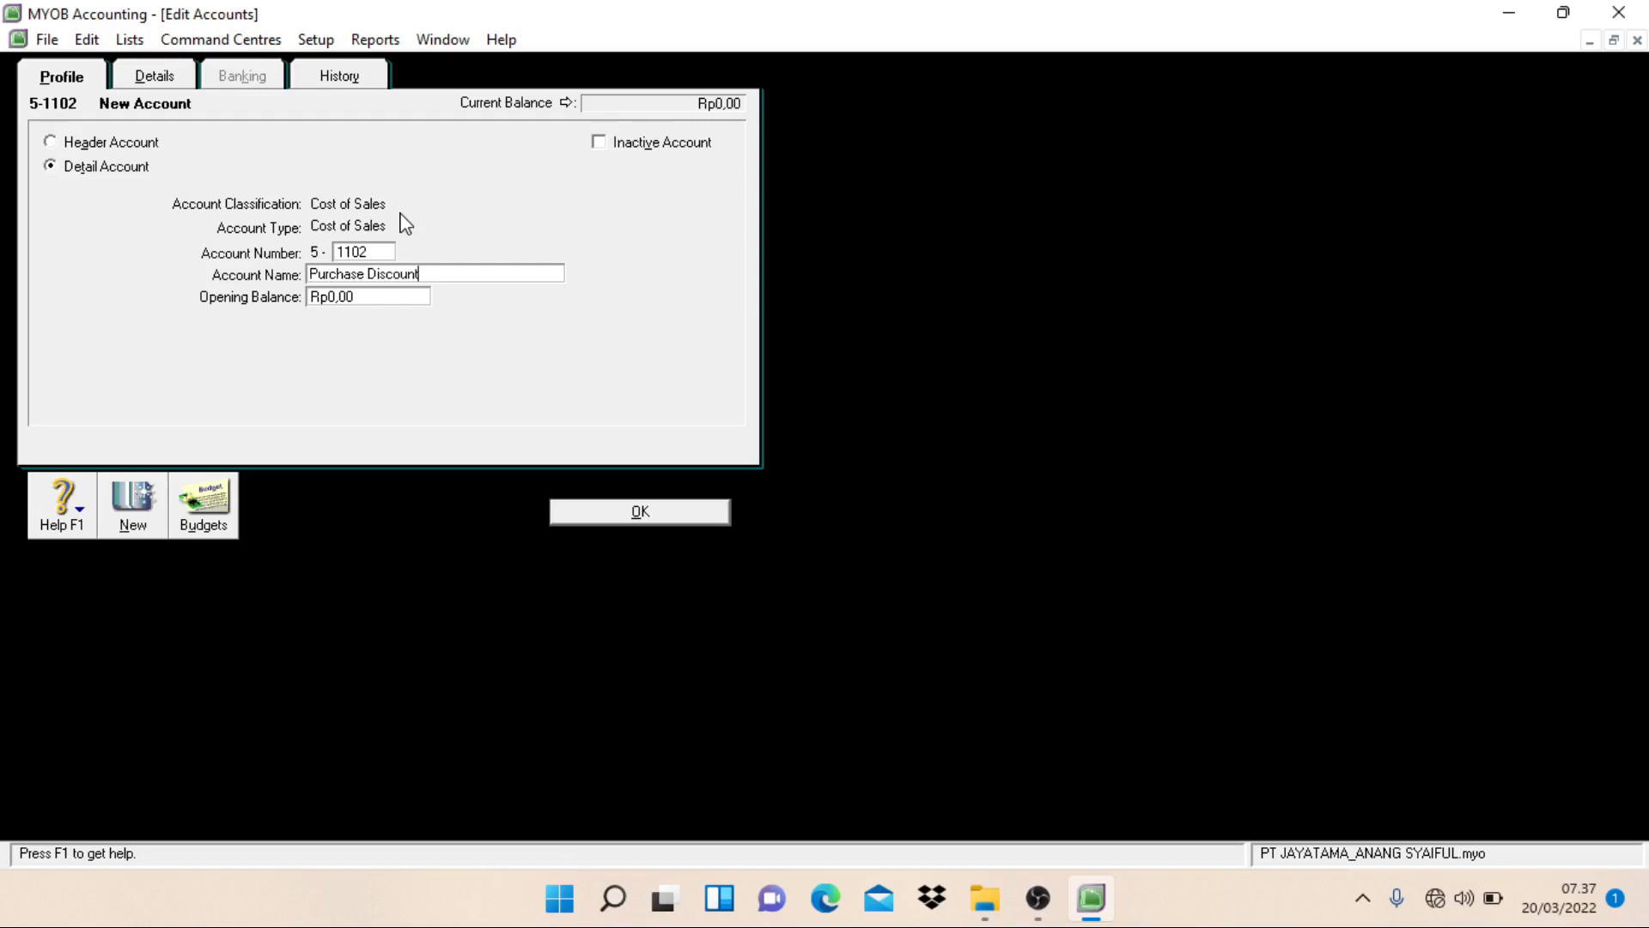
key("alt+n")
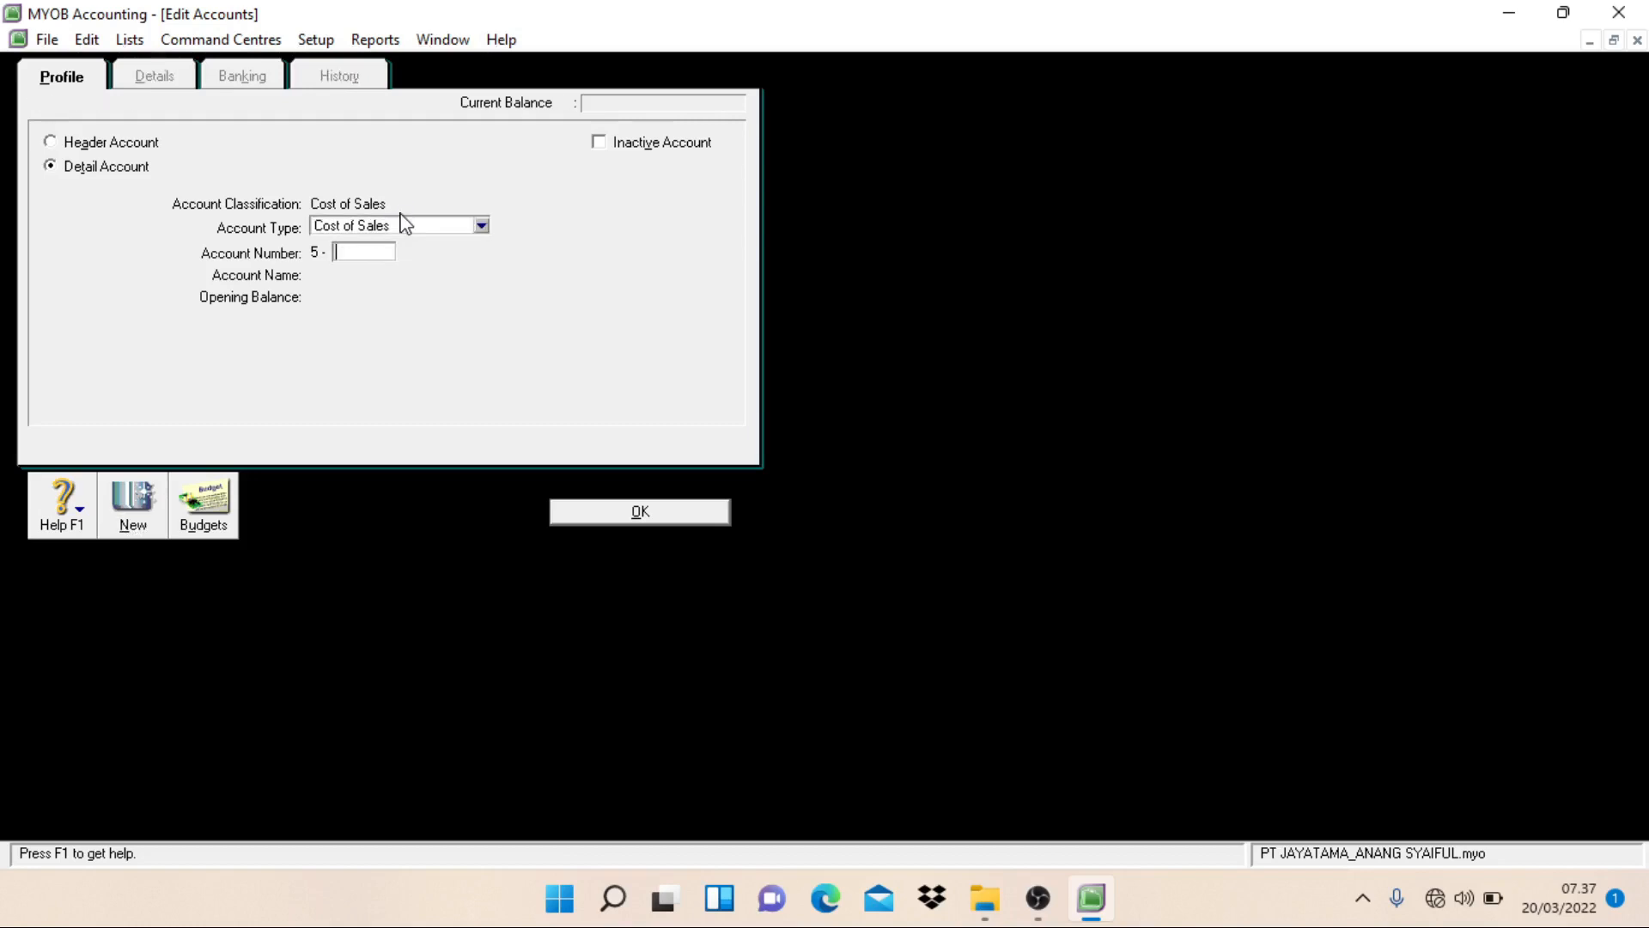
Step: Create an Expense detail account numbered 6-1102 and named Uncollectible Accounts, and start another new account
left_click(405, 226)
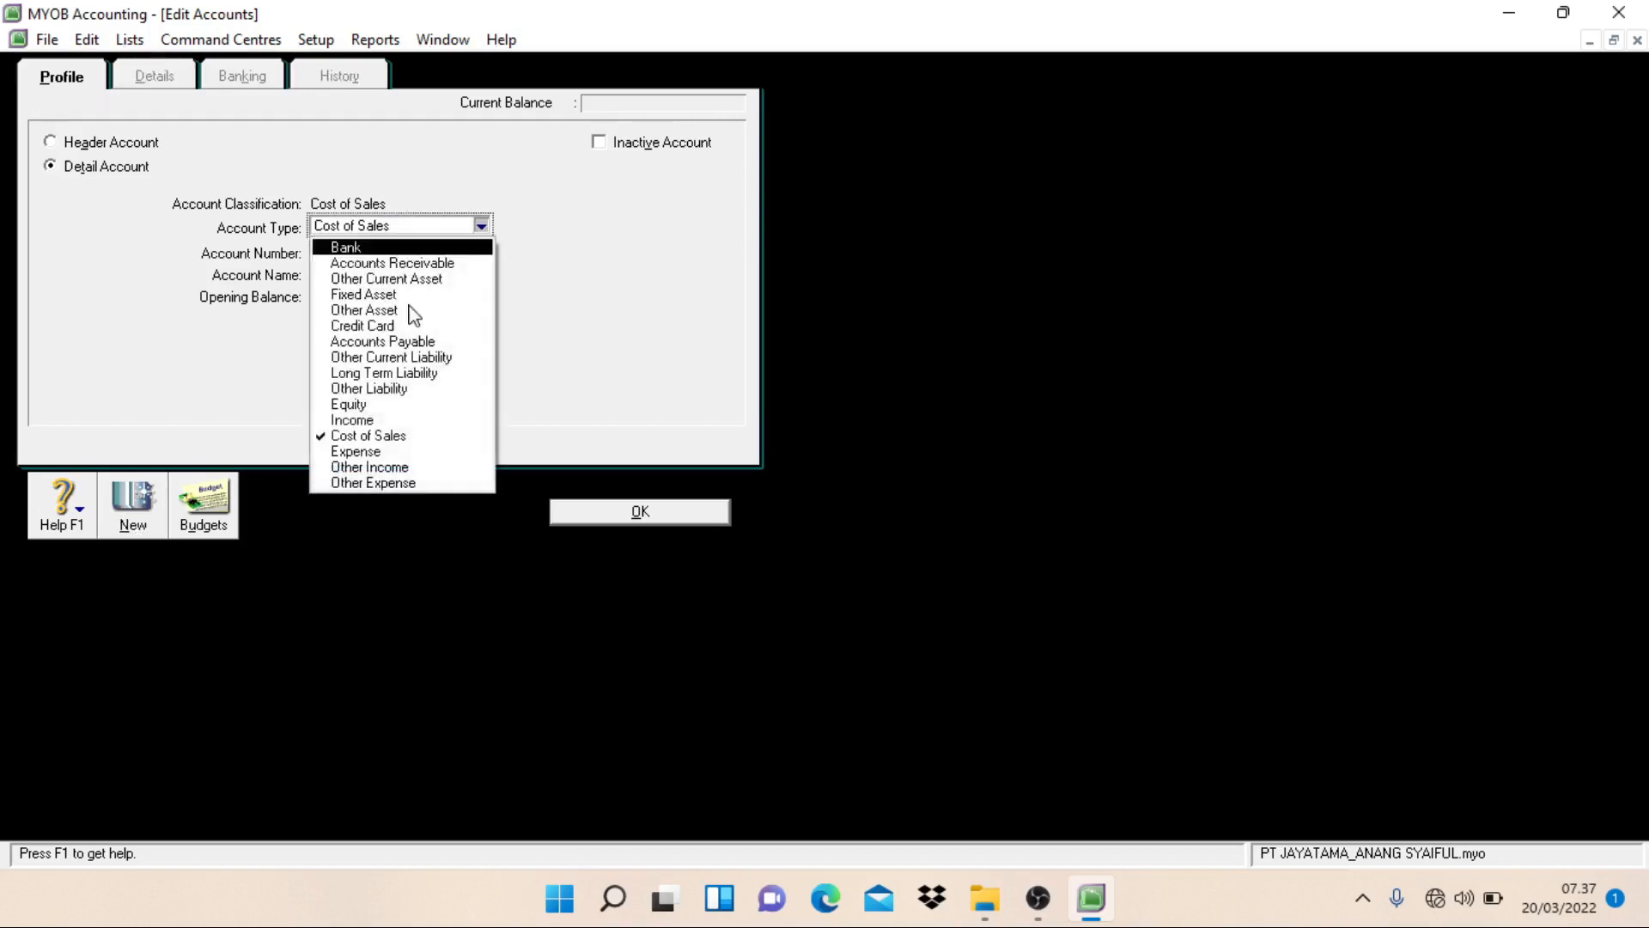
left_click(386, 452)
left_click(363, 251)
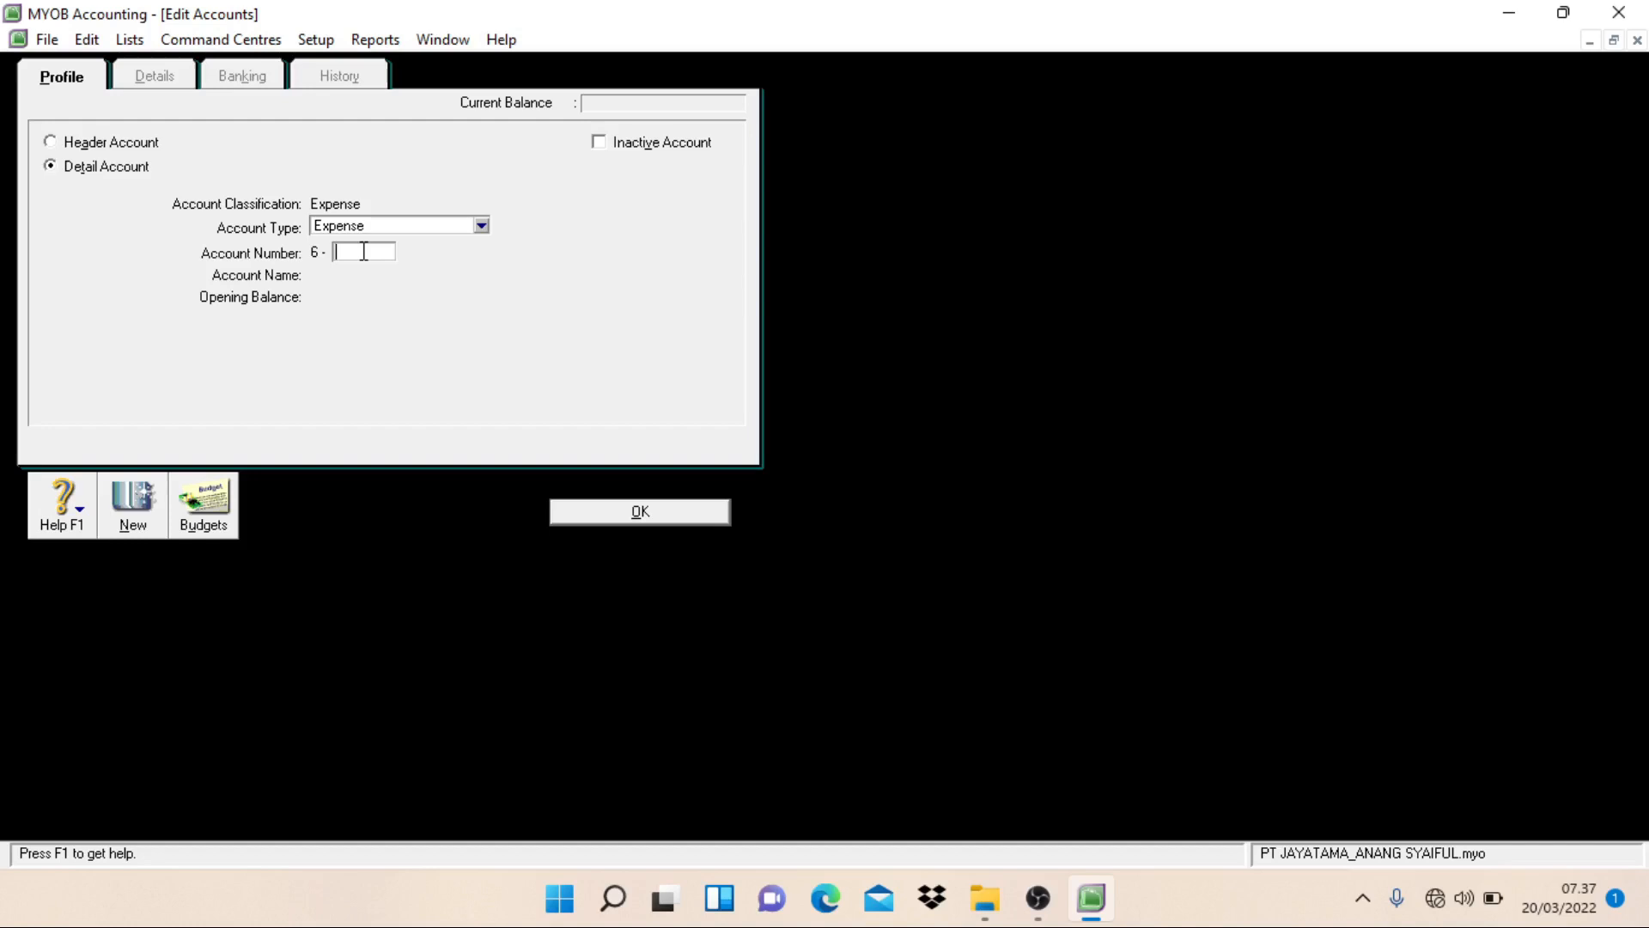
type("1102")
key("Tab")
type("U")
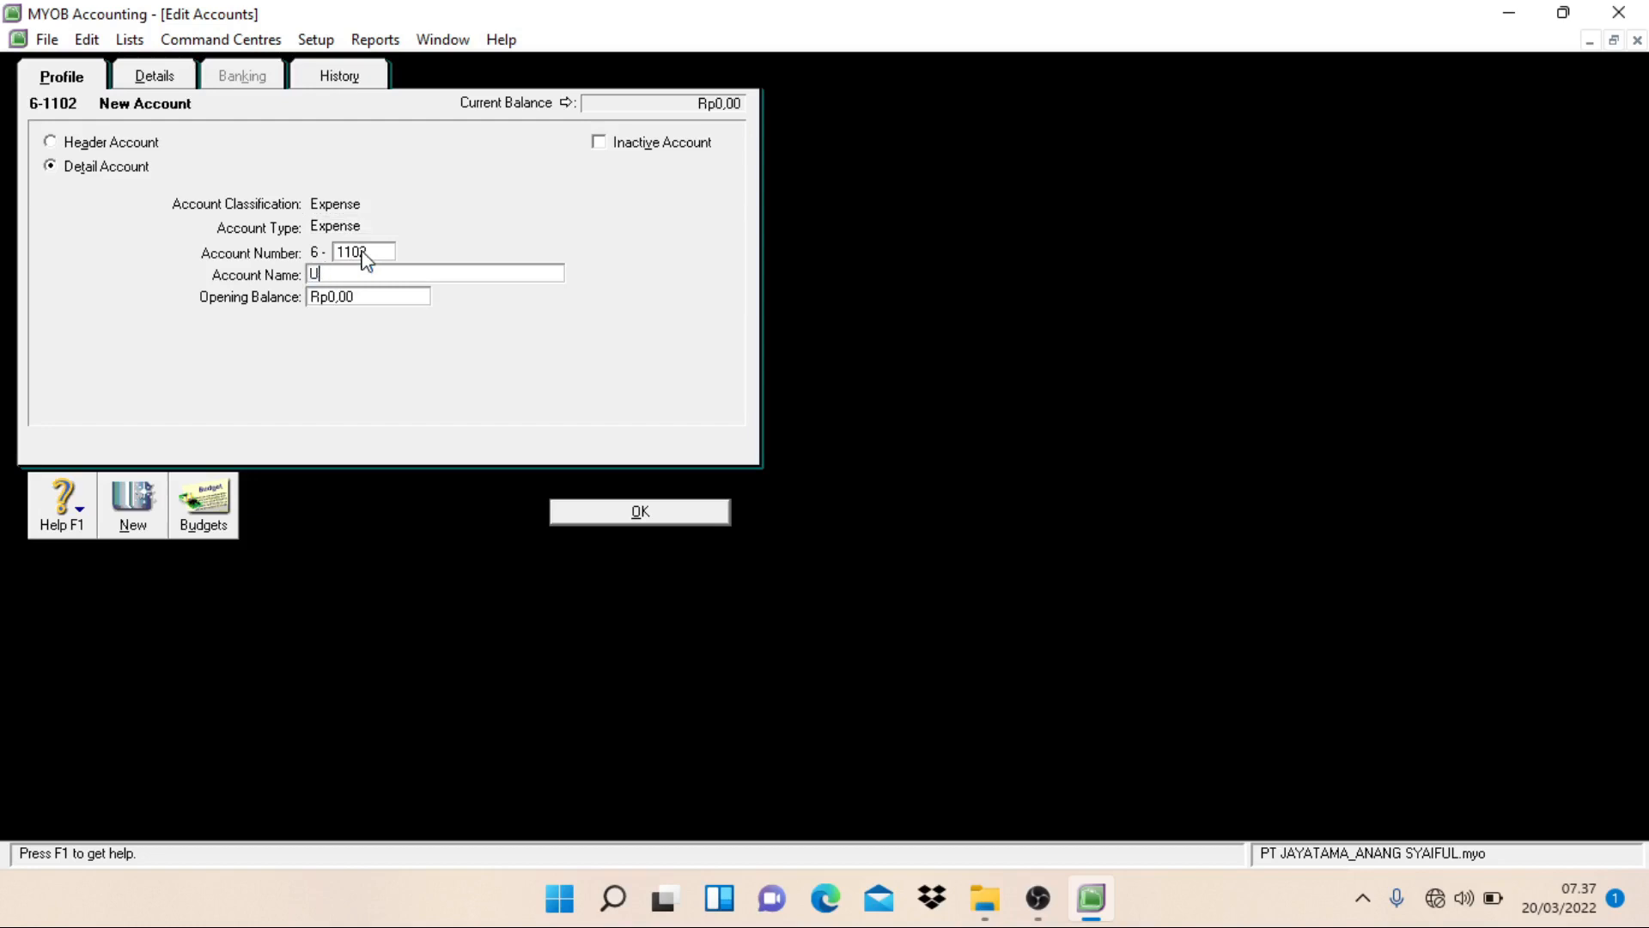
type("ncollectible Accounts")
key("Return")
Step: Create an Expense detail account numbered 6-1103 and named Advertising Expense, and start another new account
type("1103")
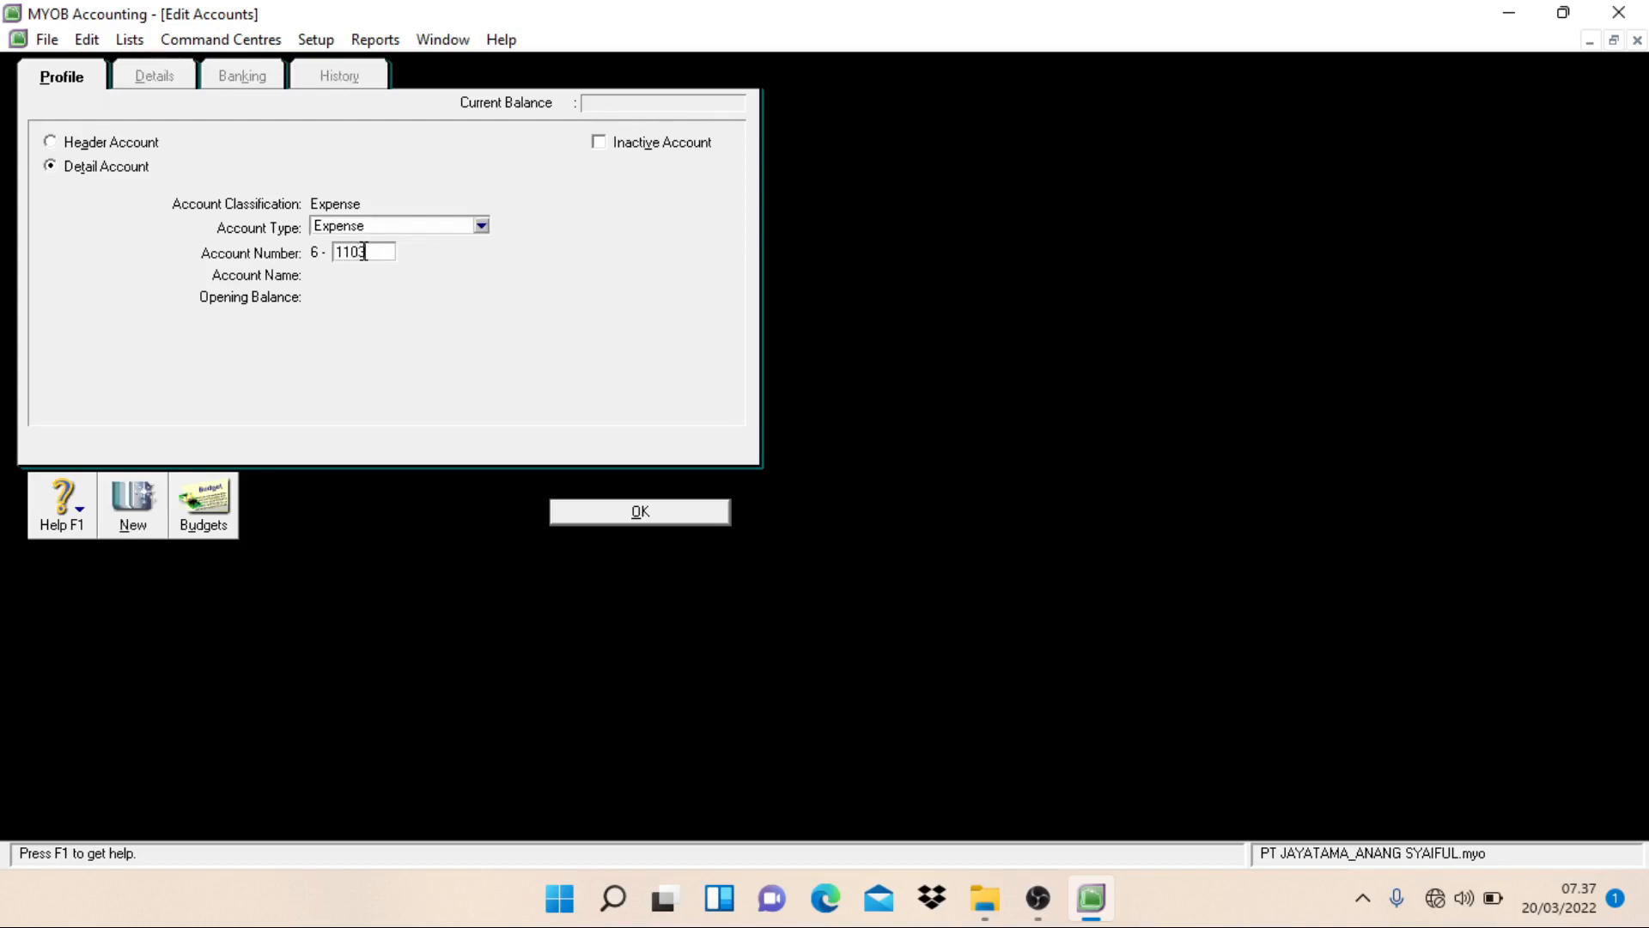
key("Tab")
type("Ad")
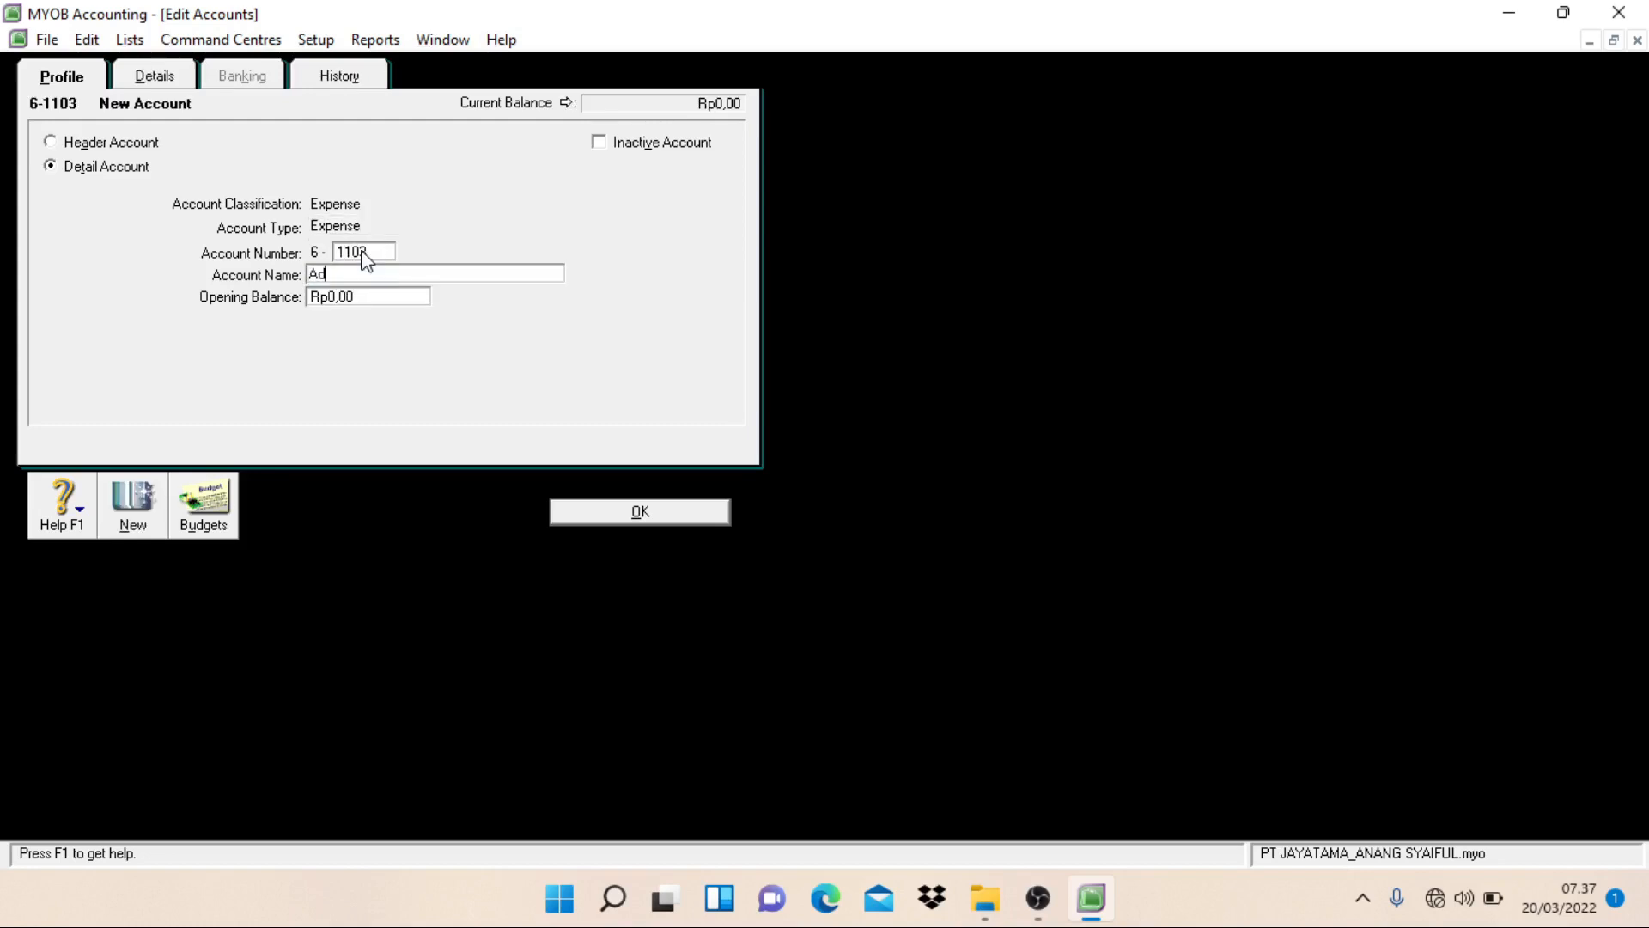
type("vertising Expense")
key("alt")
key("alt+n")
Step: Create an Expense detail account numbered 6-1104 and named Depreciation Expense, and start another new account
type("1104")
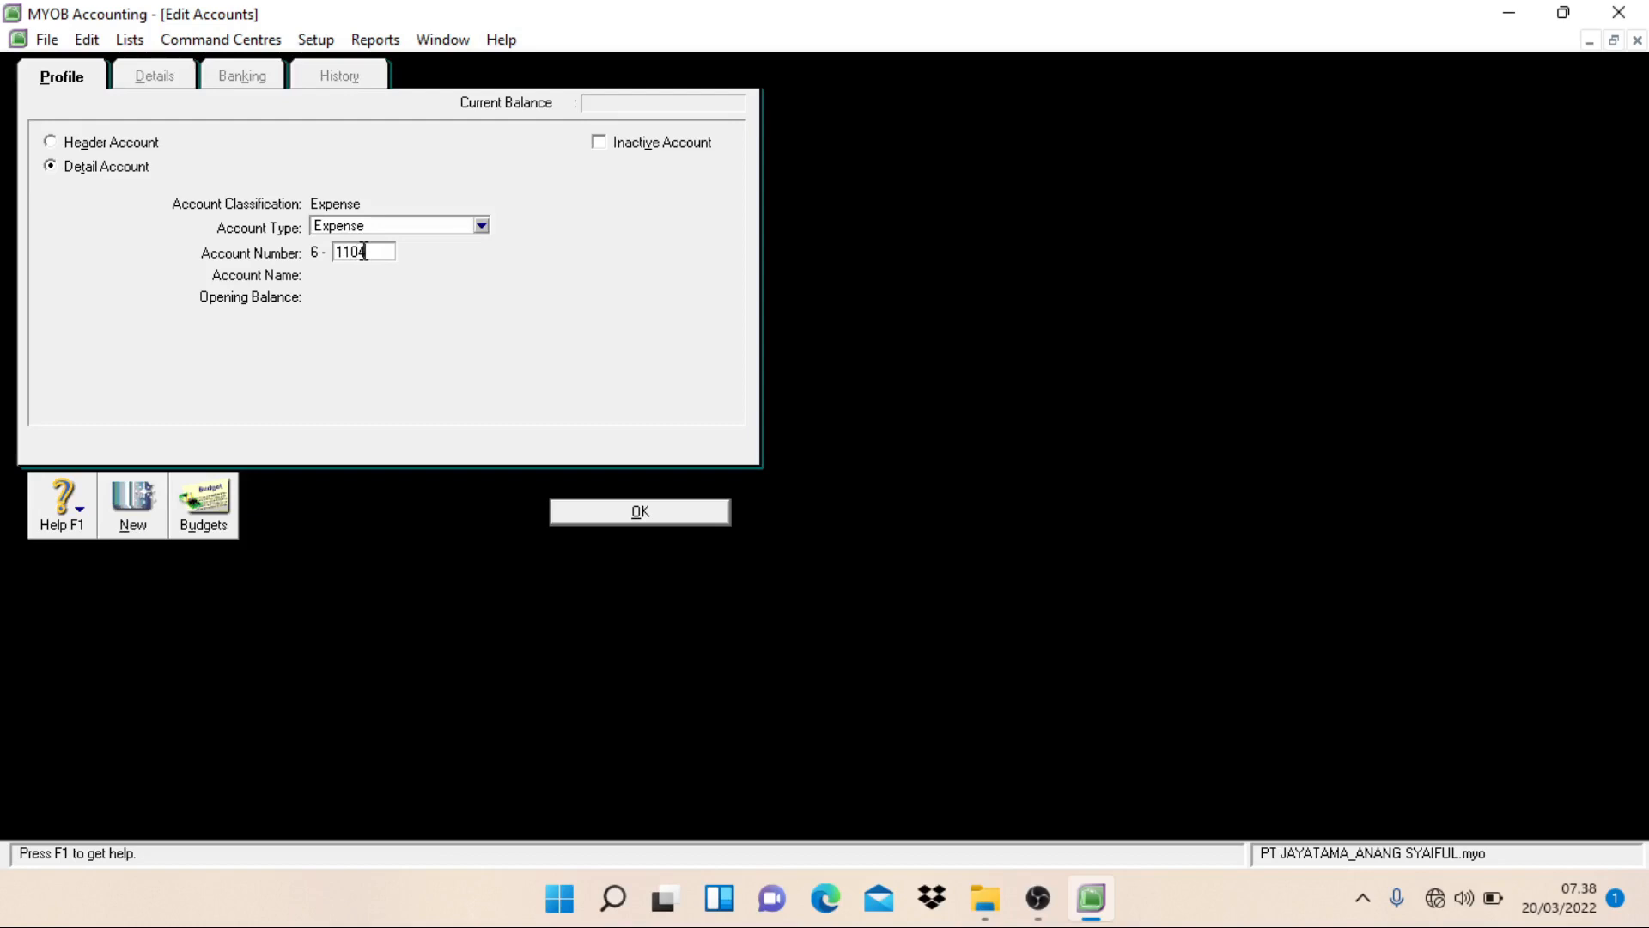
key("Tab")
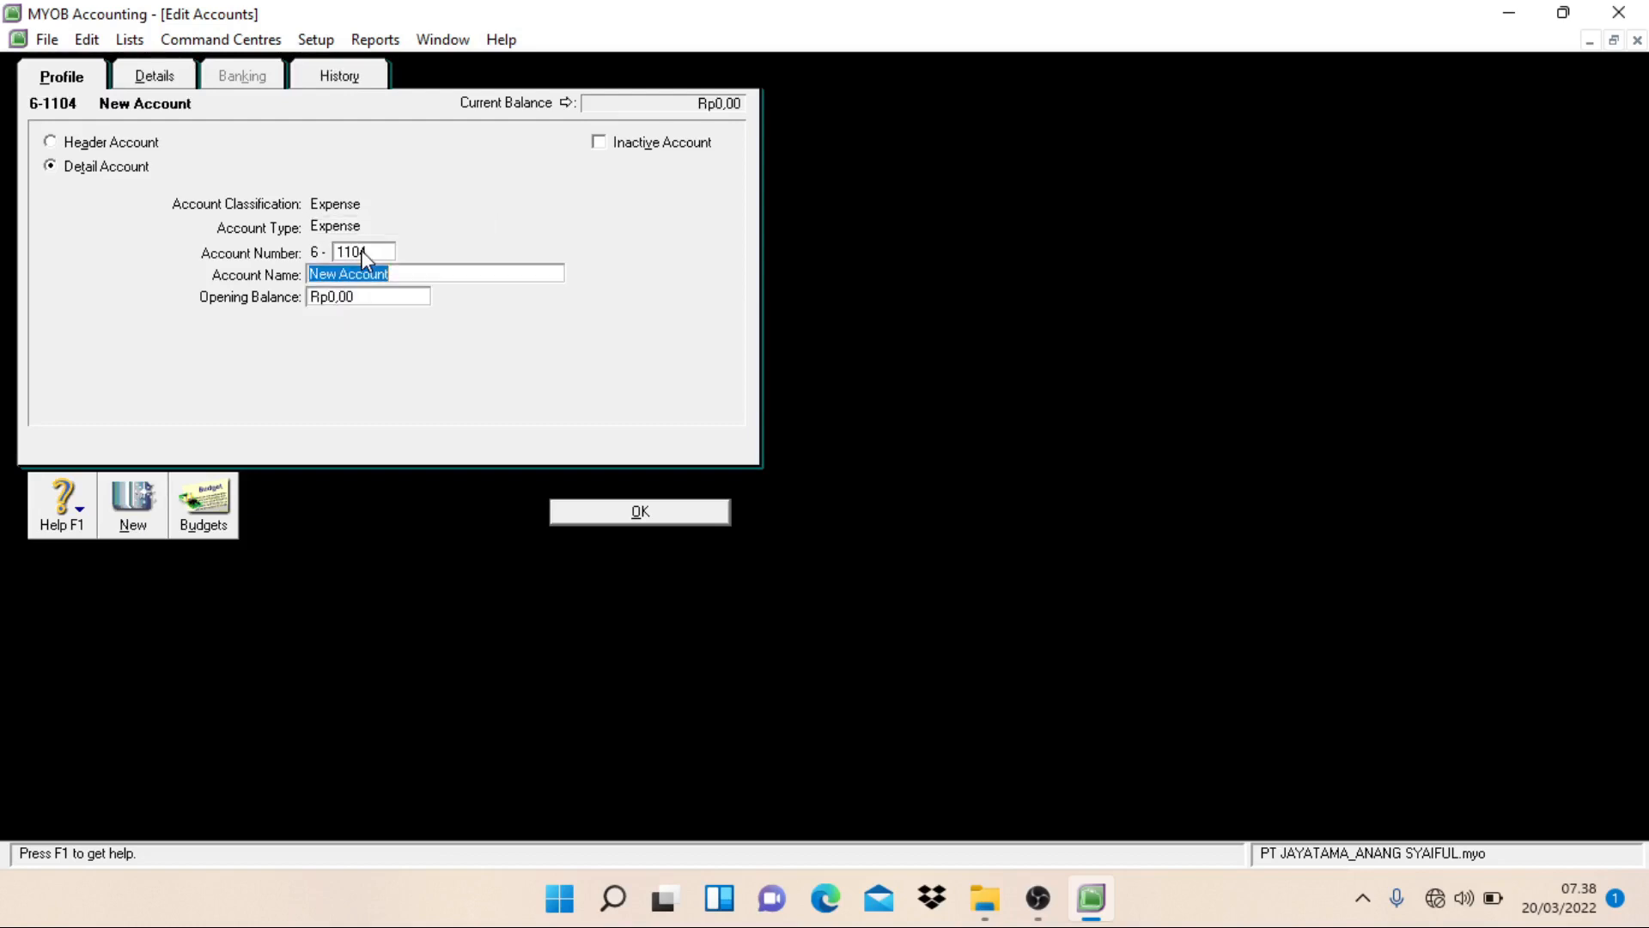
type("Depreciation Expense")
key("alt+n")
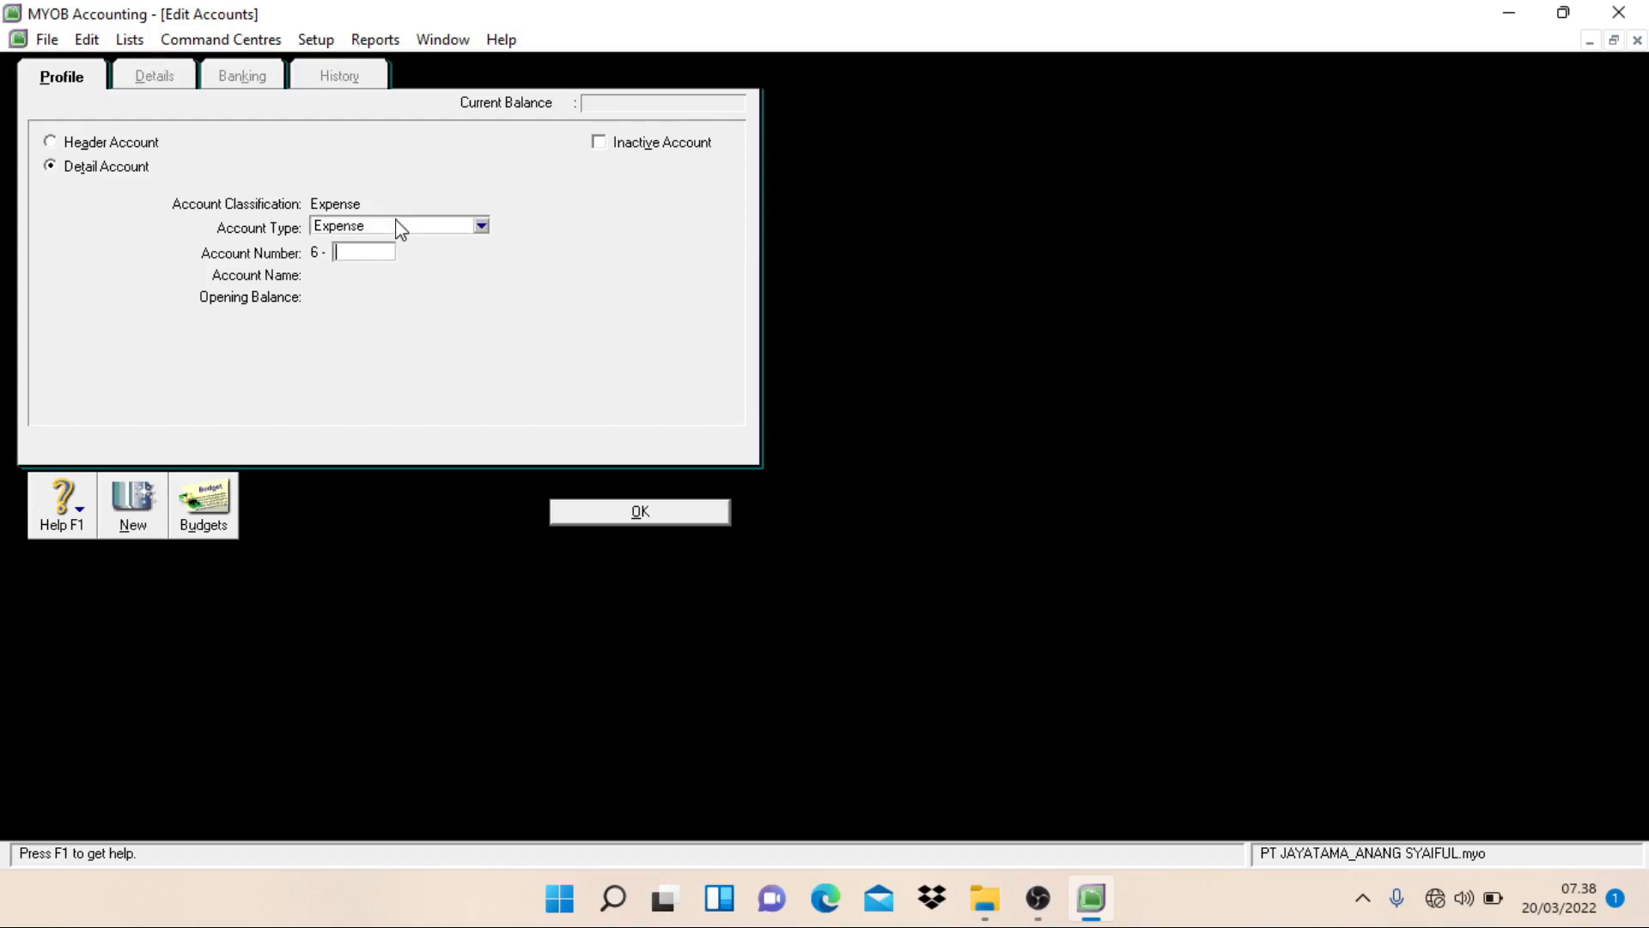
Step: Create an Expense detail account numbered 6-1105 and named Maintenance Expense, and start another new account
type("1105")
key("Tab")
type("M")
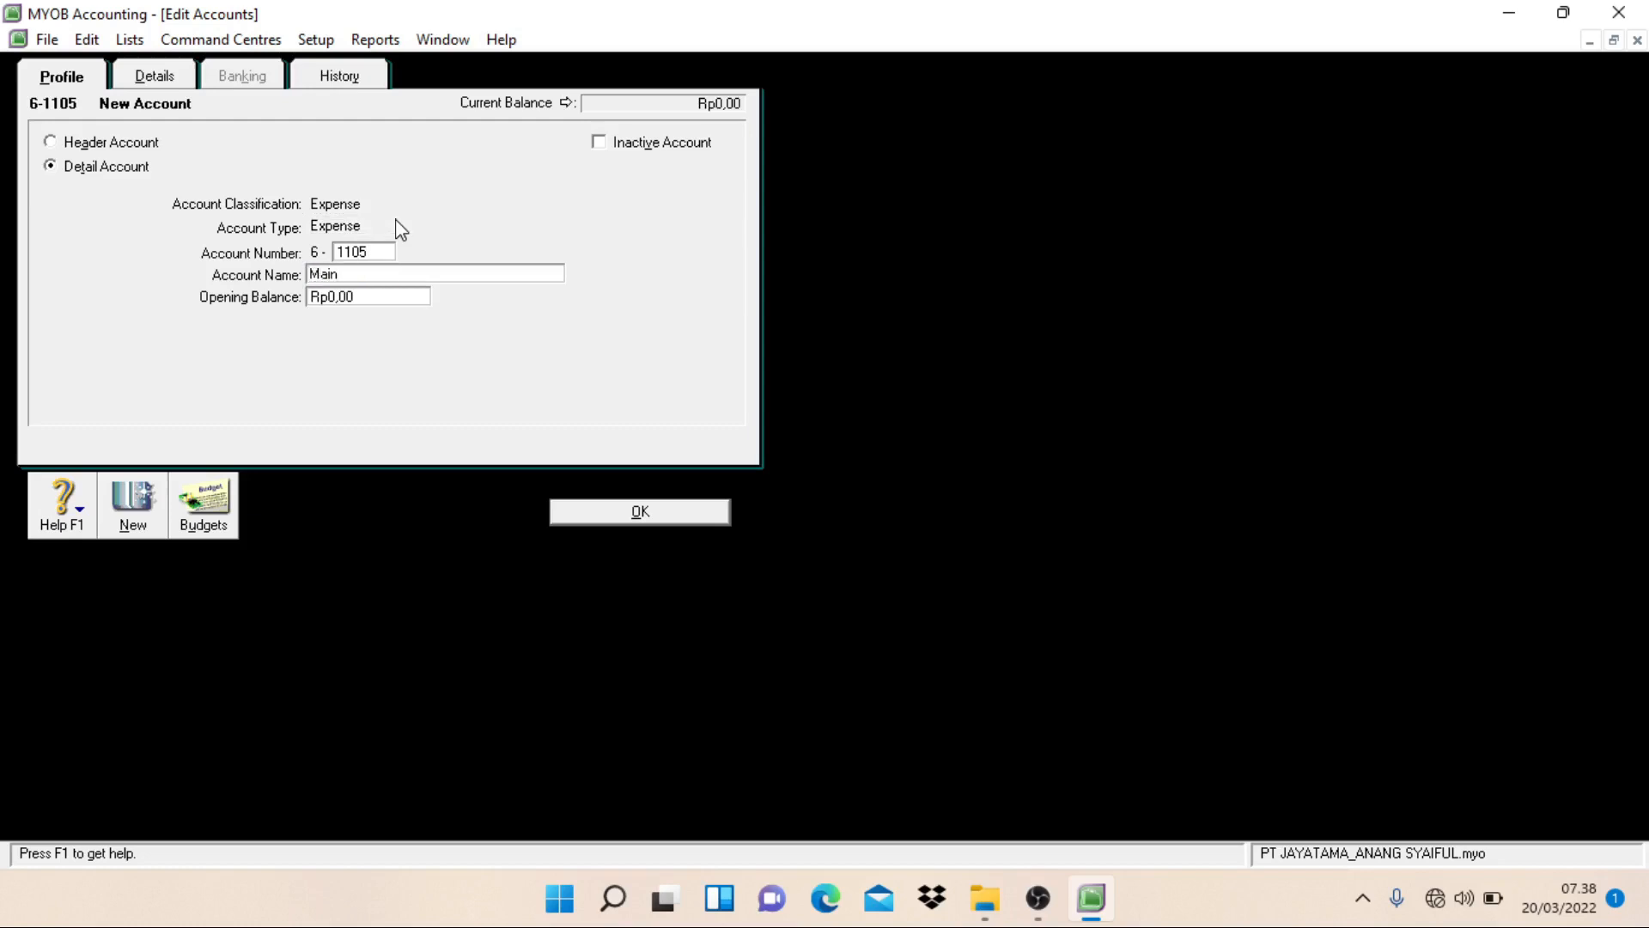
type("tenance Expense")
key("alt+n")
Step: Create an Expense detail account numbered 6-1106 and named Newpaper & Tabloid Expense, and start another new account
type("1106")
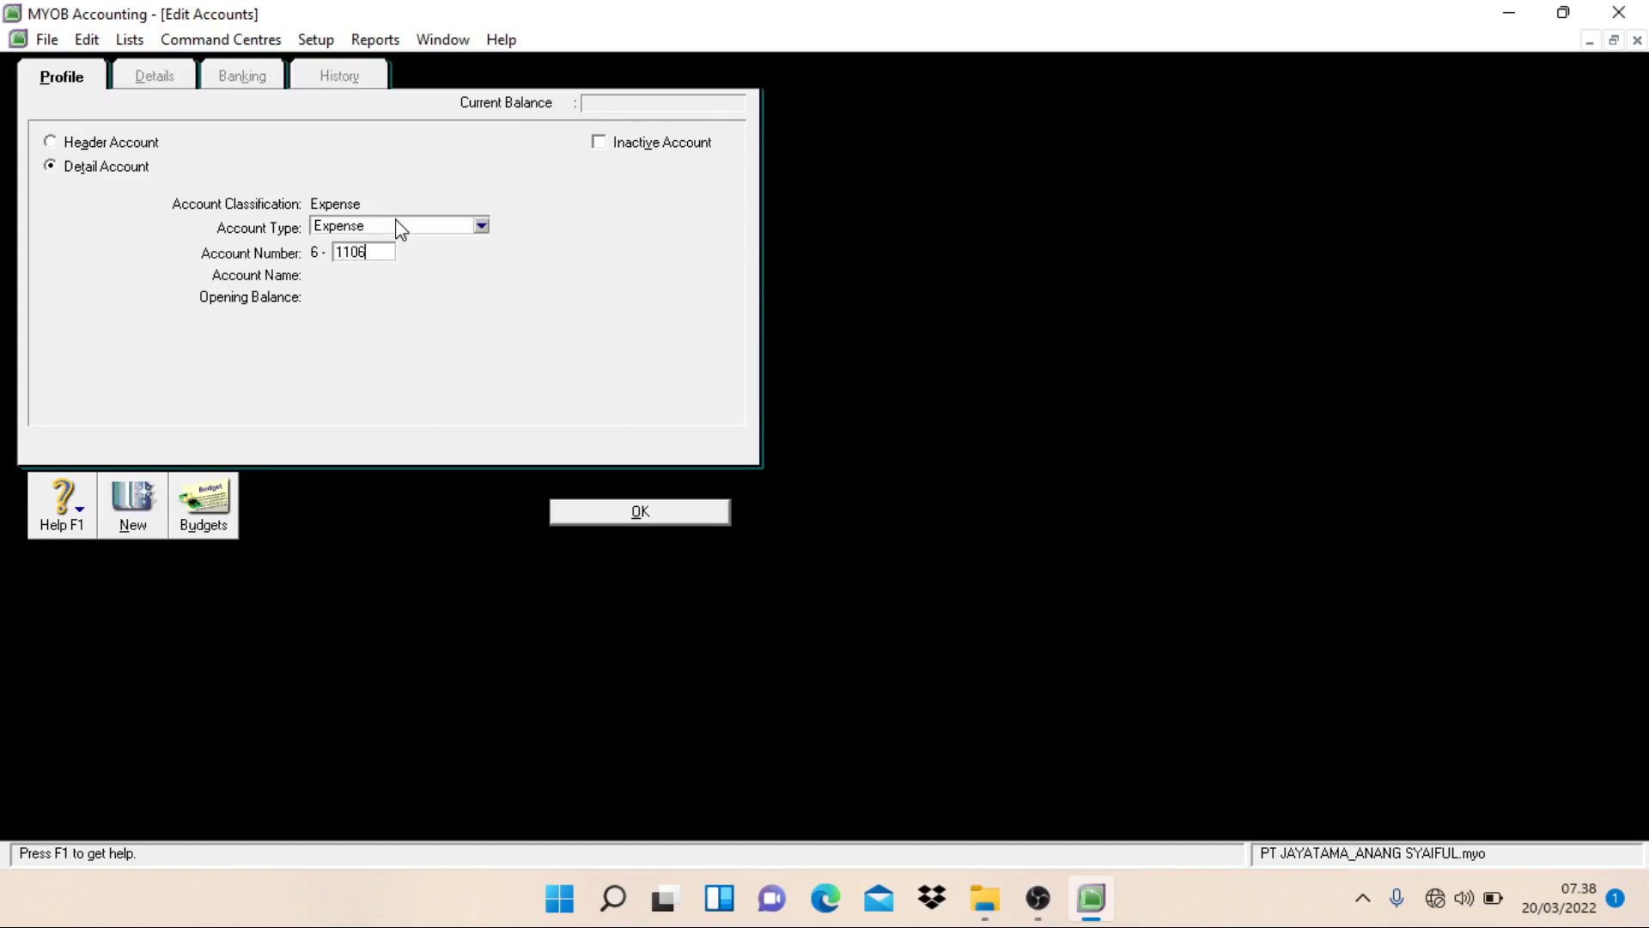
key("Tab")
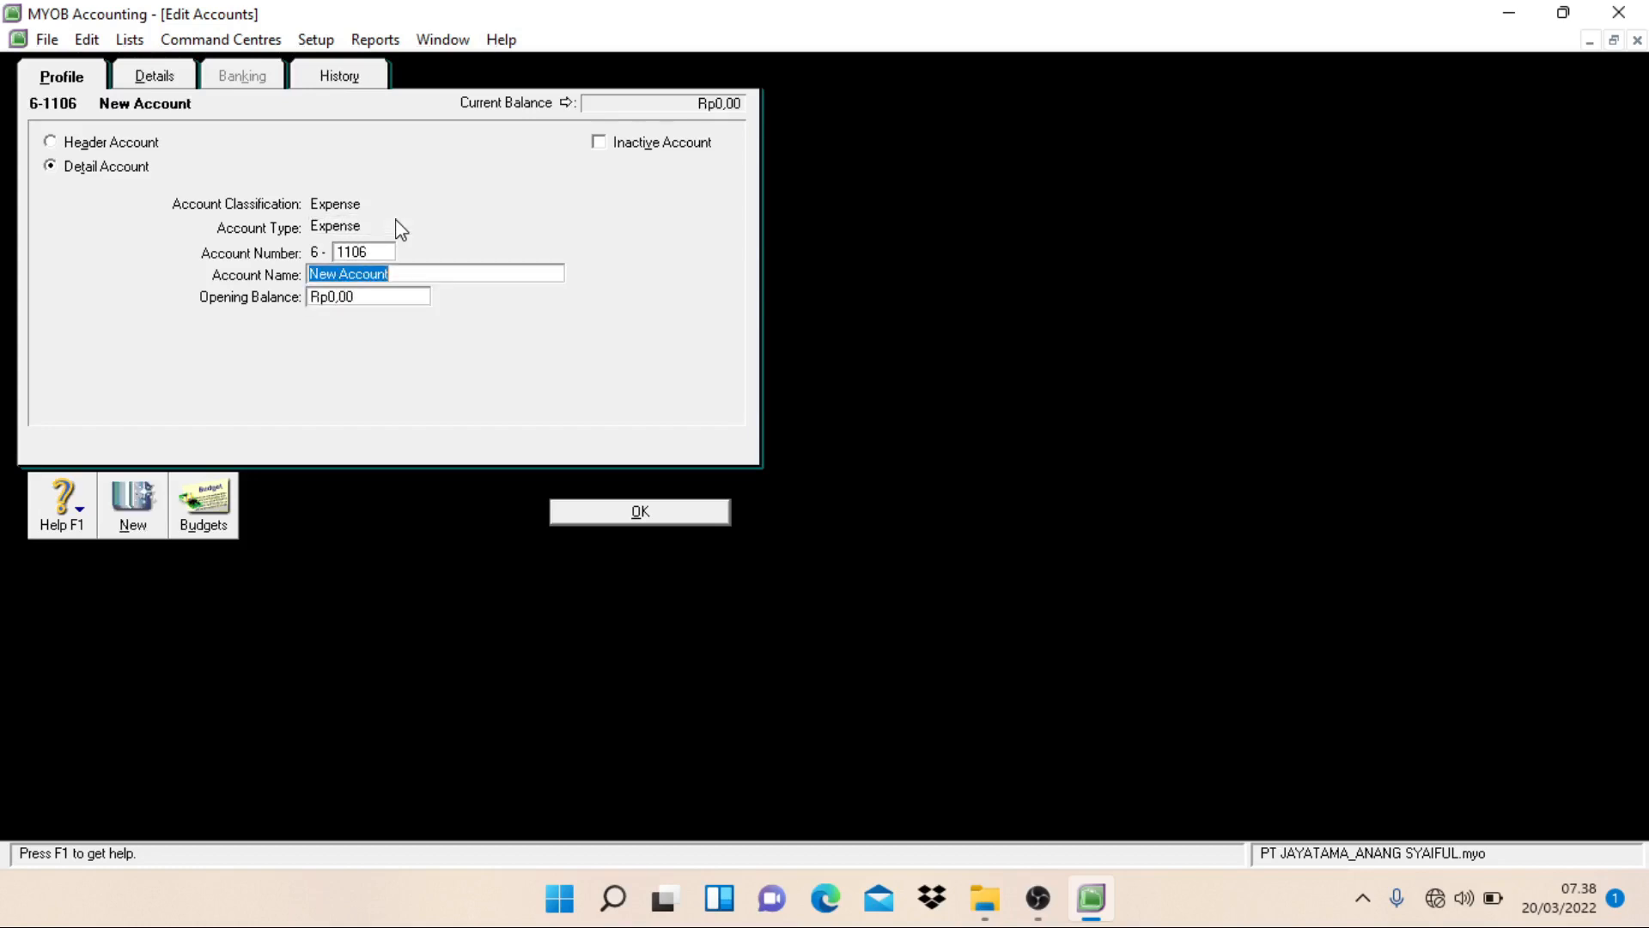
type("Newpaper & Tabloi")
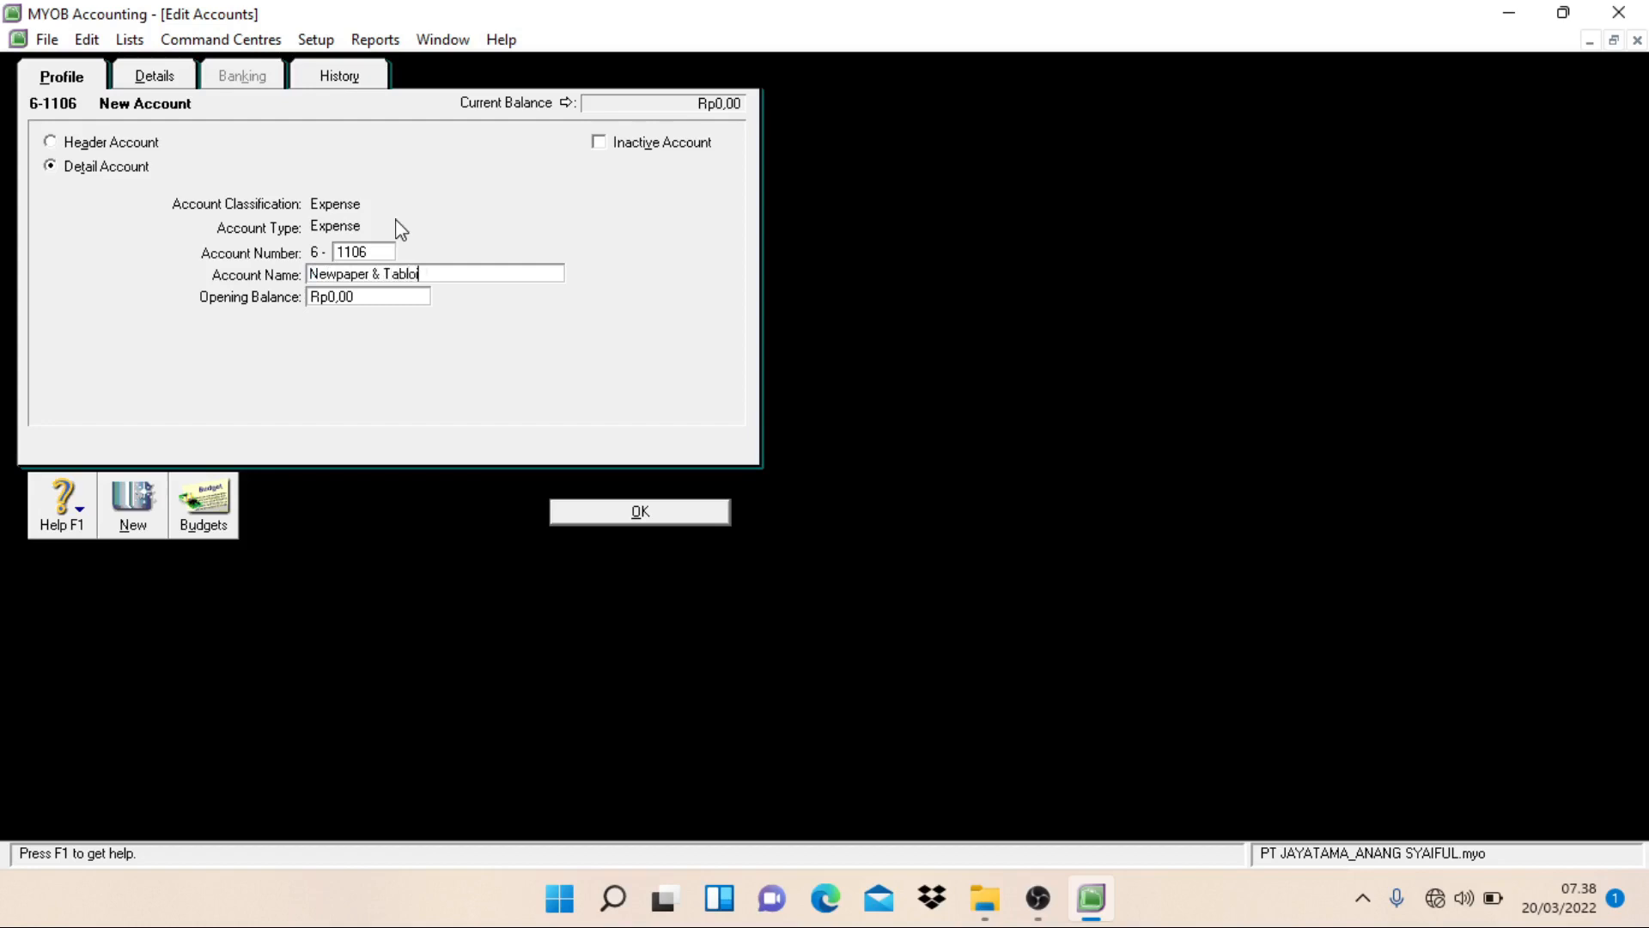
type("d Expense")
key("Return")
Step: Create an Expense detail account numbered 6-1107 and named Supplies Expense, and start another new account
type("1100")
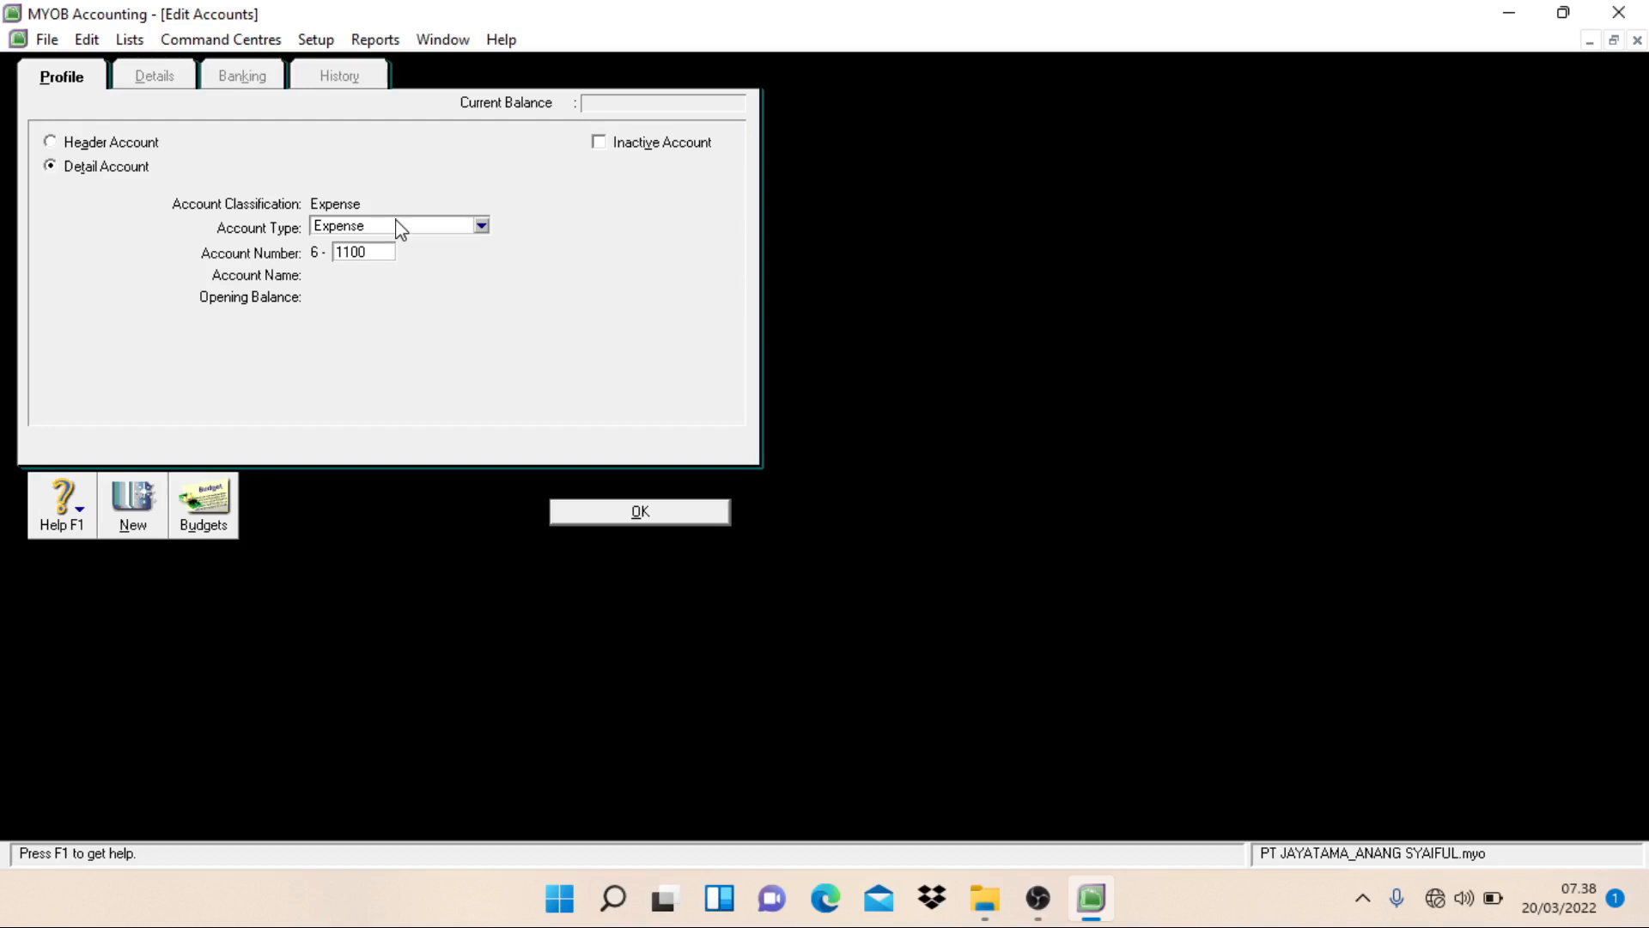
key("BackSpace")
type("7")
key("Tab")
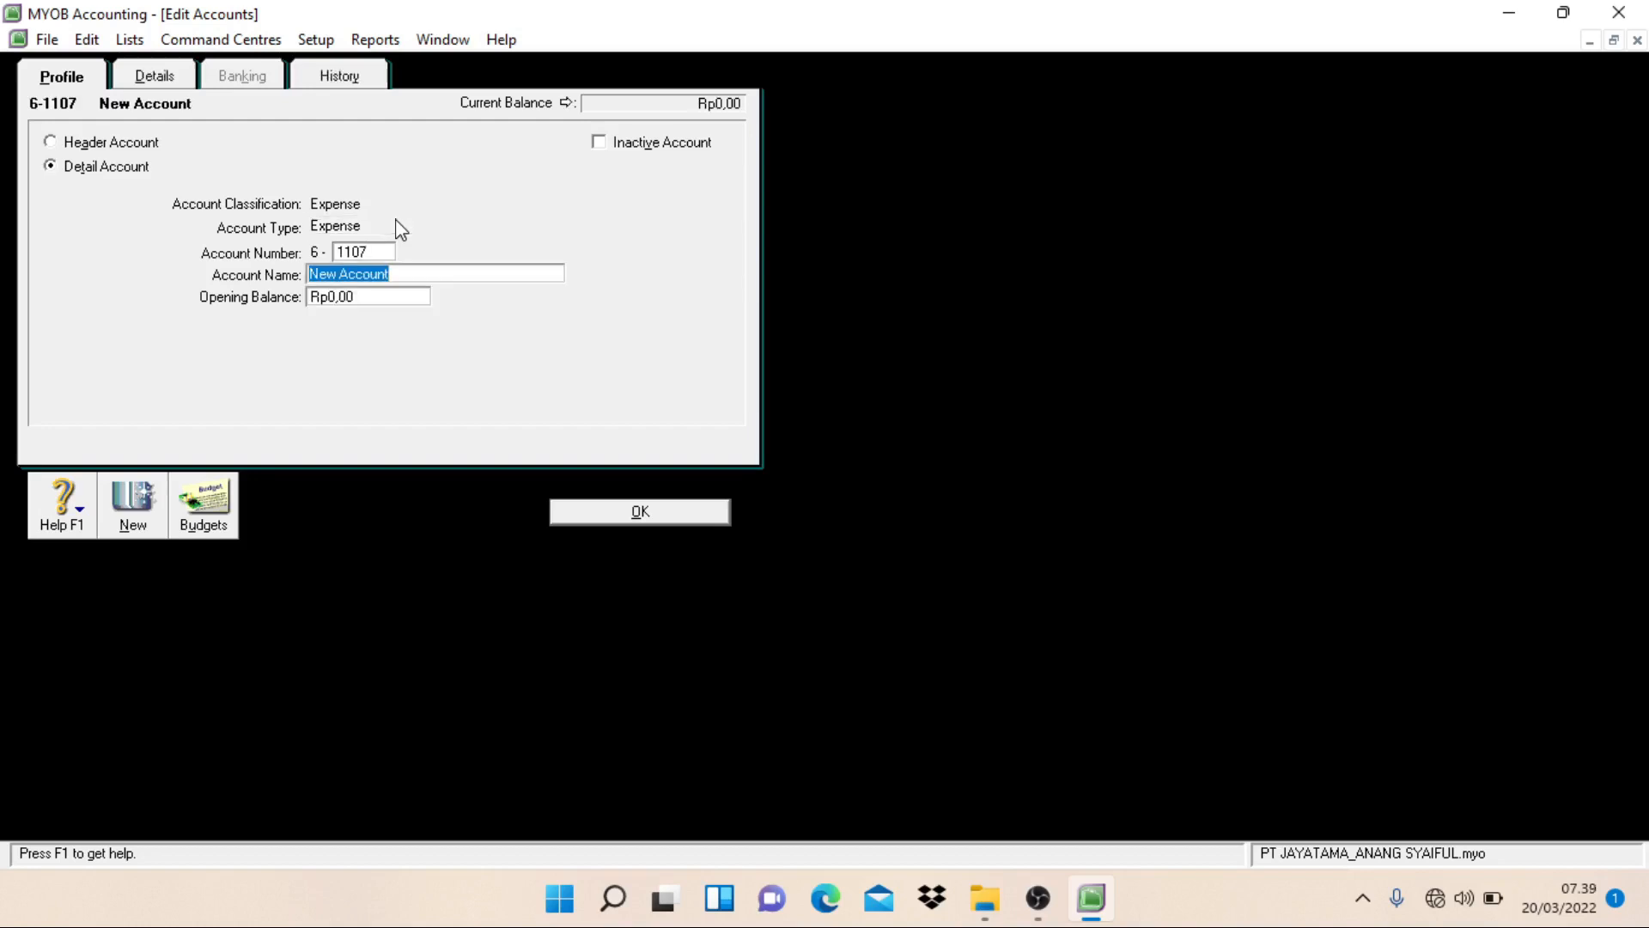
type("Supplies Expense")
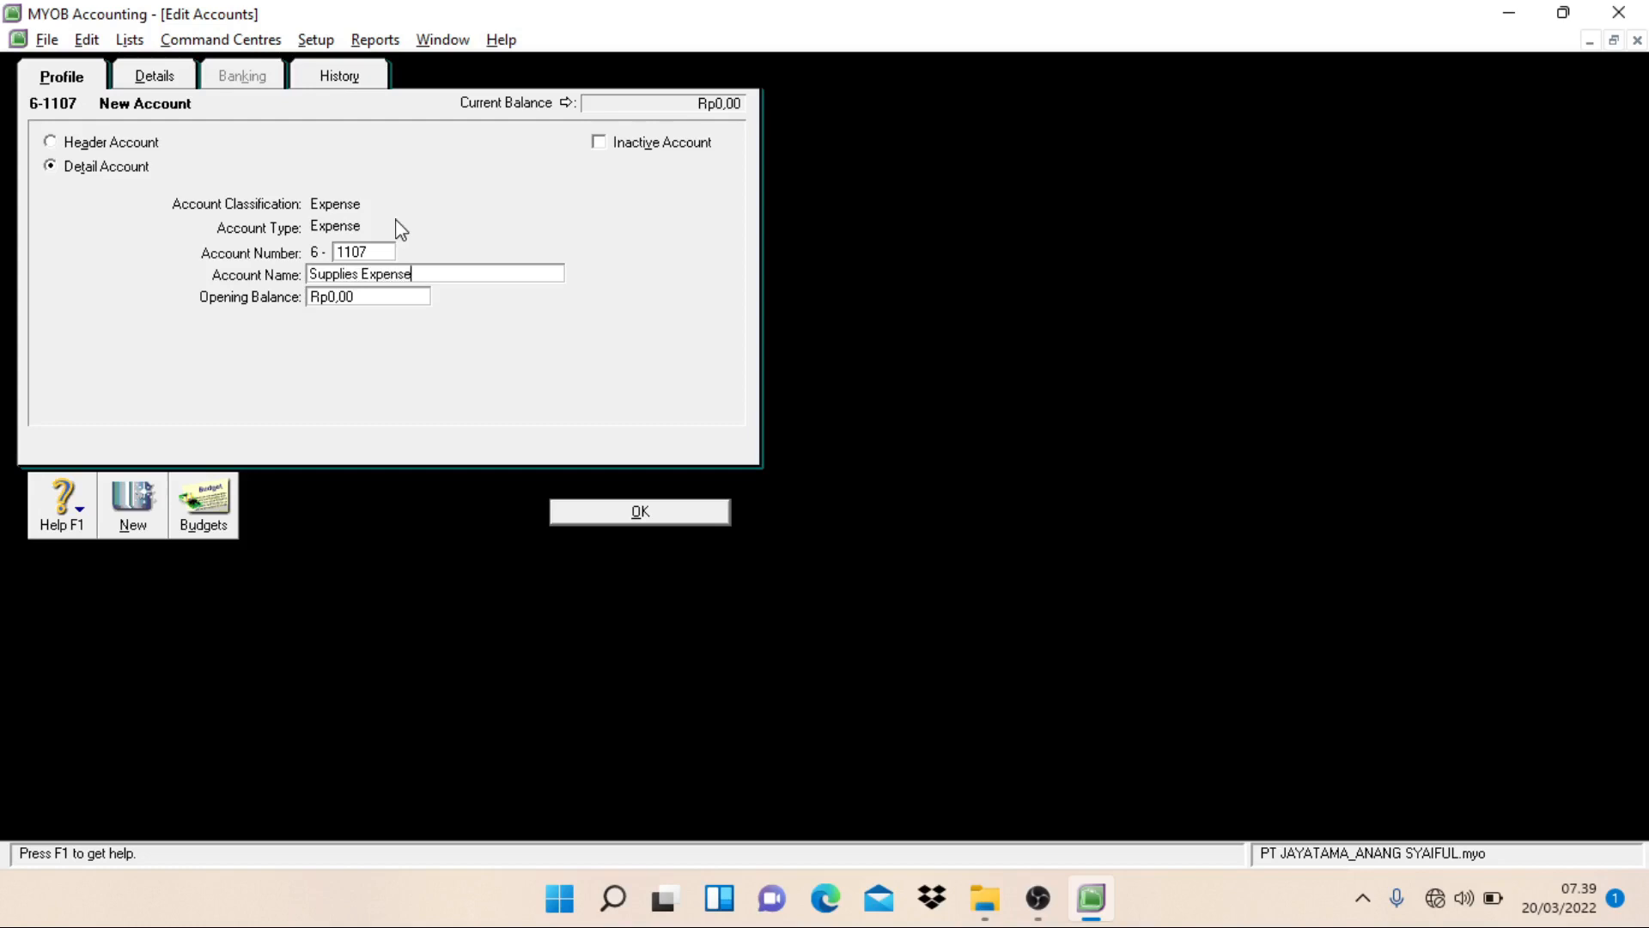
key("Return")
Step: Create an Expense detail account numbered 6-1108 and named Income Tax Expense, and start another new account
type("1108")
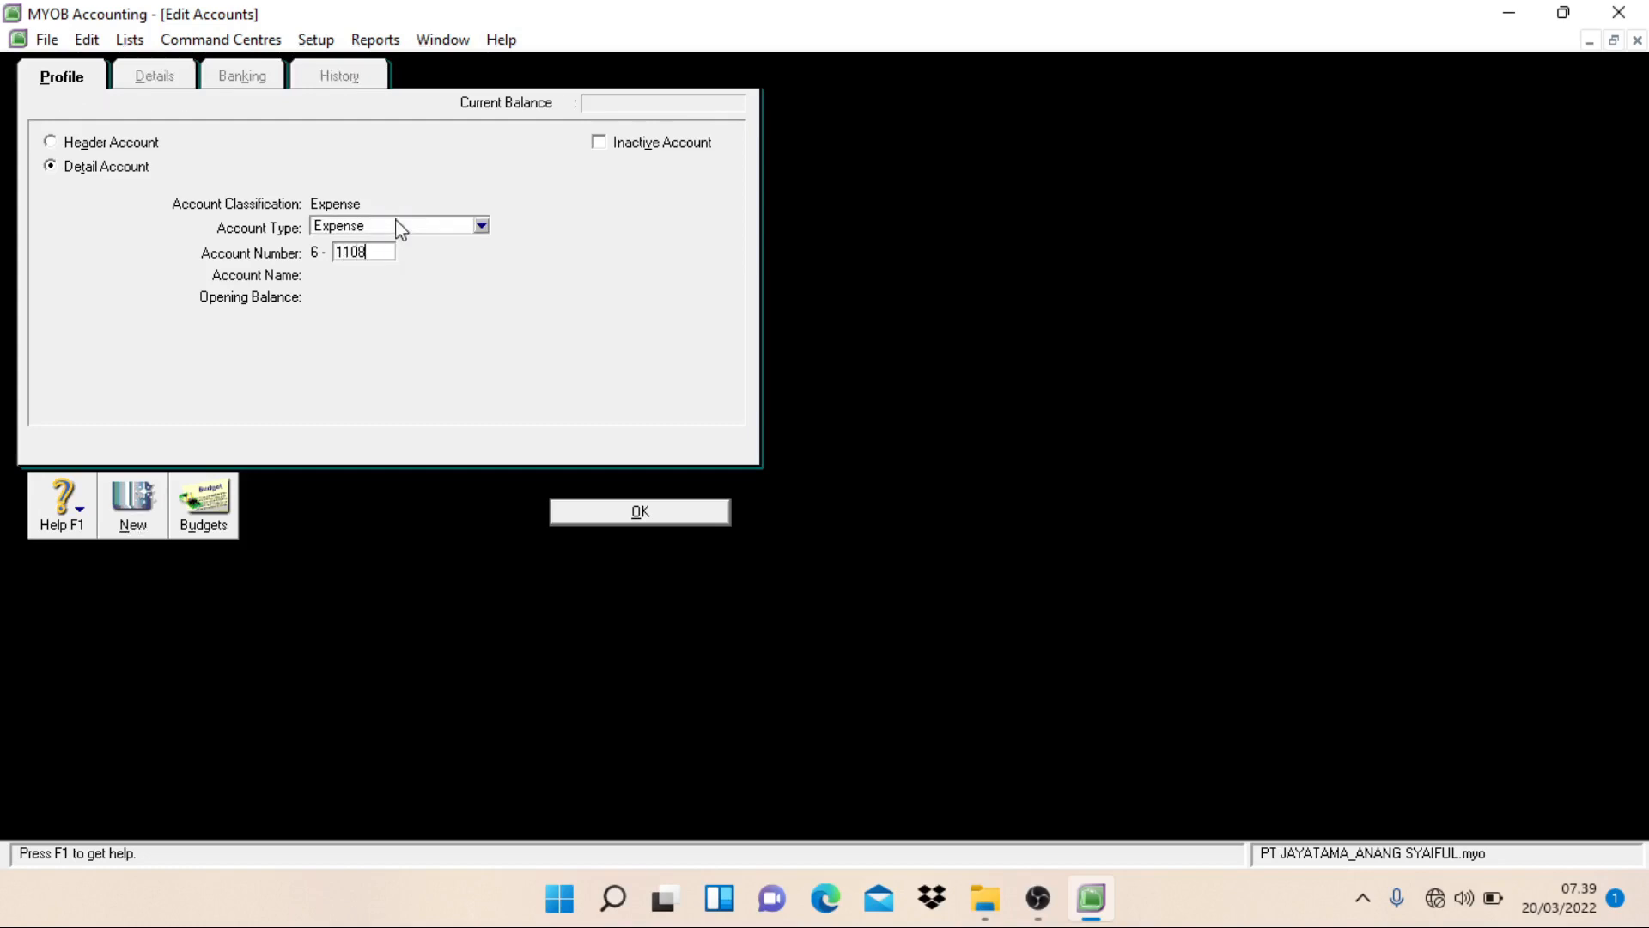
key("Tab")
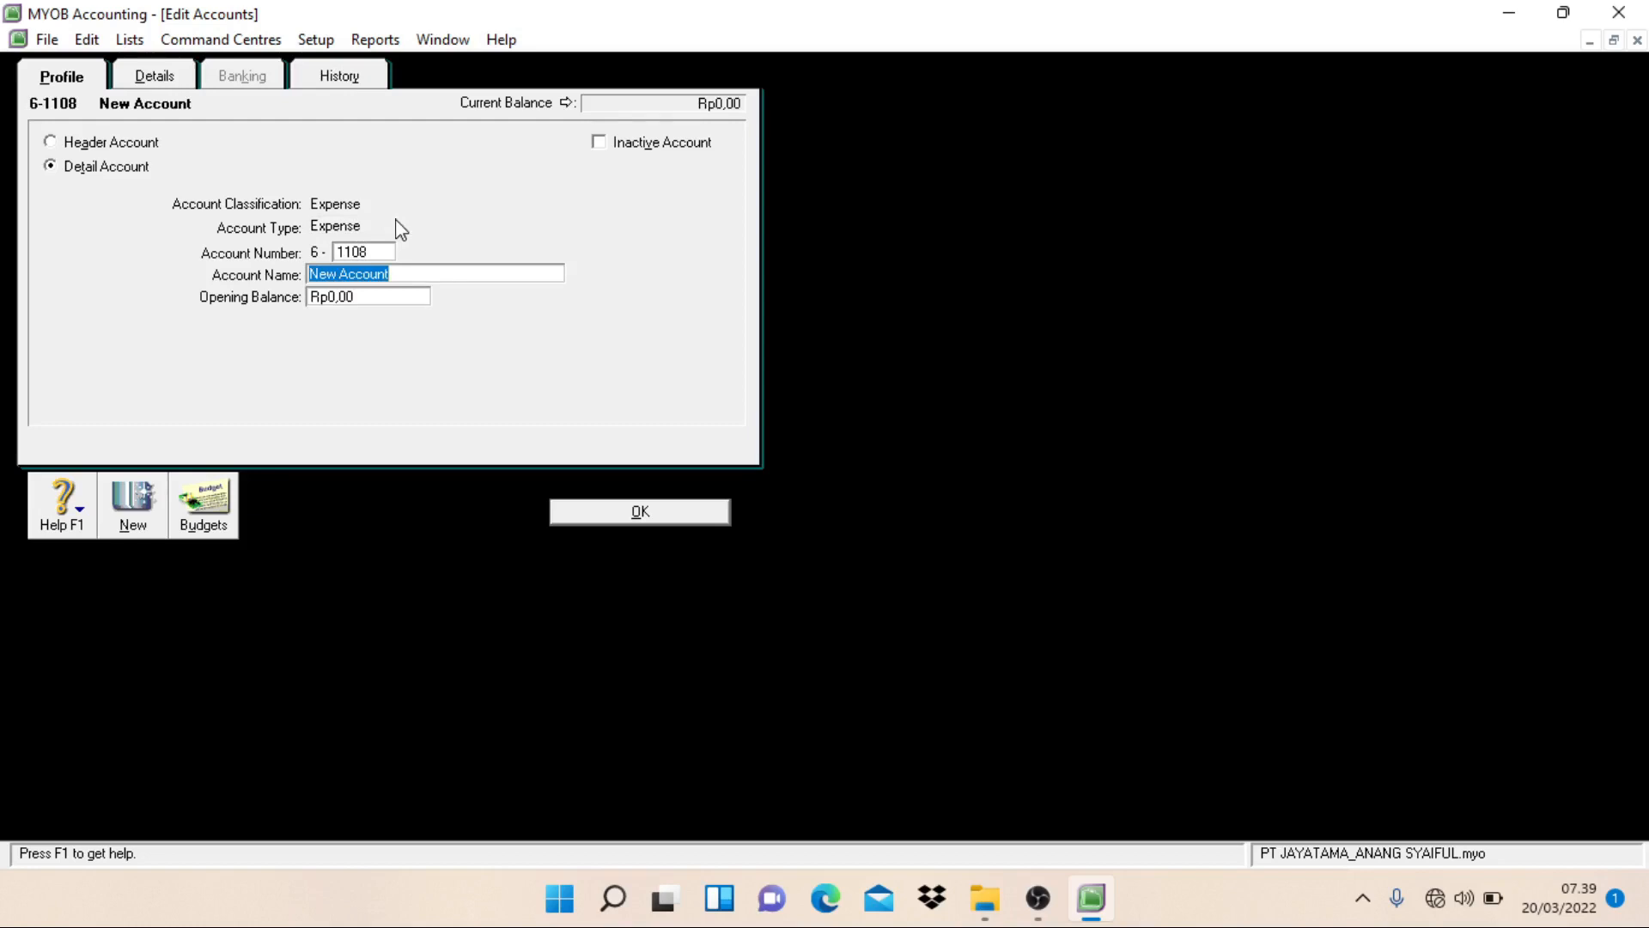
type("Income T")
type("e")
type("x Ex")
type("pense")
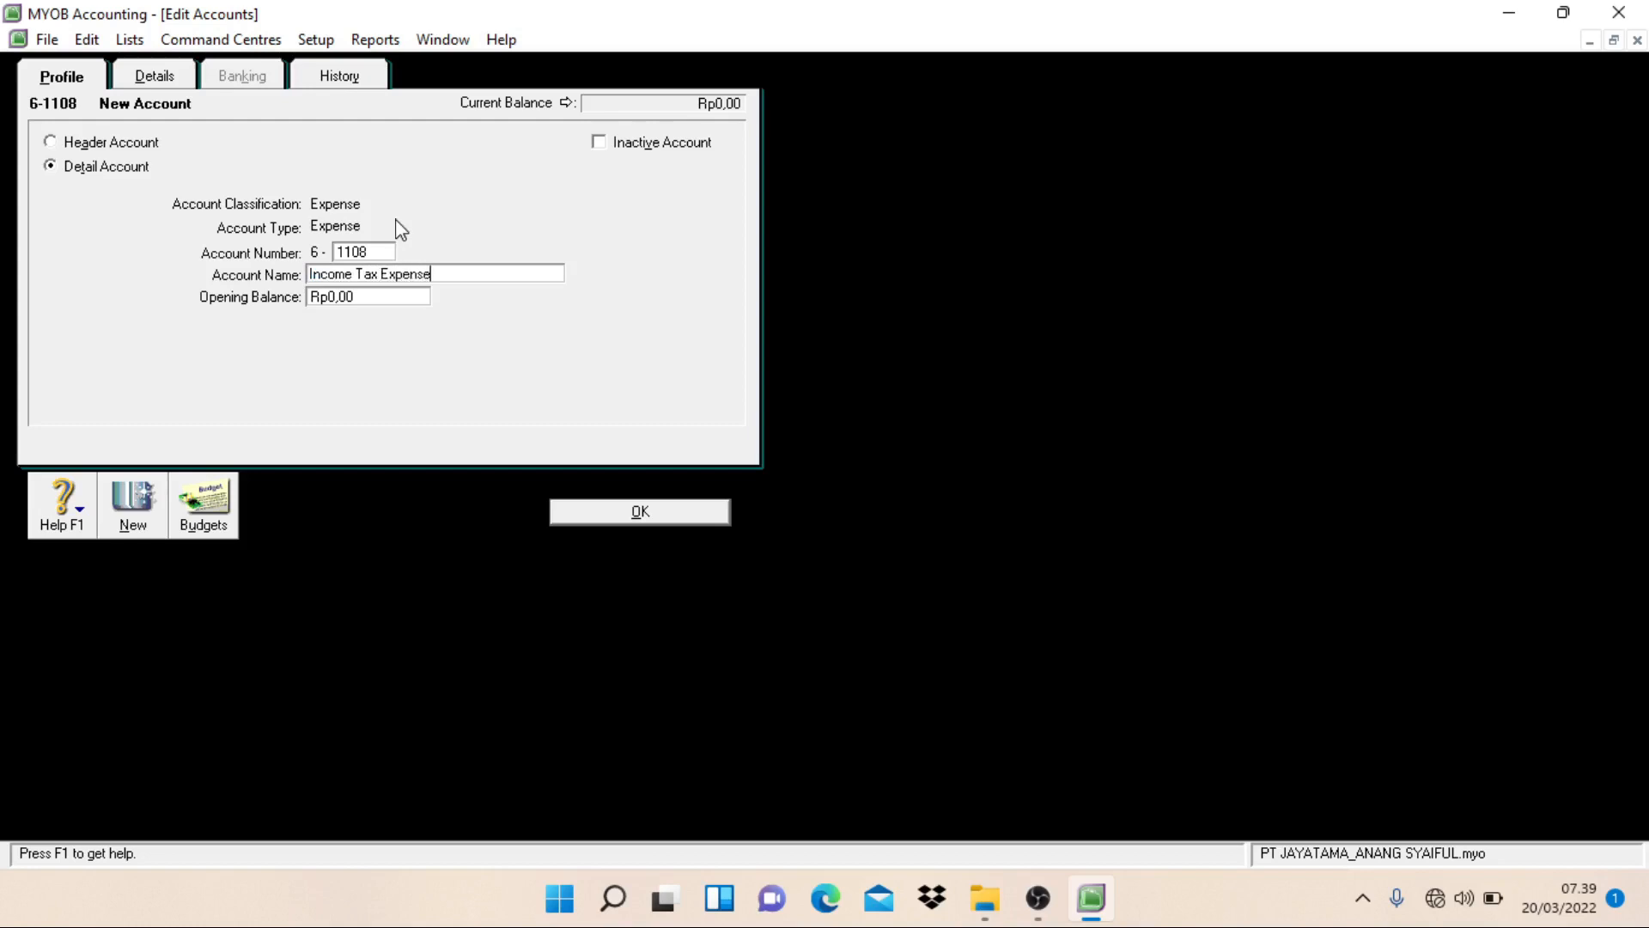
key("Return")
Step: Create an Expense detail account numbered 6-1109 and named Depreciation Exp - Building, and start another new account
type("1109")
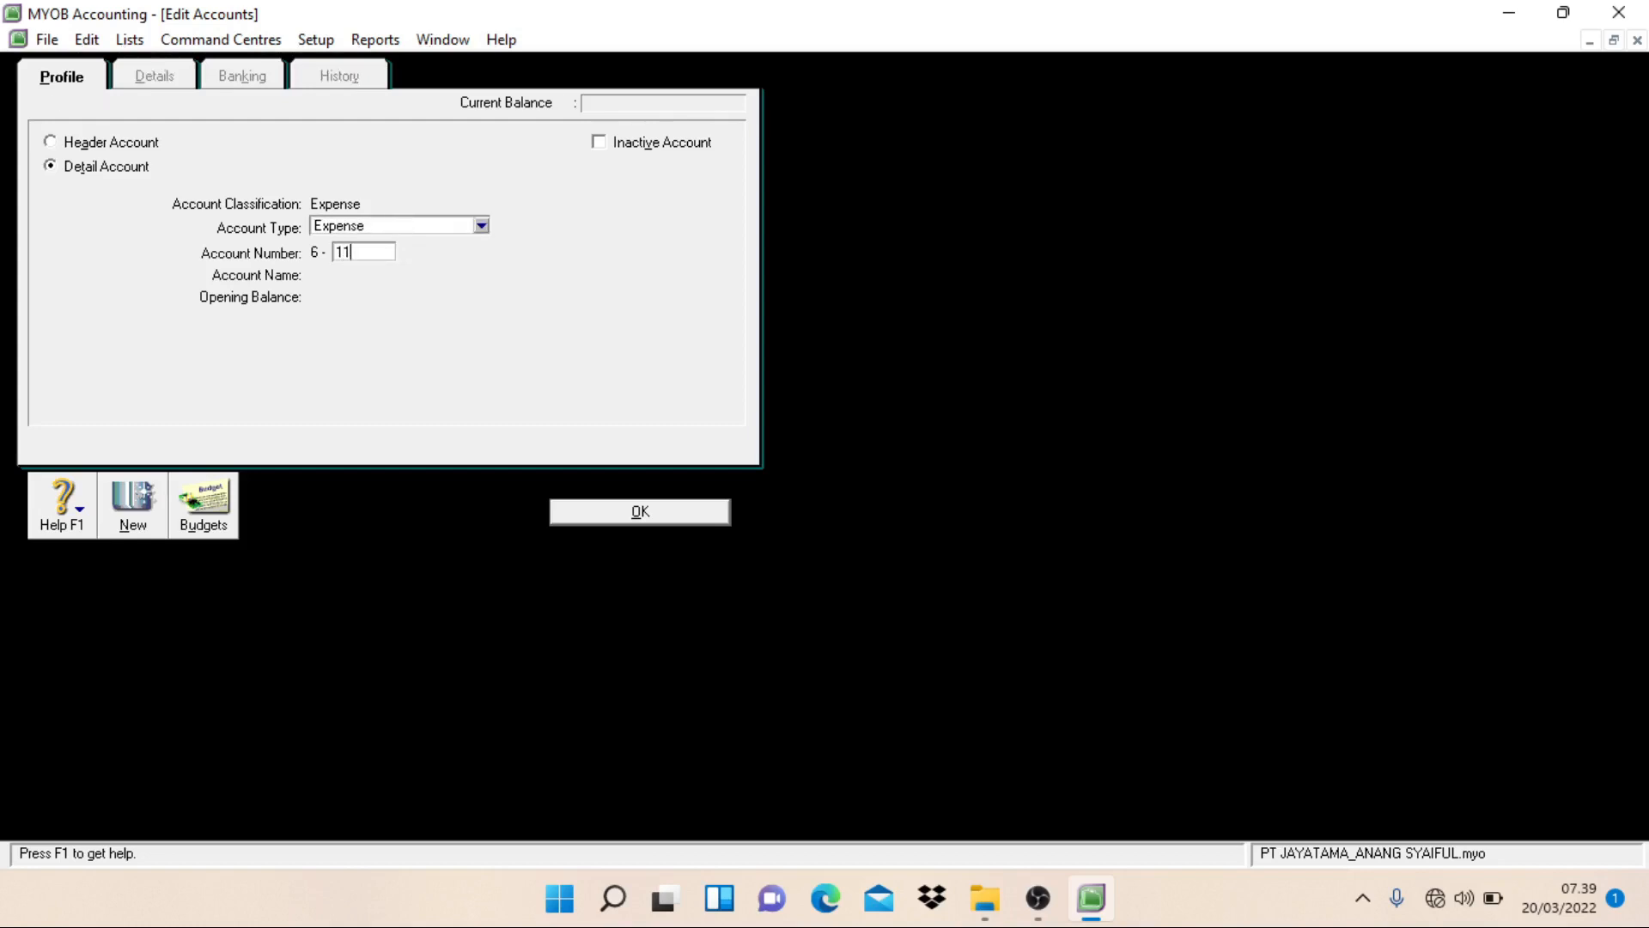
key("Tab")
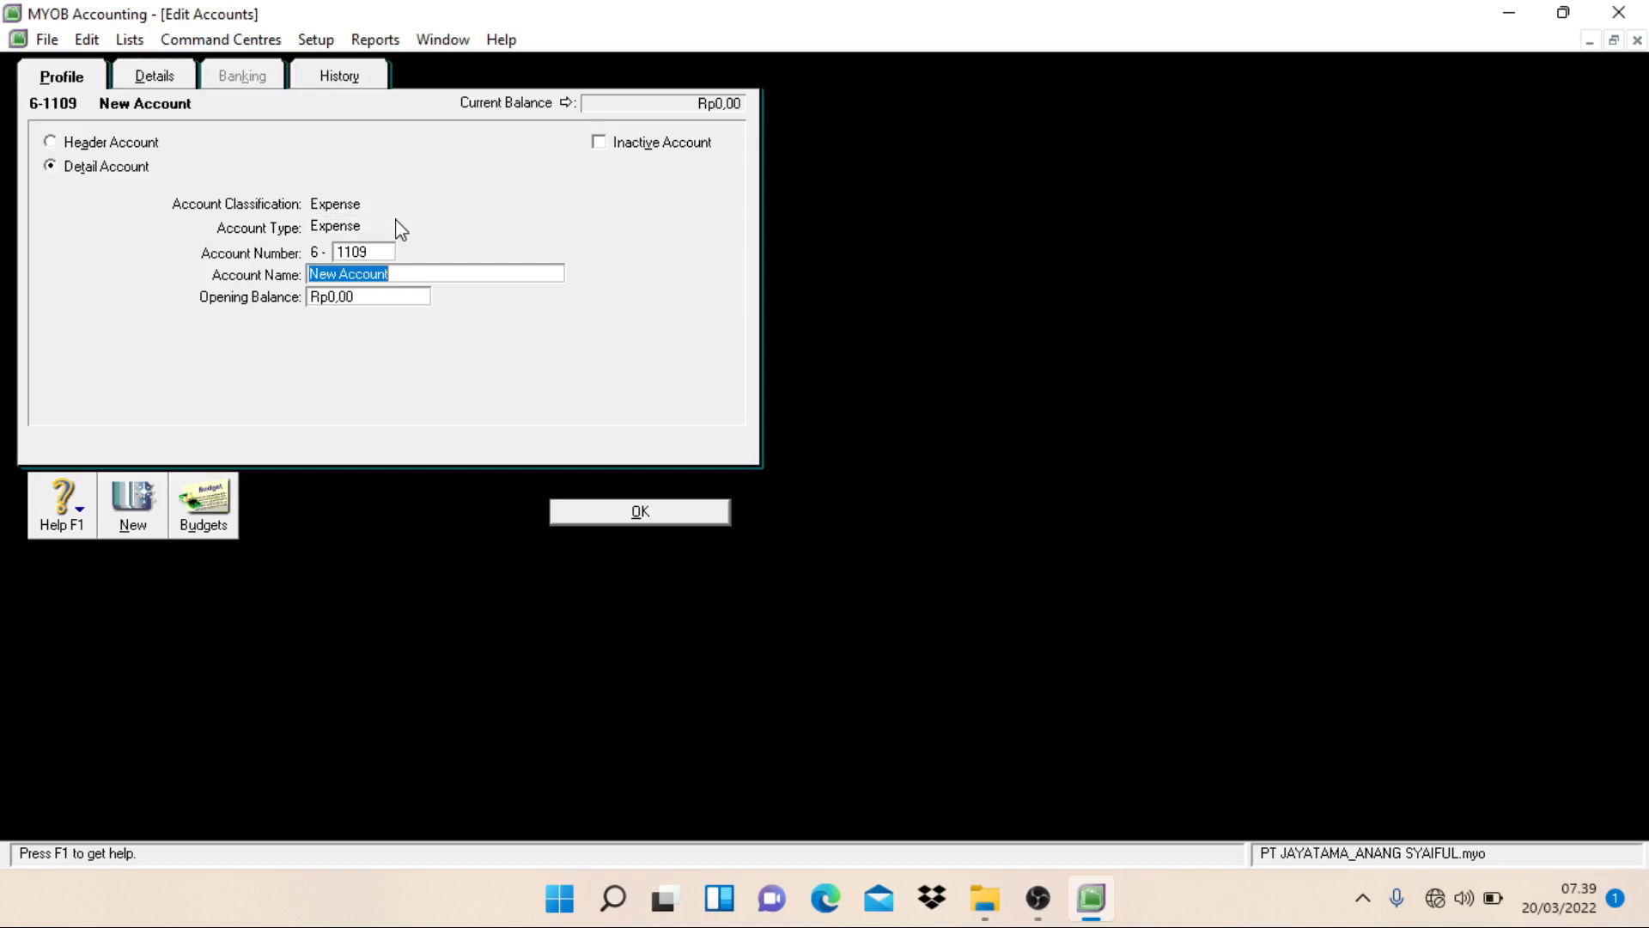
type("Depreciation Ex")
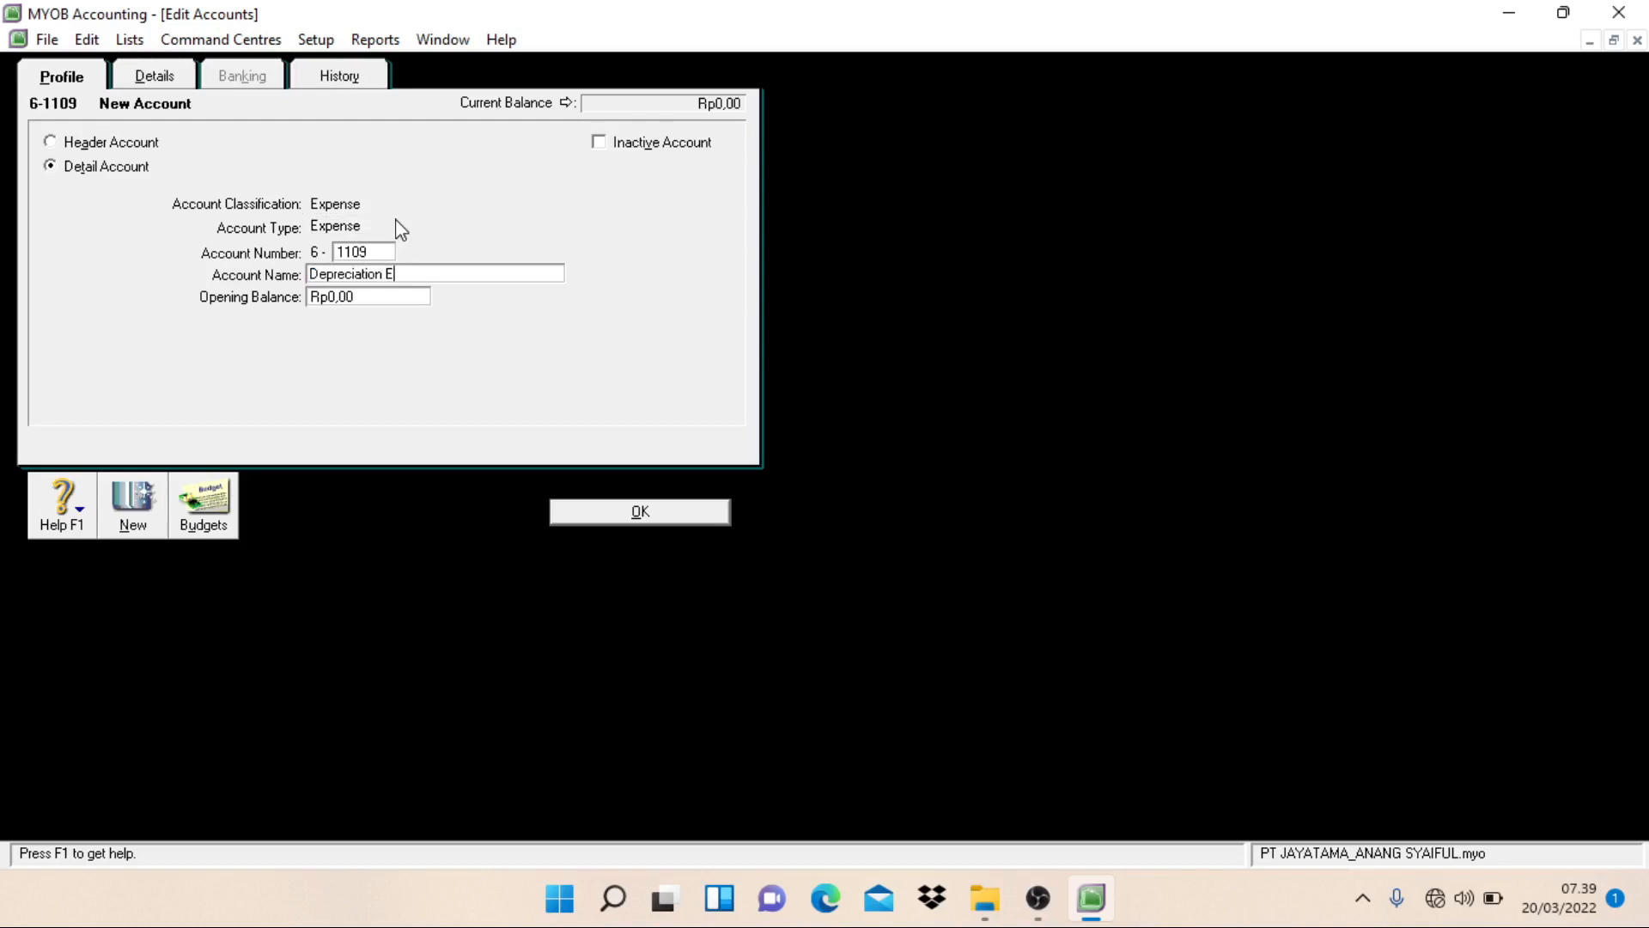
type("pense")
type(" -")
type(" Bui")
type("ldin")
left_click(485, 273)
type("g")
key("Return")
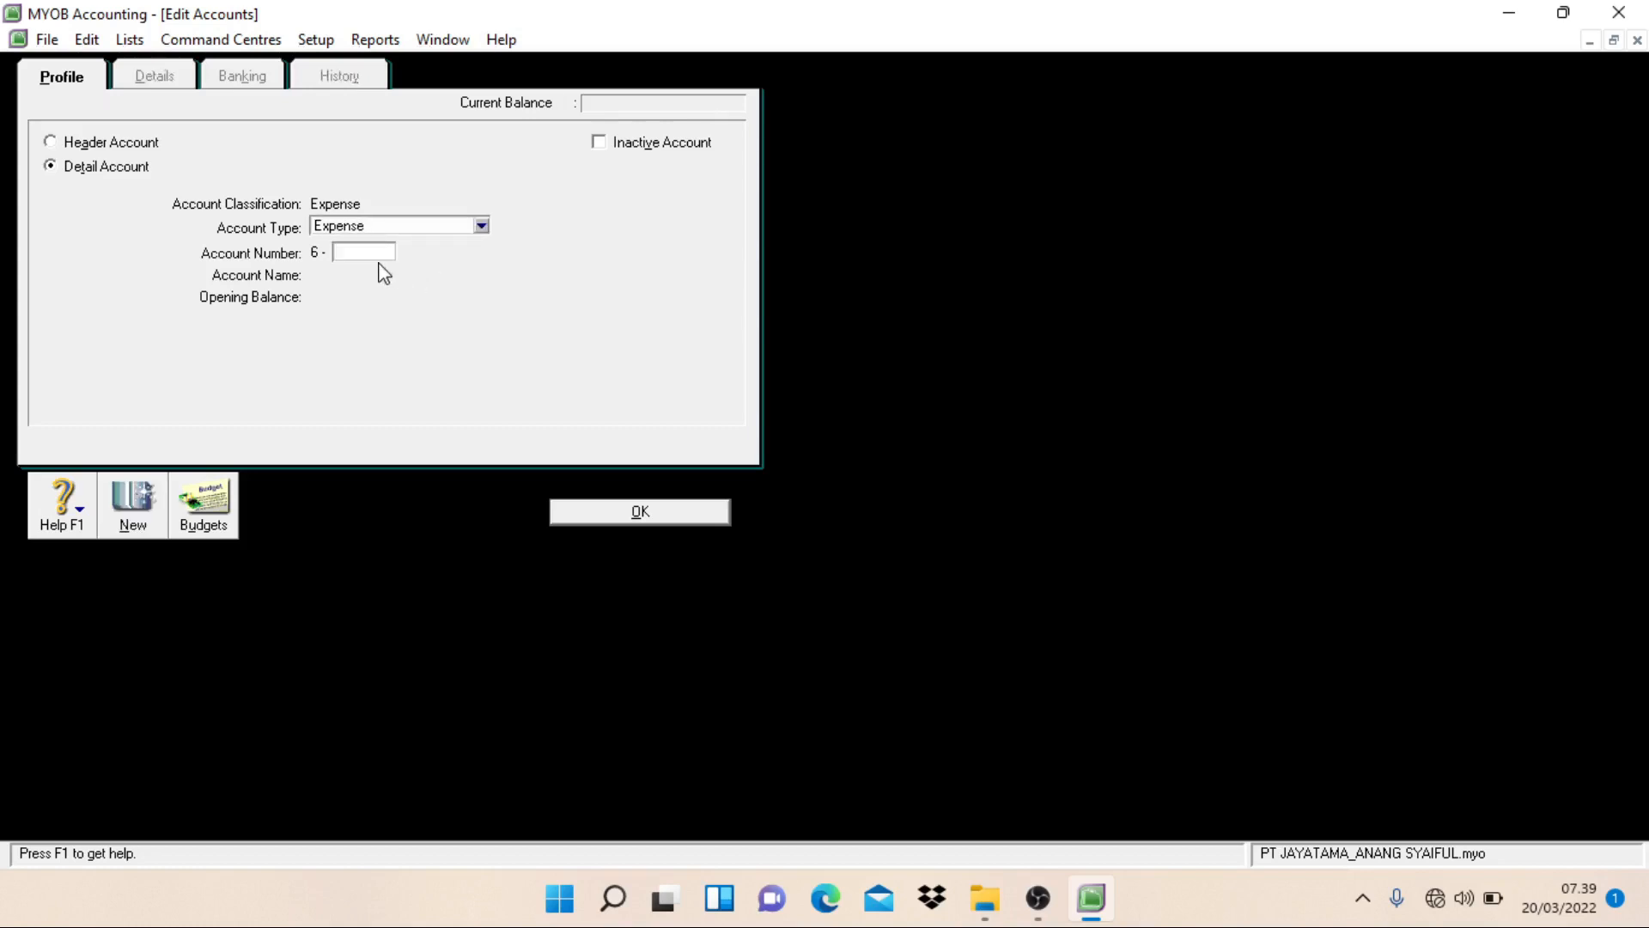
Step: Create an Expense detail account numbered 6-1110 and named Depreciation Exp - Equipment, and start another new account
type("1110")
key("Tab")
type("D")
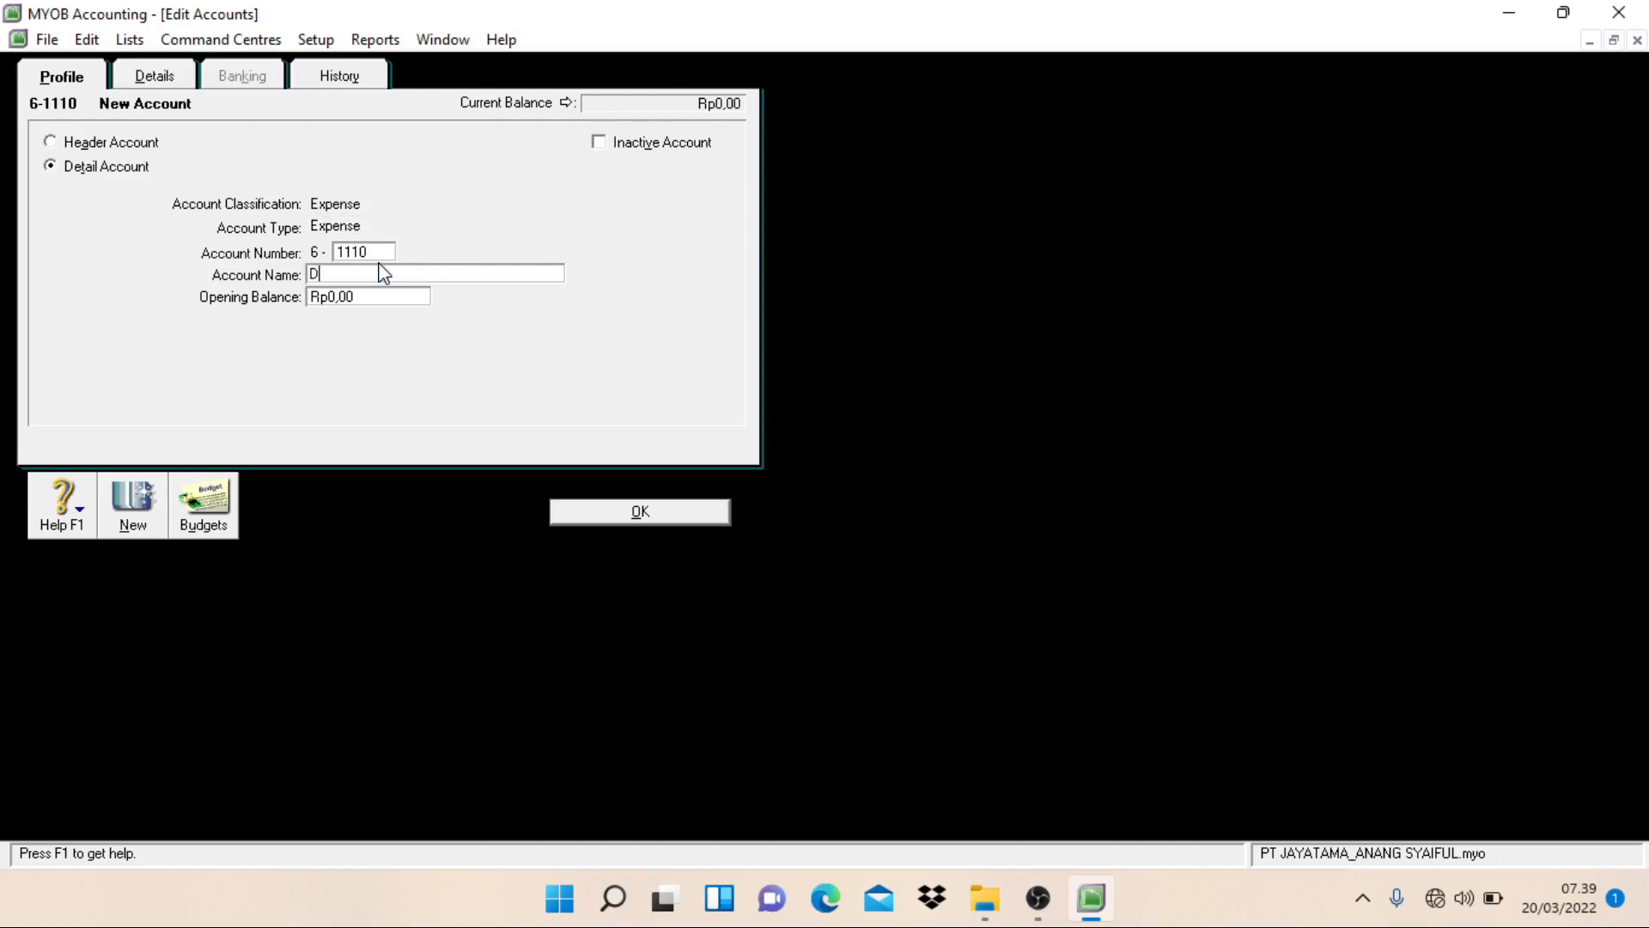
type("eprecitio")
key("BackSpace")
key("BackSpace")
key("BackSpace")
type("ation Exp - Equipmet")
key("BackSpace")
type("nt")
key("Return")
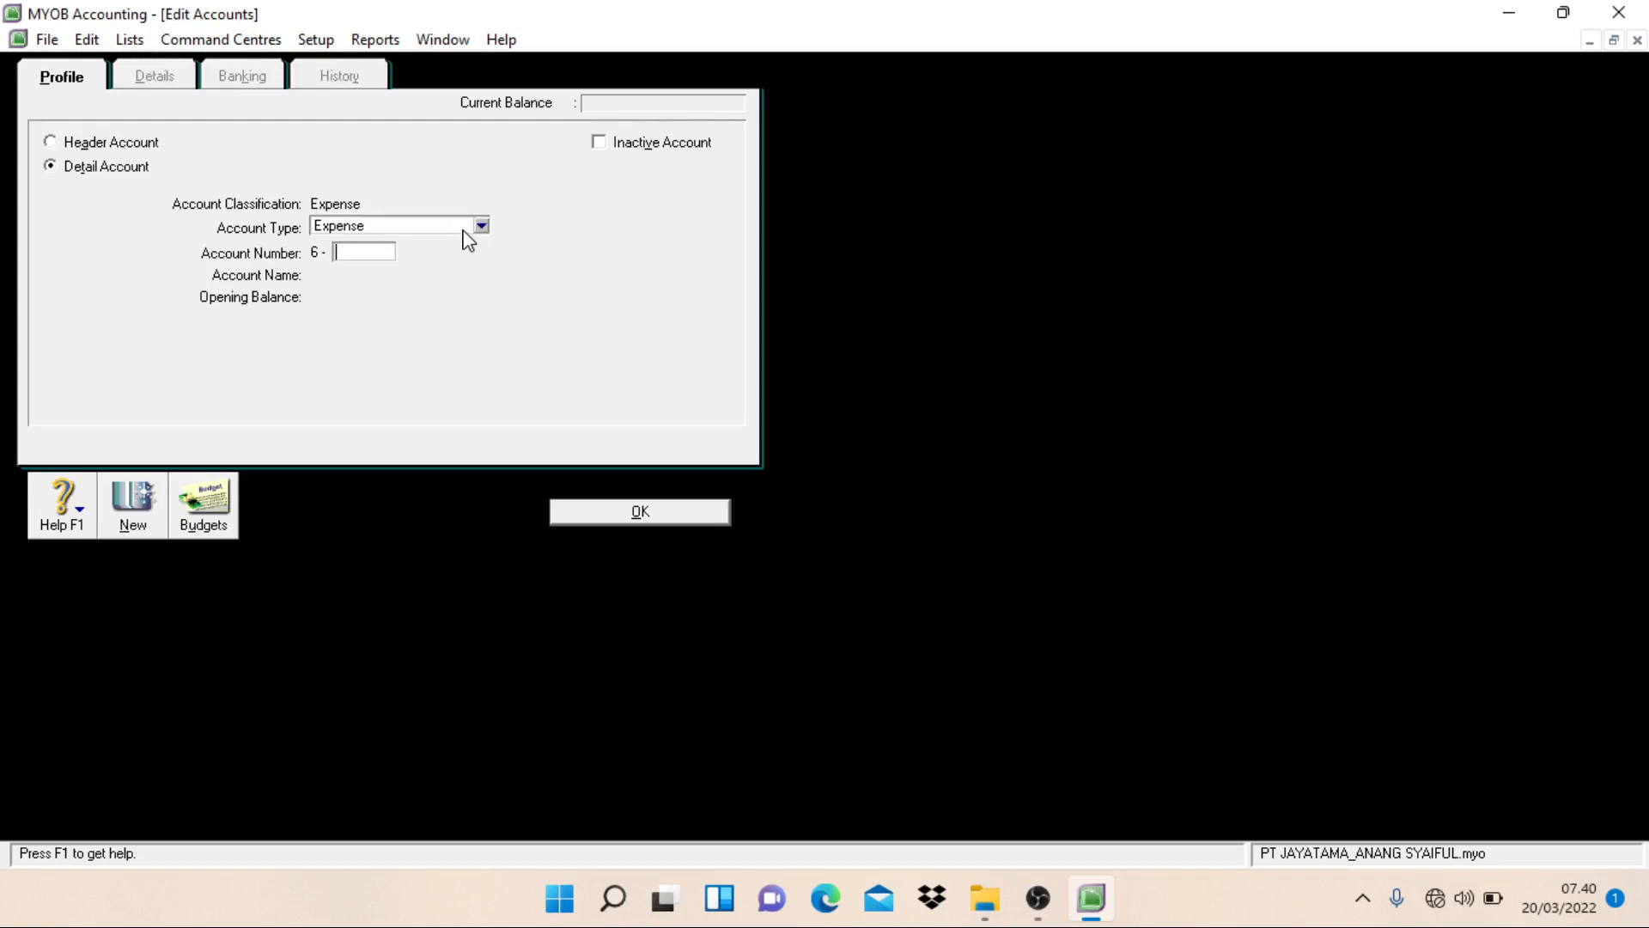
Step: Create an Expense detail account numbered 6-1111 and named Electricity, Telp. & Water Exp, and return to the accounts list
type("1111")
key("Tab")
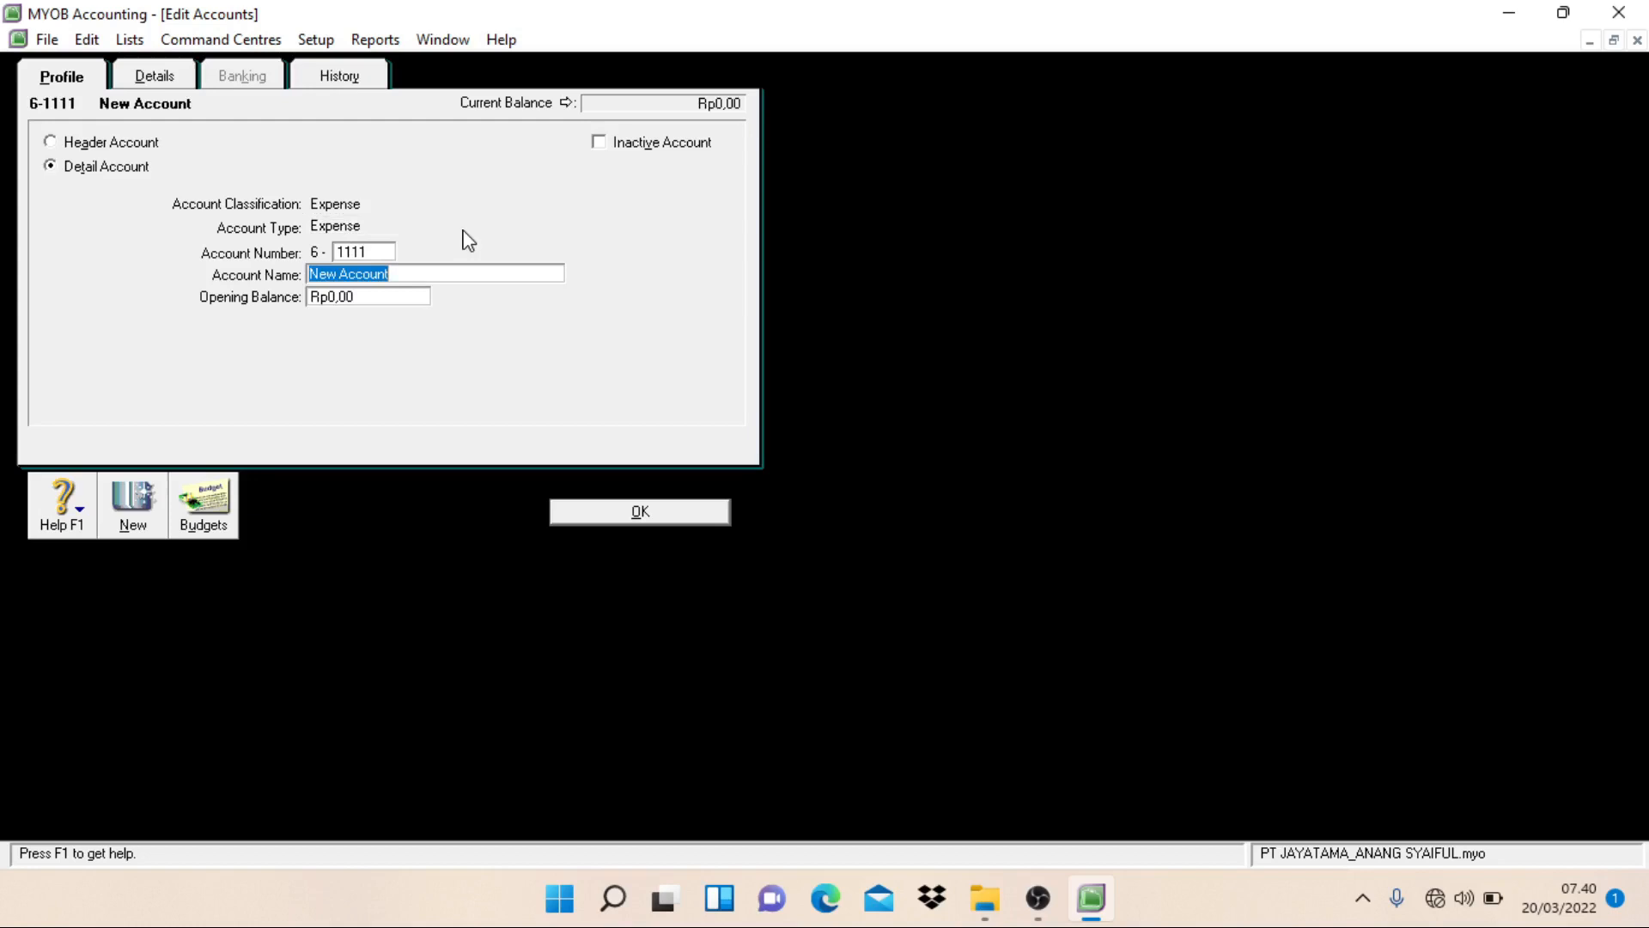
type("Electricity, Telp")
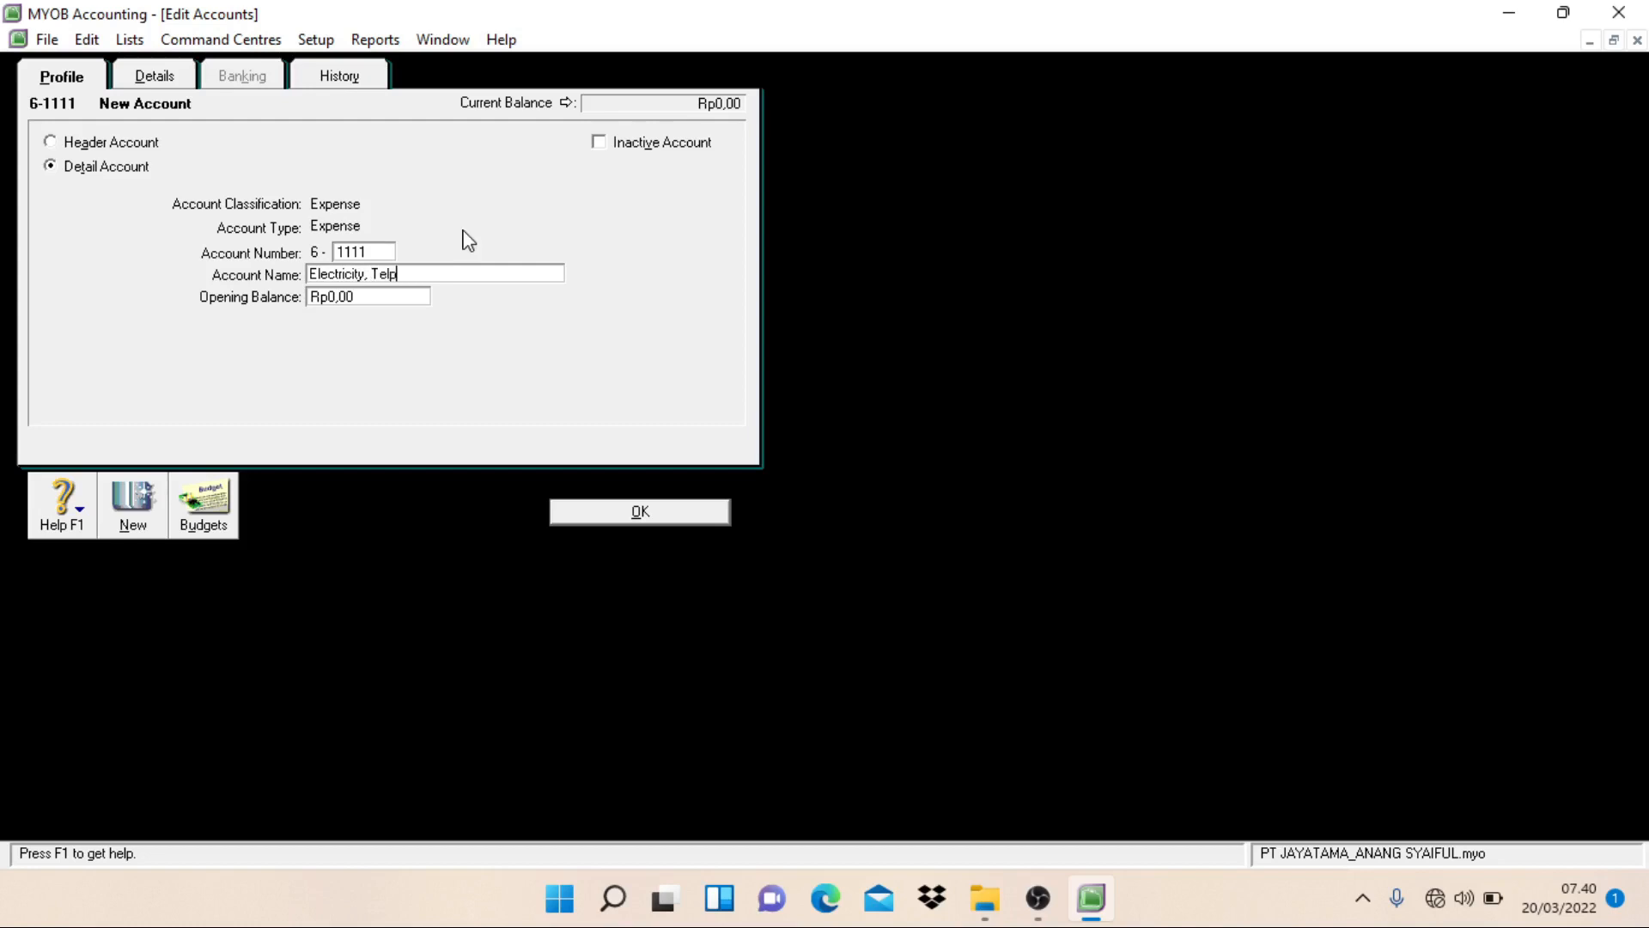
type(". & Water Exp")
left_click(574, 516)
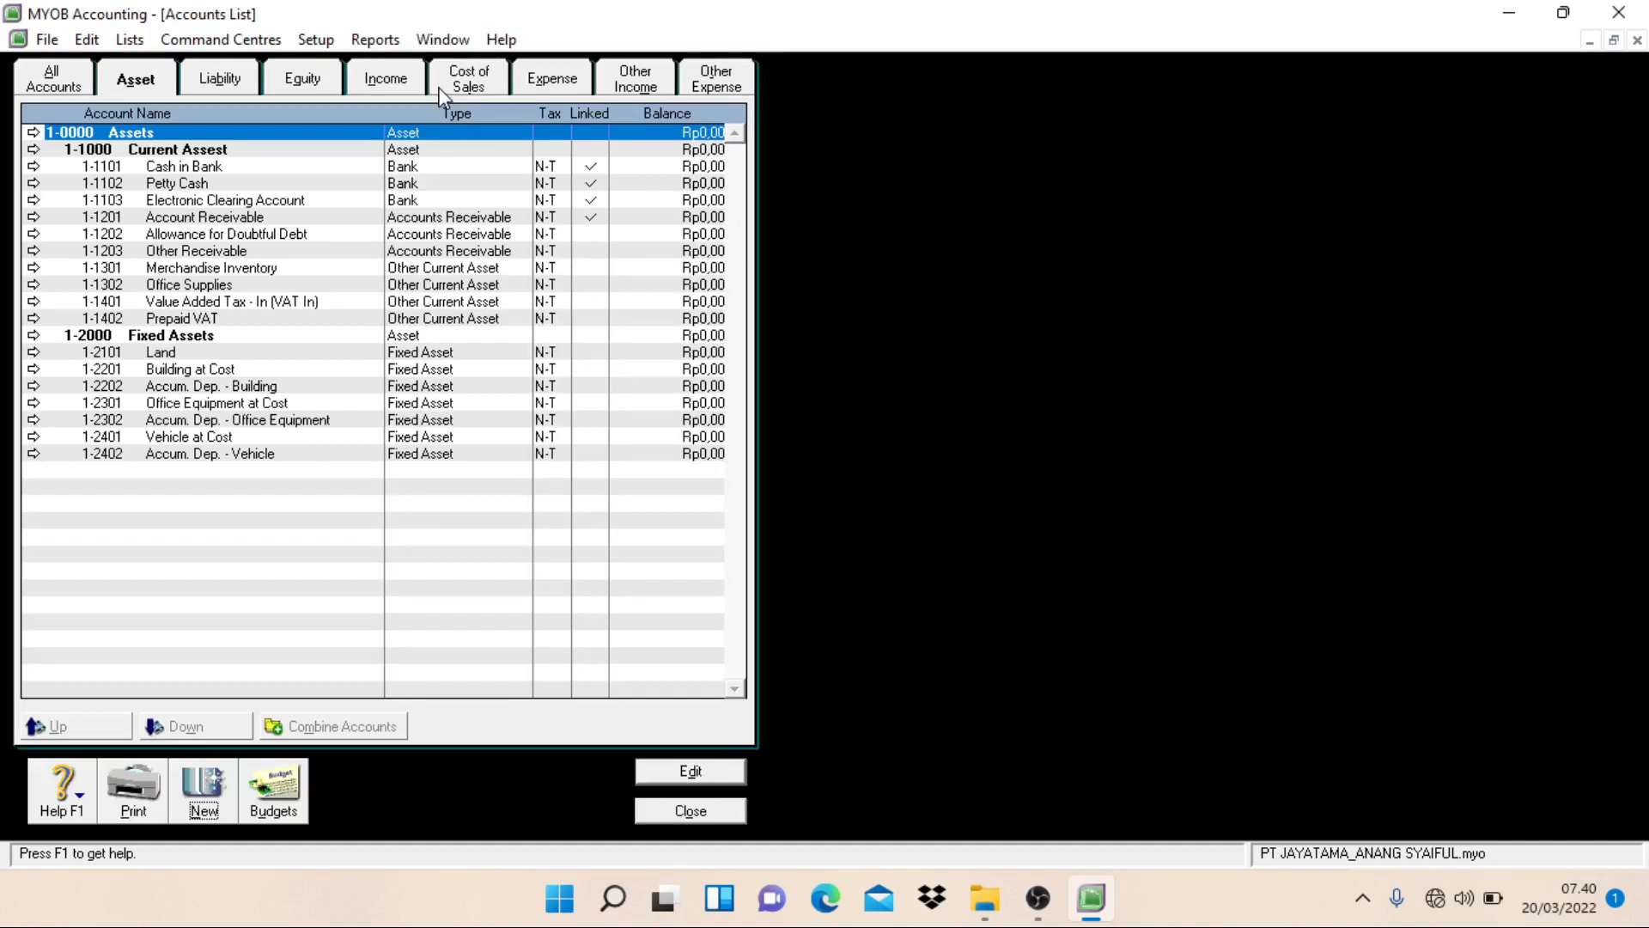
Step: Rename Expense account 6-1104 as Depreciation Expense - Vehicle
left_click(546, 87)
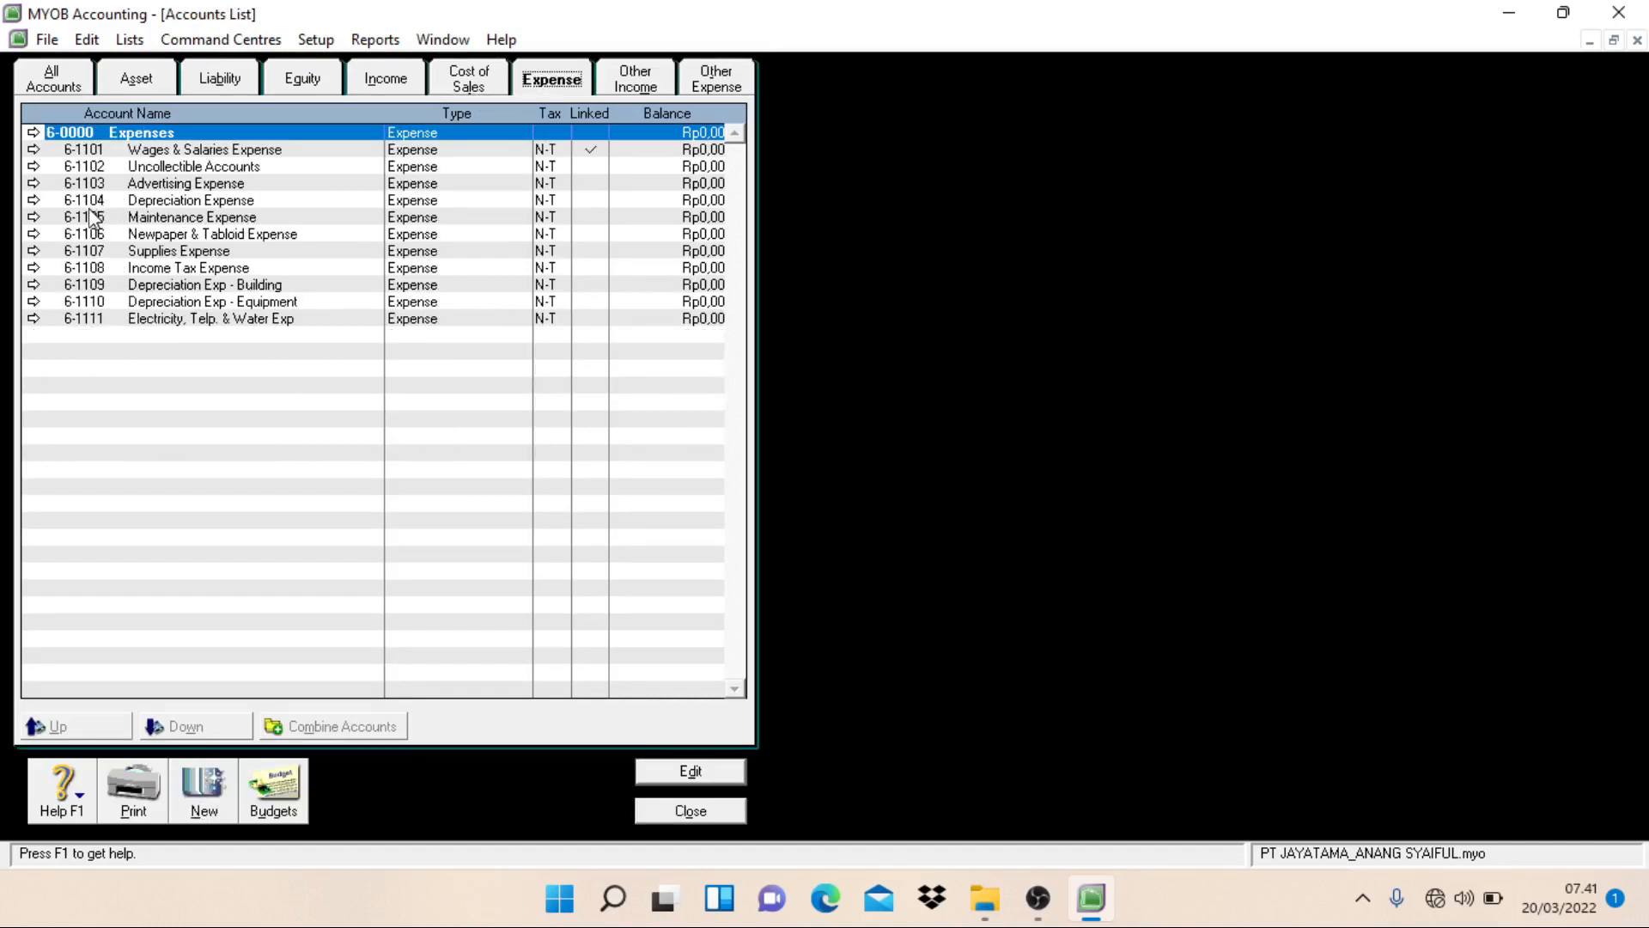
double_click(199, 204)
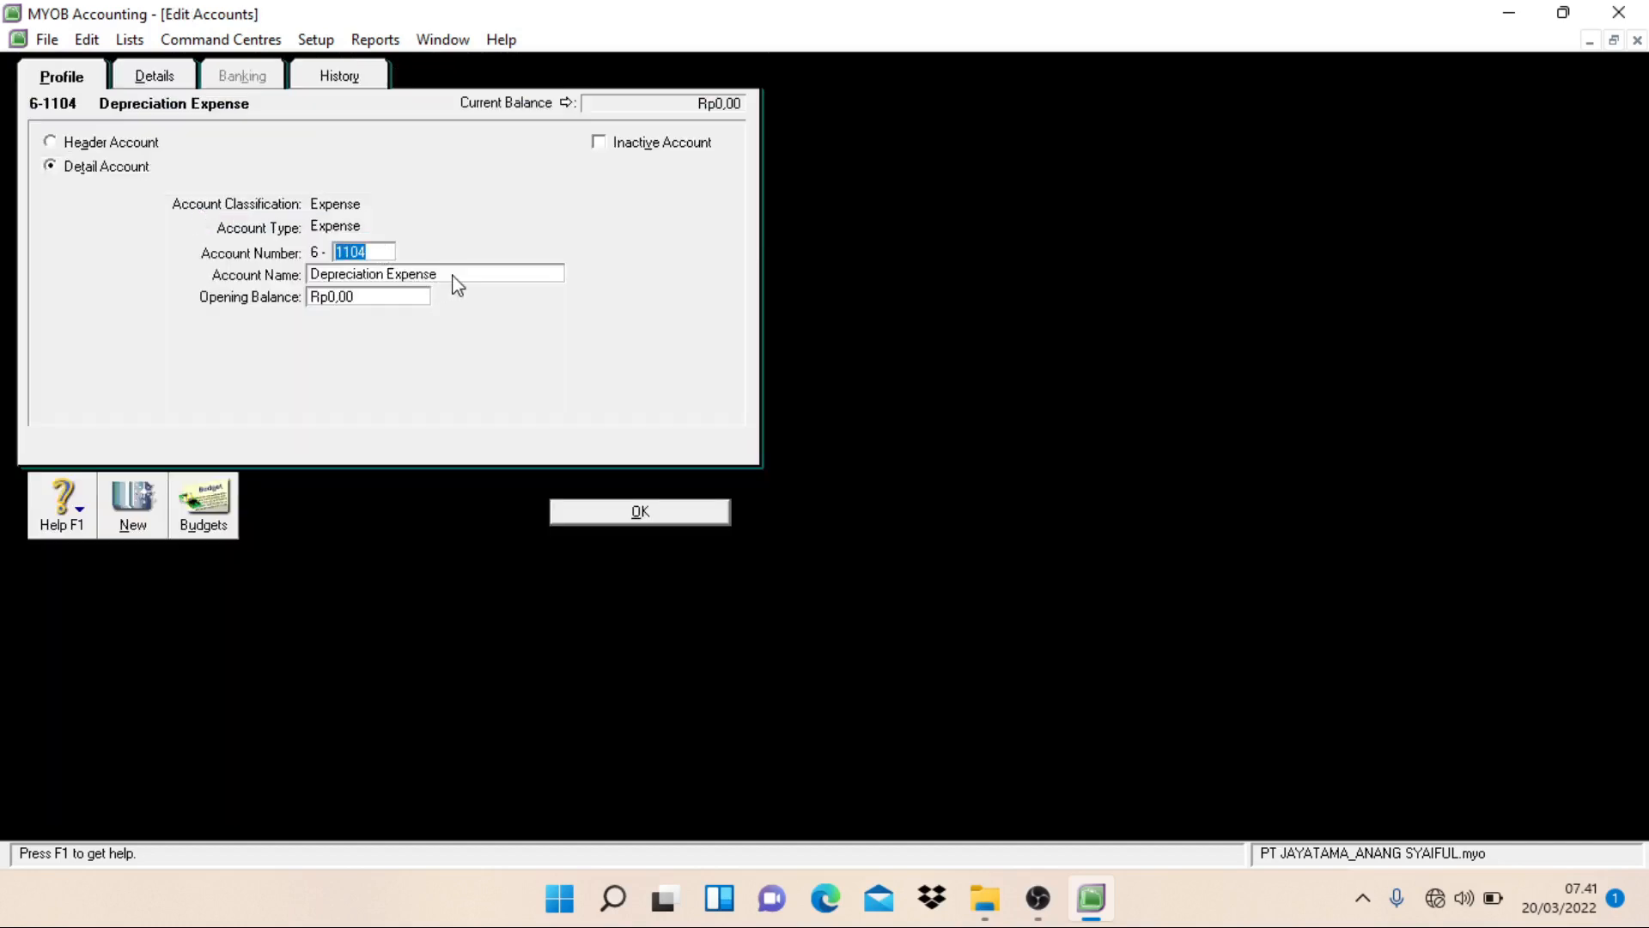
left_click(453, 274)
left_click(454, 275)
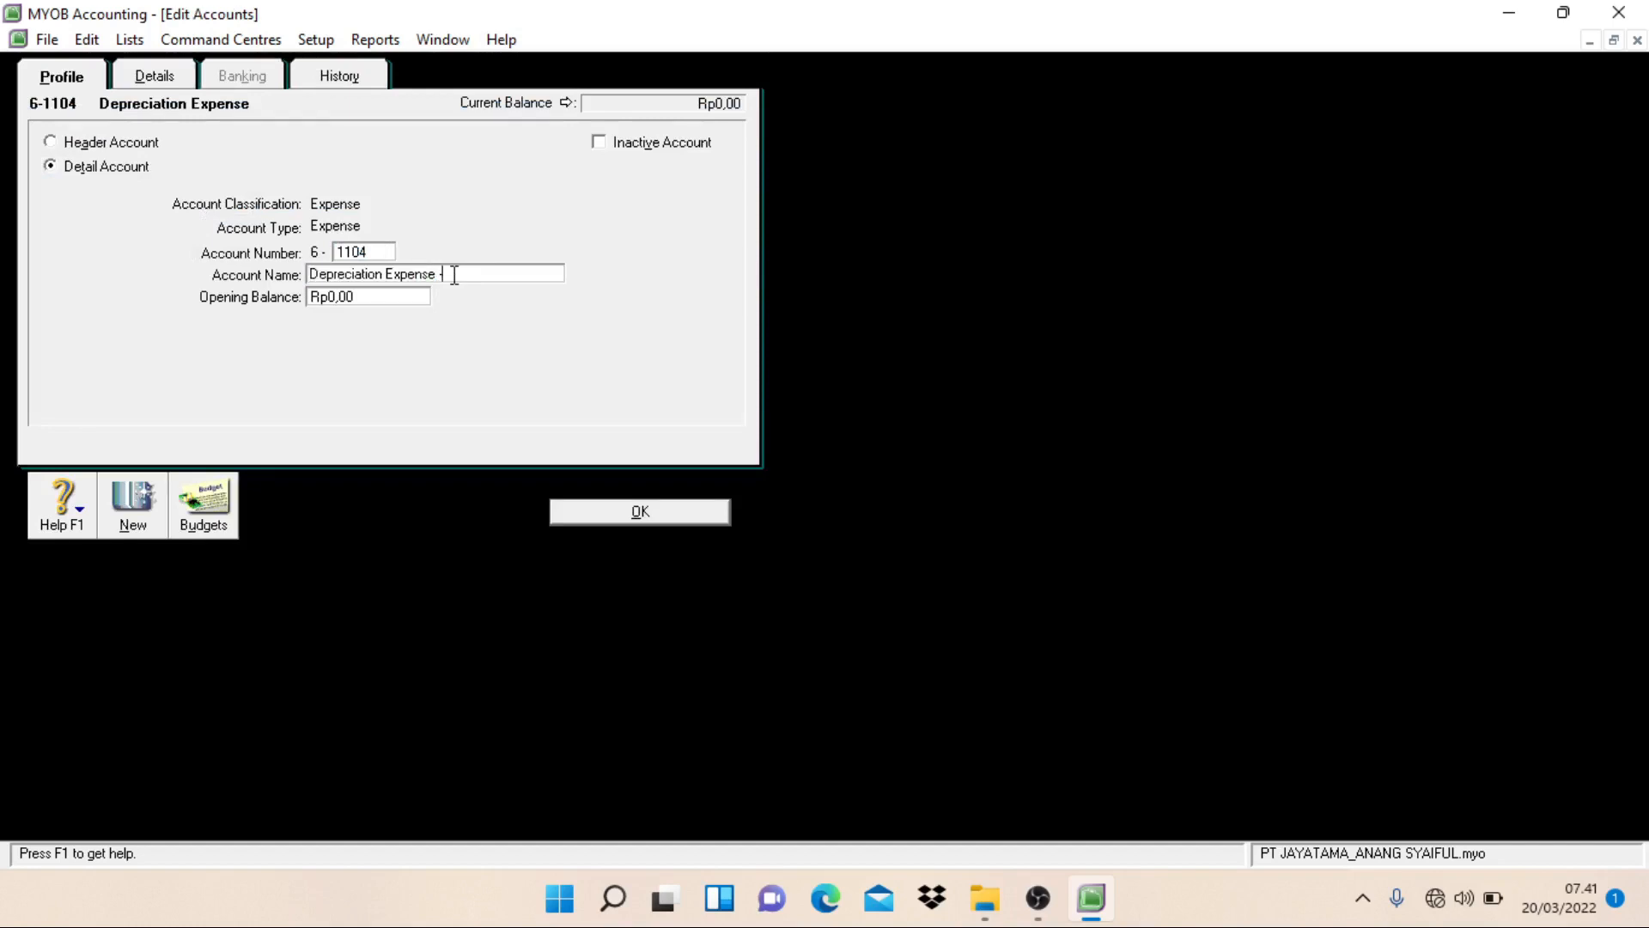
type("- Vehicle")
left_click(600, 515)
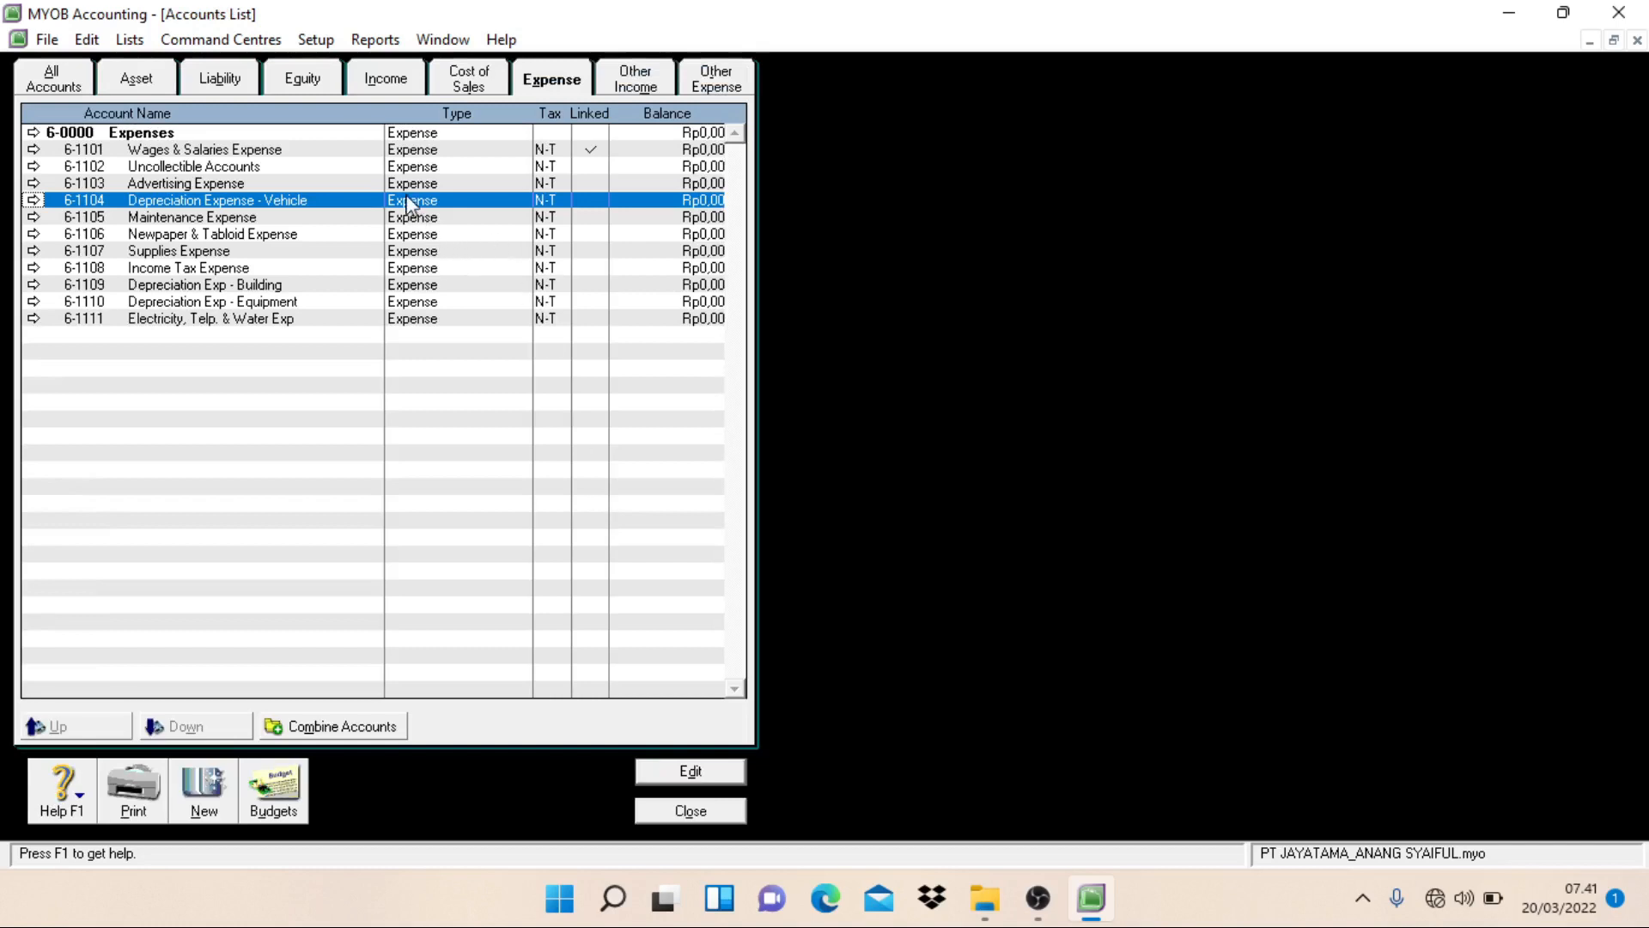
left_click(369, 150)
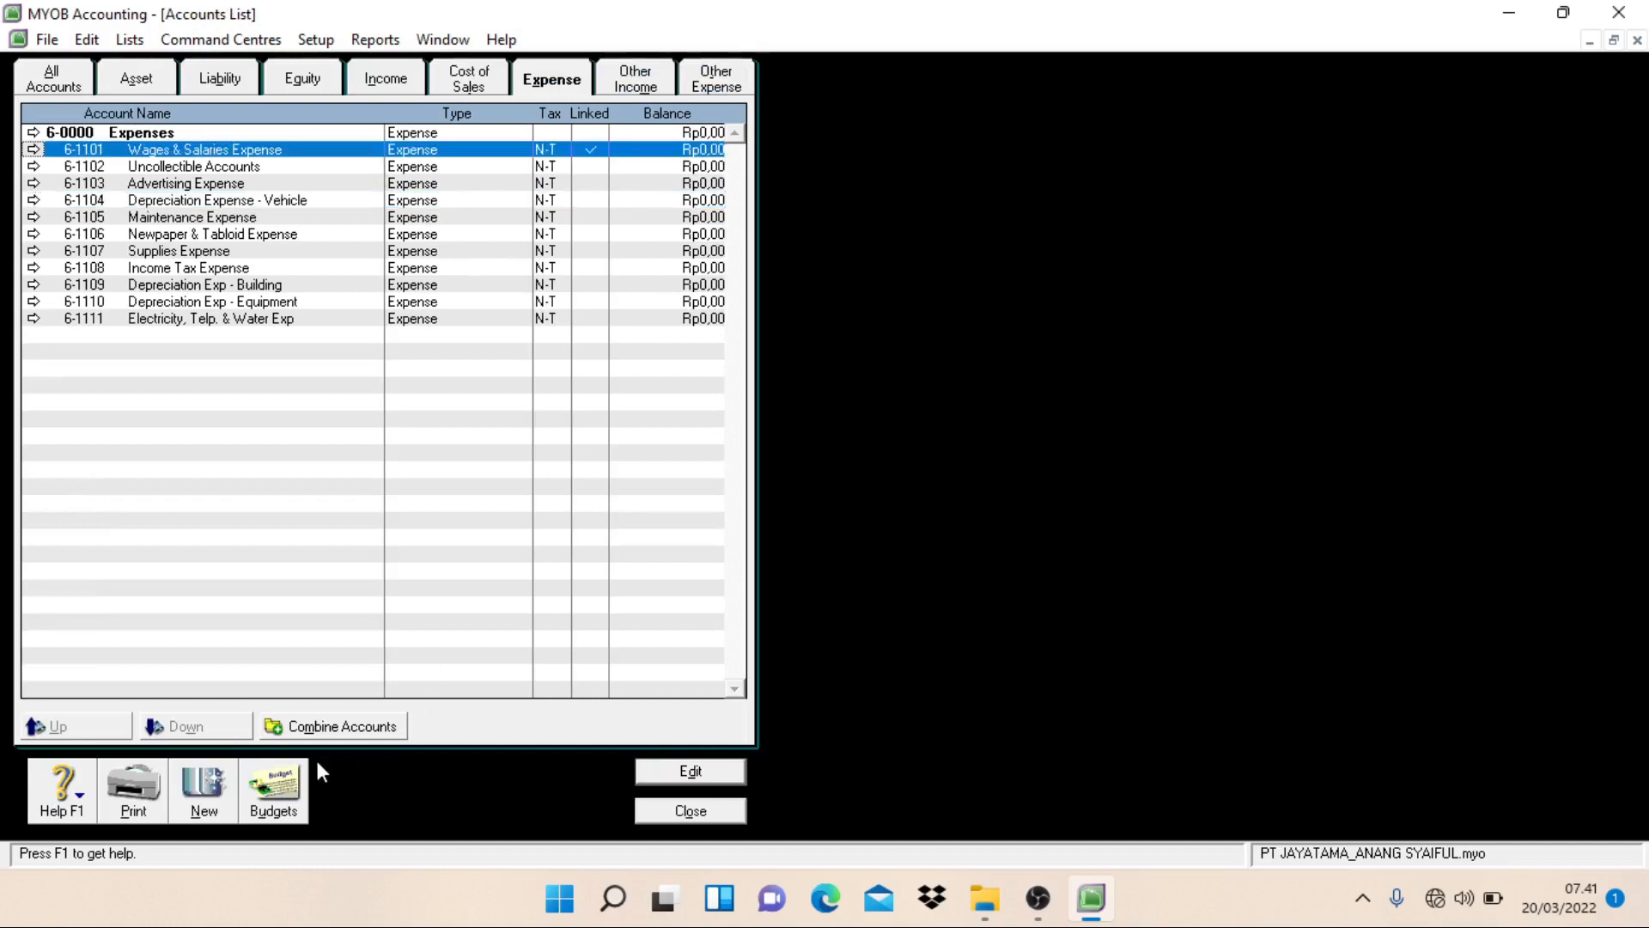
Step: Create an Other Income detail account numbered 8-1101 and named Interest Revenue, and start another new account
left_click(640, 80)
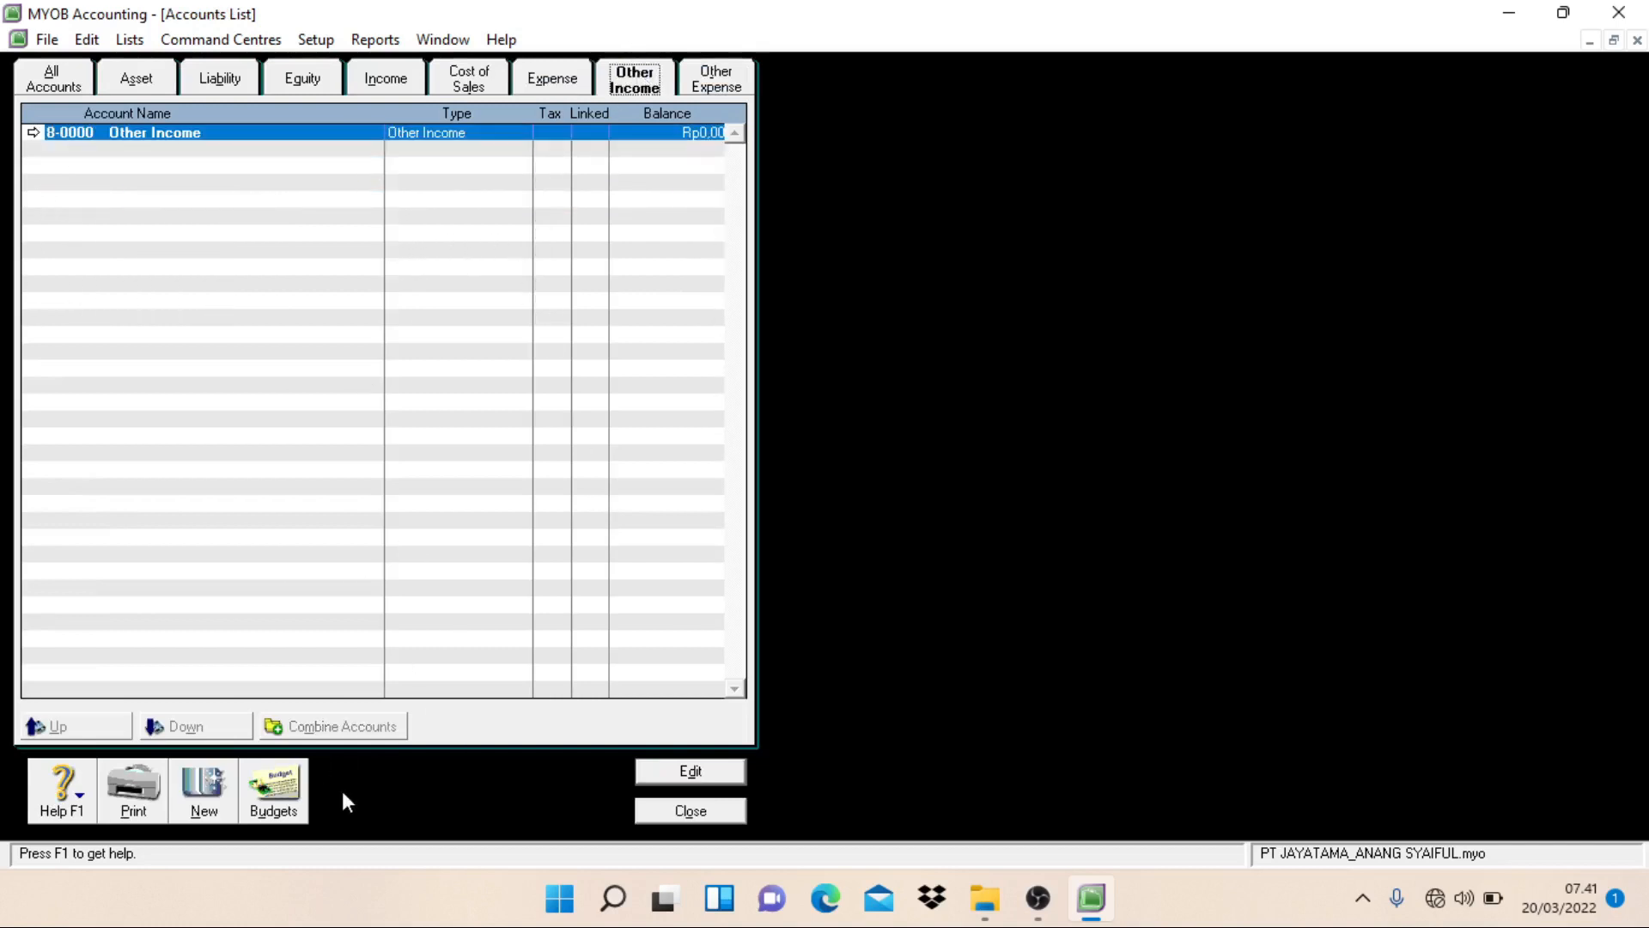
left_click(204, 795)
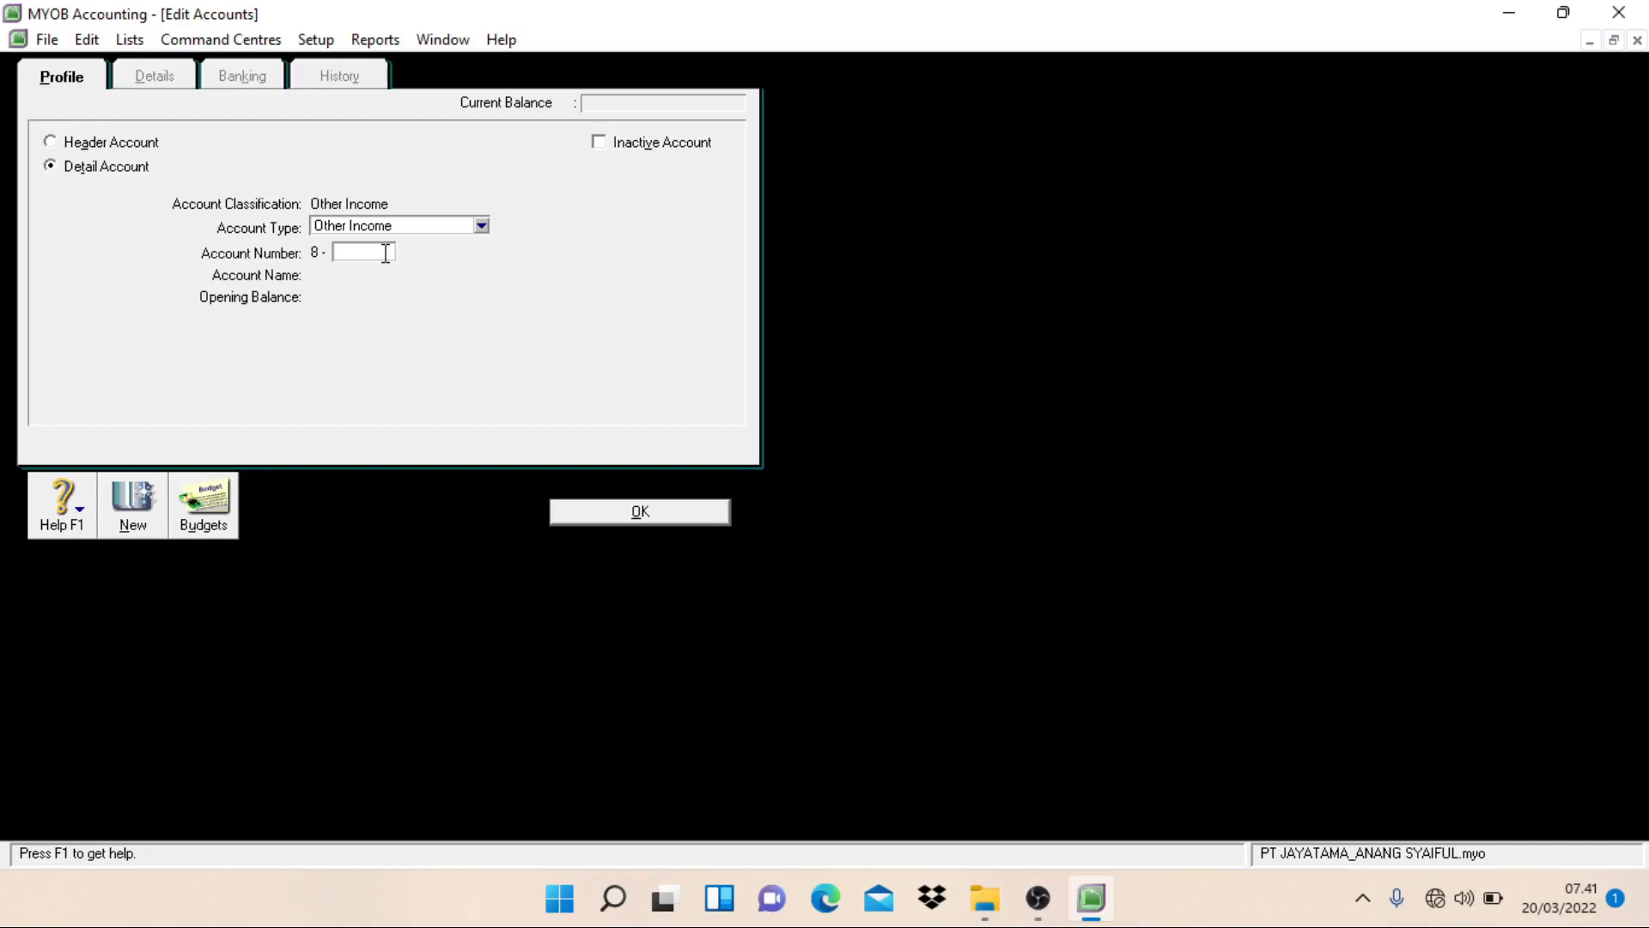
type("1101")
key("Tab")
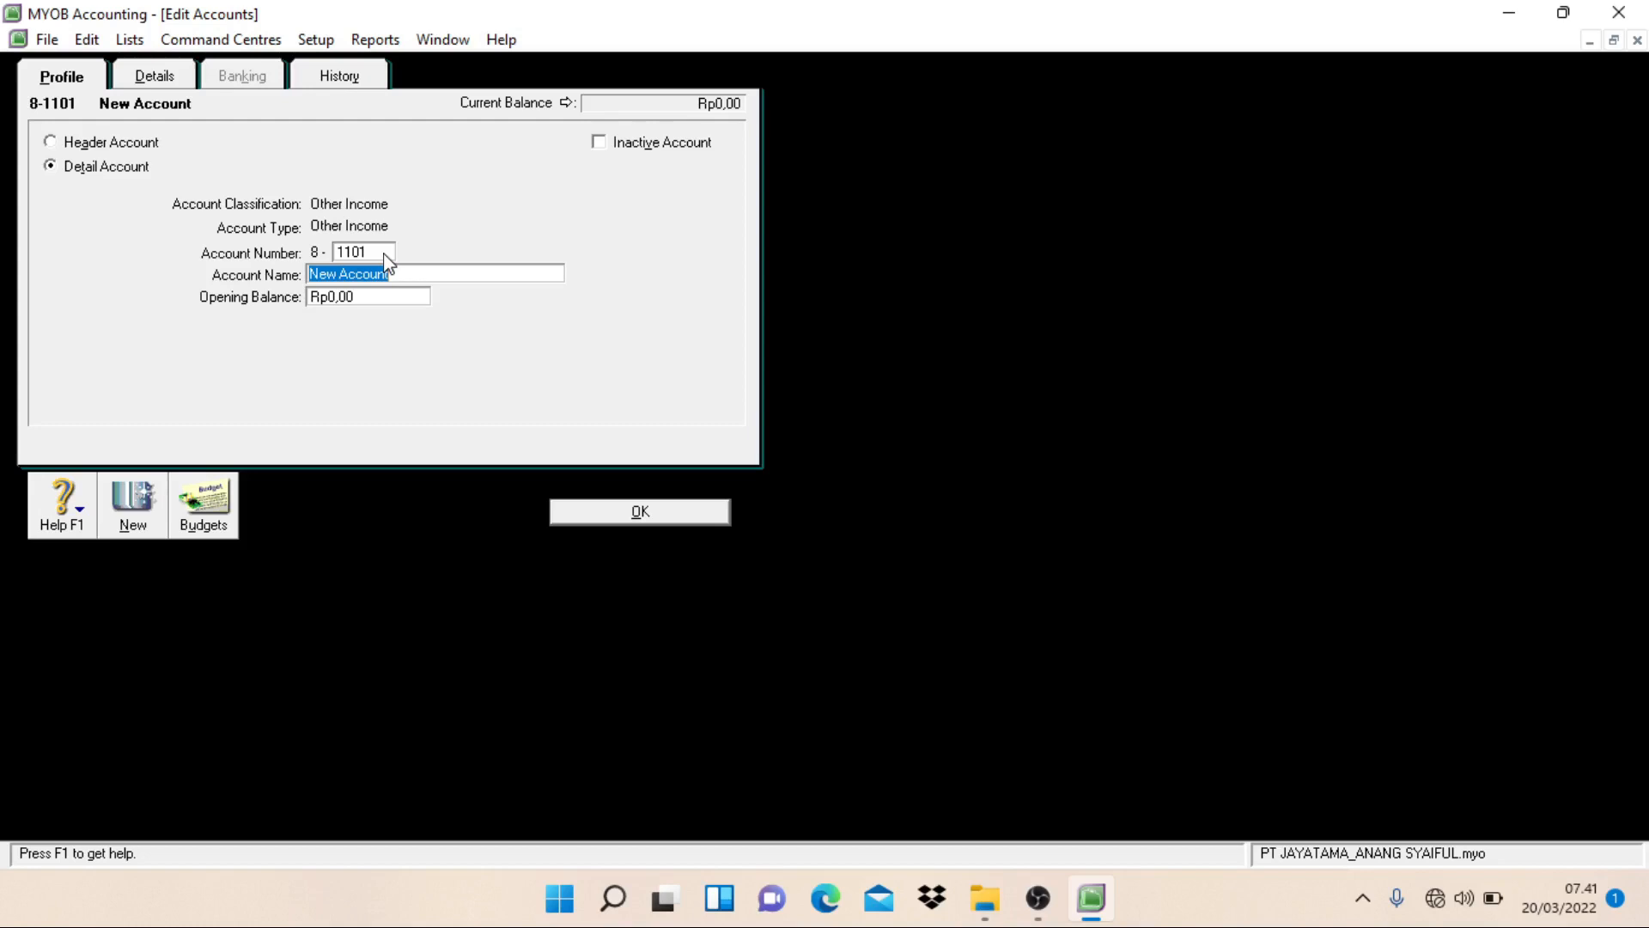
type("Interest Revenue")
key("alt+n")
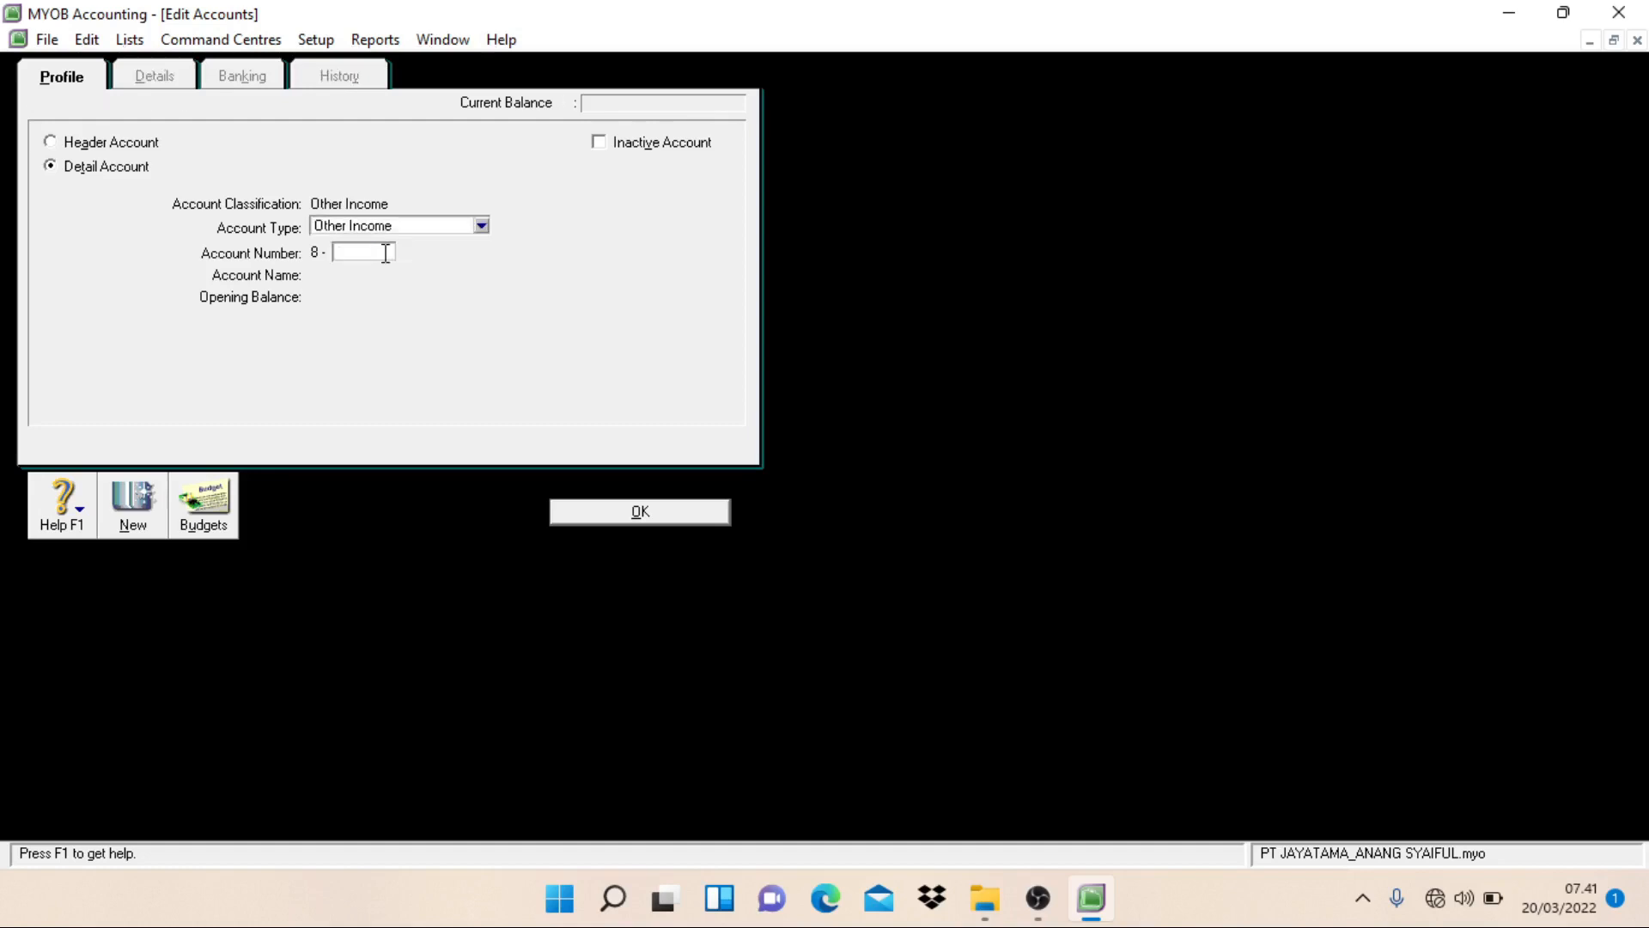
Step: Create an Other Income detail account numbered 8-1999 and named Other Revenue, and start another new account
type("1999")
key("Tab")
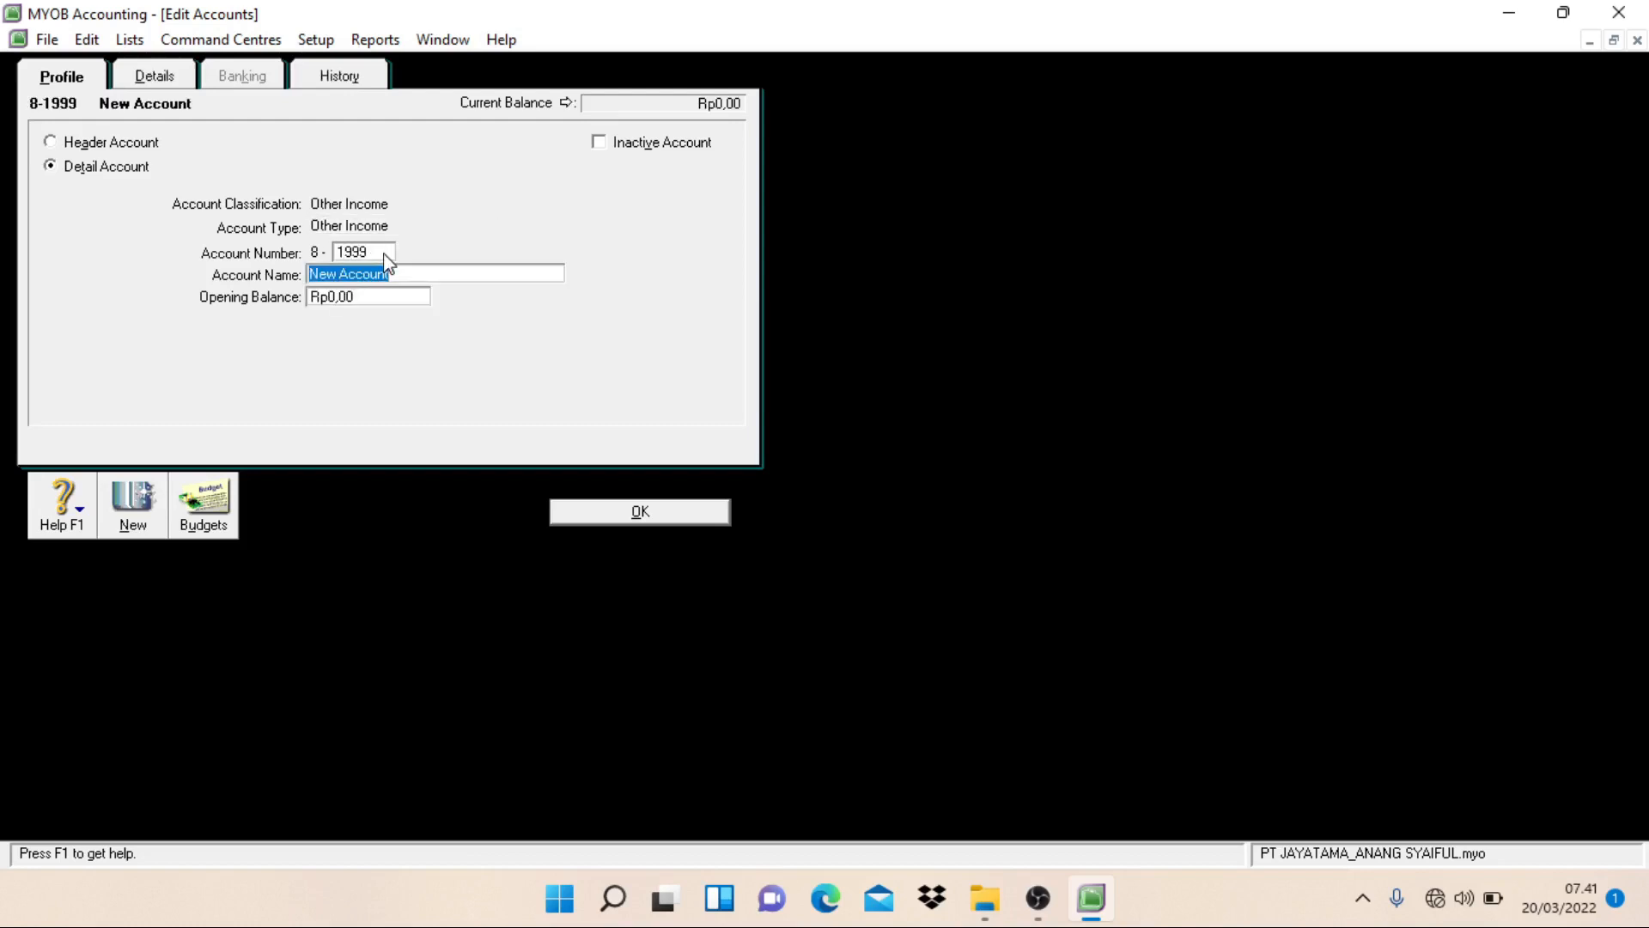
type("Other Revenue")
key("Return")
Step: Create an Other Expense detail account numbered 9-1001 and named Bank Charge, and start another new account
left_click(459, 229)
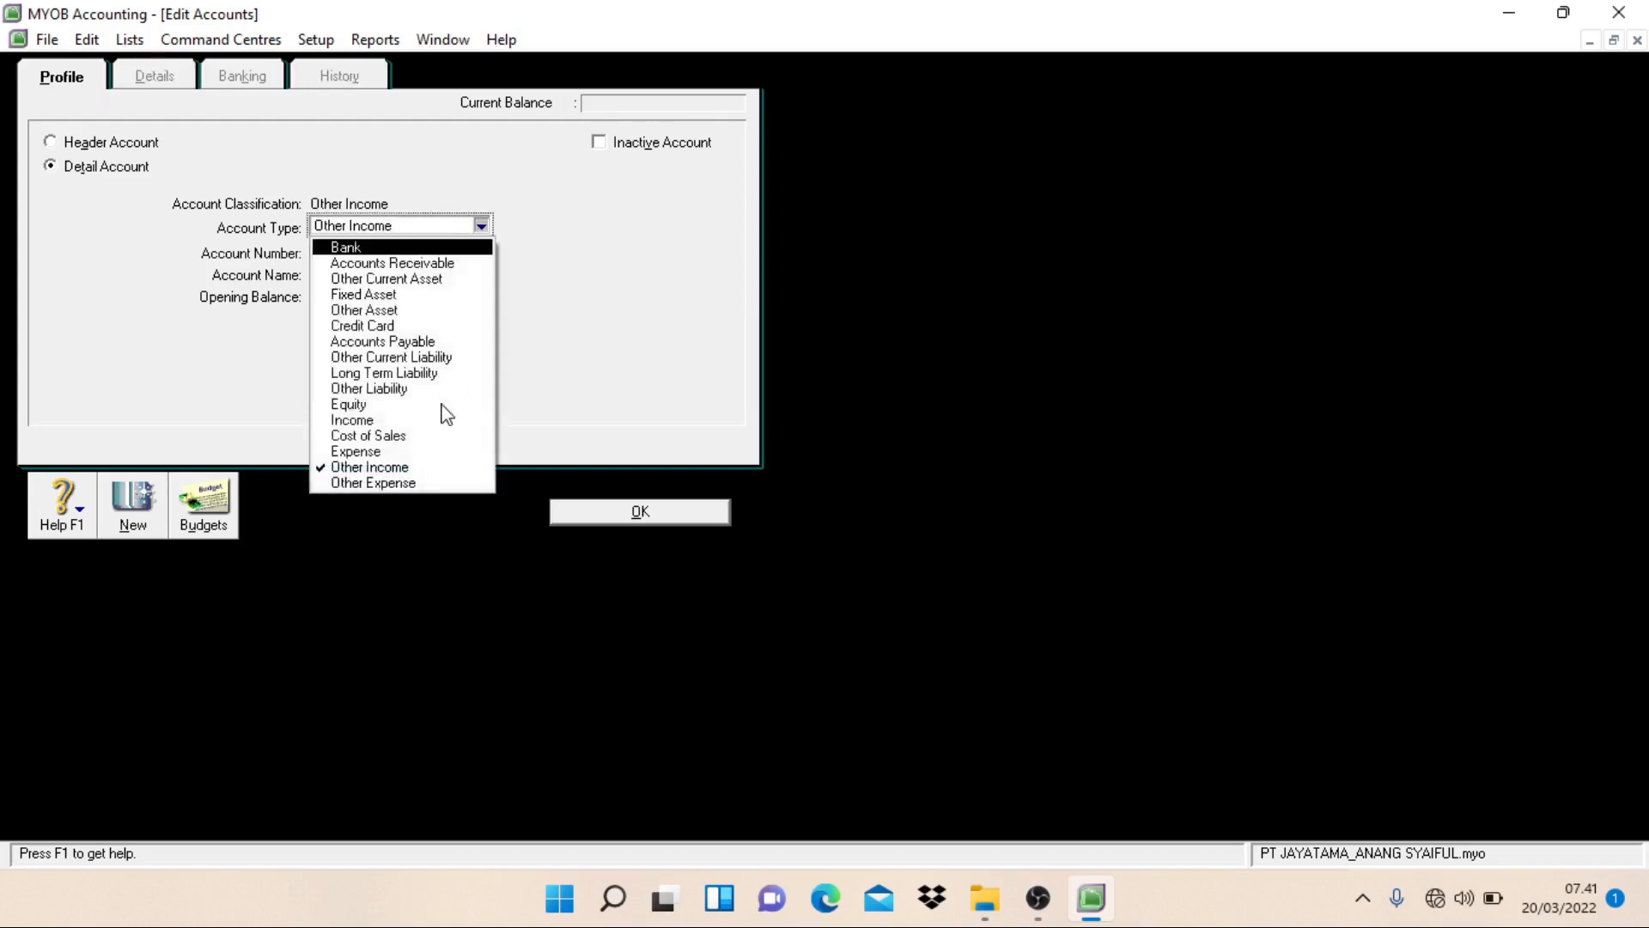
left_click(422, 482)
left_click(357, 255)
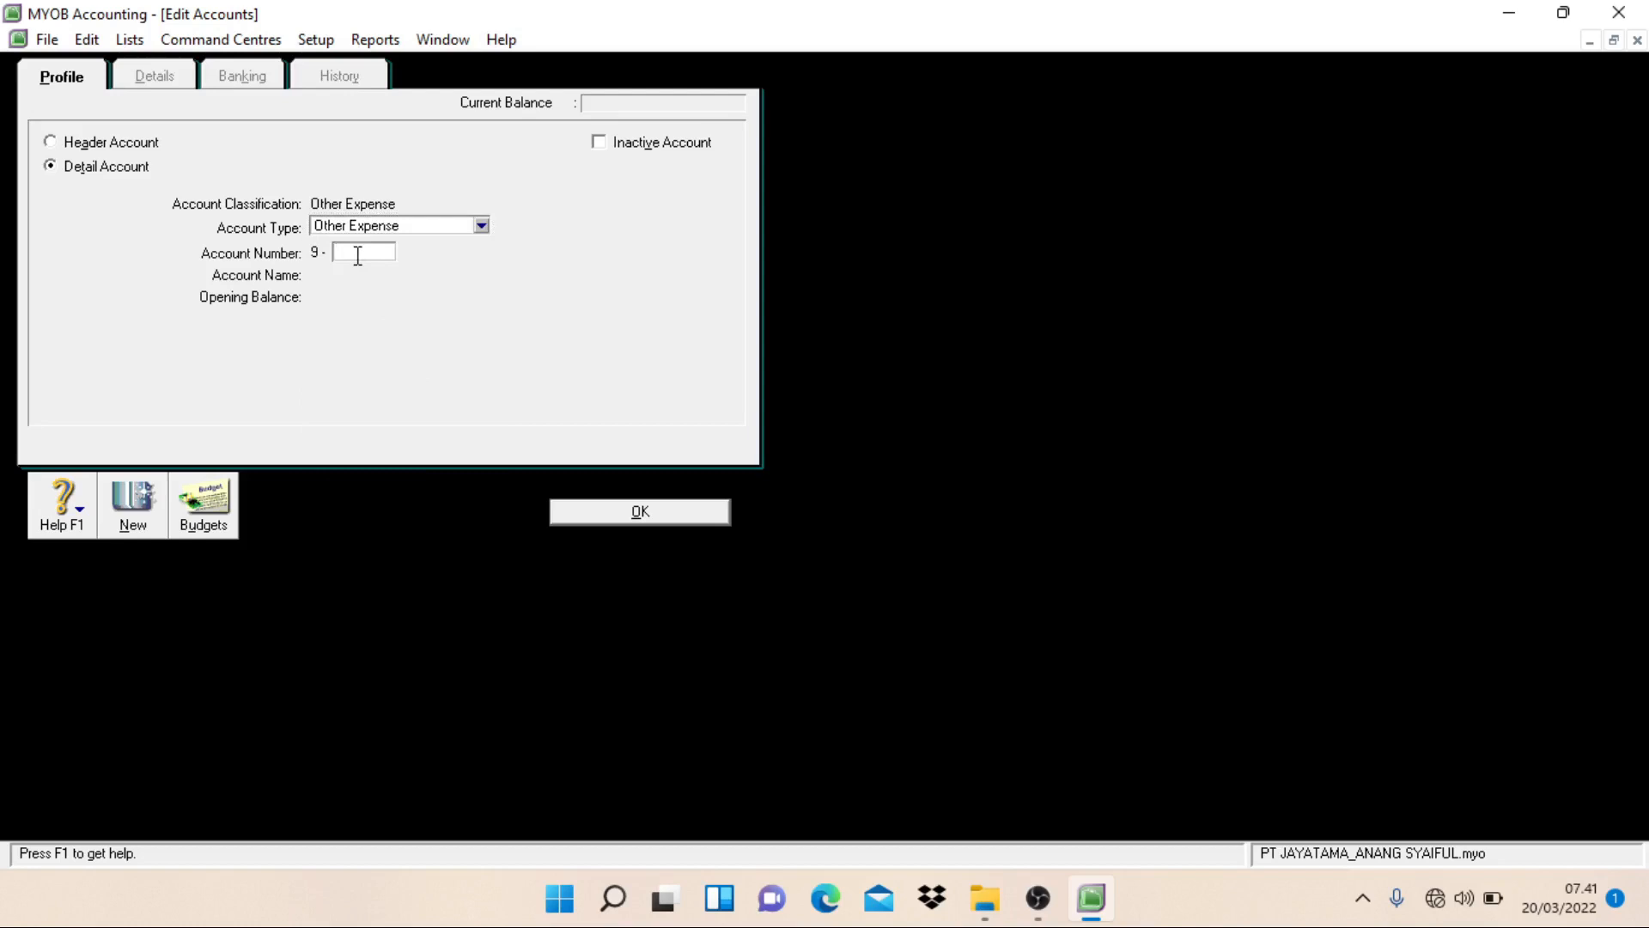
type("1001")
key("Tab")
type("Bank ")
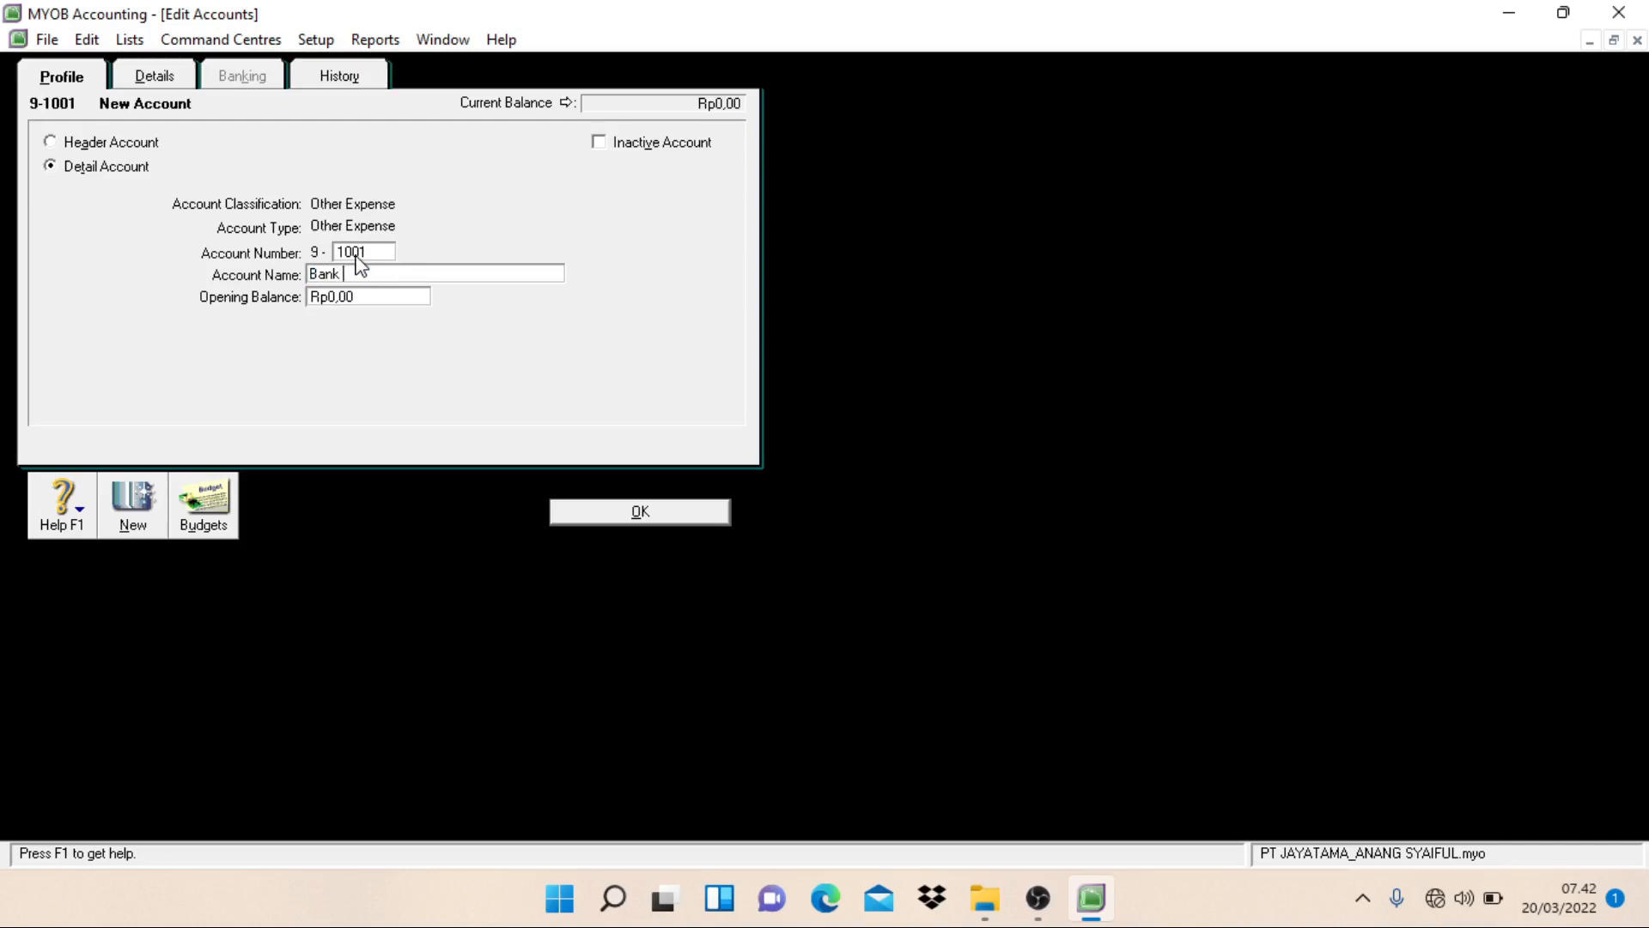
type("Charge")
key("Return")
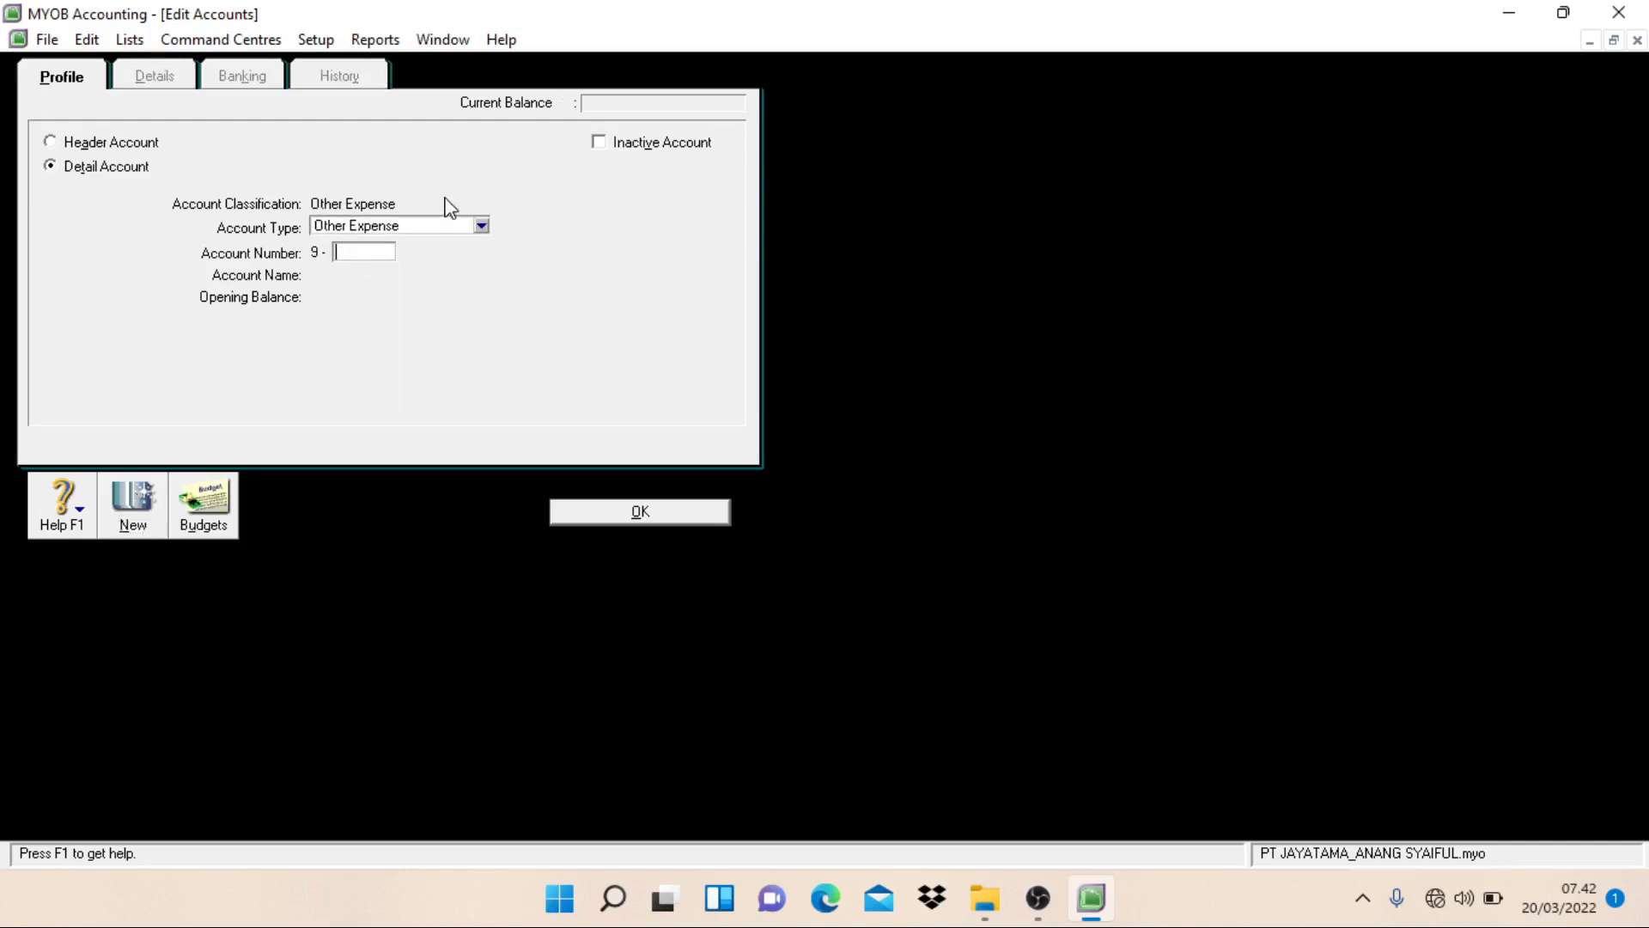
Step: Create an Other Expense detail account numbered 9-1101 and named Interest Expense, and start another new account
type("1102")
key("Tab")
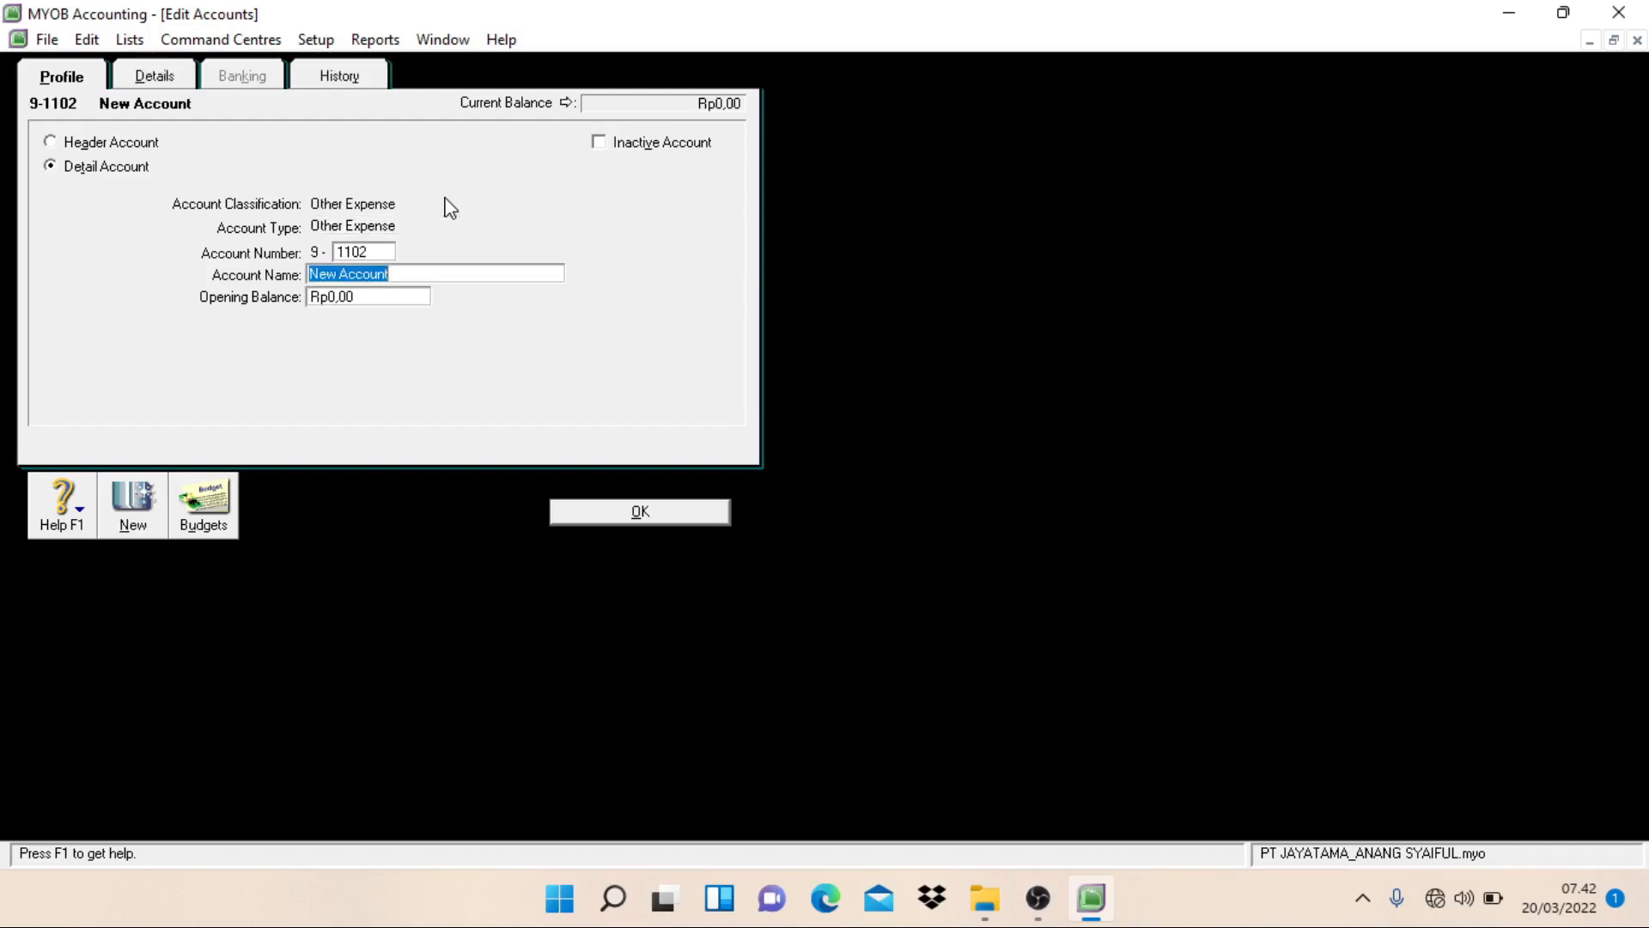
left_click(378, 254)
left_click(378, 254)
key("BackSpace")
type("1")
left_click(398, 275)
type("Interest Expen")
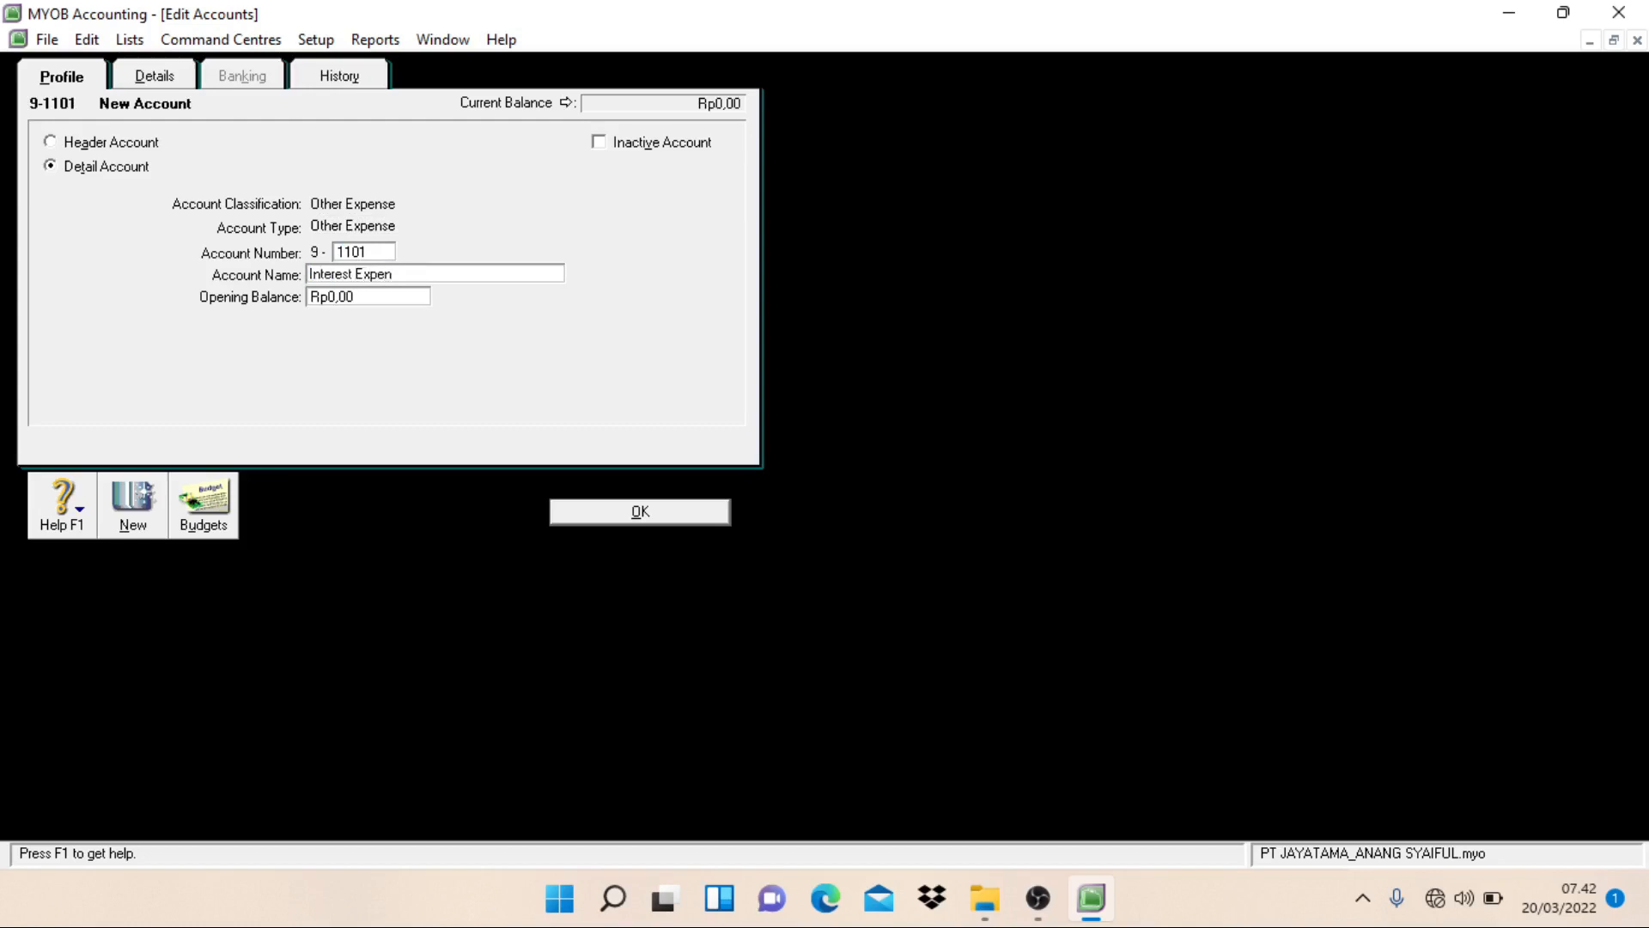
type("se")
key("alt+n")
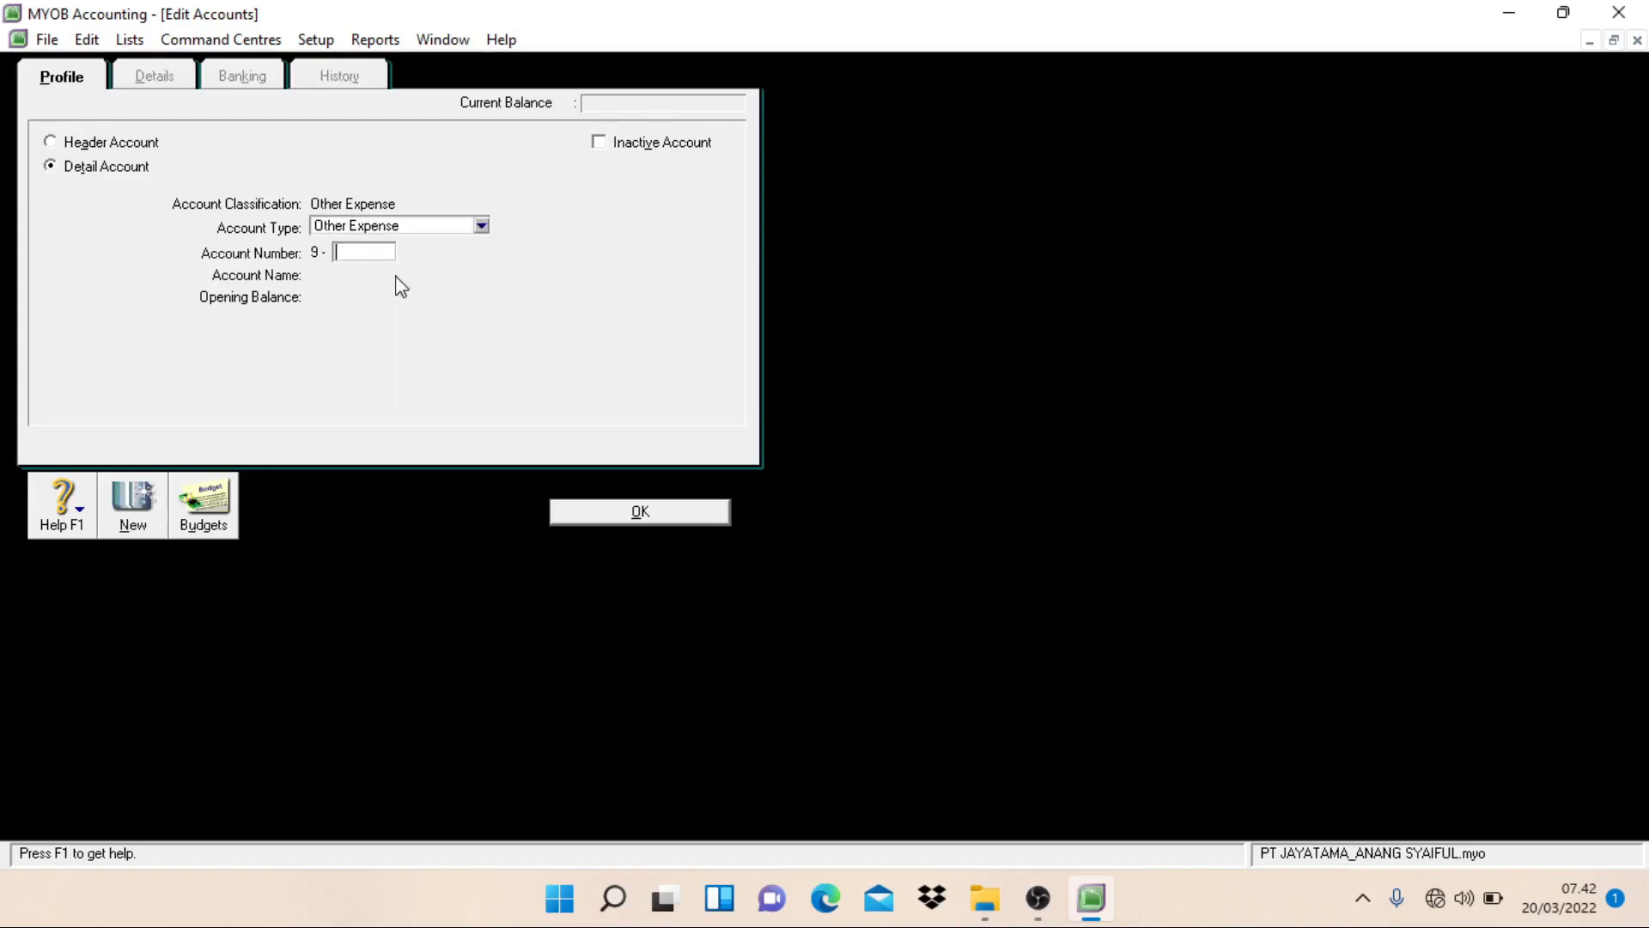
Step: Create an Other Expense detail account numbered 9-1999 and named Other Expense, and return to the accounts list
type("1999")
key("Tab")
type("O")
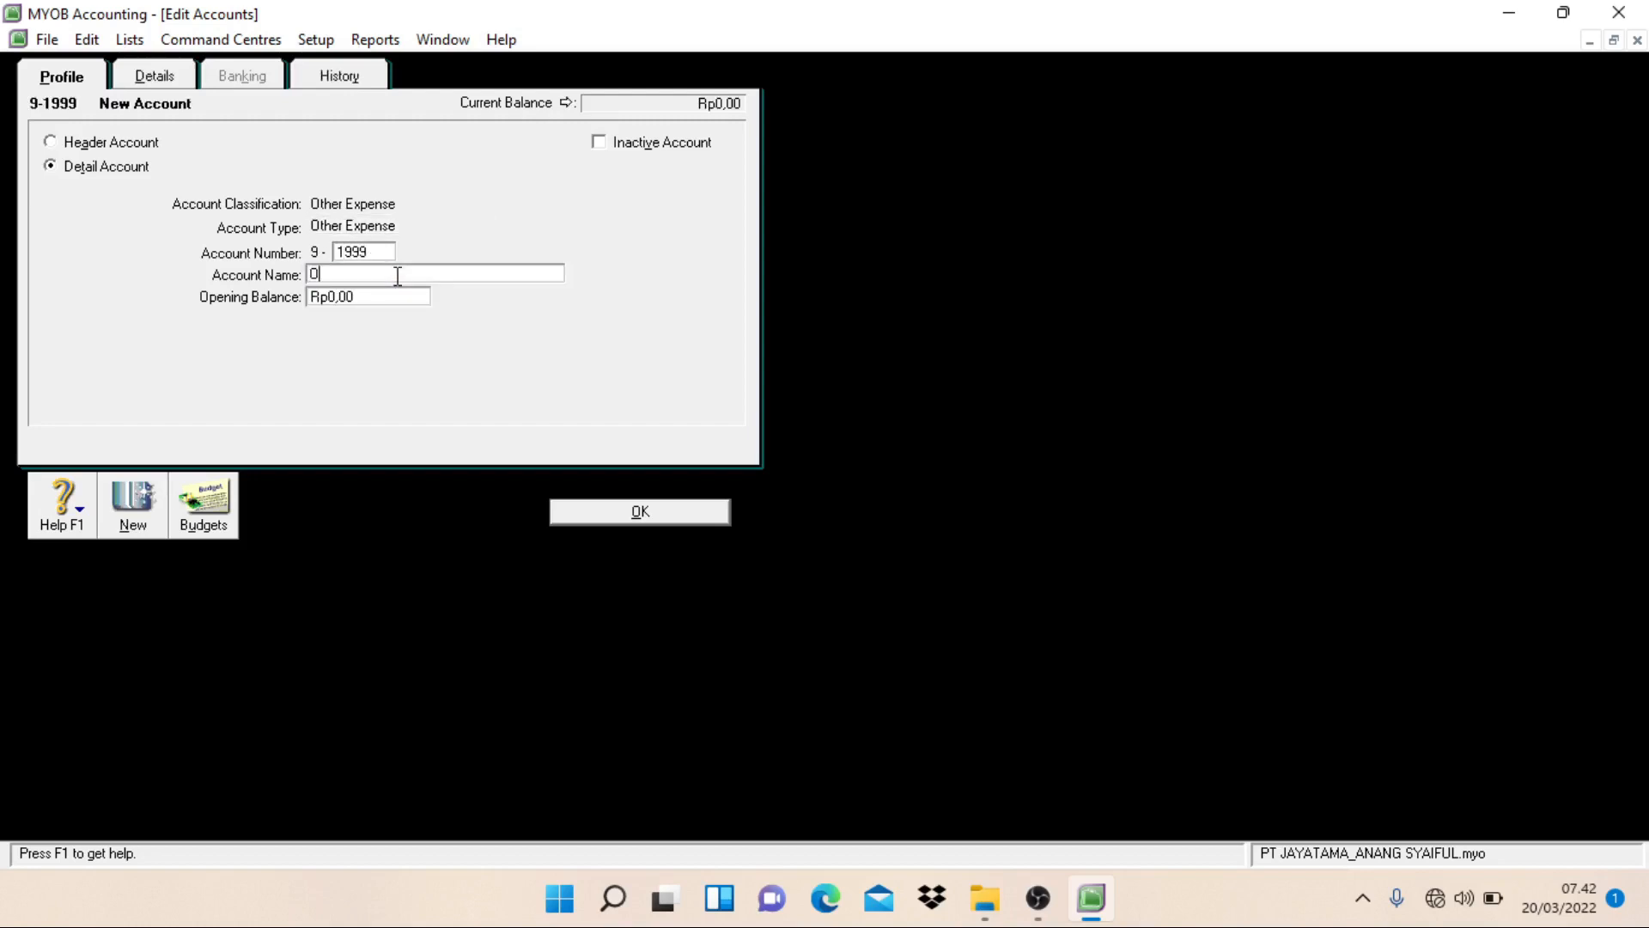
type("ther Expense")
left_click(626, 511)
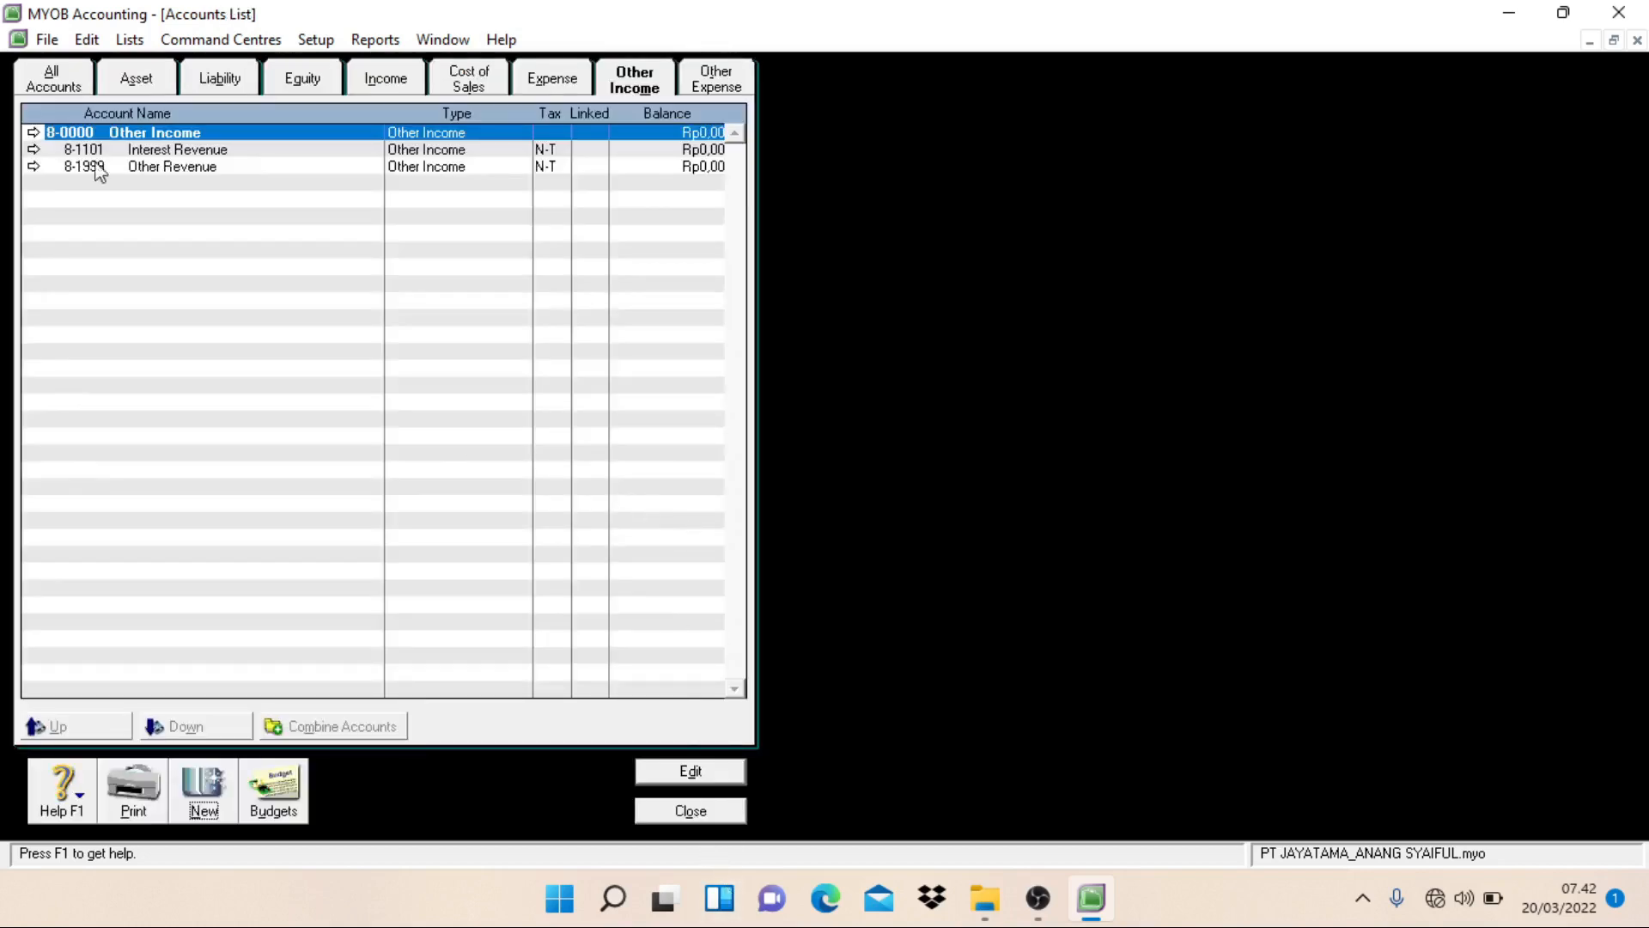
Step: Review the complete accounts list, close it and open the Account Opening Balances setup
left_click(59, 80)
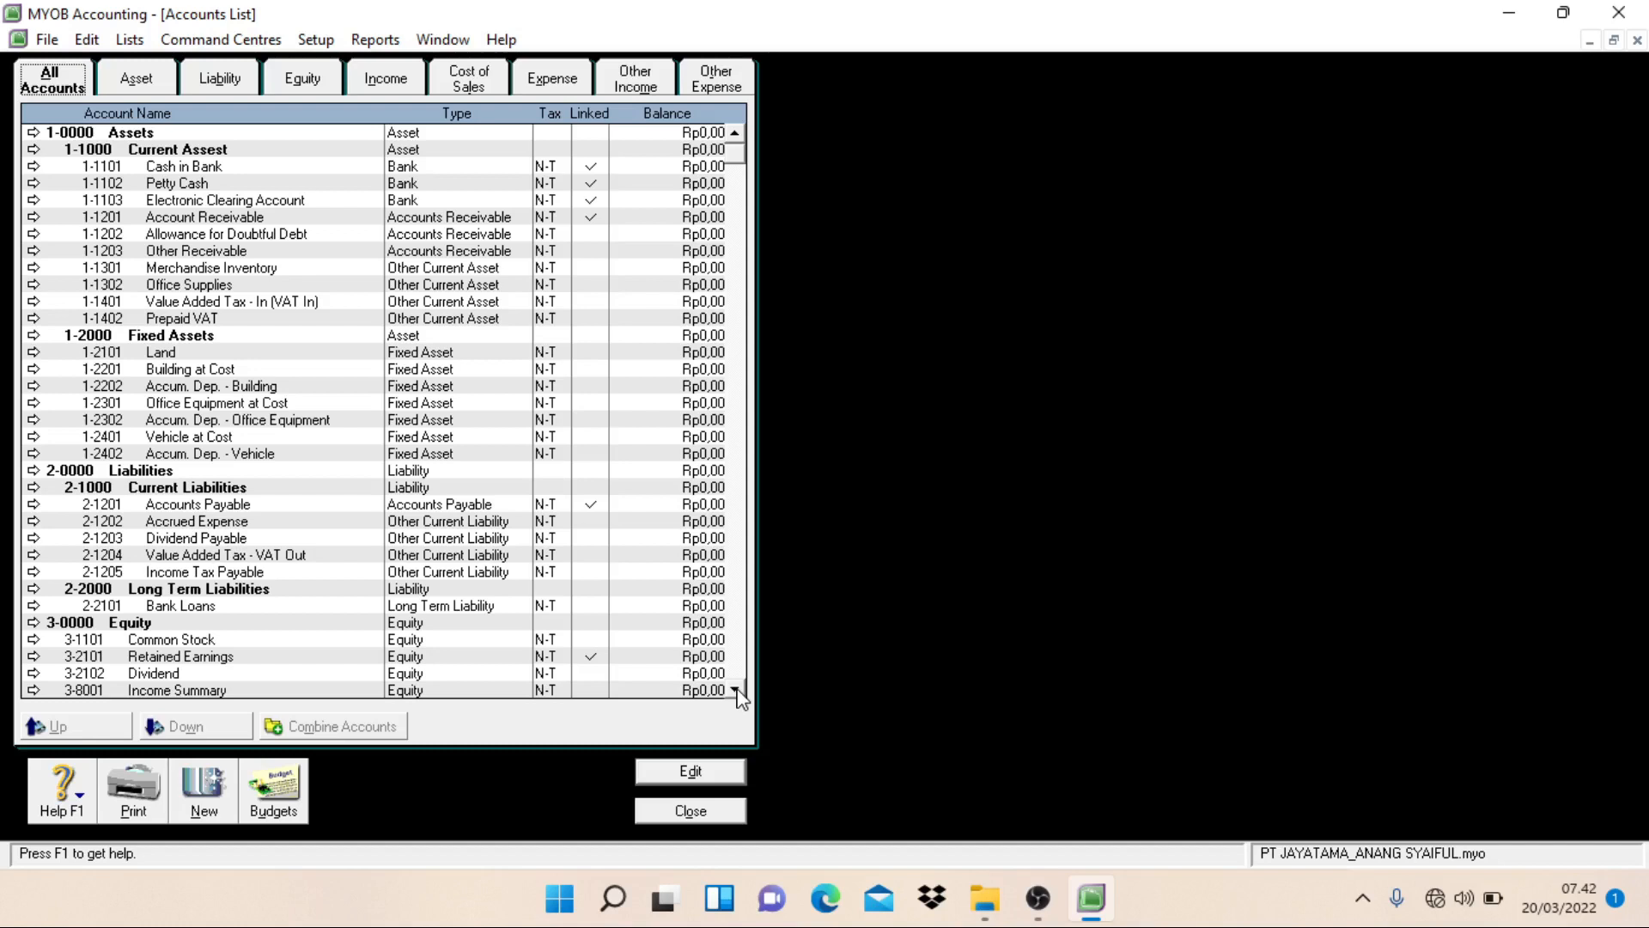
left_click(692, 810)
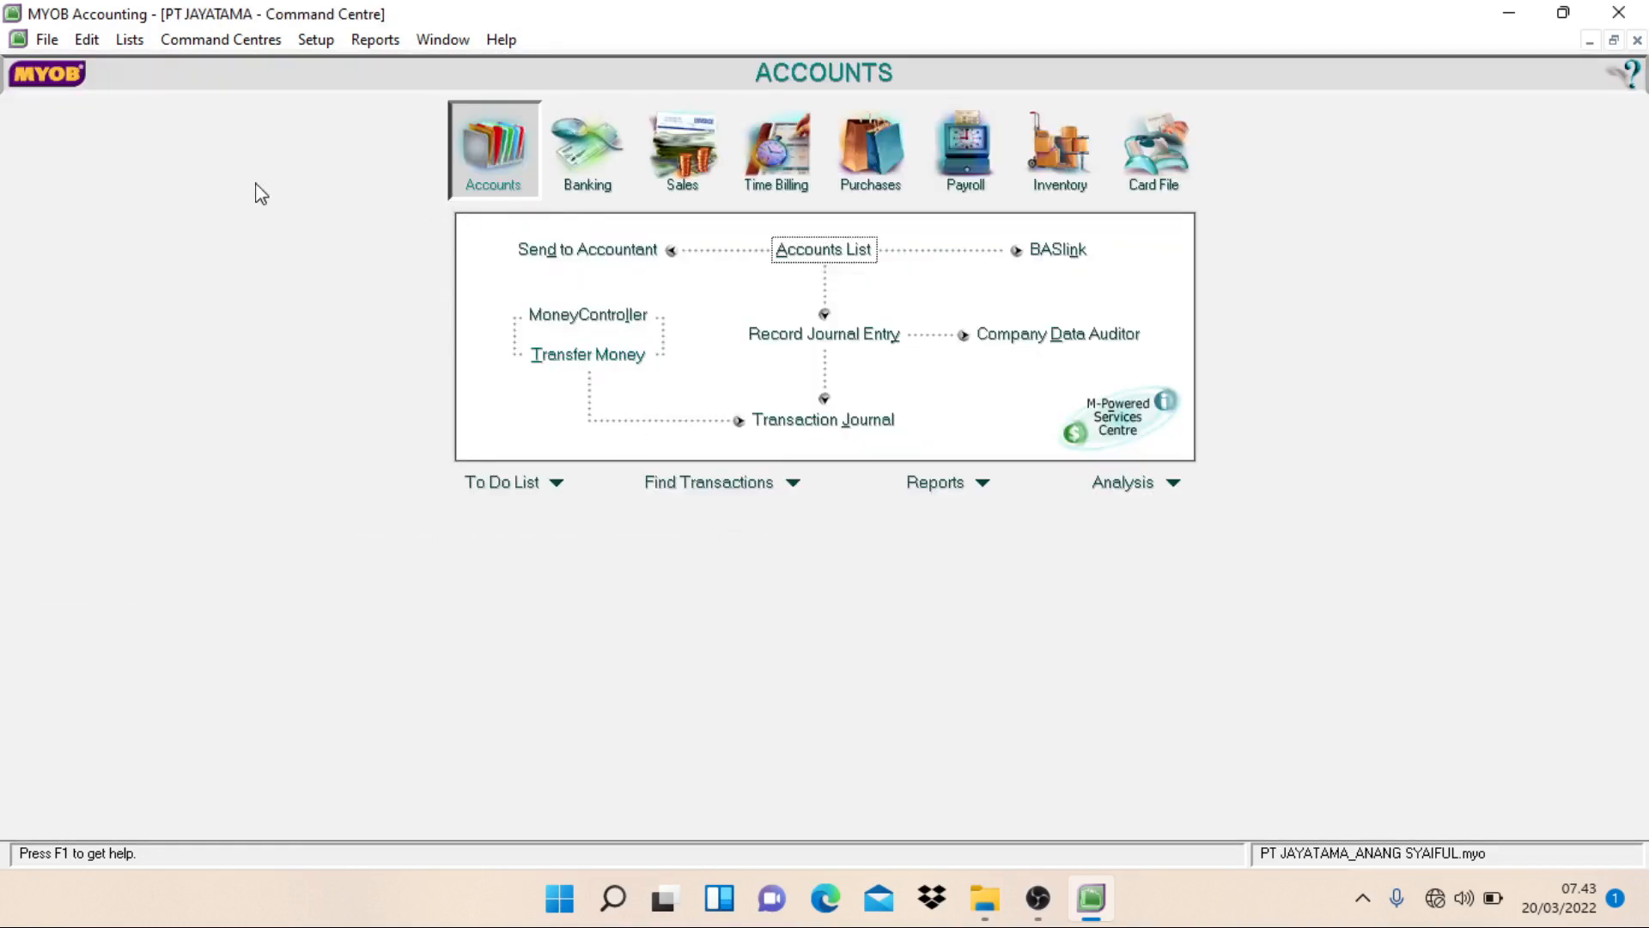
left_click(320, 47)
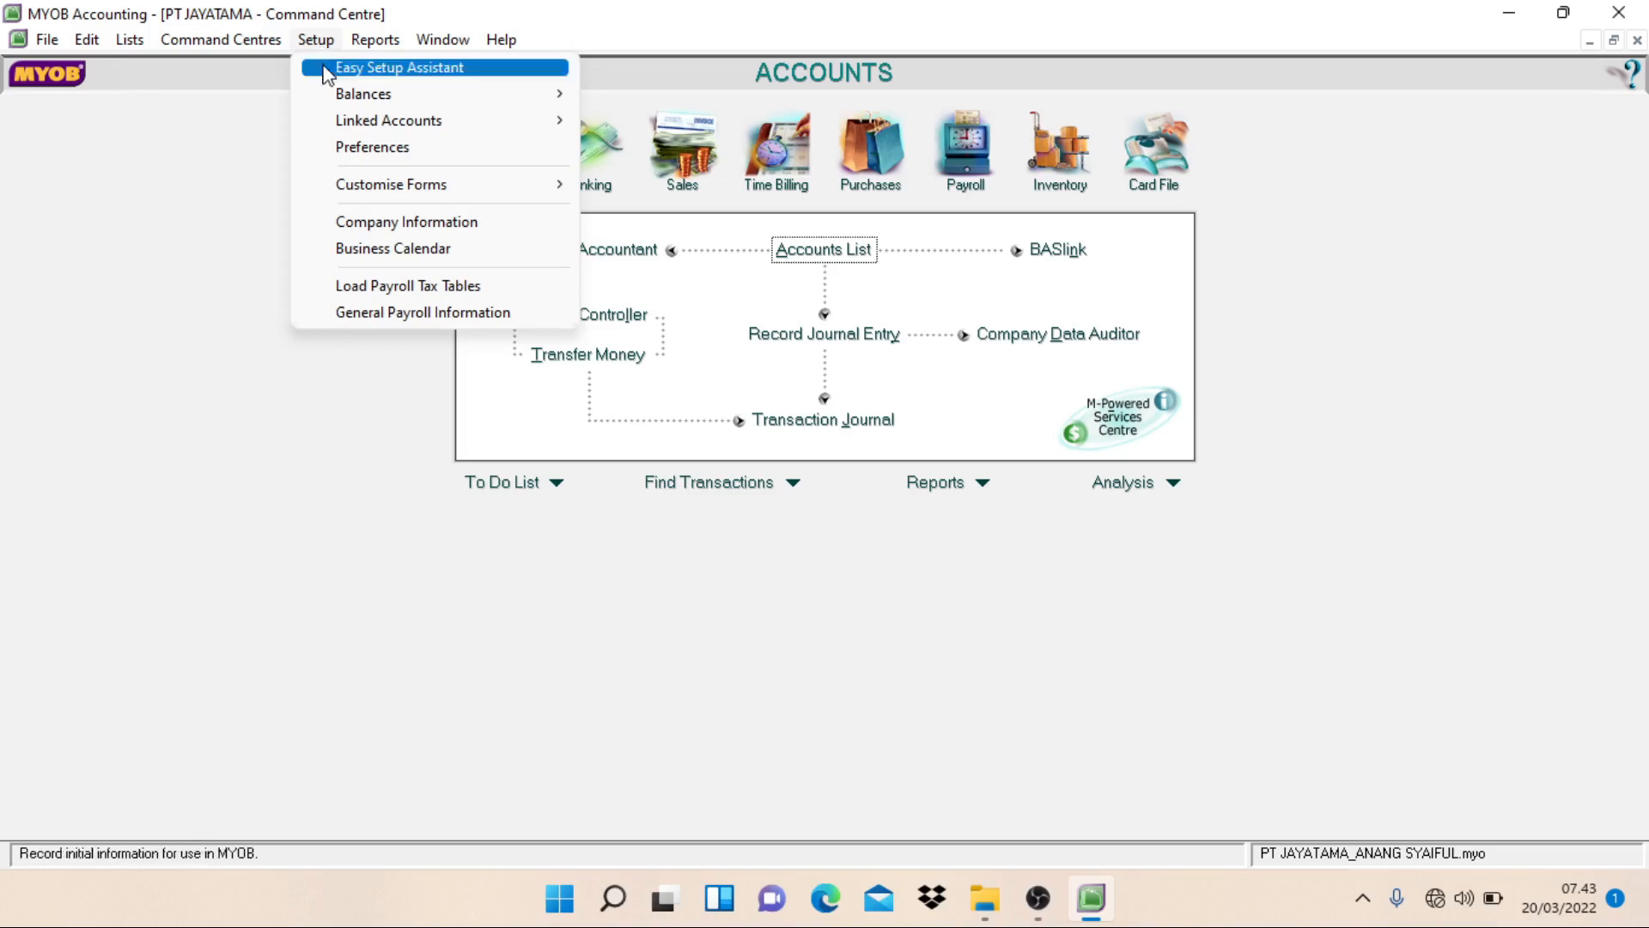
mouse_move(375, 99)
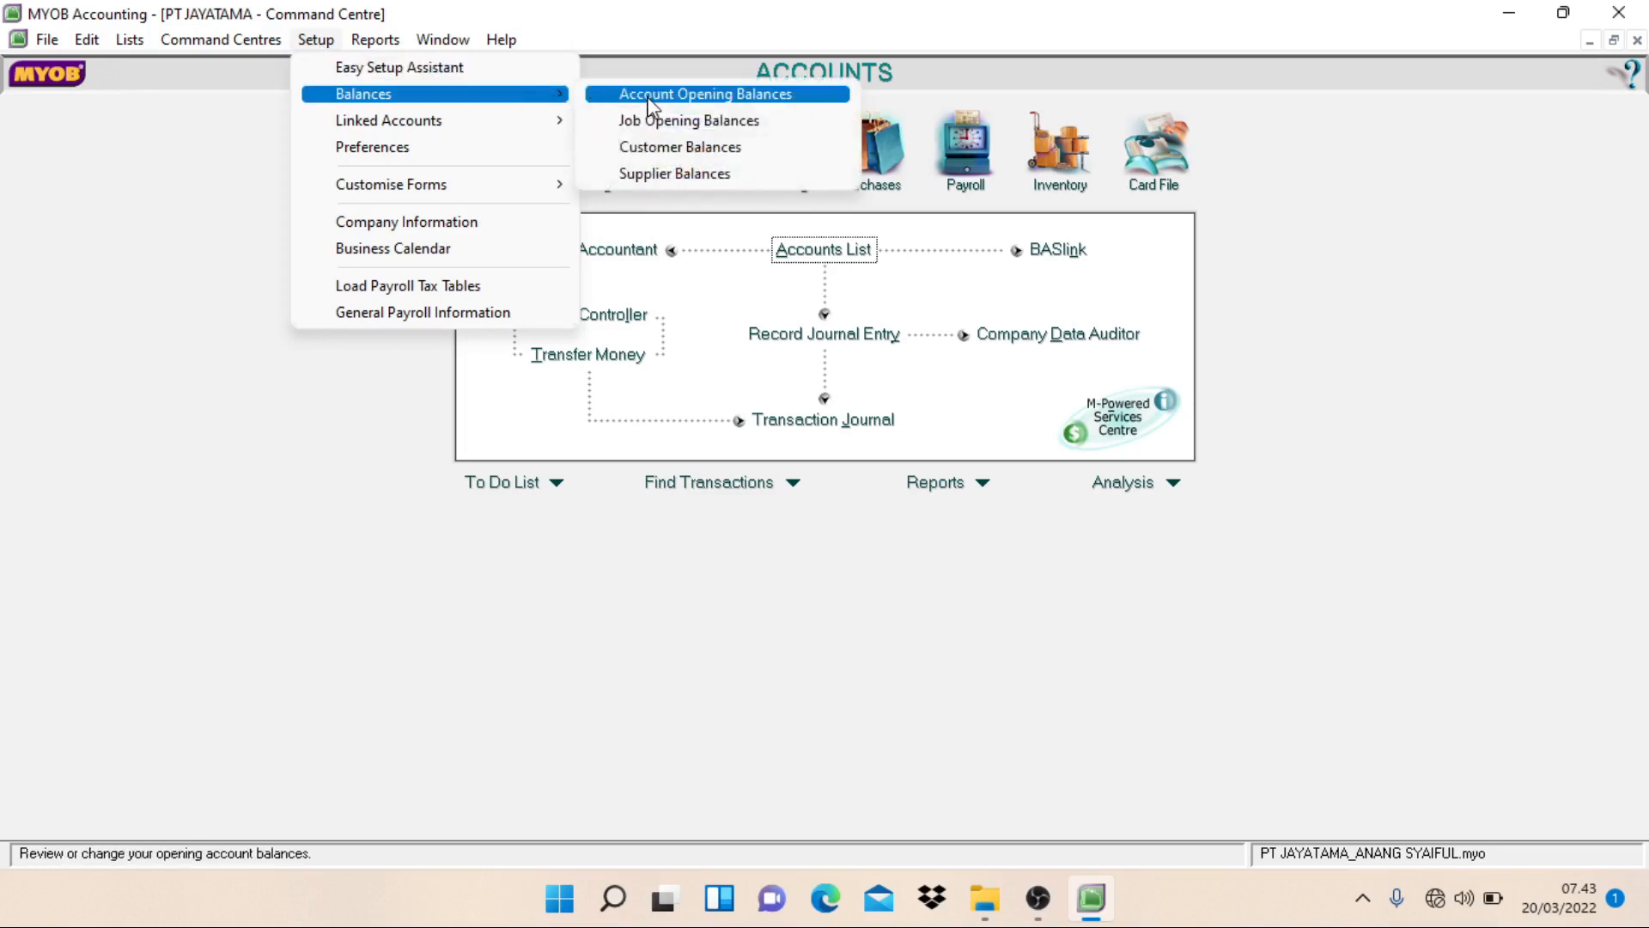
left_click(655, 94)
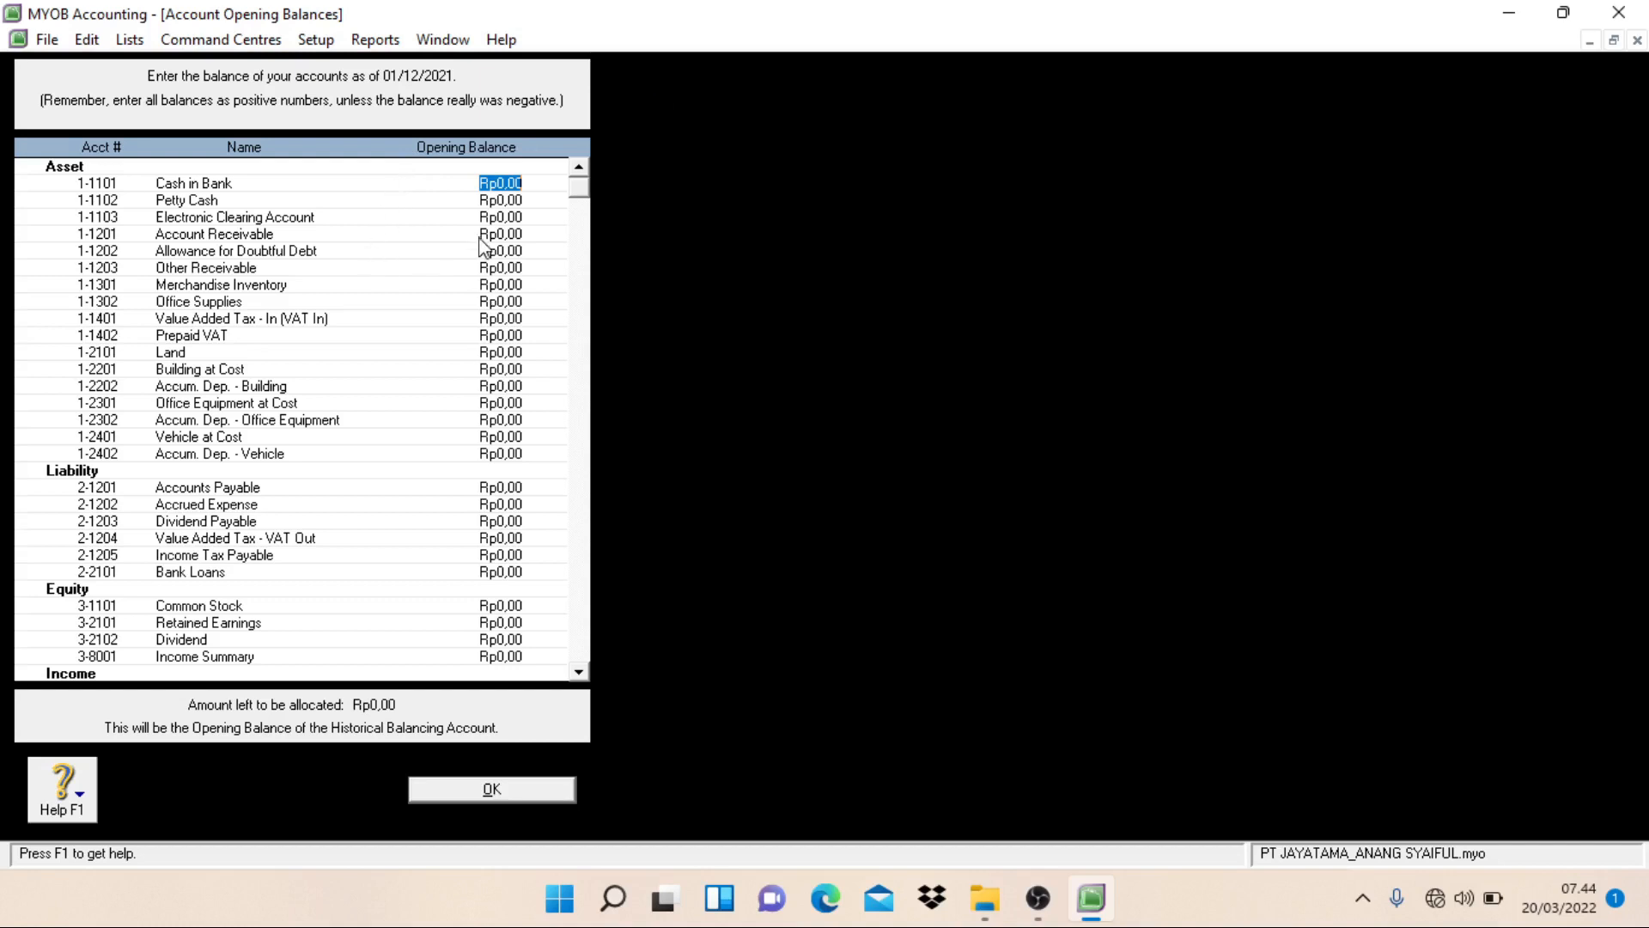
Step: Set the opening balances of Cash in Bank to Rp1.751.442.200 and Petty Cash to Rp20.000.000
left_click(512, 255)
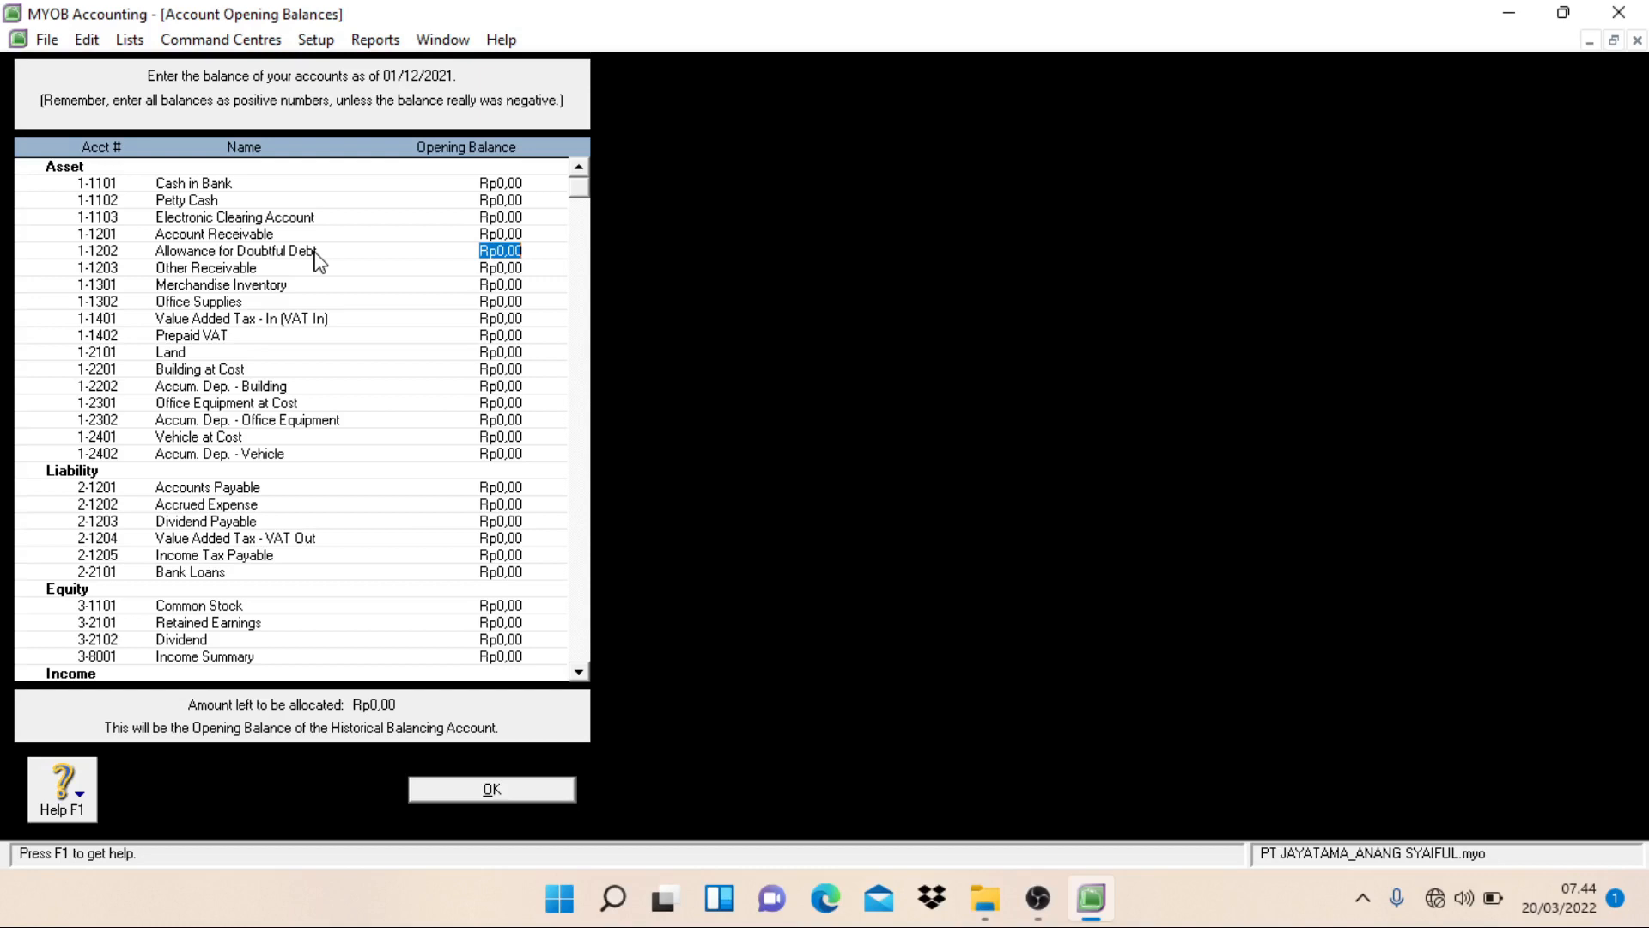
left_click(519, 184)
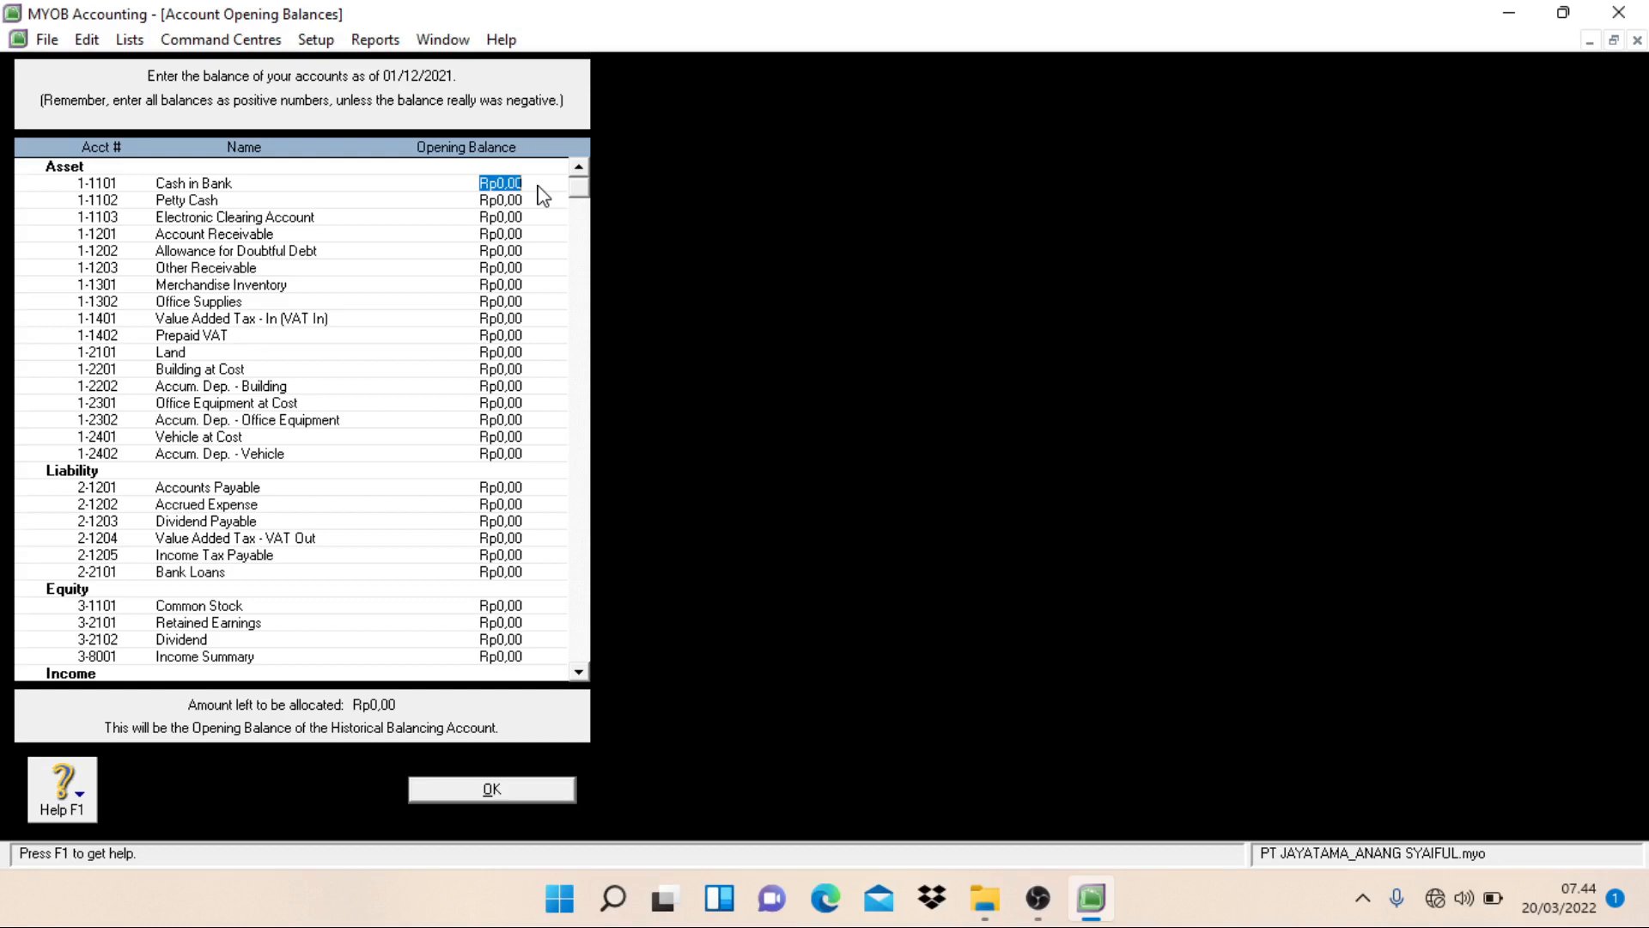
type("1.7")
type("51.")
type("442.")
type("200")
key("Tab")
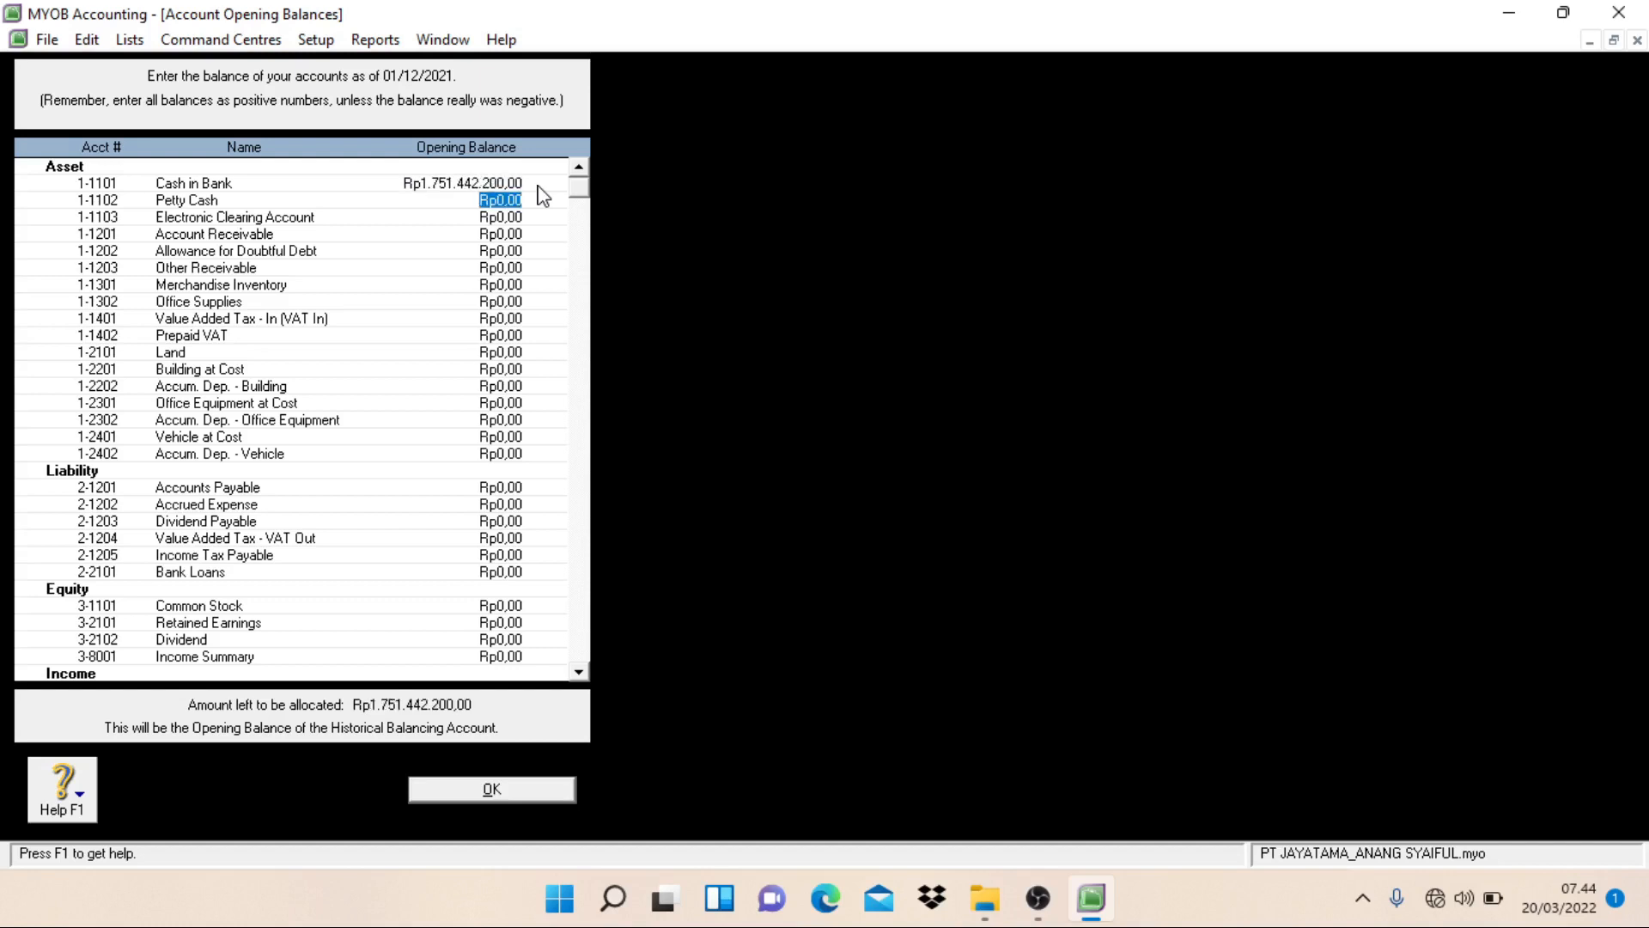
type("20000000")
key("Tab")
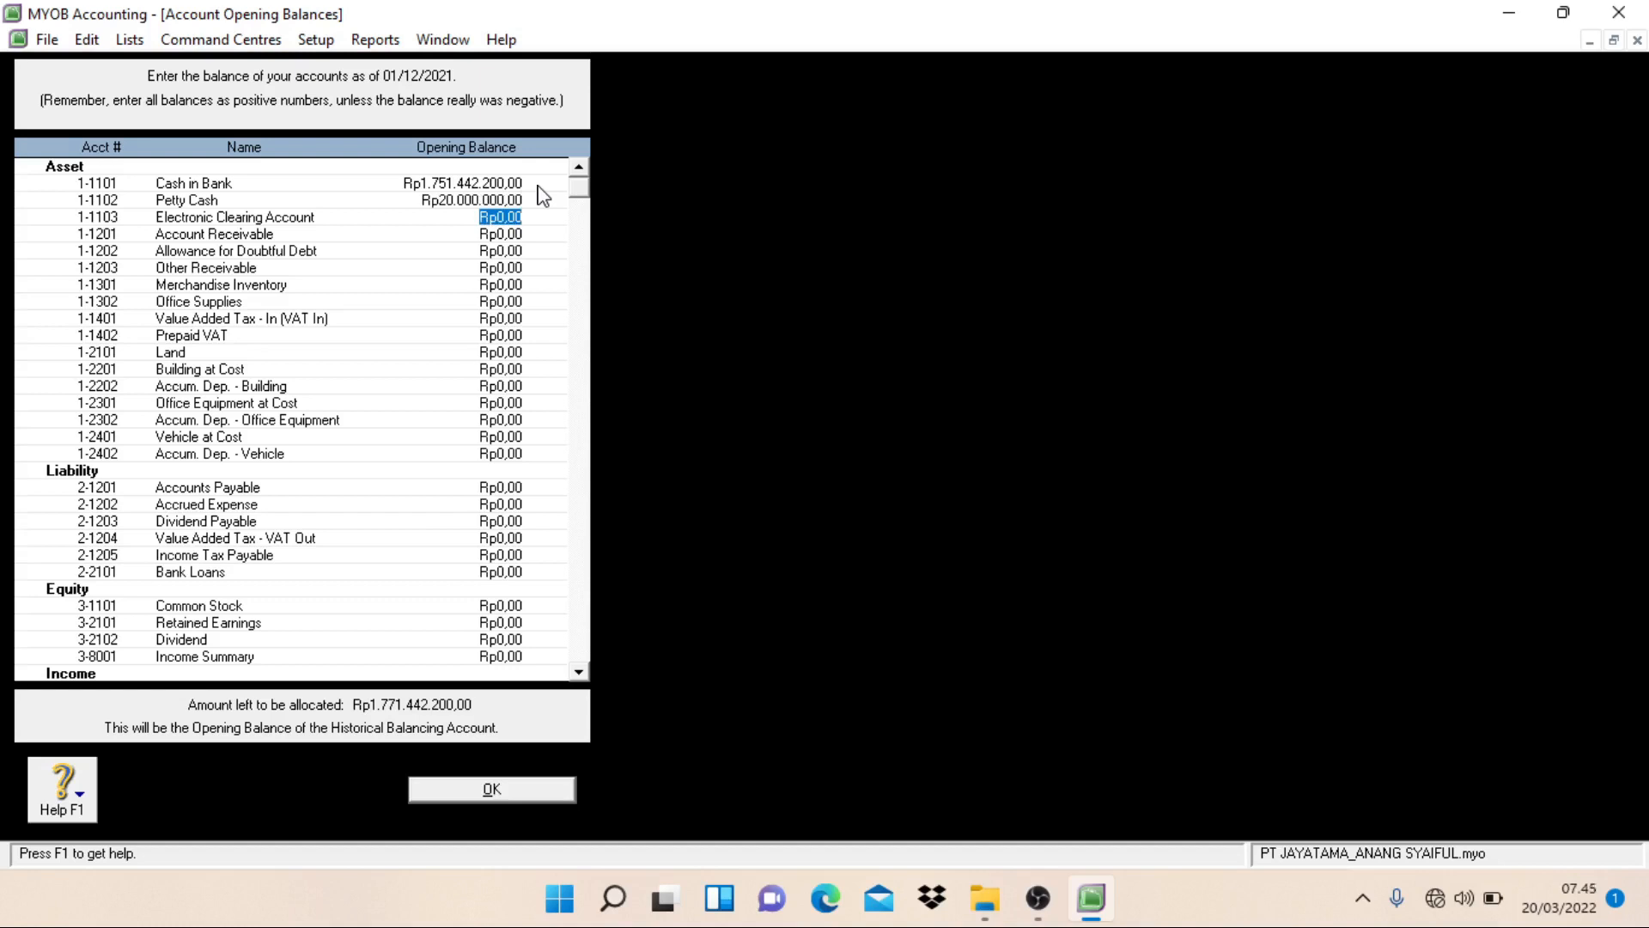
Step: Set the opening balances of Account Receivable to Rp1.393.700.000 and Allowance for Doubtful Debt to -Rp13.937.000
key("Tab")
type("1393700000000")
key("Tab")
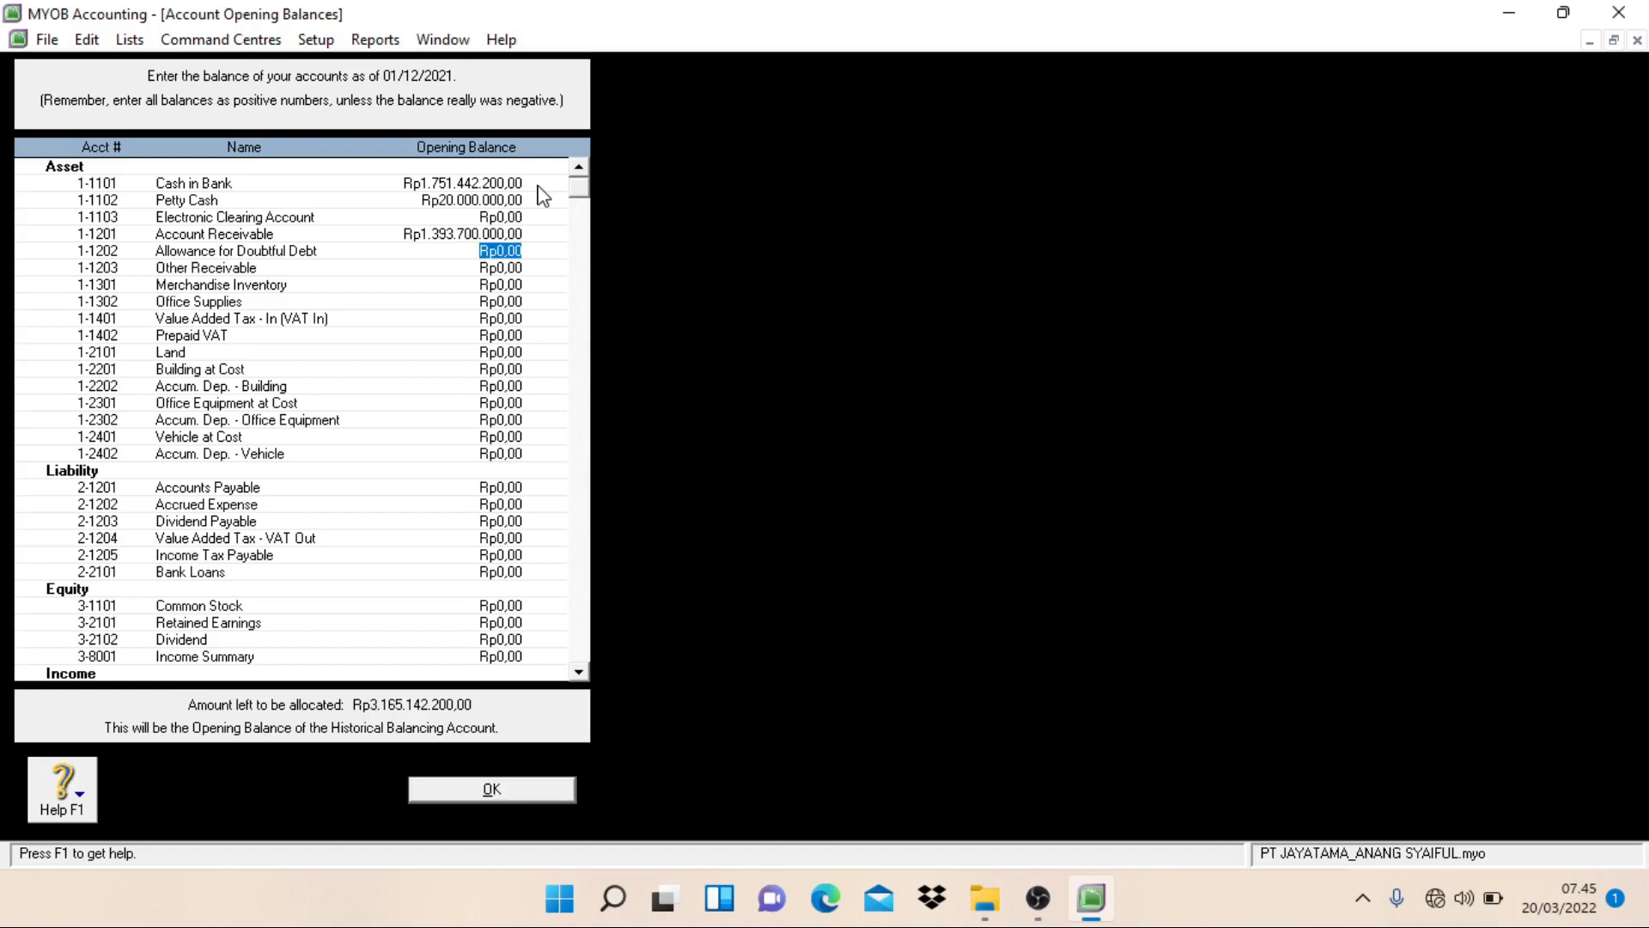
type("-13937000")
key("Tab")
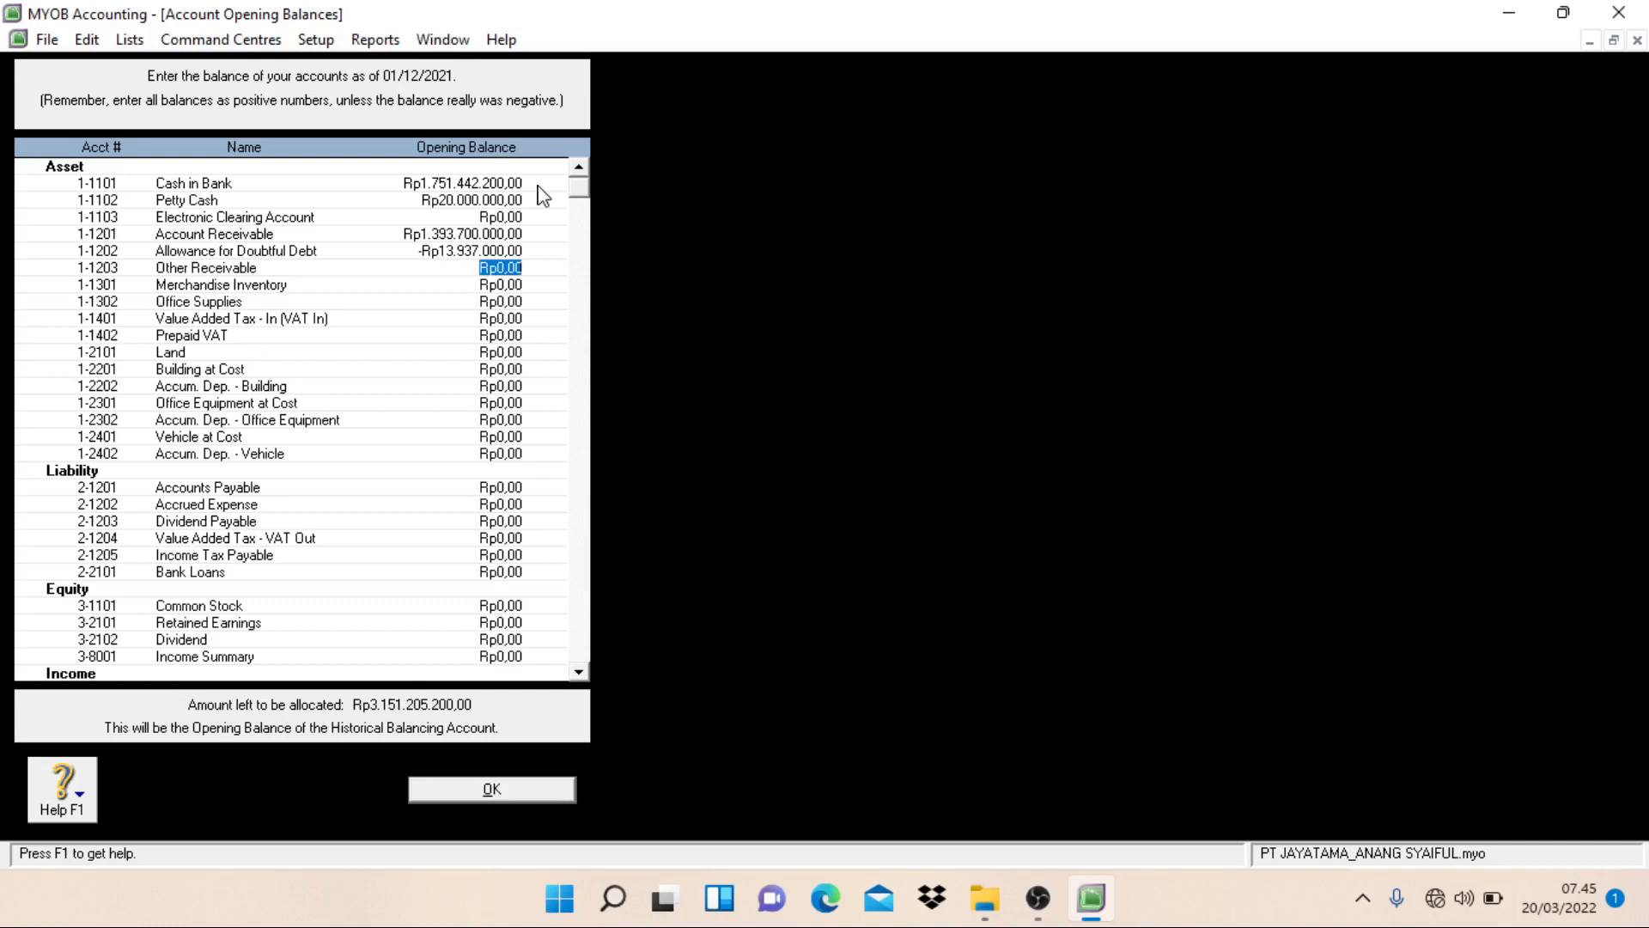
Step: Set the opening balances of Other Receivable to Rp3.750.000 and Merchandise Inventory to Rp864.375.000
type("3.750.00")
type("0000")
key("Tab")
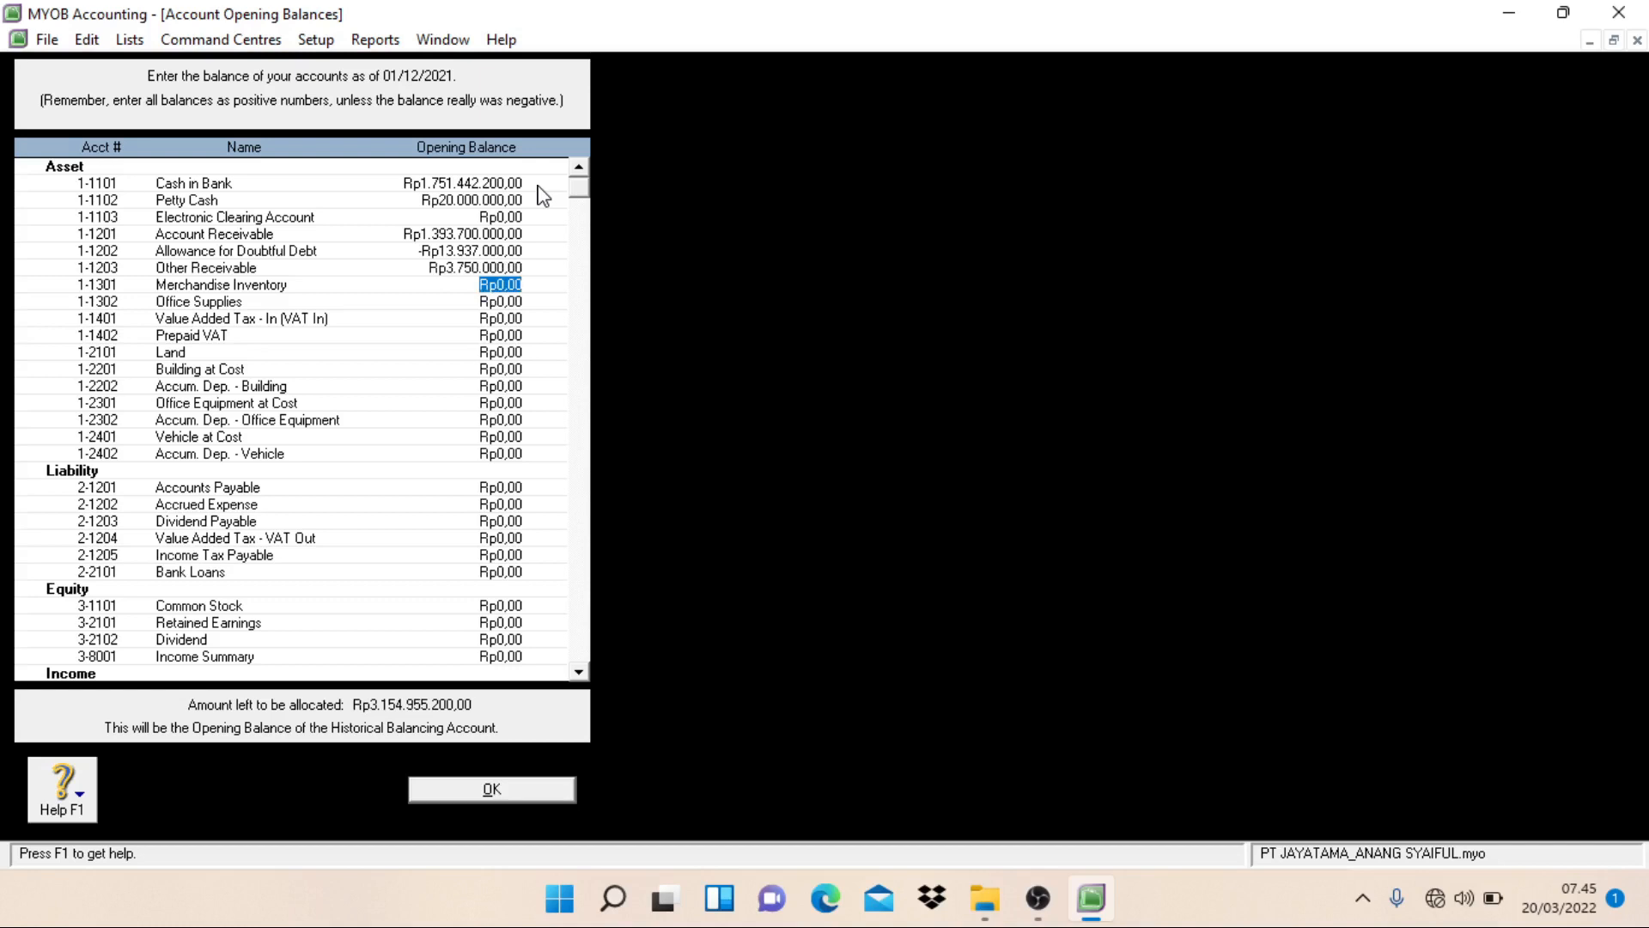
type("86")
type("4.375.0")
type("000")
key("Tab")
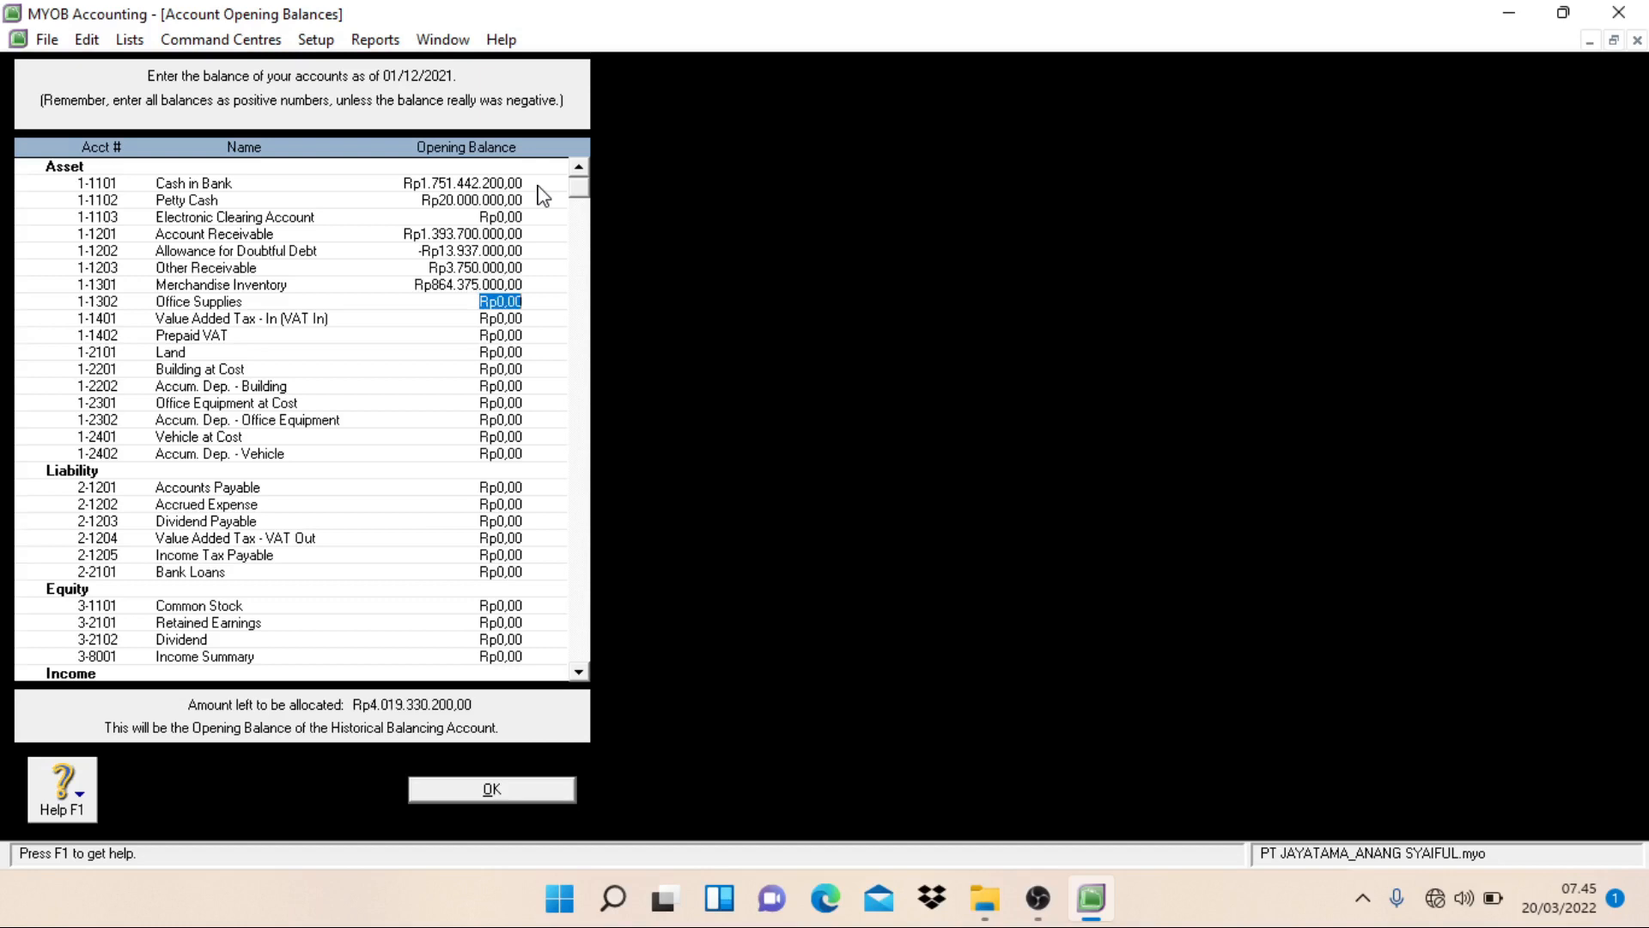
Step: Set the opening balances of Office Supplies to Rp3.050.000 and Prepaid VAT to Rp1.481.812.500, skipping VAT In
type("3.050.0")
type("00")
key("Tab")
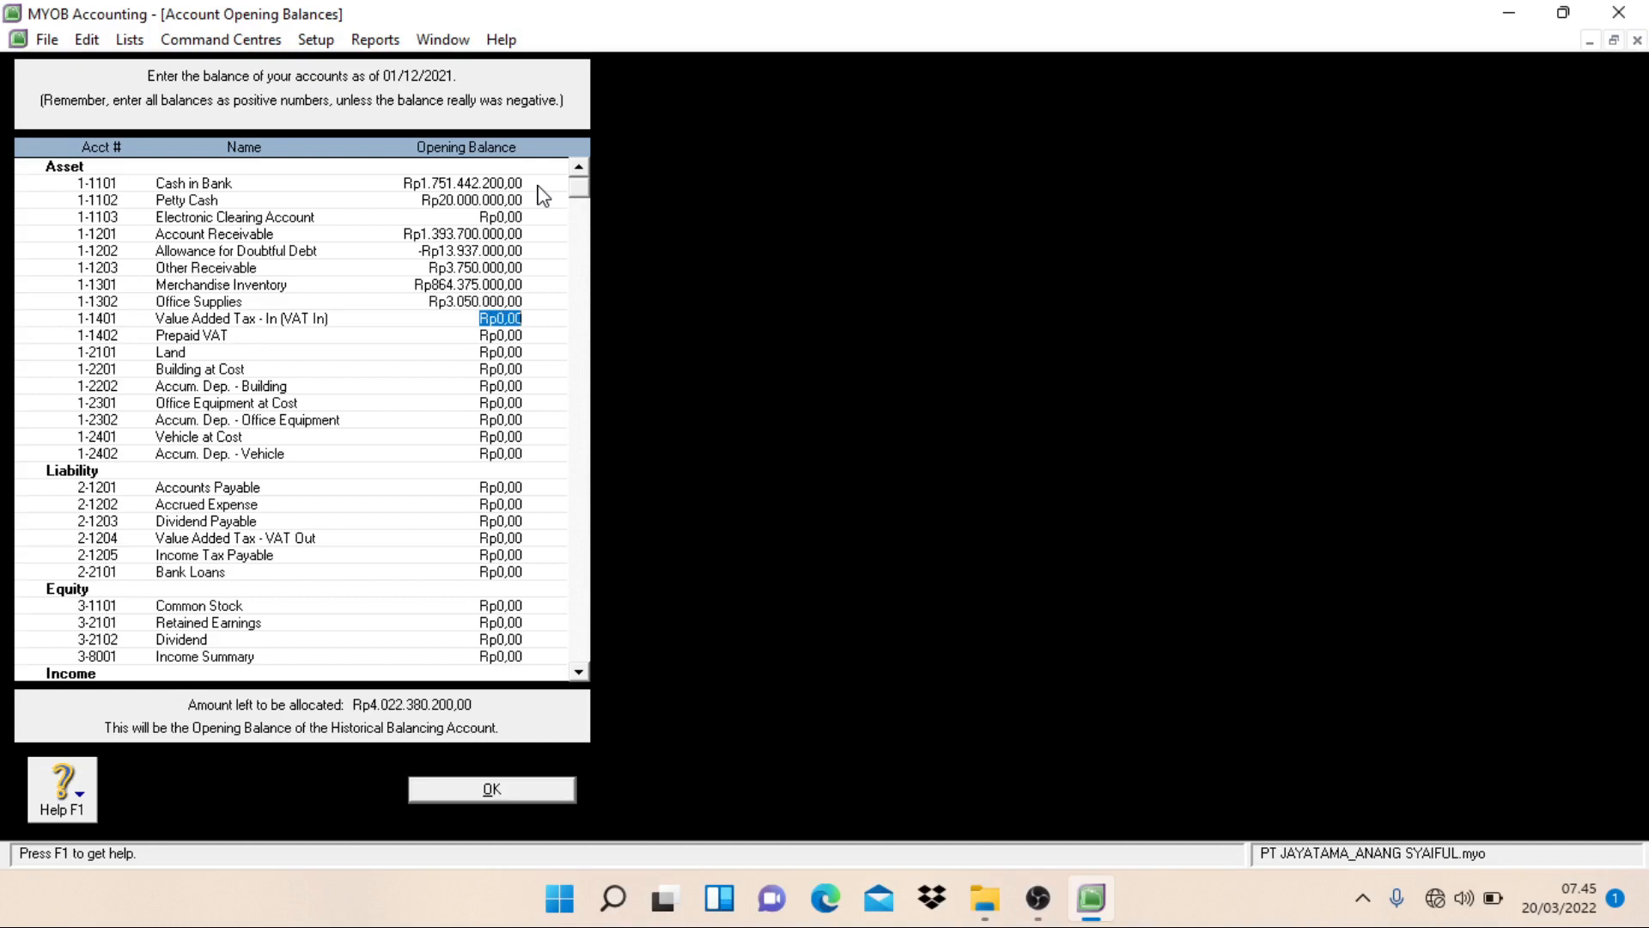
key("Tab")
type("1.4")
type("8")
type("1.81")
type("2.")
type("500")
key("Tab")
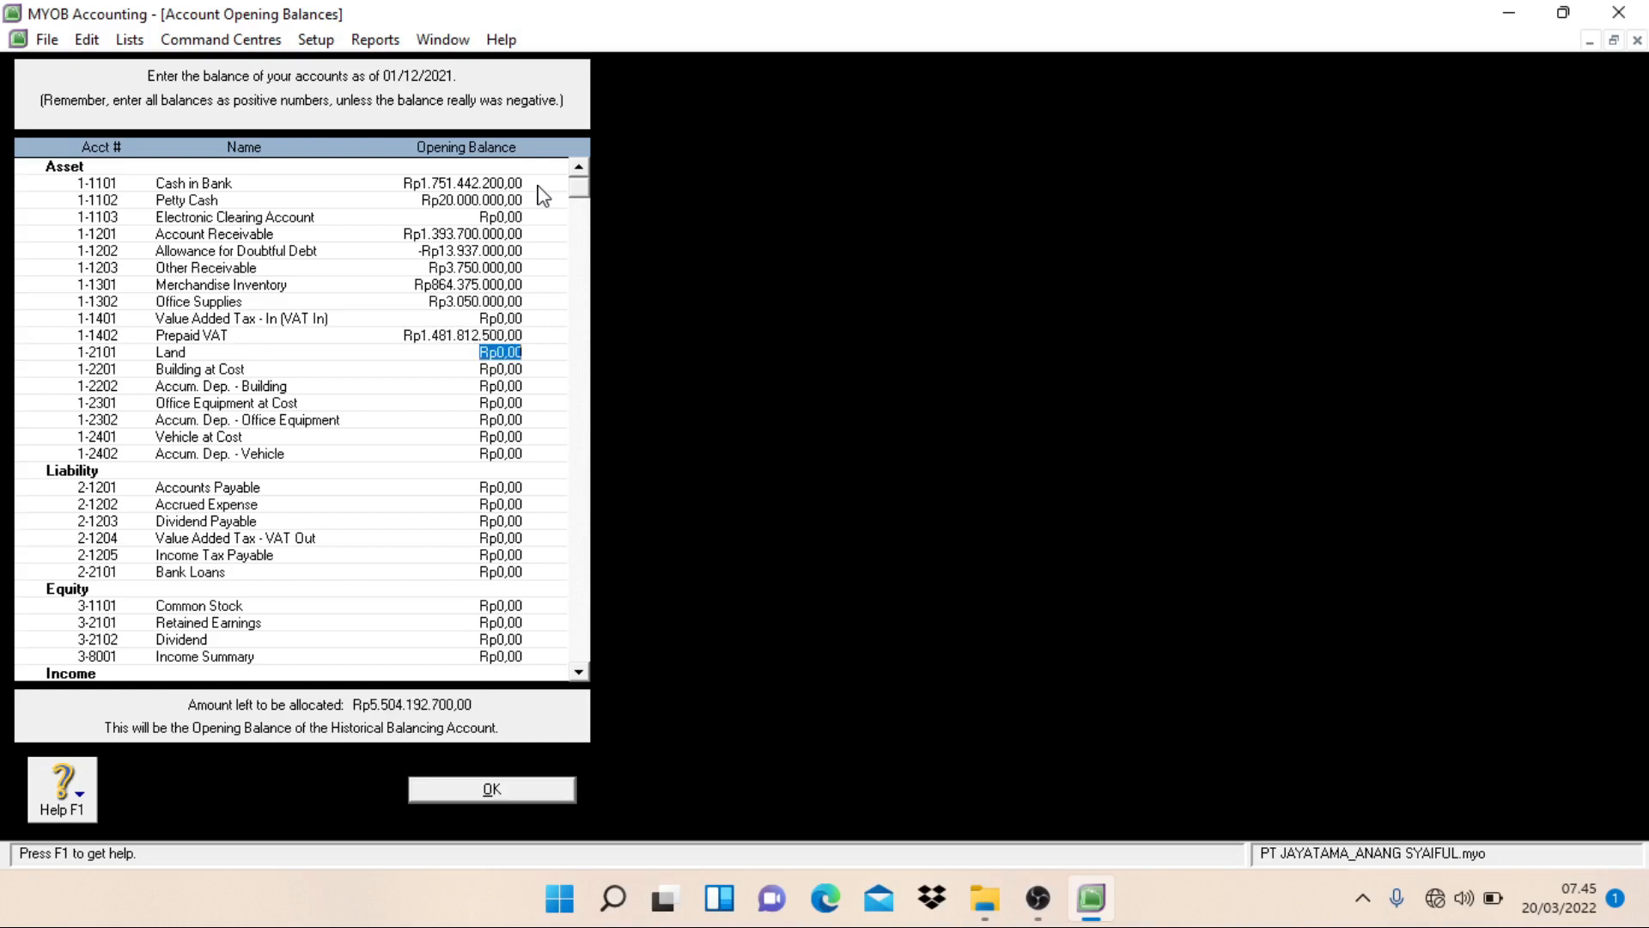
Step: Set the opening balance of Land to Rp2.500.000.000
type("2500000000")
key("Tab")
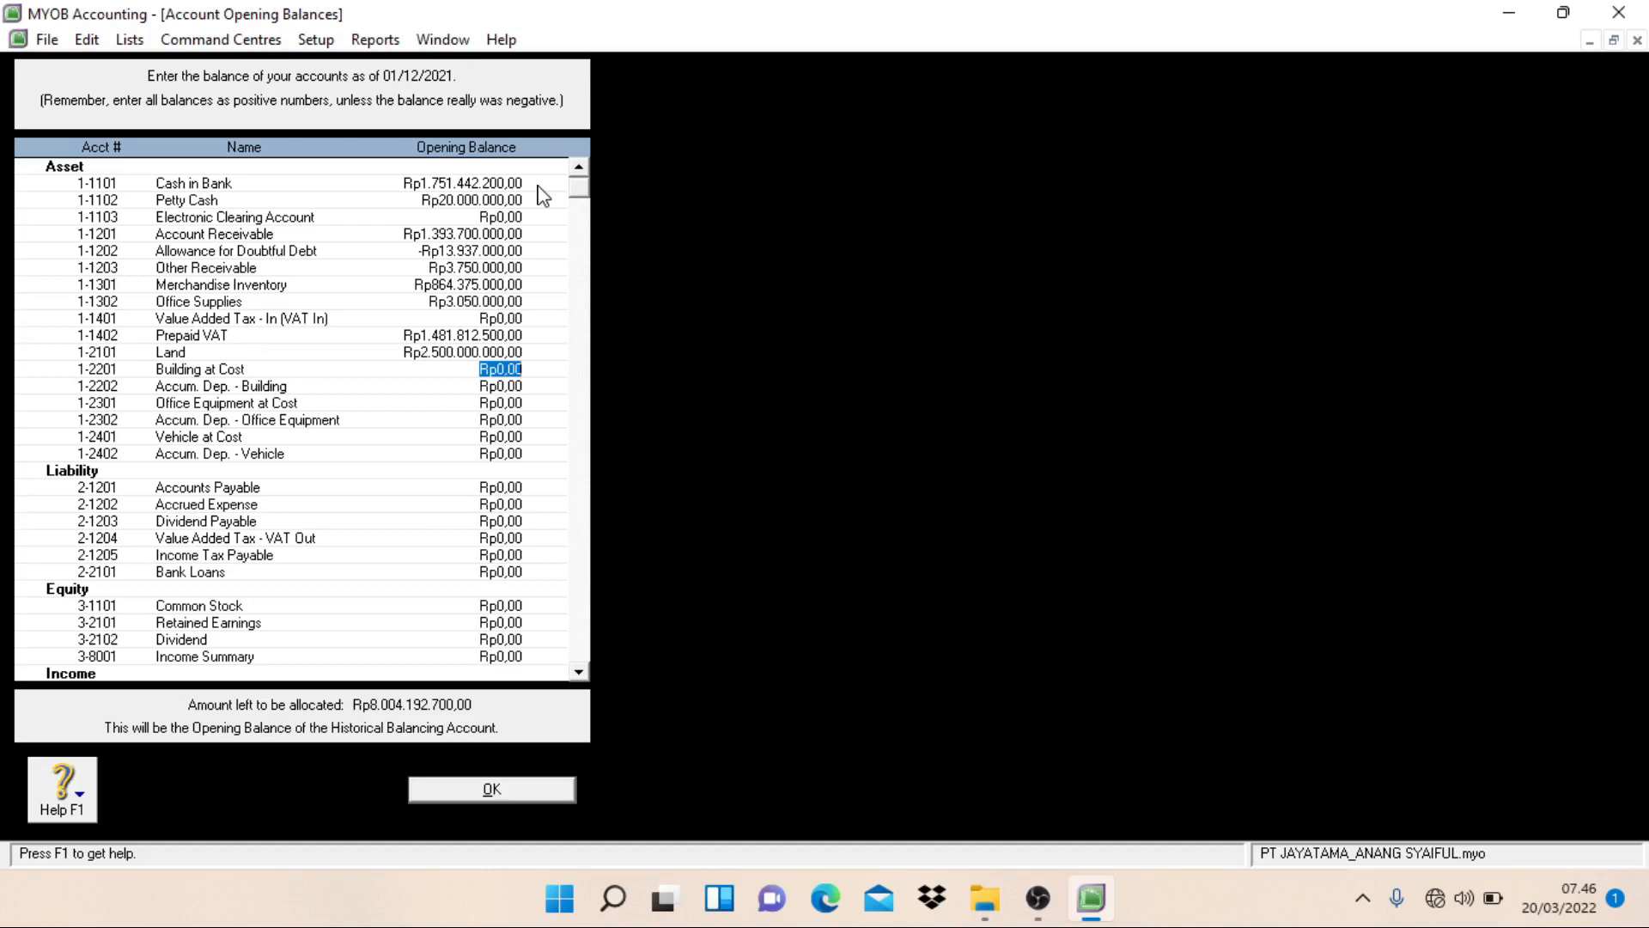
Step: Correct the opening balance of Land to Rp1.000.000.000 and set Building at Cost to Rp2.500.000.000
left_click(483, 357)
key("BackSpace")
left_click(482, 367)
type("1")
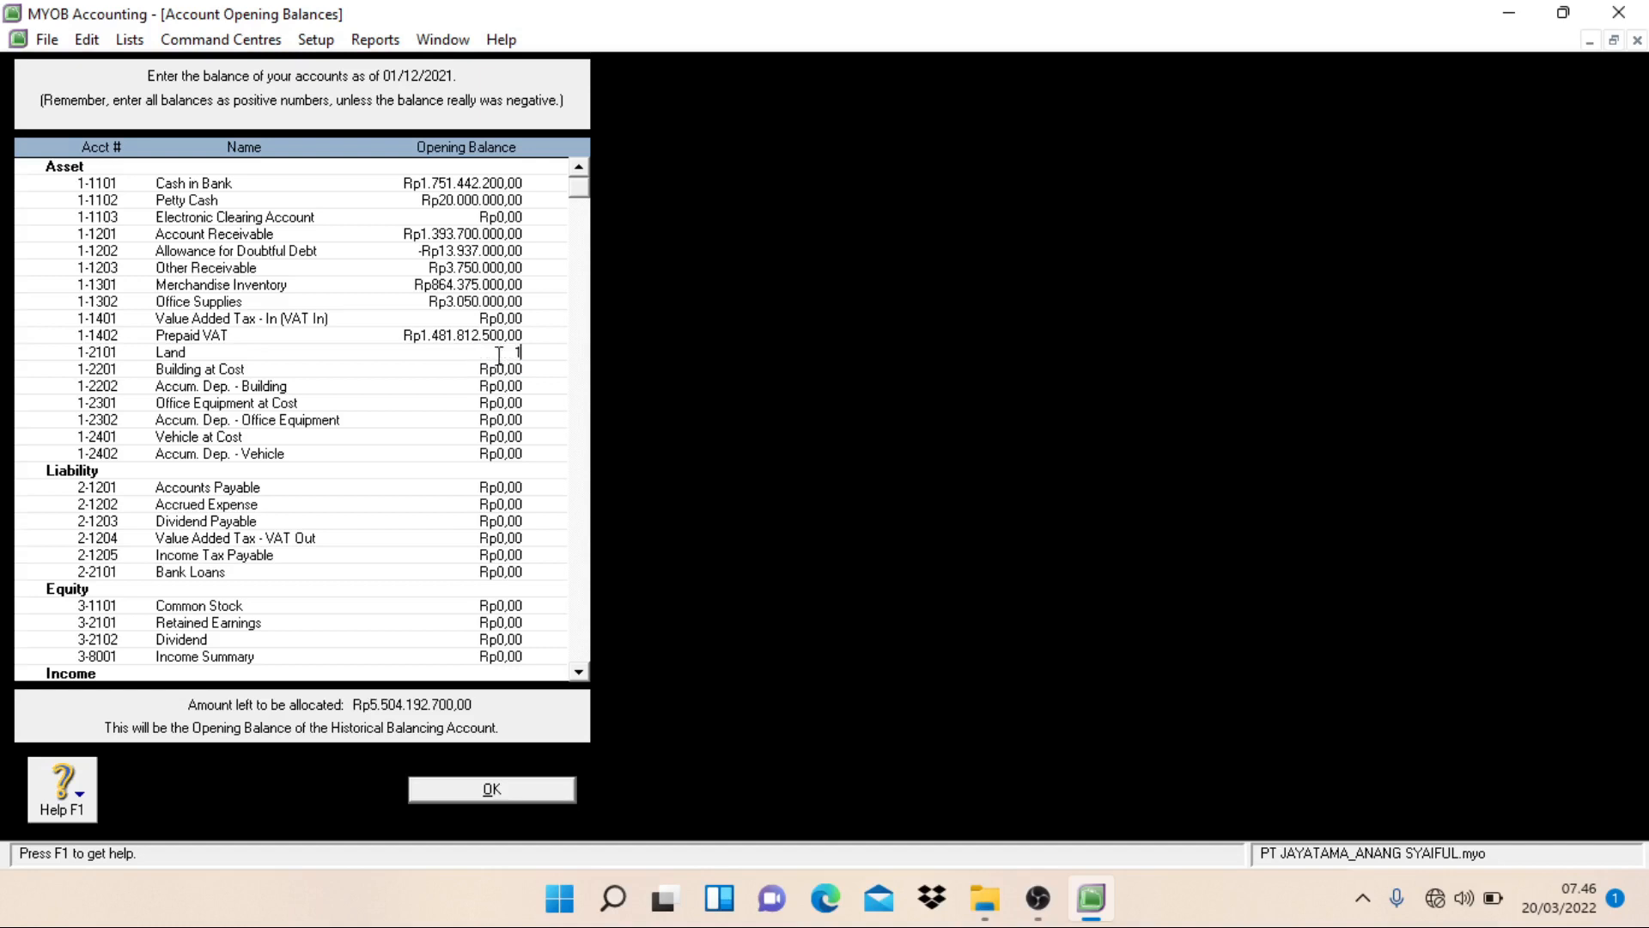
type(".000.000.000")
key("Tab")
type("25000000000")
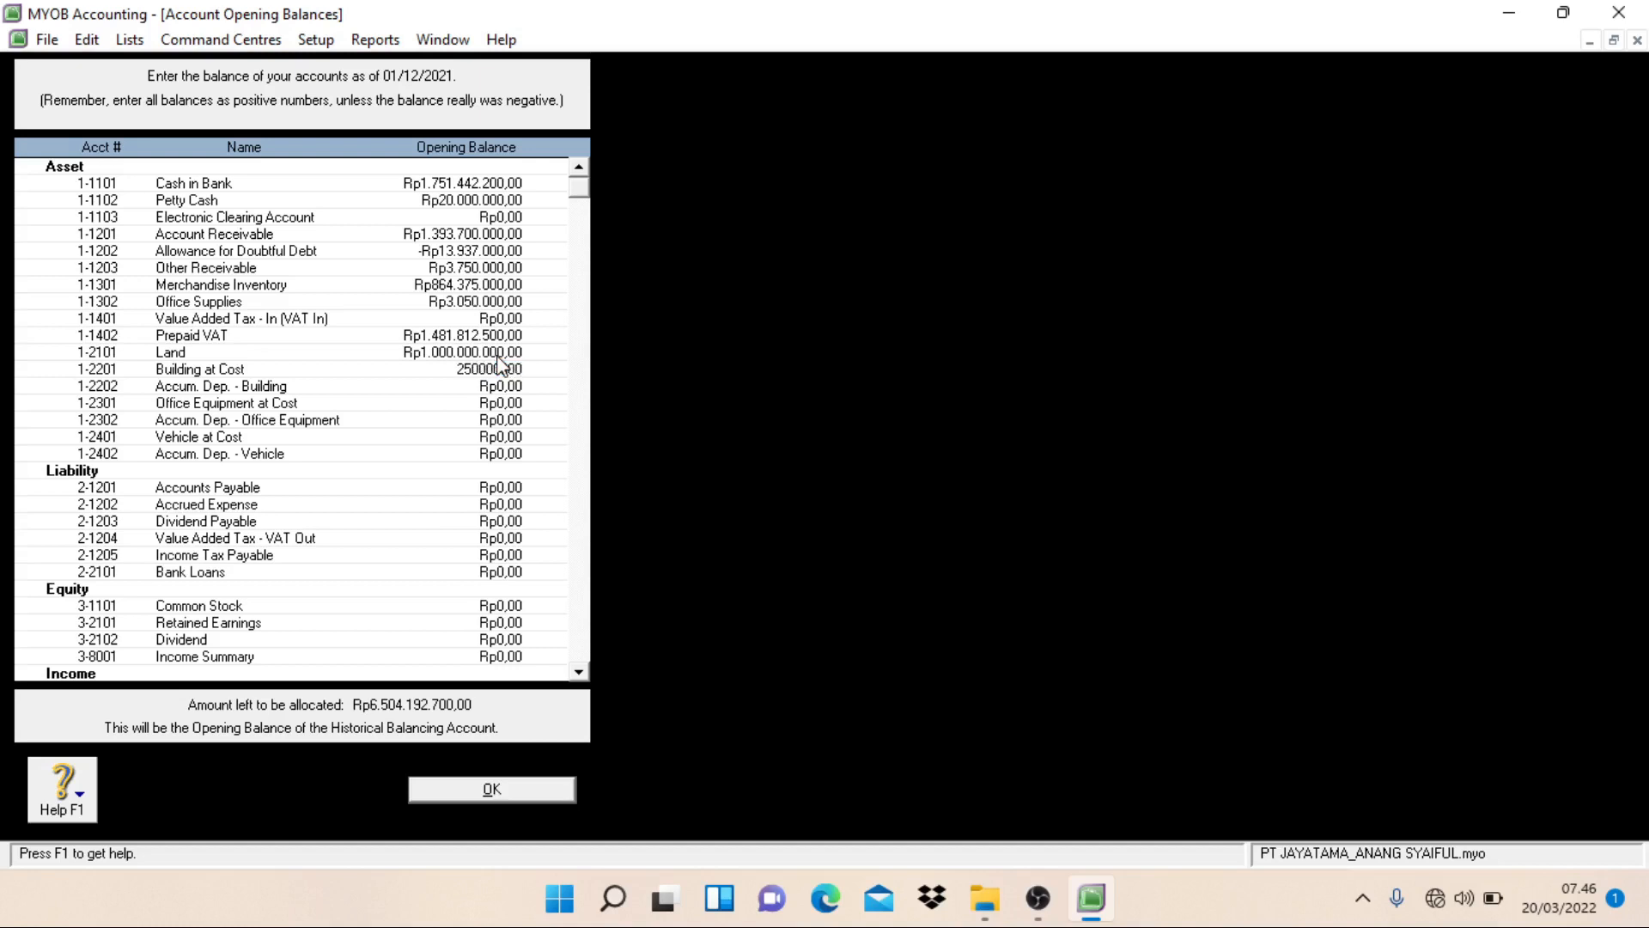
type("0")
key("Tab")
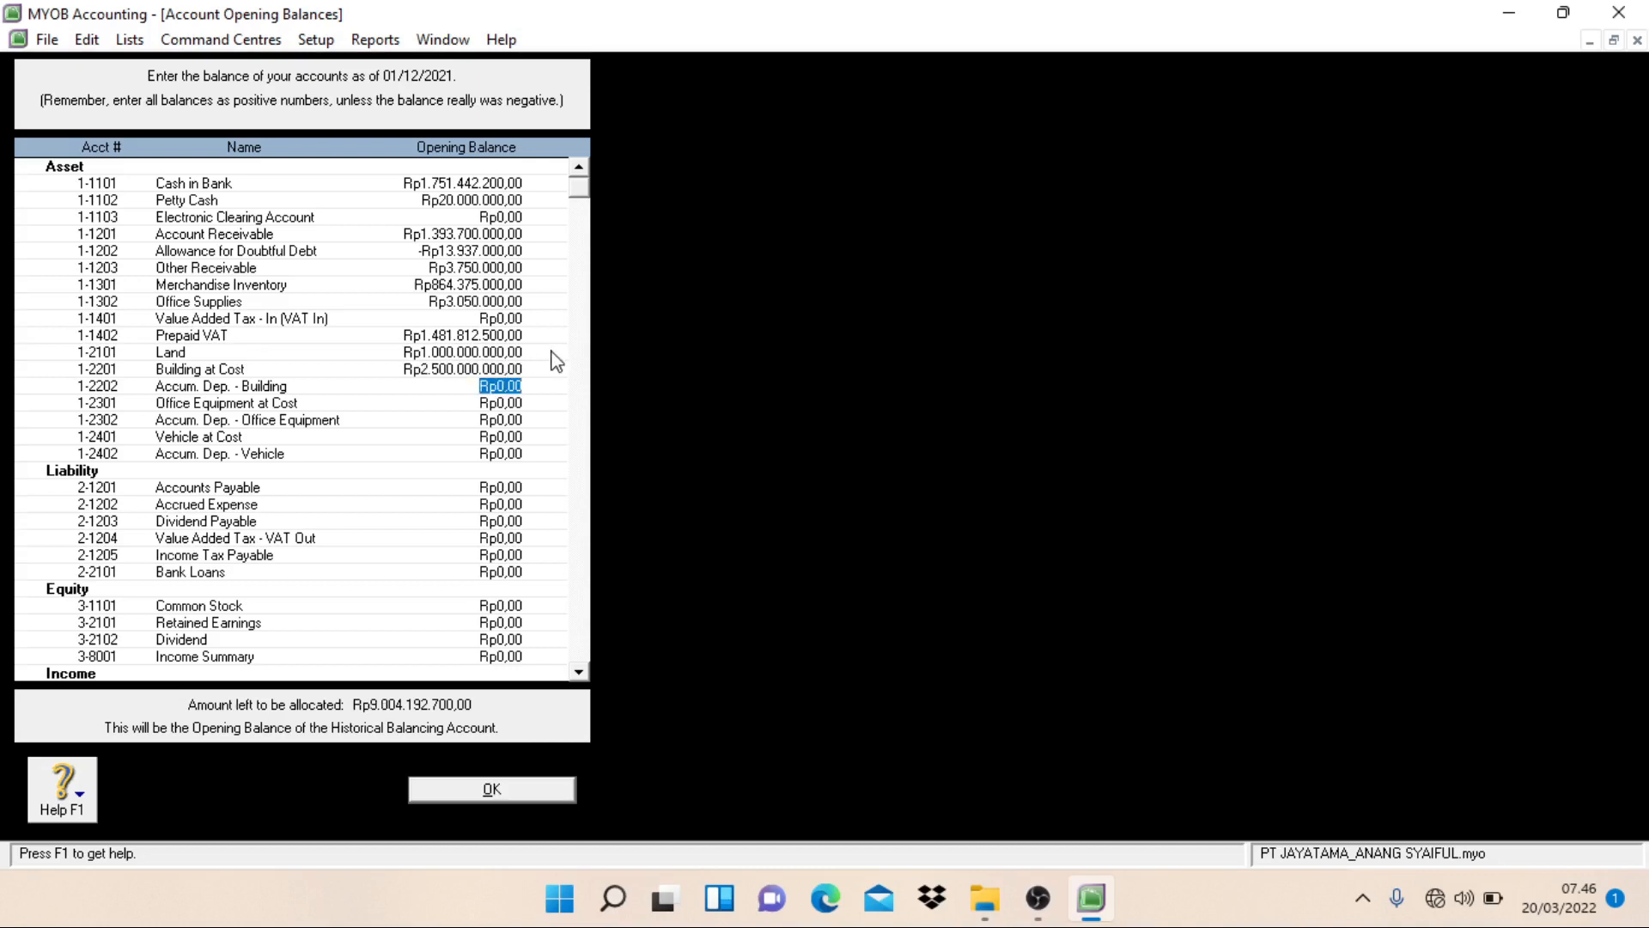
Step: Set the opening balances of Accum. Dep. - Building to -Rp332.000.000 and Office Equipment at Cost to Rp300.000.000
type("-Rp332.000.000")
key("Tab")
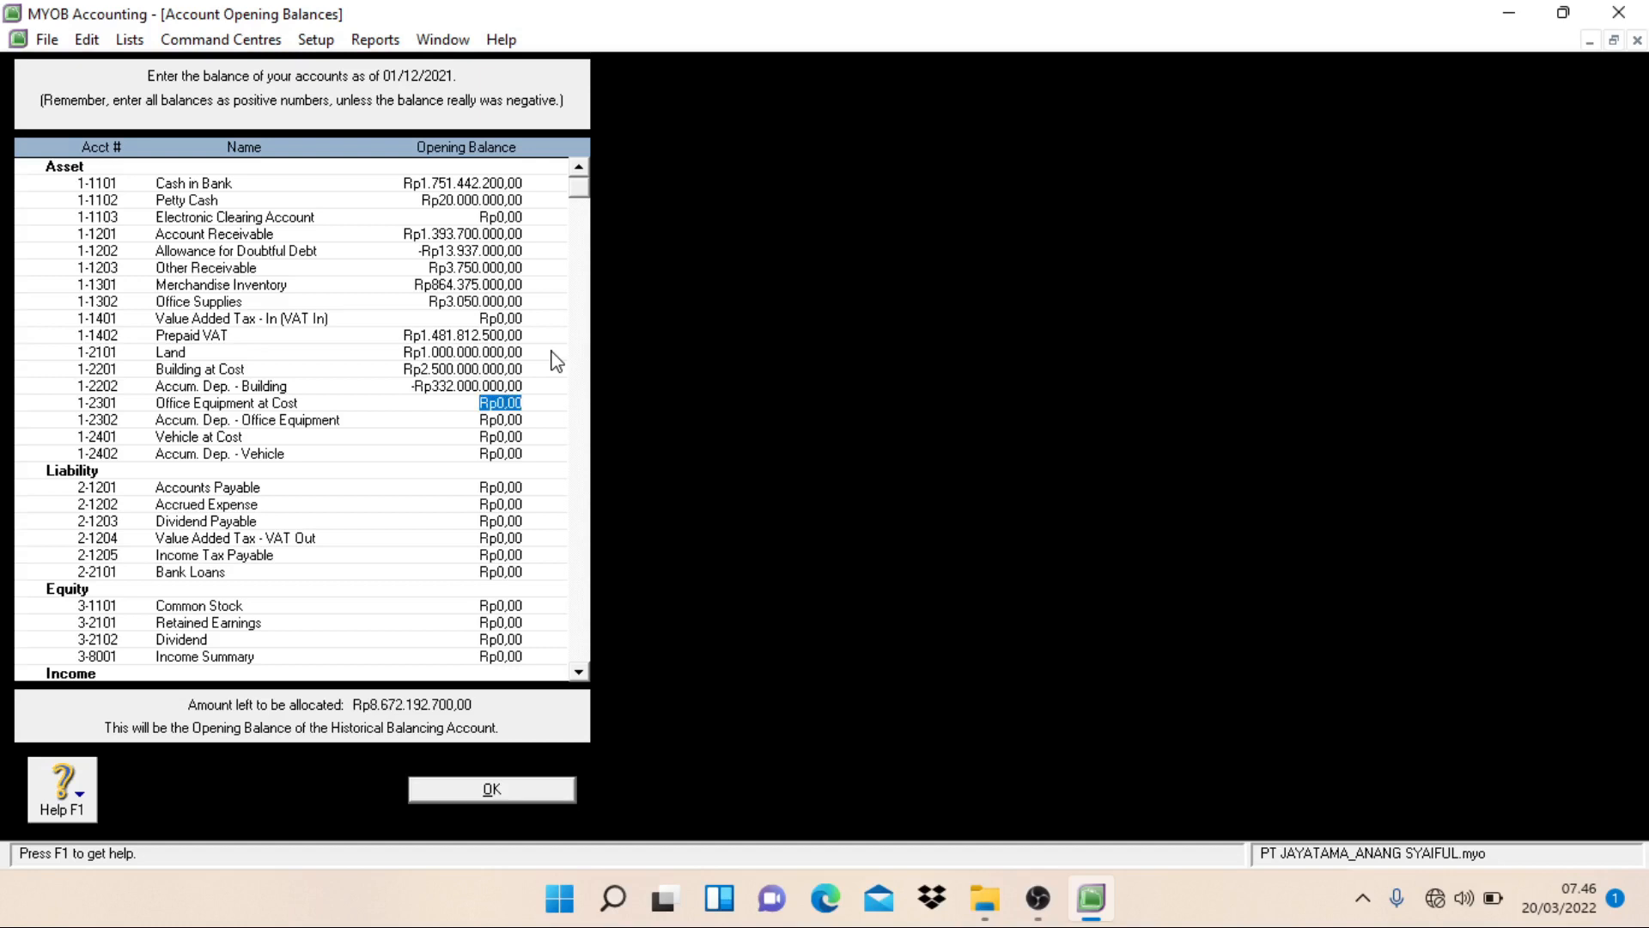
type("300.")
type("000.000")
key("Tab")
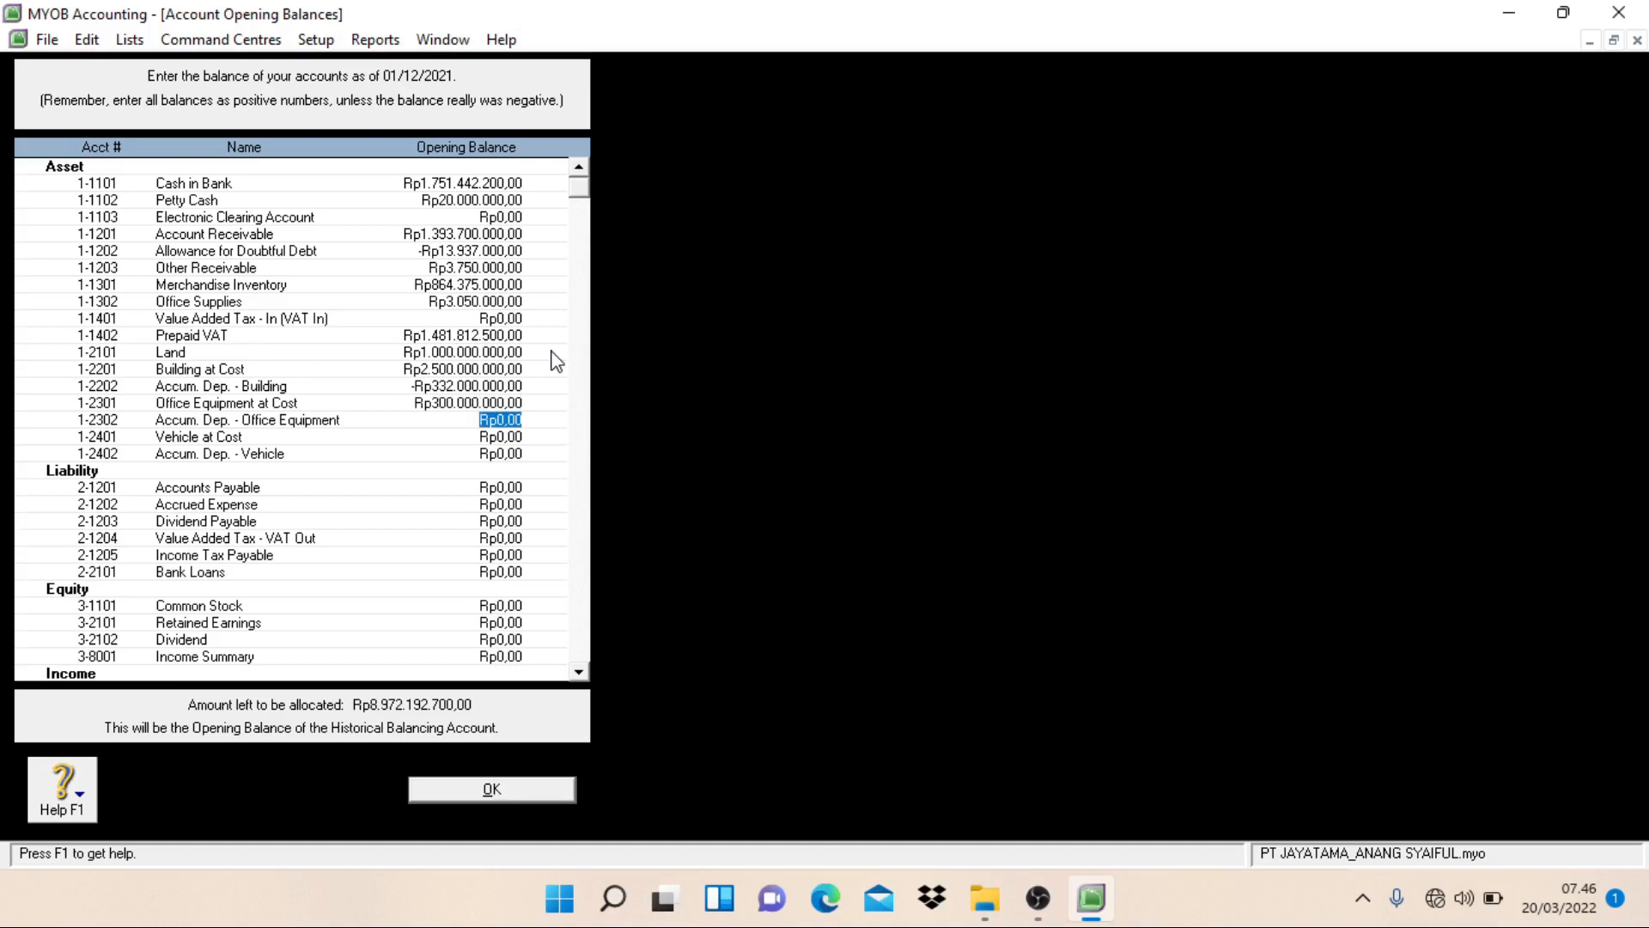
Step: Set the opening balance of Accum. Dep. - Office Equipment to Rp58.100.000
type("58.")
type("100.")
type("000")
key("Tab")
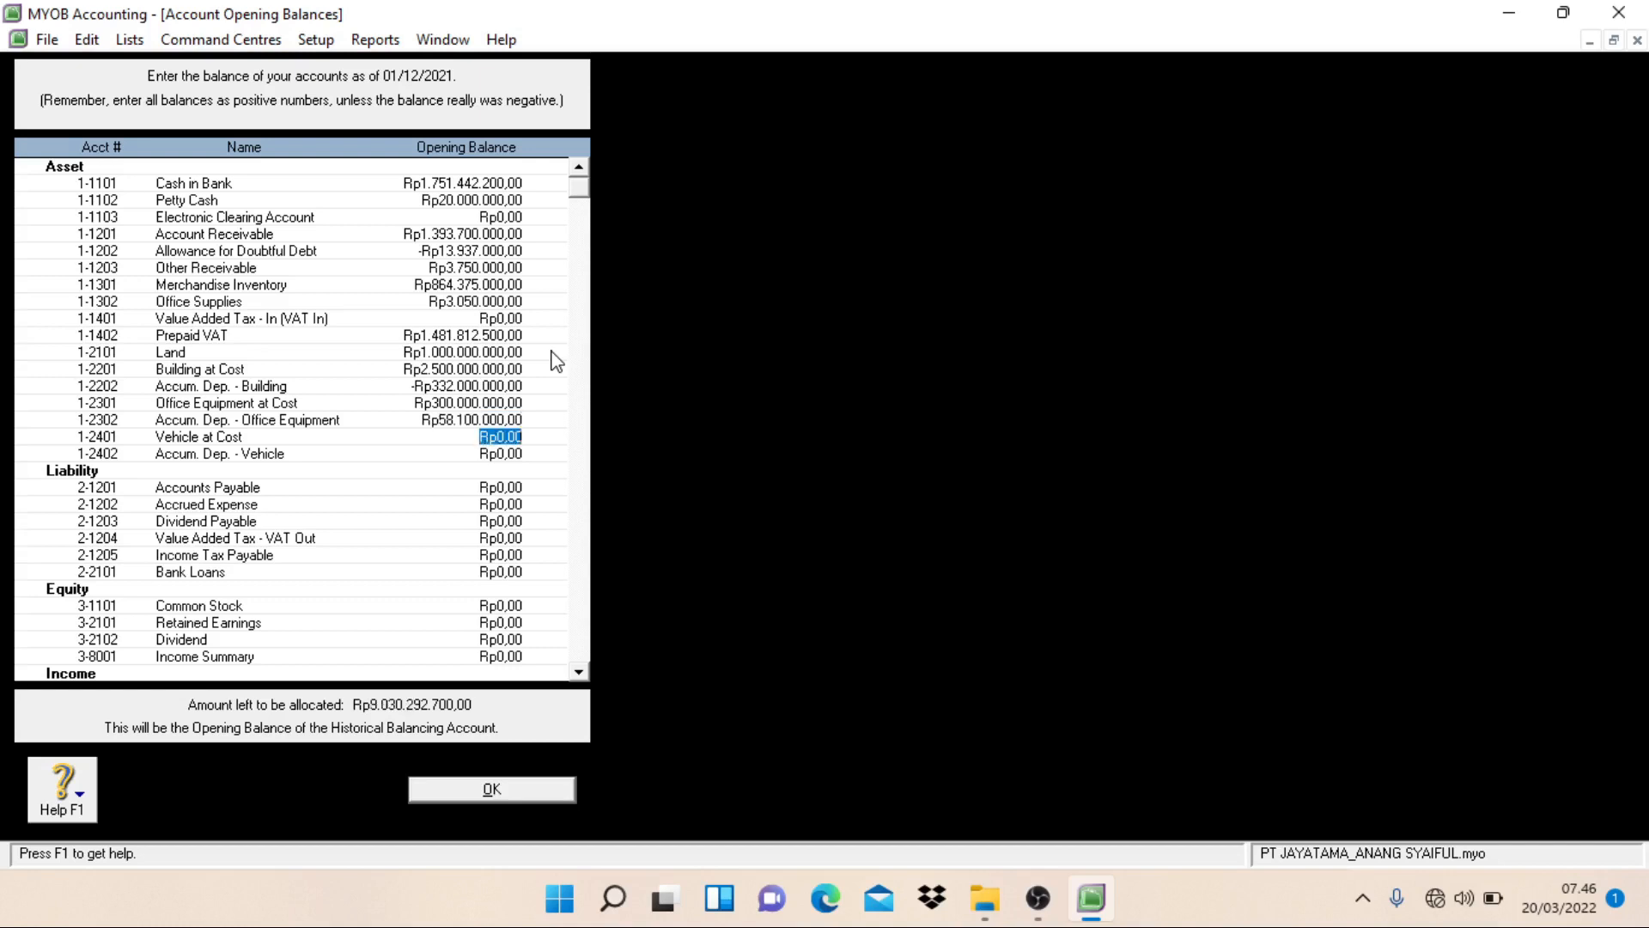
Step: Set the opening balance of Vehicle at Cost to Rp542.000.000
type("542.")
type("000.000")
key("Tab")
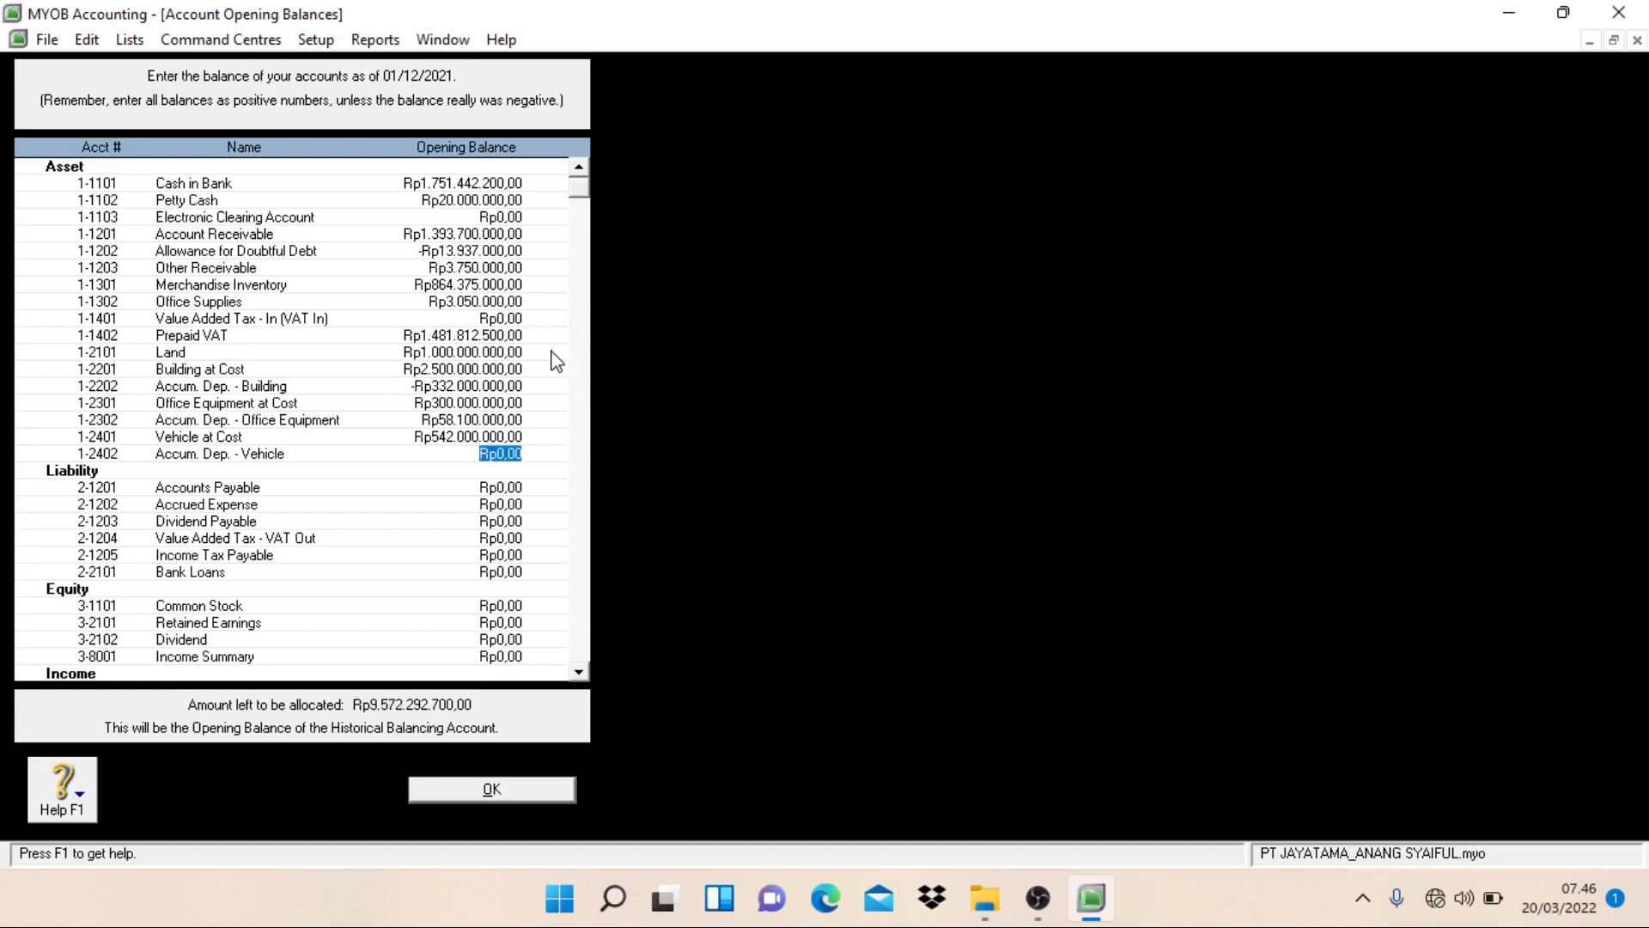
Step: Correct the opening balance of Accum. Dep. - Office Equipment to the negative amount -Rp58.100.000
left_click(434, 419)
key("shift+Right")
key("shift+Right")
key("shift+Right")
key("shift+Right")
key("shift+Right")
key("shift+Right")
key("shift+Right")
key("shift+Right")
key("shift+Right")
key("shift+Right")
key("shift+Right")
key("shift+Right")
key("shift+Right")
key("BackSpace")
key("BackSpace")
key("BackSpace")
type("-Rp58.100.")
type("000")
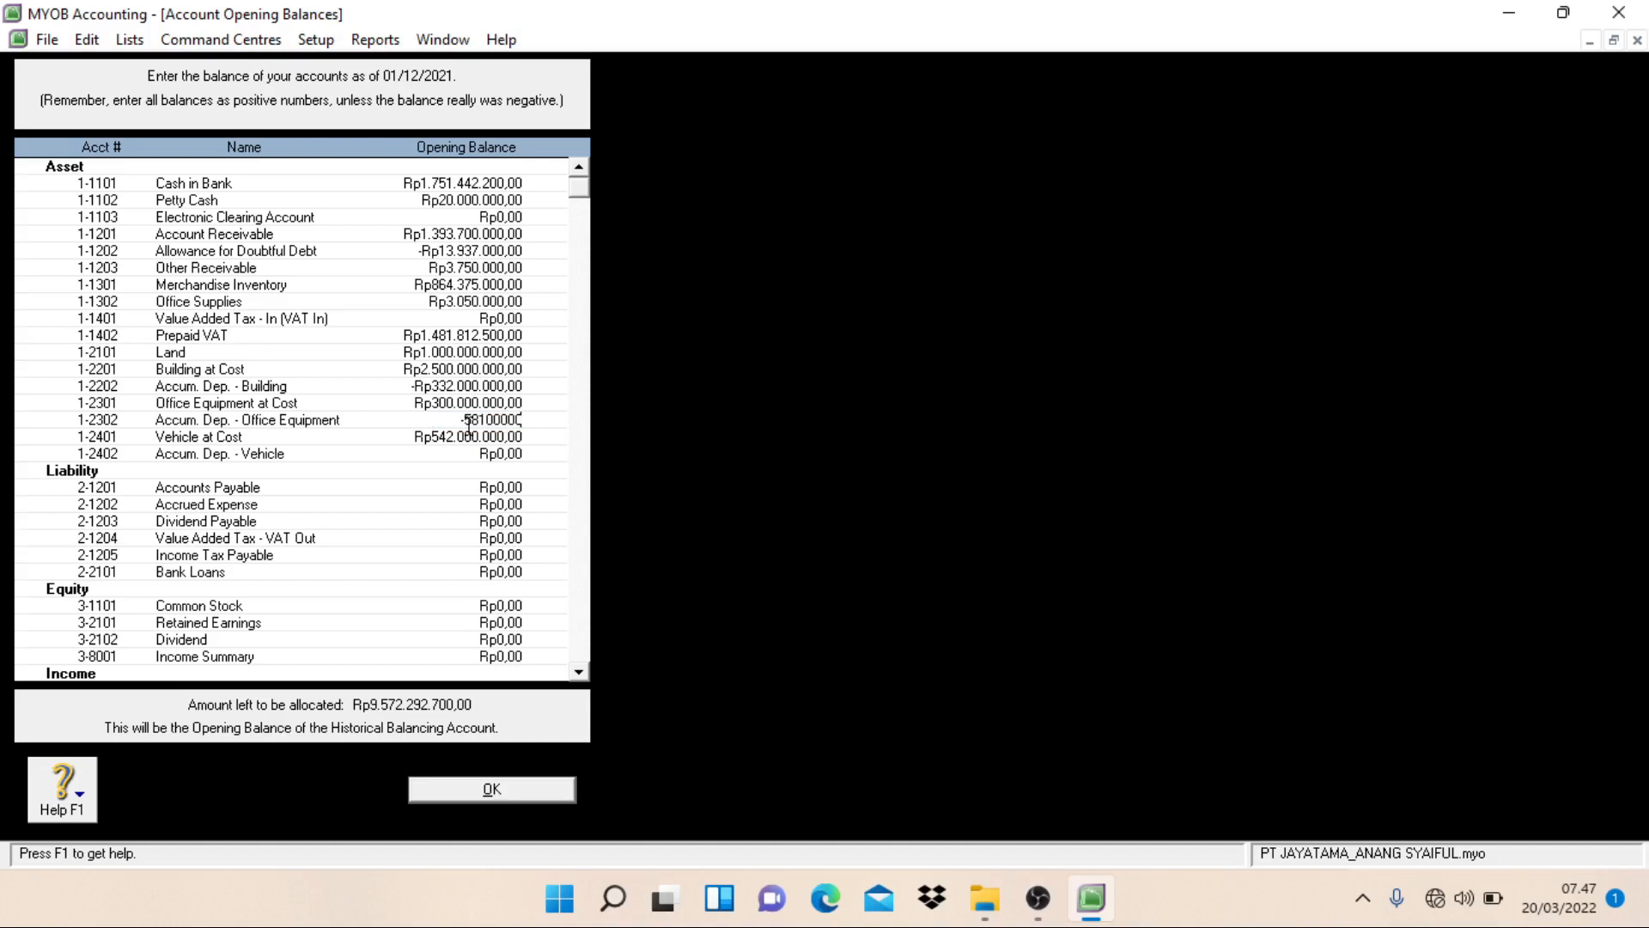
left_click(472, 437)
Step: Set the opening balance of Accum. Dep. - Vehicle to -Rp224.775.000
key("Tab")
type("-Rp")
type("22")
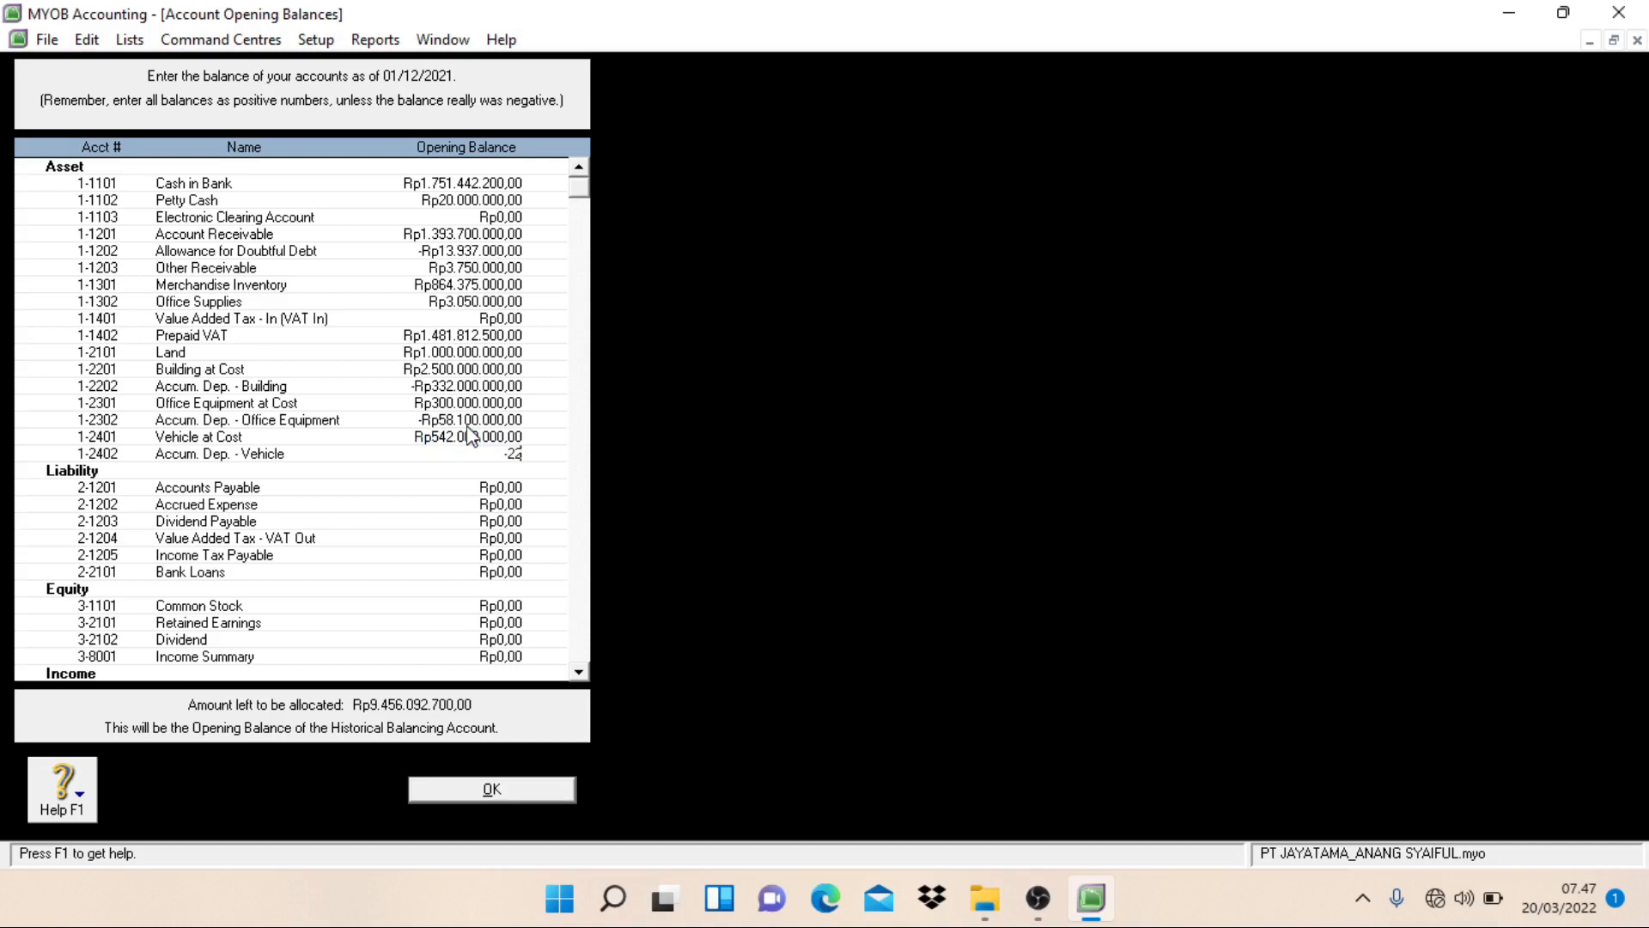
type("4.775.")
type("000")
key("Tab")
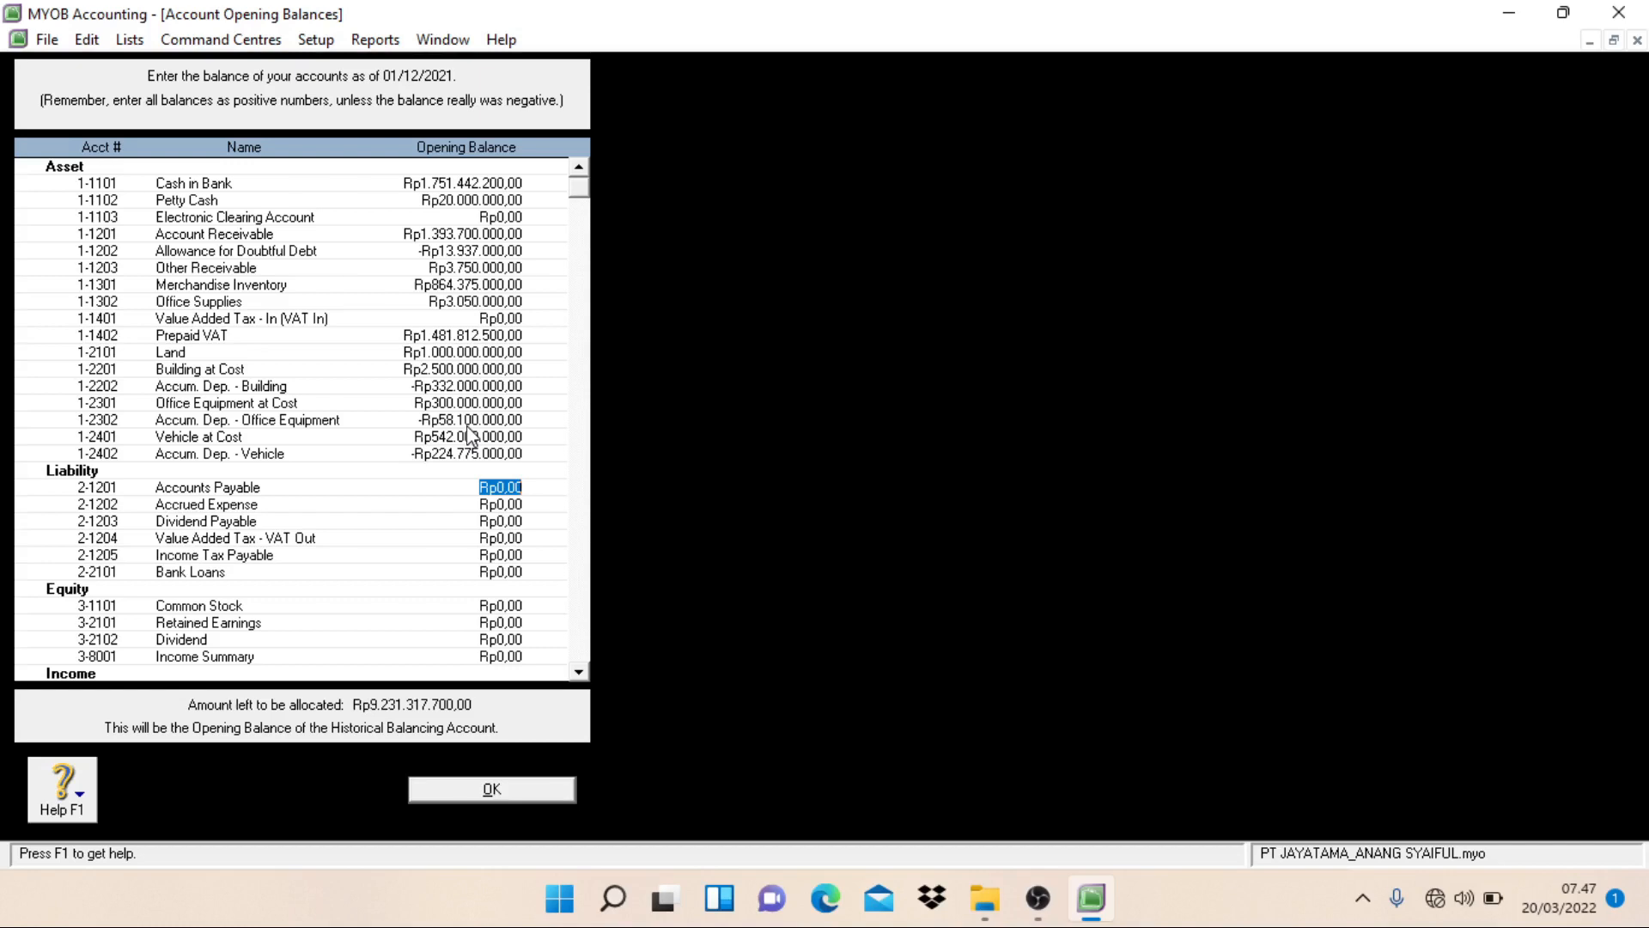
Step: Set the opening balances of Accounts Payable to Rp1.246.437.500 and Accrued Expense to Rp67.750.000
type("1.246.437.500")
key("Tab")
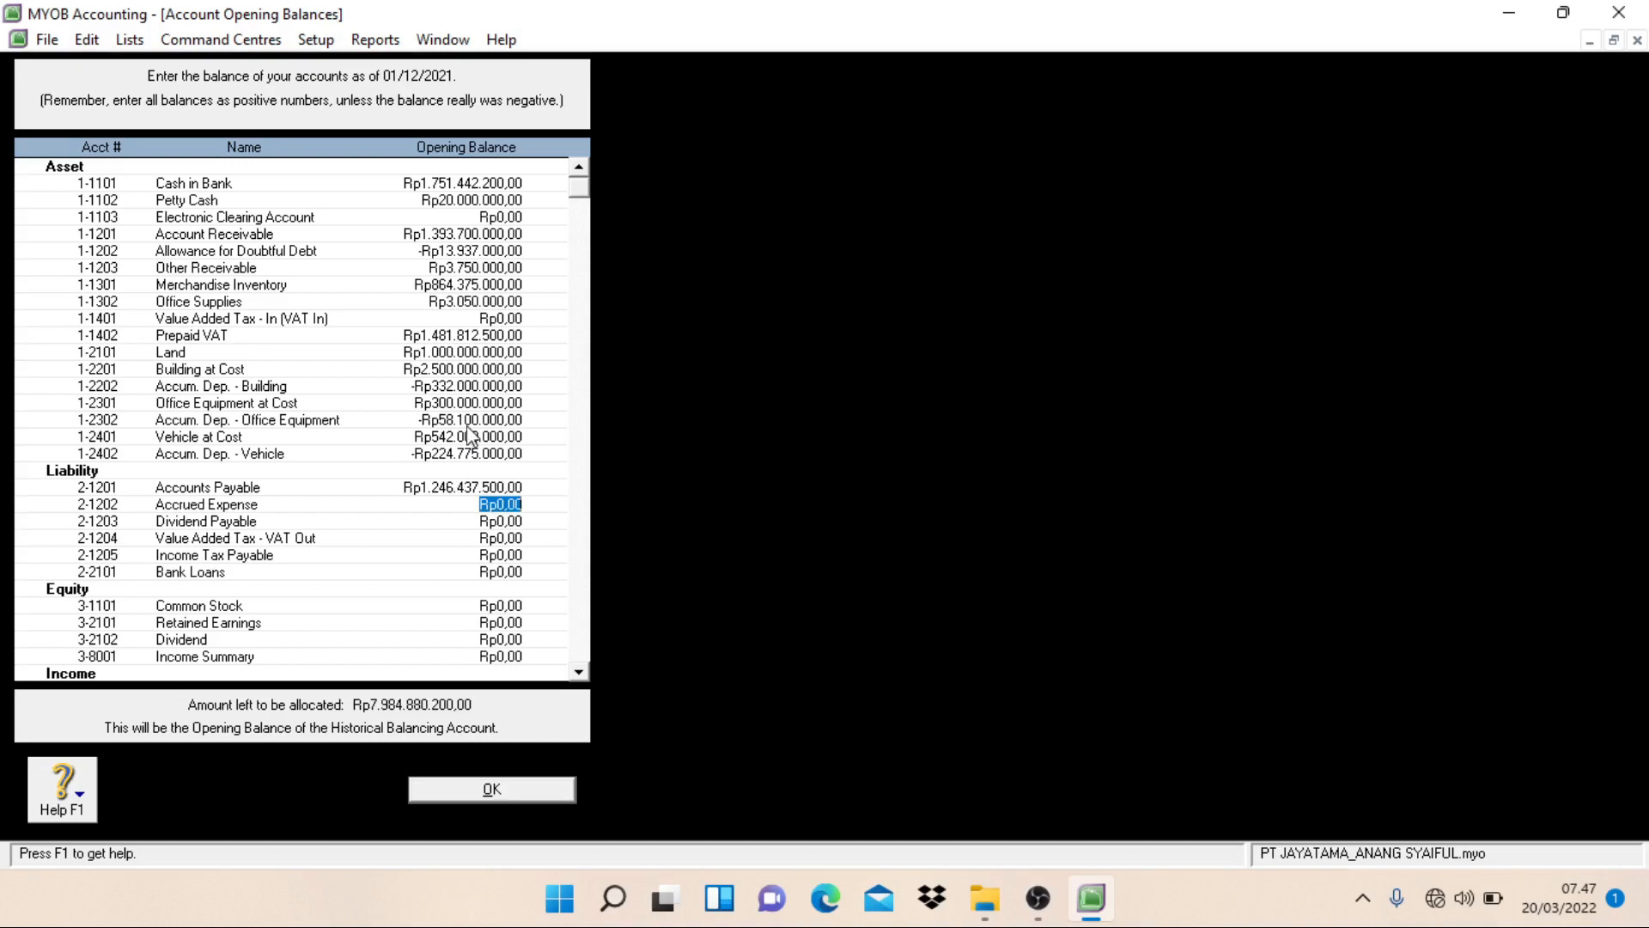
type("67.")
type("750.000")
key("Tab")
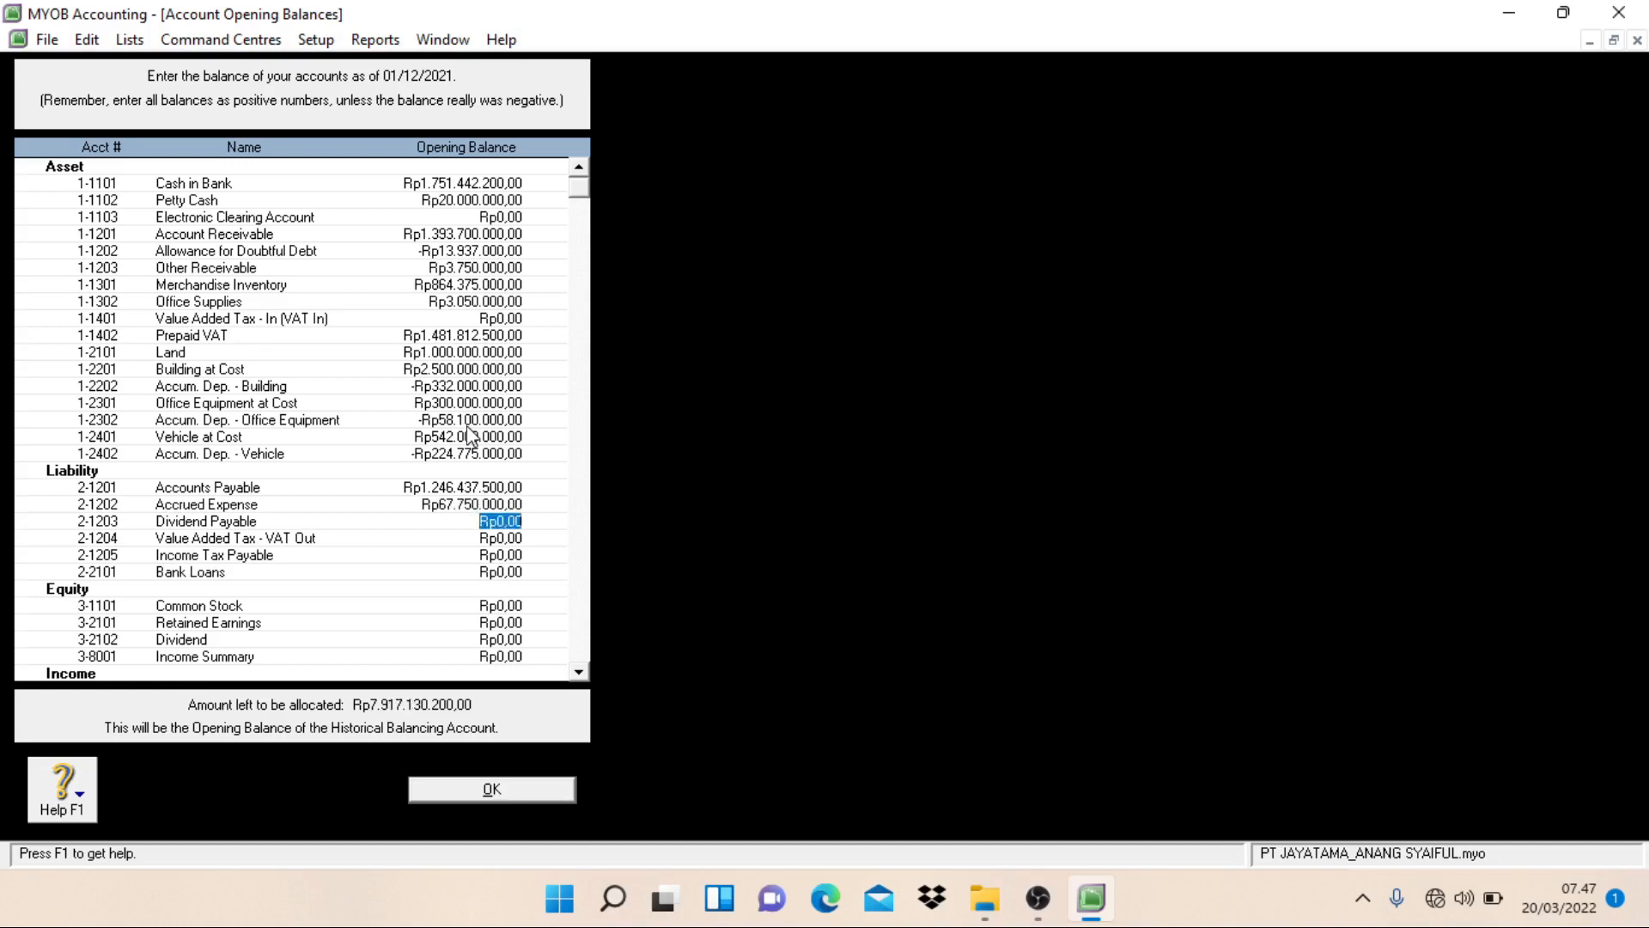
Step: Set the opening balances of Bank Loans to Rp738.000.000 and Common Stock to Rp600.000.000
key("Tab")
key("Tab")
key("Tab")
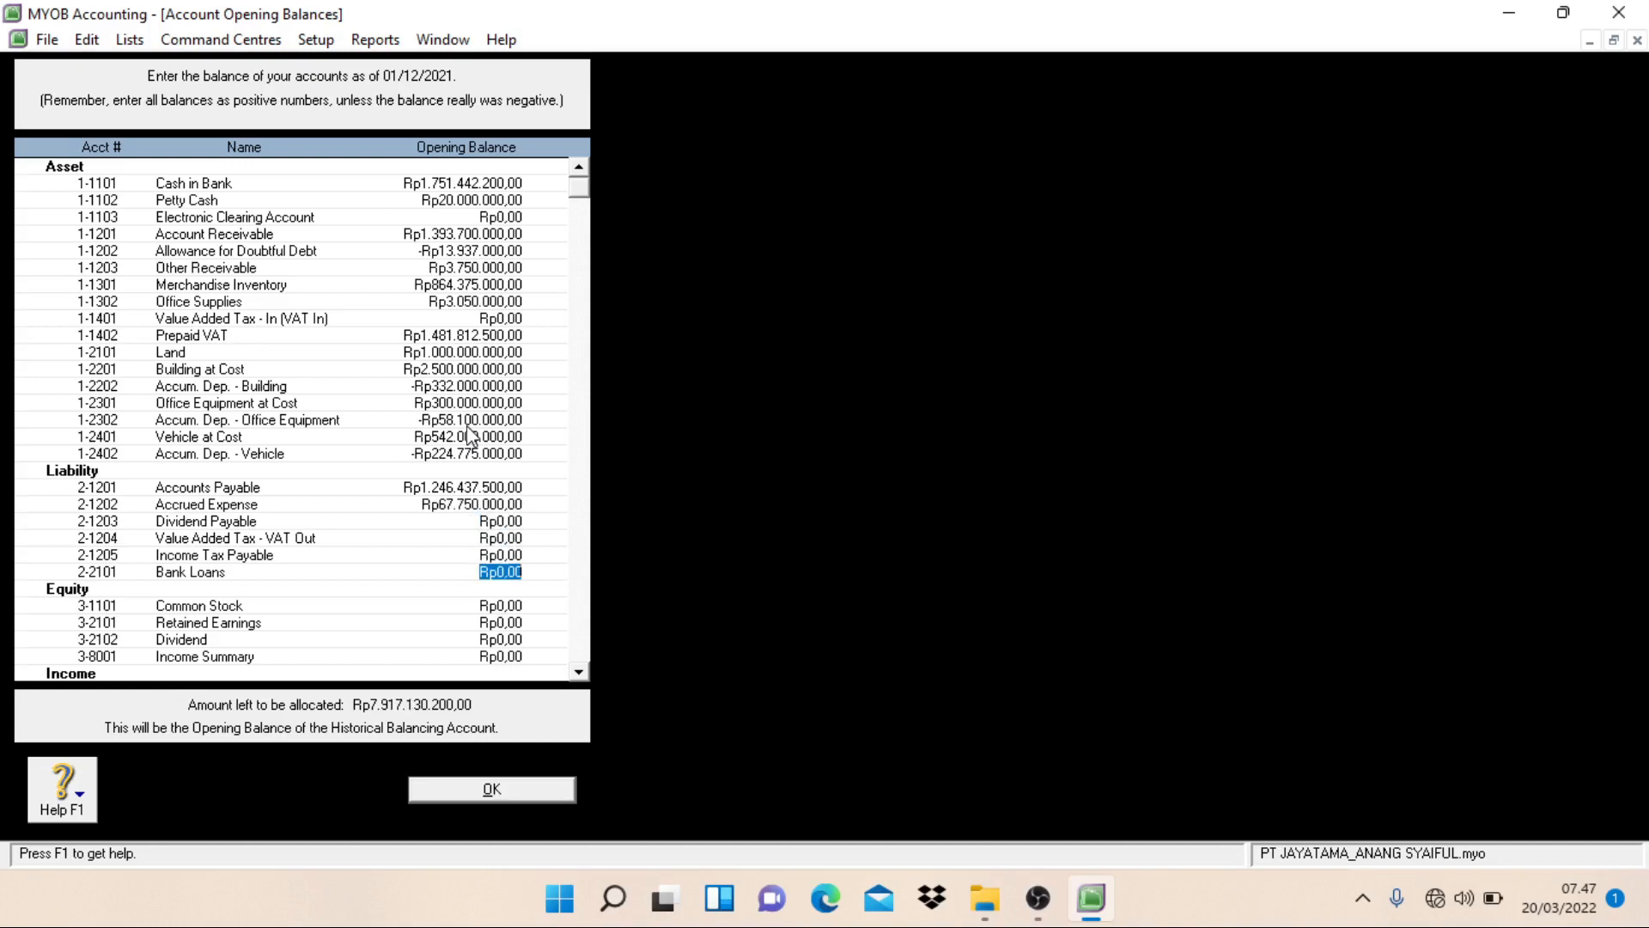
type("7")
type("38.000.000")
key("Tab")
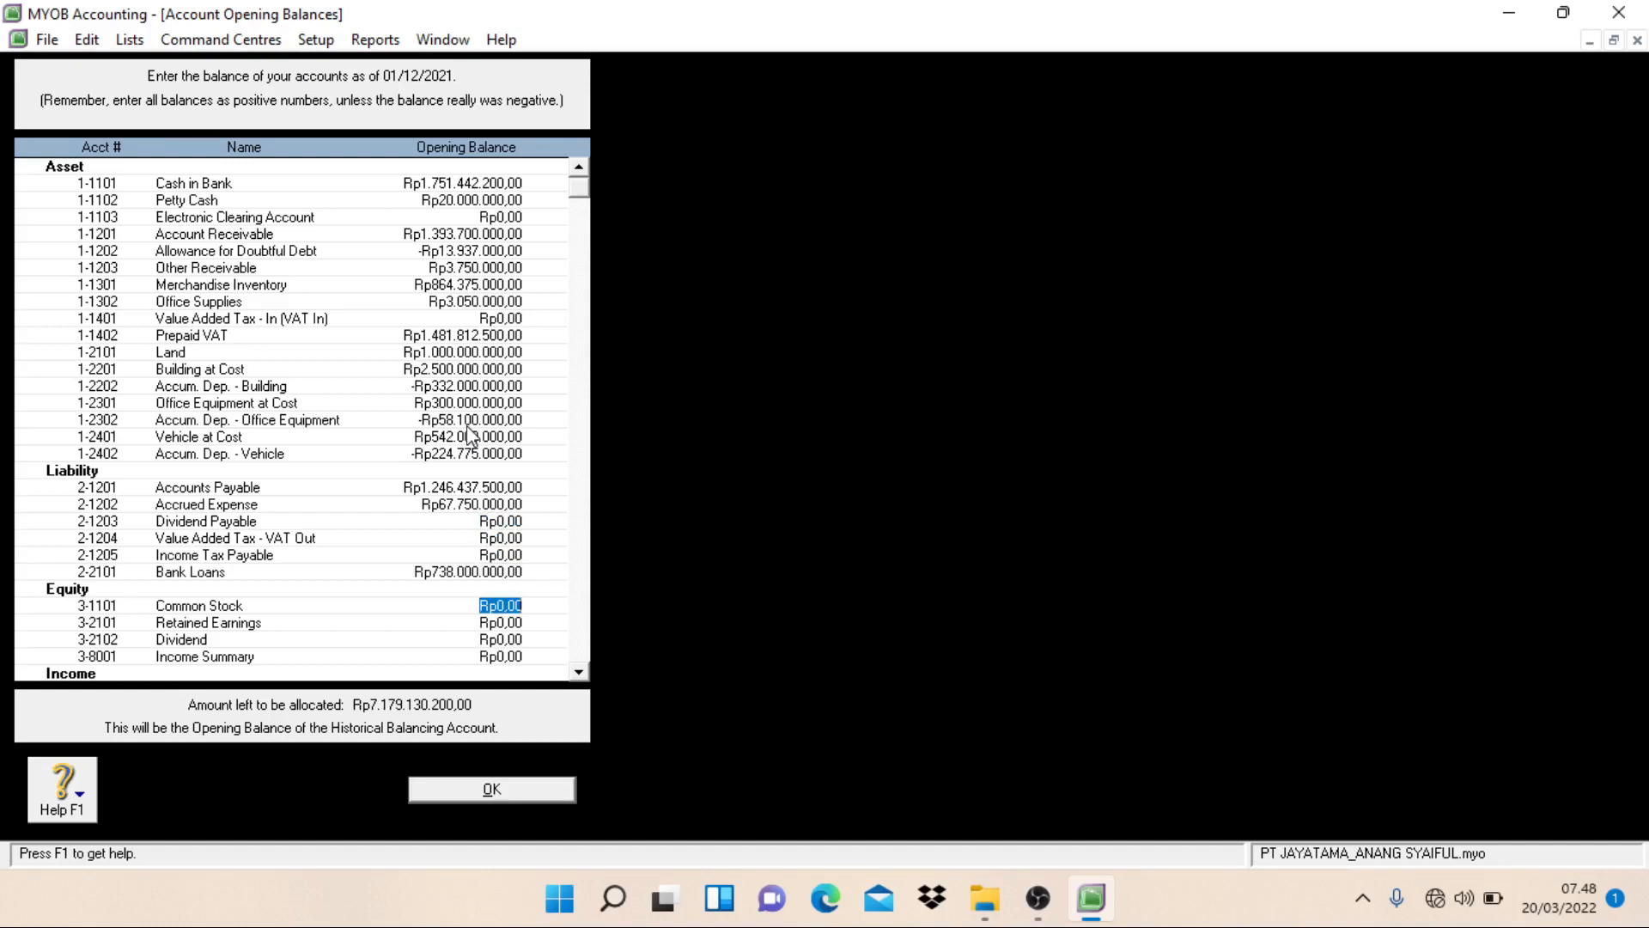
type("600.000.000")
key("Tab")
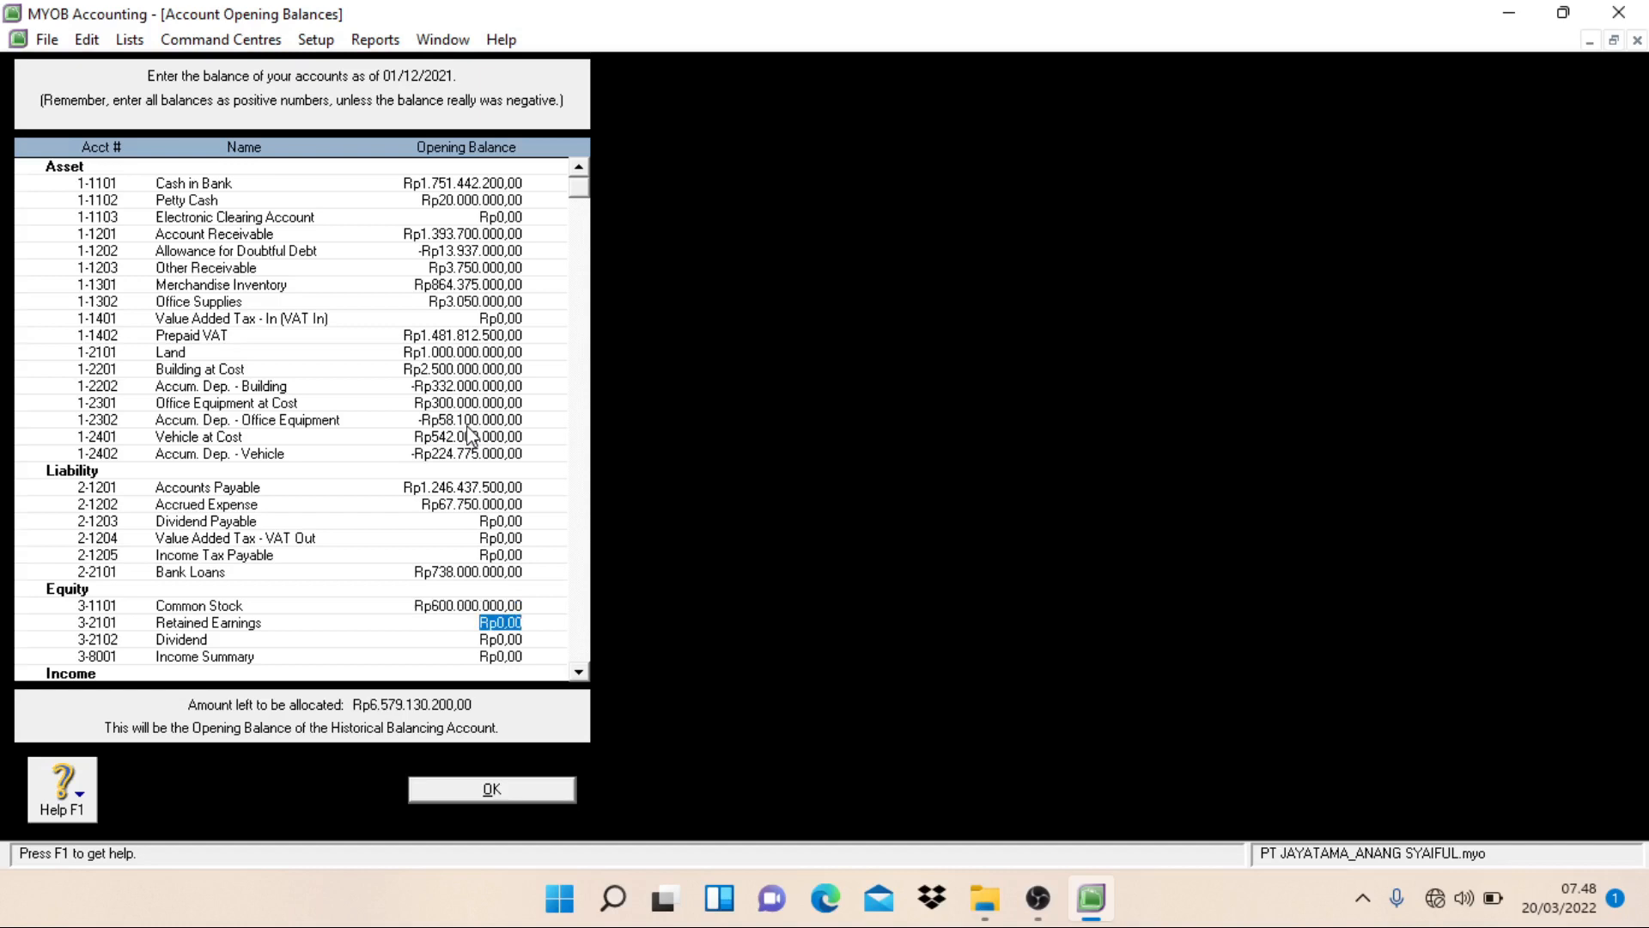
Step: Set the opening balance of the Retained Earnings equity account to Rp3.831.542.740
type("3831542740")
key("Tab")
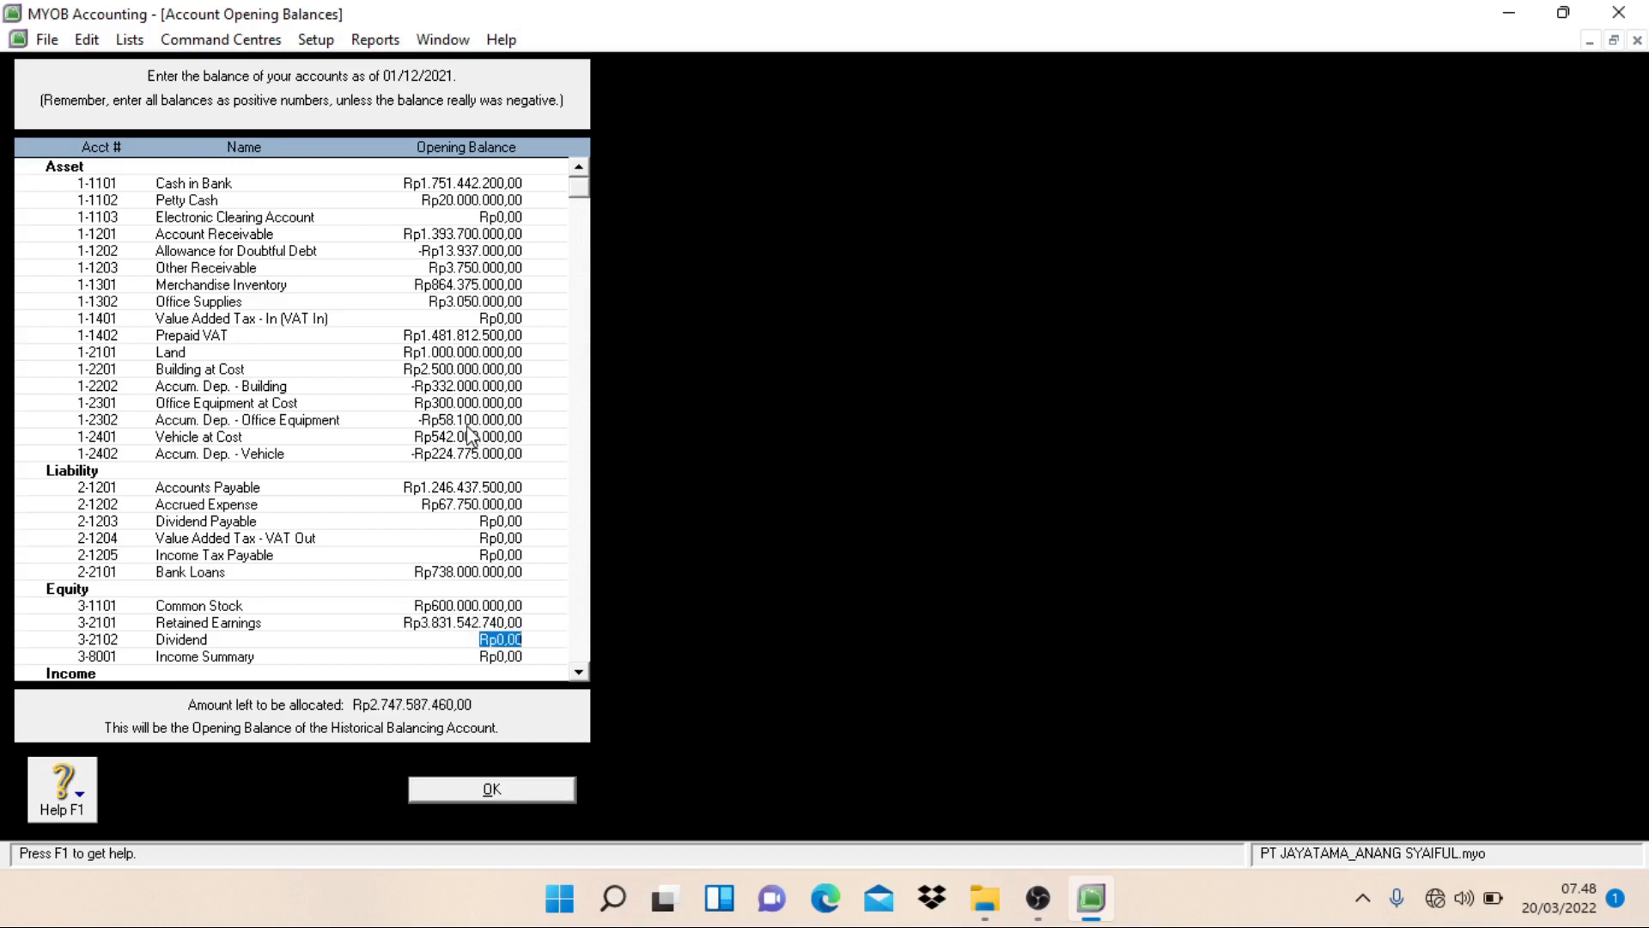
Step: Leave Dividend and Income Summary empty and set the opening balance of Sales of Merchandise to Rp14.818.125.000
key("Tab")
key("Tab")
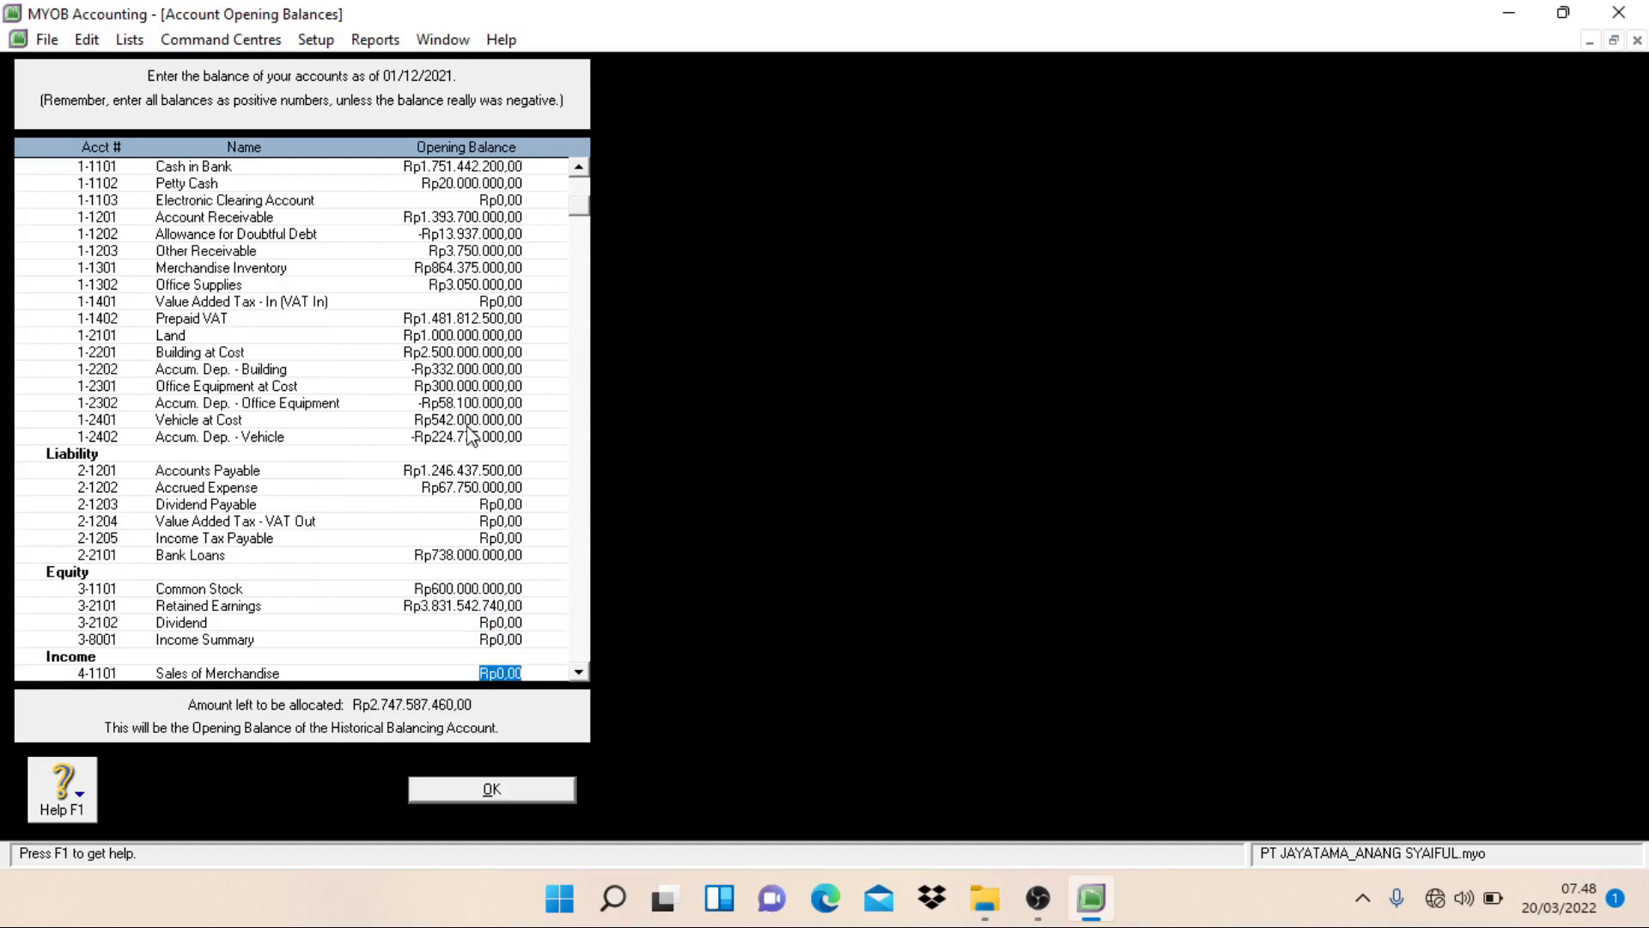
type("14818125000")
key("Tab")
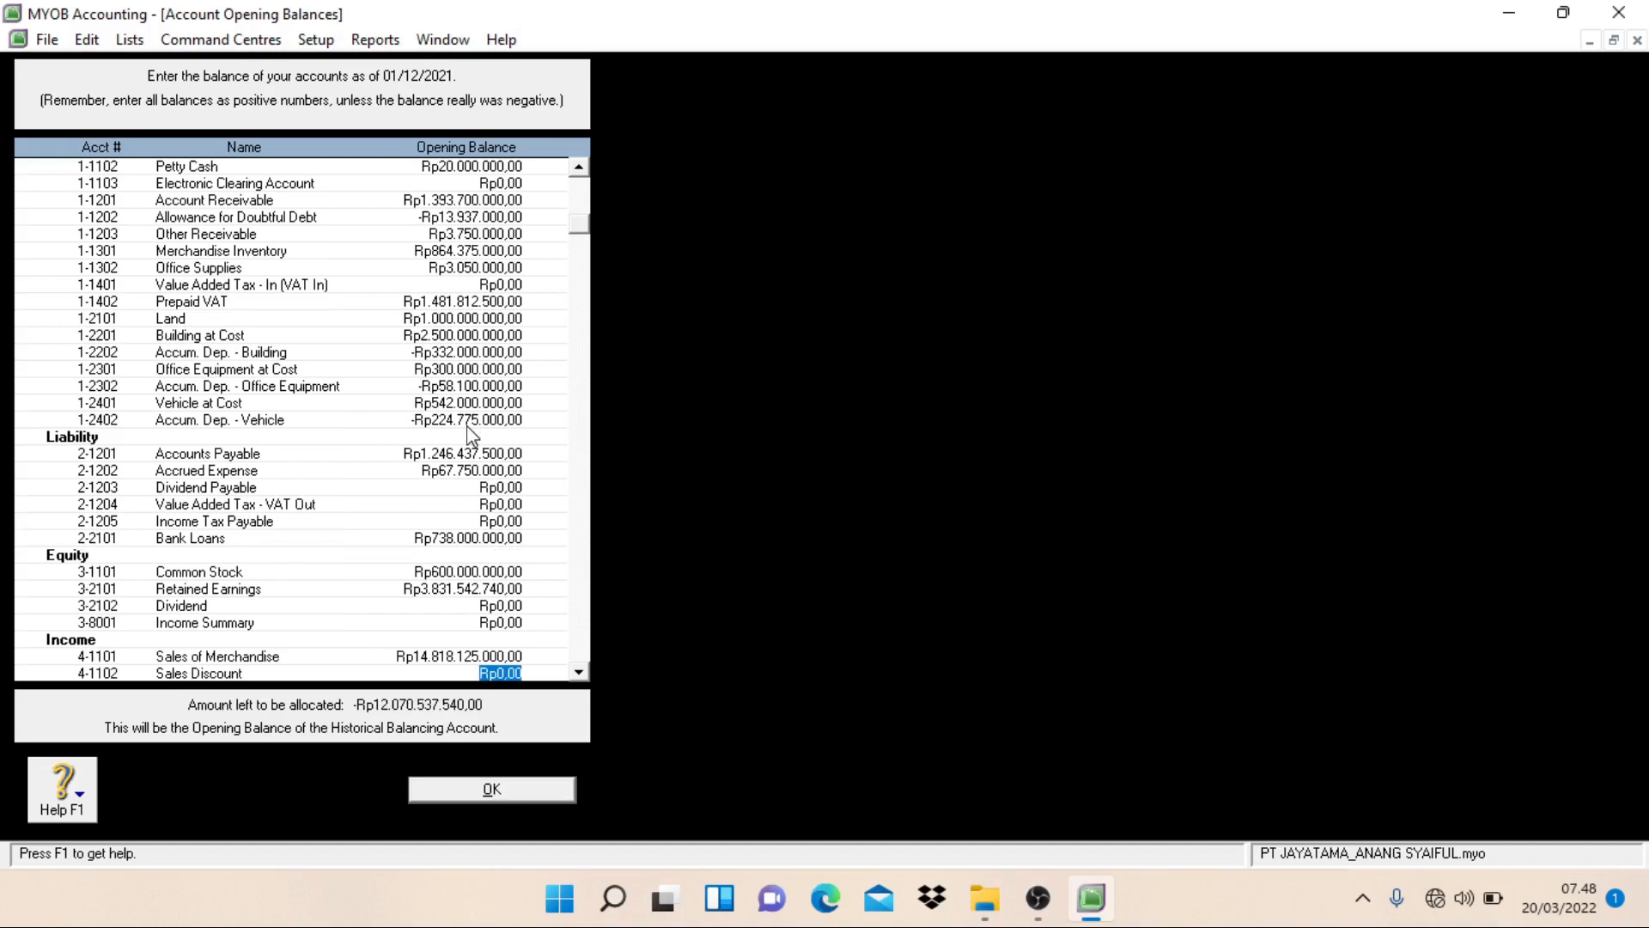
Step: Set the opening balances of Sales Discount to -Rp91.600.000 and Sales Return to -Rp48.125.000
key("BackSpace")
type("-Rp91.600.000")
key("Tab")
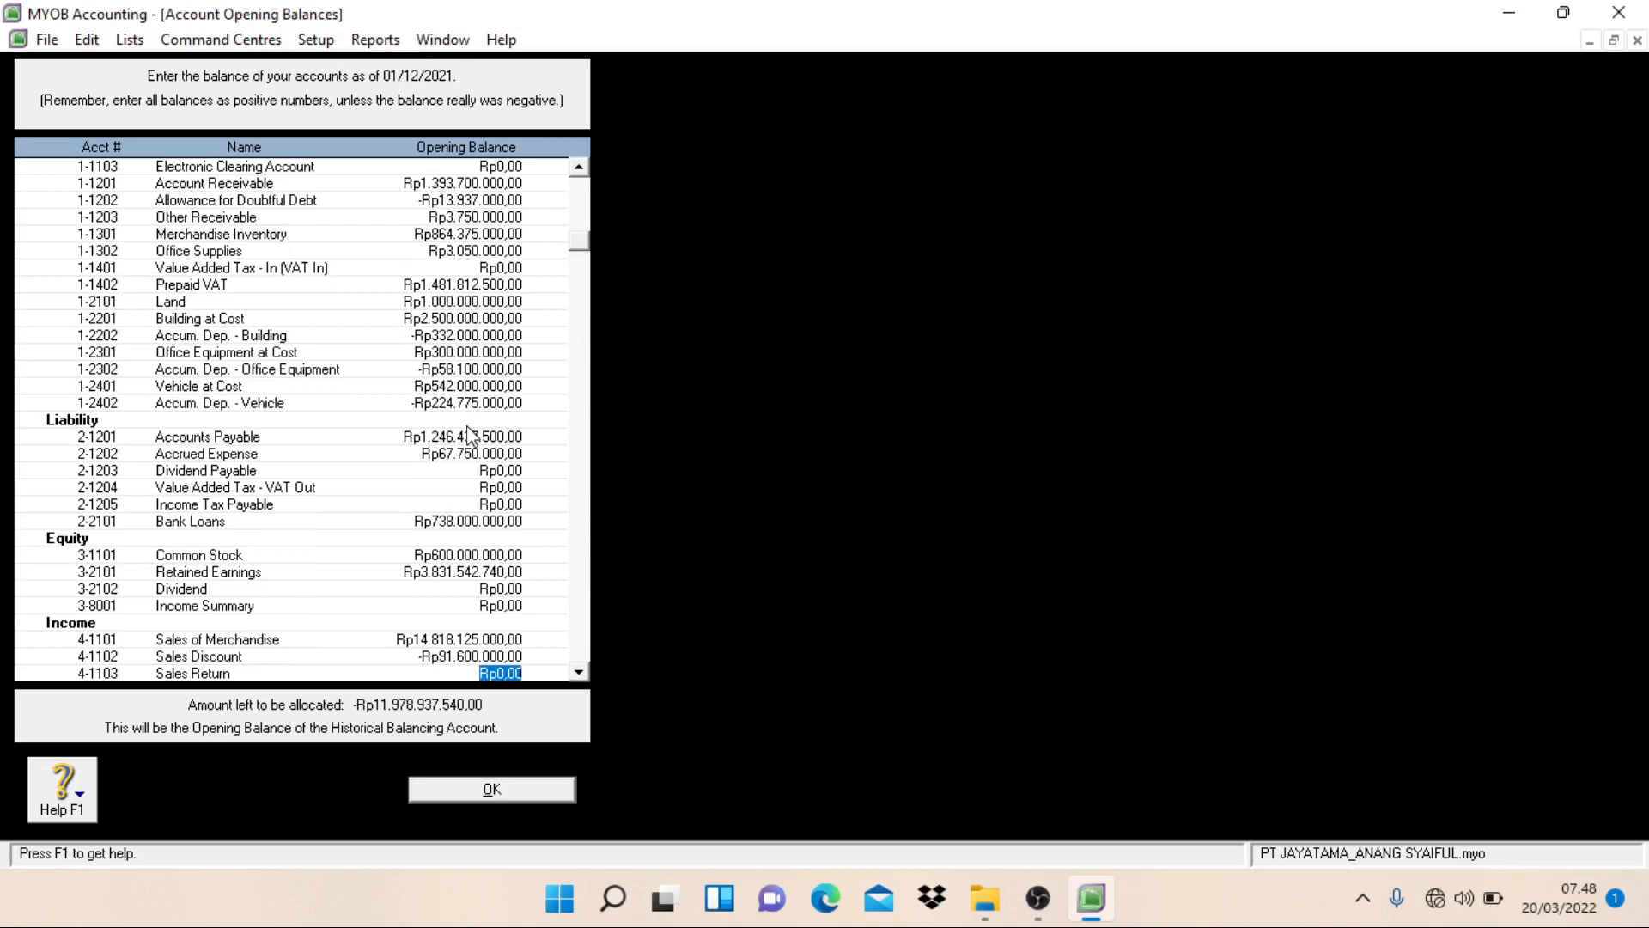
type("-48125000")
key("Tab")
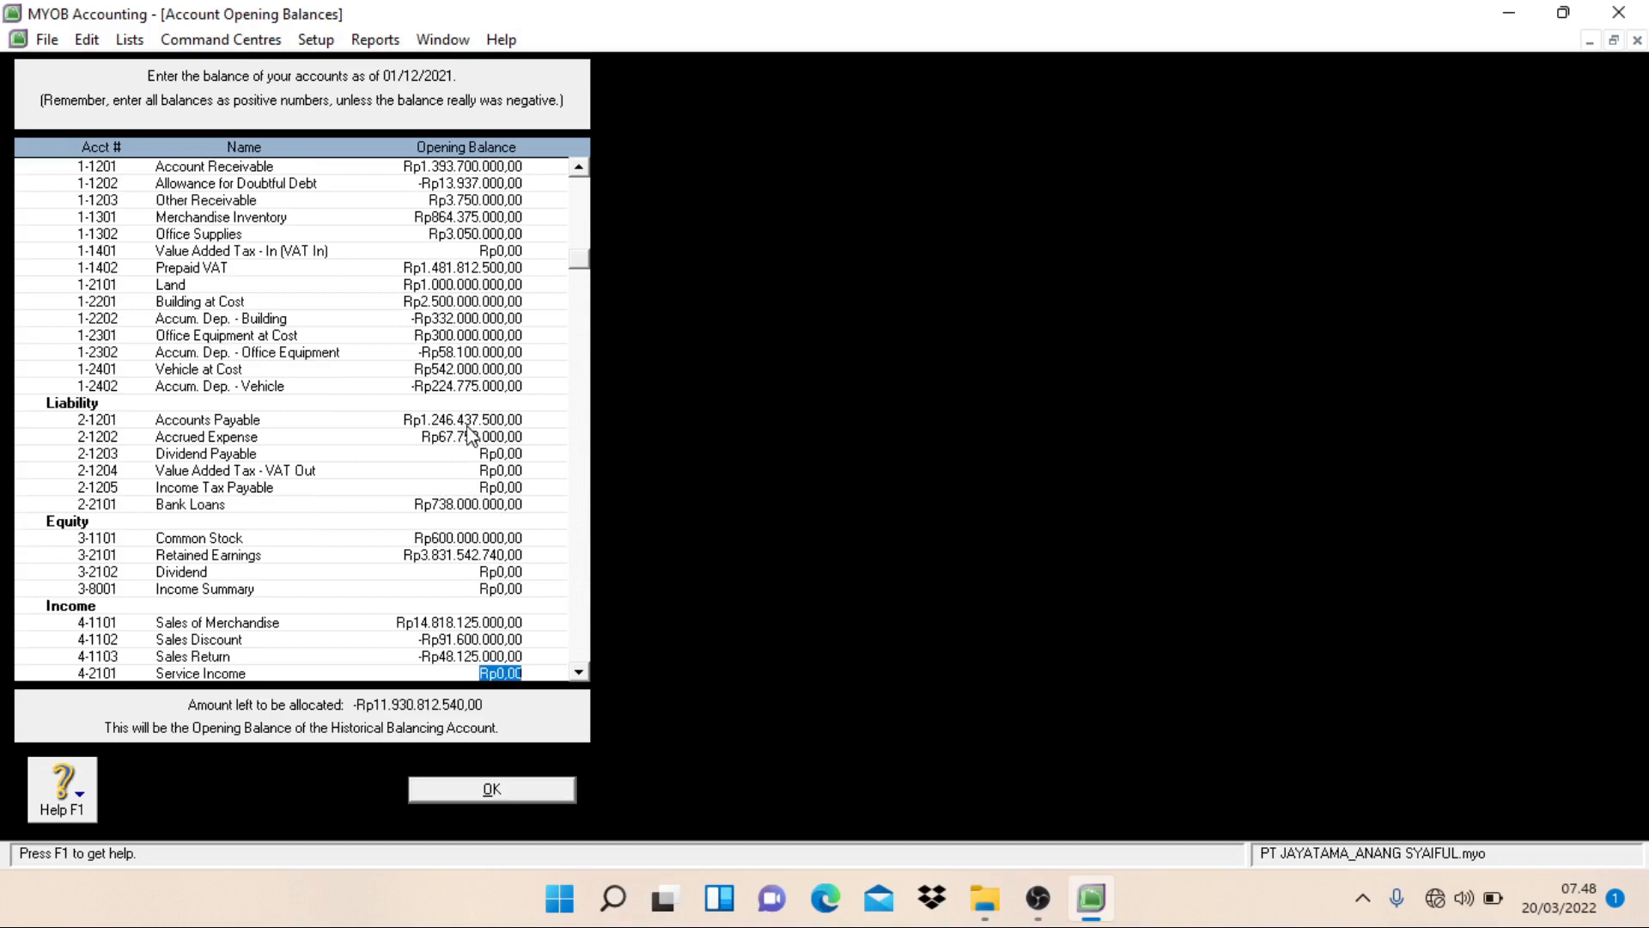
Step: Set the opening balance of the Service Income account to Rp24.912.000
type("24.")
type("912.000")
key("Tab")
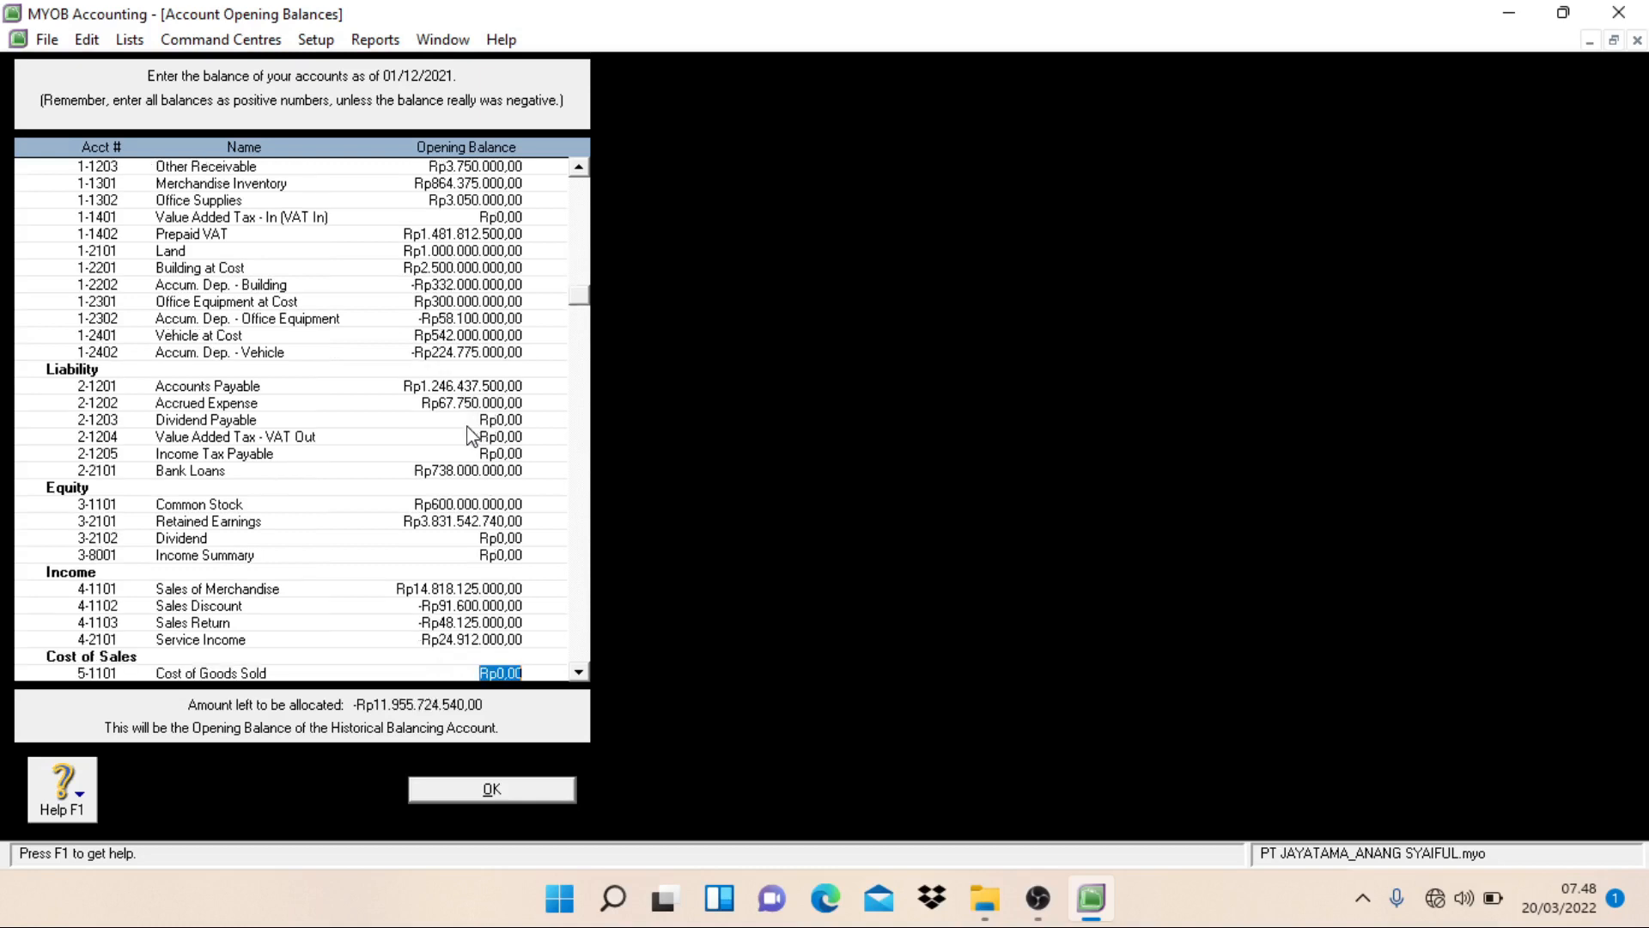
Step: Set the opening balance of Cost of Goods Sold to Rp91.600.000
type("91.6")
type("00.")
type("000")
key("Tab")
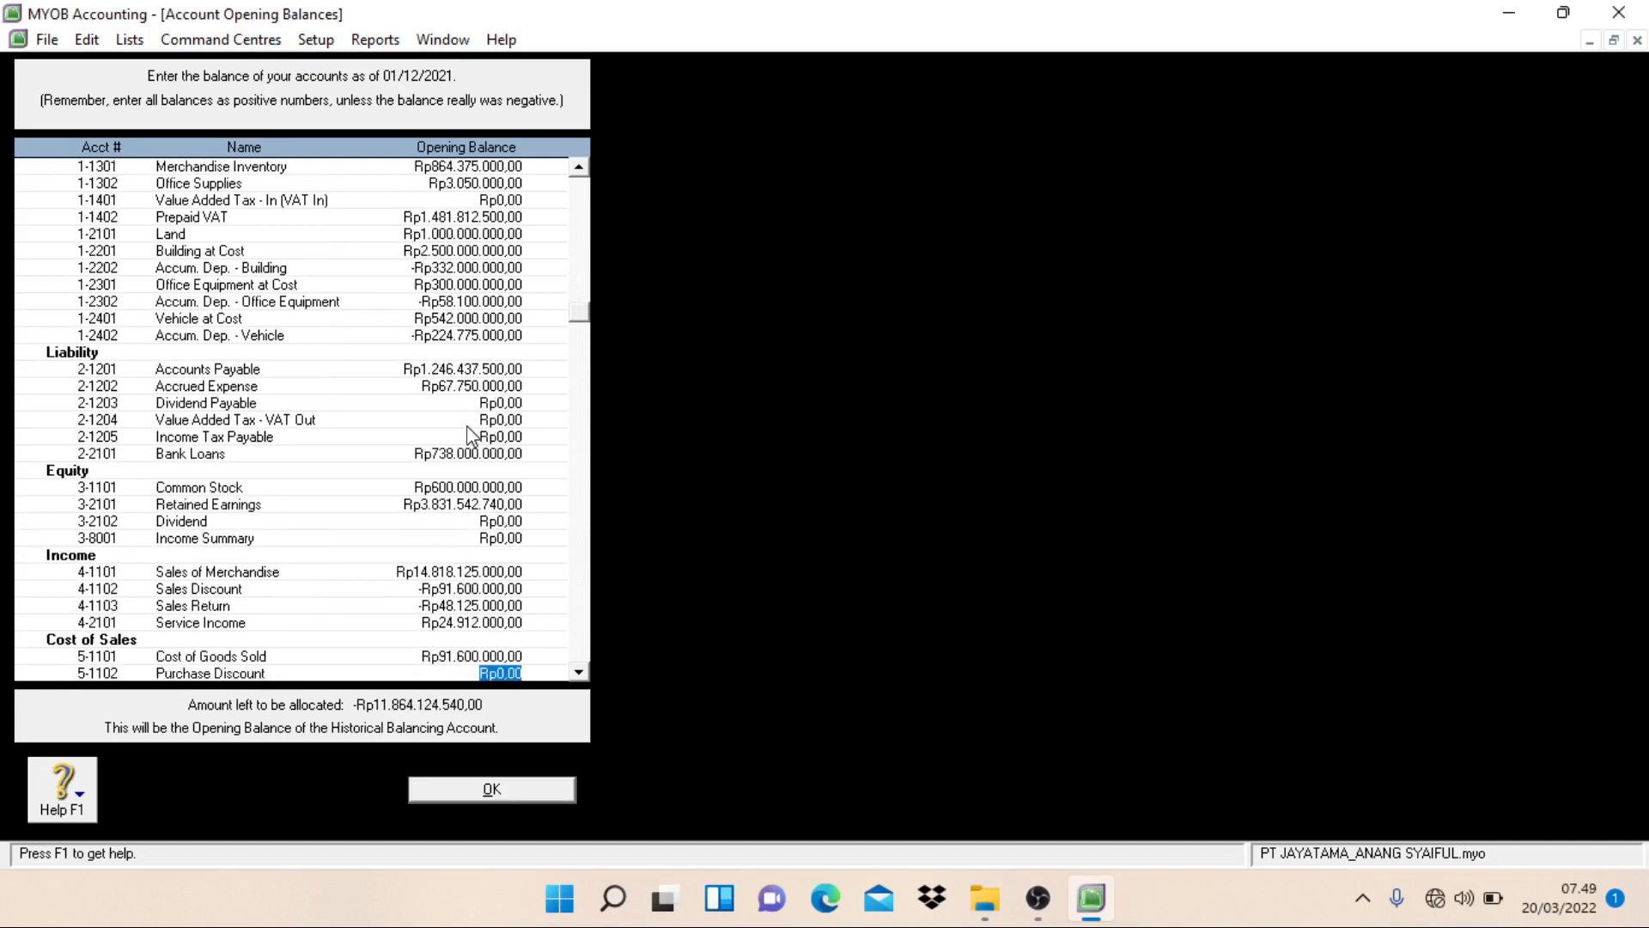
Step: Correct the opening balance of Cost of Goods Sold to Rp11.024.375.000 and set Purchase Discount to -Rp50.224.600
type("-")
type("50.224.")
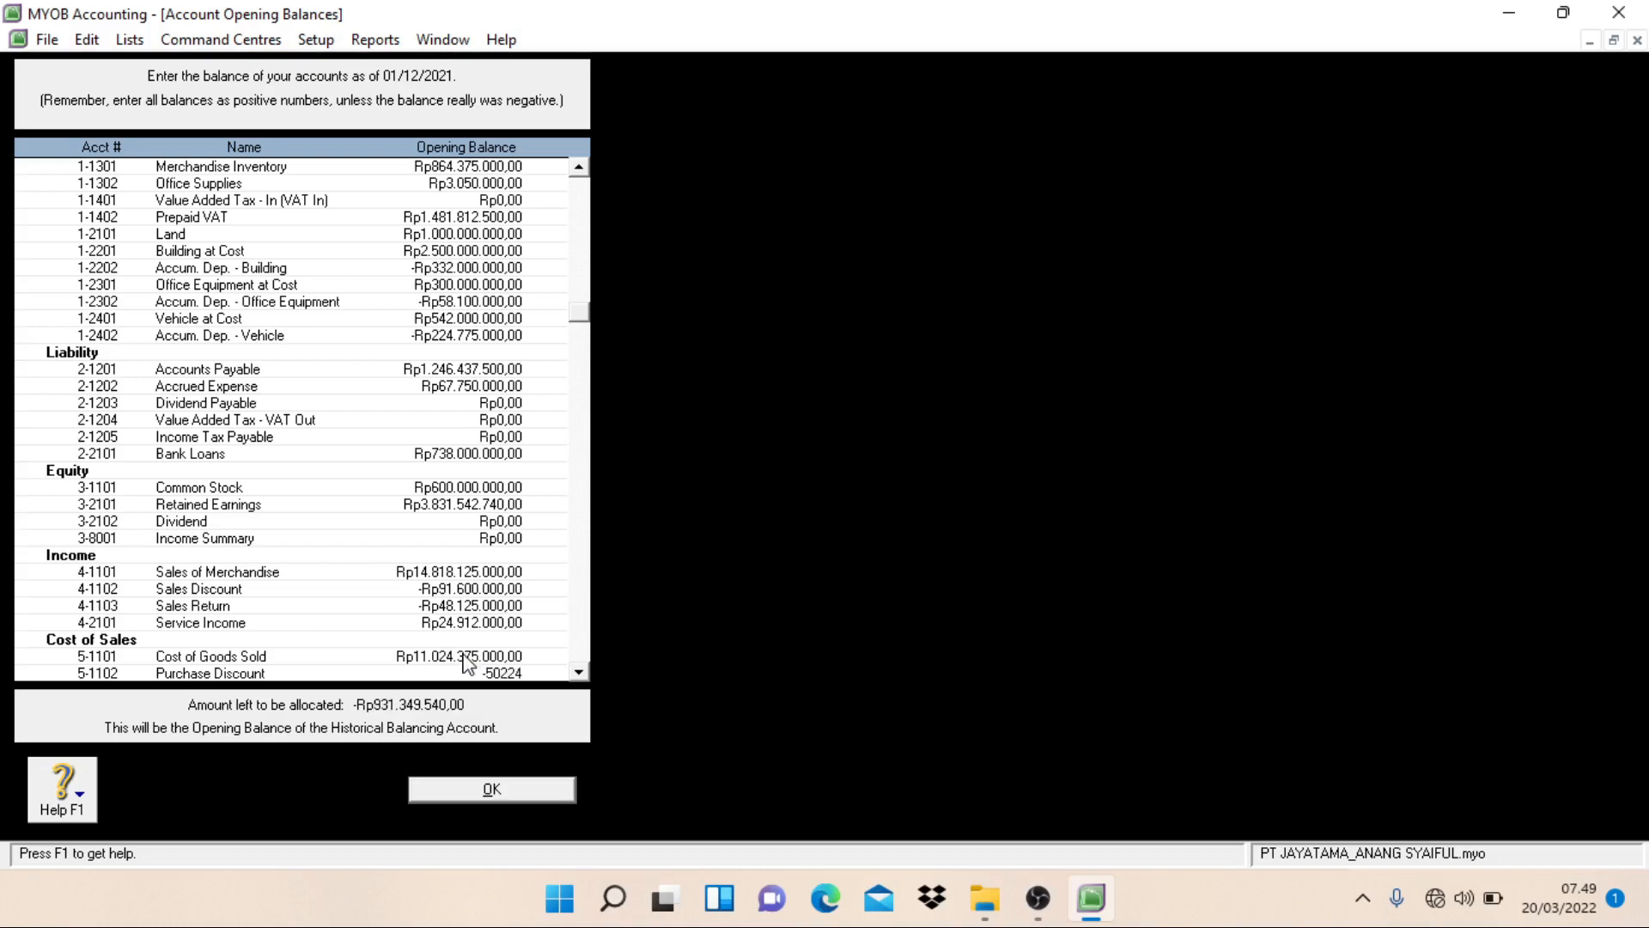
type("600")
key("Tab")
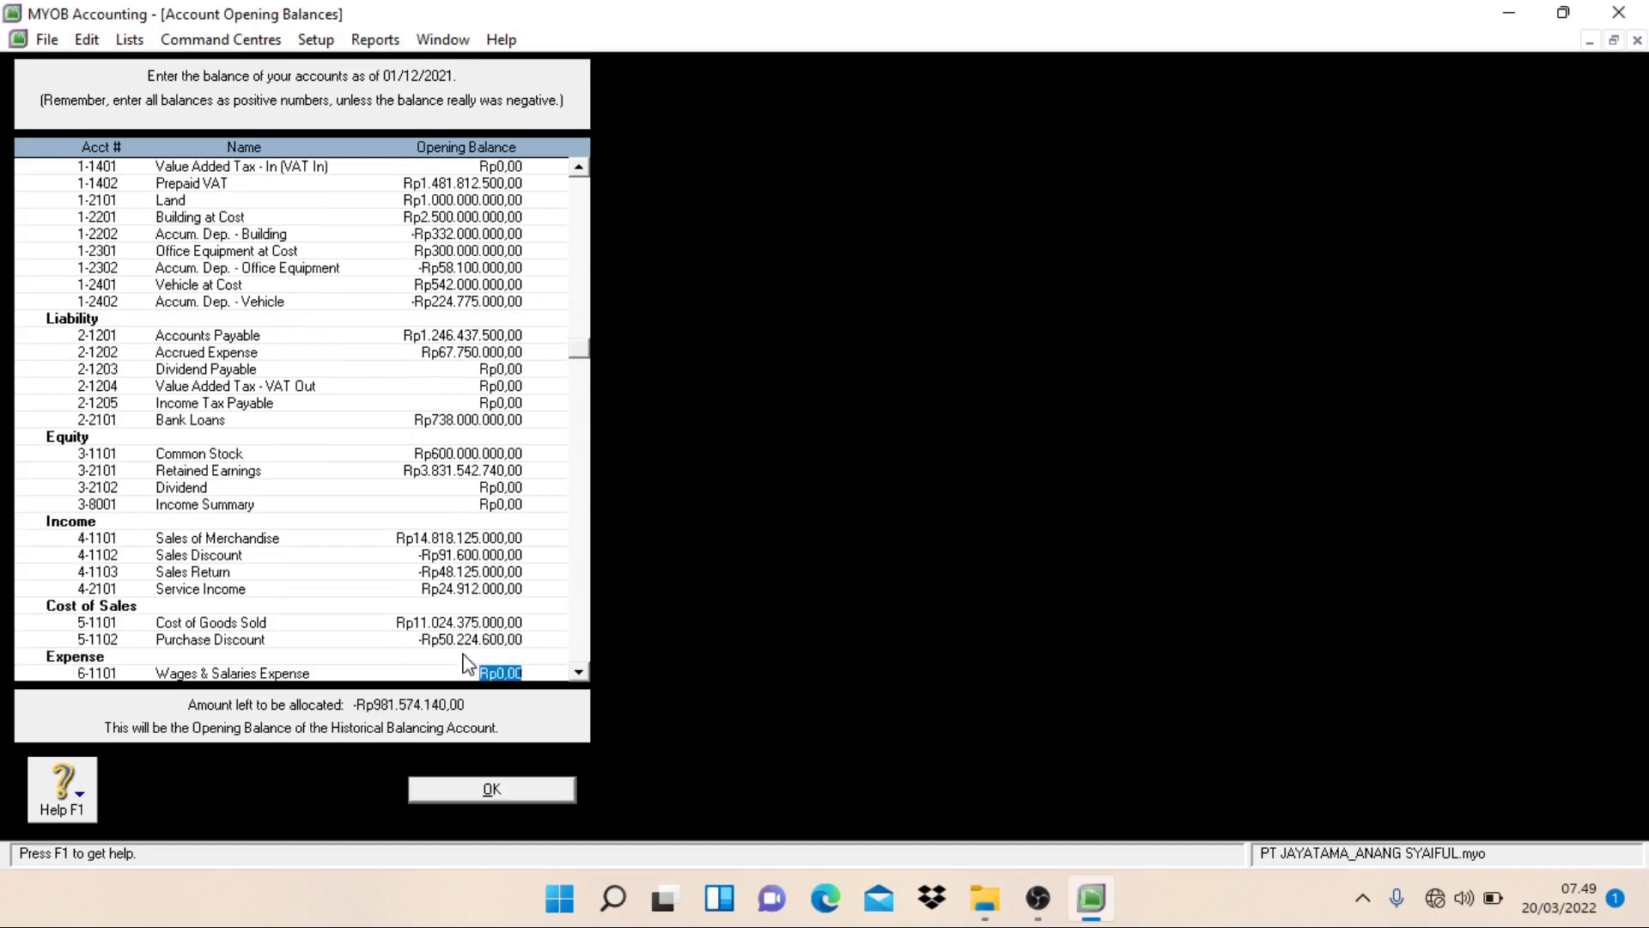
Step: Set the opening balances of Wages & Salaries Expense to Rp687.500.000 and Uncollectible Accounts to Rp12.000.000
type("68")
type("7.500.000")
key("Tab")
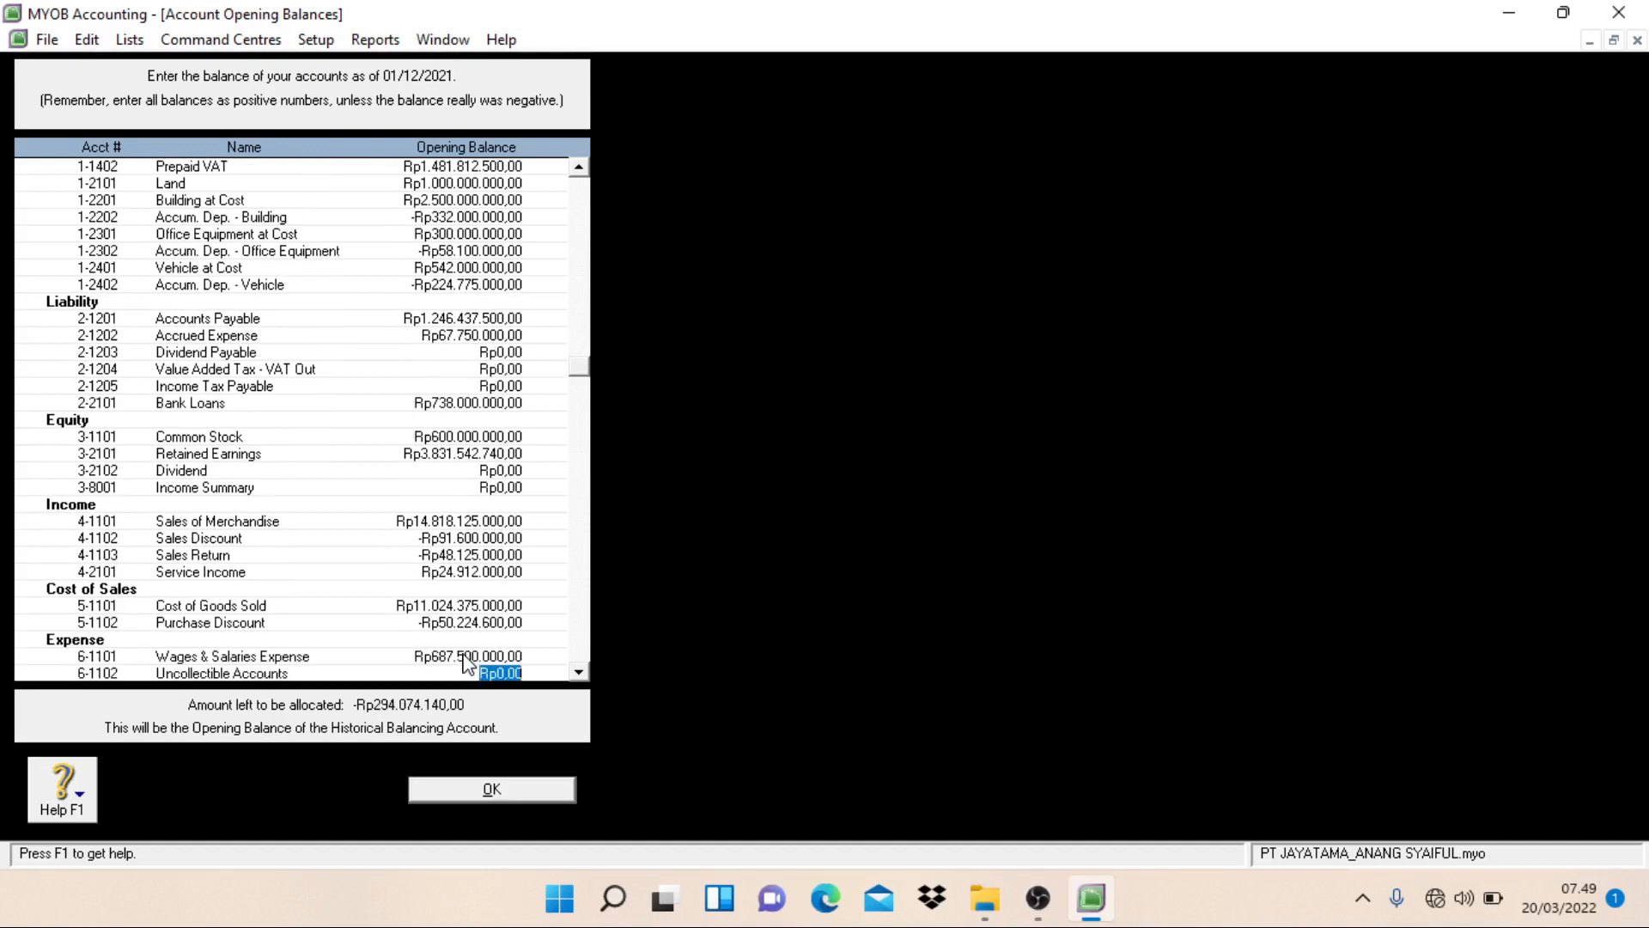
type("12000000")
key("Tab")
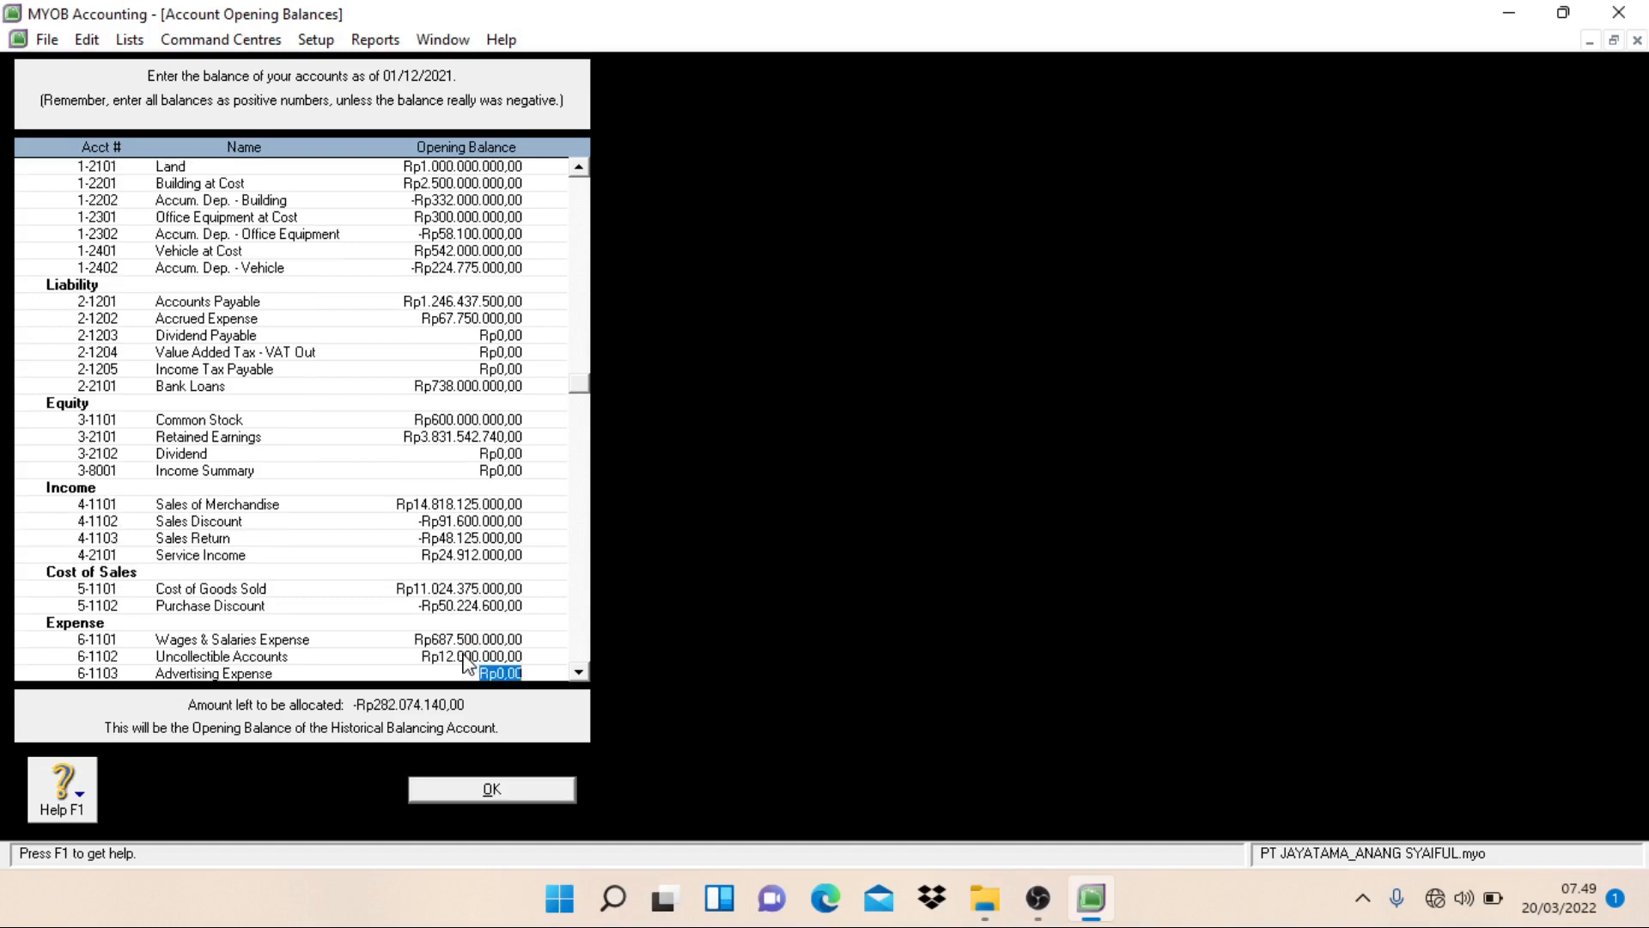
Step: Set the opening balances of Advertising Expense to Rp13.750.000 and Depreciation Expense - Vehicle to Rp35.475.000
type("1")
type("3.750.000")
key("Tab")
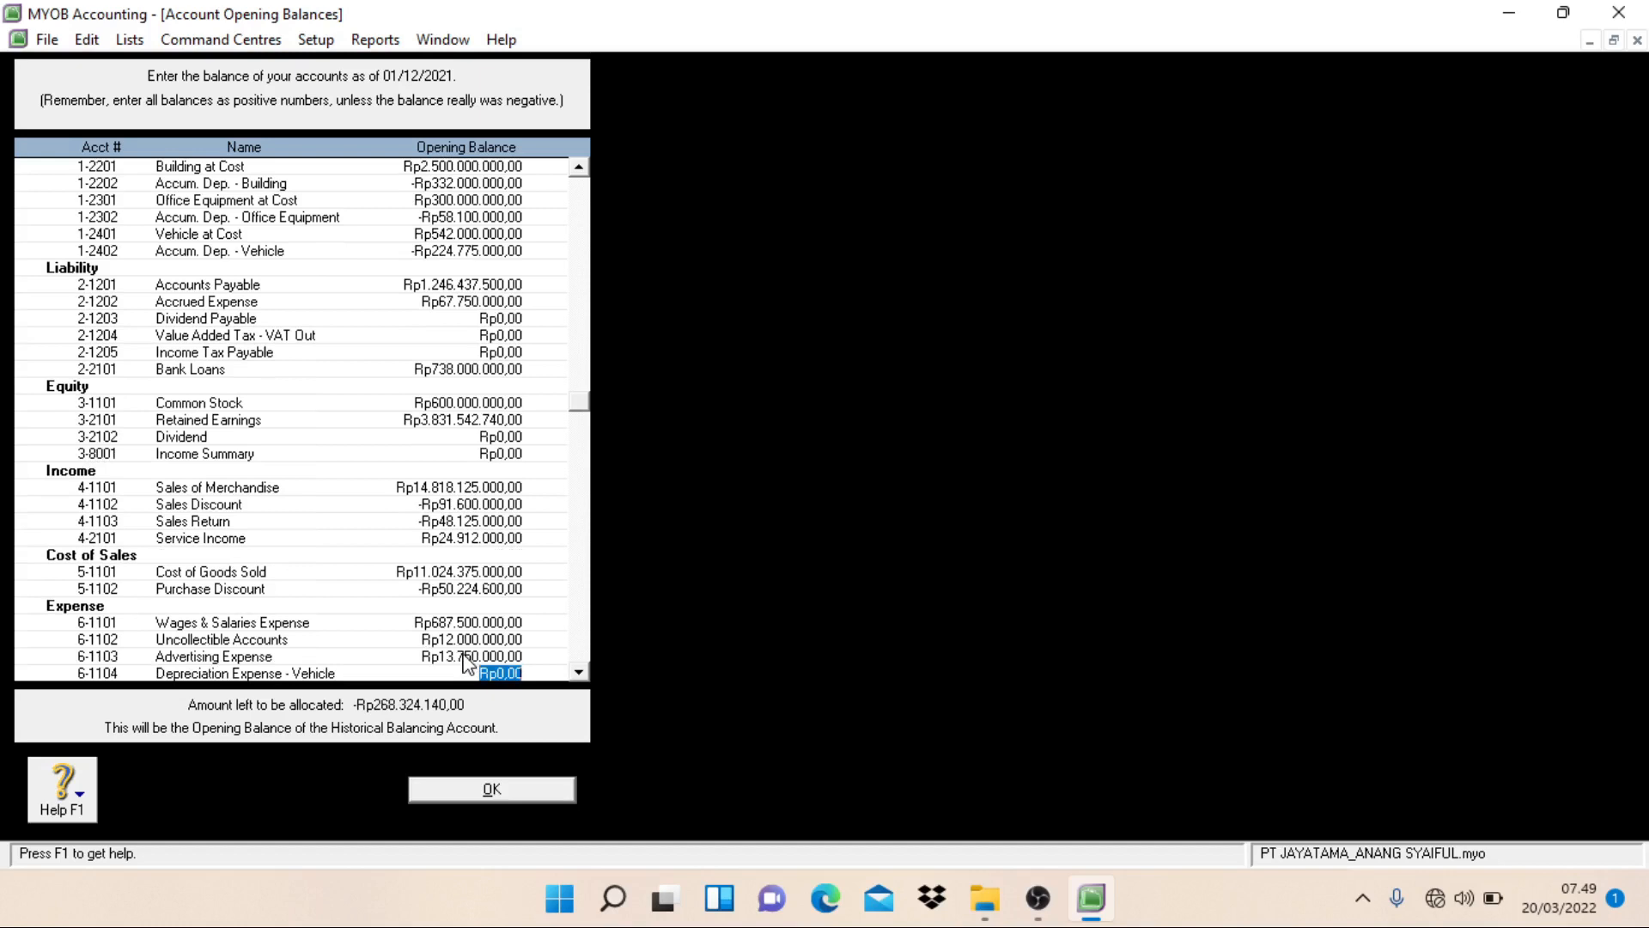
type("3")
type("5.475.000")
key("Tab")
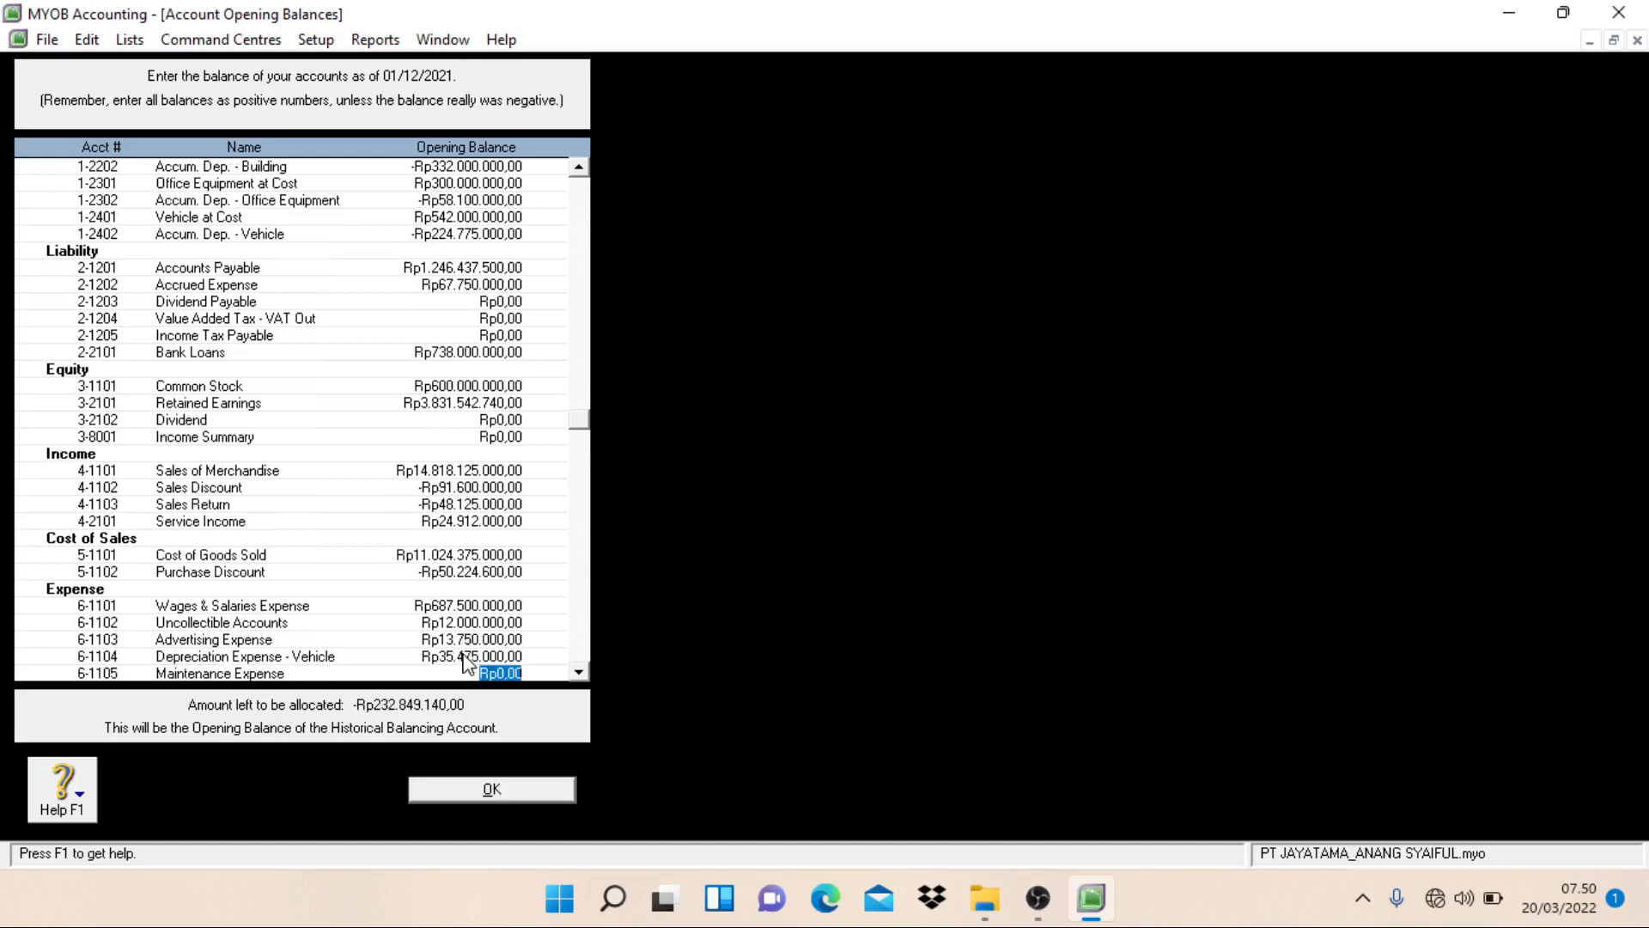
Step: Set the opening balances of Maintenance Expense to Rp14.300.000 and Newpaper & Tabloid Expense to Rp11.000.000
type("14.300.000")
key("Tab")
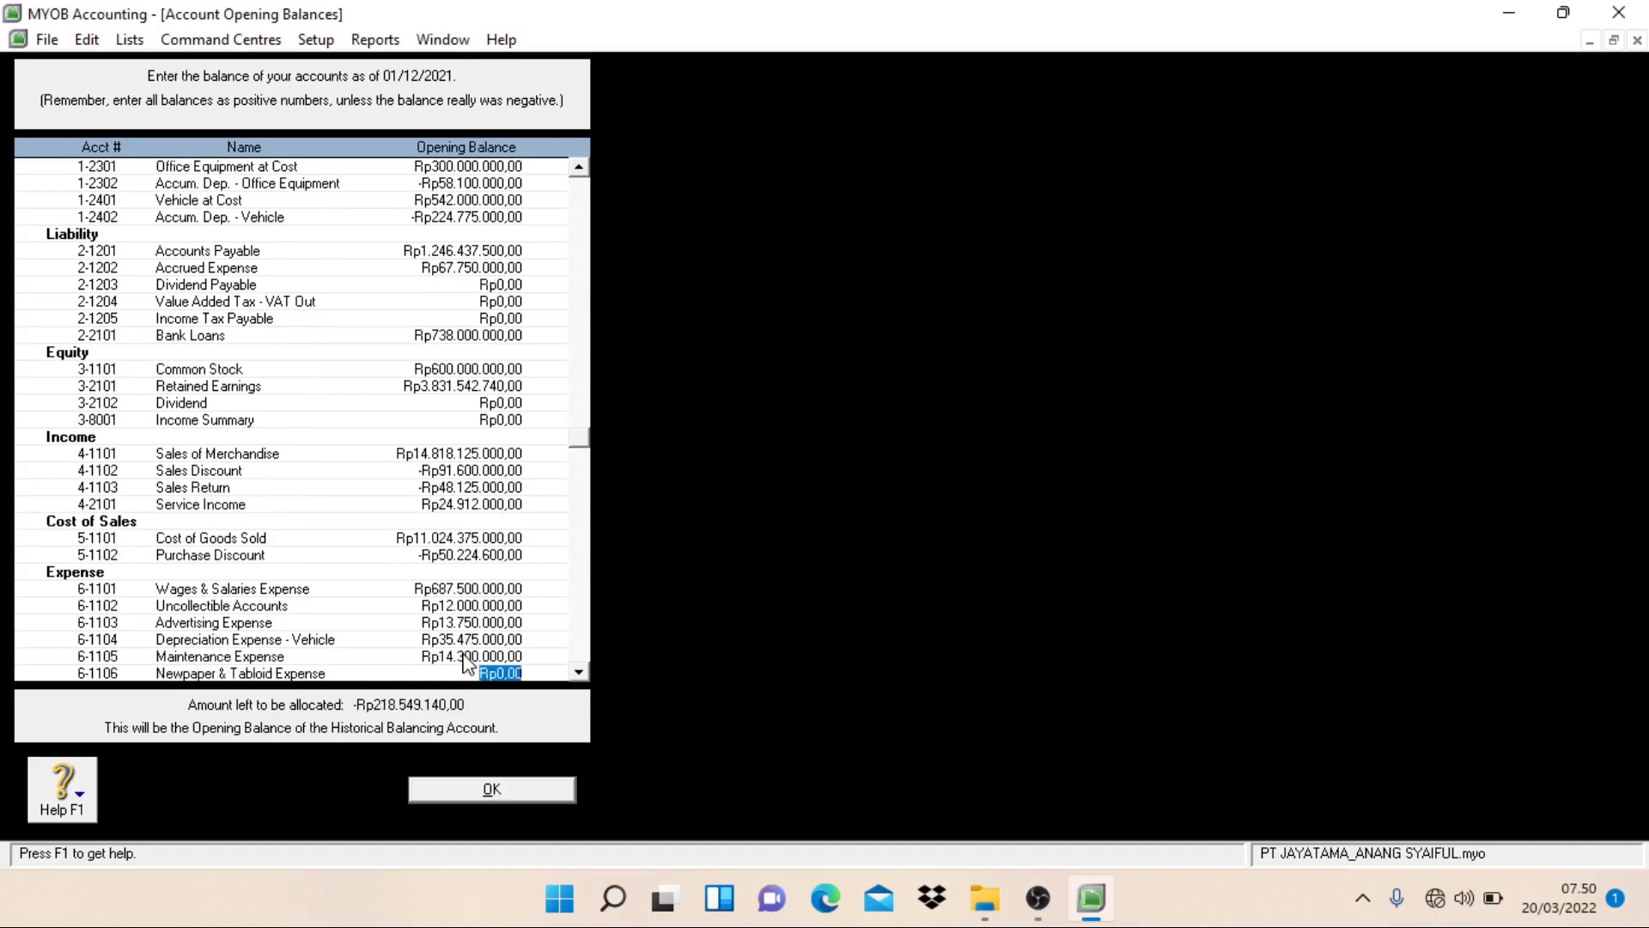
type("1")
type("1.000.000")
key("Tab")
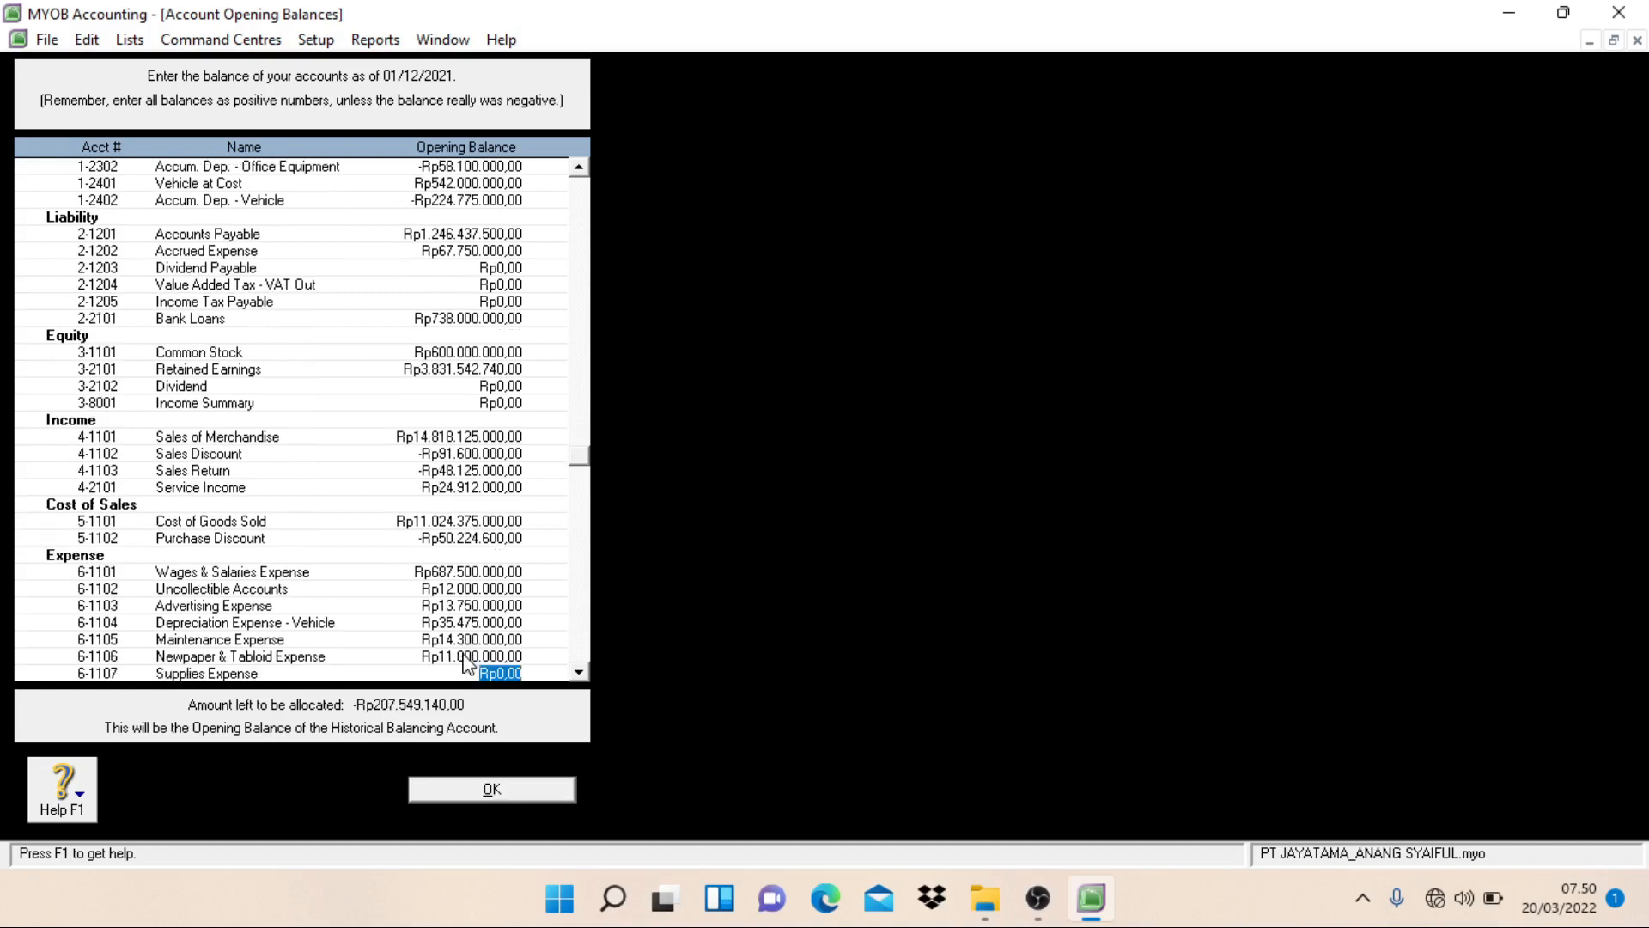
Step: Set the opening balances of Supplies Expense to Rp26.730.000 and Depreciation Exp - Building to Rp44.000.000, leaving Income Tax Expense empty
type("4")
type("67")
type("30000")
key("Tab")
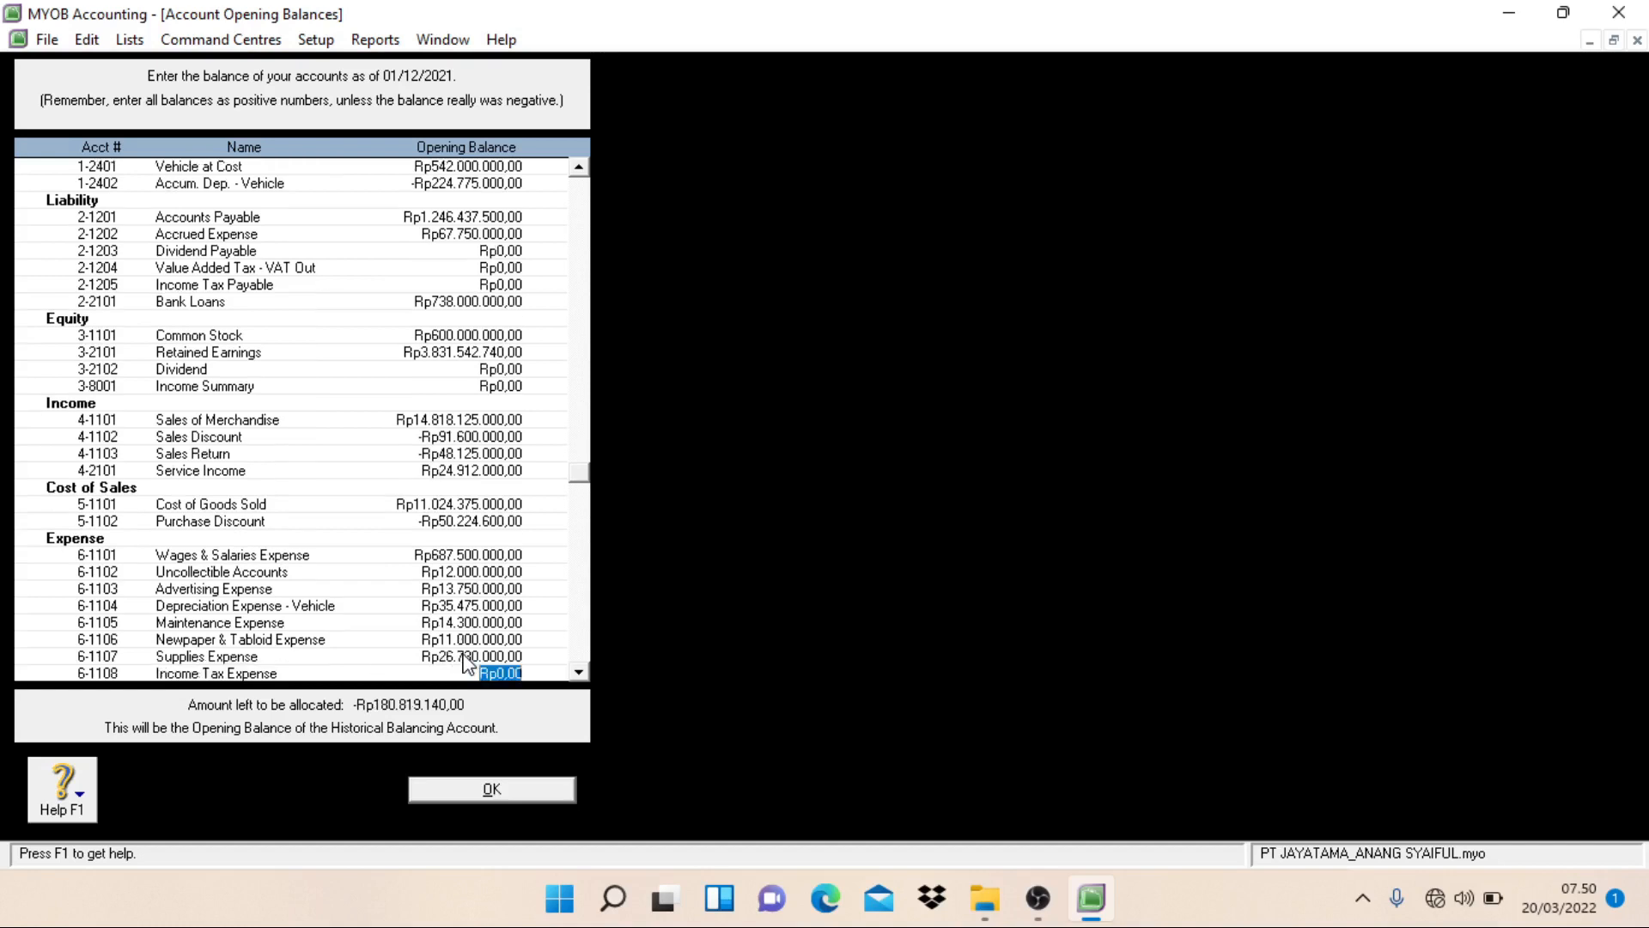
key("Tab")
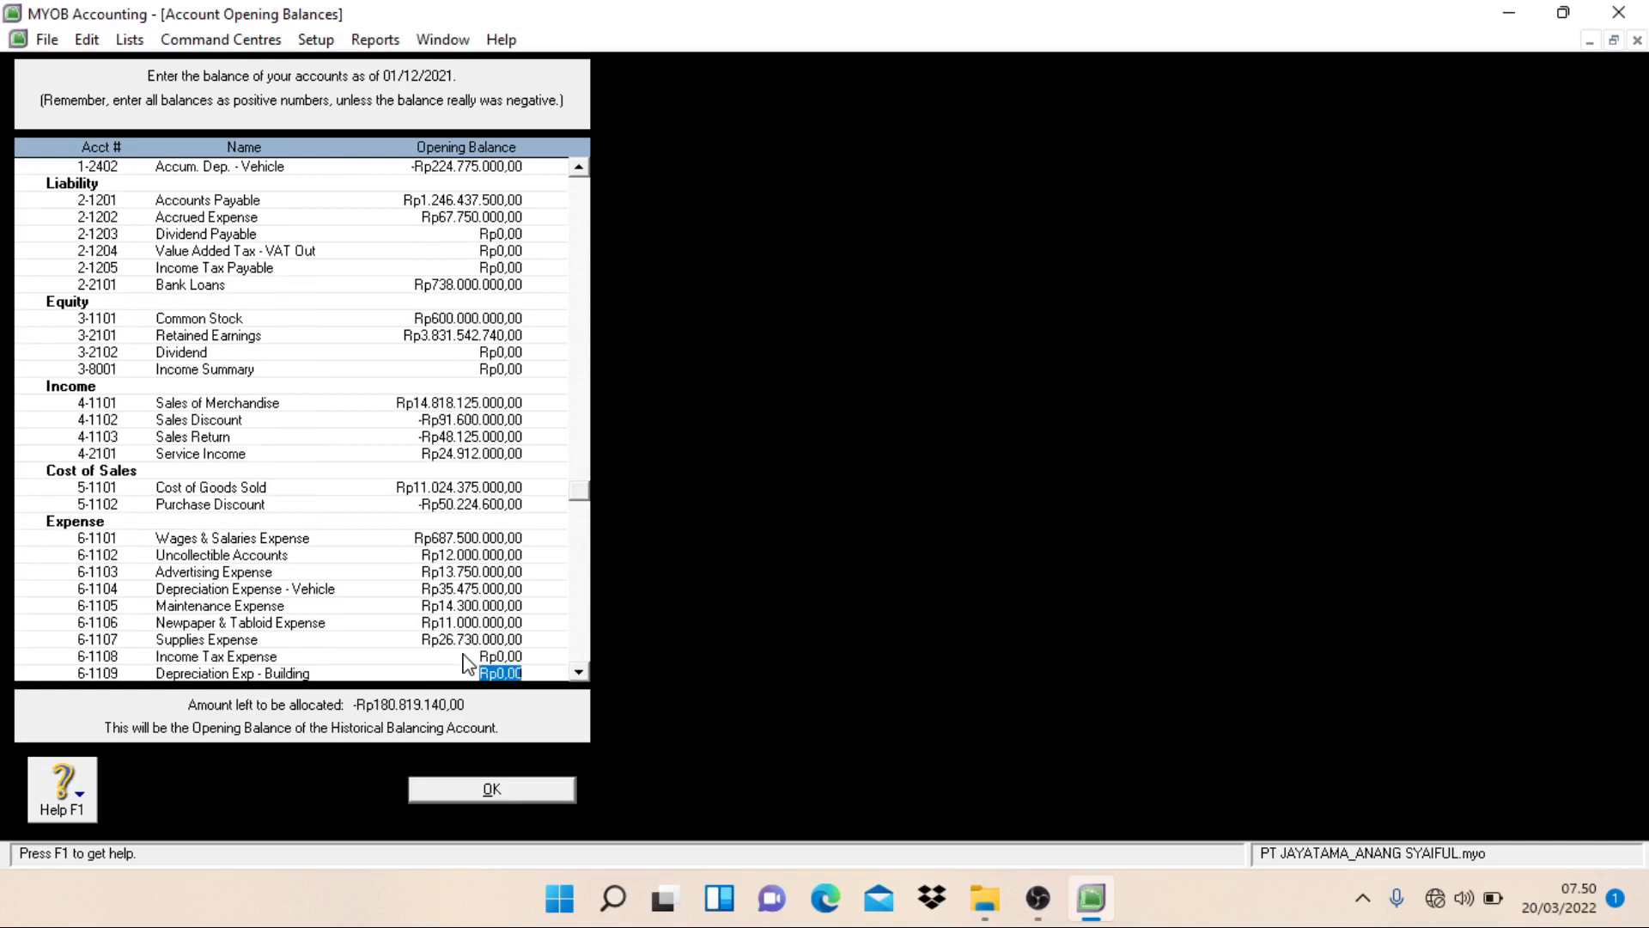
type("44000000")
key("Tab")
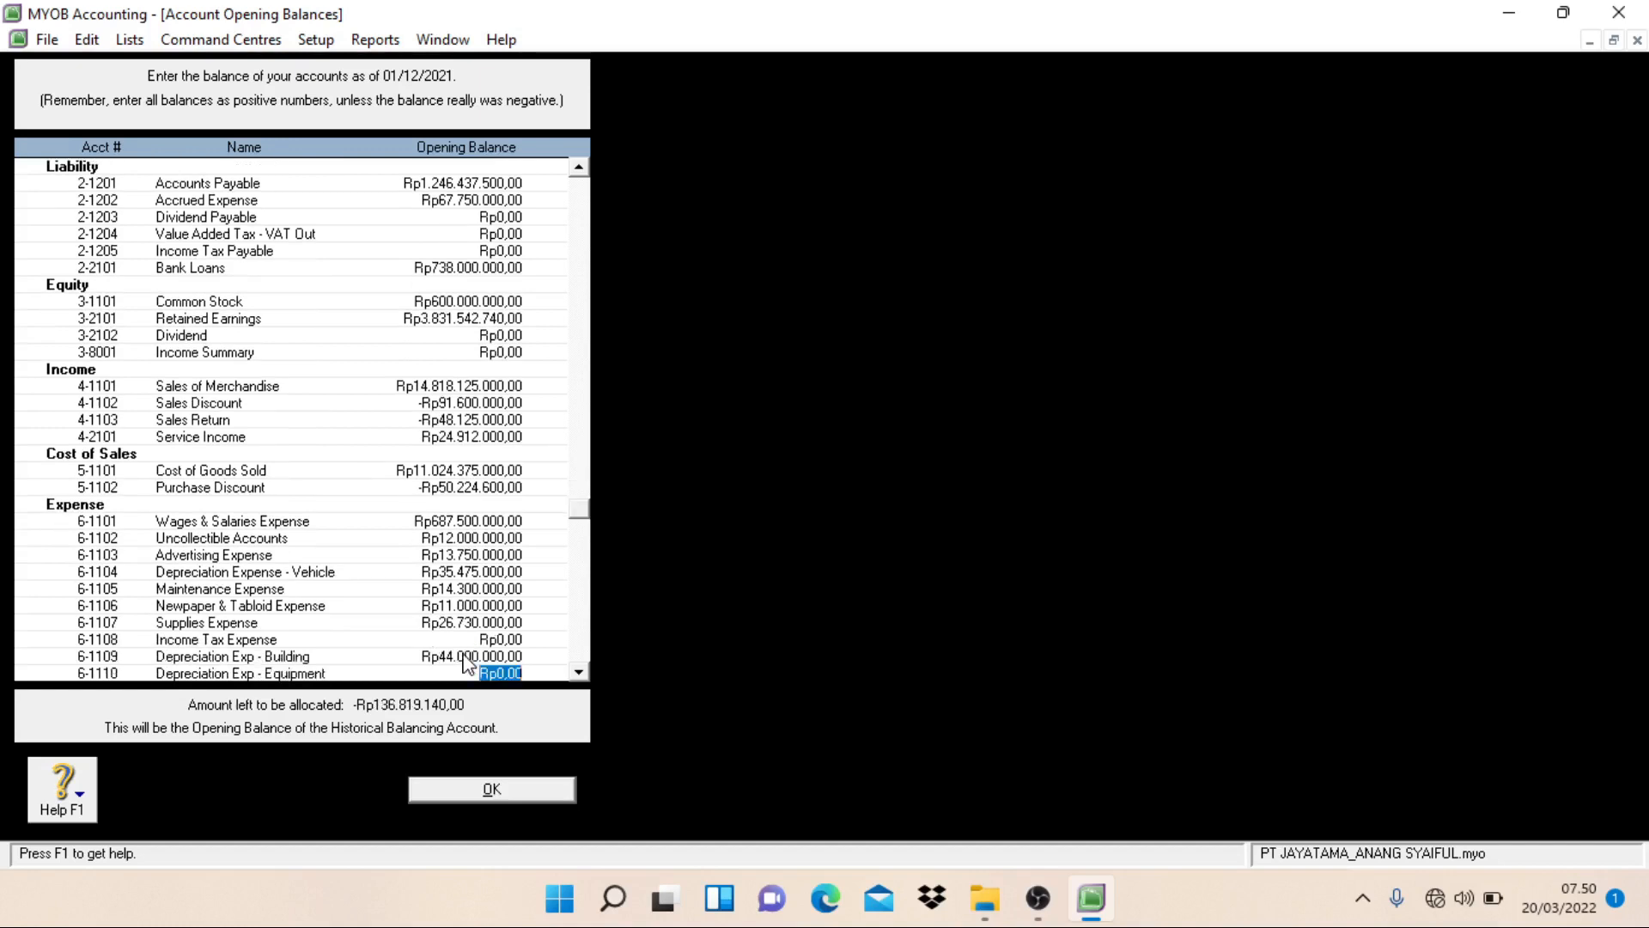
Step: Set the opening balances of Depreciation Exp - Equipment to Rp7.700.000 and Electricity, Telp. & Water Exp to Rp48.388.140
type("7700000")
key("Tab")
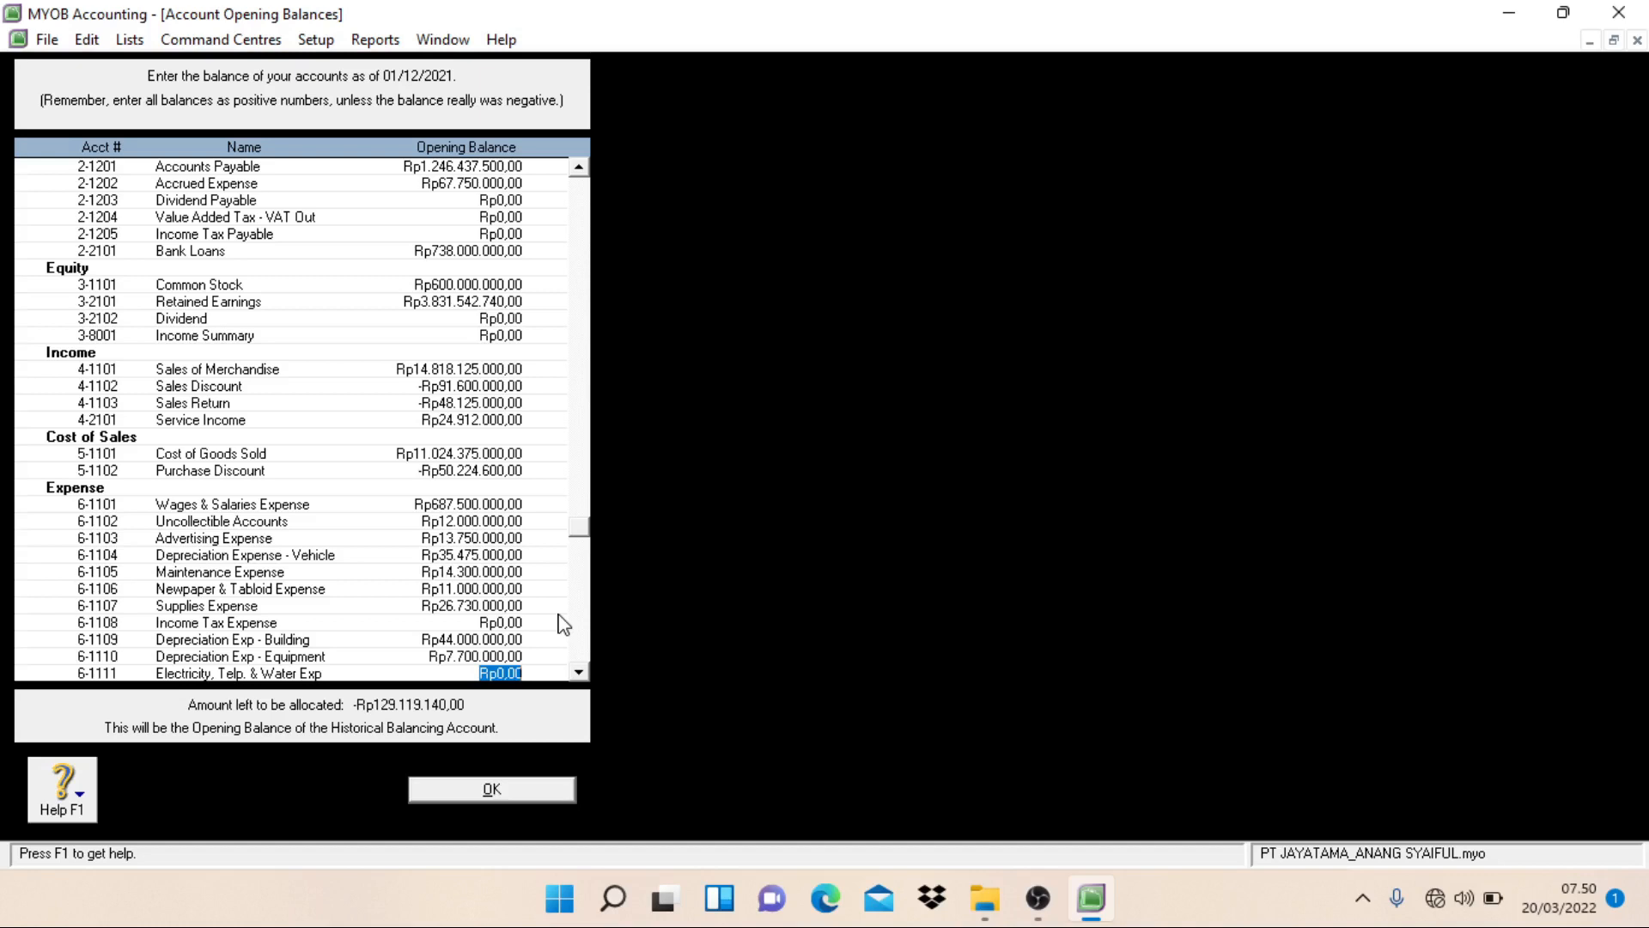
type("45")
type("388140")
key("Tab")
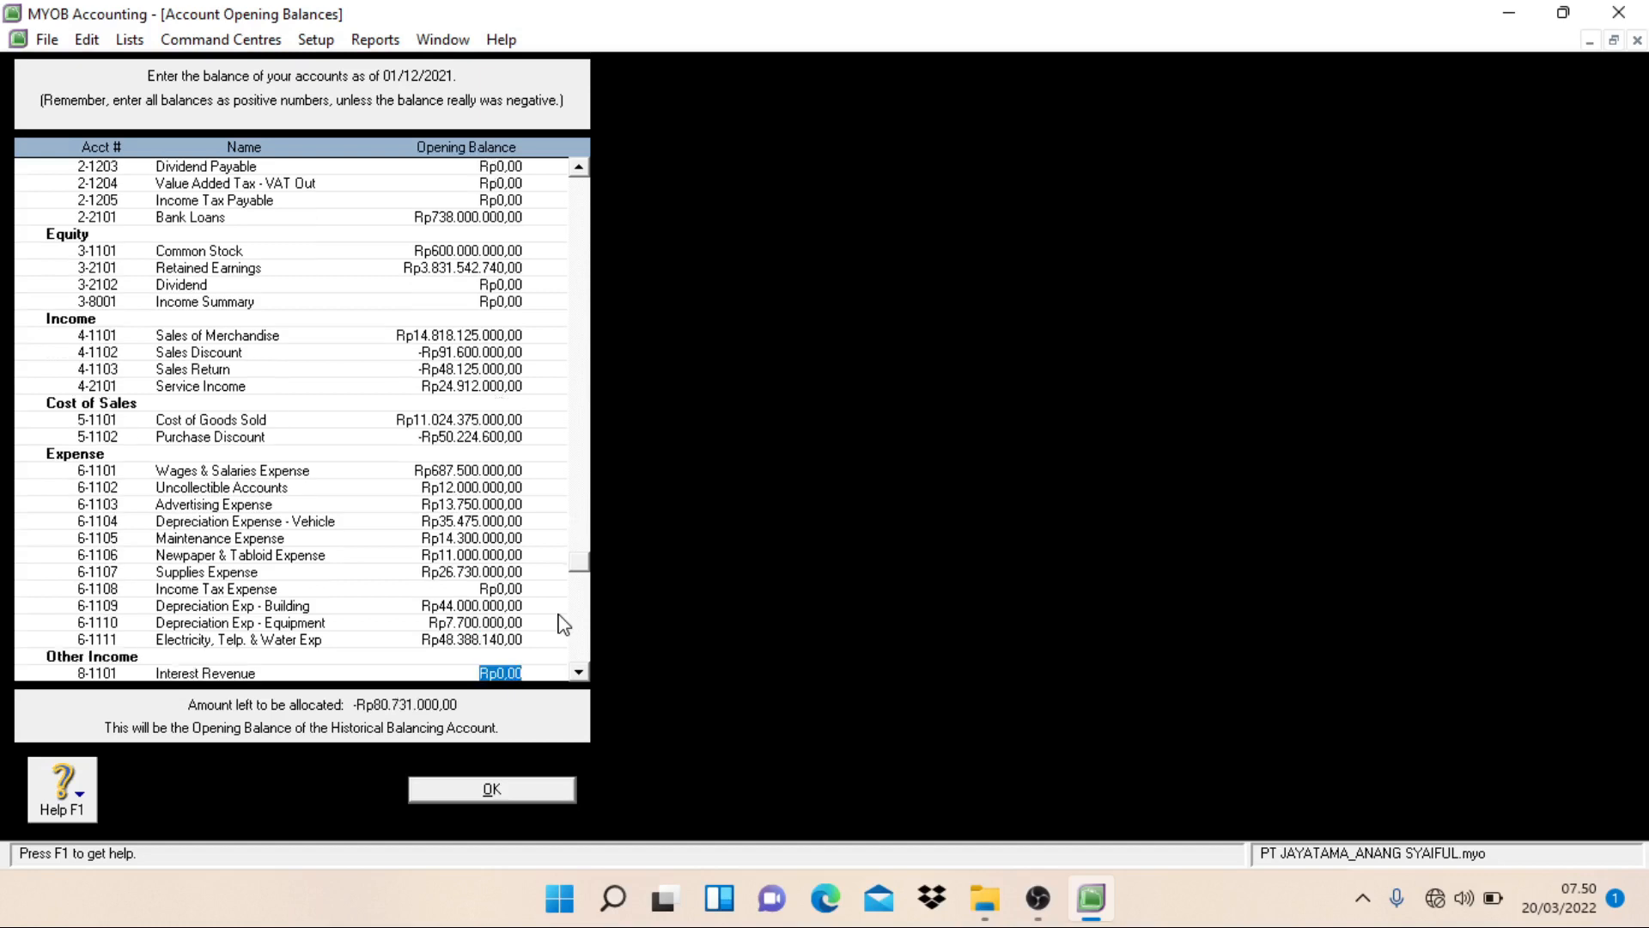
Step: Set the opening balances of Interest Revenue to Rp26.730.000 and Other Revenue to Rp2.654.000
type("25")
type("730000")
key("Tab")
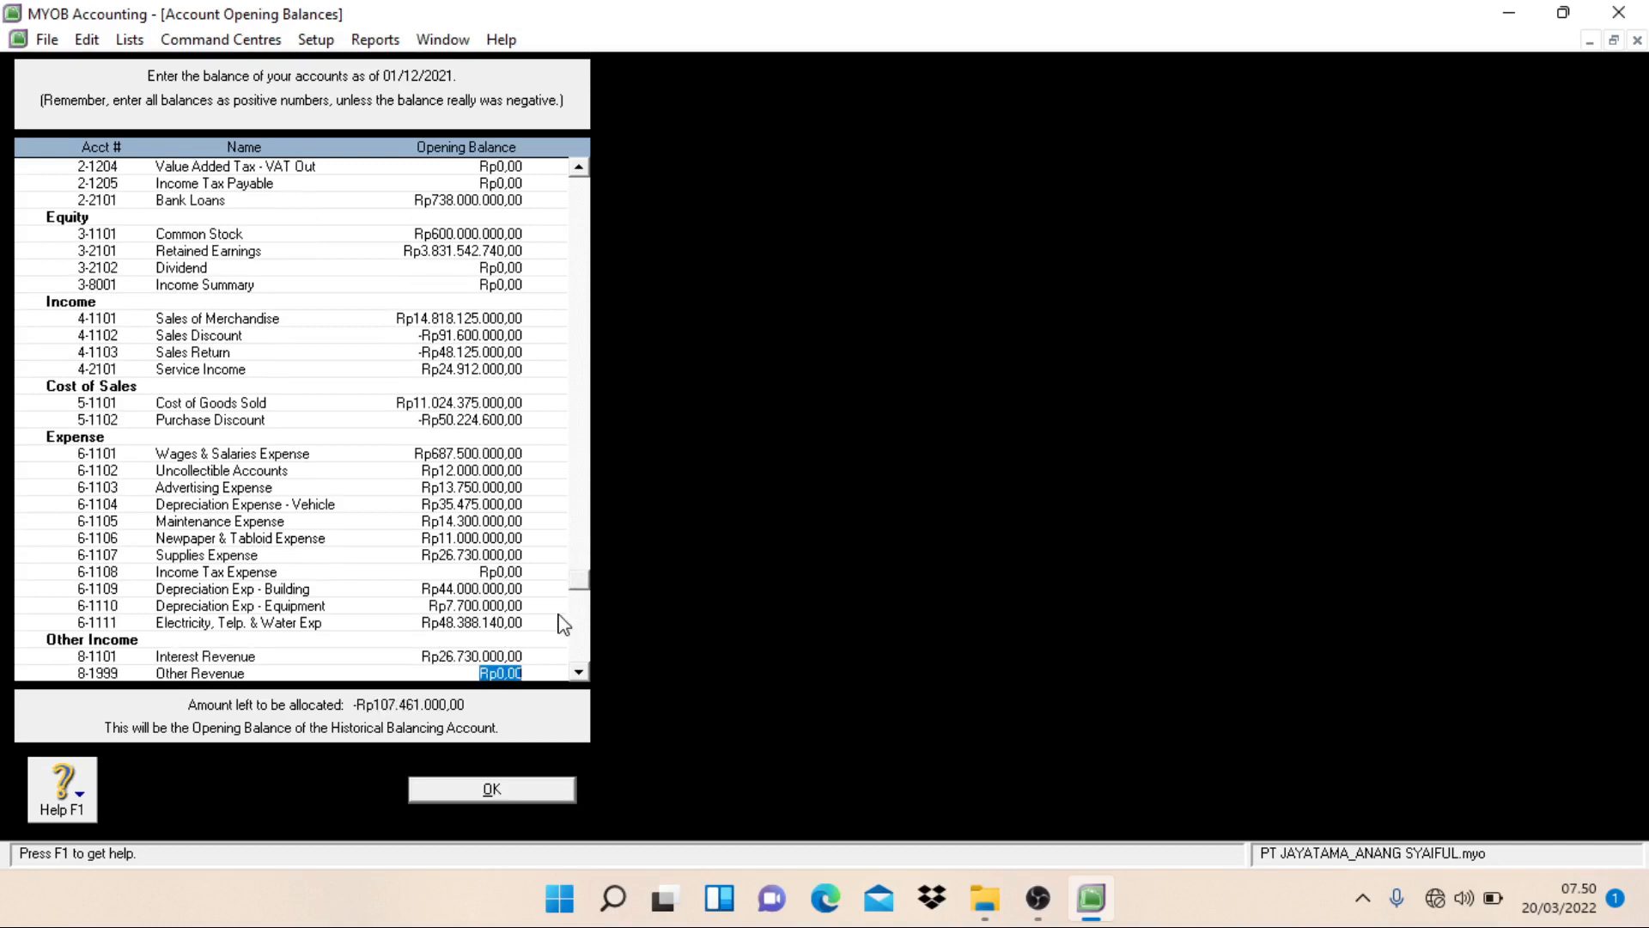
type("2.")
type("654.000")
key("Tab")
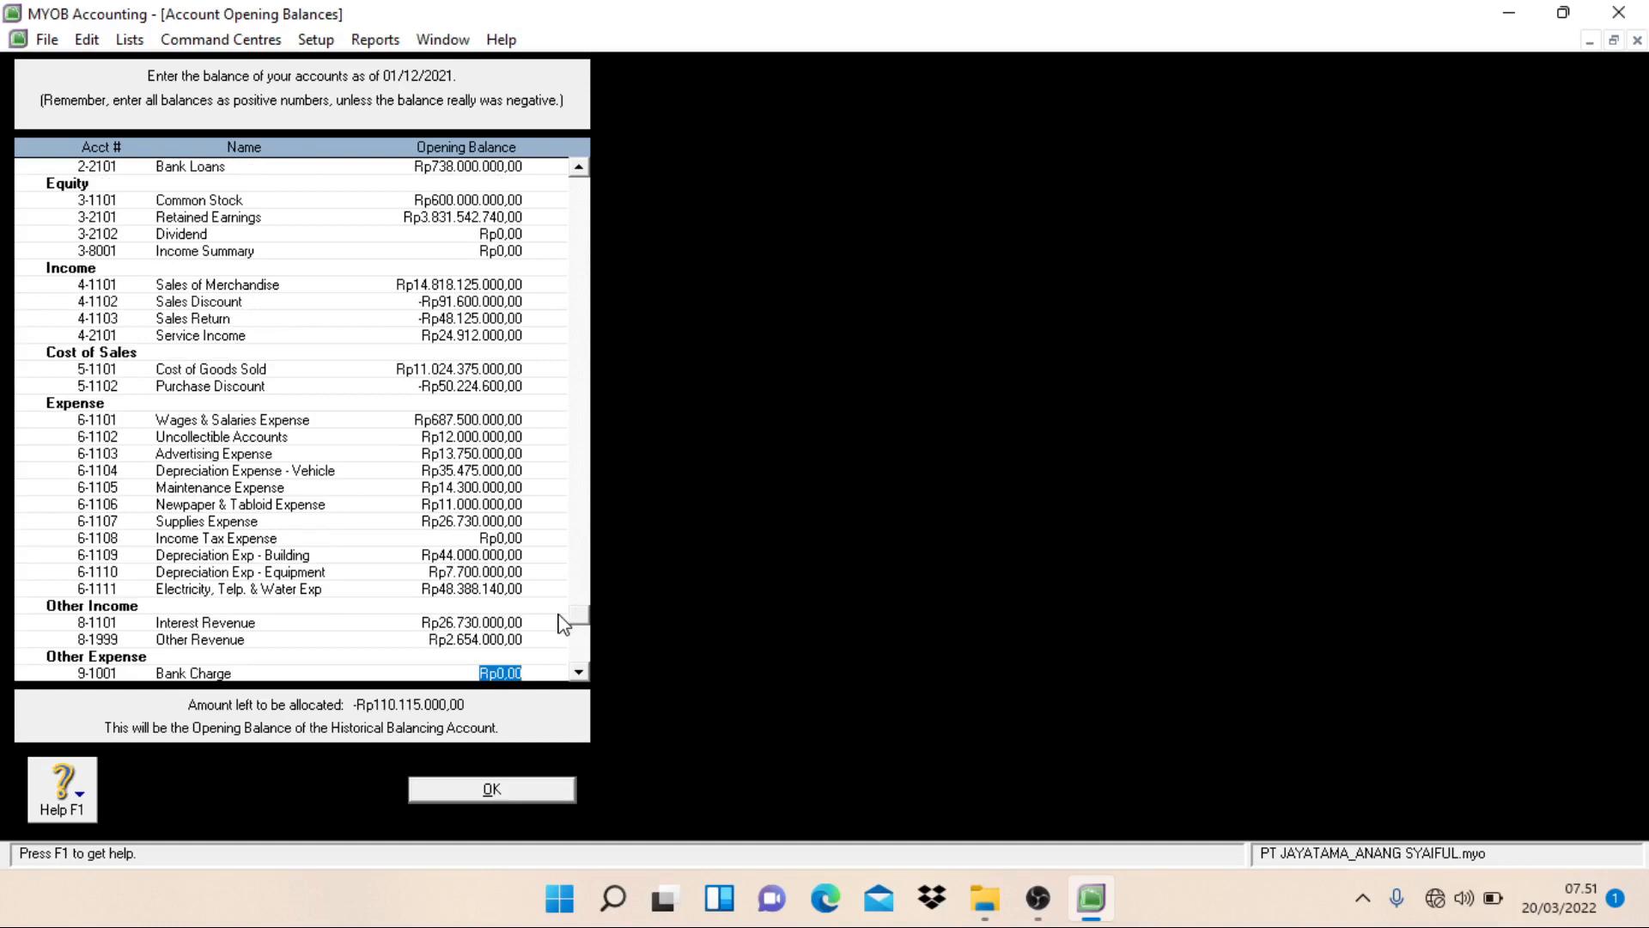
Step: Set the opening balances of Bank Charge to Rp1.215.000 and Interest Expense to Rp108.900.000, and finish the opening balance entry
type("1.")
type("215.000")
key("Tab")
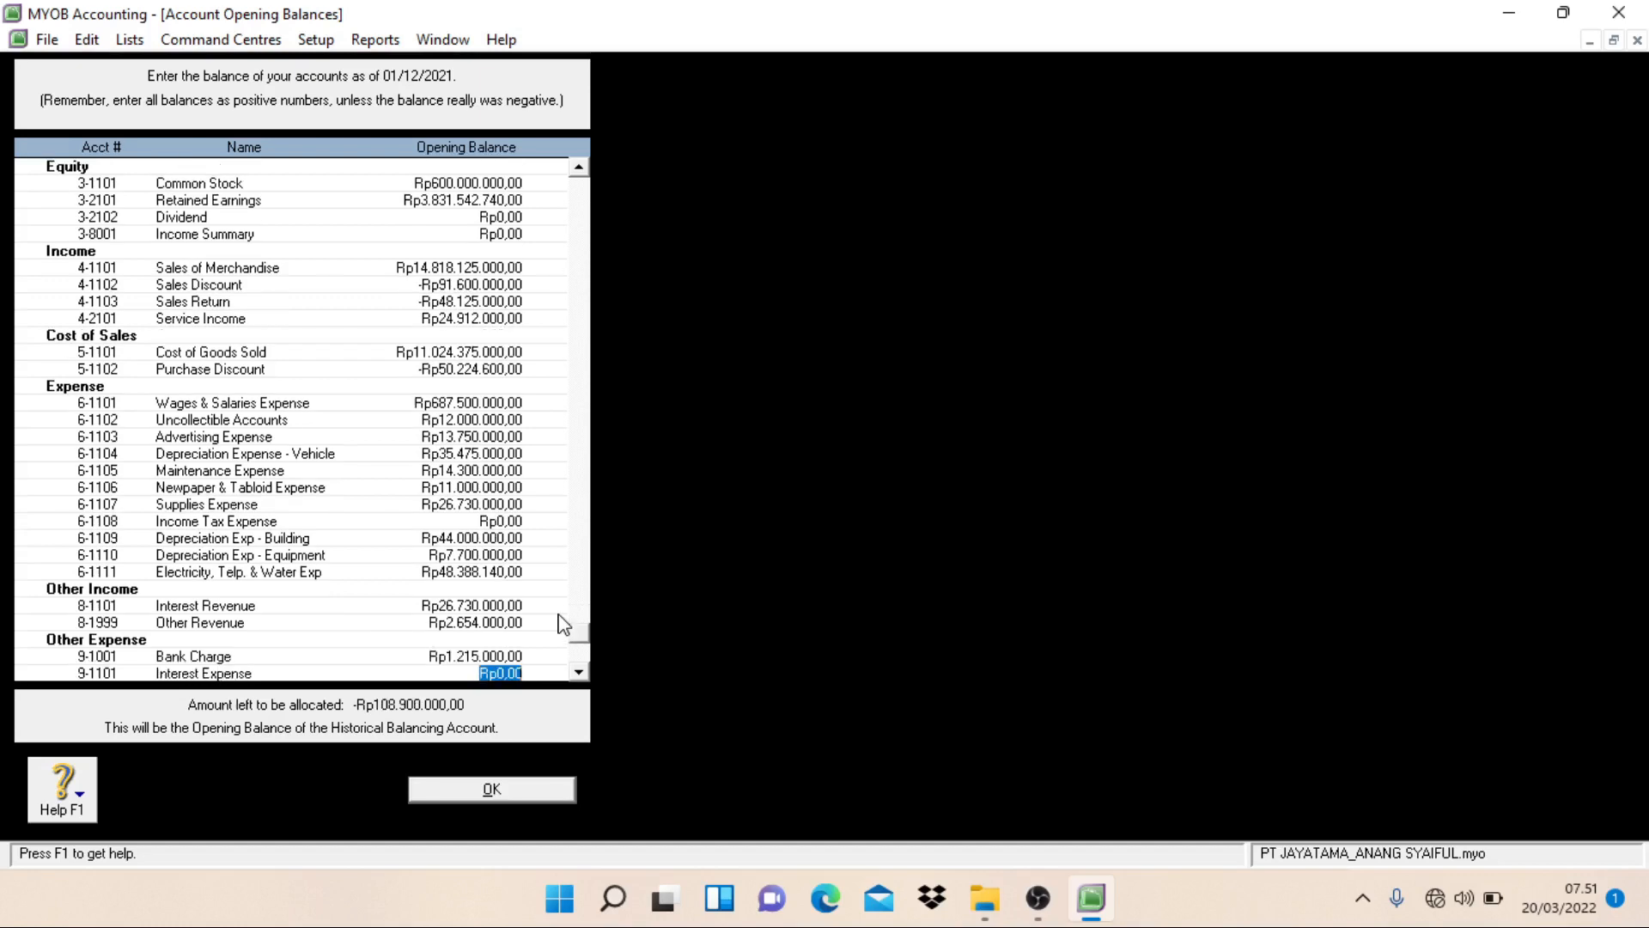
type("108900000")
key("Tab")
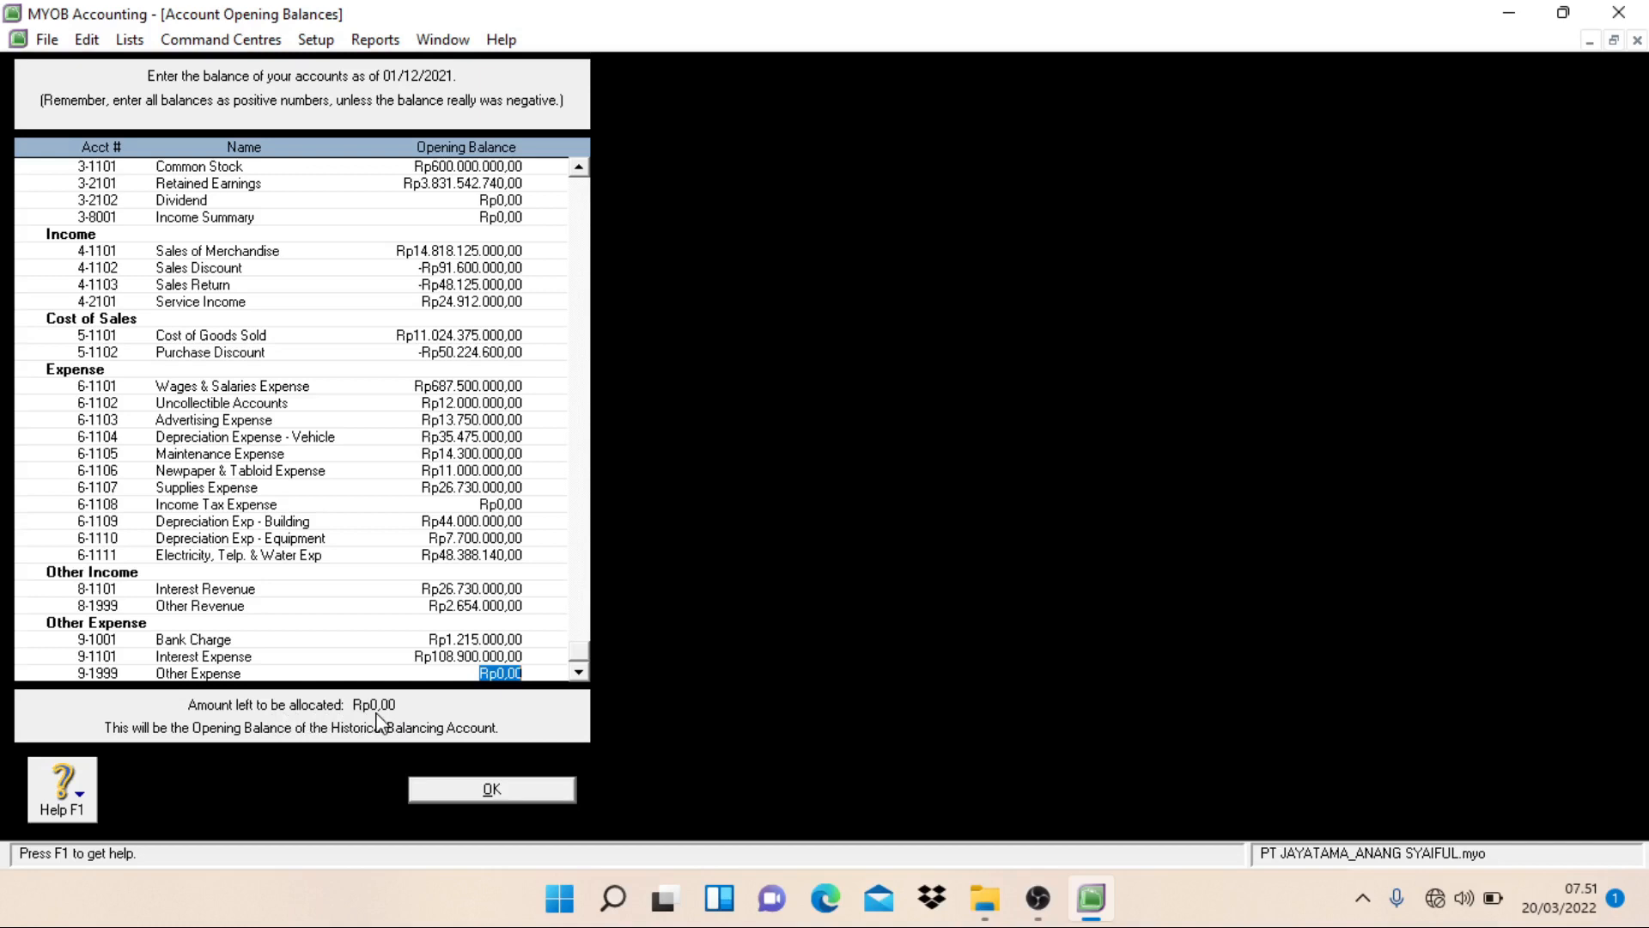
left_click(460, 797)
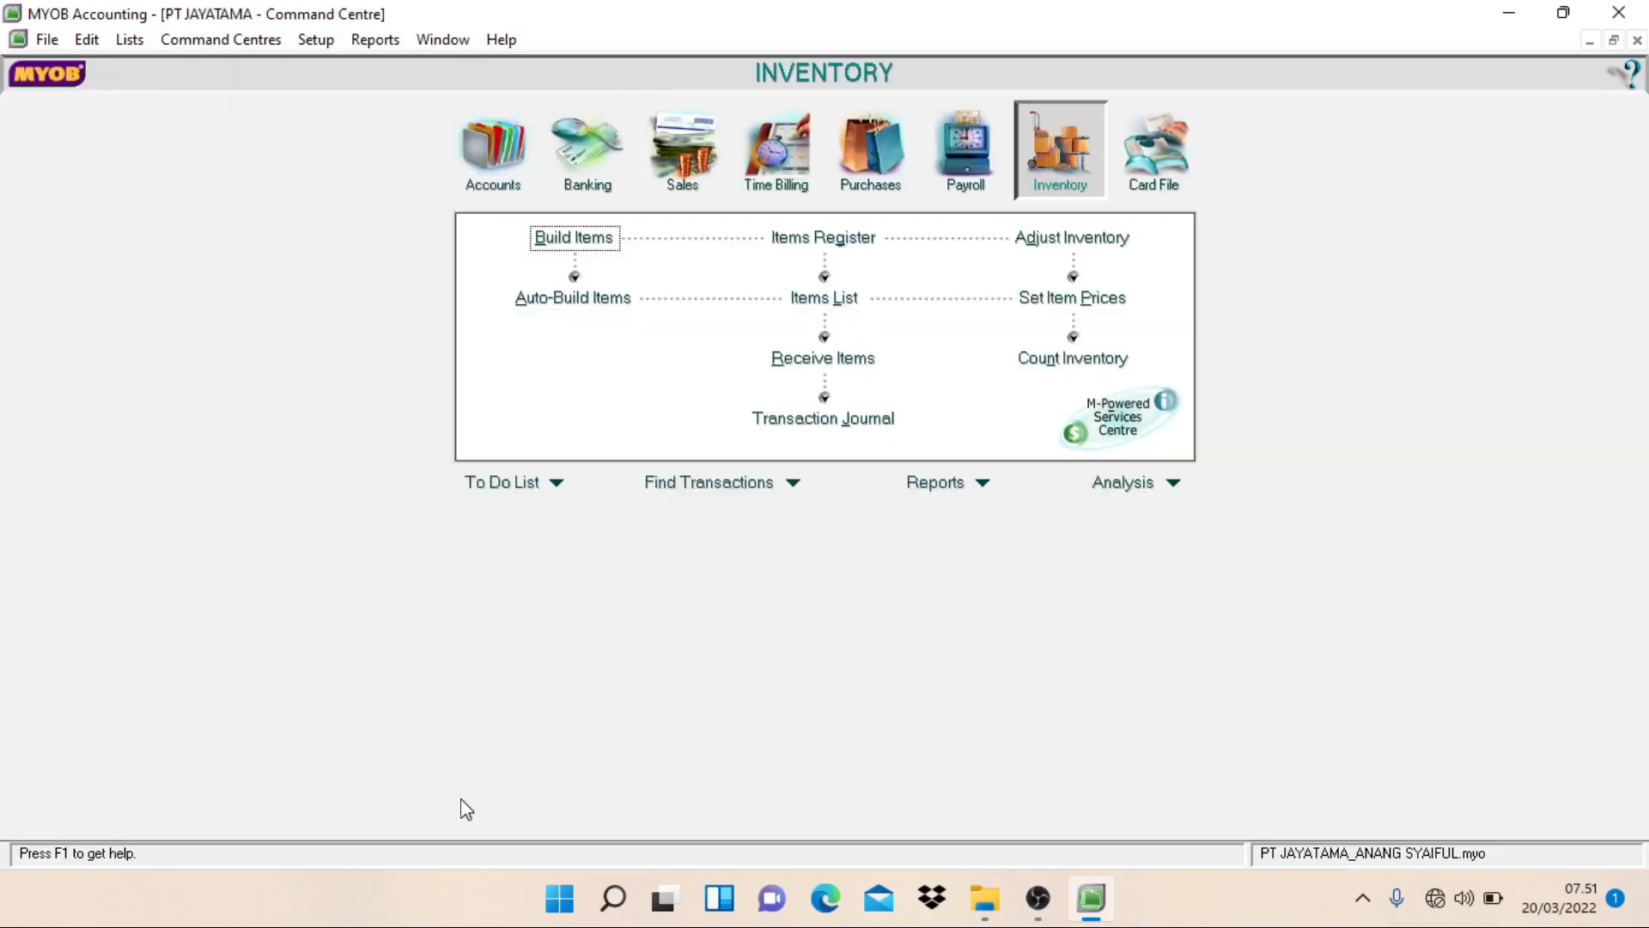
Step: Check the balance of the Historical Balancing account among the equity accounts in the Accounts List, and close the list
left_click(503, 182)
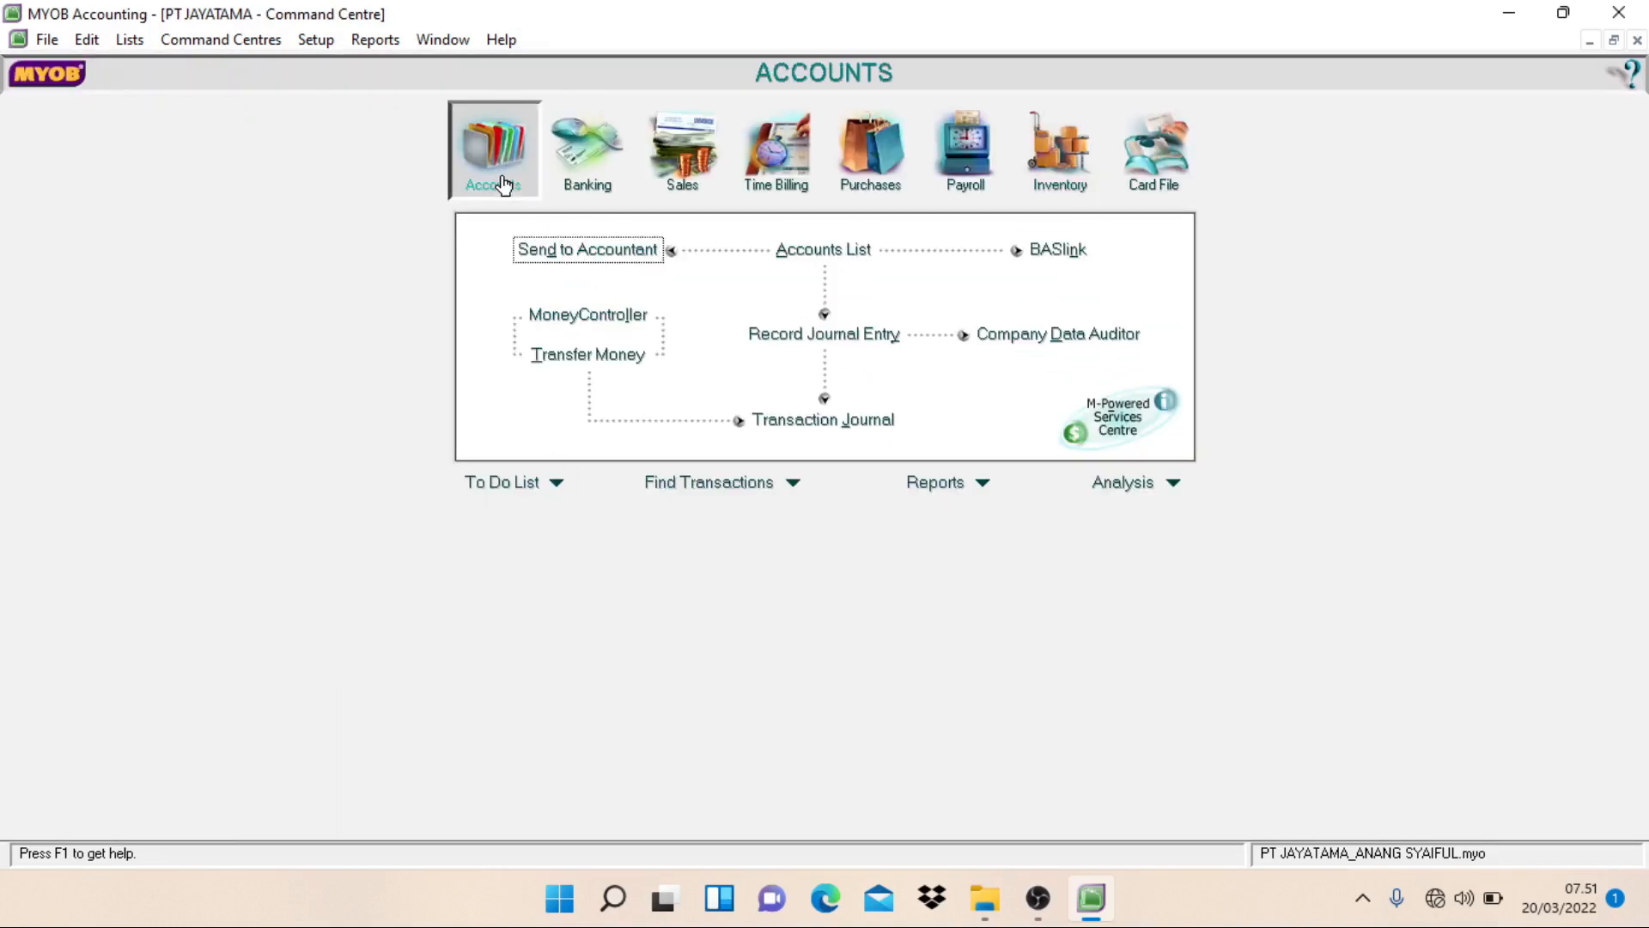
left_click(823, 249)
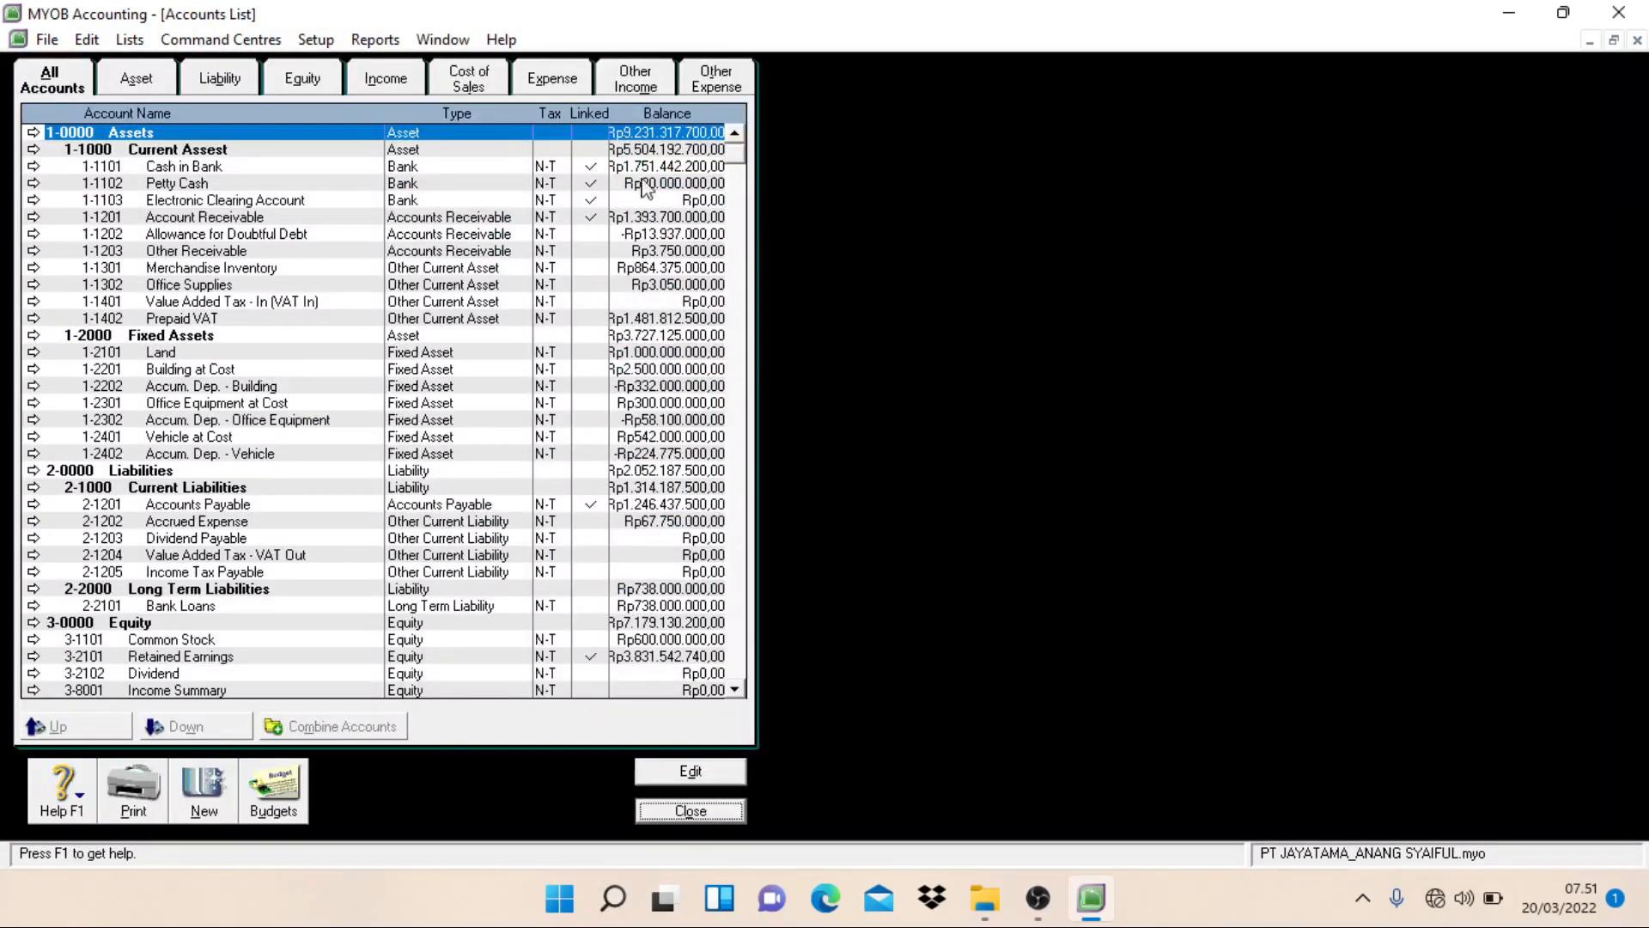
left_click(318, 86)
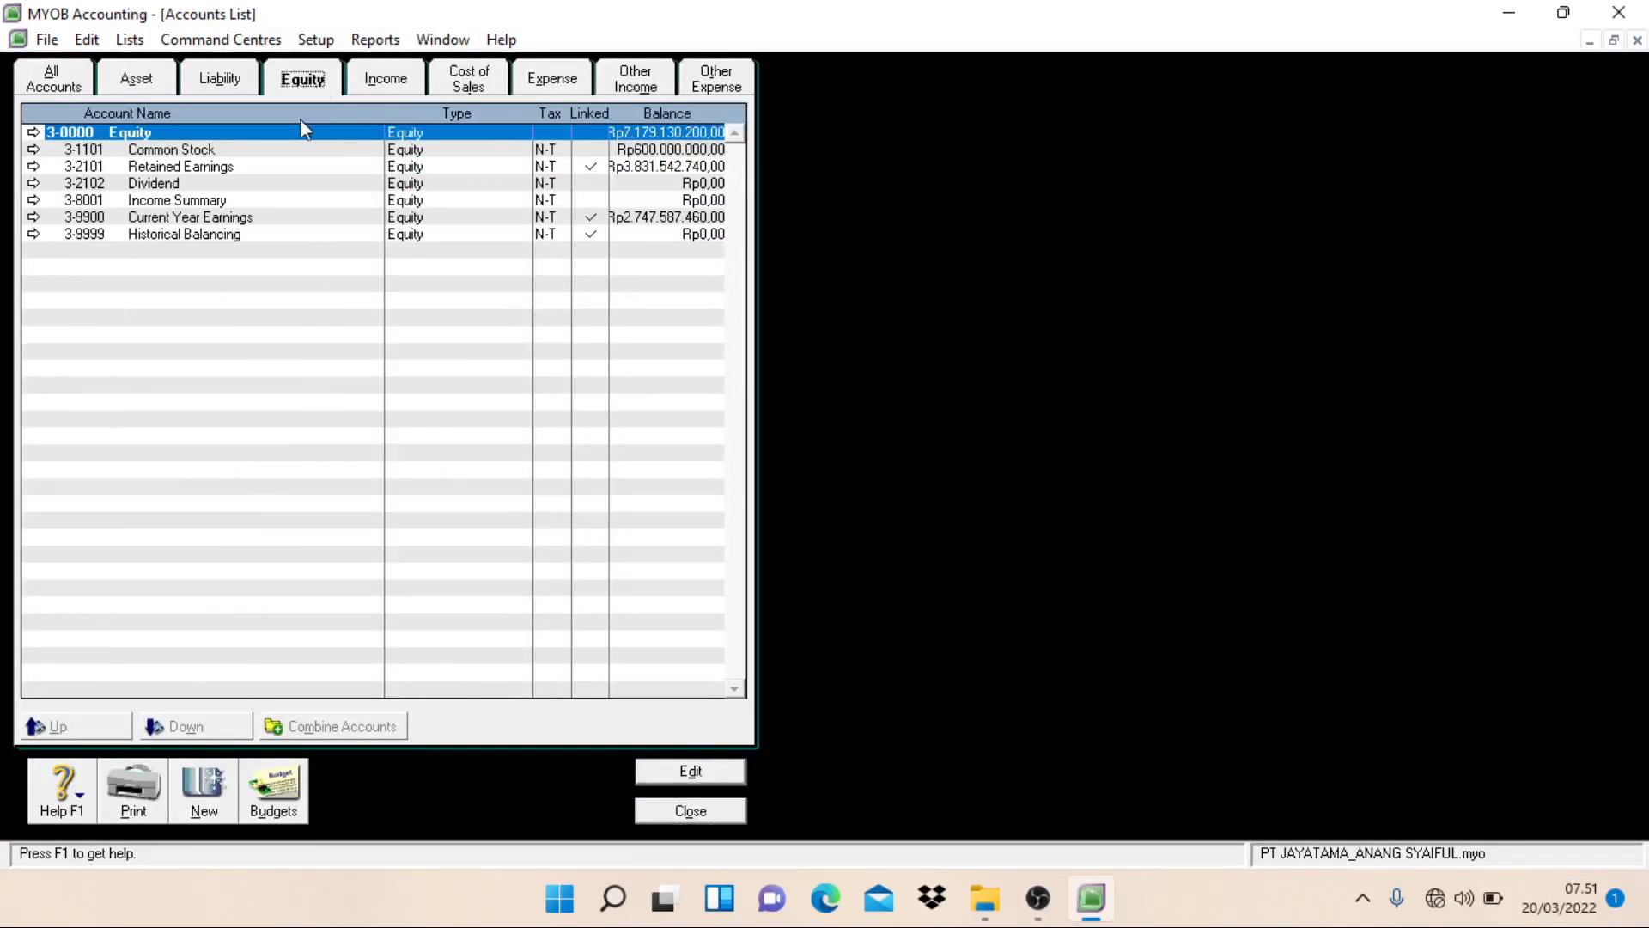
left_click(255, 237)
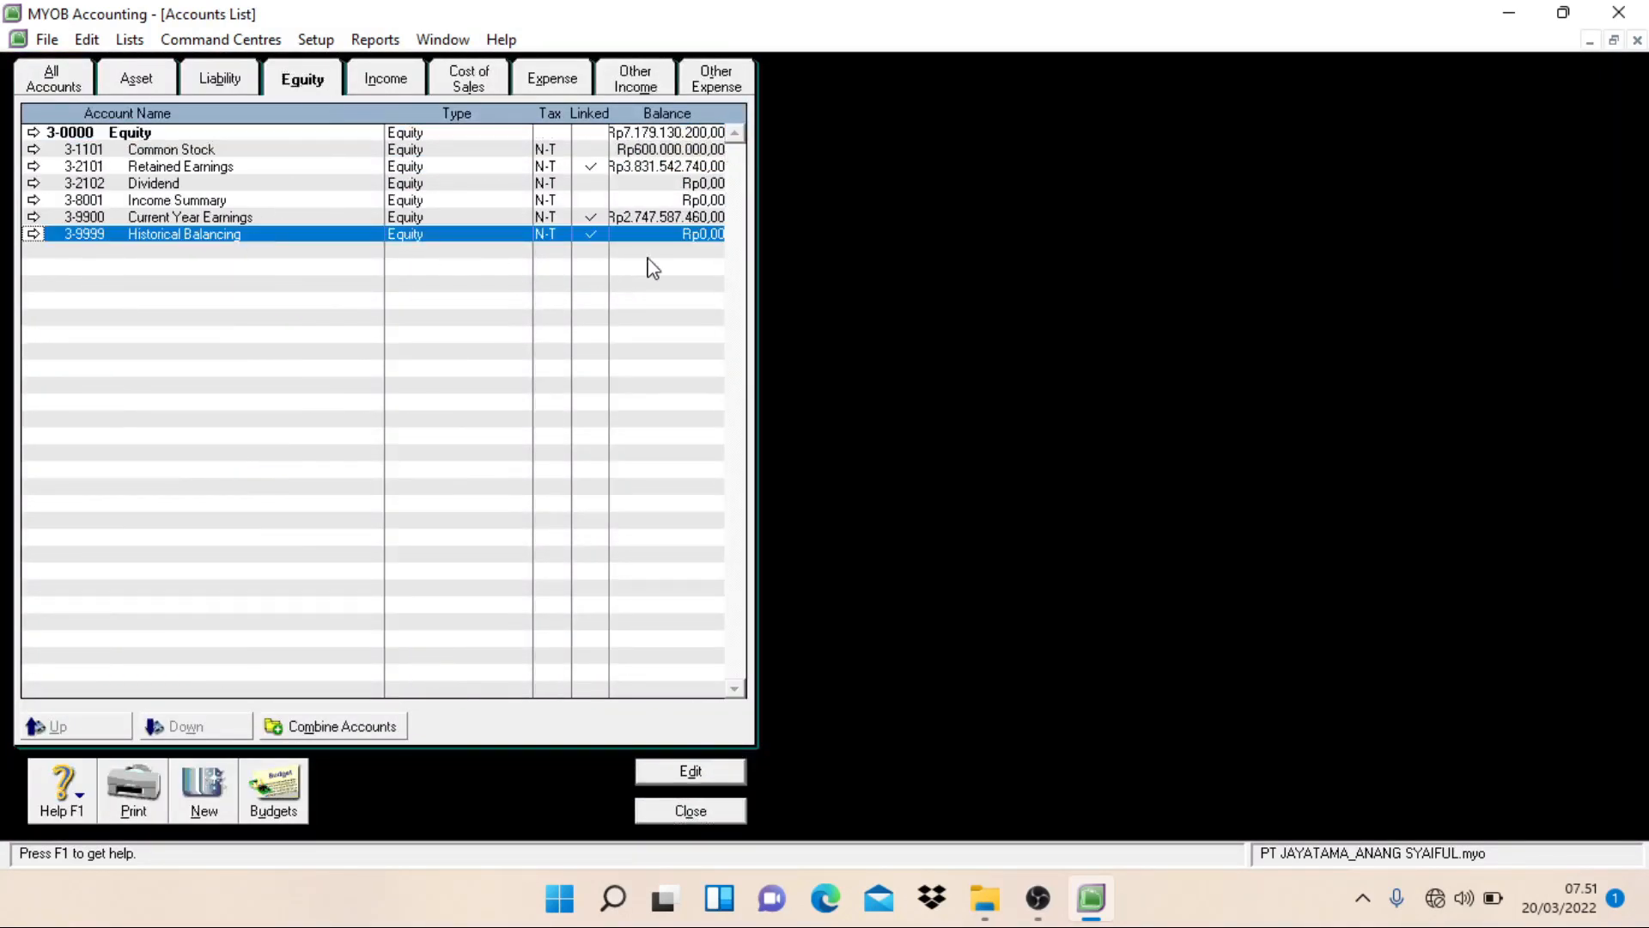
left_click(712, 812)
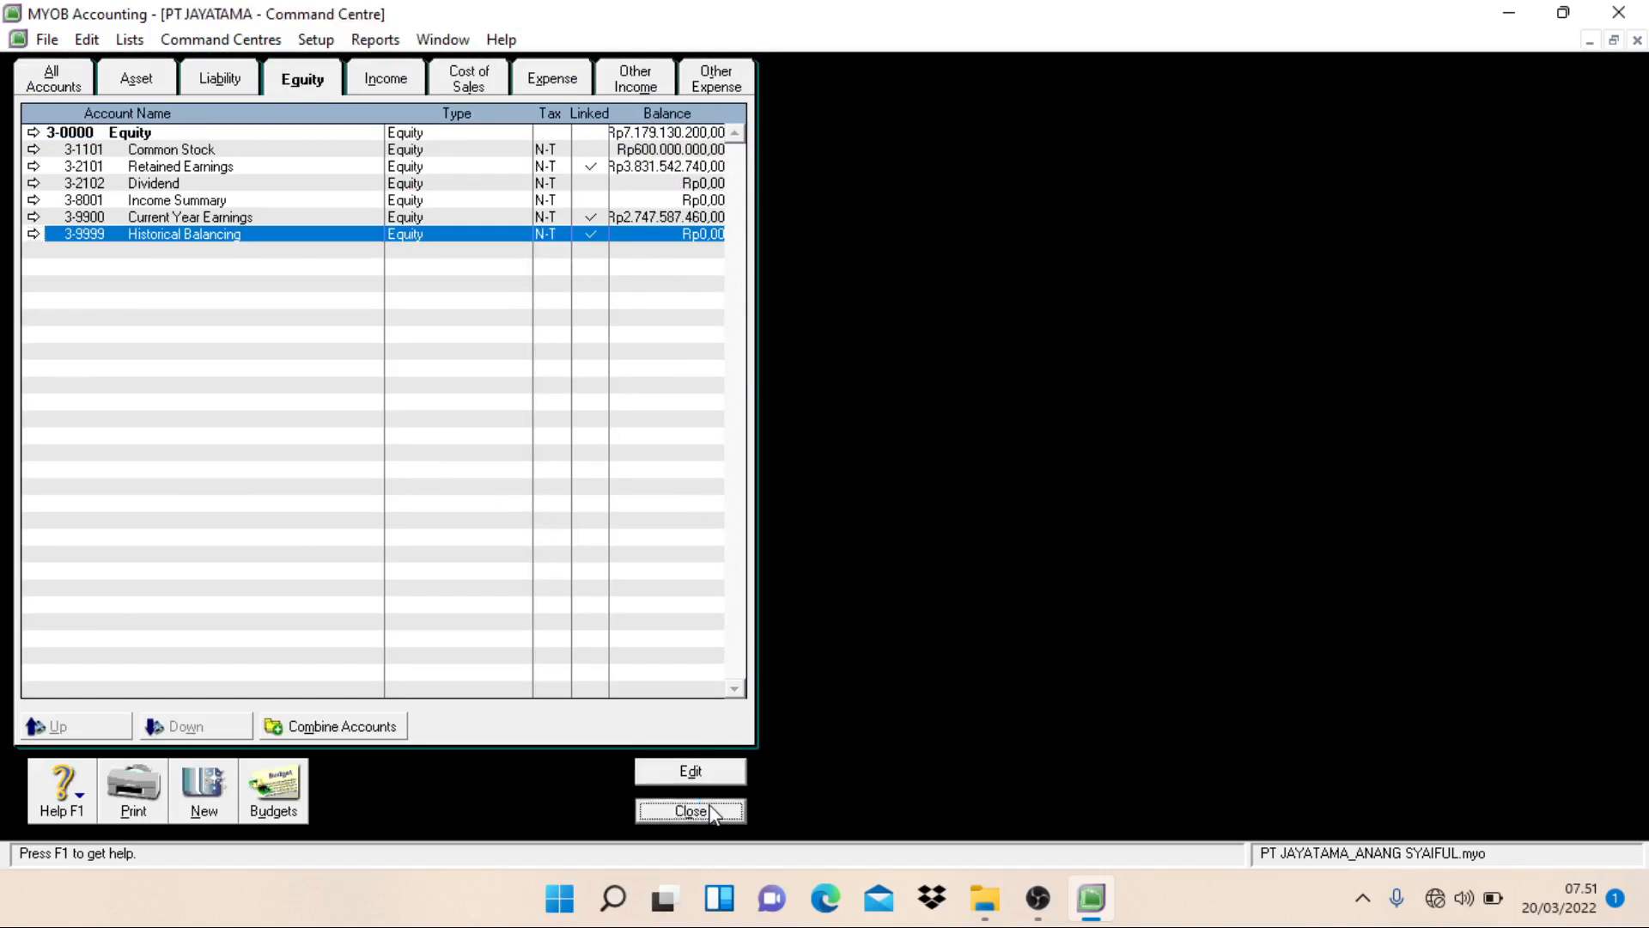